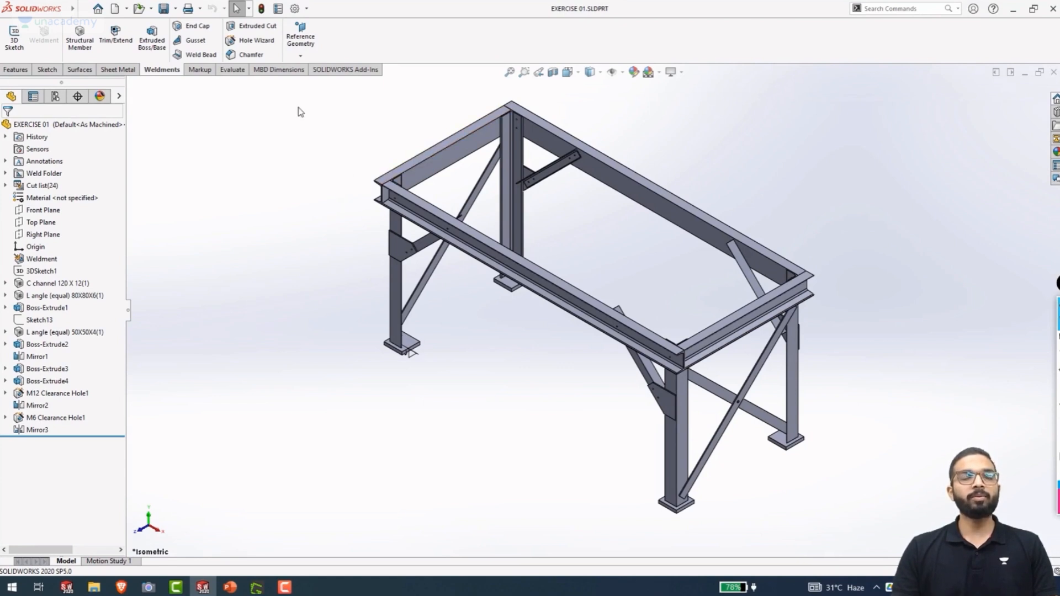
Create a drawing of the frame part from CUSTOM TEMPLATE with front, top, side and shaded isometric views
left_click(127, 10)
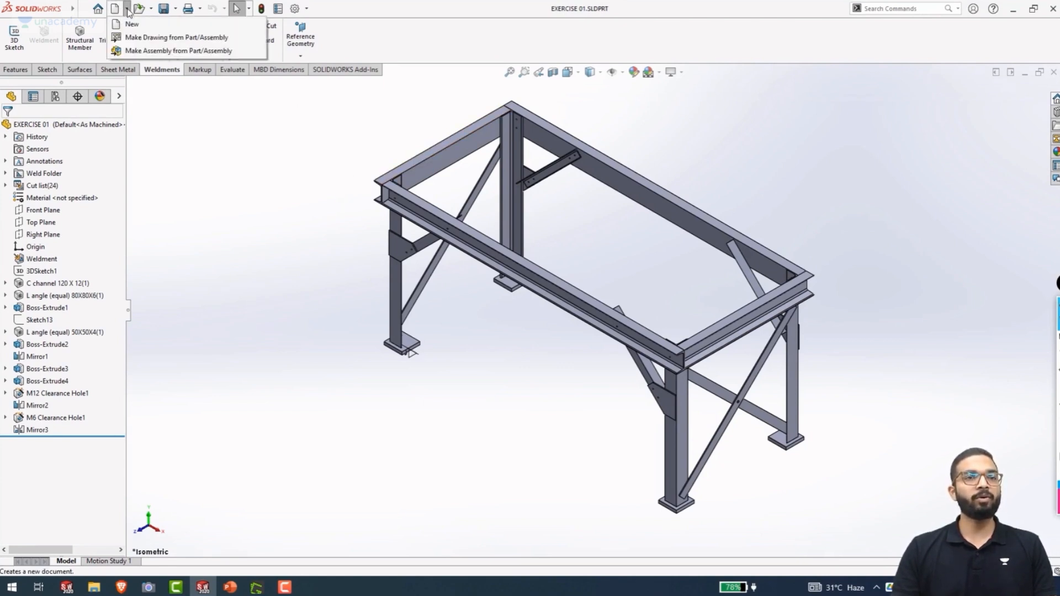
left_click(130, 38)
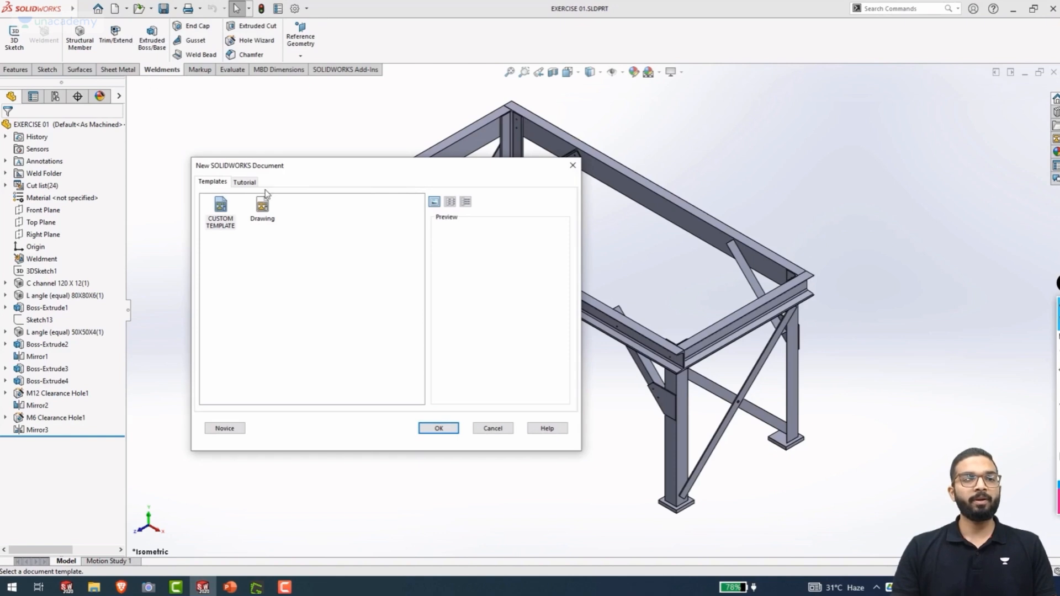
left_click(221, 226)
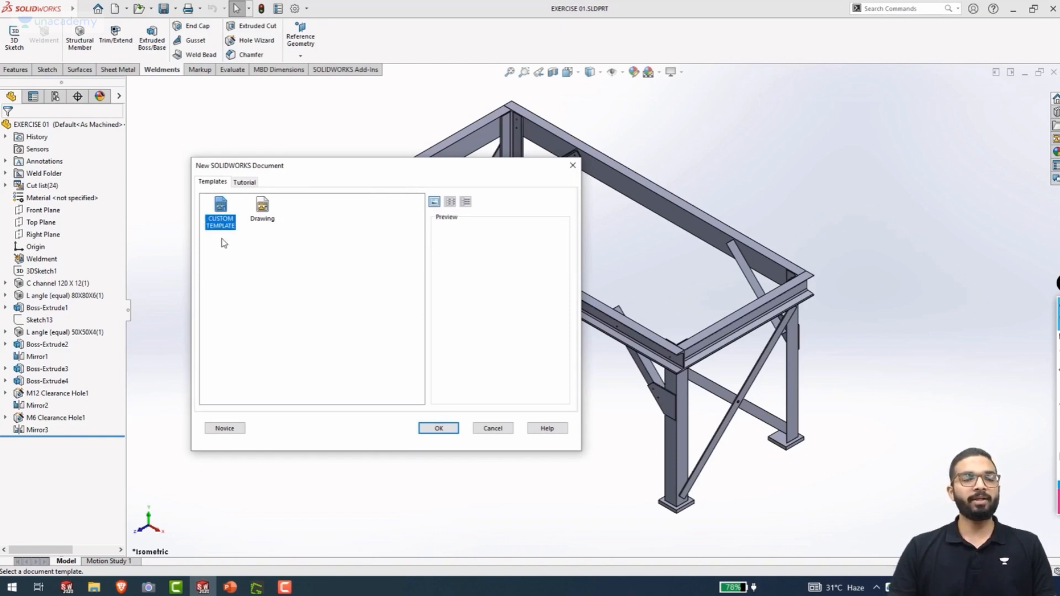
double_click(221, 209)
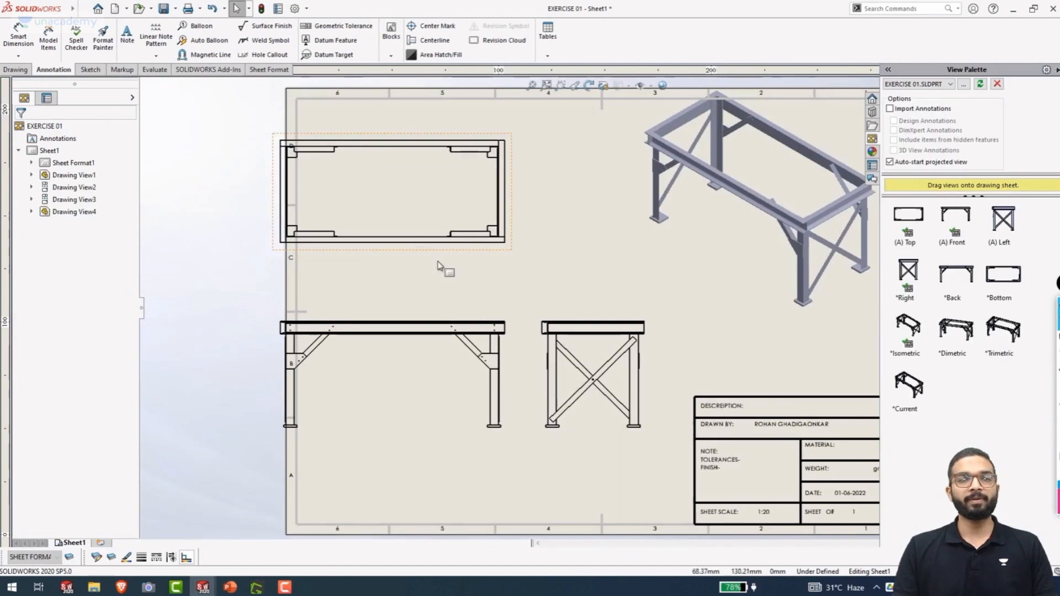
left_click(216, 331)
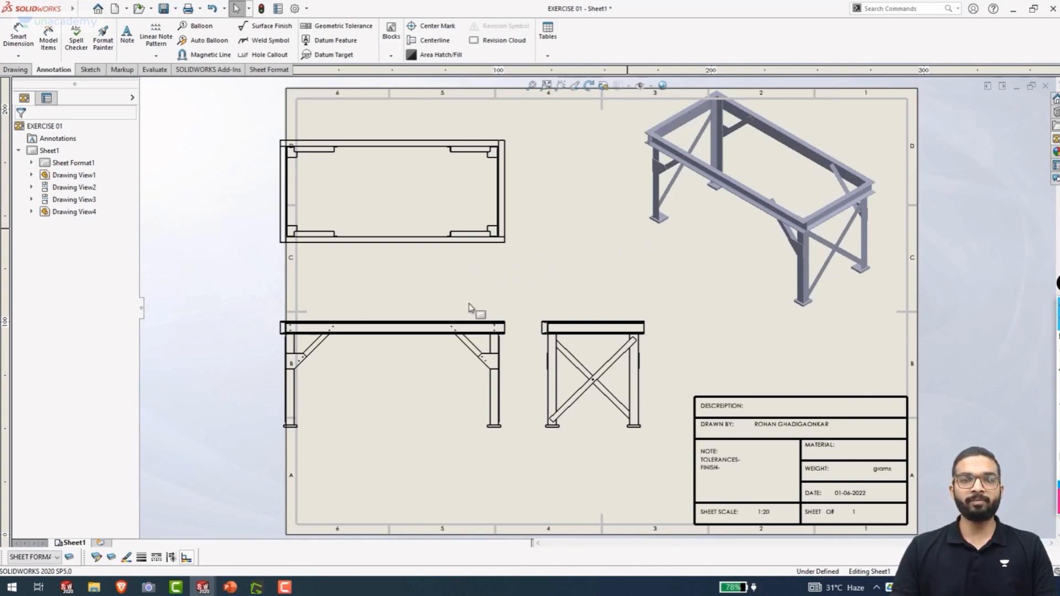
Move the front view with its aligned top view inside the sheet border, and shift the side view clear of it
left_click(466, 360)
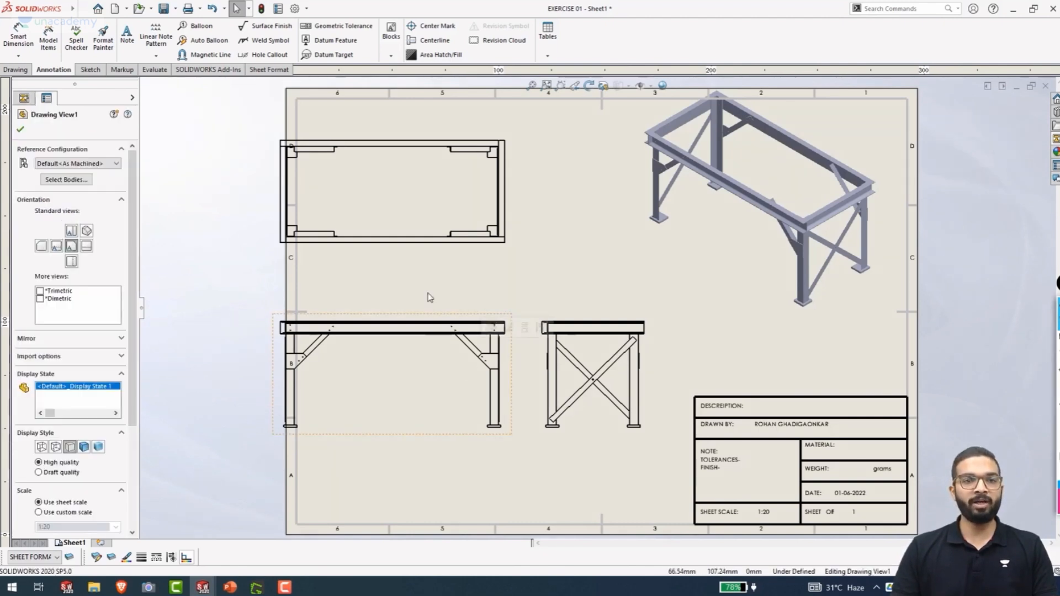
left_click(608, 422)
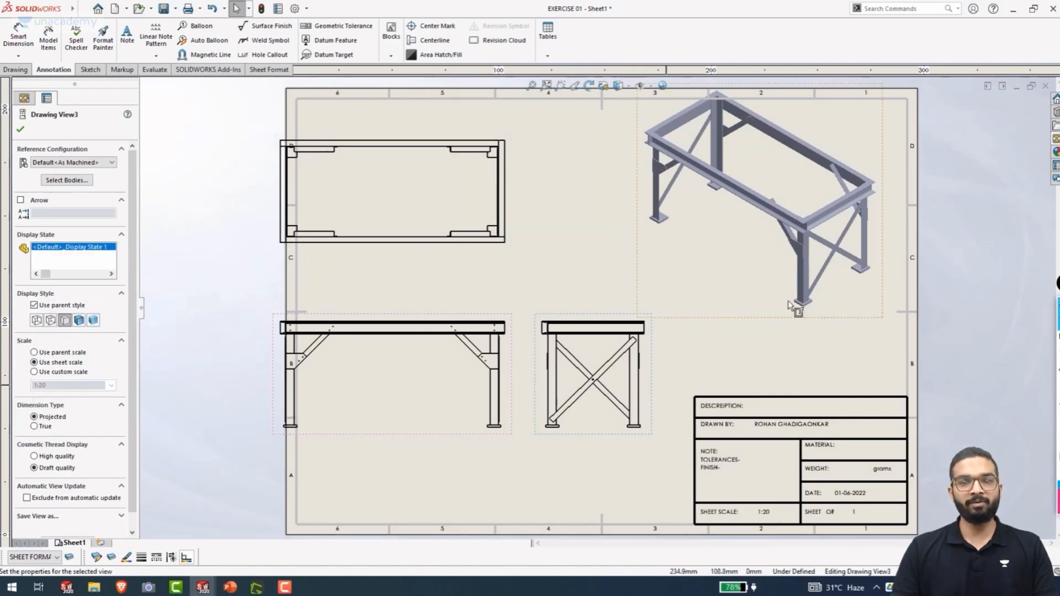
left_click(758, 322)
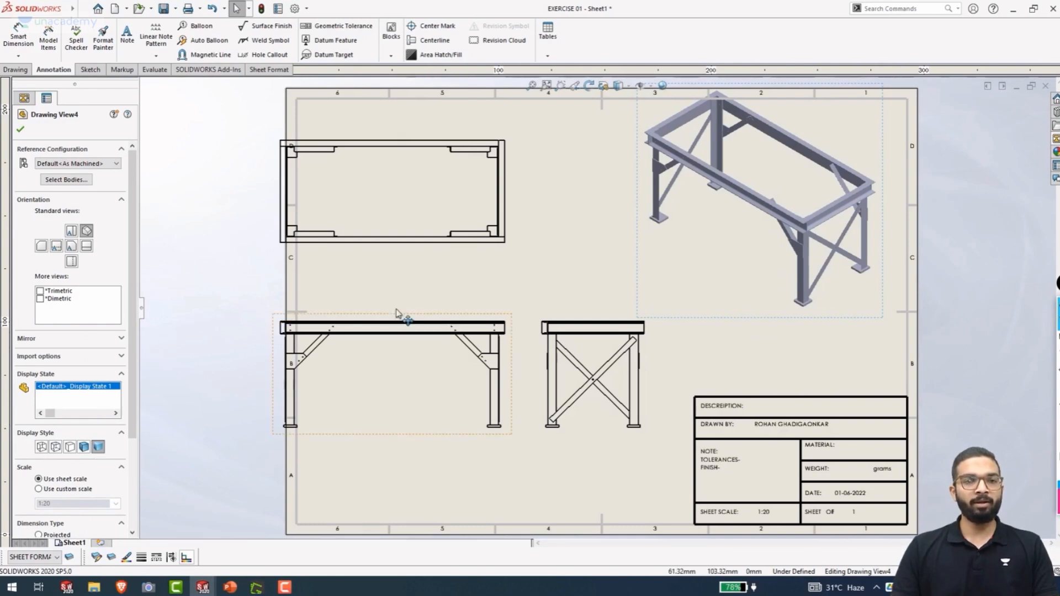
left_click_drag(402, 319, 431, 316)
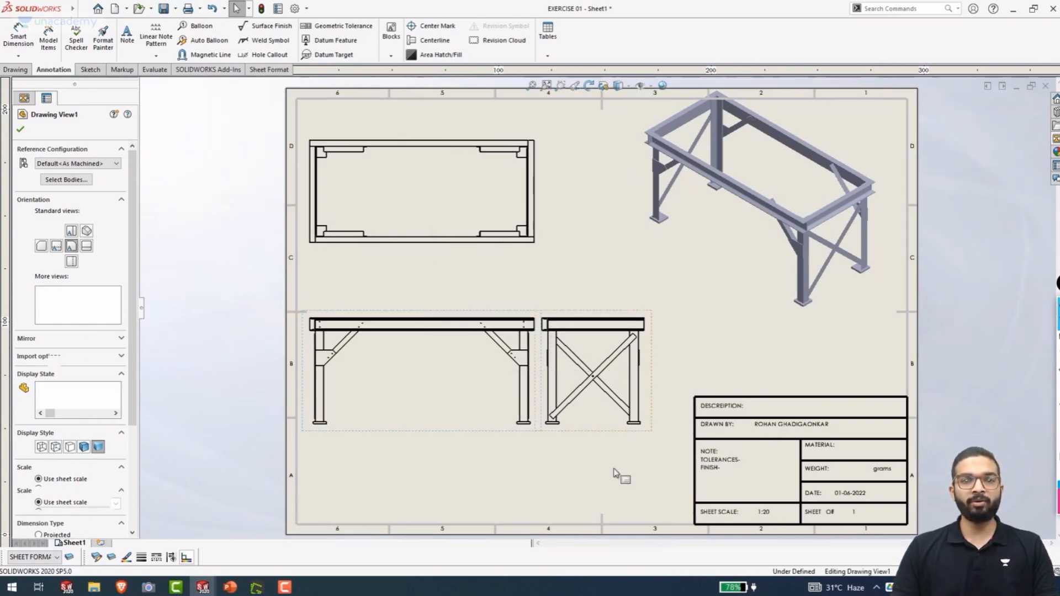
left_click_drag(629, 447, 642, 447)
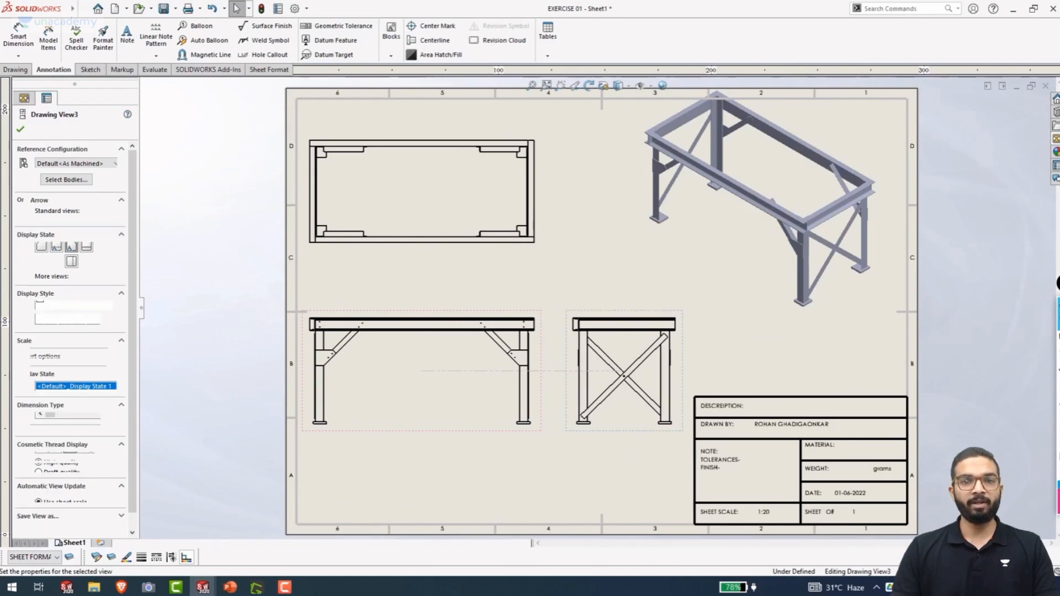
mouse_move(451, 255)
left_mouse_down()
mouse_move(499, 276)
mouse_move(493, 298)
left_mouse_up()
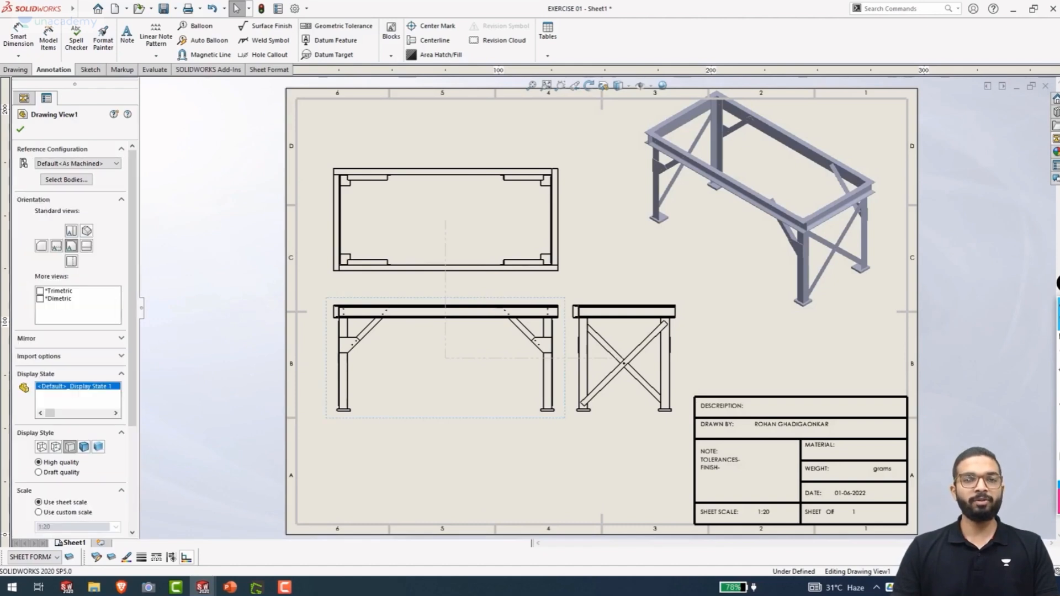
Break the top view's alignment with the front view and move it off to the left across the sheet border
right_click(452, 282)
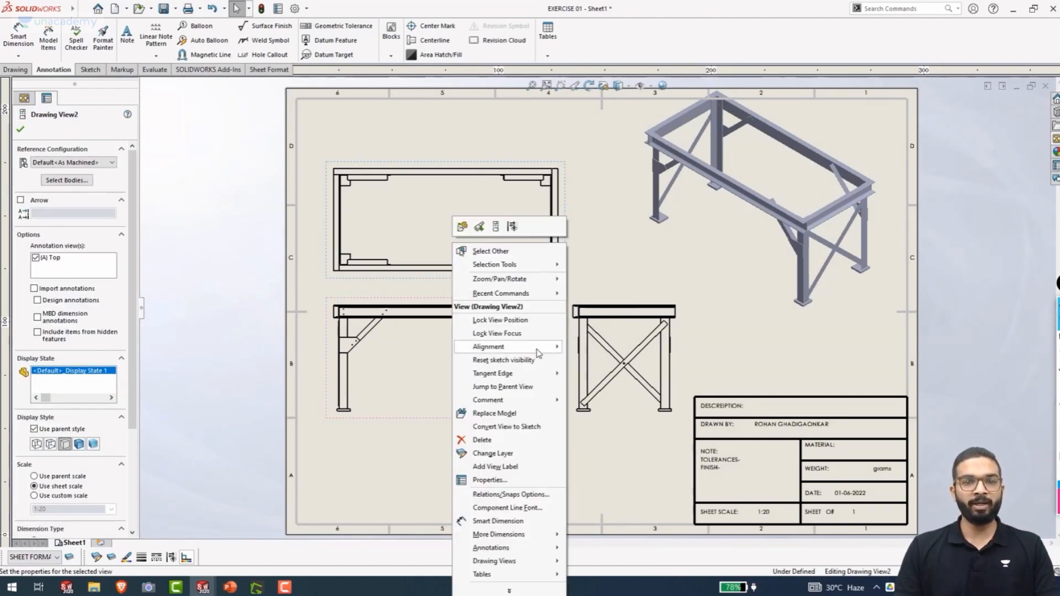
left_click(587, 349)
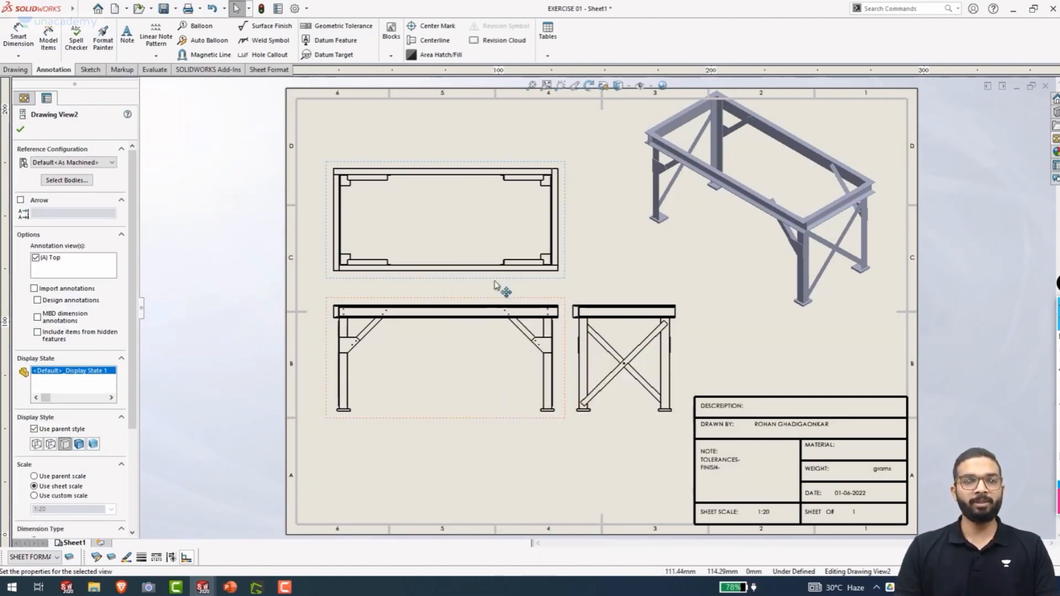
mouse_move(408, 278)
left_mouse_down()
mouse_move(300, 267)
mouse_move(473, 273)
mouse_move(256, 241)
mouse_move(405, 236)
mouse_move(313, 260)
mouse_move(442, 268)
mouse_move(308, 257)
mouse_move(335, 260)
left_mouse_up()
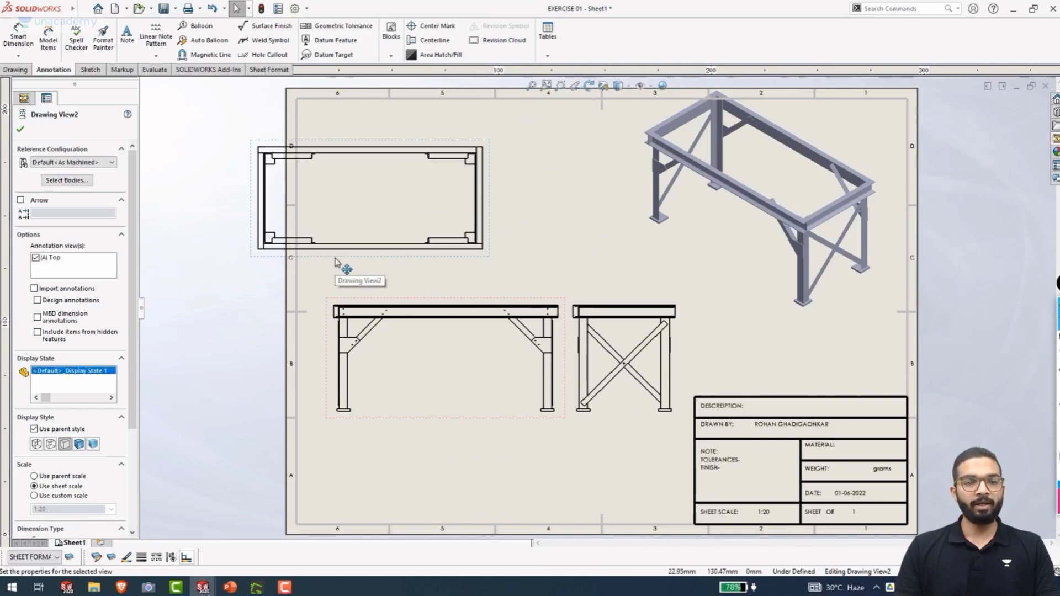
Align the top view vertically by center with the front view
right_click(336, 263)
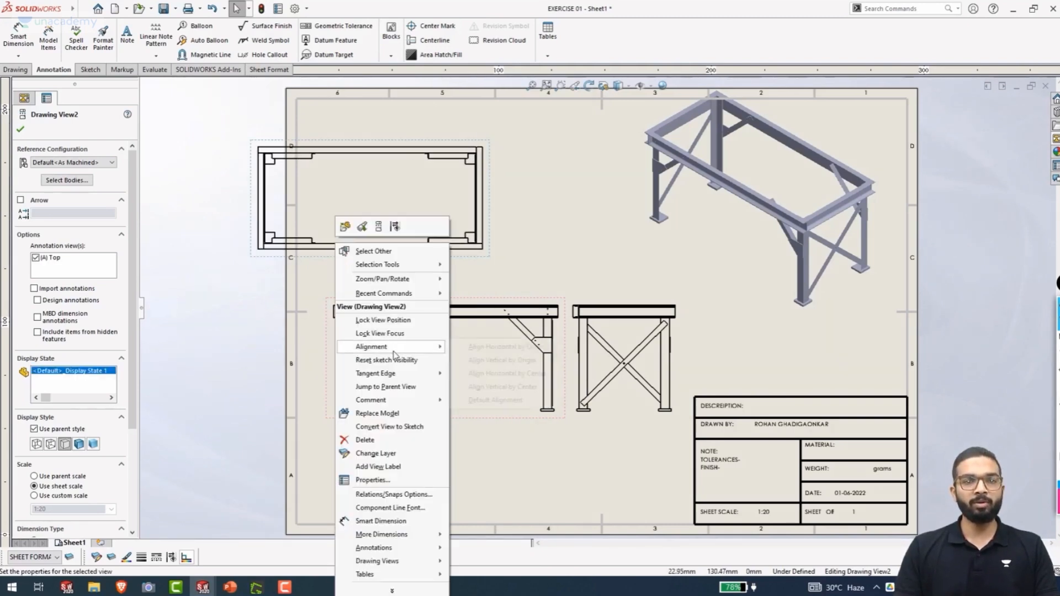
mouse_move(394, 354)
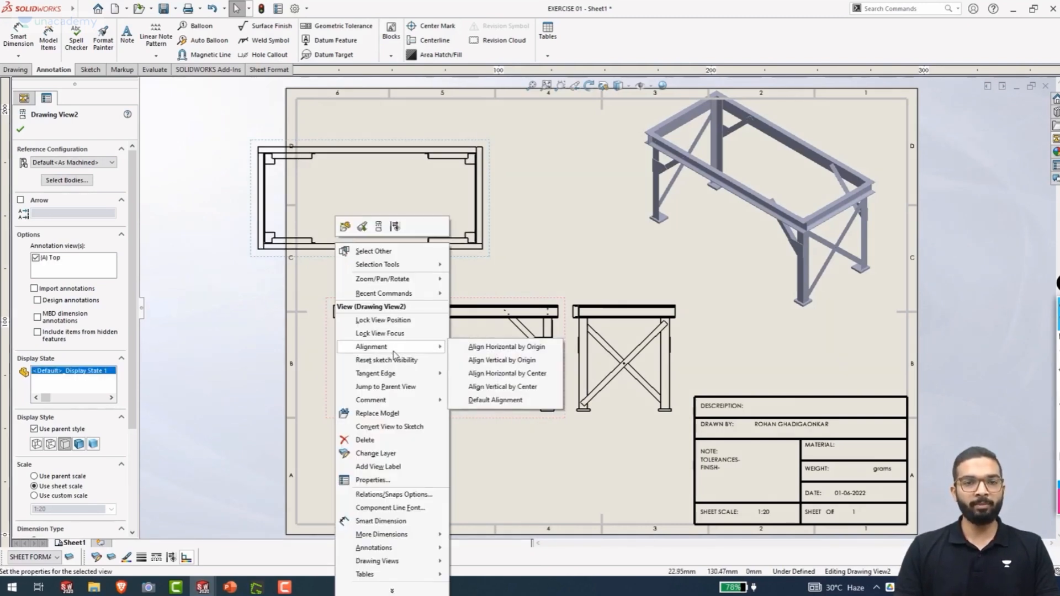
left_click(488, 388)
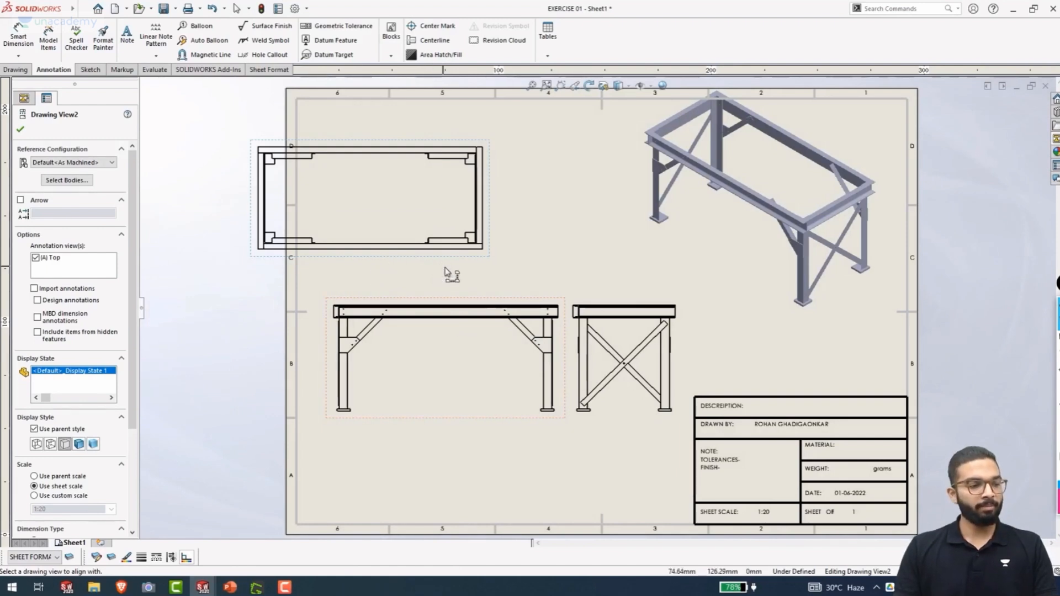
left_click(422, 420)
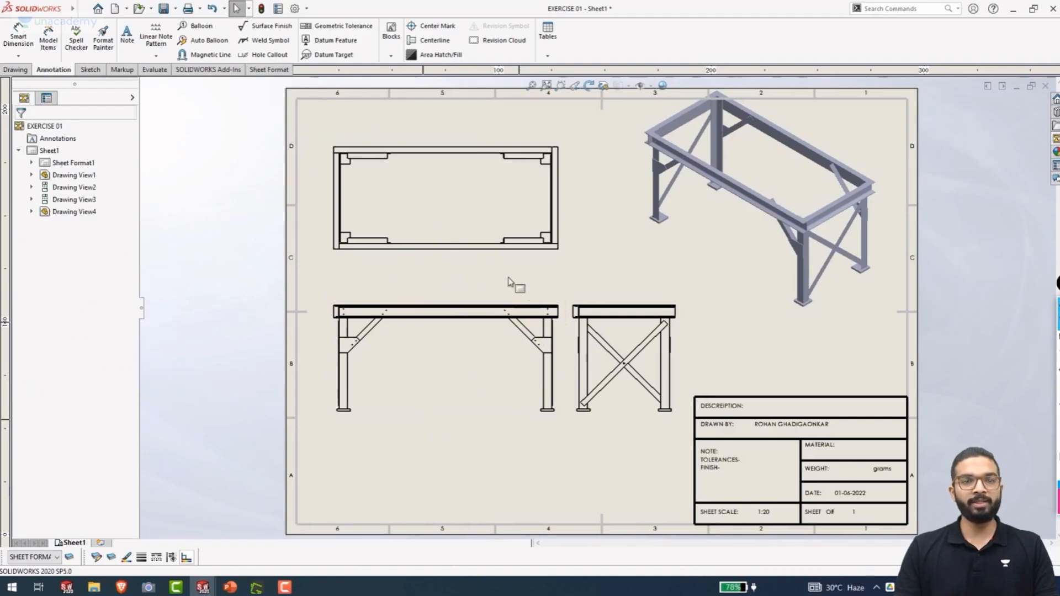
Reposition the front, top and side views so they are well spaced from each other and from the title block
left_click(443, 260)
mouse_move(438, 298)
left_mouse_down()
mouse_move(425, 299)
mouse_move(438, 304)
mouse_move(439, 294)
left_mouse_up()
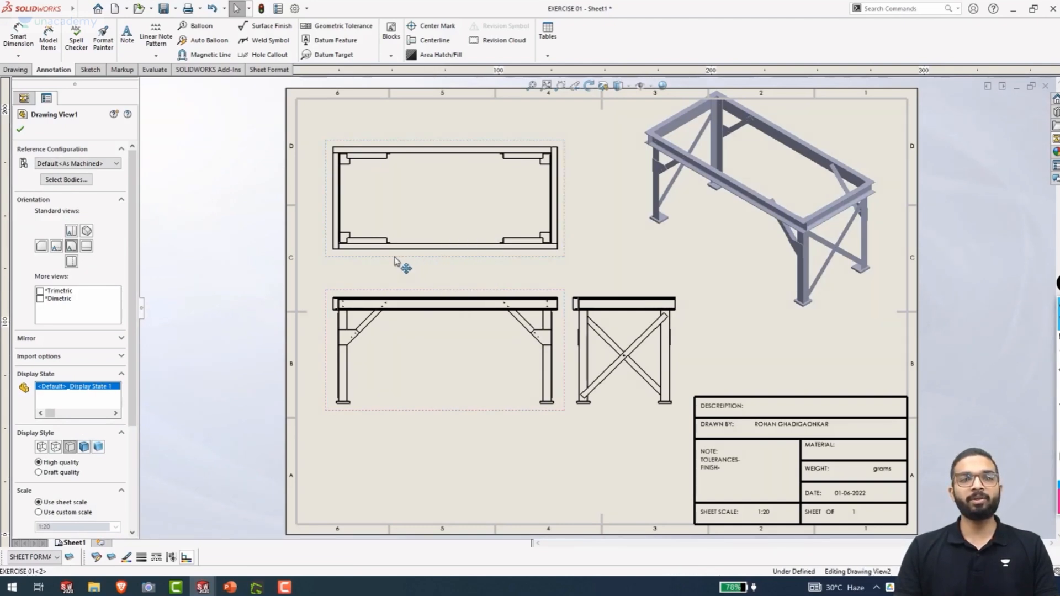
mouse_move(404, 265)
left_mouse_down()
mouse_move(481, 265)
mouse_move(527, 250)
mouse_move(530, 266)
mouse_move(530, 216)
mouse_move(528, 250)
mouse_move(521, 219)
mouse_move(515, 243)
mouse_move(480, 236)
mouse_move(396, 249)
mouse_move(541, 276)
mouse_move(495, 265)
left_mouse_up()
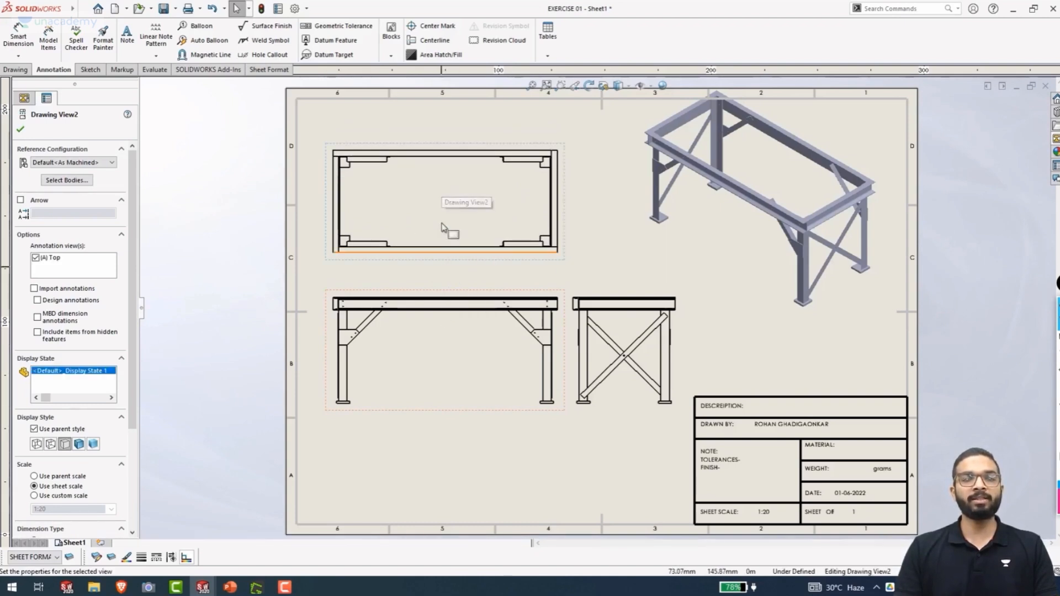
left_click(356, 292)
left_click_drag(356, 292, 406, 285)
mouse_move(613, 411)
left_mouse_down()
mouse_move(640, 413)
mouse_move(631, 411)
left_mouse_up()
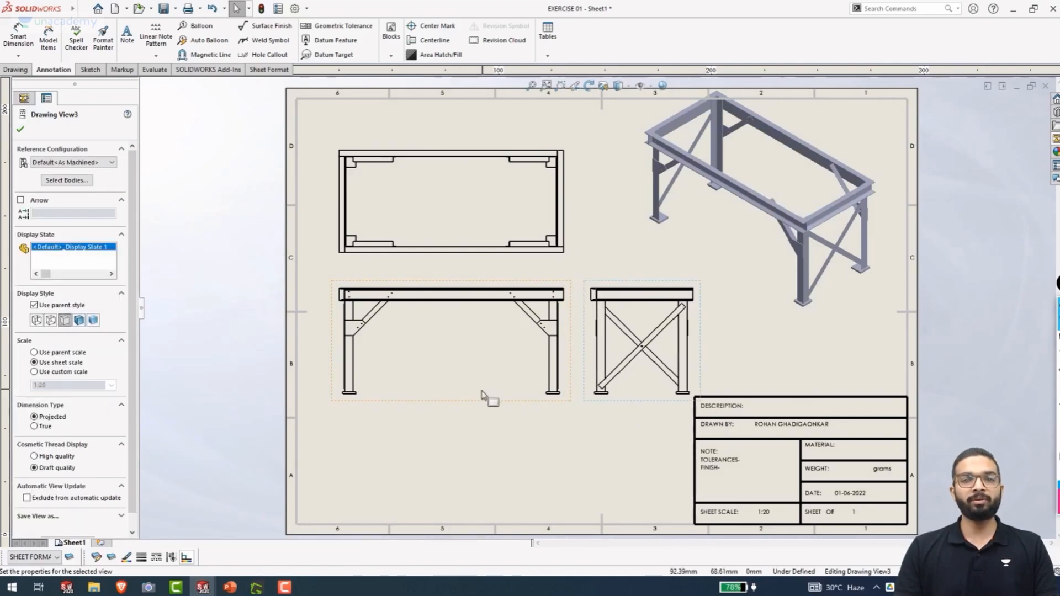
left_click_drag(467, 402, 445, 431)
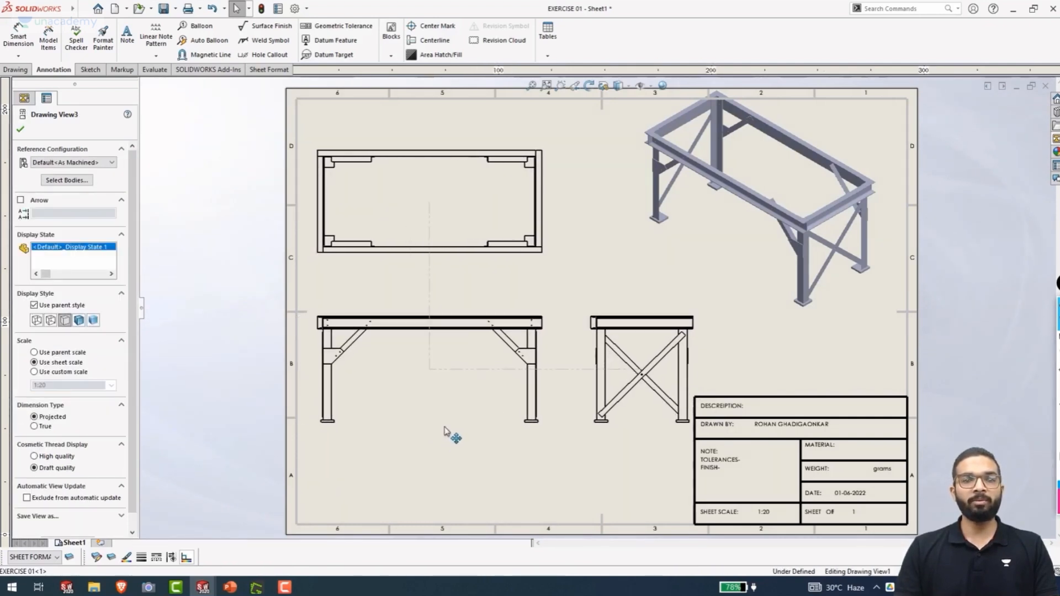
left_click(447, 432)
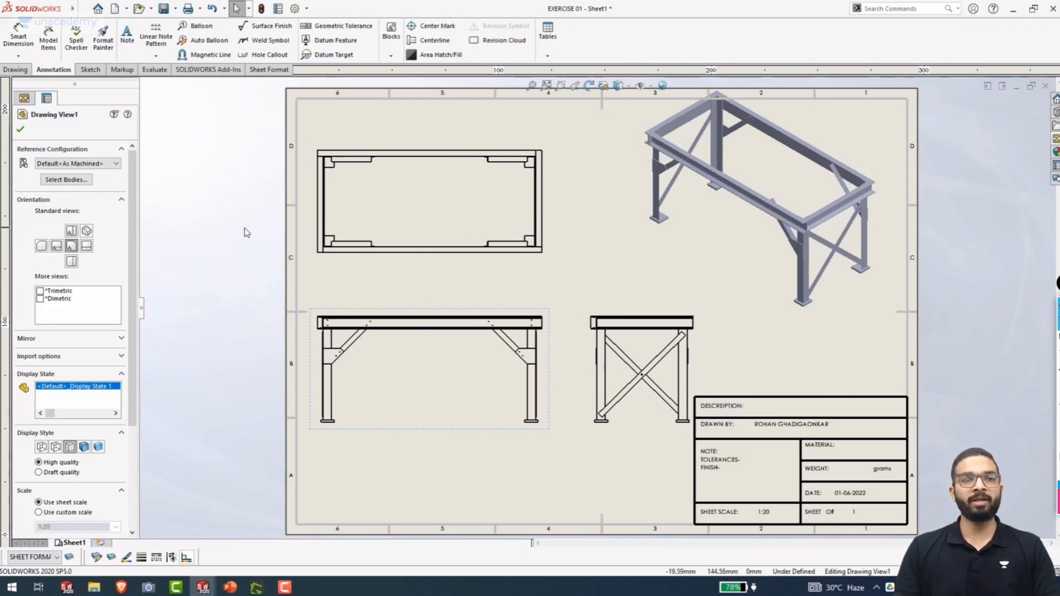
left_click(225, 365)
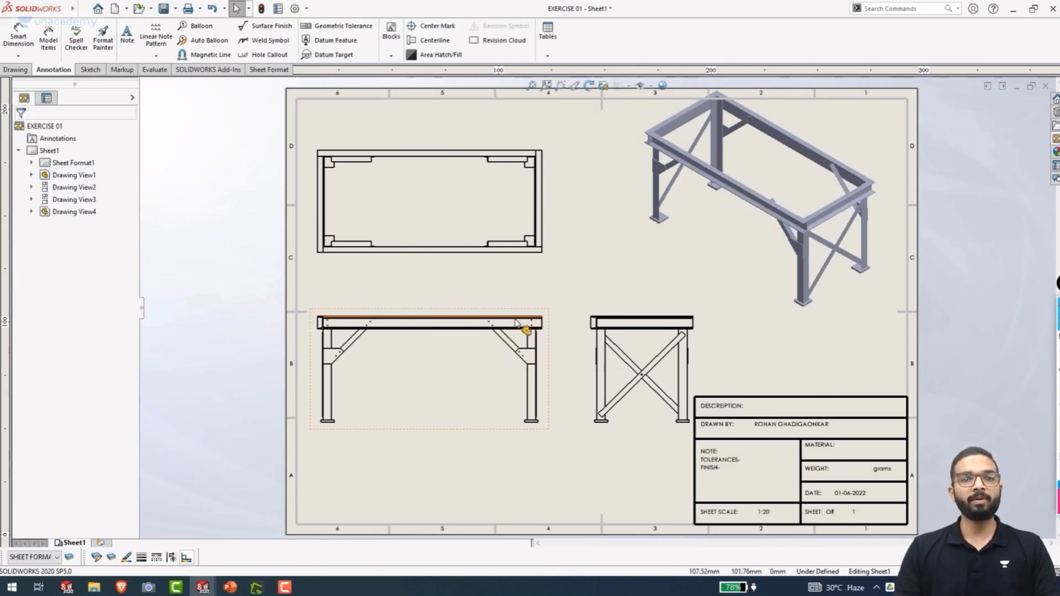
Examine the title block's material, weight and sheet scale fields and the front view's scale settings
scroll(812, 464, "down", 2)
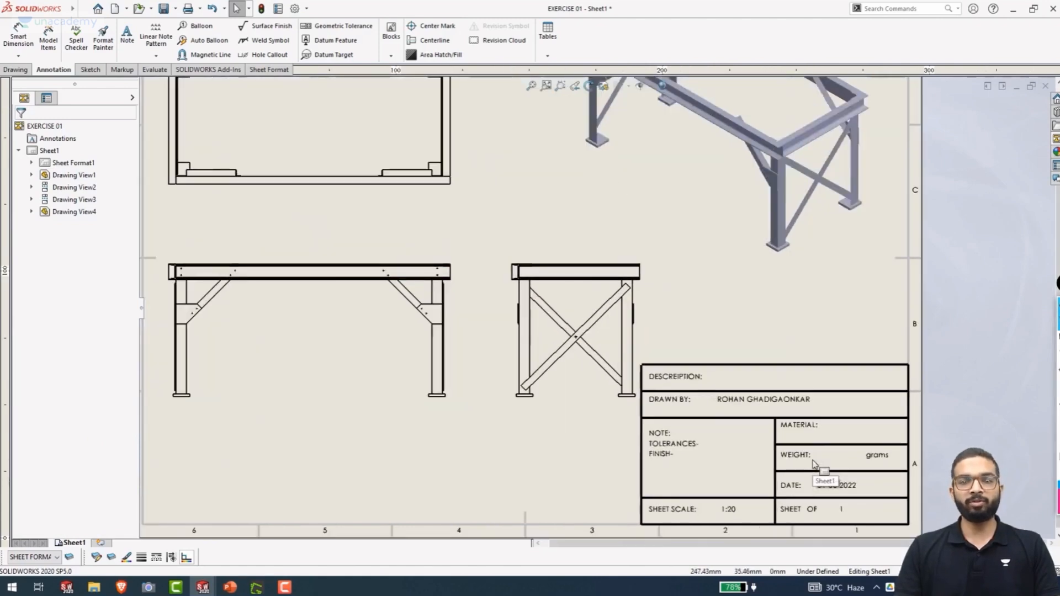
scroll(812, 464, "down", 2)
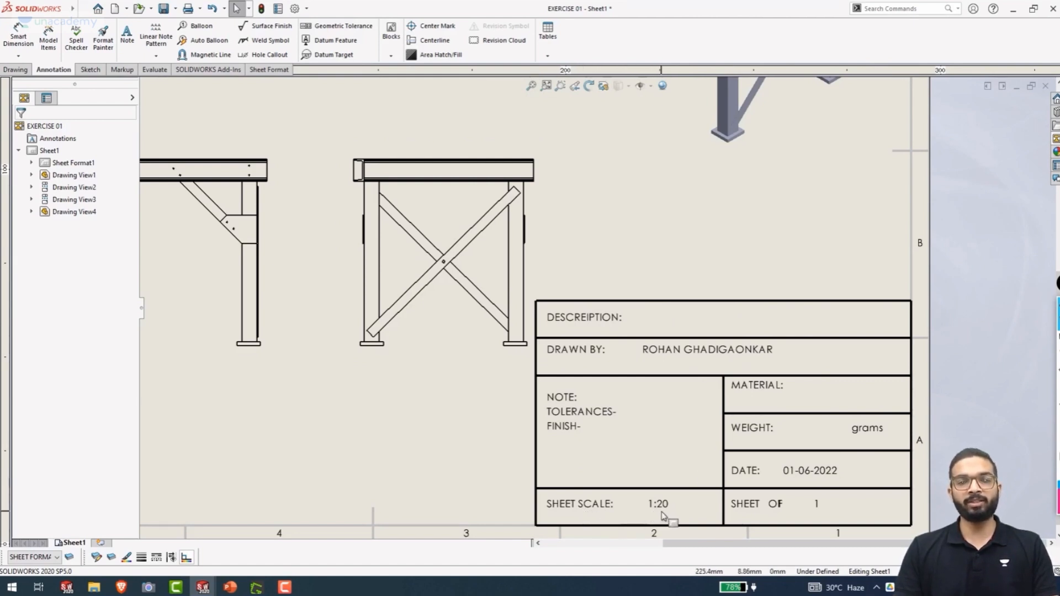
key("f")
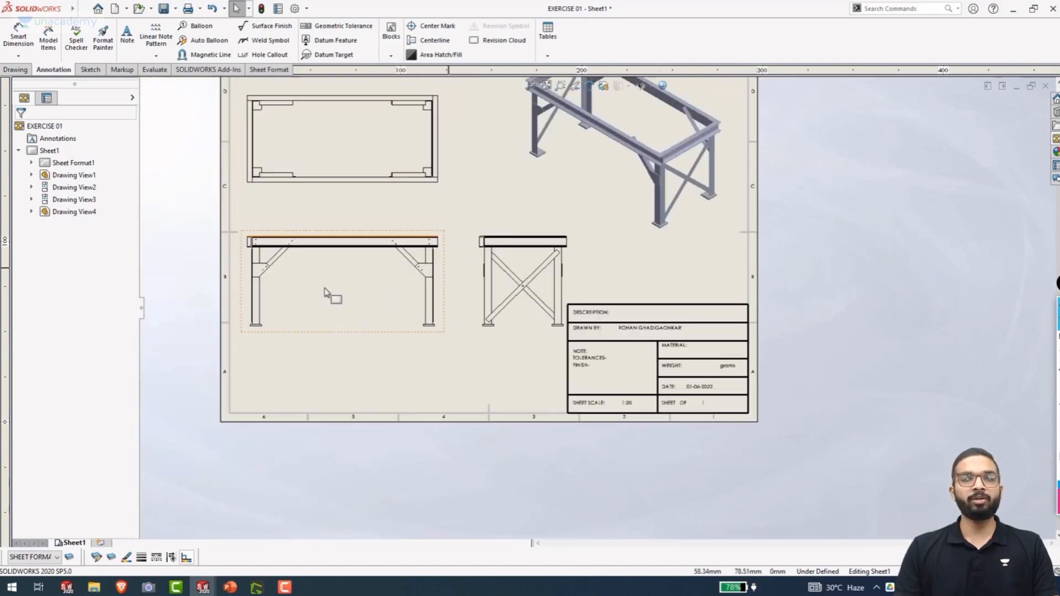
left_click(312, 338)
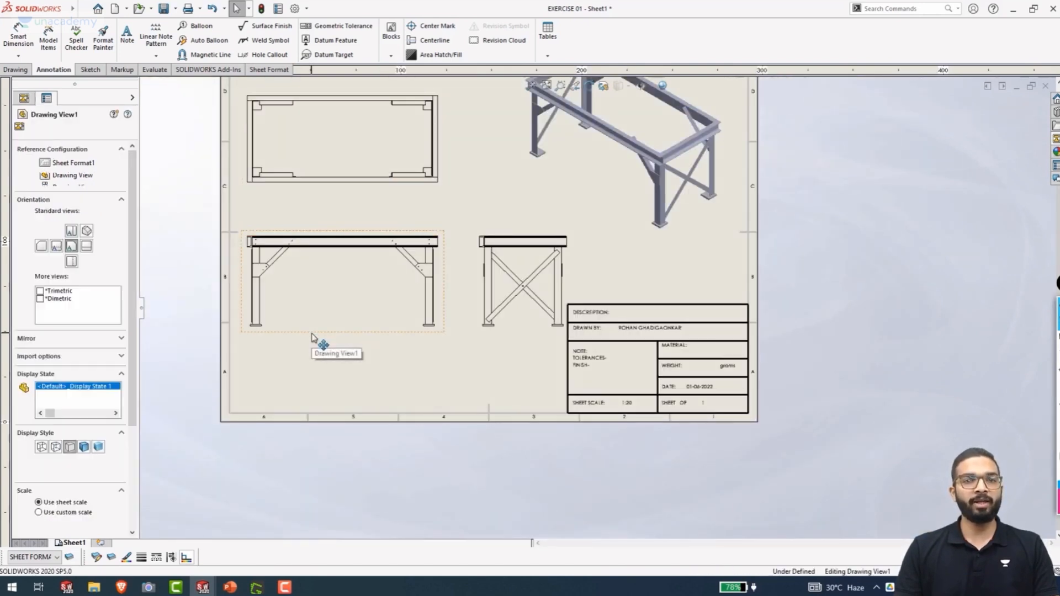
scroll(128, 471, "down", 5)
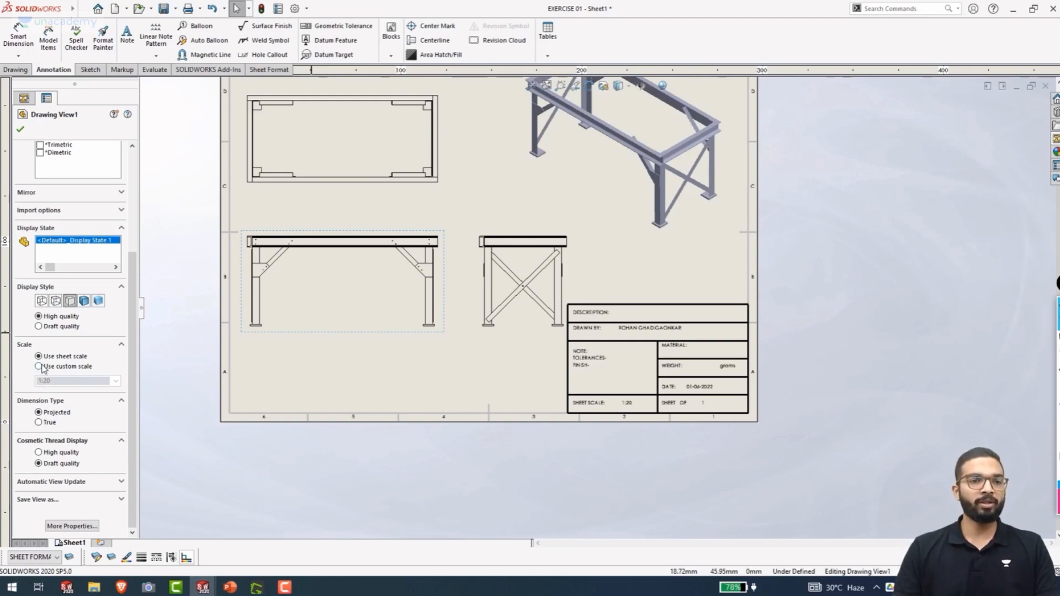
left_click(20, 131)
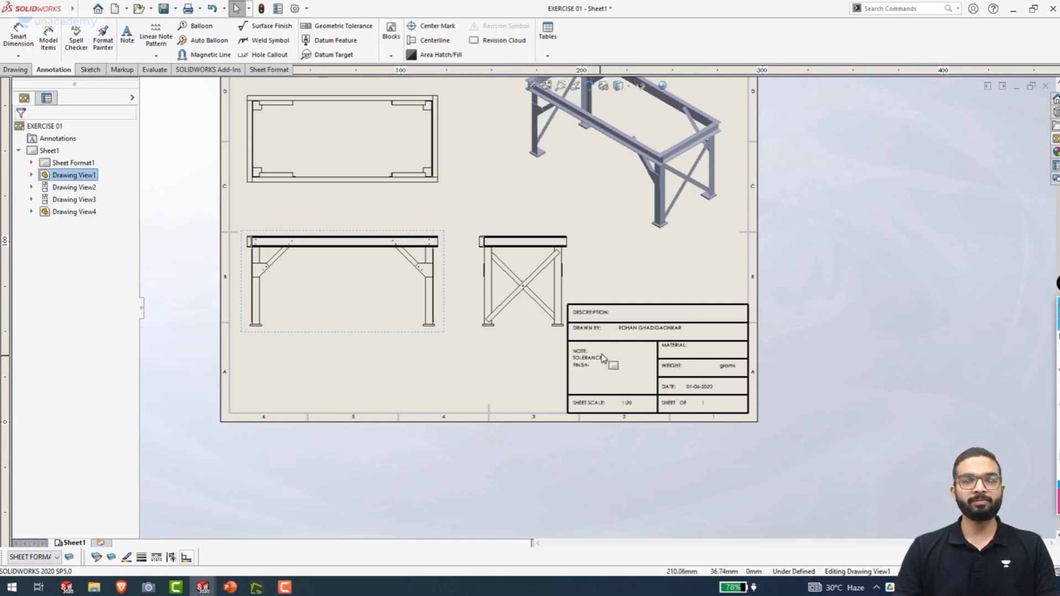
scroll(398, 280, "down", 2)
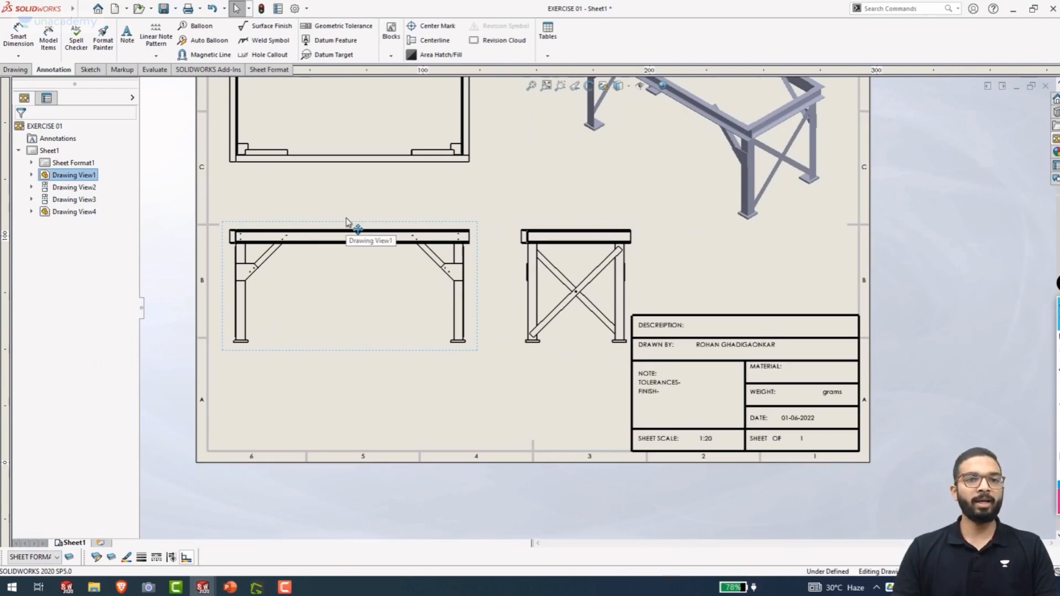
Switch to the EXERCISE 01 frame part and open its material for editing
key("ctrl+Tab")
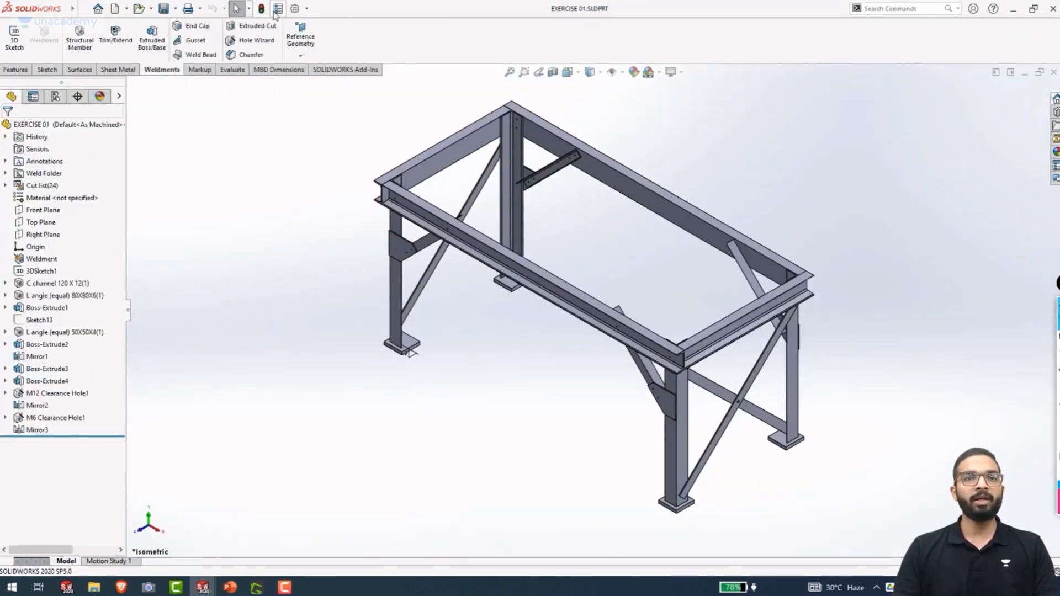
right_click(65, 200)
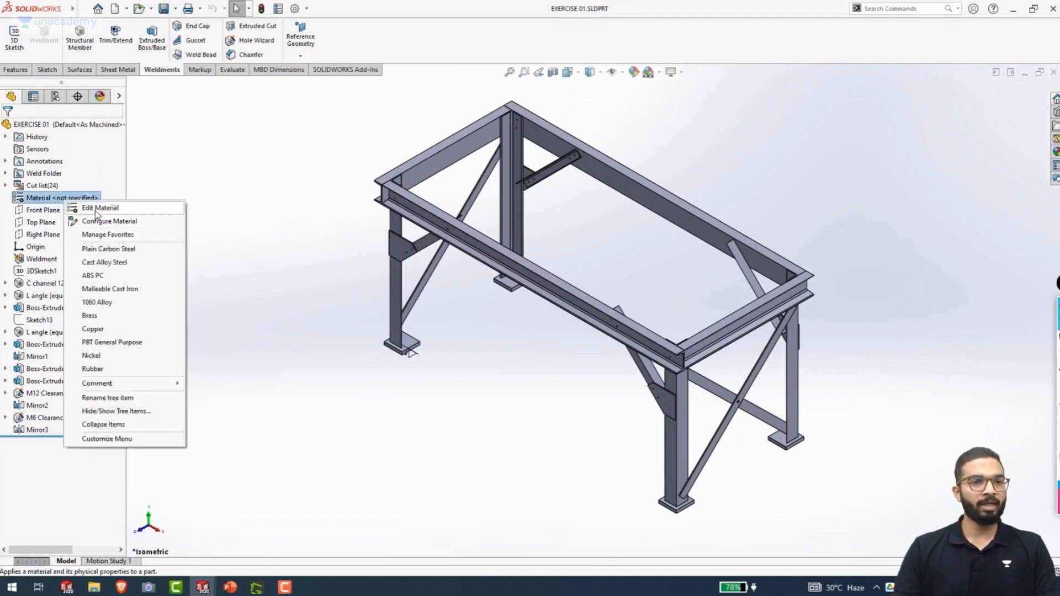
left_click(97, 212)
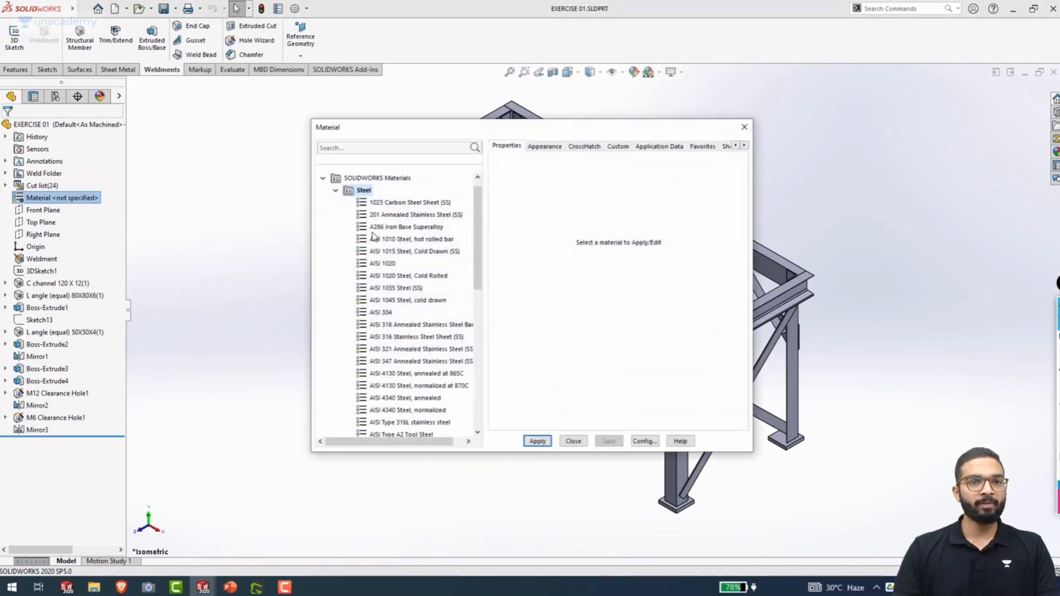
Search the material library for "ALUMI", look through the matching categories and clear the search
left_click(409, 151)
type("ALUMI")
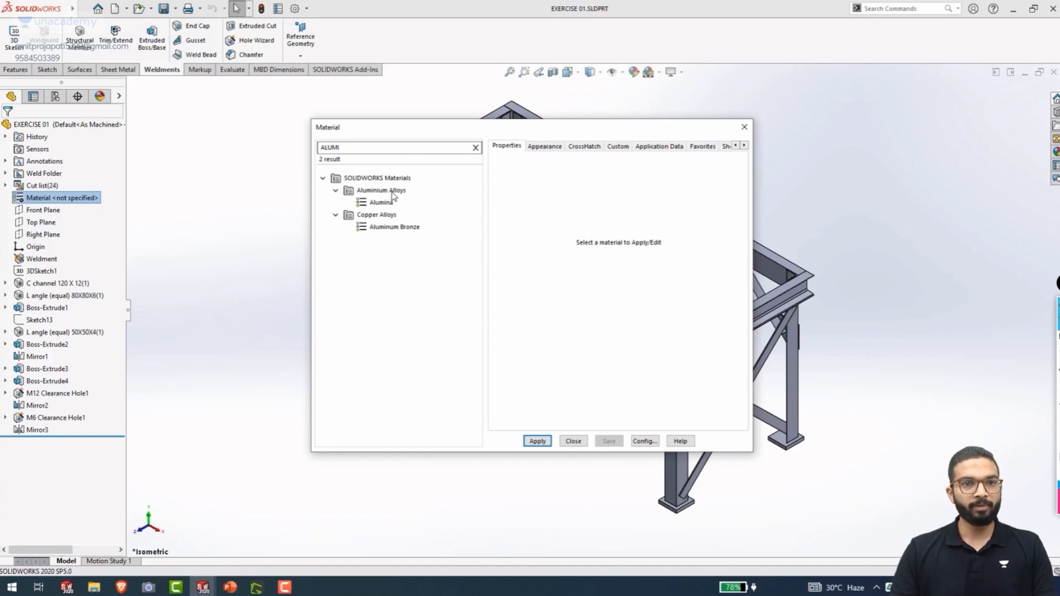
left_click(330, 190)
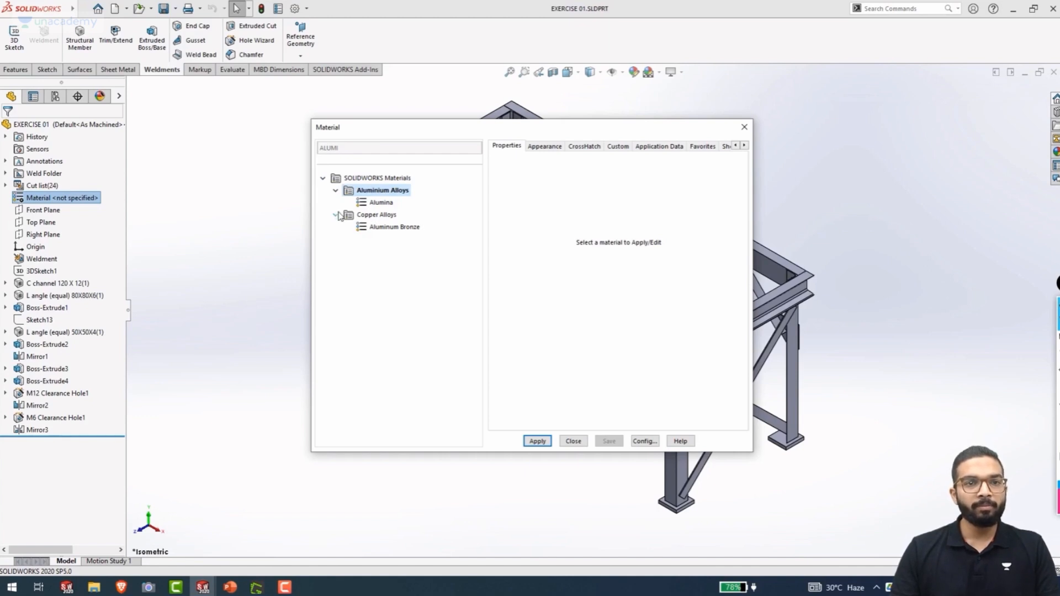
left_click(323, 179)
left_click(323, 178)
left_click(414, 148)
key("BackSpace")
key("BackSpace")
key("BackSpace")
key("BackSpace")
key("BackSpace")
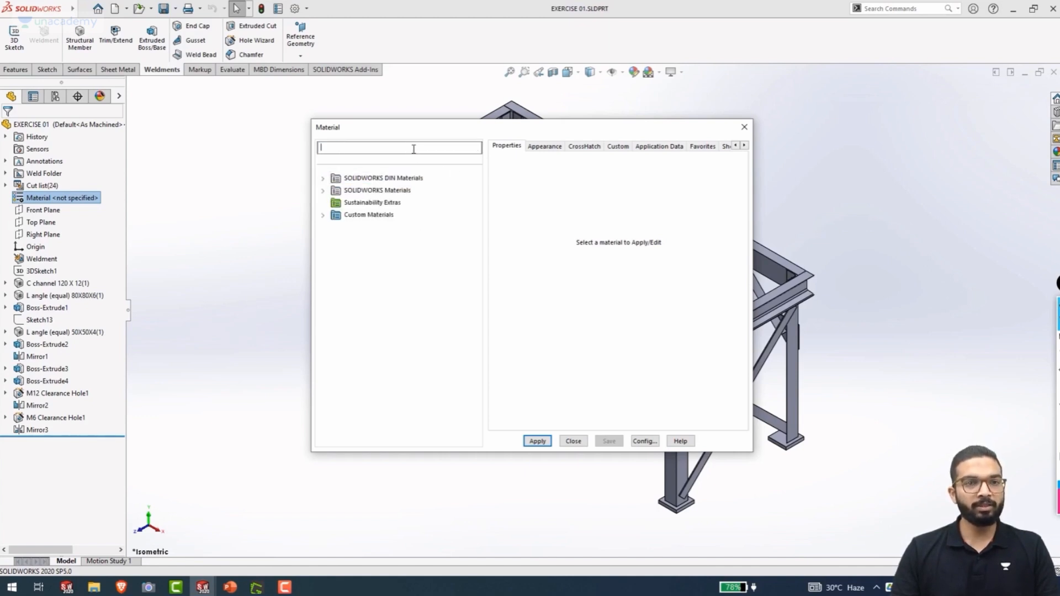
Apply the 5052-H36 material from the Aluminium Alloys in SOLIDWORKS Materials to the frame part
left_click(325, 191)
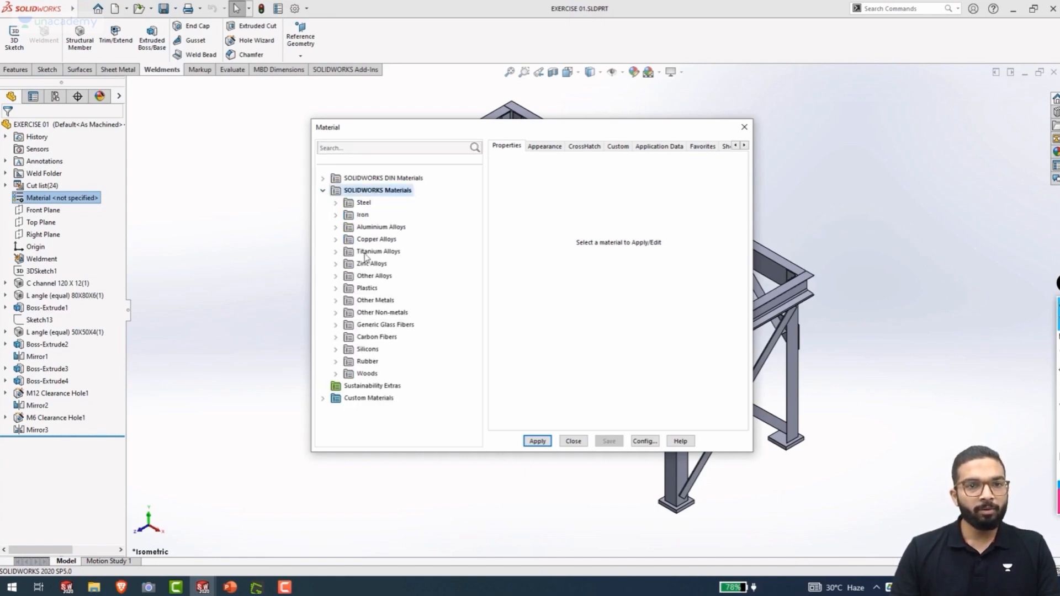
left_click(336, 228)
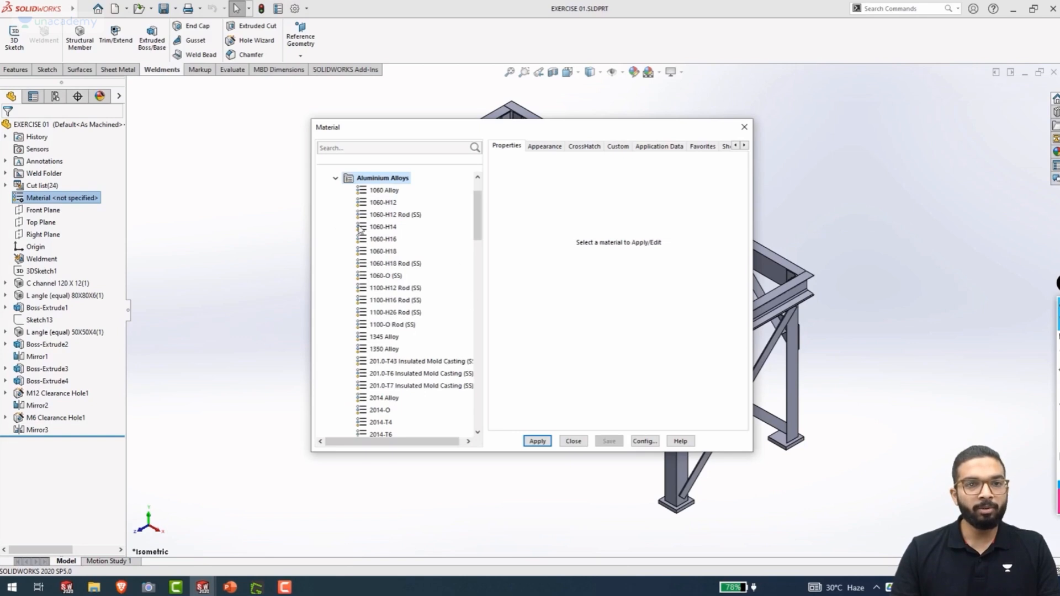
scroll(394, 296, "down", 2)
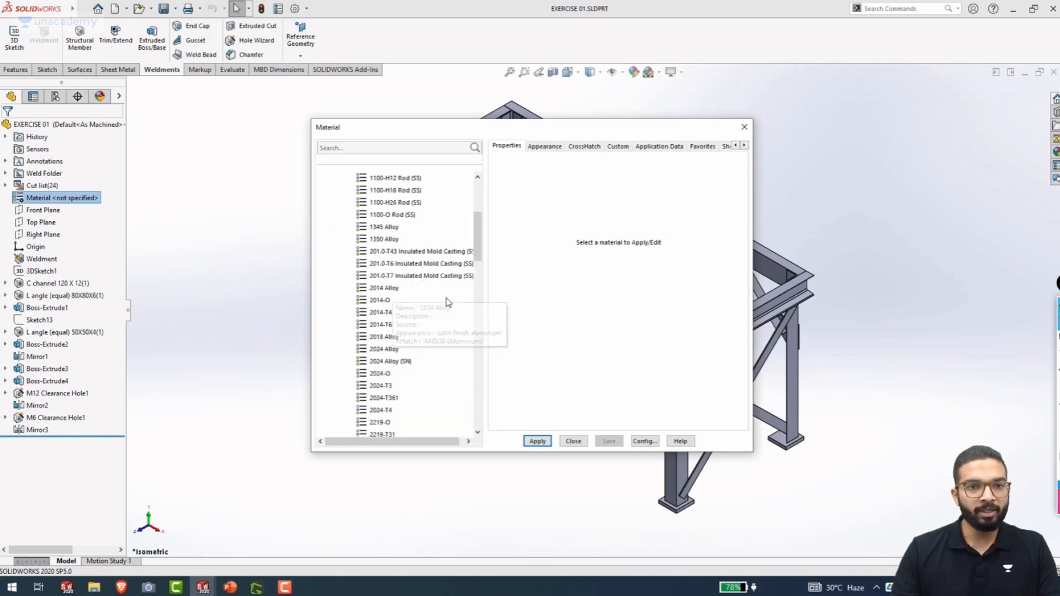
scroll(393, 304, "up", 2)
scroll(386, 353, "up", 3)
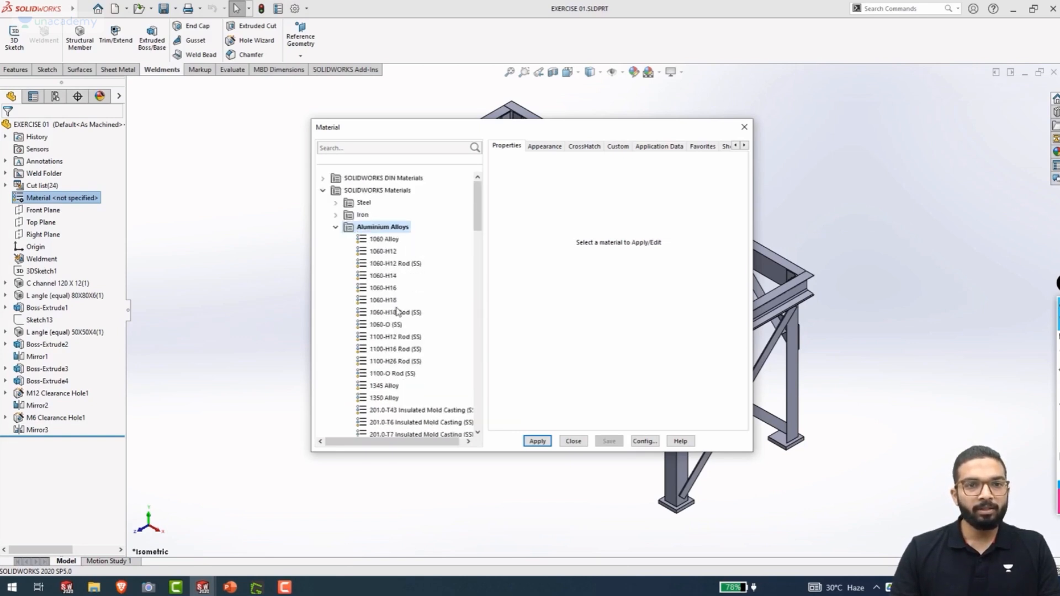
scroll(400, 357, "down", 15)
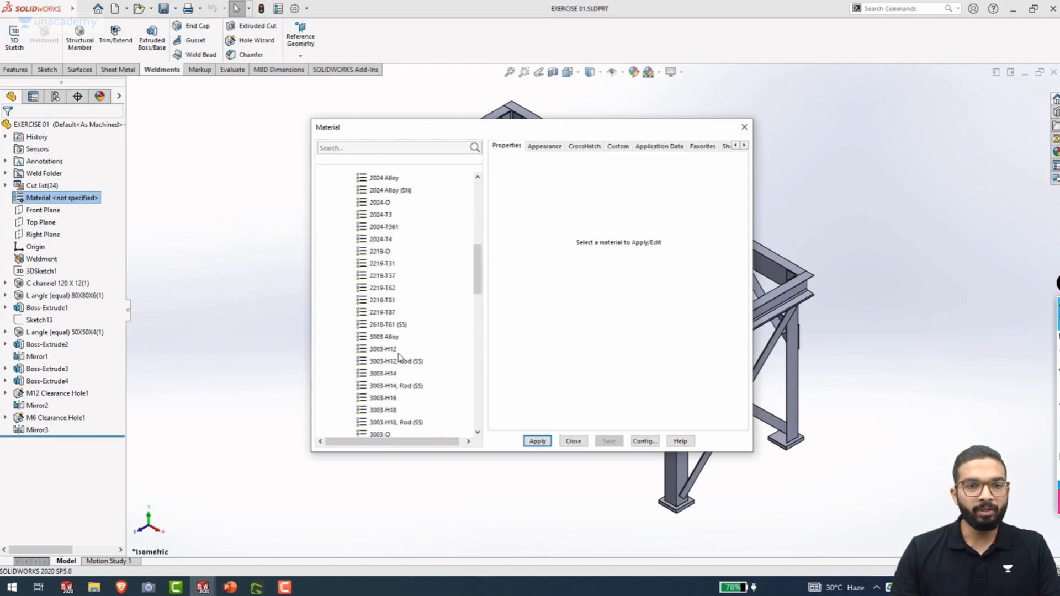
scroll(383, 235, "up", 5)
scroll(395, 297, "down", 3)
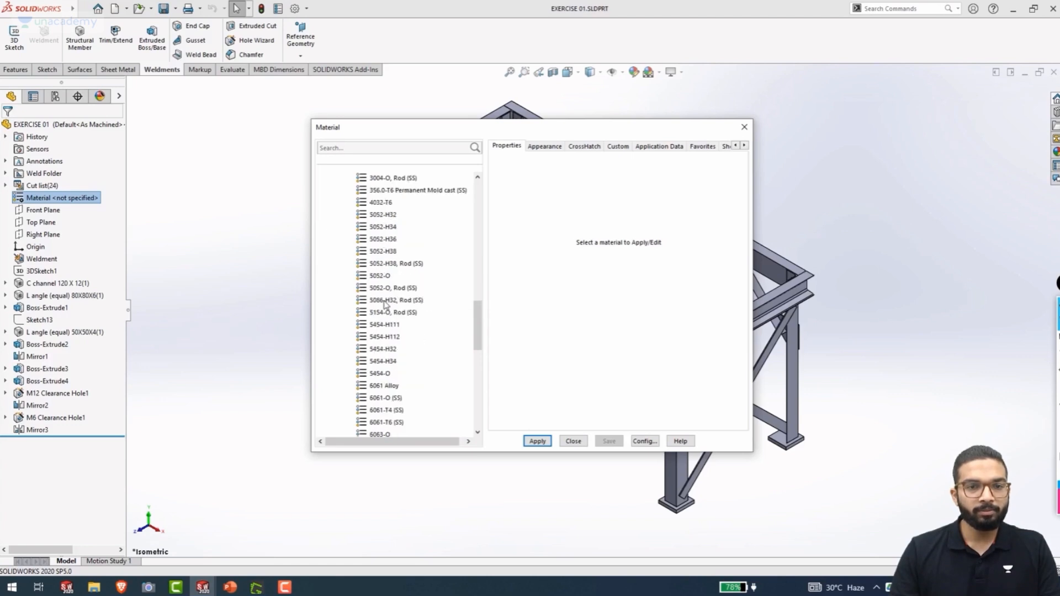
scroll(384, 305, "down", 1)
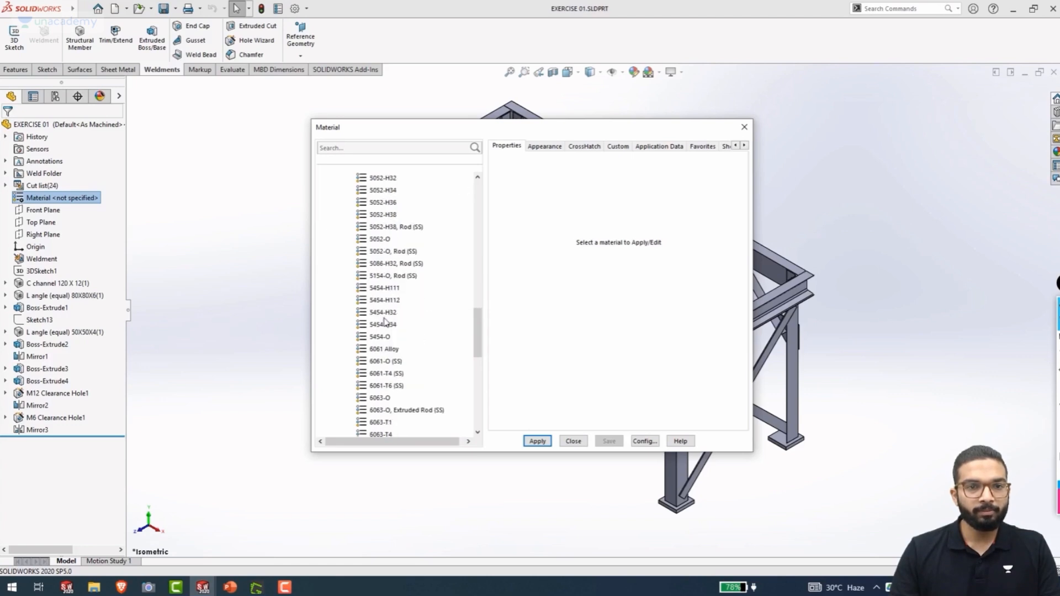
left_click(382, 203)
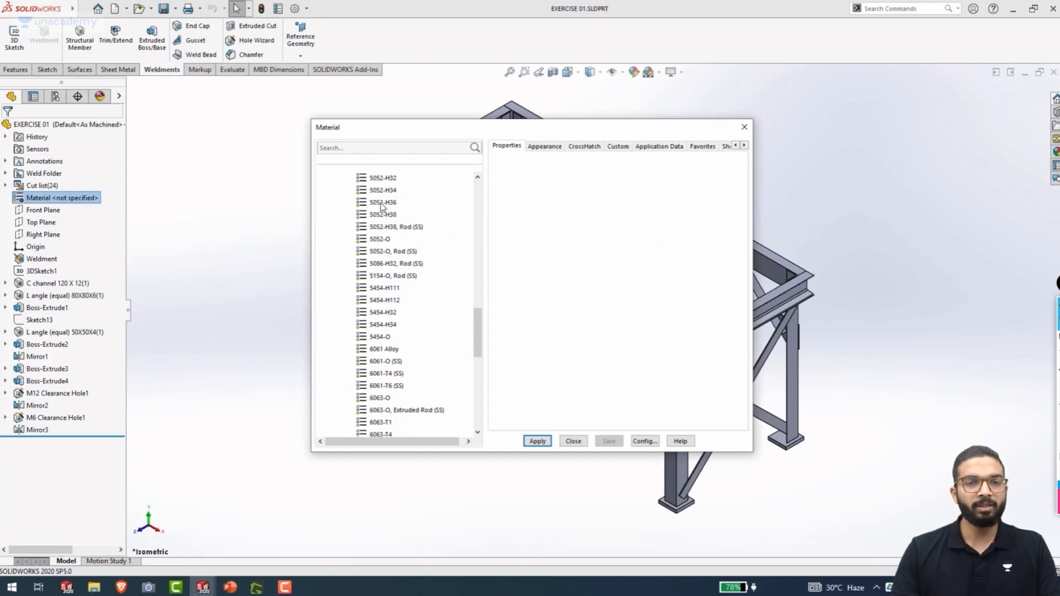
left_click(537, 442)
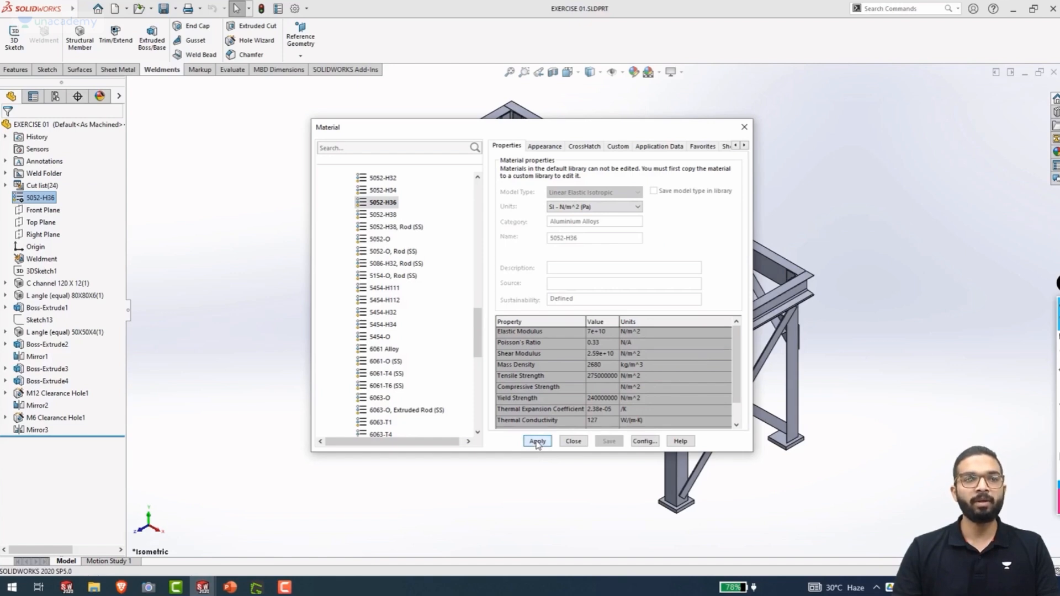
left_click(573, 441)
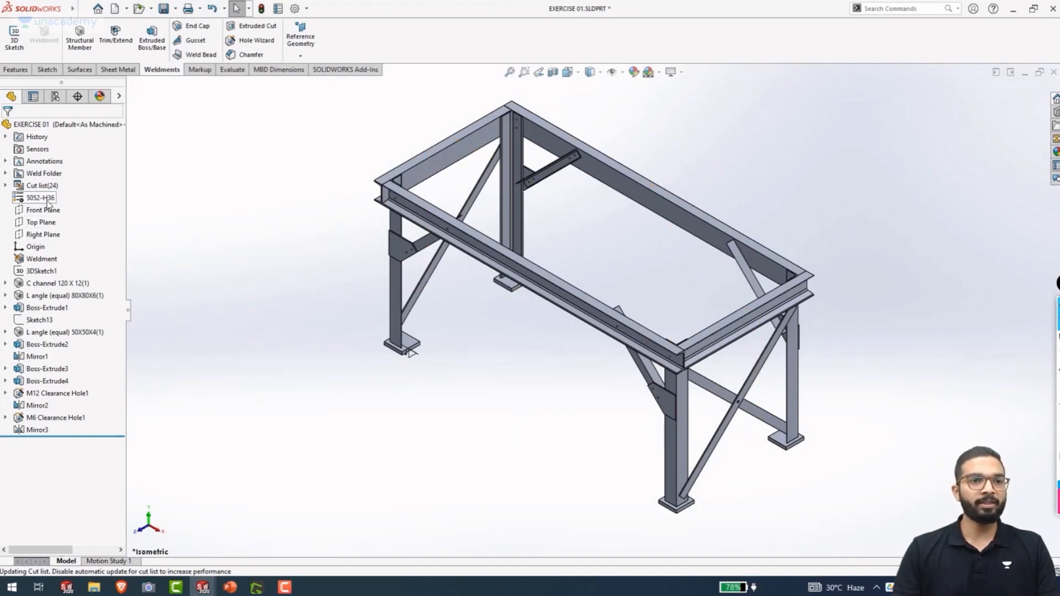
Add a Description custom property to the part with the value STRUCTURE
left_click(277, 9)
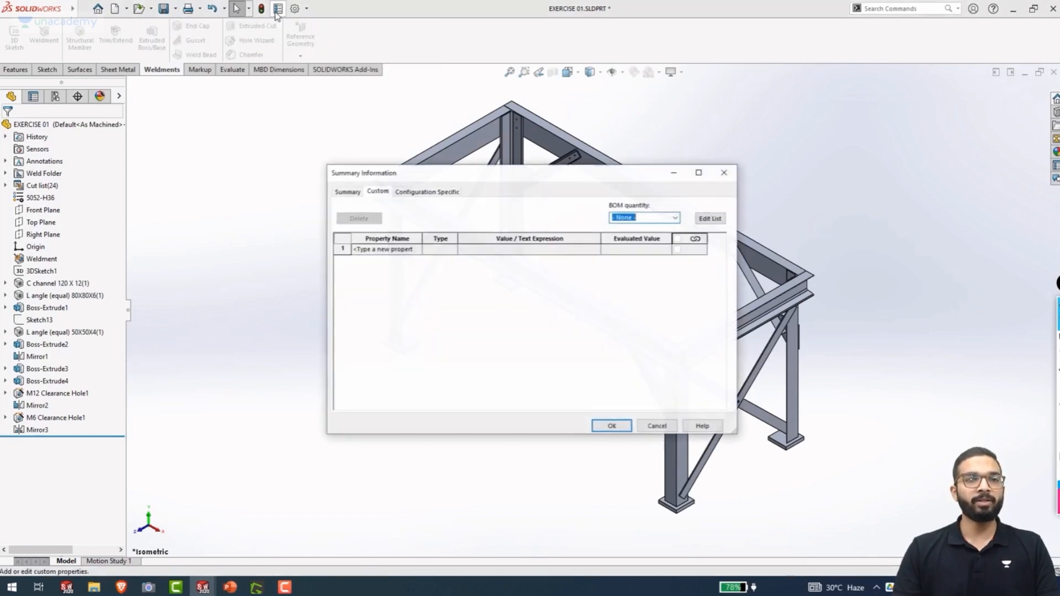
left_click(413, 249)
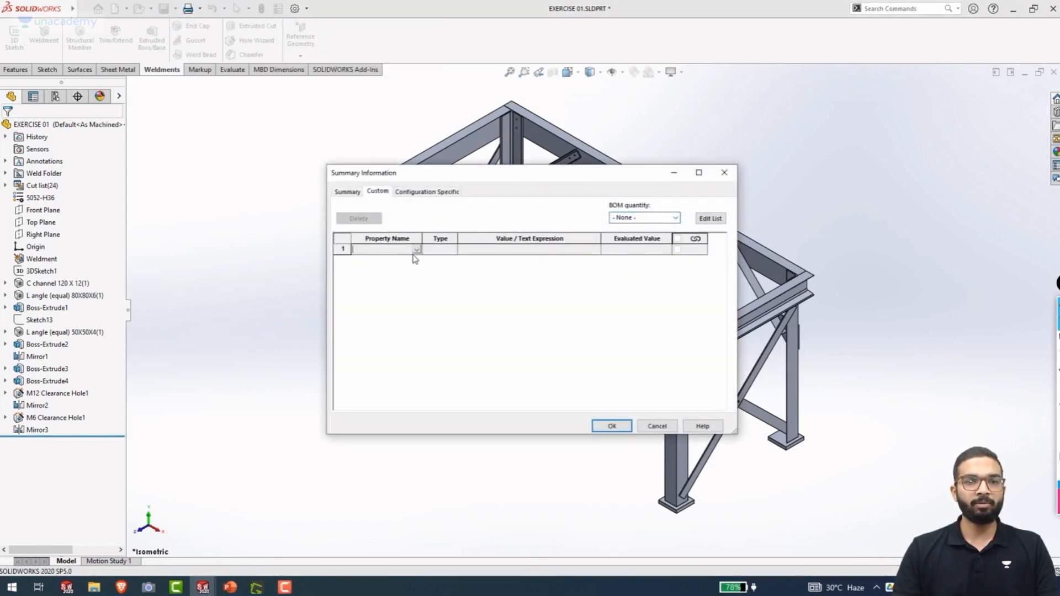
left_click(417, 250)
left_click(395, 260)
left_click(478, 251)
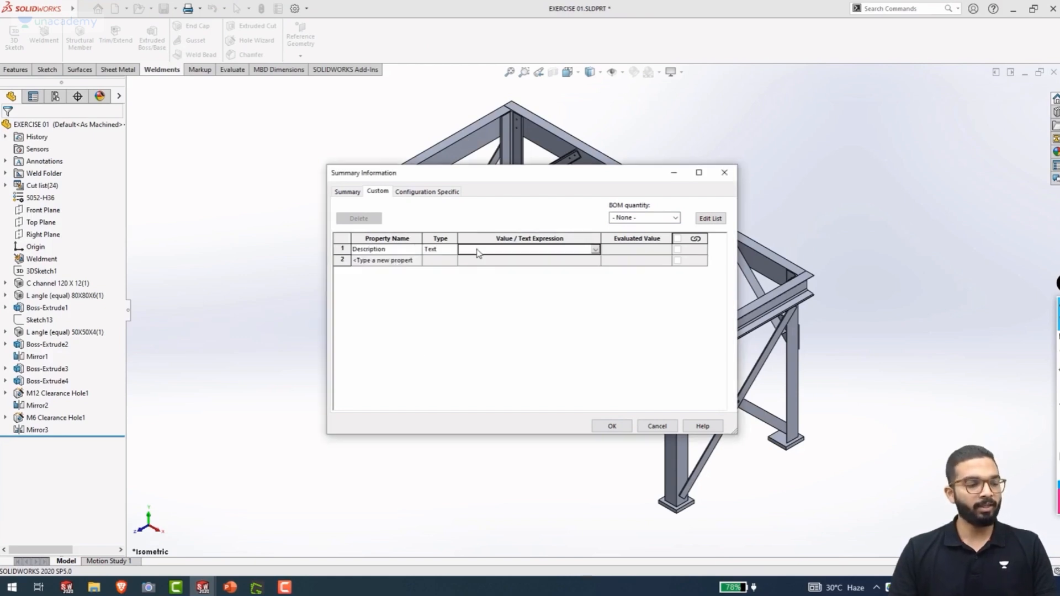
type("STRUCTURE")
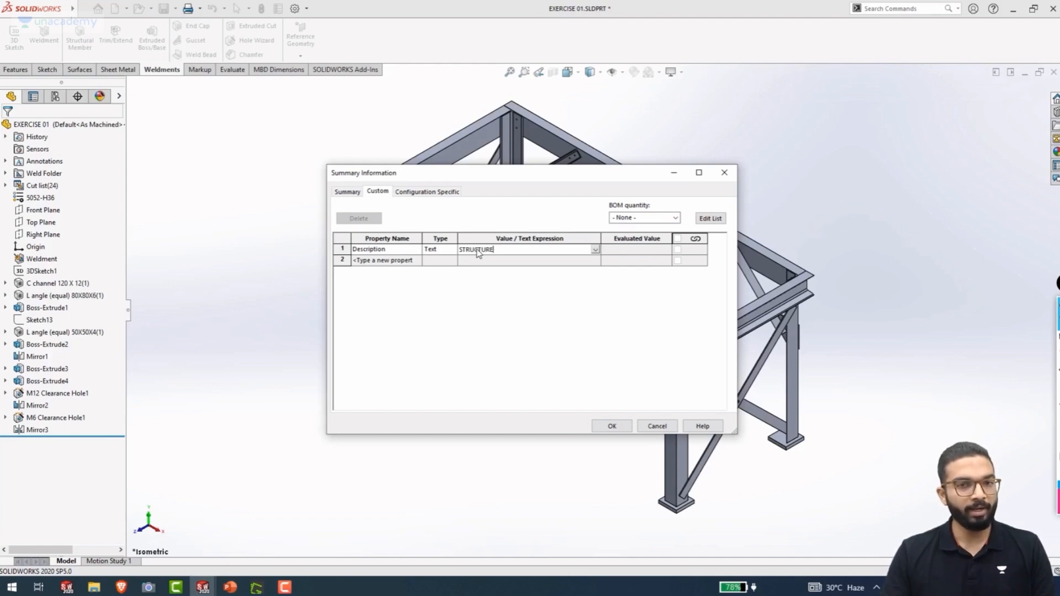
key("Return")
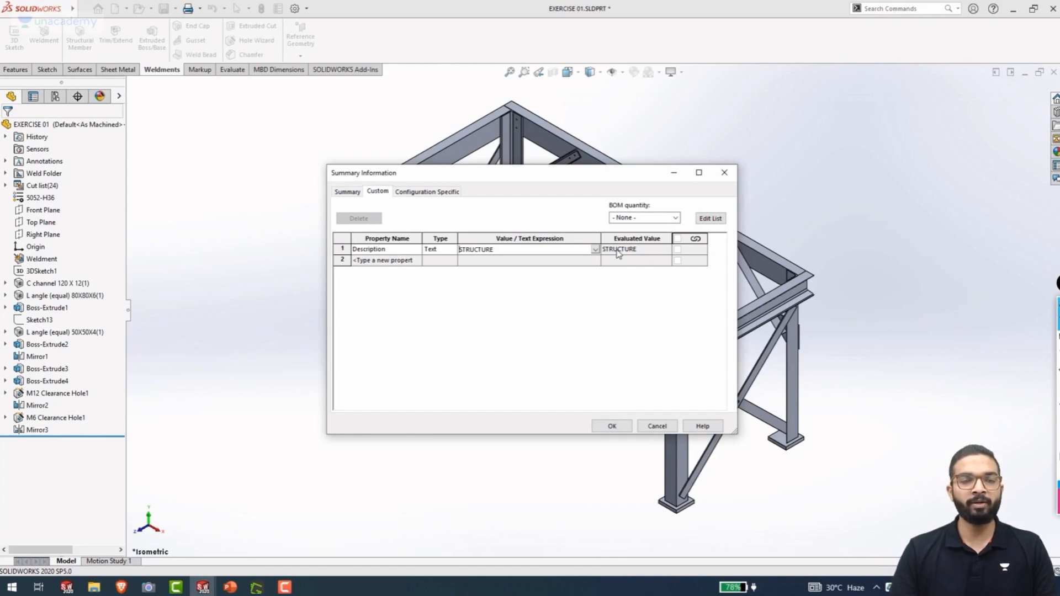
Add a Material custom property whose value is linked to the part's material
left_click(418, 263)
left_click(417, 262)
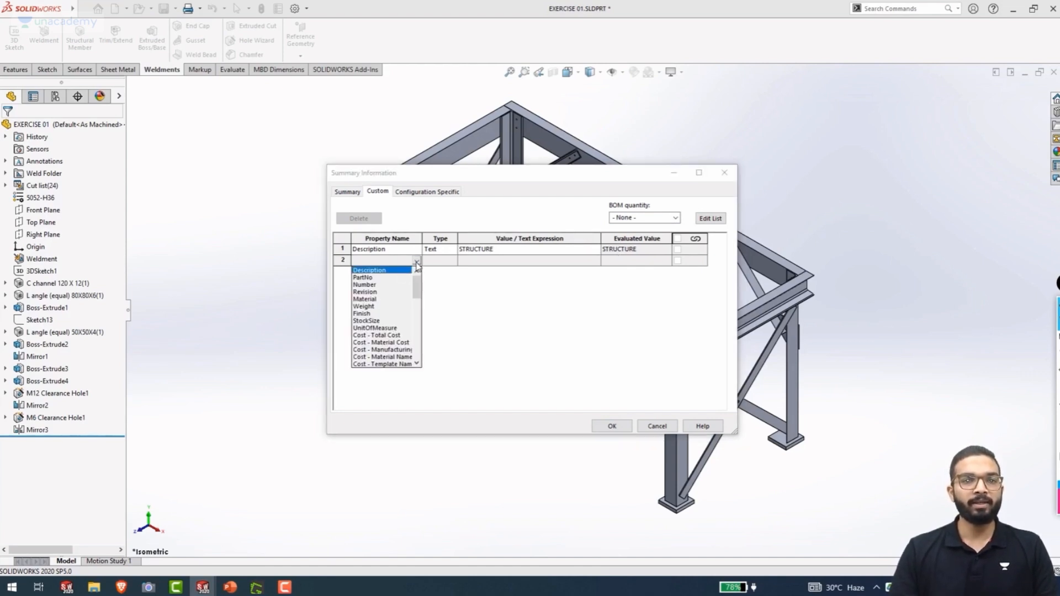
left_click(366, 300)
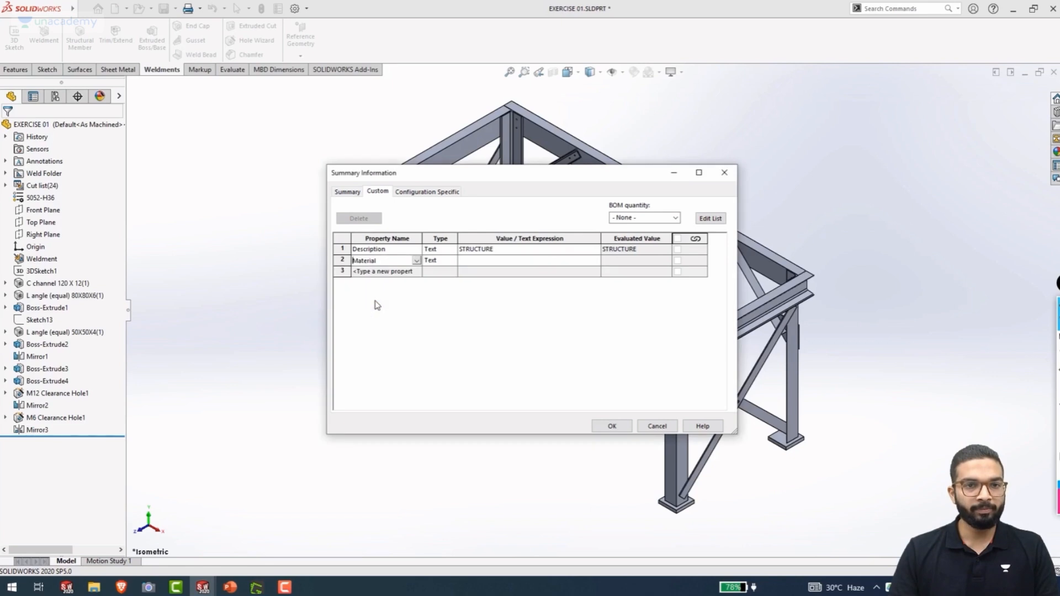
left_click(528, 262)
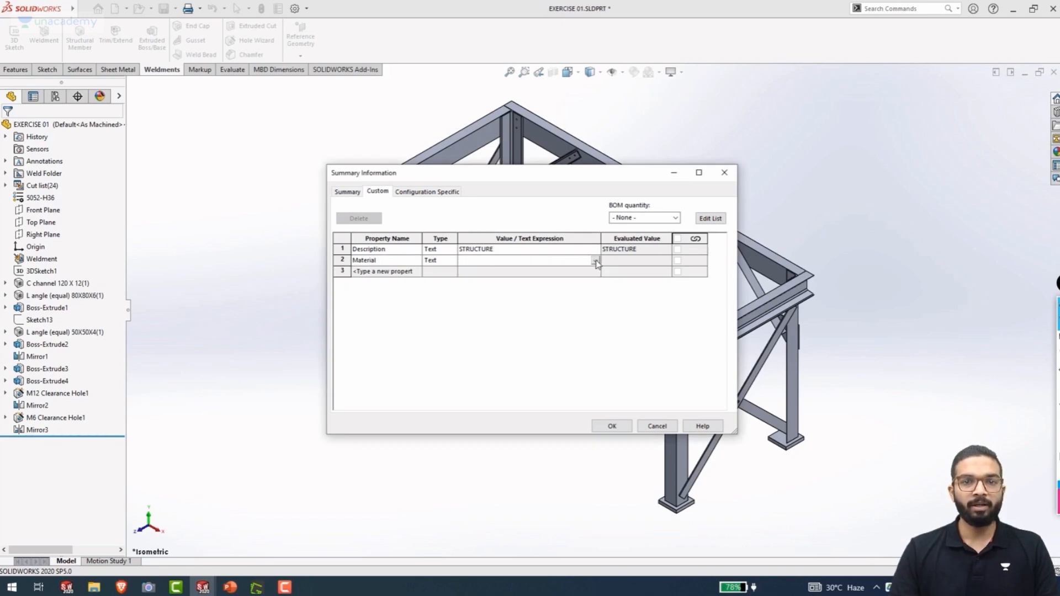
left_click(595, 261)
left_click(484, 272)
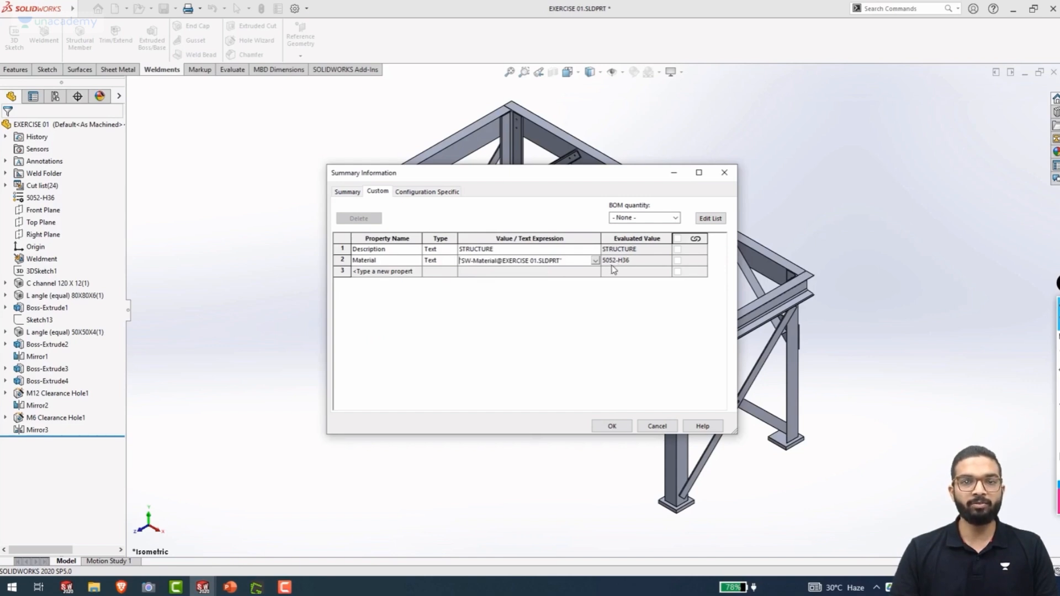
Add a Weight custom property linked to the part's mass and accept the custom properties
left_click(409, 274)
left_click(417, 271)
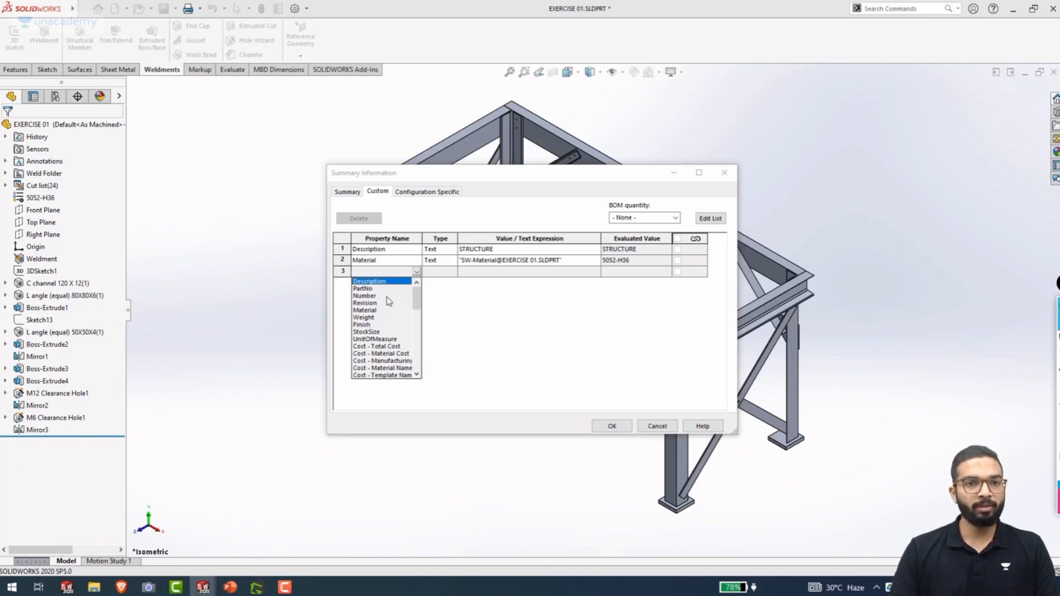
left_click(365, 318)
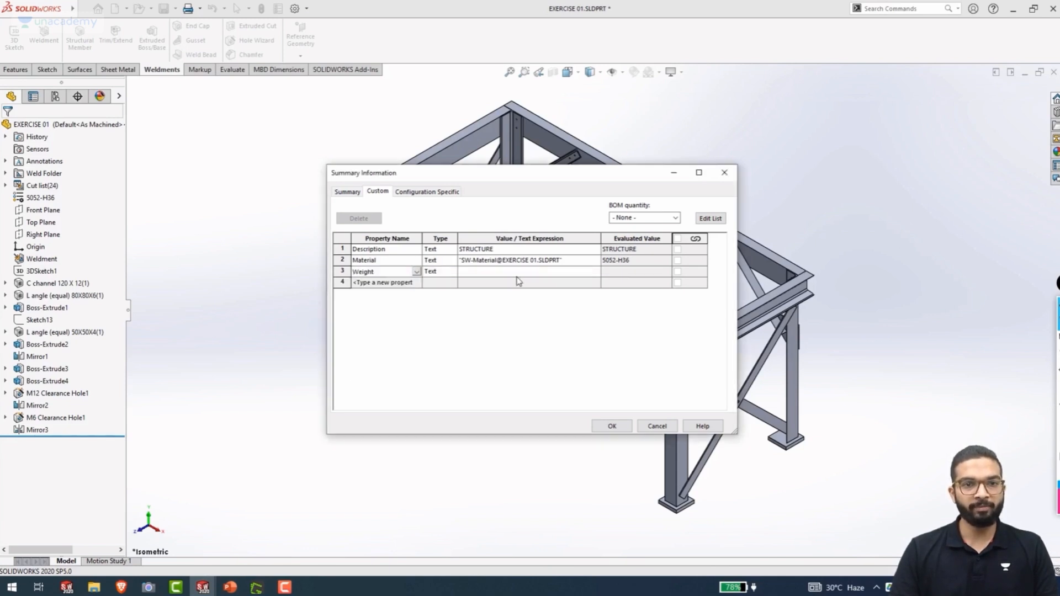
left_click(587, 272)
left_click(595, 272)
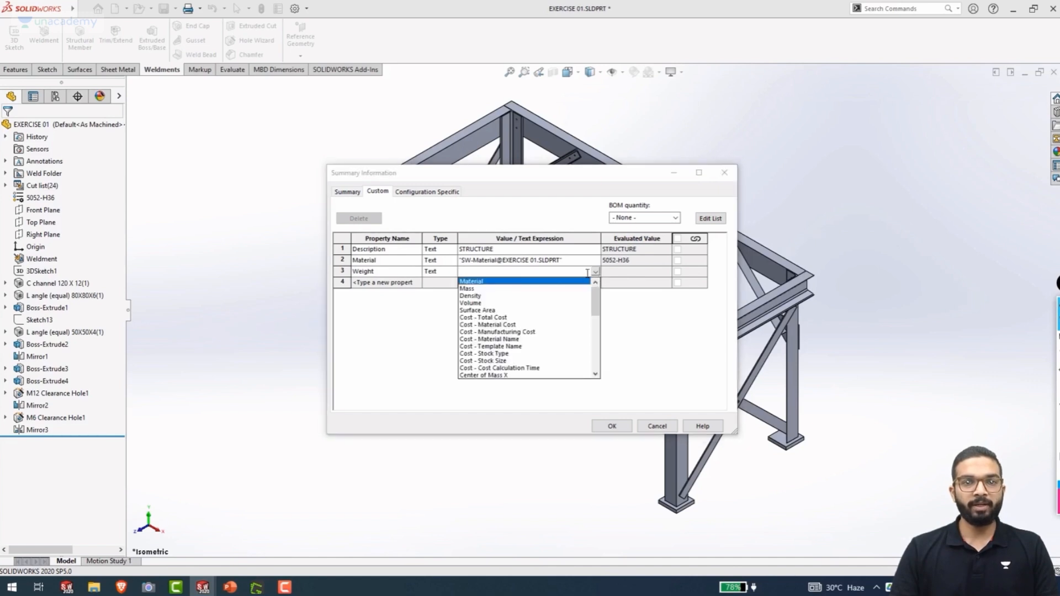
left_click(473, 289)
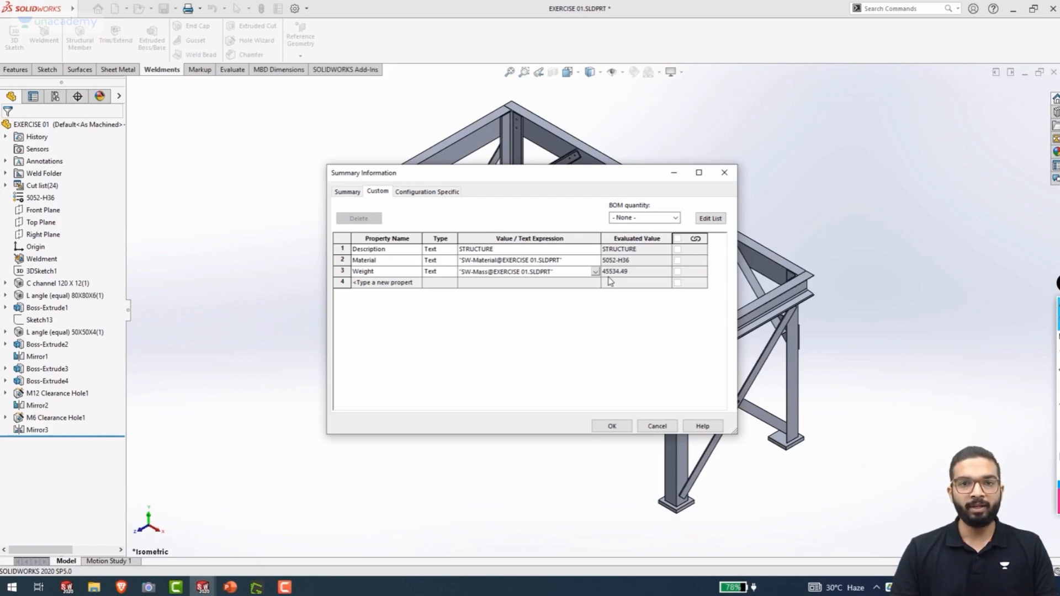
left_click(610, 426)
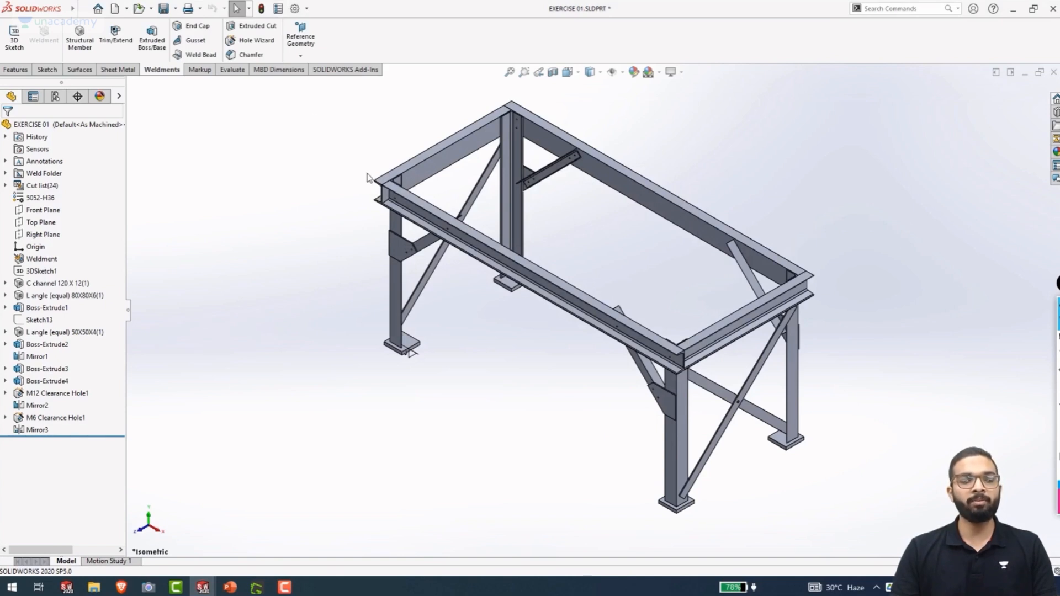
Switch the part's unit system to Custom with kilograms as the mass unit and accept the document properties
left_click(296, 9)
left_click(326, 67)
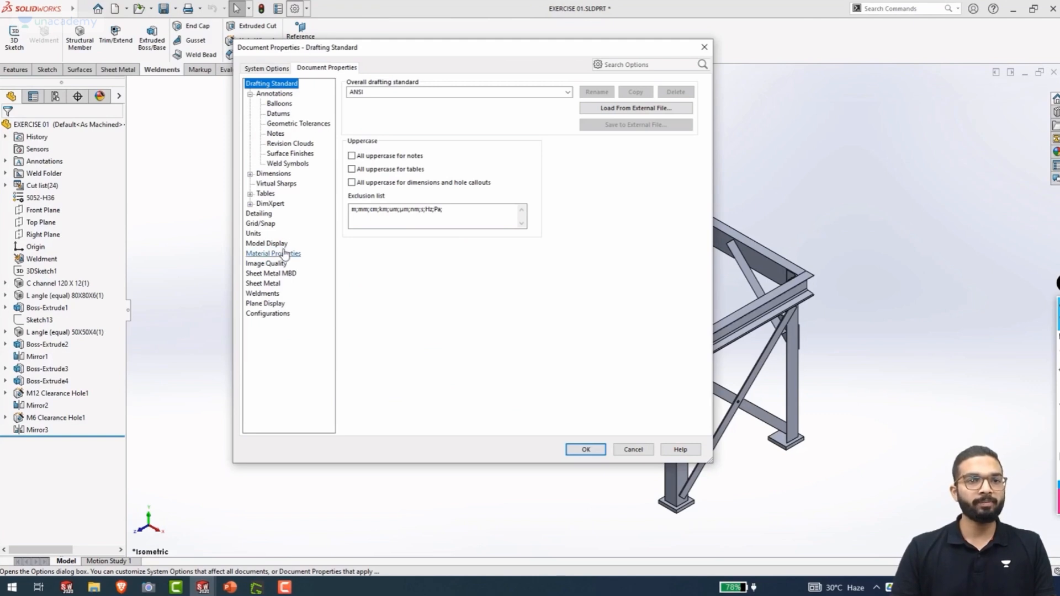
left_click(254, 234)
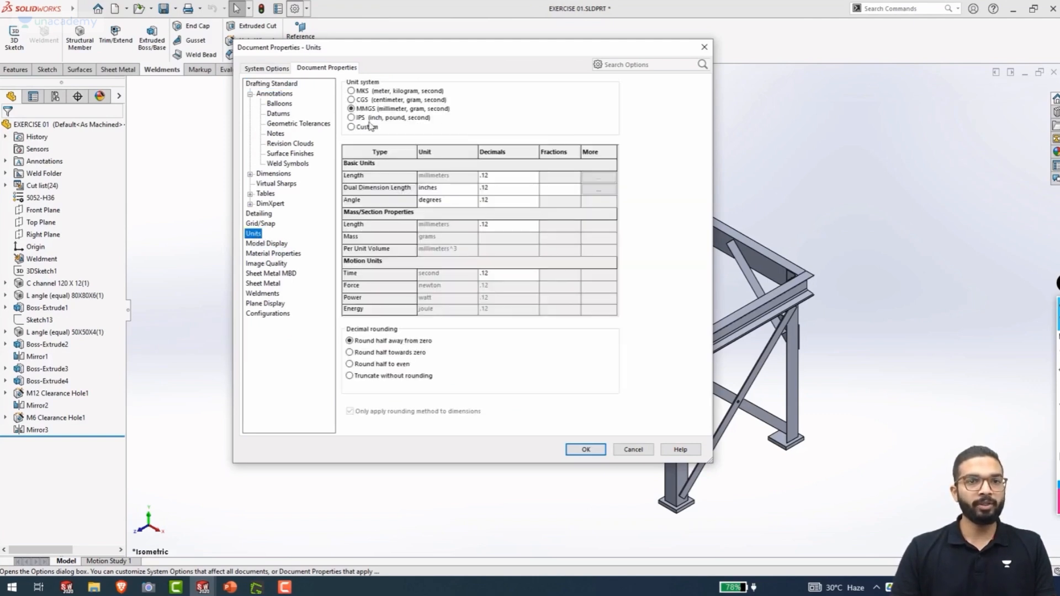
left_click(352, 128)
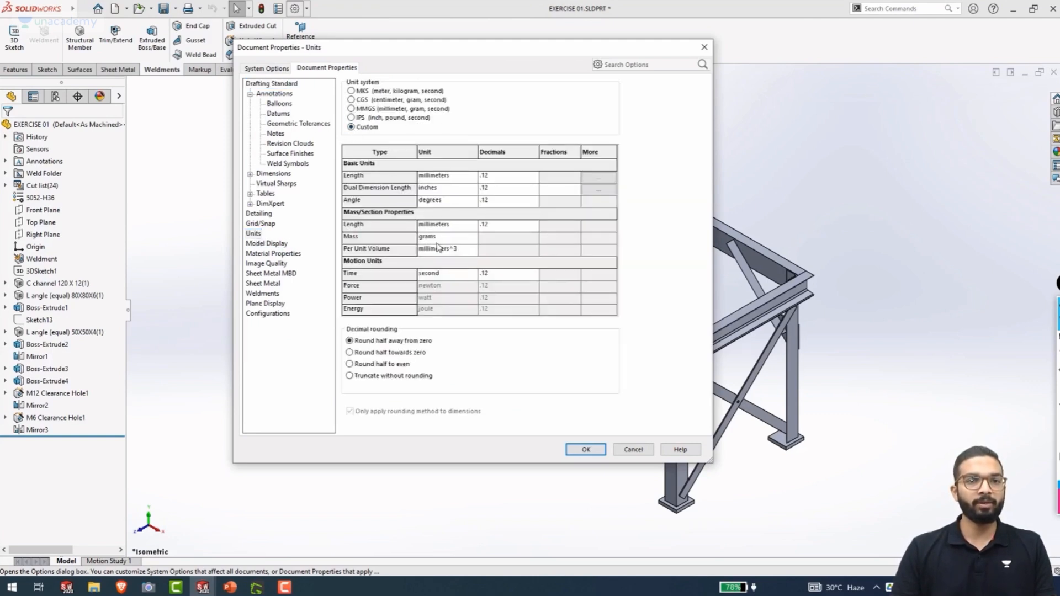
left_click(470, 237)
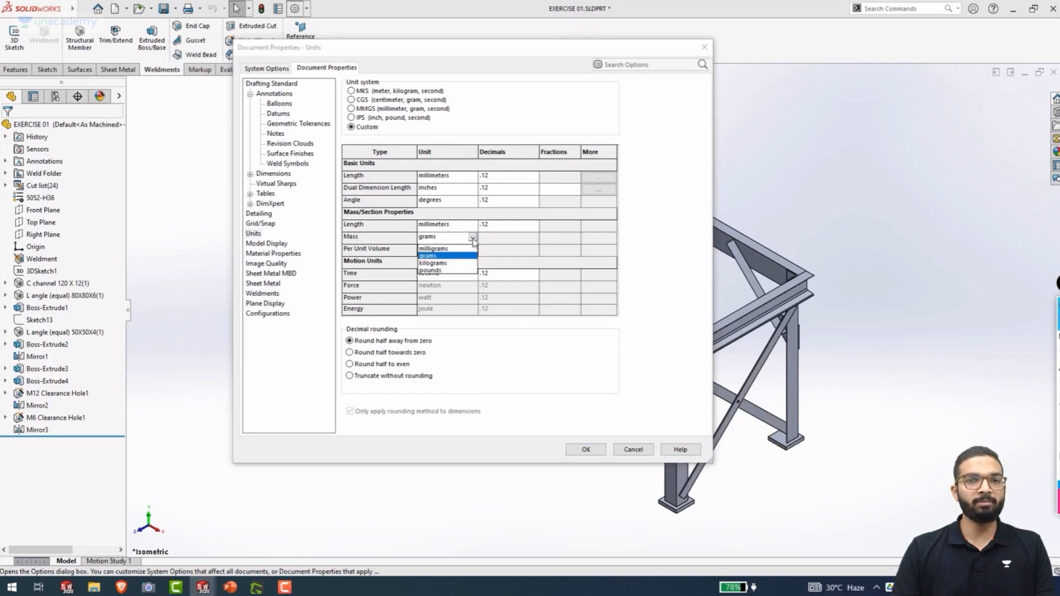
left_click(444, 264)
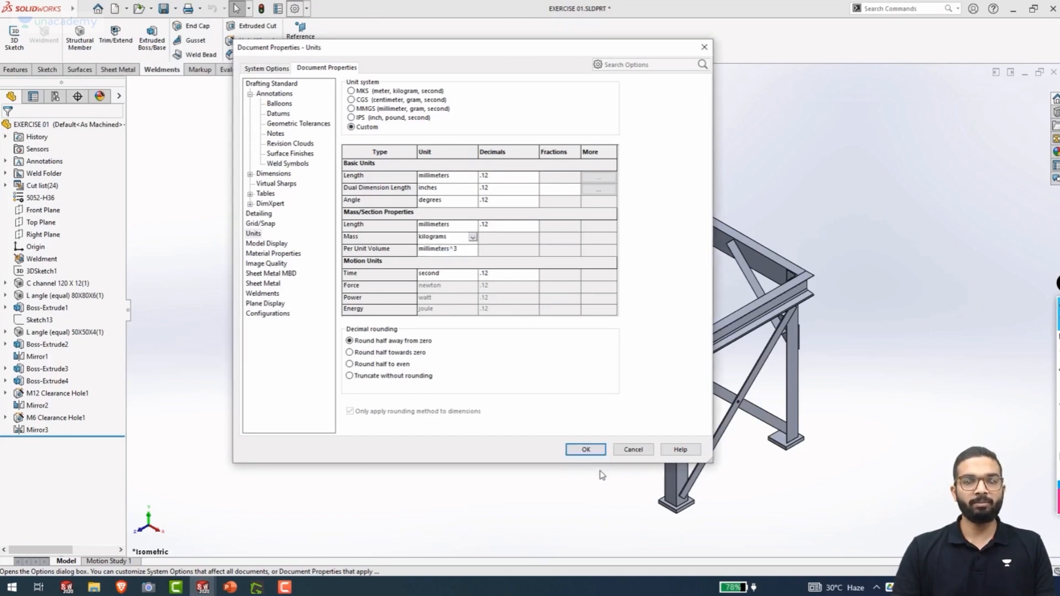
left_click(586, 450)
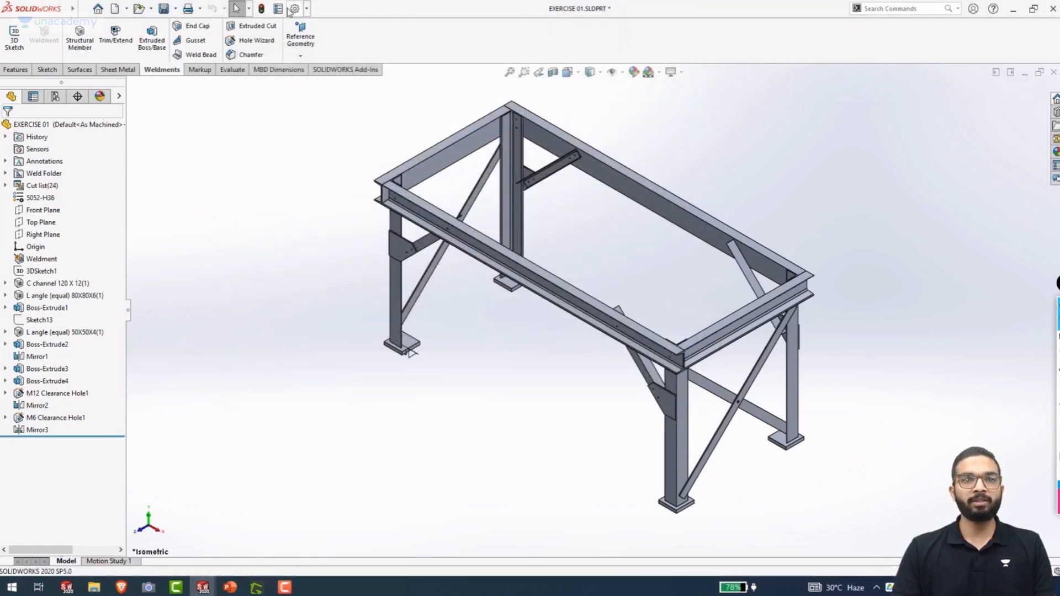
Evaluate the frame's mass properties to check its mass in the new unit, and close the results
left_click(228, 71)
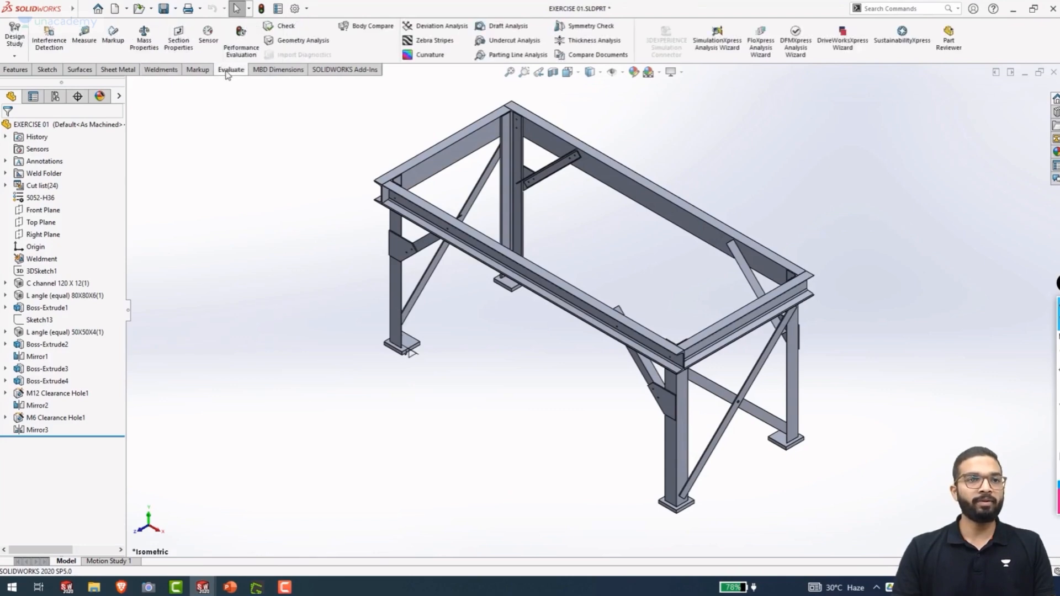
left_click(144, 34)
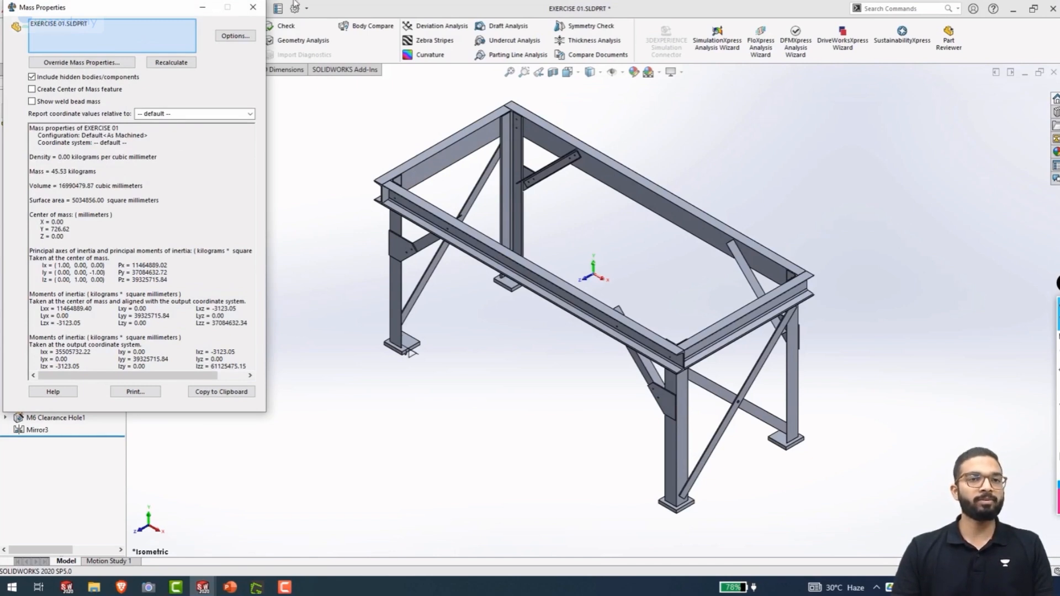
left_click(253, 7)
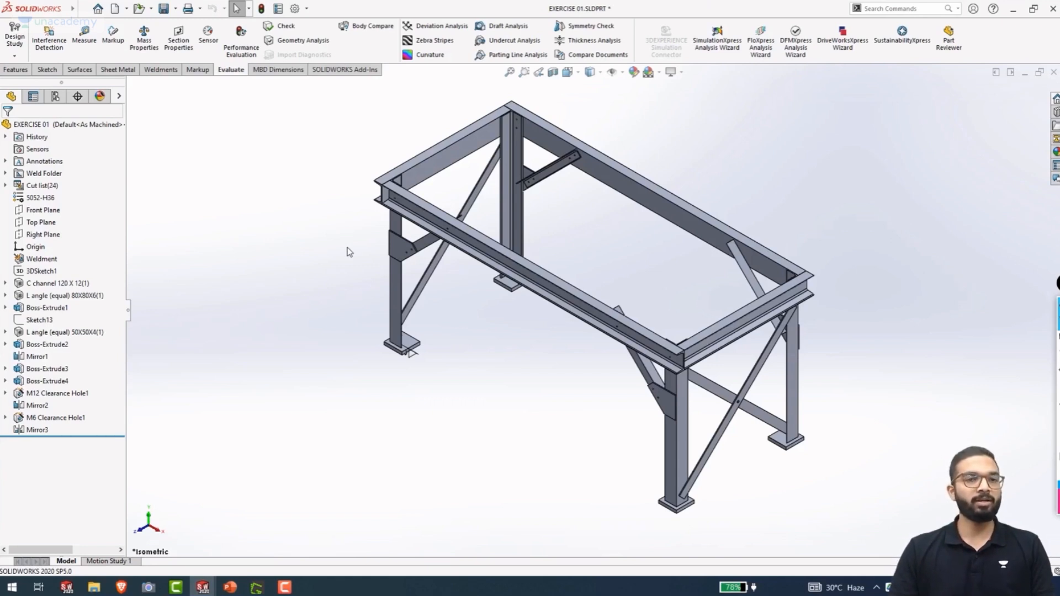
Save the frame part and switch to its open EXERCISE 01 drawing
key("ctrl+s")
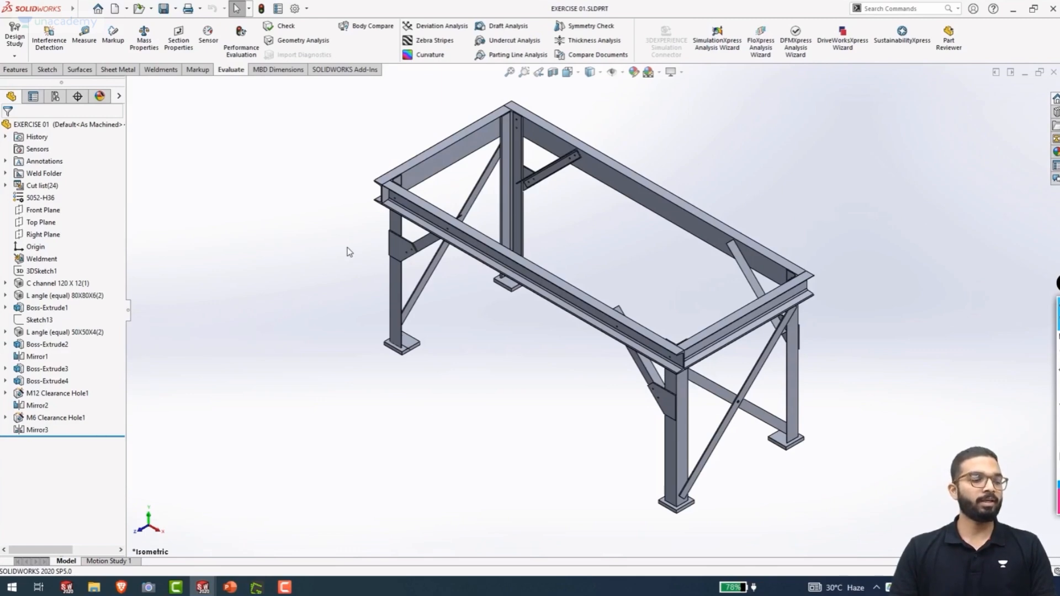
key("ctrl+Tab")
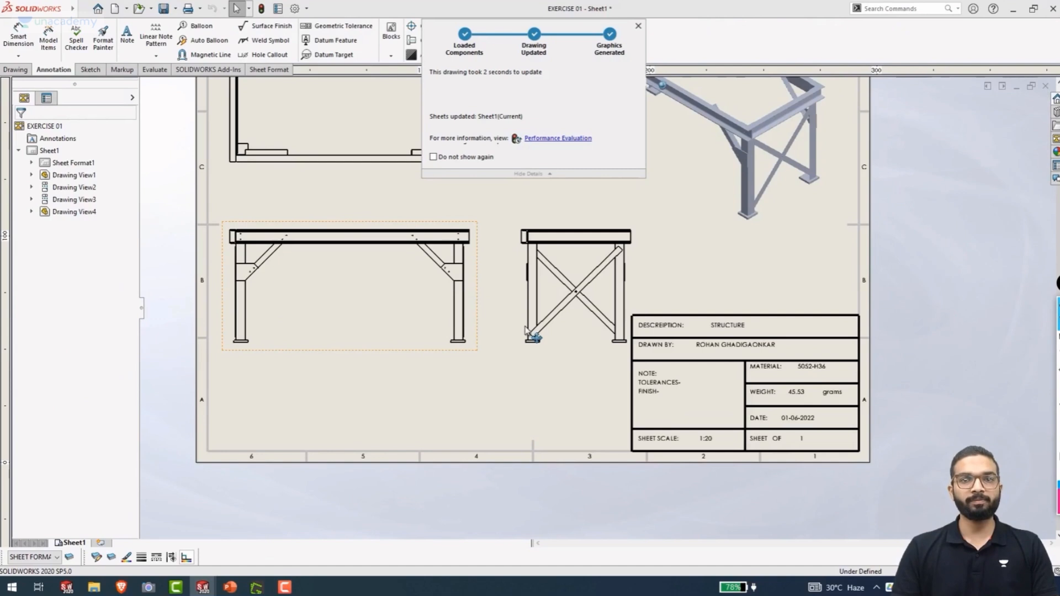
scroll(525, 331, "up", 1)
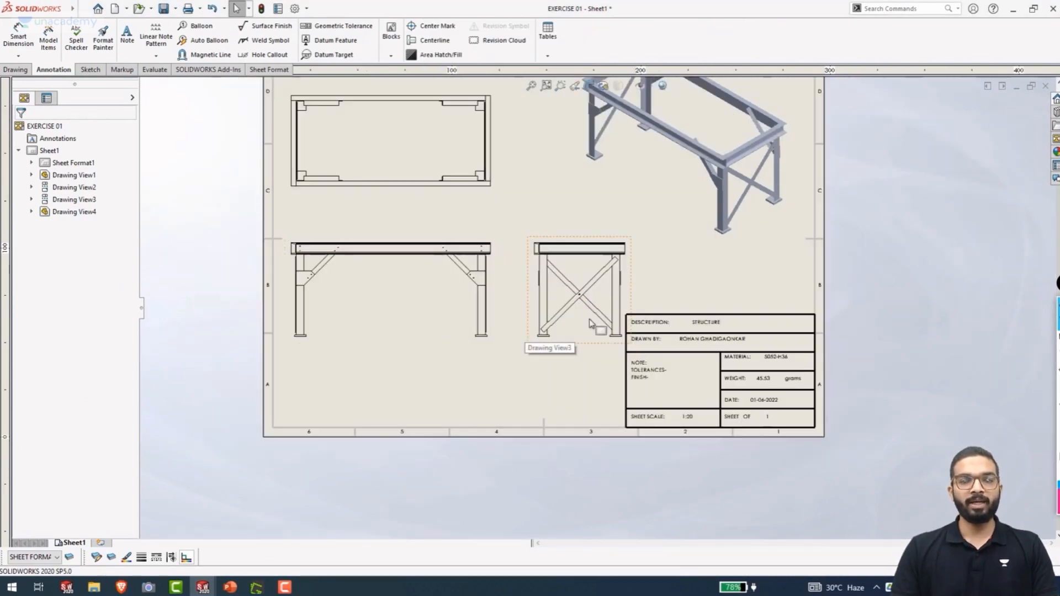
Examine the title block's material, weight, date and sheet number entries up close
scroll(734, 350, "down", 1)
scroll(734, 351, "down", 1)
scroll(751, 420, "down", 1)
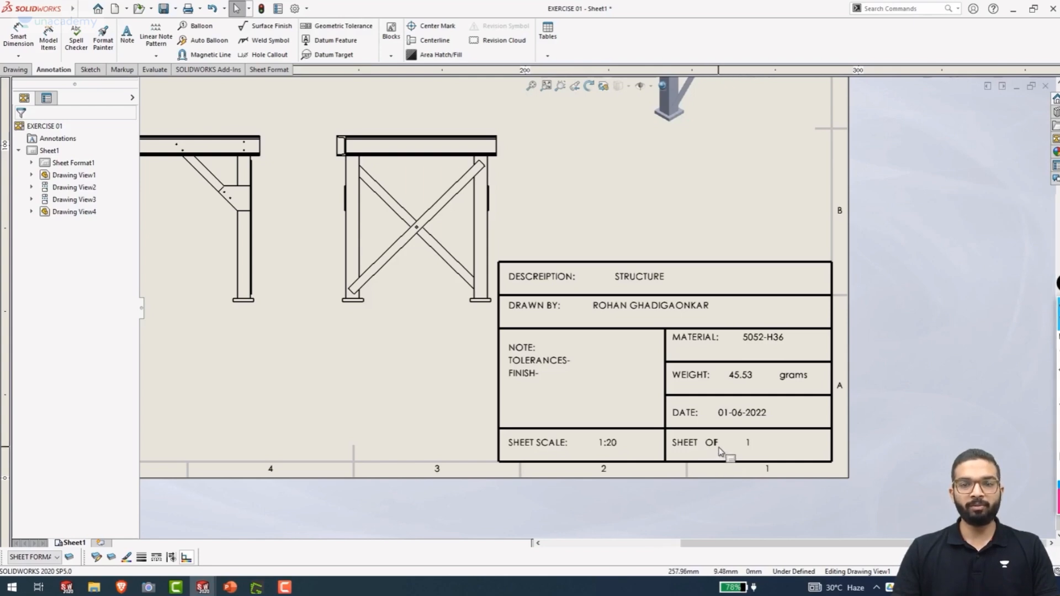
scroll(714, 458, "down", 5)
scroll(655, 377, "down", 3)
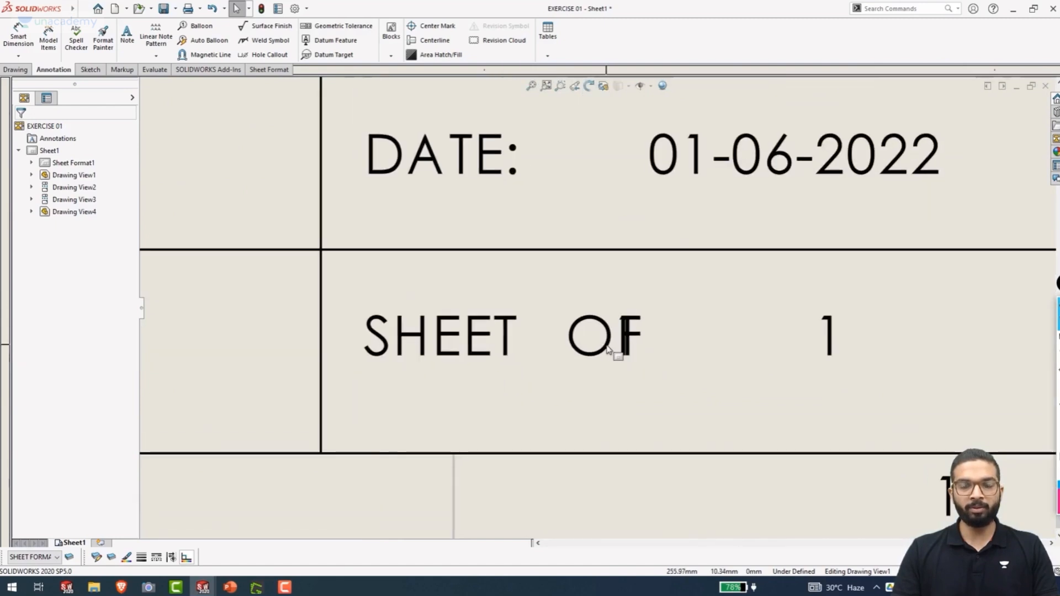
scroll(632, 356, "up", 8)
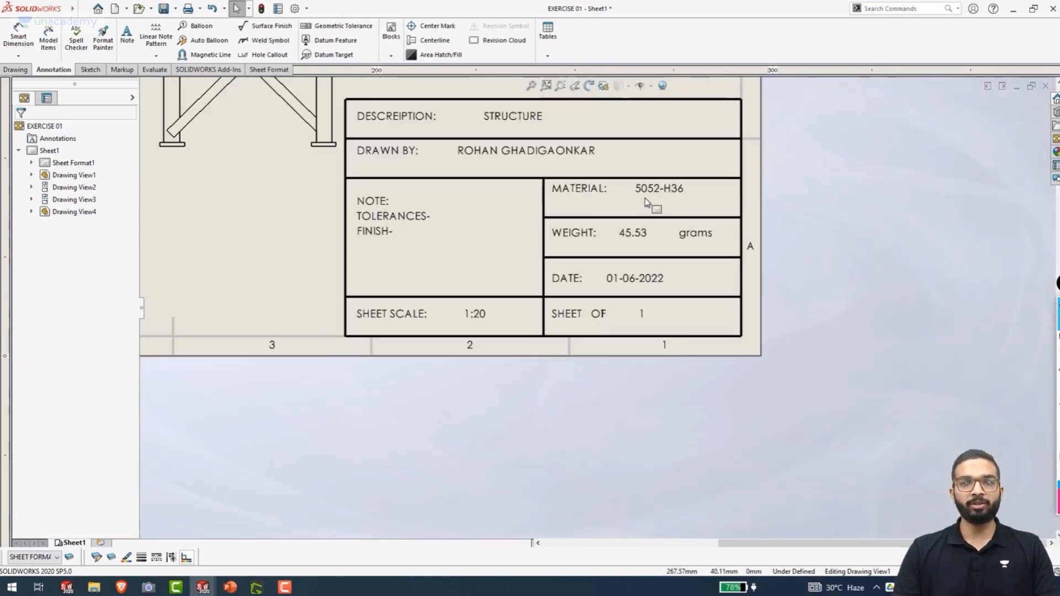
scroll(651, 204, "down", 1)
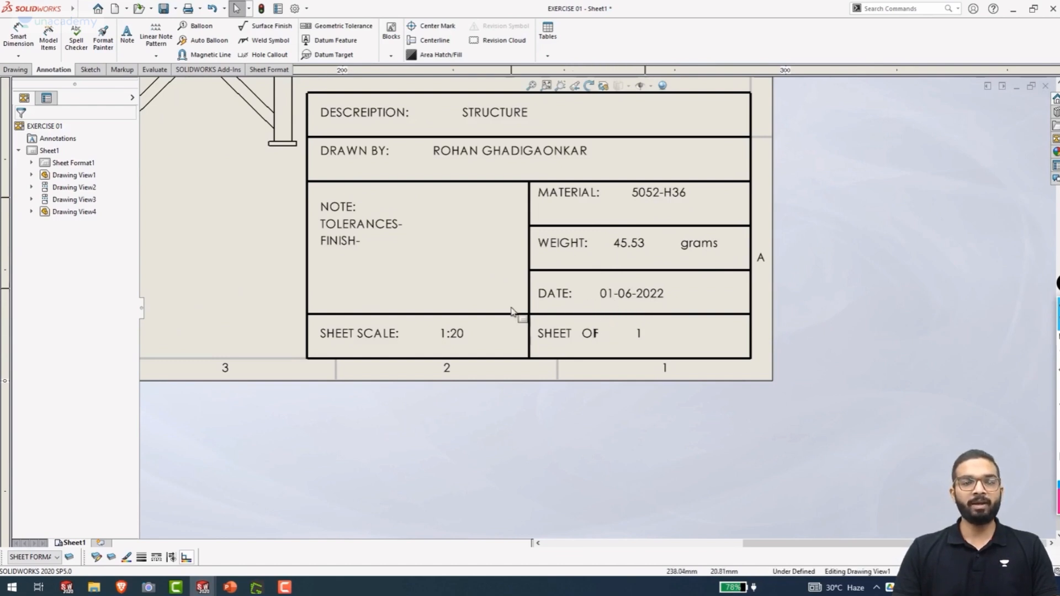
Move the side view and the front view leftwards on the sheet, giving the title block more clearance
scroll(550, 340, "up", 3)
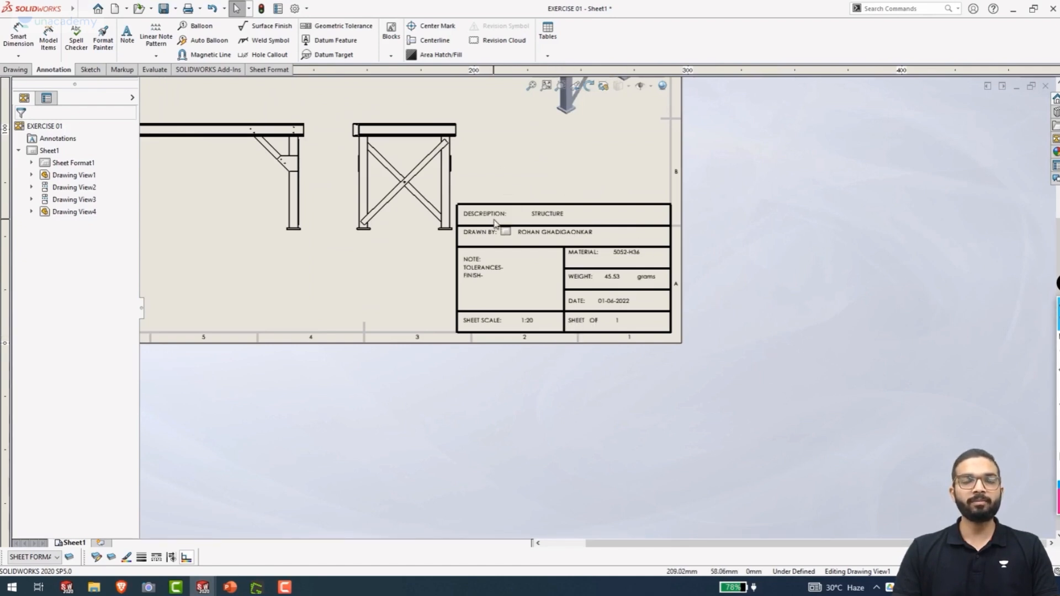
mouse_move(471, 201)
left_mouse_down()
mouse_move(700, 284)
mouse_move(539, 237)
mouse_move(445, 239)
left_mouse_up()
mouse_move(269, 238)
left_mouse_down()
mouse_move(192, 231)
mouse_move(221, 239)
left_mouse_up()
double_click(565, 237)
double_click(551, 224)
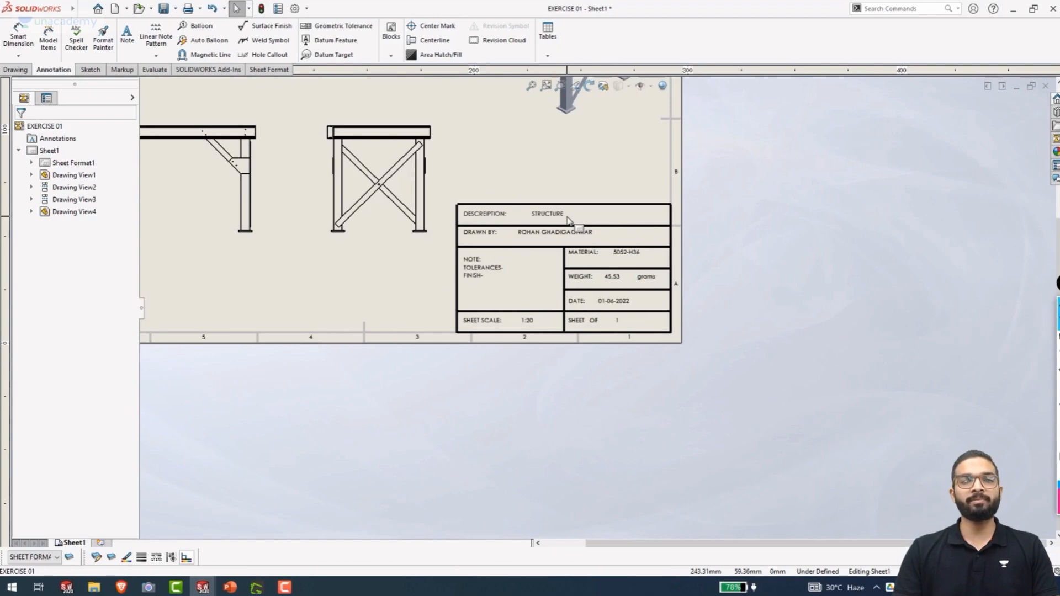
left_click_drag(495, 221, 468, 186)
left_click_drag(617, 252, 525, 211)
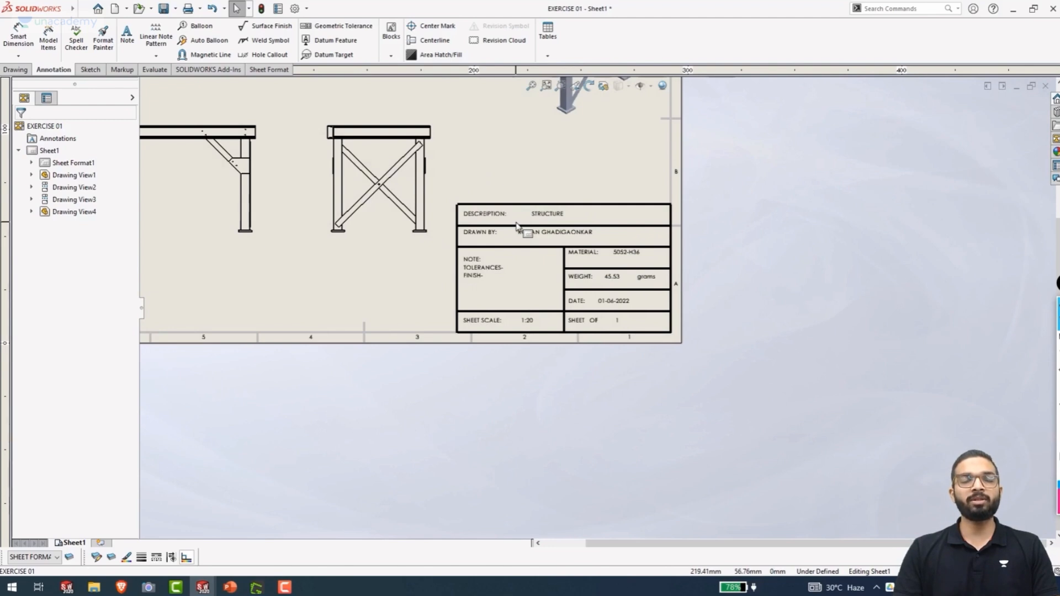
left_click_drag(555, 218, 530, 210)
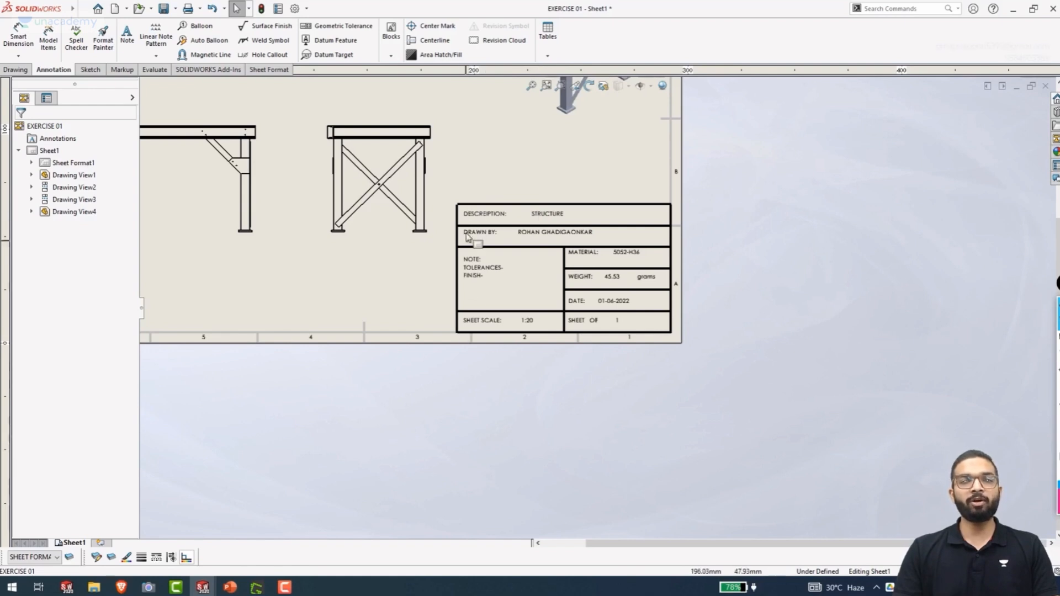
Edit the sheet format and change the title block's weight unit note from grams to Kg
right_click(550, 238)
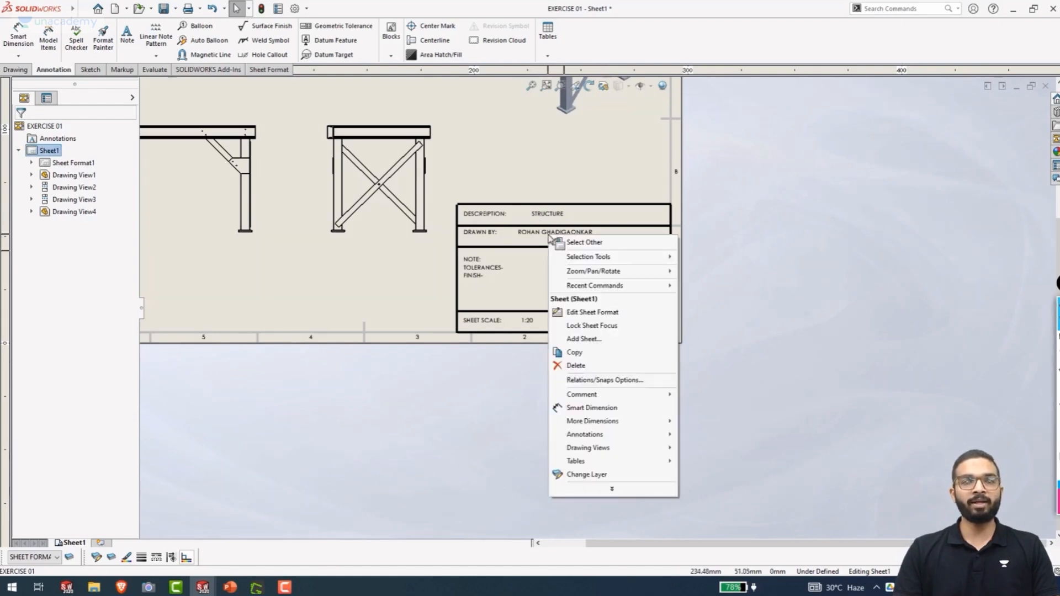
left_click(589, 312)
scroll(600, 250, "up", 3)
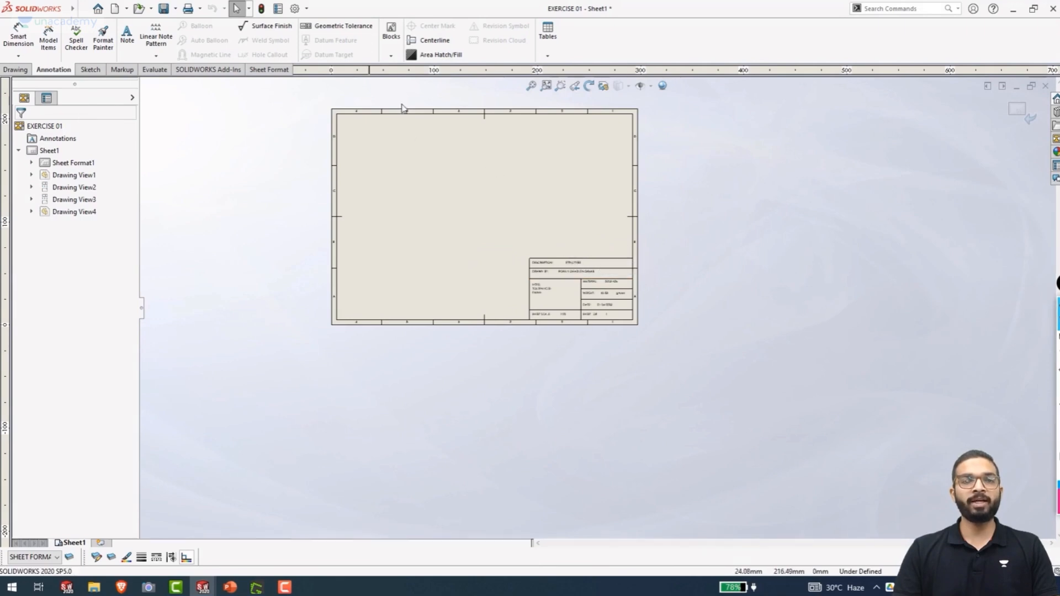
scroll(601, 263, "down", 5)
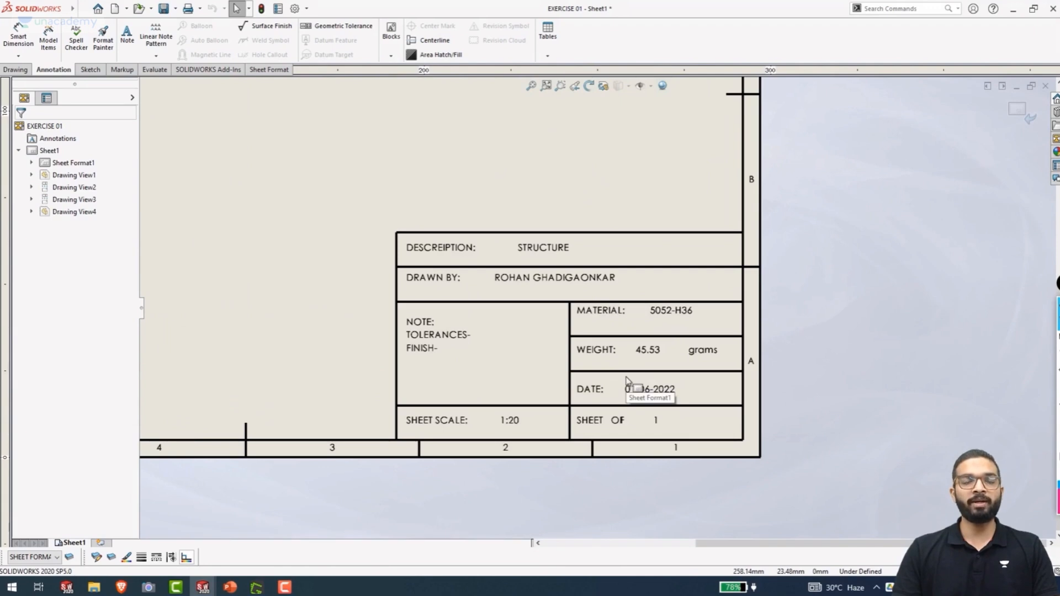
double_click(703, 350)
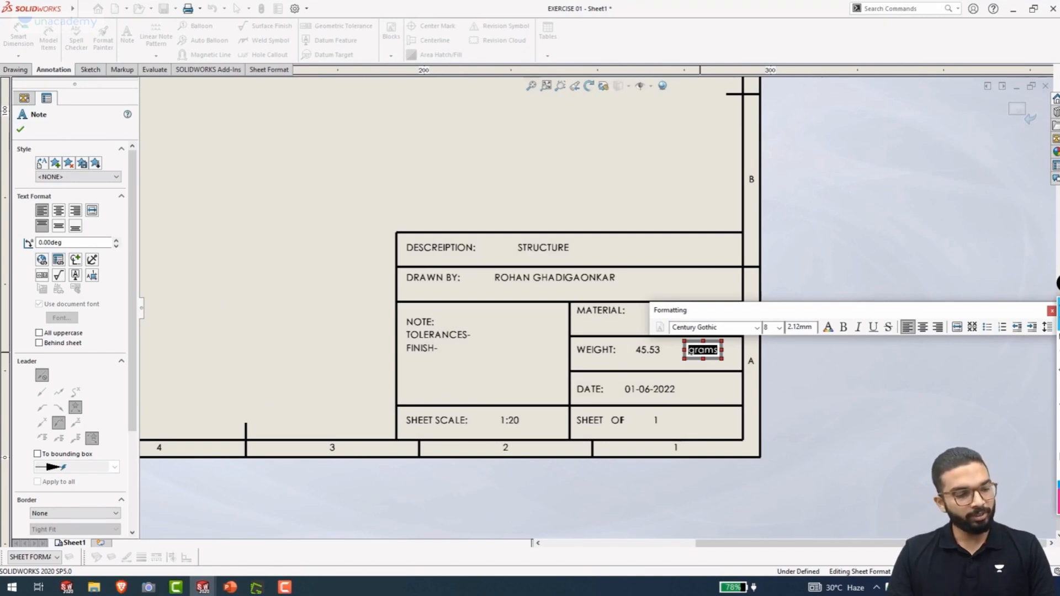
type("Kg")
left_click(795, 392)
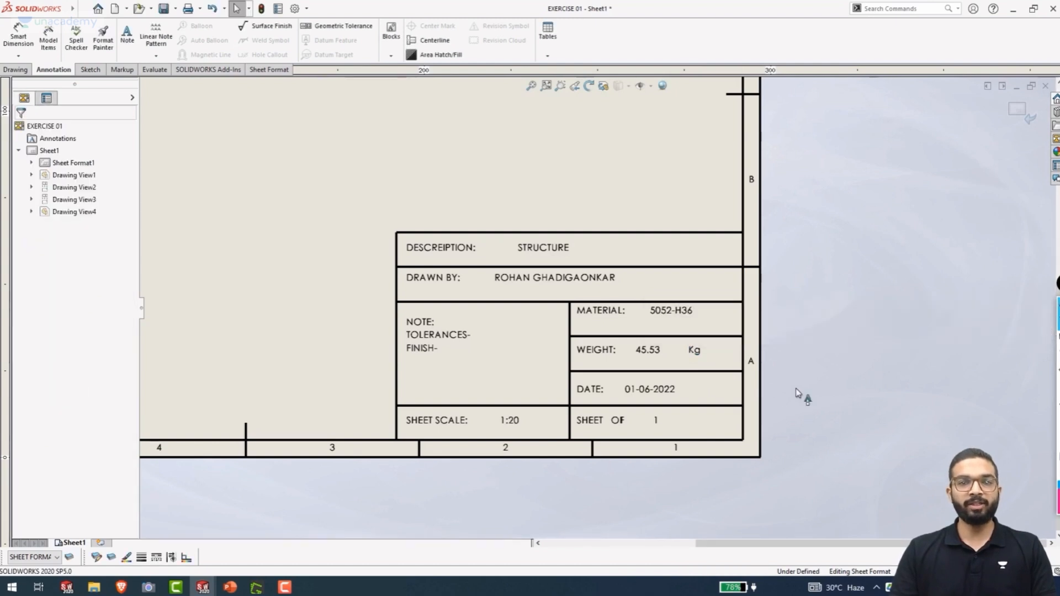
Rearrange the sheet number notes in the title block to read SHEET 1 OF 1, and leave sheet format editing
scroll(634, 433, "down", 3)
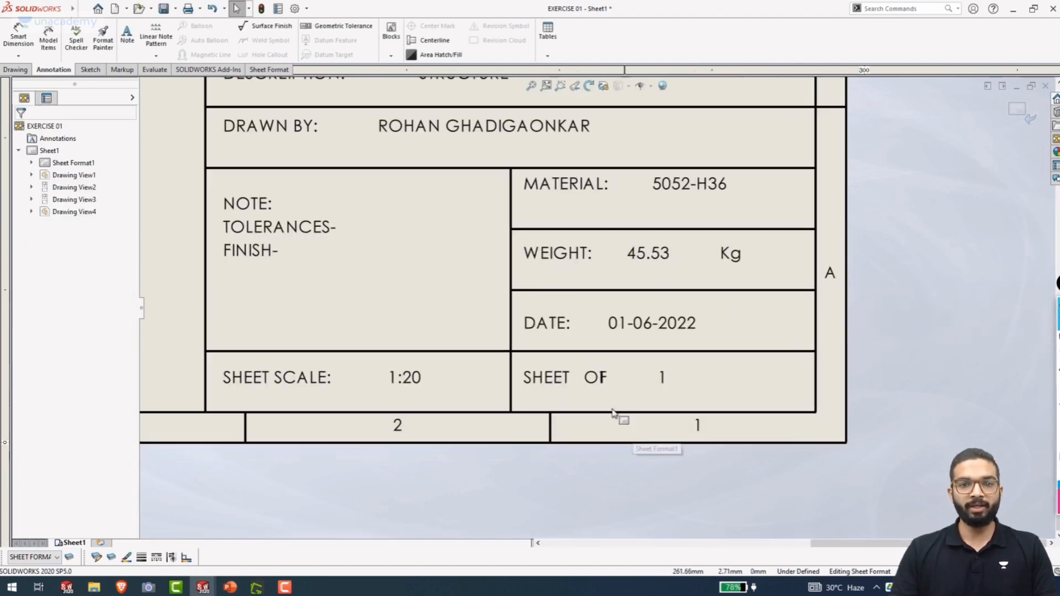
mouse_move(598, 392)
left_mouse_down()
mouse_move(618, 393)
mouse_move(589, 379)
mouse_move(594, 351)
mouse_move(620, 488)
left_mouse_up()
left_click_drag(567, 356, 559, 384)
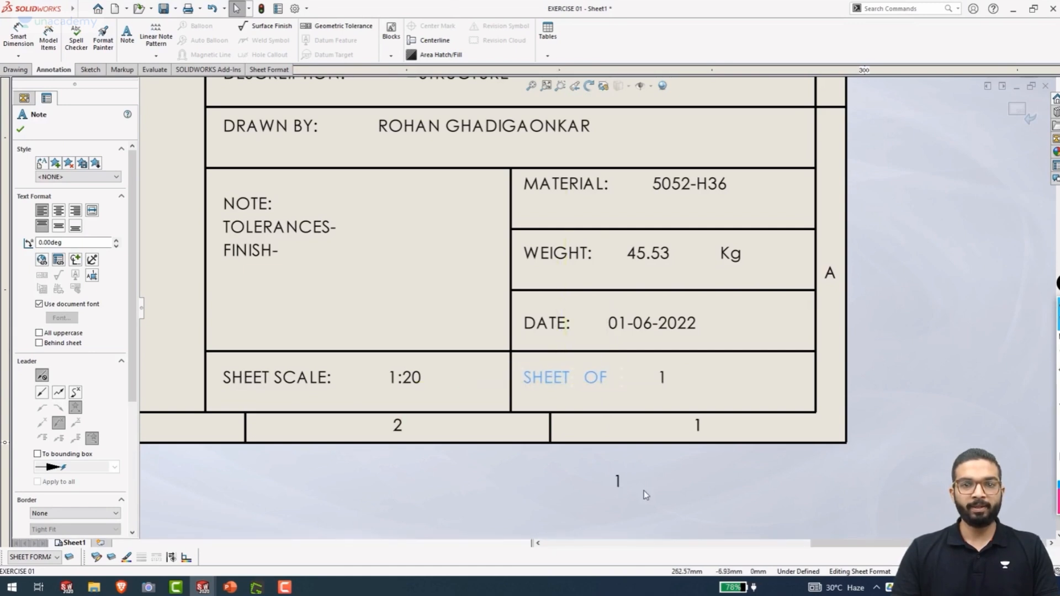
left_click_drag(624, 490, 582, 387)
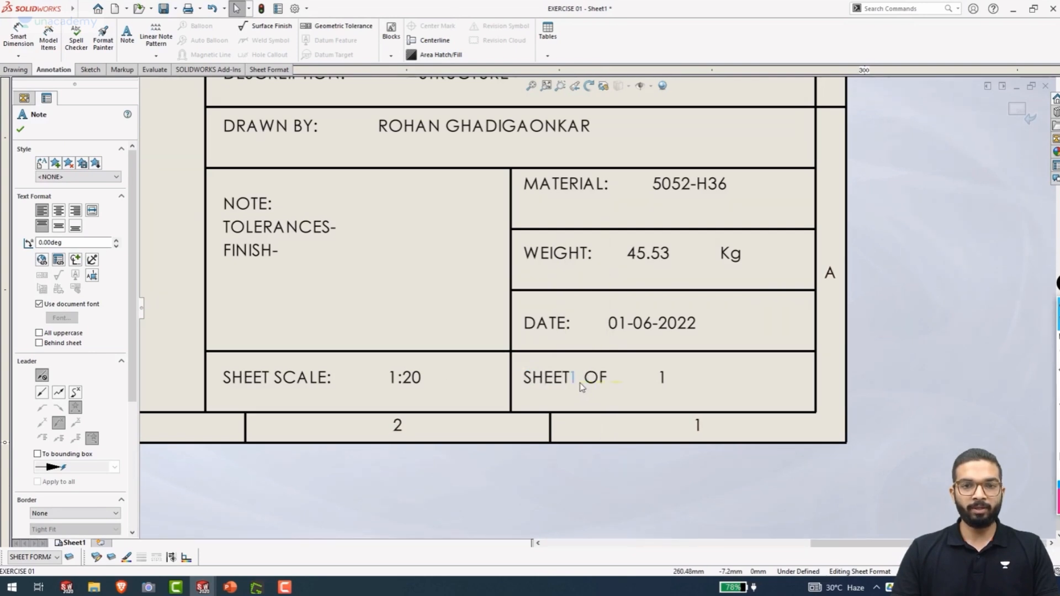
left_click_drag(664, 385, 627, 387)
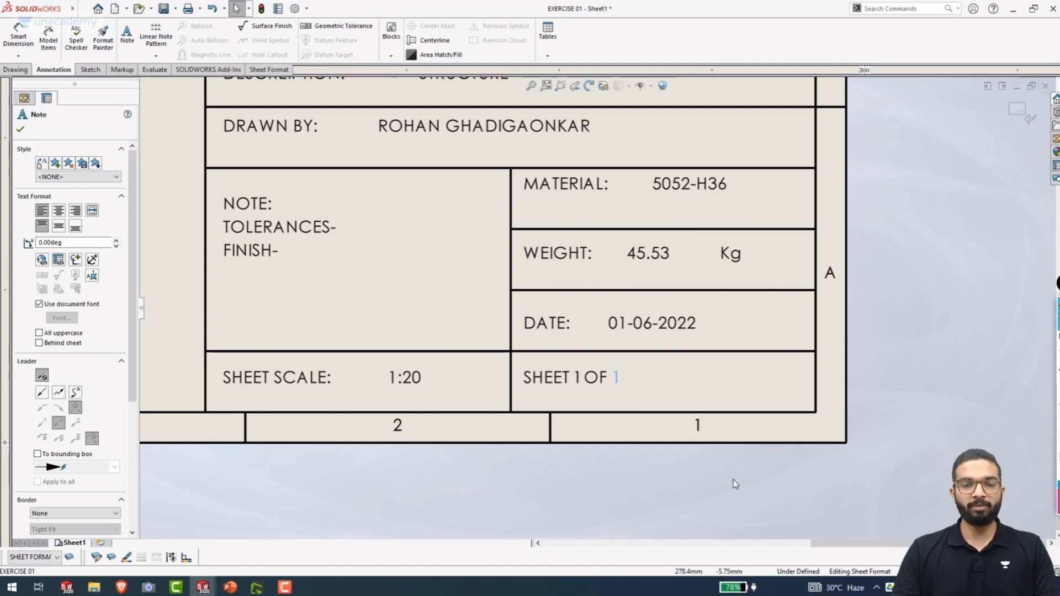
left_click(729, 515)
key("f")
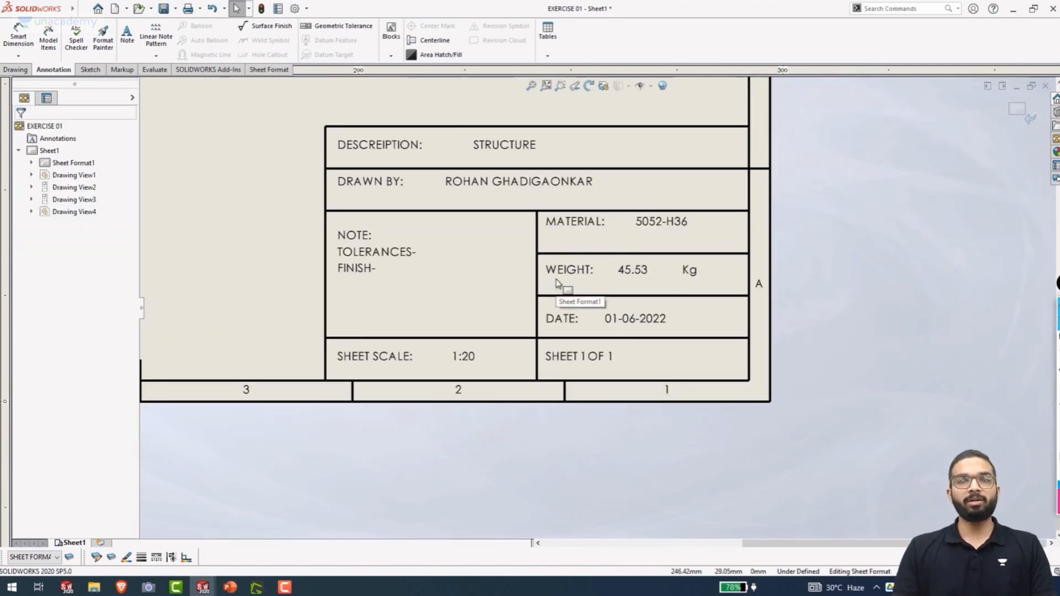
scroll(557, 283, "up", 1)
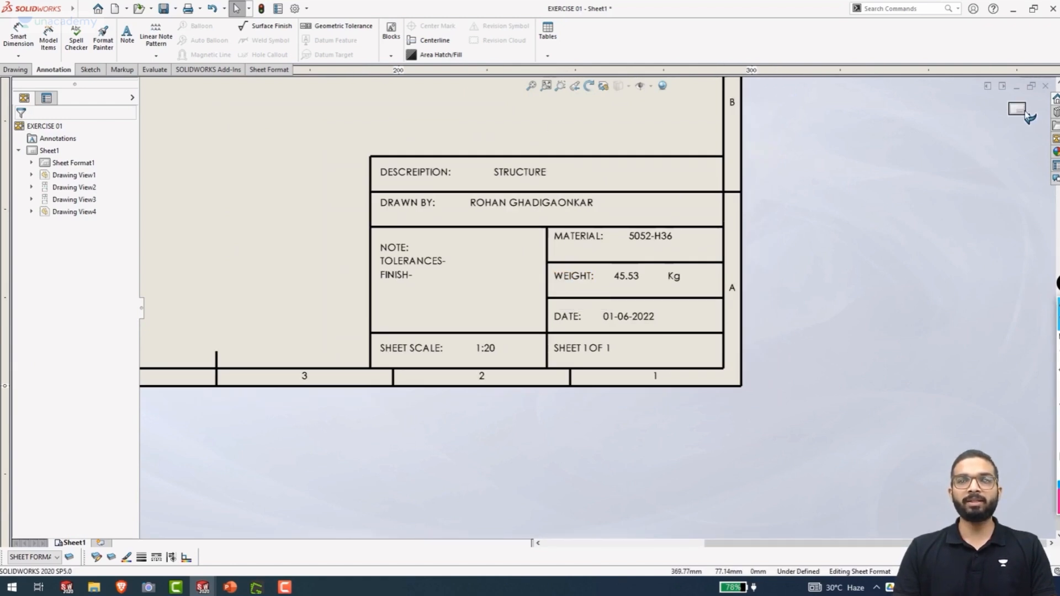
scroll(658, 288, "up", 4)
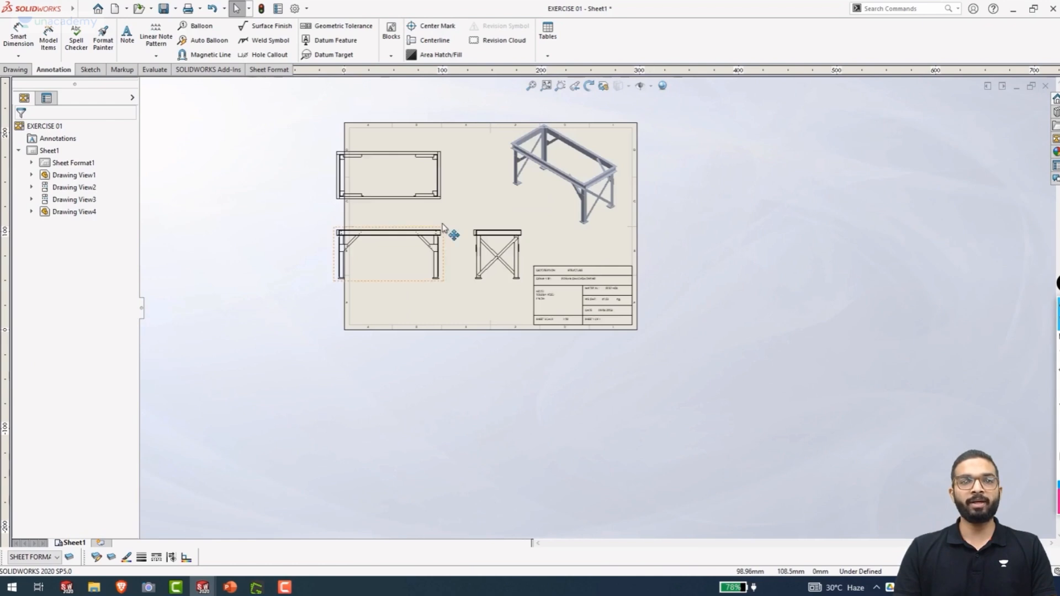
Reposition the front, side and top views so that they sit evenly spaced inside the sheet border
scroll(443, 227, "down", 3)
left_click_drag(464, 373, 472, 362)
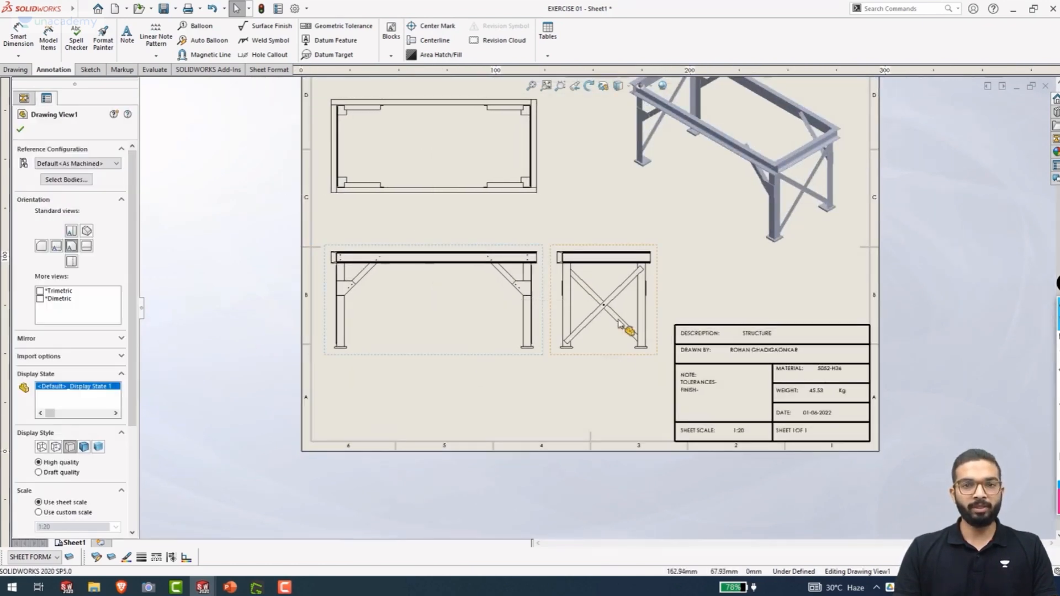
left_click_drag(610, 356, 615, 358)
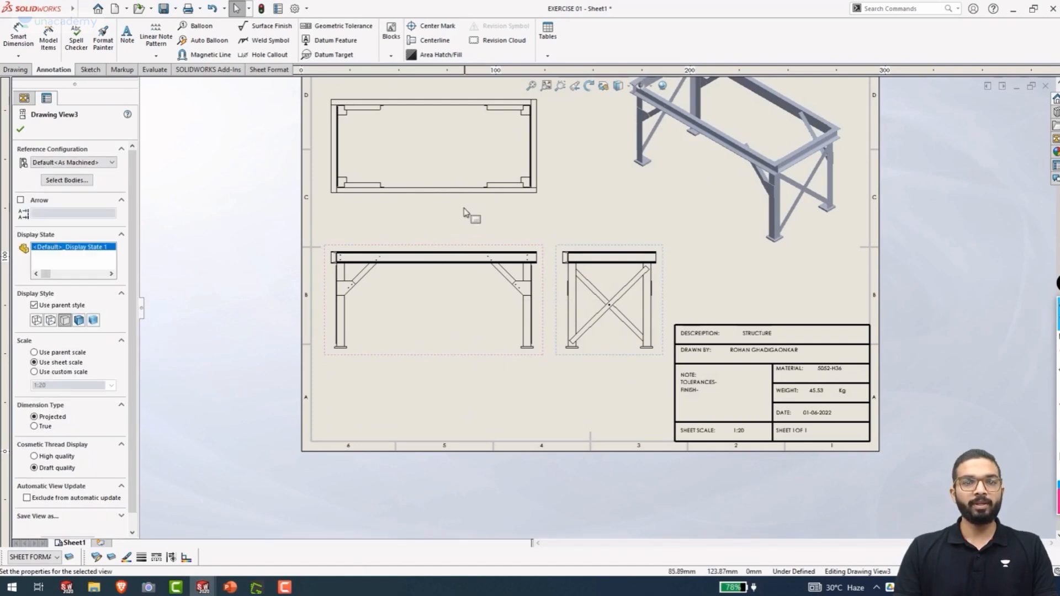
left_click_drag(457, 202, 457, 213)
scroll(519, 221, "up", 2)
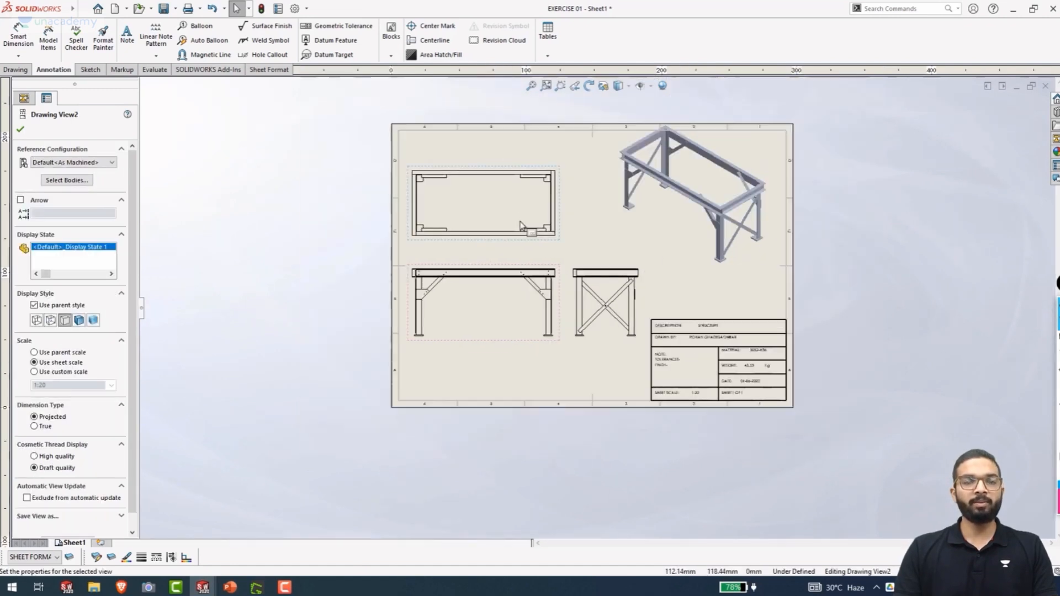
Dimension the top view's overall width between its two long outer edges, placing the dimension beside the short end
left_click(519, 389)
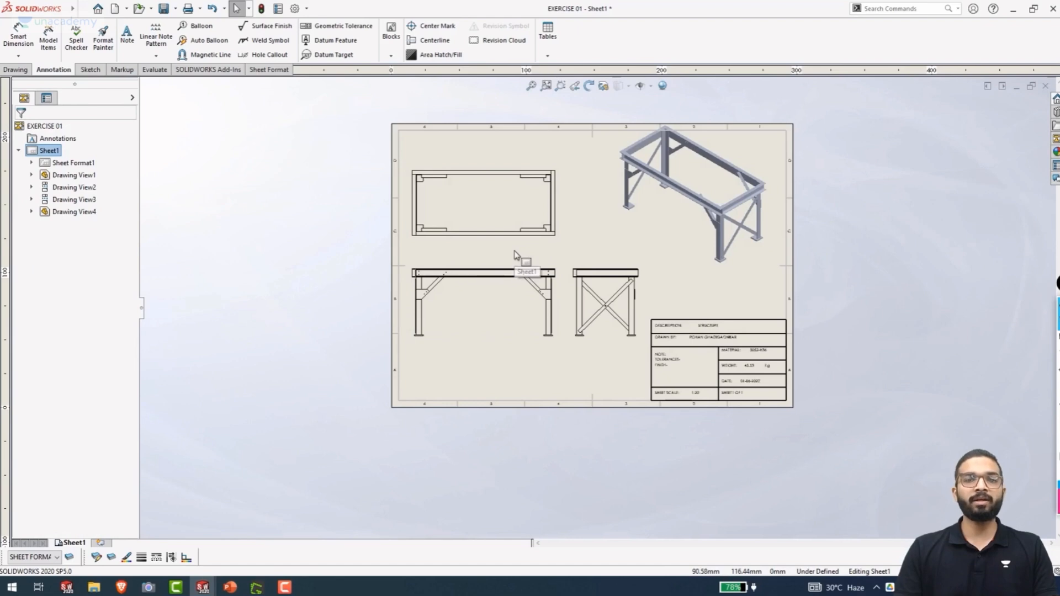
scroll(528, 266, "down", 3)
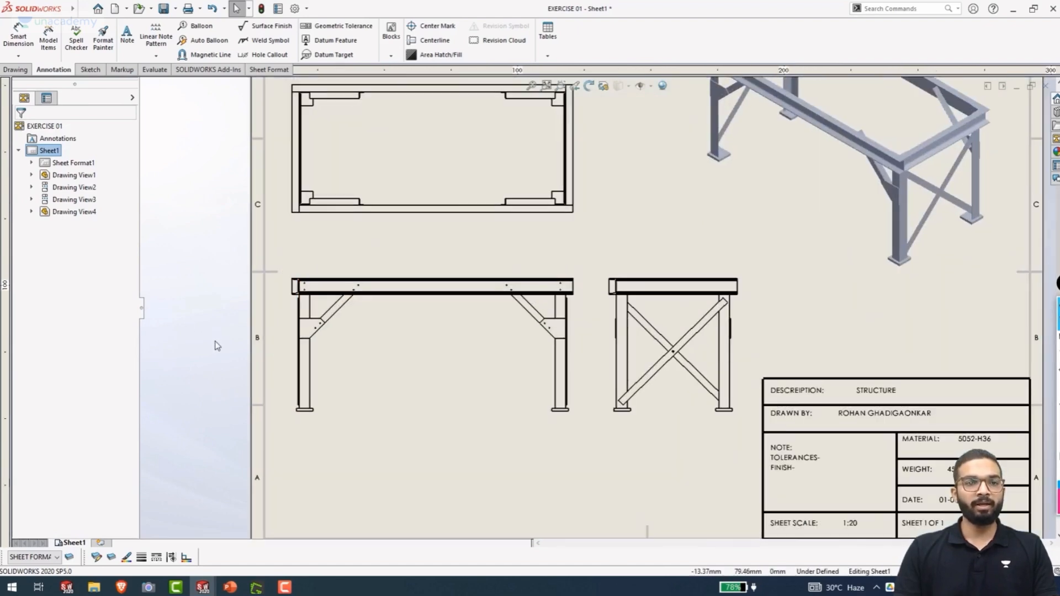
right_click_drag(188, 205, 188, 165)
scroll(377, 152, "down", 1)
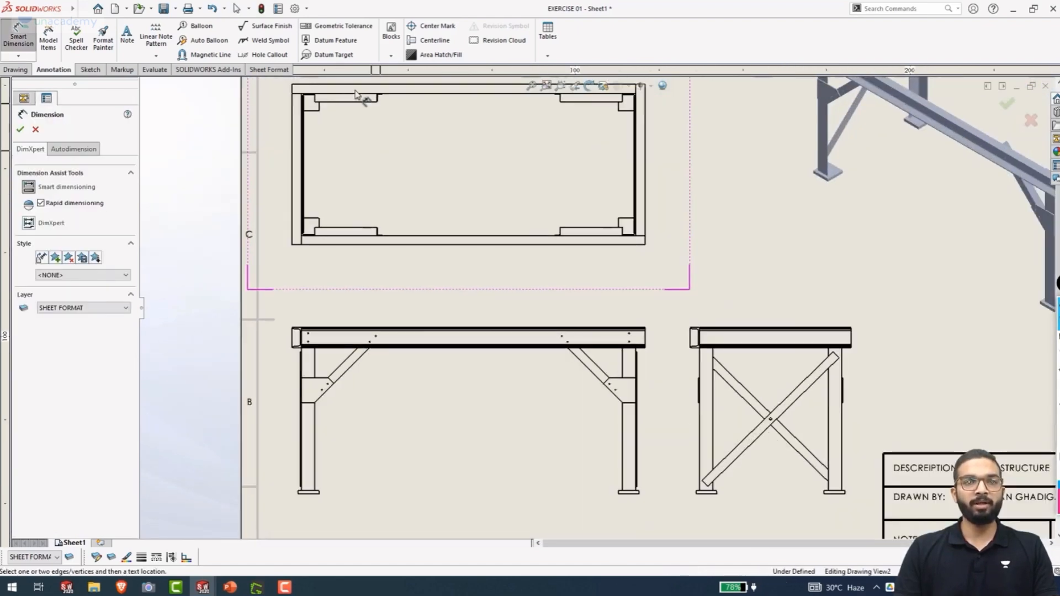
left_click(318, 86)
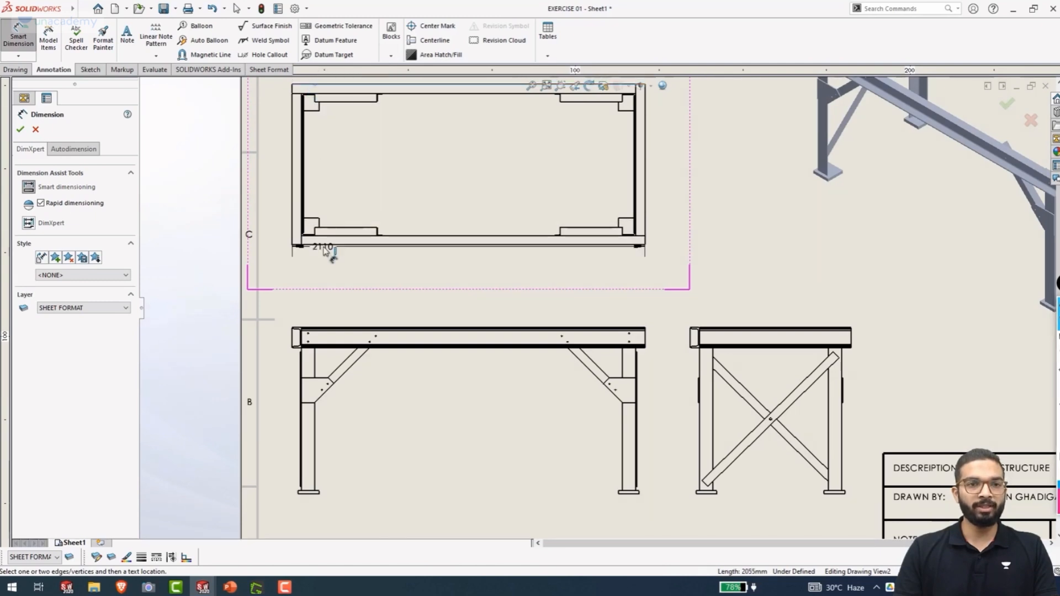
left_click(327, 244)
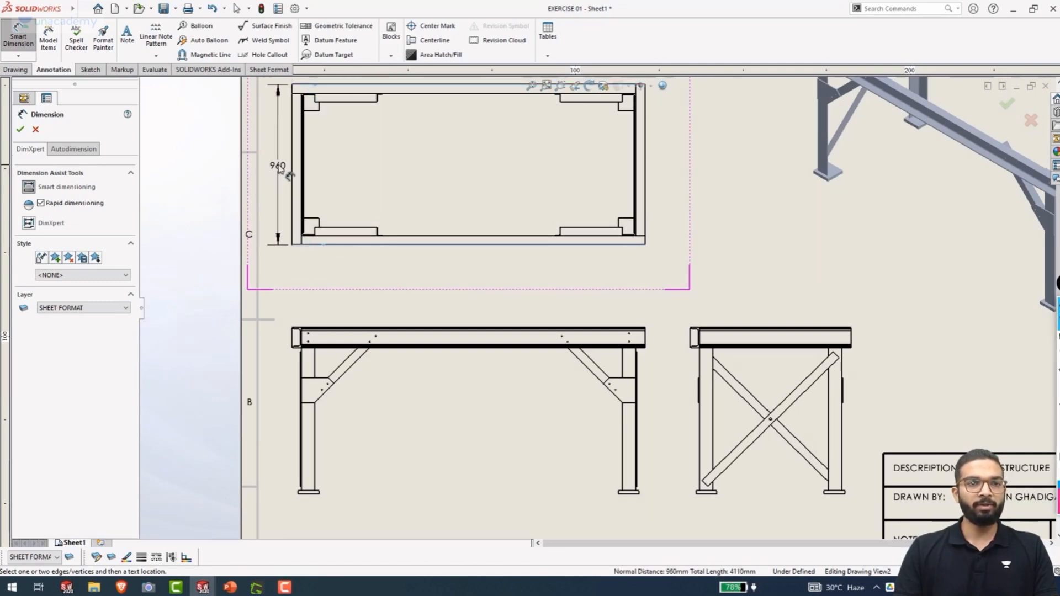
left_click(282, 171)
Dimension the top view's overall length between its two short outer edges, placing the dimension above the view
scroll(426, 230, "up", 3)
scroll(491, 338, "down", 3)
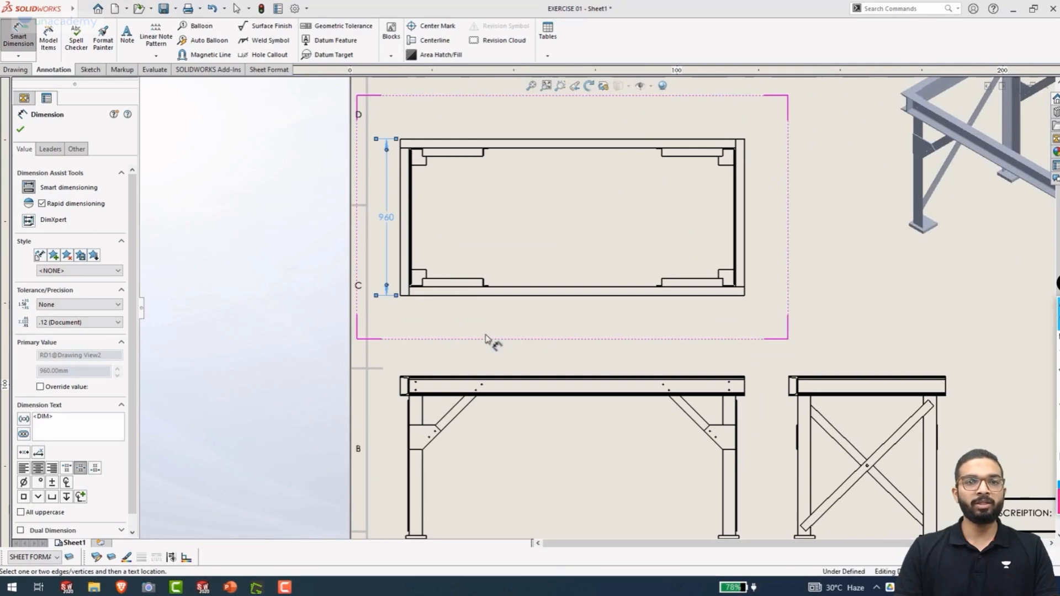
left_click(404, 258)
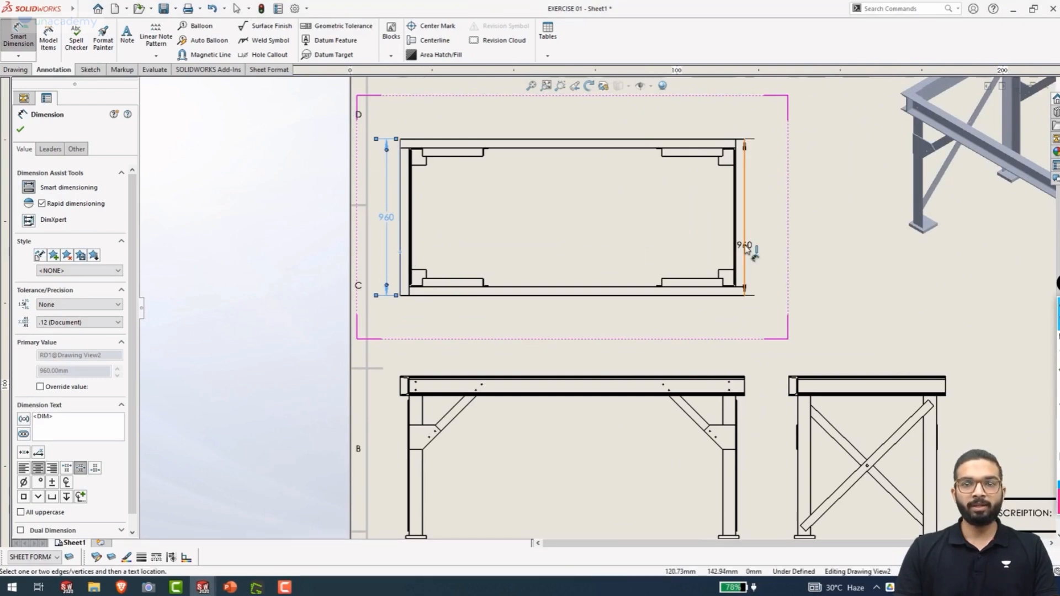
key("Escape")
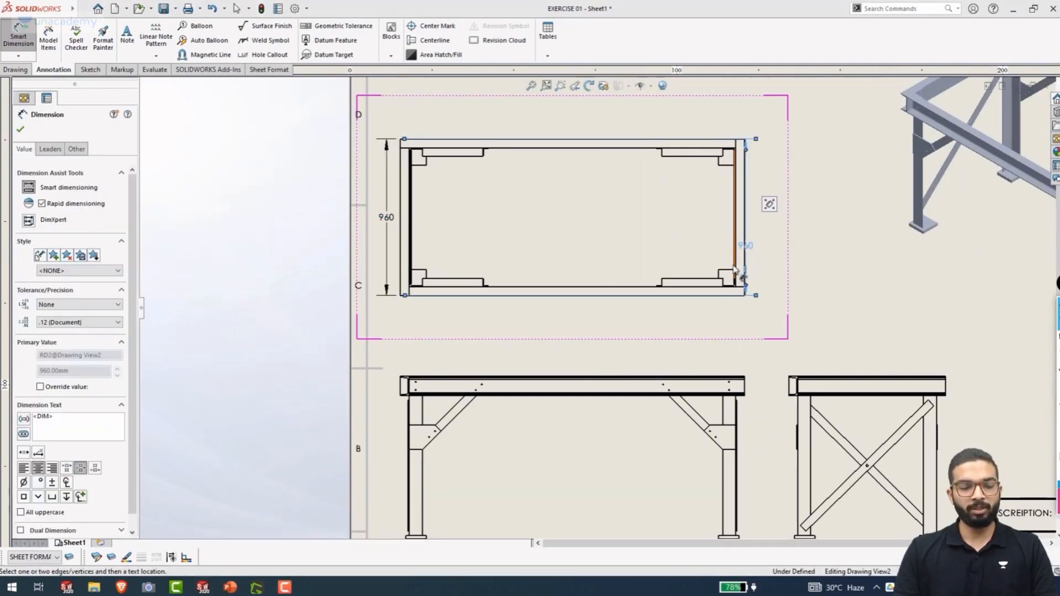
left_click(744, 257)
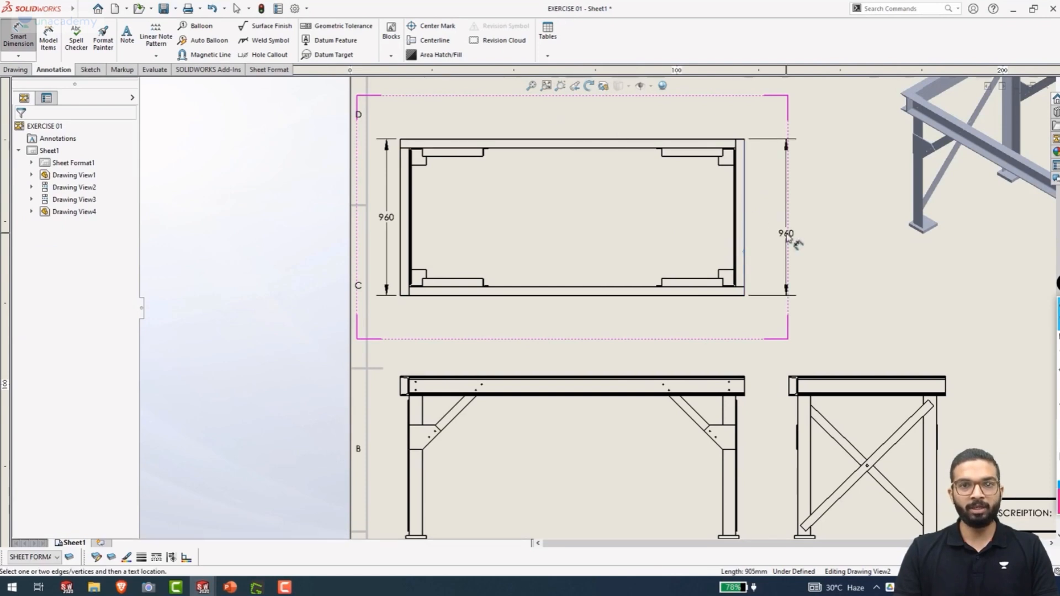
left_click(403, 249)
left_click(553, 121)
Dimension the distance between the outer edges of the two legs in the front view, just below the feet
scroll(635, 370, "up", 3)
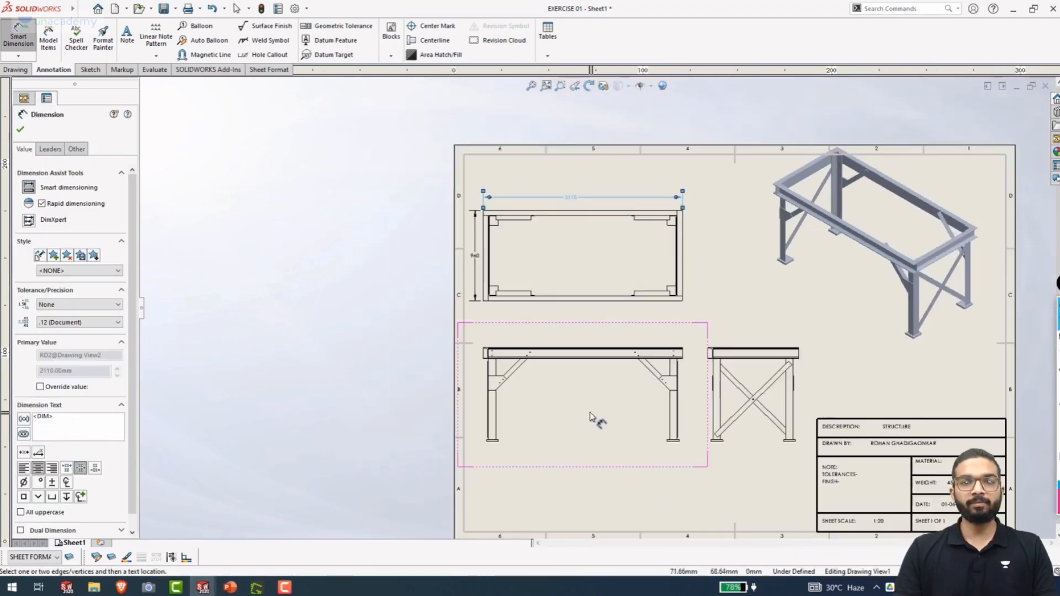
scroll(589, 413, "down", 3)
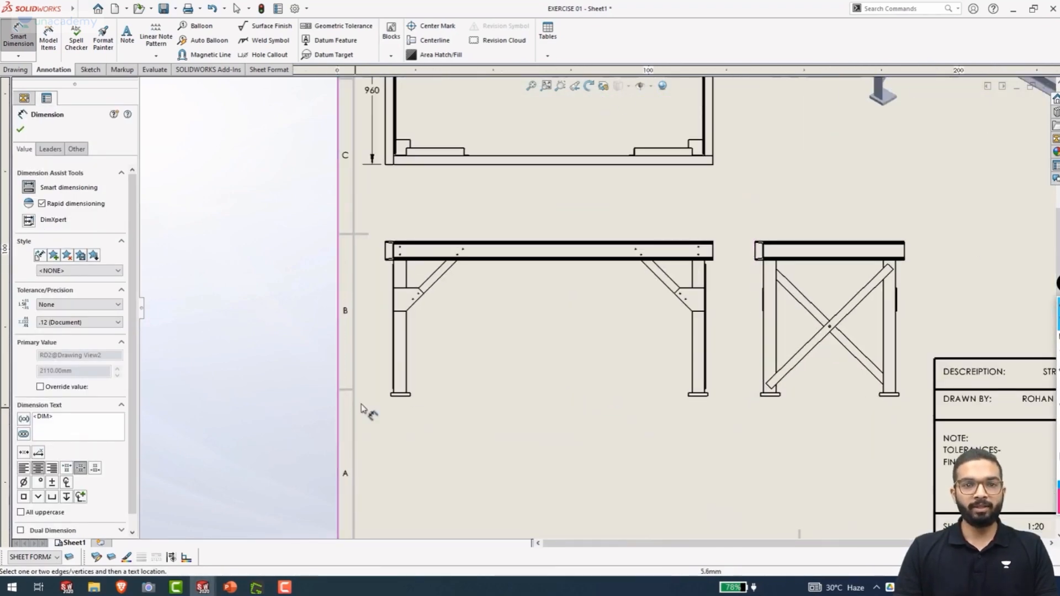
scroll(397, 366, "down", 8)
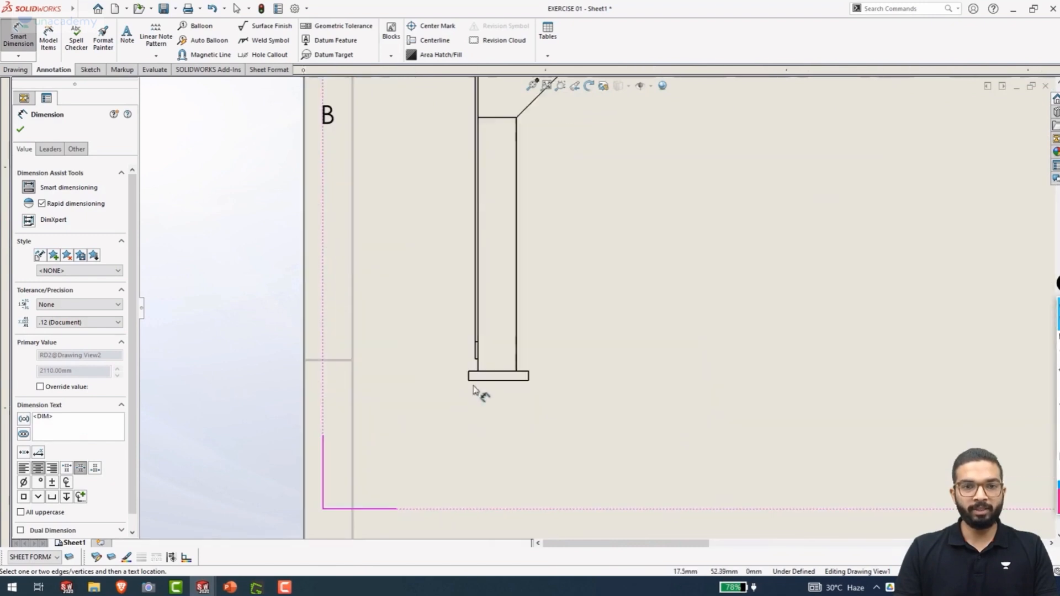
left_click(508, 338)
scroll(658, 383, "up", 5)
scroll(859, 315, "down", 6)
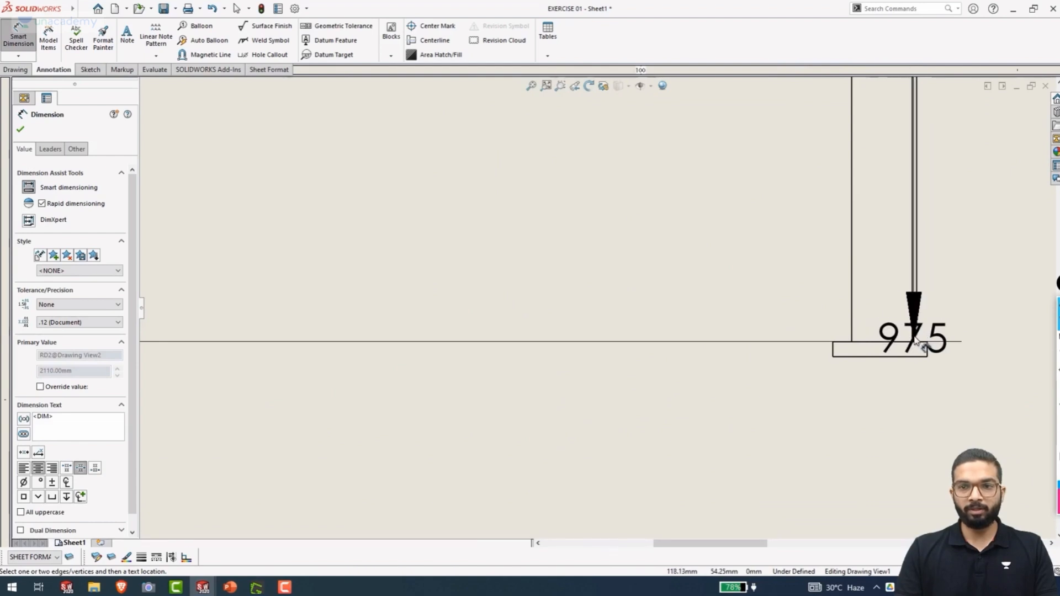
left_click(915, 310)
scroll(549, 411, "up", 3)
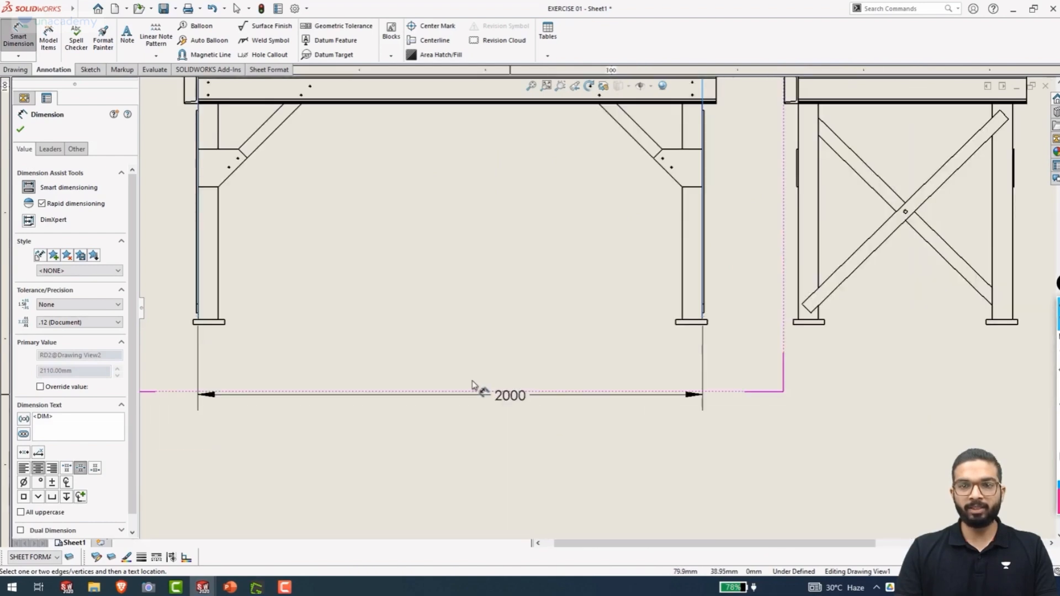
scroll(472, 385, "up", 2)
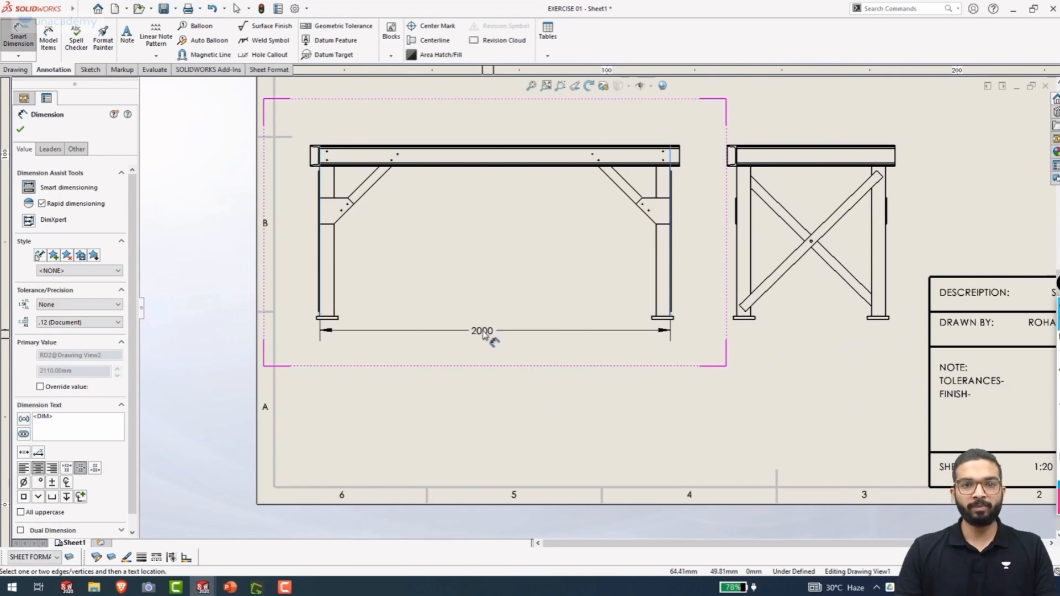
left_click(482, 333)
Dimension the distance between the outer ends of the front view's base plates, placed below the leg spacing dimension
scroll(484, 334, "down", 3)
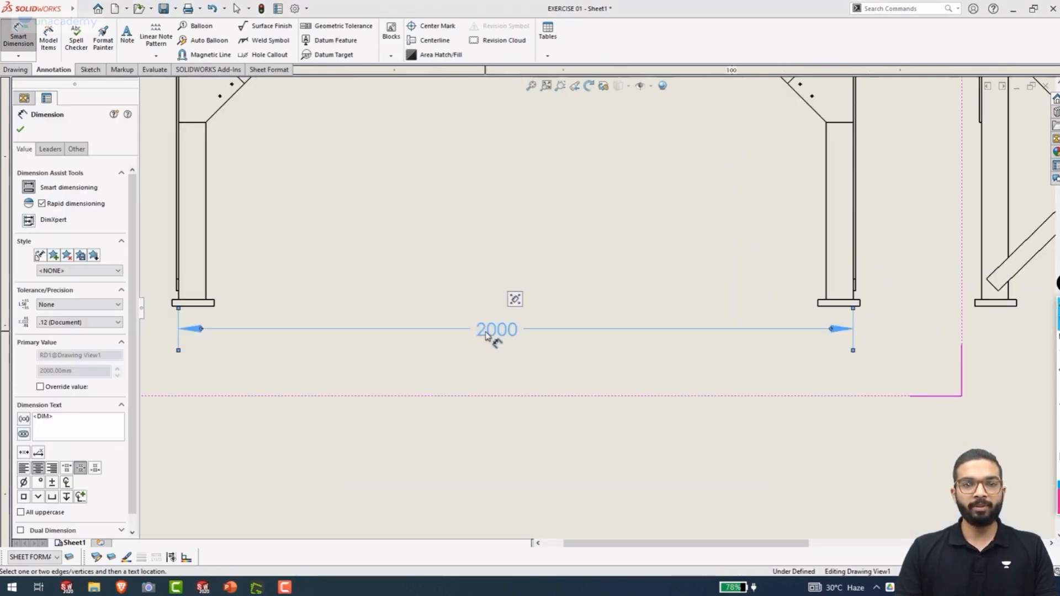
scroll(263, 334, "down", 3)
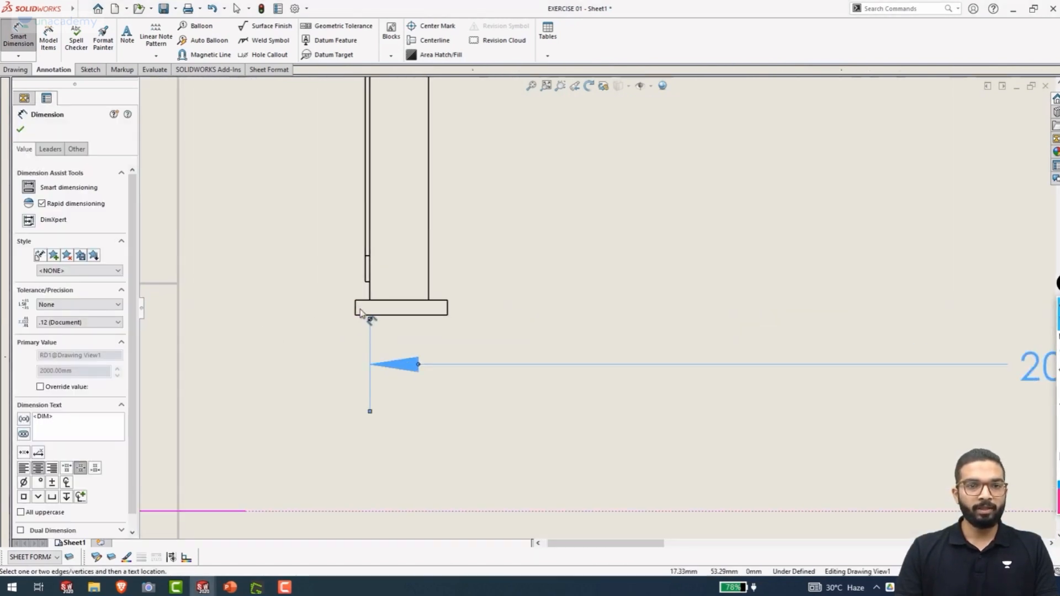
left_click(356, 312)
scroll(508, 331, "up", 4)
scroll(757, 331, "down", 4)
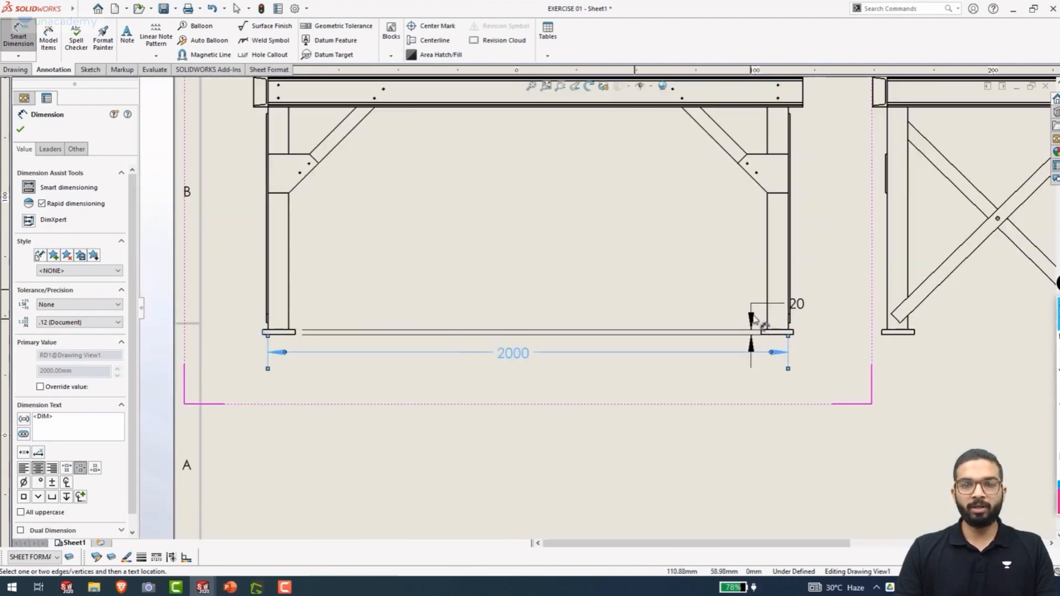
scroll(762, 338, "down", 2)
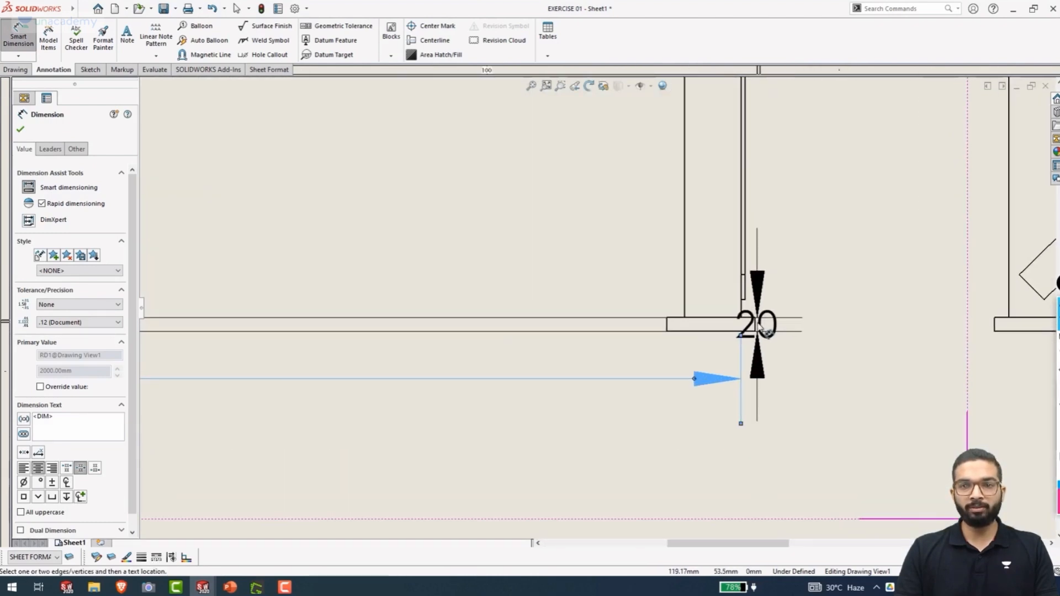
scroll(591, 342, "up", 4)
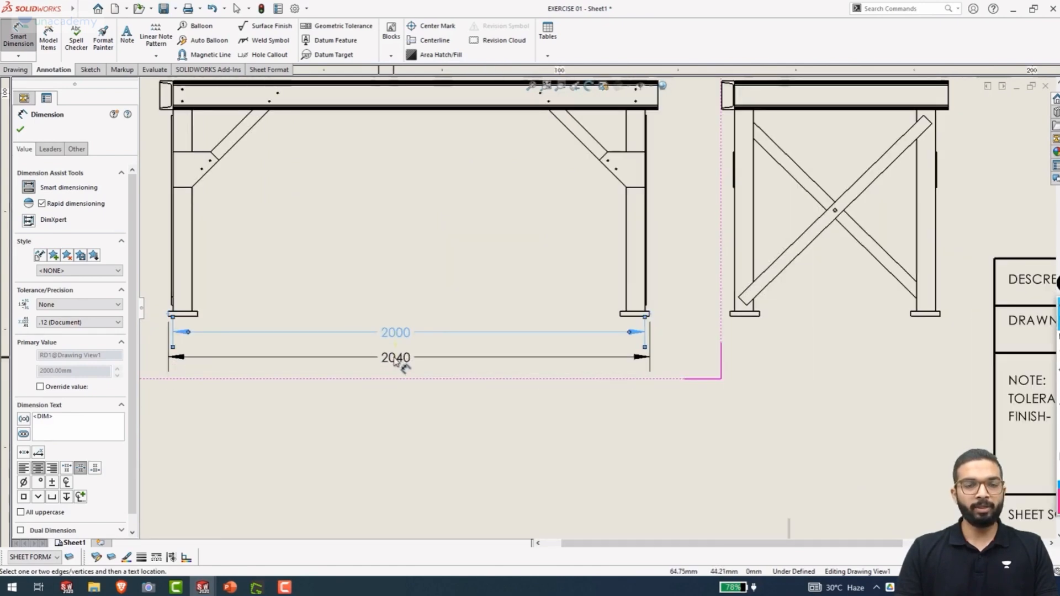
left_click(398, 360)
Dimension the overall width of the side view's upper frame between its outer edges, placed above the view
scroll(569, 307, "up", 1)
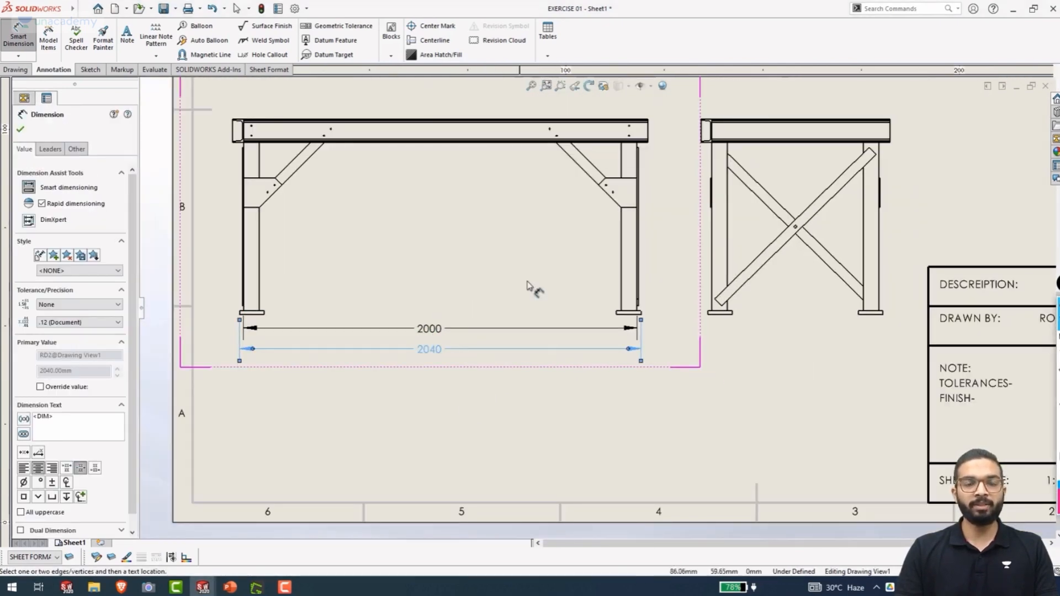
scroll(759, 234, "up", 2)
scroll(691, 287, "down", 5)
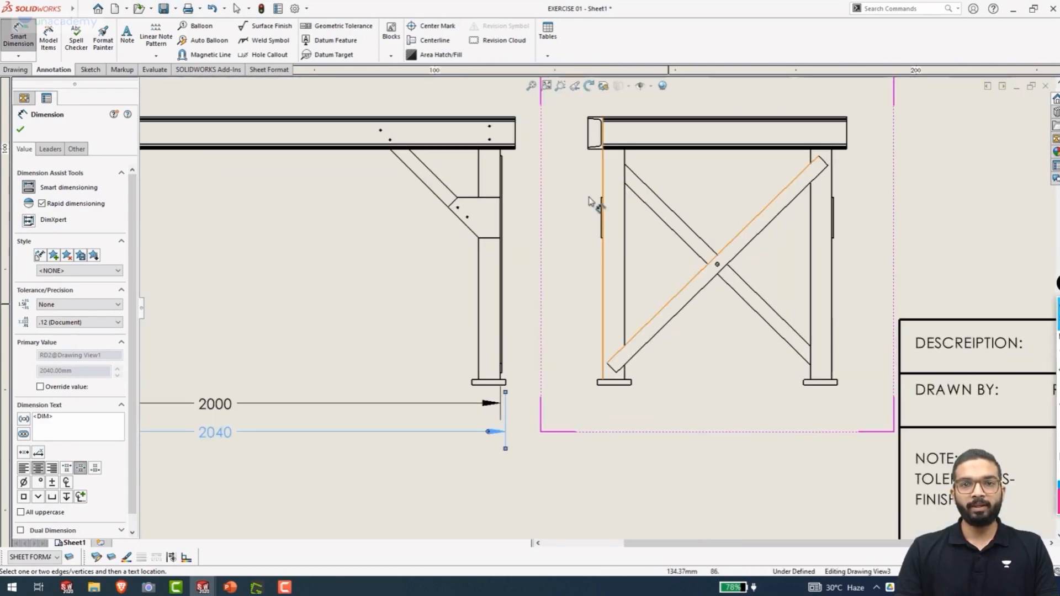
left_click(591, 138)
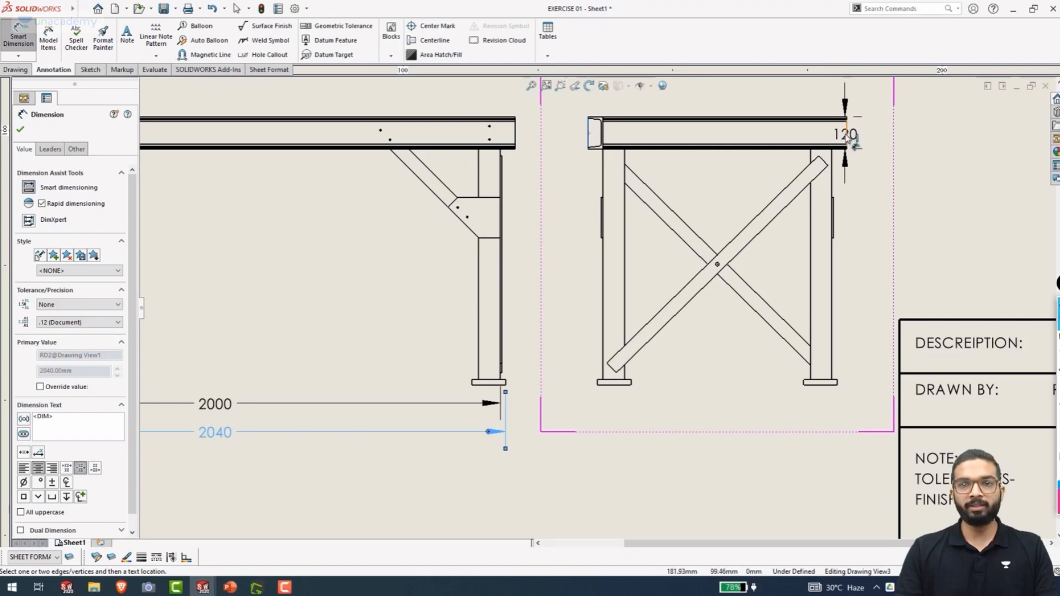
left_click(846, 135)
scroll(707, 155, "up", 2)
left_click(666, 184)
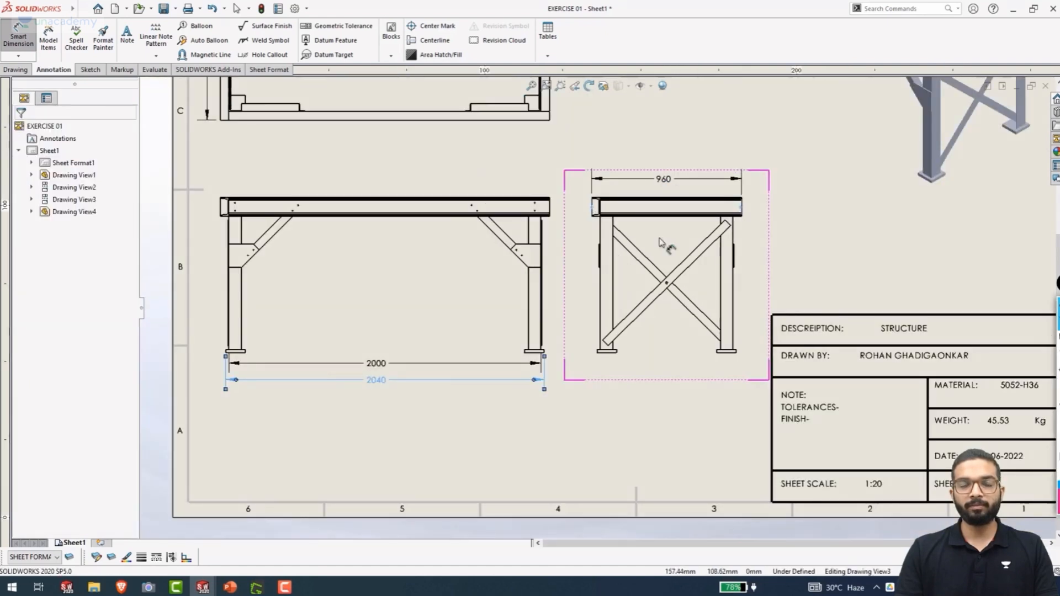
Dimension the distance between the outer edges of the two legs in the side view, below the feet
scroll(623, 390, "down", 4)
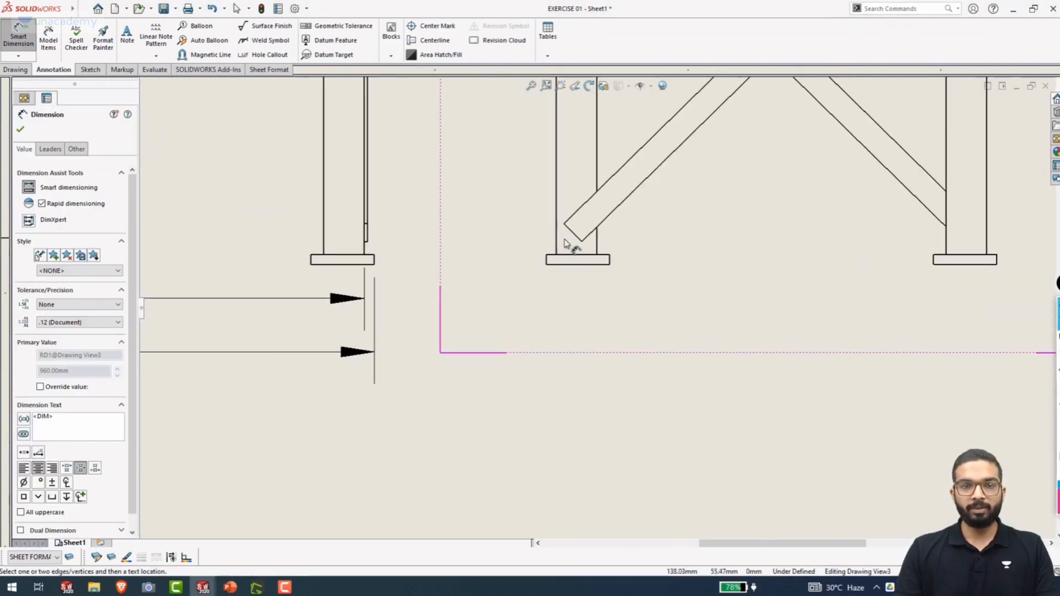
key("Escape")
left_click(557, 245)
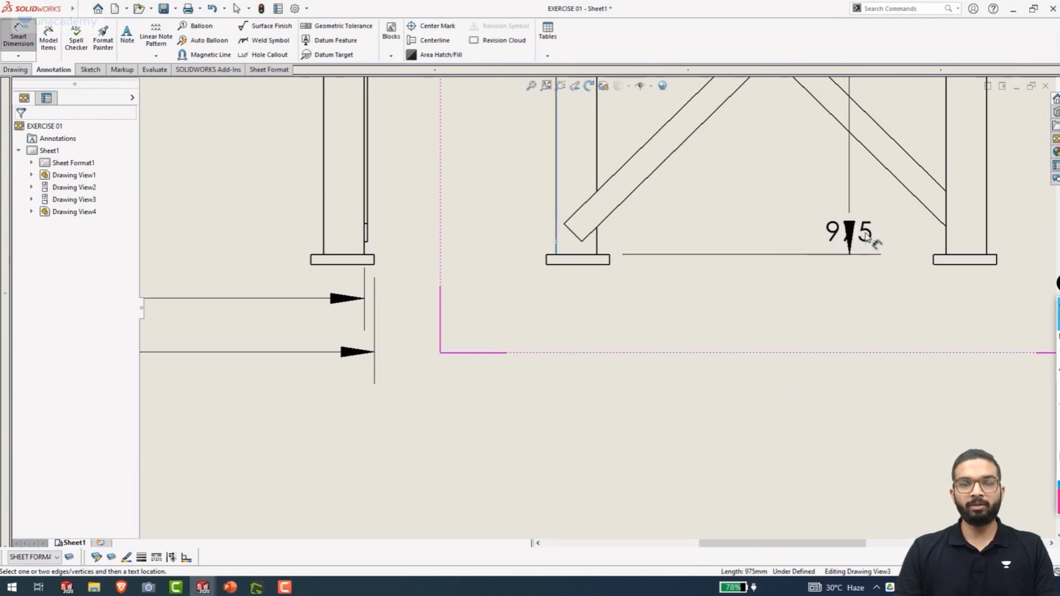
left_click(987, 243)
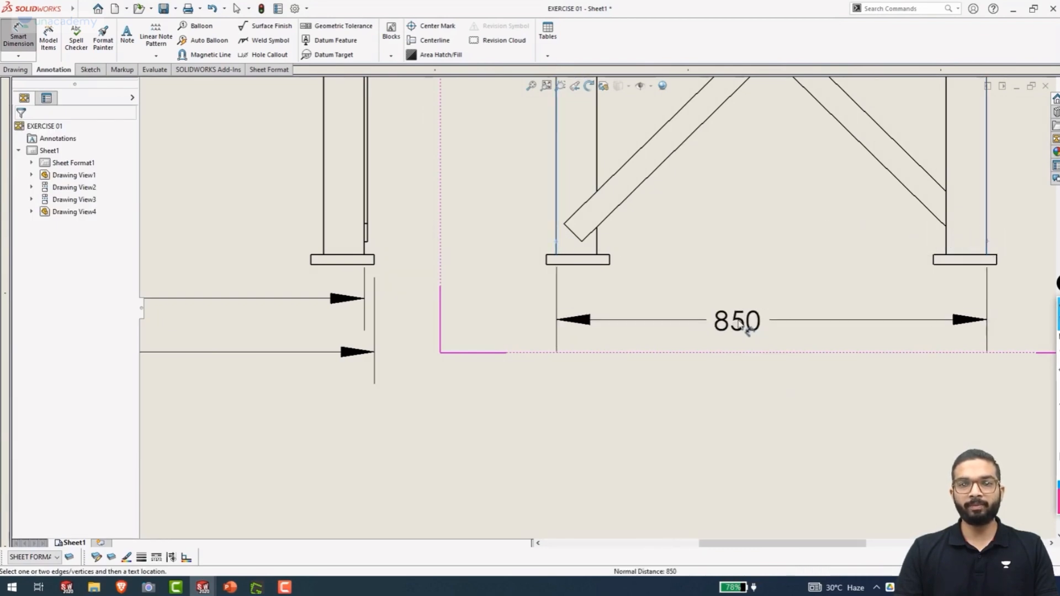
left_click(746, 309)
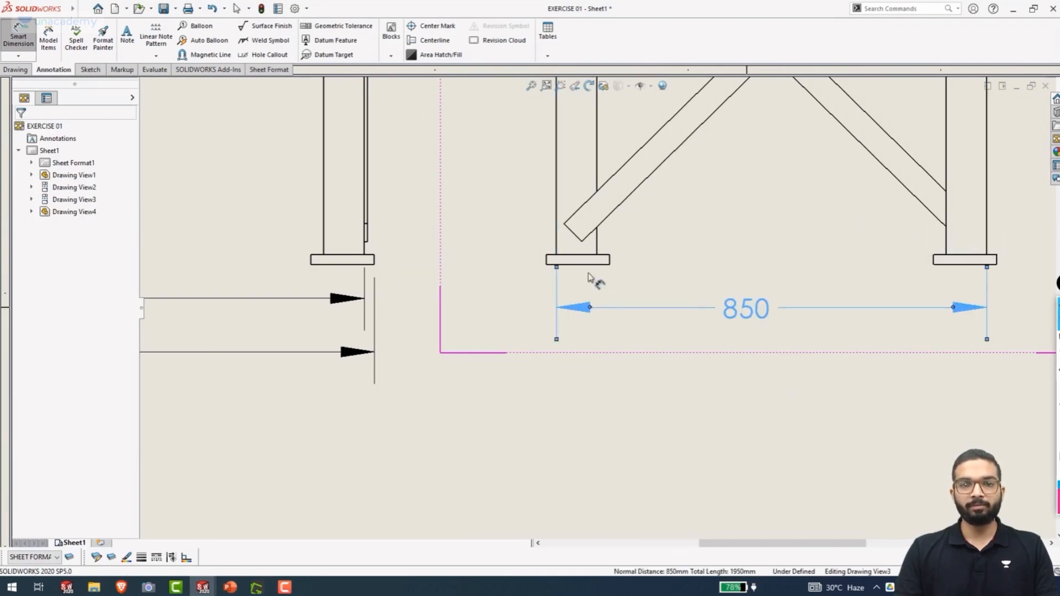
Dimension the distance between the outer ends of the side view's base plates, below the leg spacing, and leave the dimension command
left_click(548, 259)
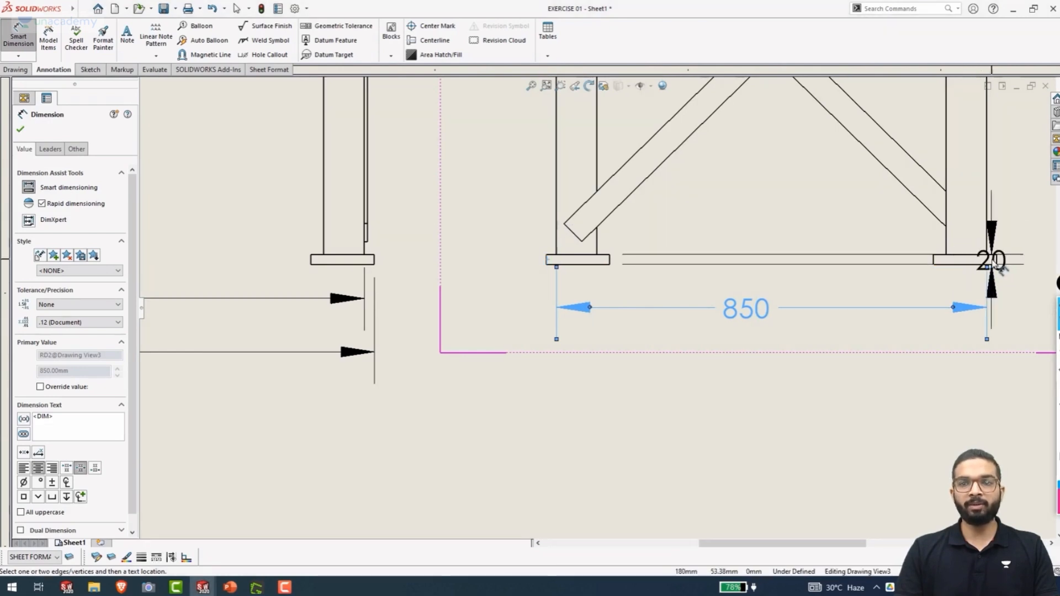
left_click(996, 261)
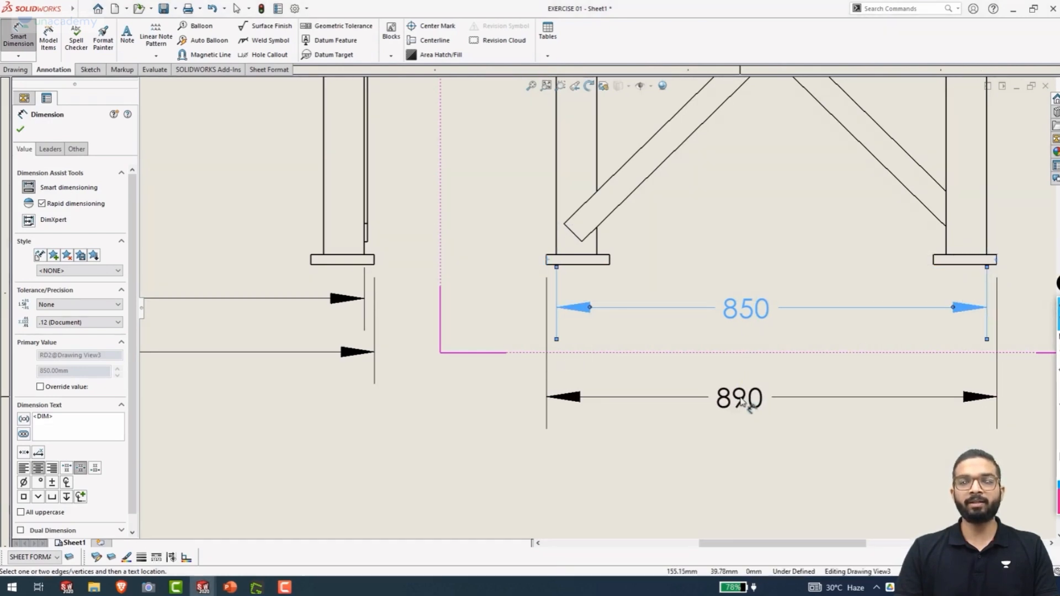
left_click(751, 402)
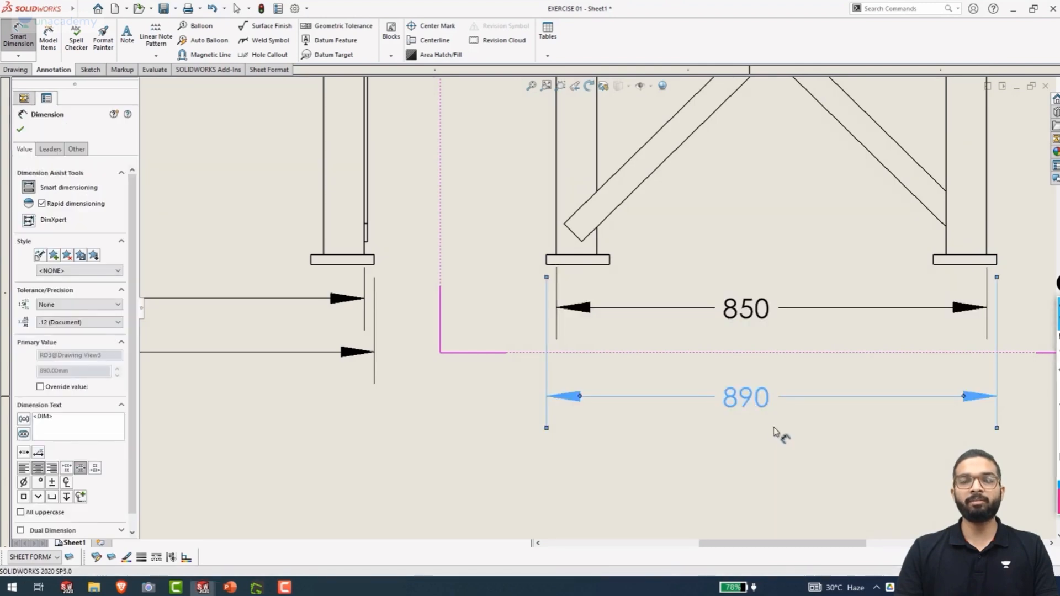
key("z")
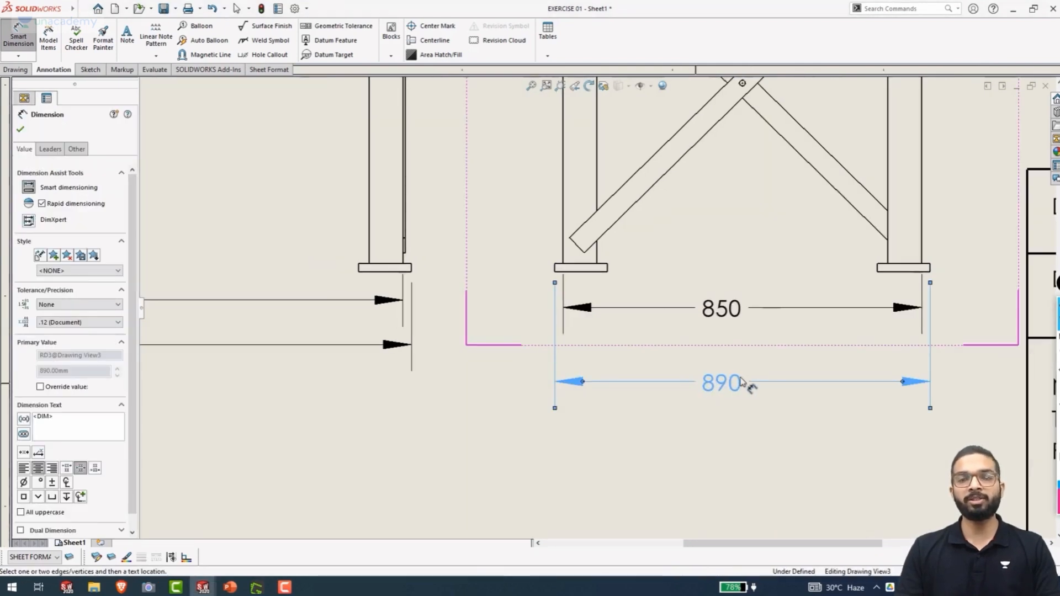
key("Escape")
Dimension the angle between the side view's diagonal brace and the base plate beneath it, placed inside the frame near the foot
scroll(746, 381, "up", 5)
scroll(721, 308, "down", 5)
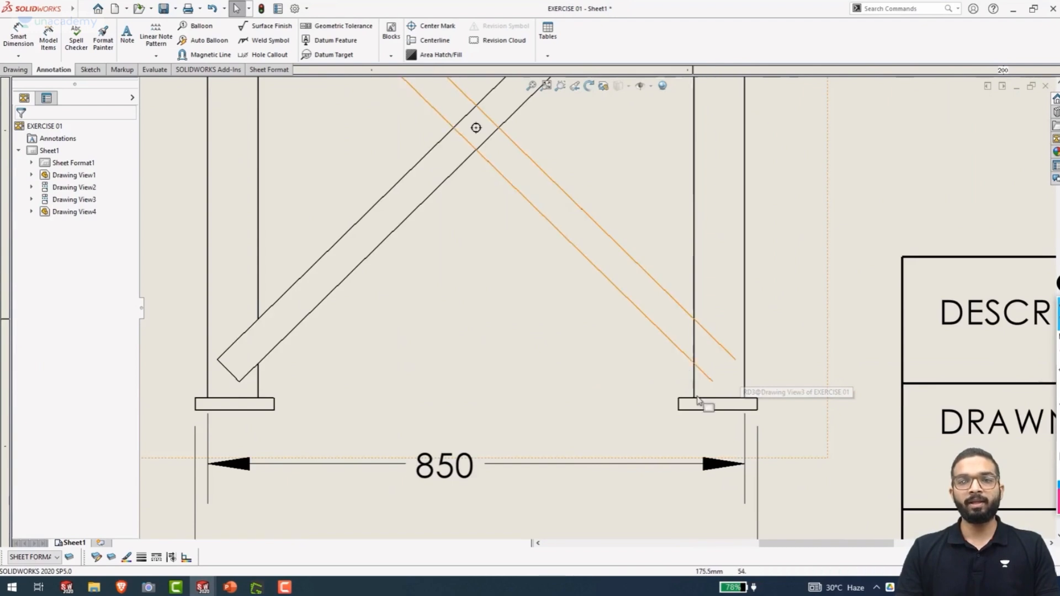
left_click(617, 326)
key("d")
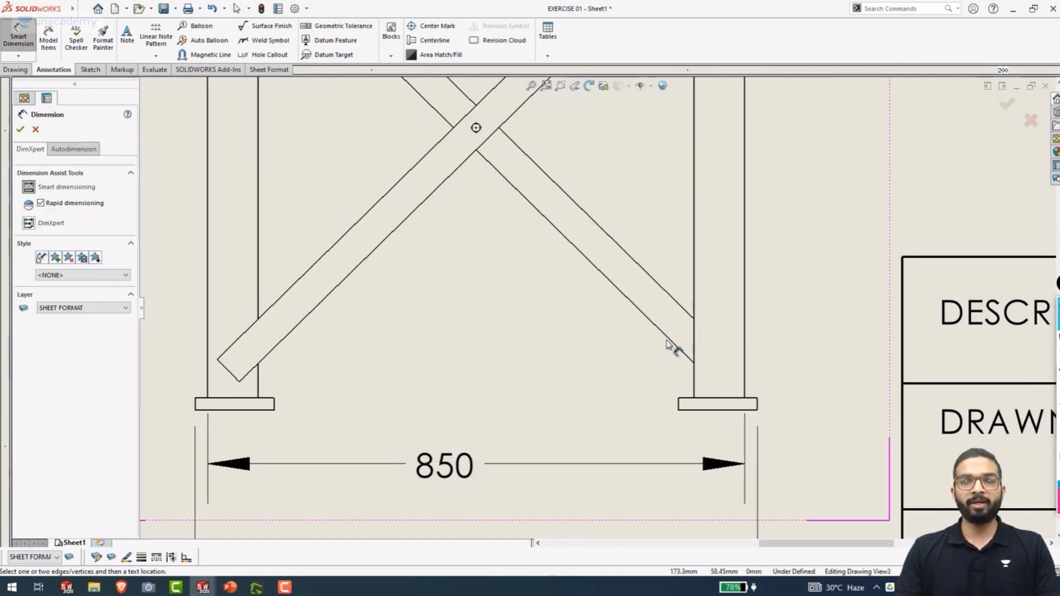
left_click(670, 345)
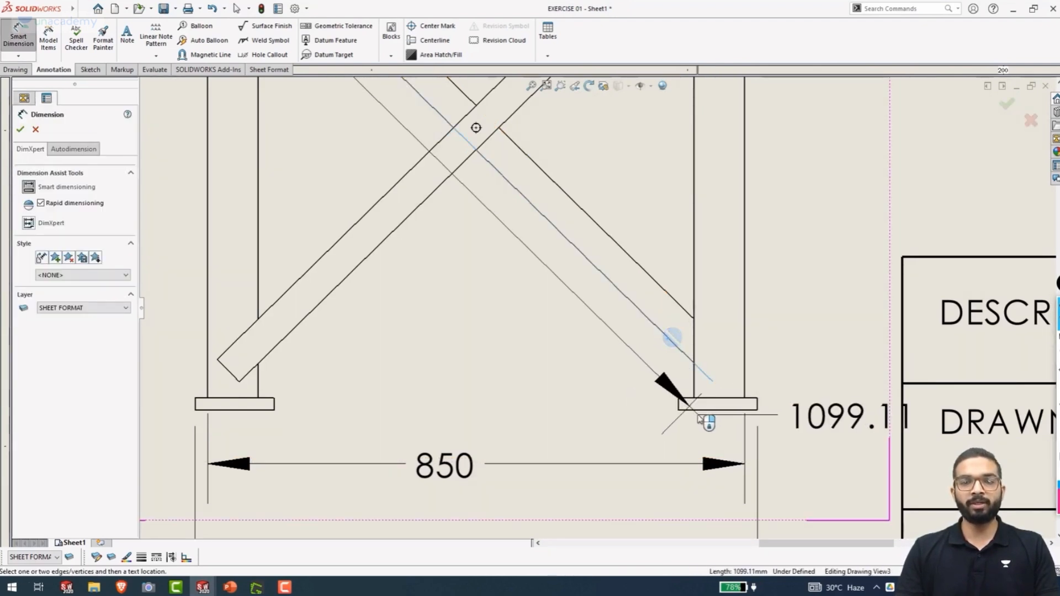
left_click(700, 411)
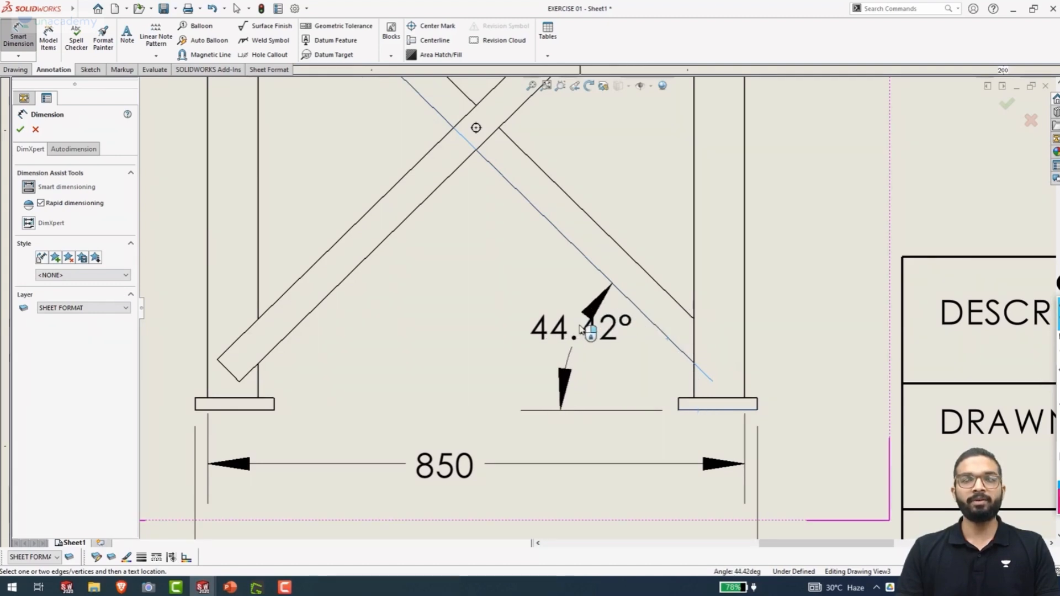
left_click(577, 327)
scroll(630, 395, "up", 2)
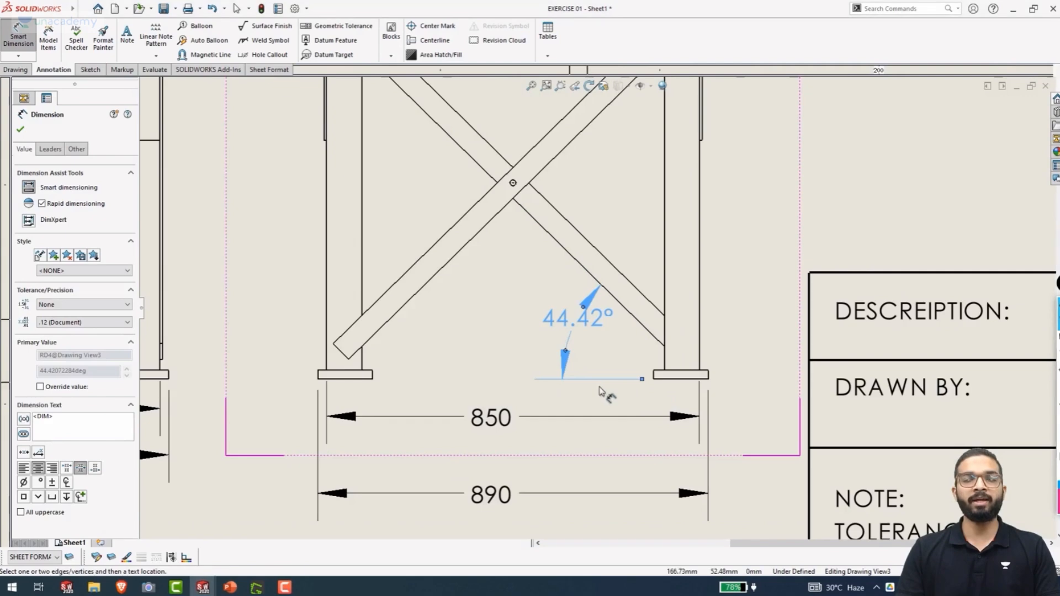
key("Escape")
Display the isometric view shaded with edges and shift it slightly down the sheet
scroll(605, 359, "up", 6)
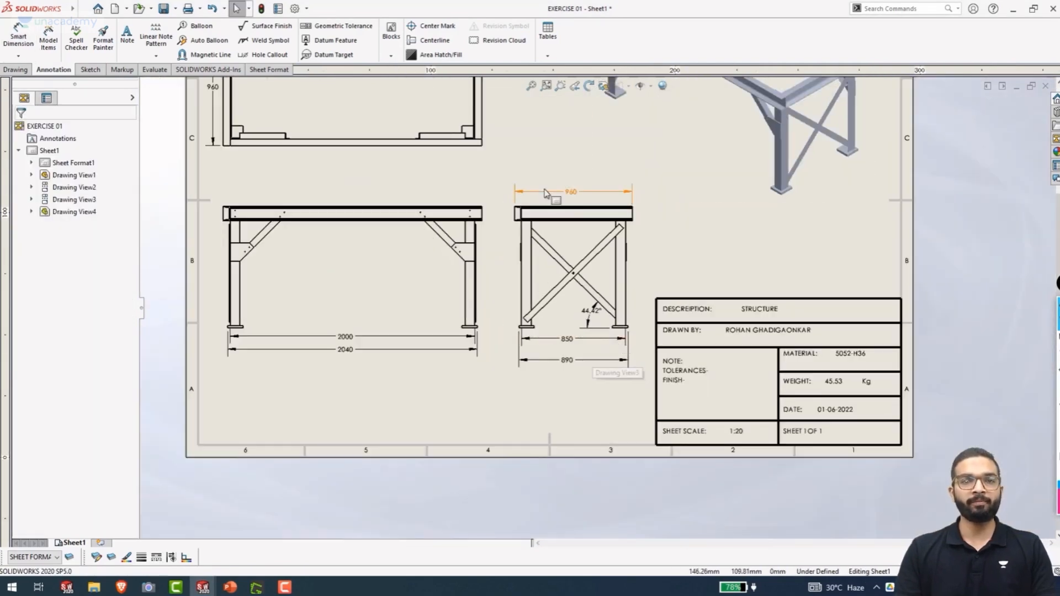
scroll(596, 309, "up", 2)
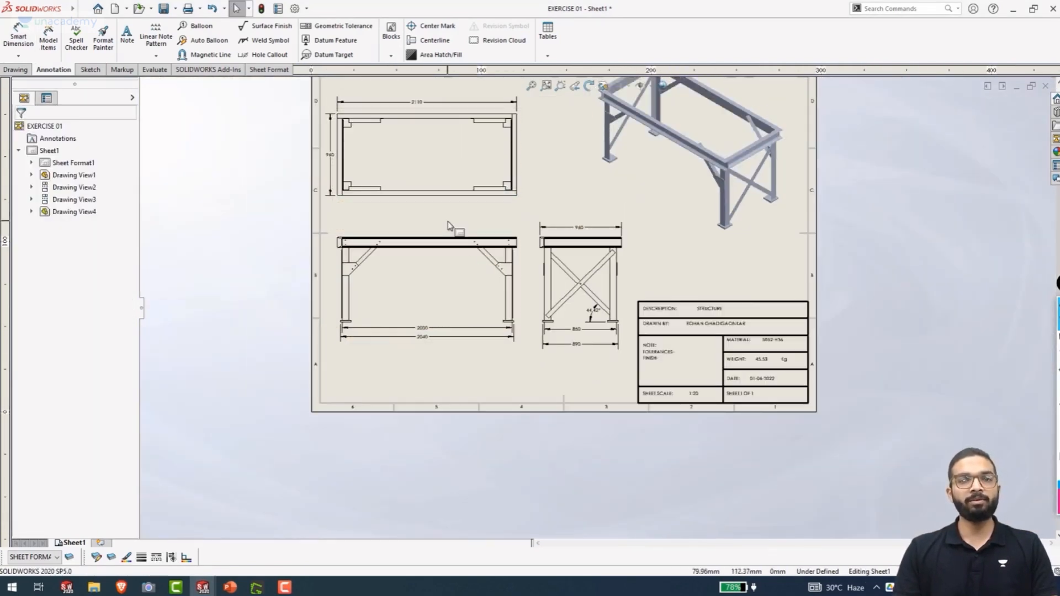
scroll(448, 225, "up", 3)
scroll(612, 335, "down", 4)
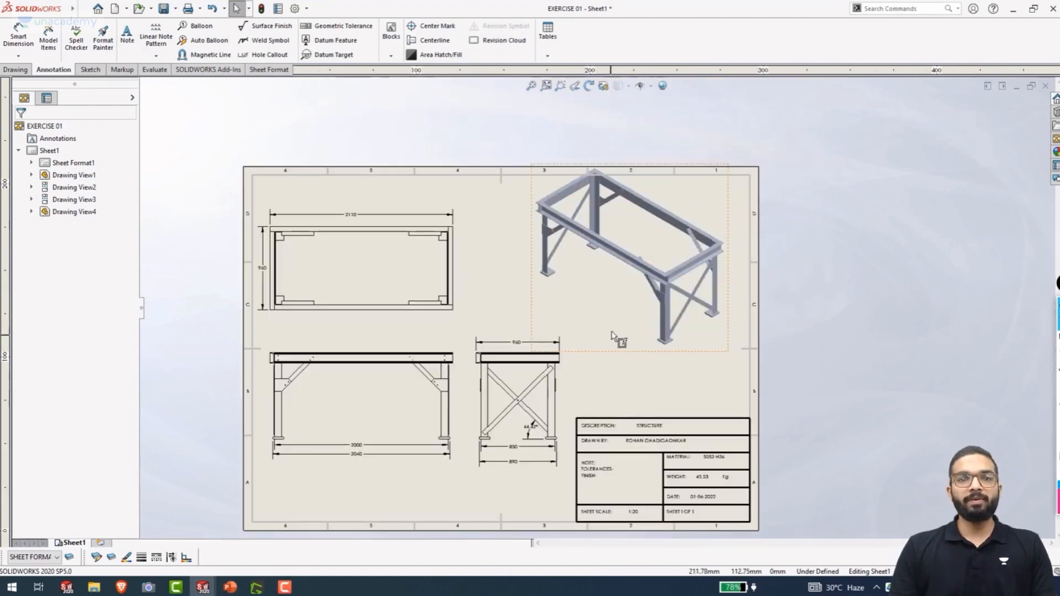
scroll(594, 332, "down", 2)
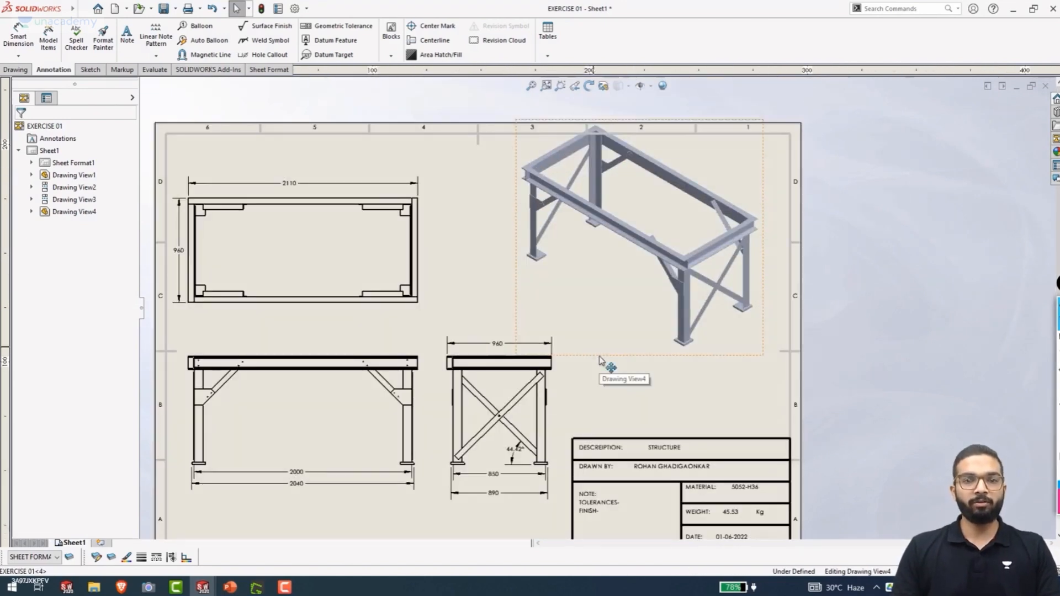
left_click(602, 361)
left_click(83, 447)
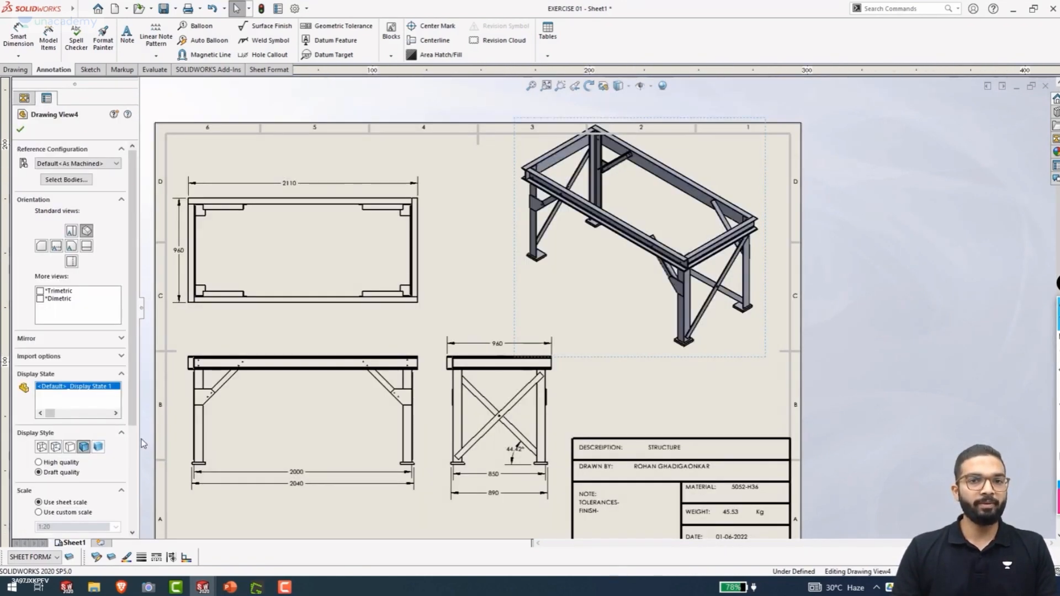
left_click_drag(588, 351, 587, 368)
key("f")
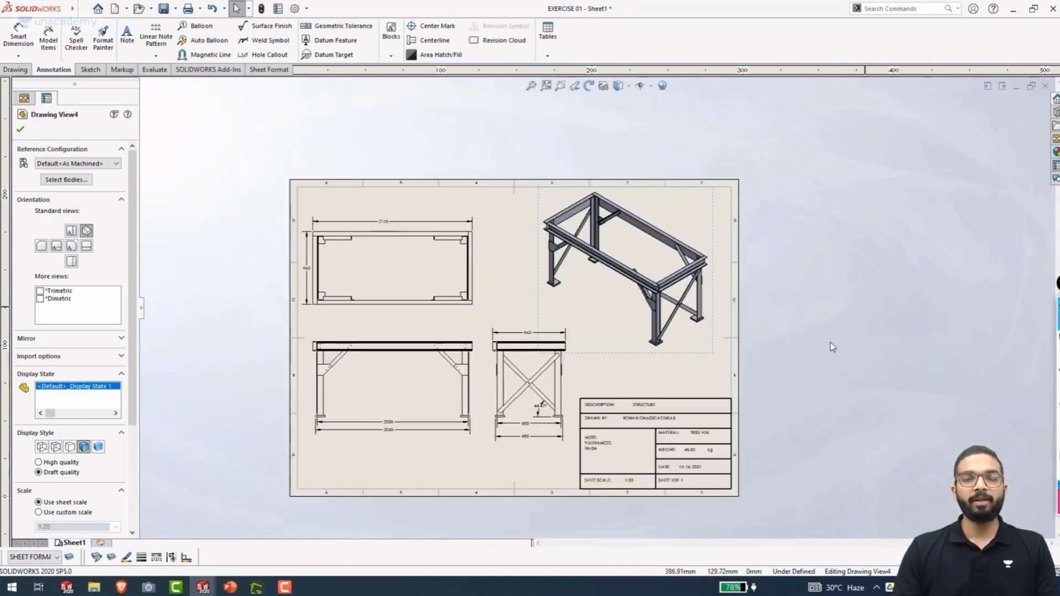
Add a "top view" text note centred just beneath the top view
scroll(380, 348, "down", 3)
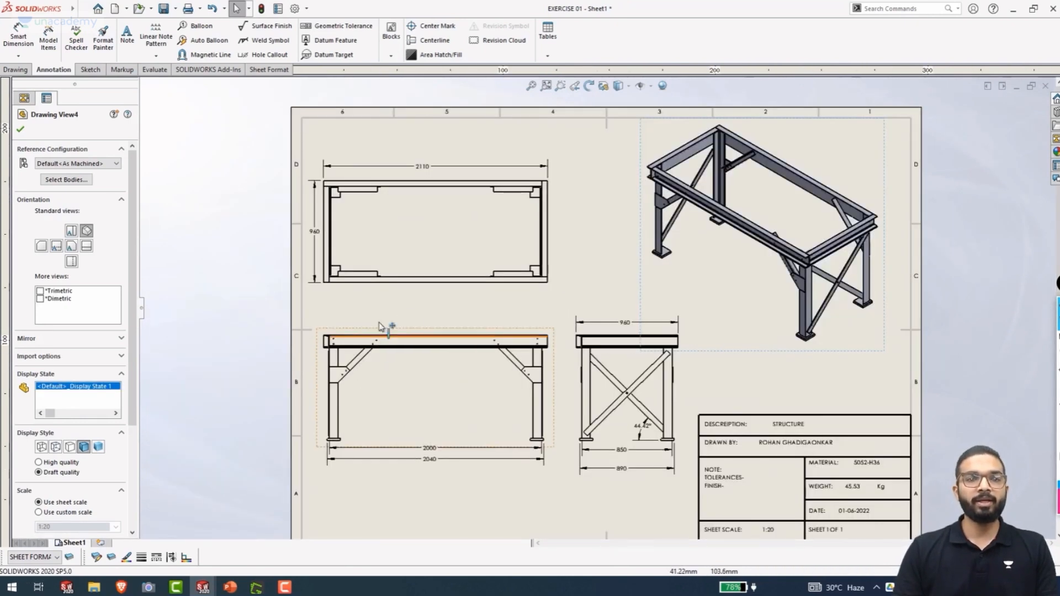
left_click(418, 300)
right_click(421, 301)
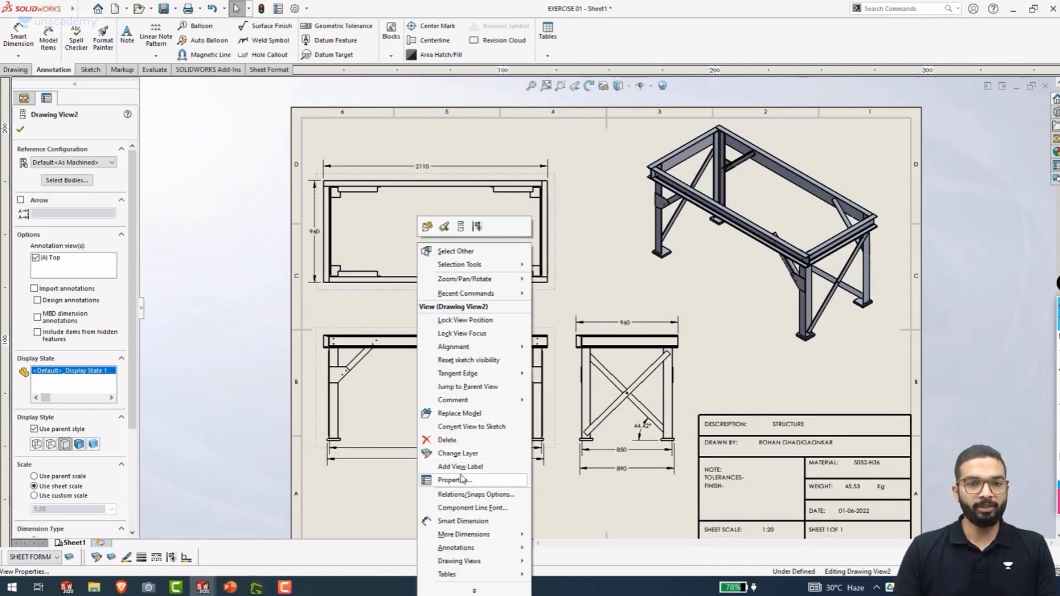
left_click(122, 35)
left_click(123, 35)
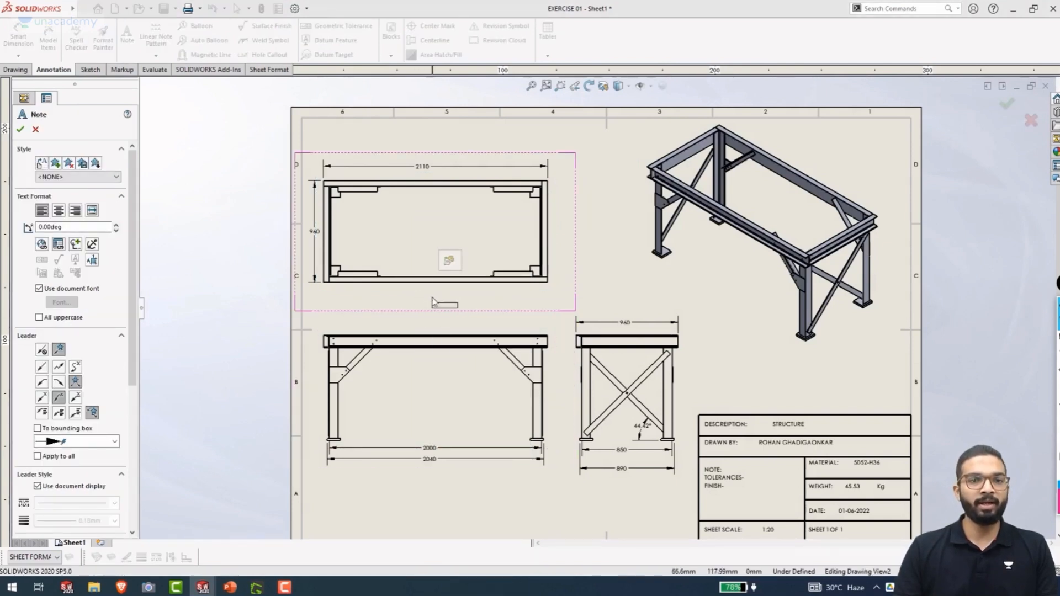
left_click(409, 298)
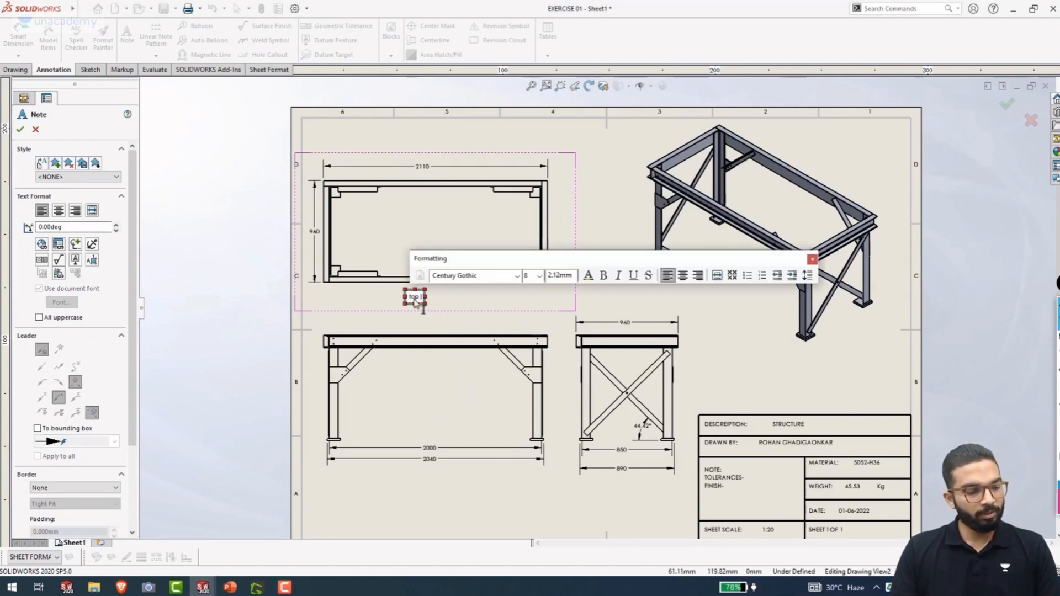
left_click(372, 310)
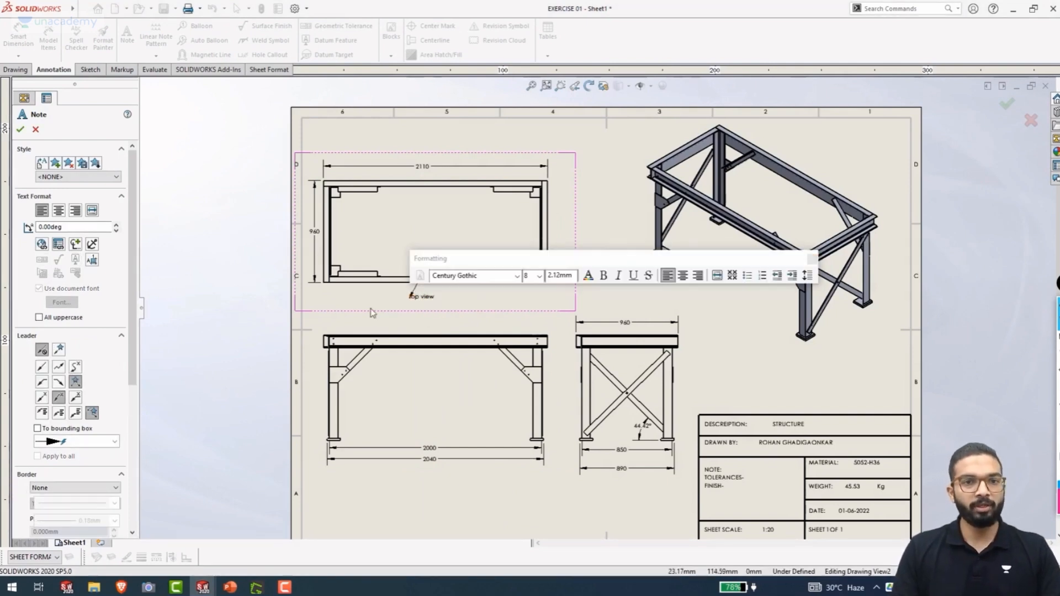
key("Escape")
Move the top view slightly up the sheet, away from the front view
scroll(432, 303, "down", 4)
mouse_move(409, 293)
left_mouse_down()
mouse_move(329, 277)
mouse_move(342, 286)
mouse_move(354, 266)
mouse_move(357, 283)
mouse_move(359, 268)
left_mouse_up()
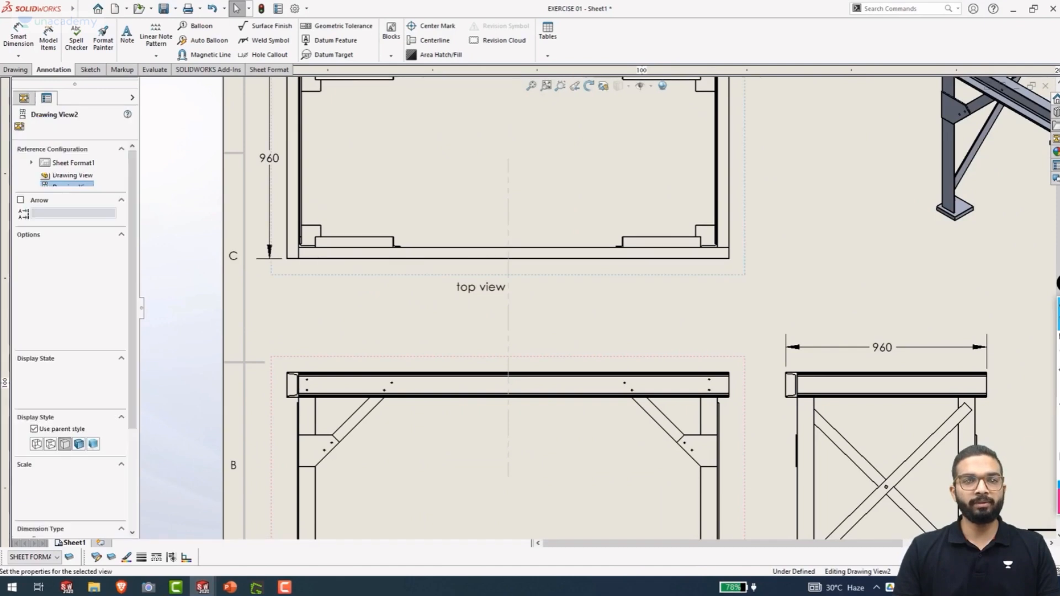
left_click_drag(522, 282, 533, 244)
Break the top view's alignment with the front view and shift the top view freely out of line
right_click(533, 244)
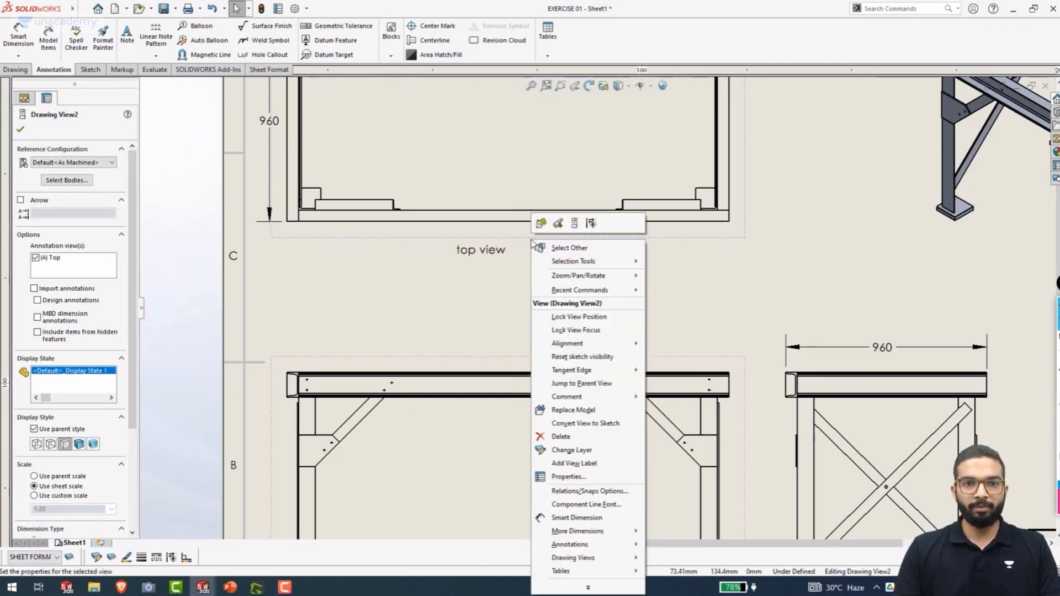
mouse_move(593, 347)
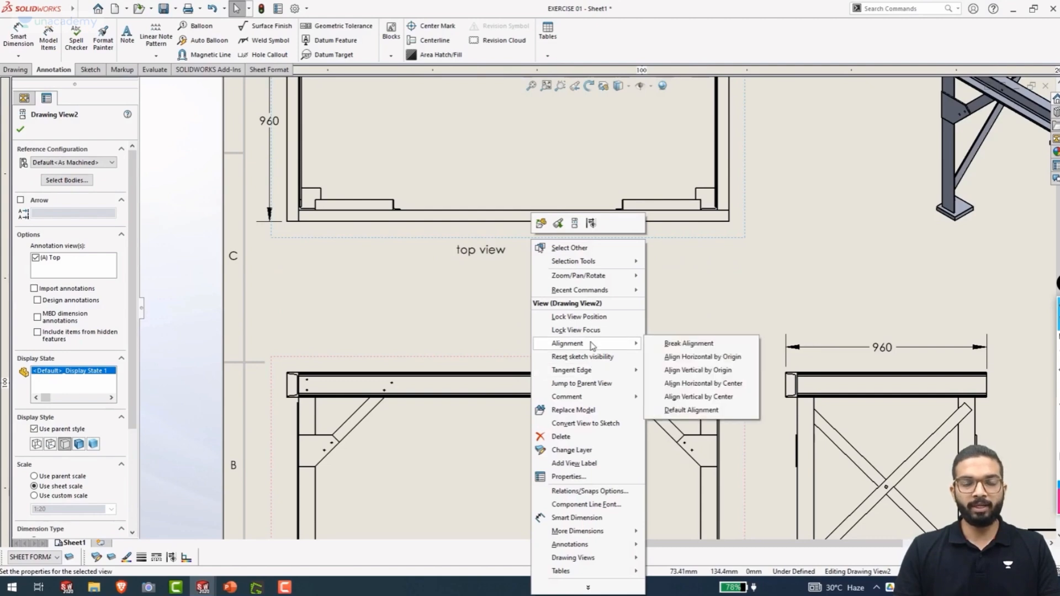
left_click(668, 344)
left_click_drag(433, 246, 374, 283)
scroll(468, 330, "up", 5)
scroll(565, 307, "down", 2)
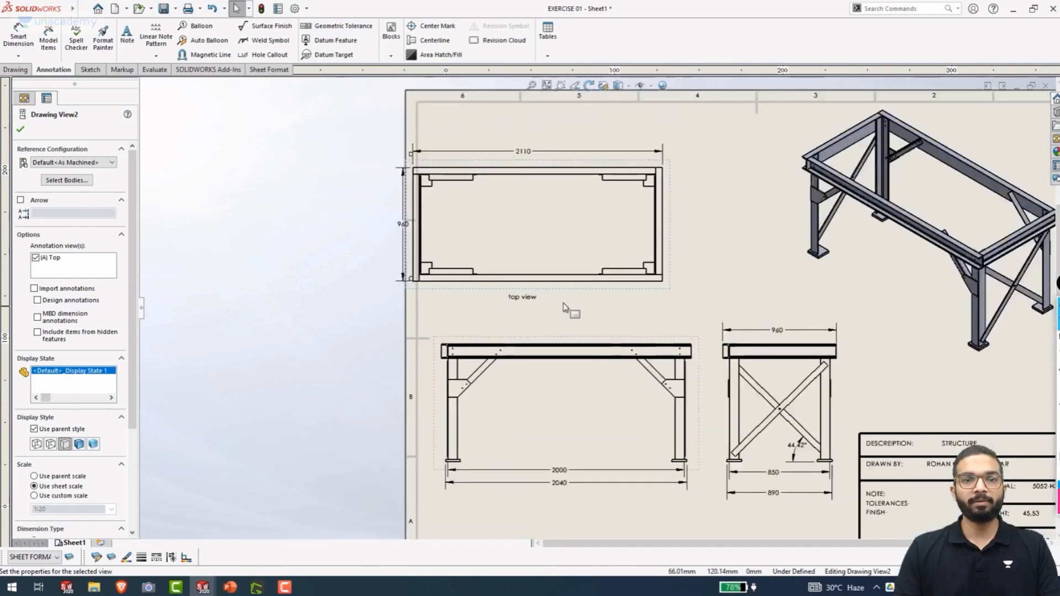
scroll(563, 307, "down", 3)
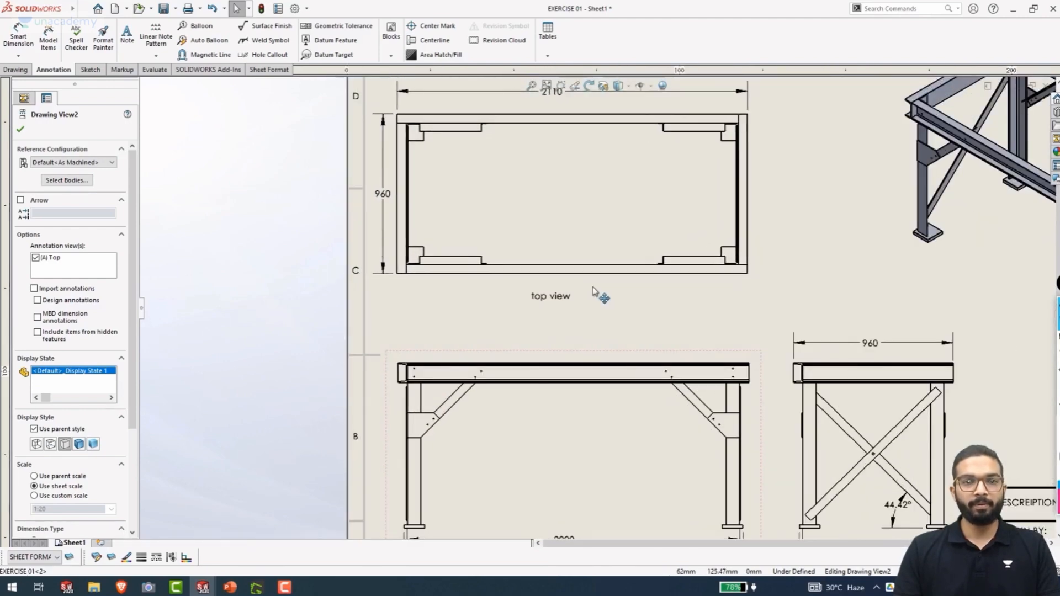
mouse_move(592, 288)
left_mouse_down()
mouse_move(416, 289)
mouse_move(502, 289)
mouse_move(478, 288)
mouse_move(516, 301)
mouse_move(445, 298)
mouse_move(622, 290)
left_mouse_up()
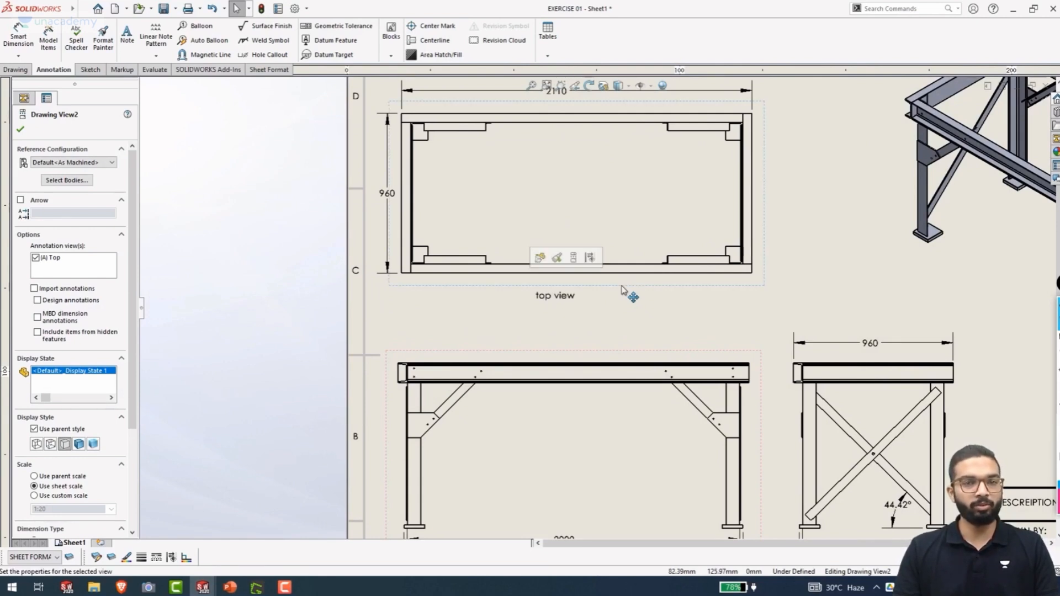
Align the top view vertically by center with the front view
right_click(609, 290)
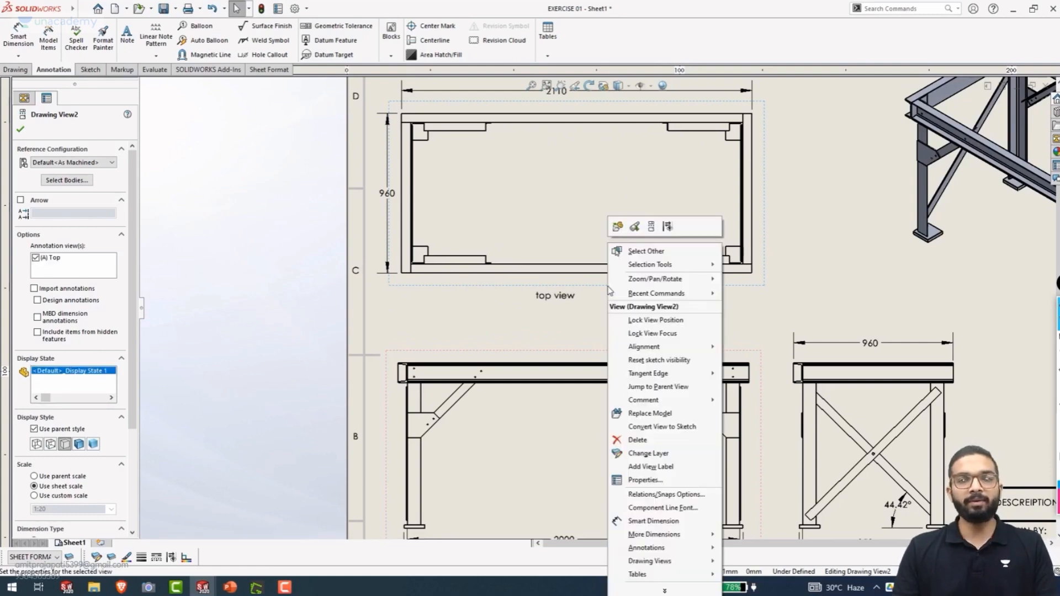
mouse_move(666, 348)
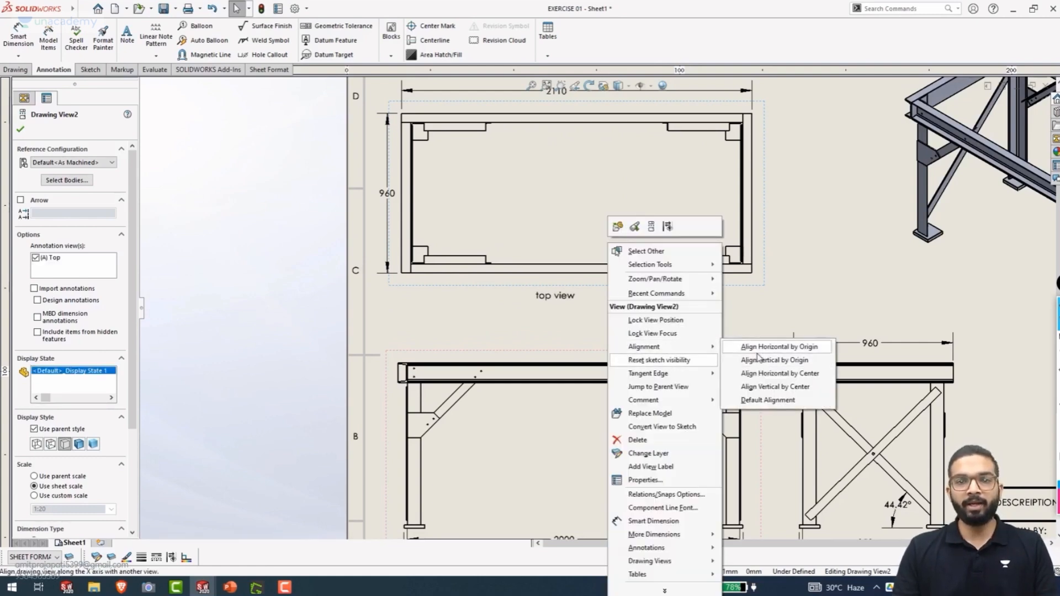
left_click(773, 387)
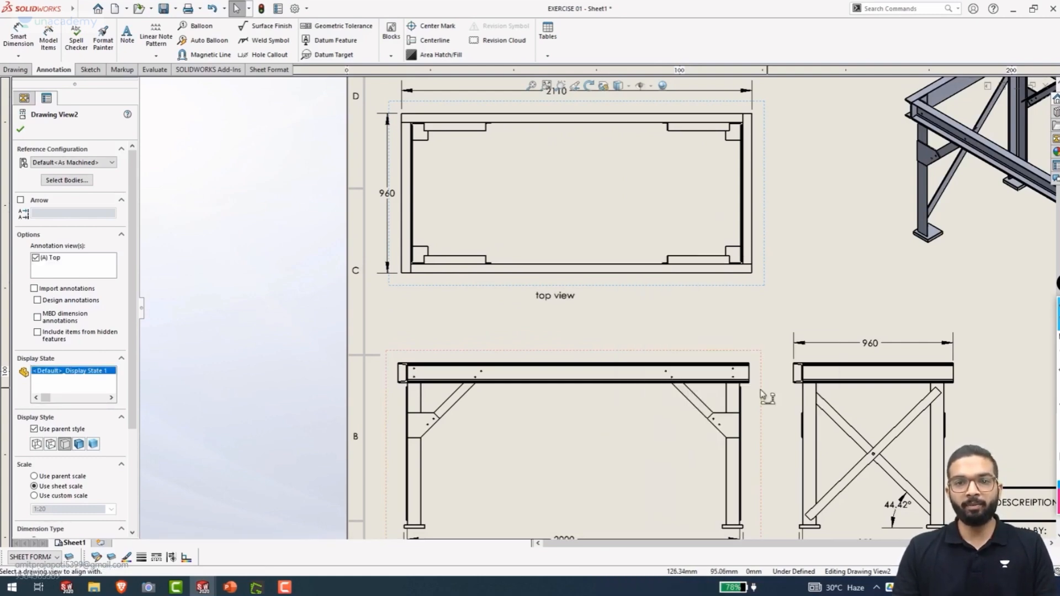
left_click(559, 357)
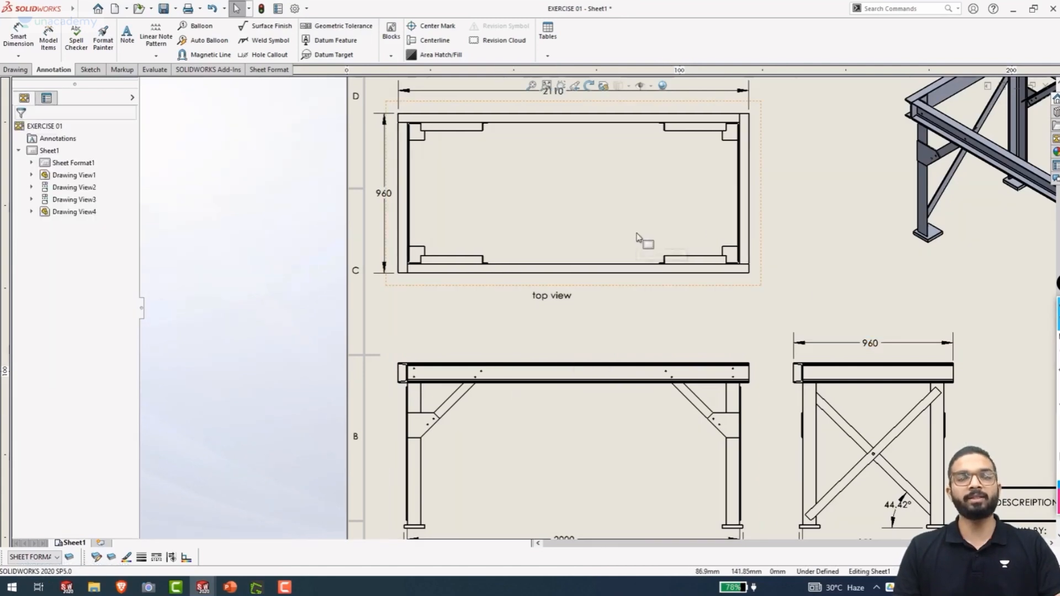
Delete the "top view" note and add a view label beneath the top view in its place
left_click(549, 300)
key("Delete")
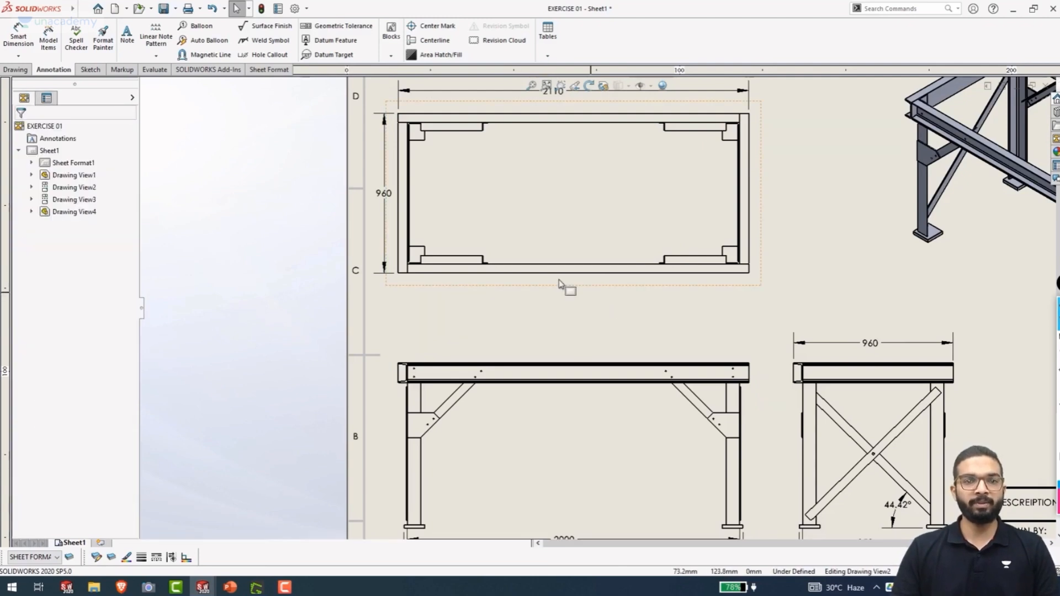
right_click(556, 290)
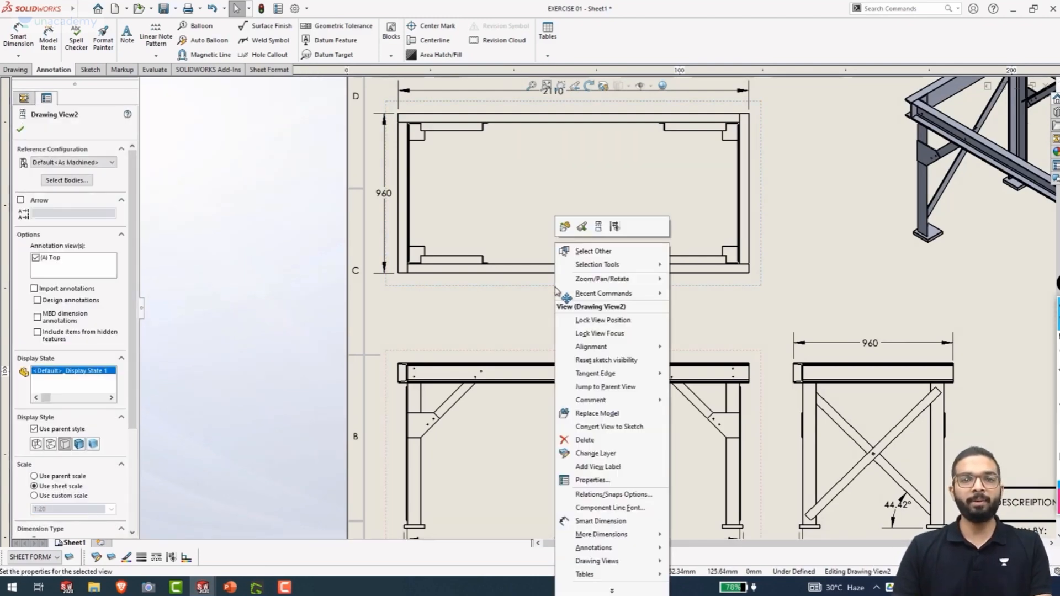
left_click(615, 470)
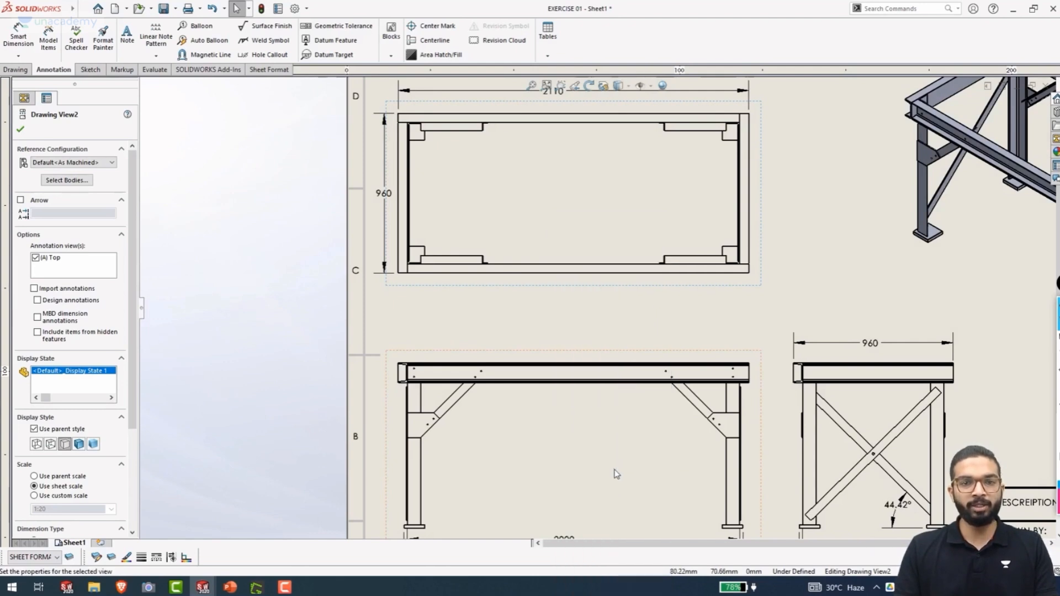
right_click(576, 306)
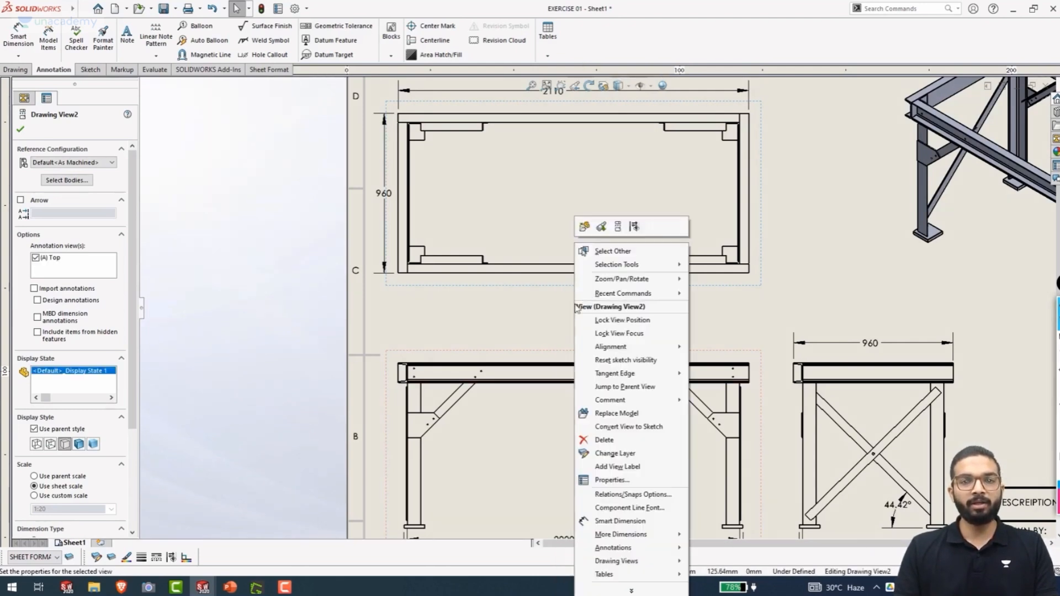
left_click(617, 467)
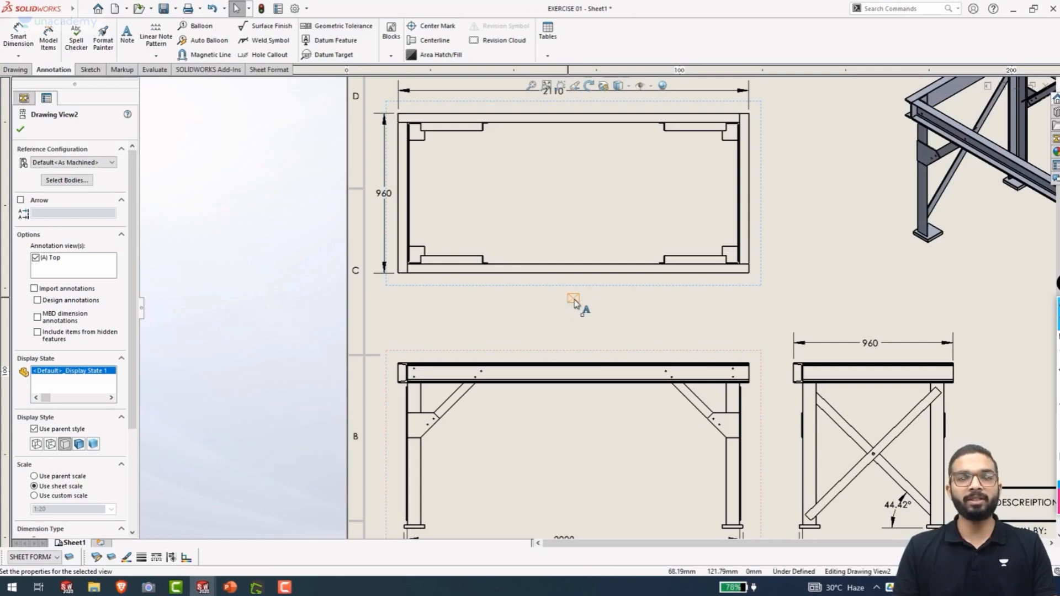
Fill in the empty view label beneath the top view with the text TOP VIEW
left_click(128, 38)
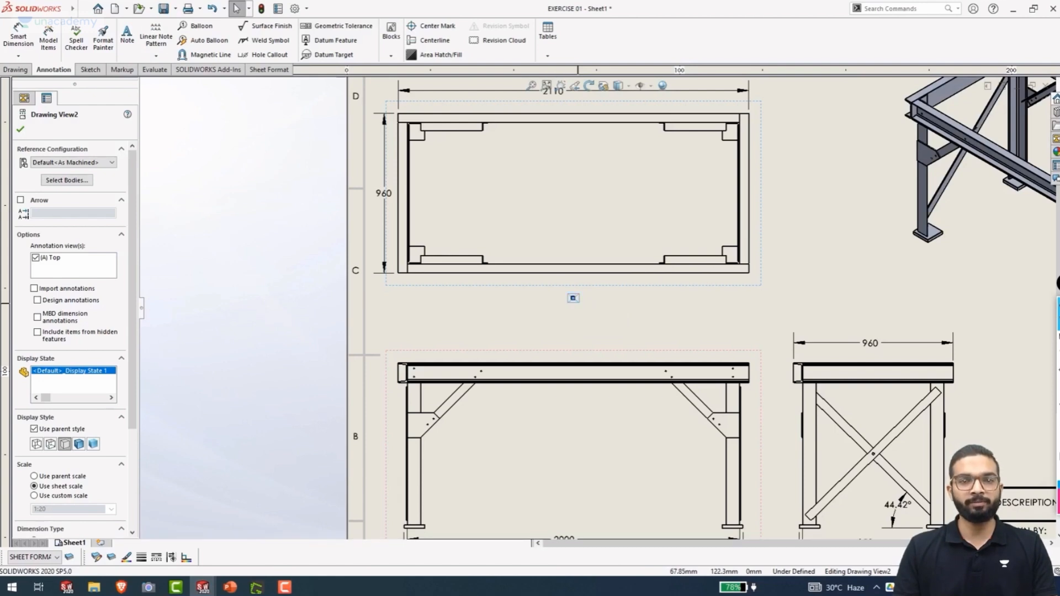
left_click(573, 301)
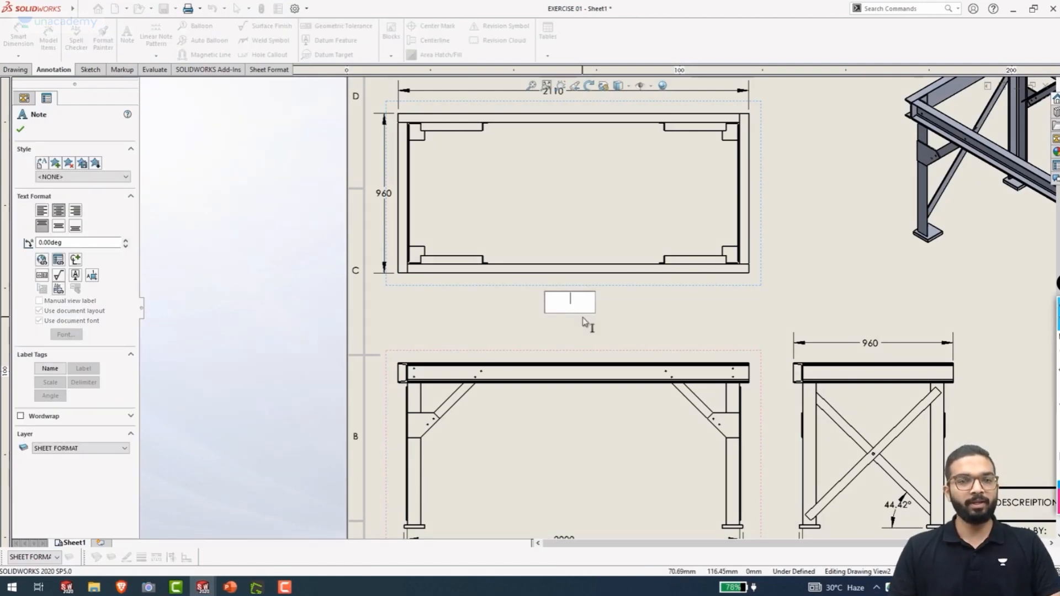
type("t")
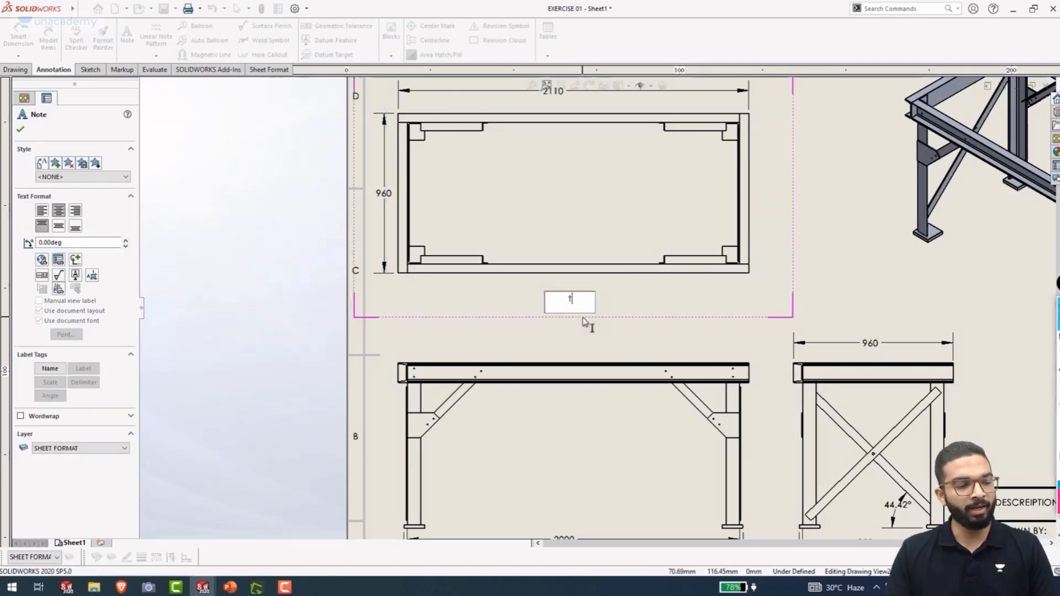
key("BackSpace")
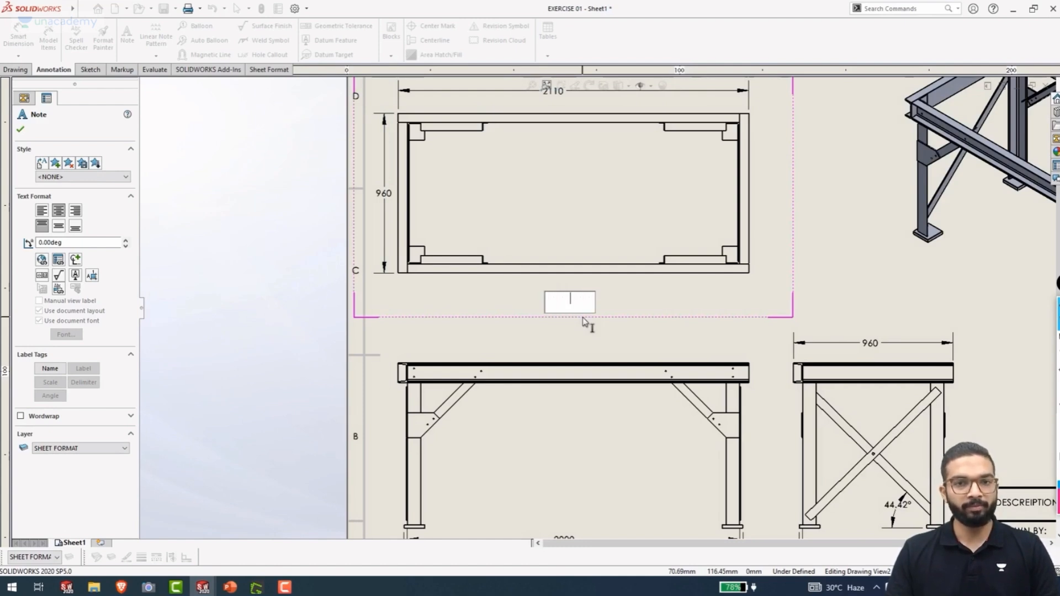
type("TOP")
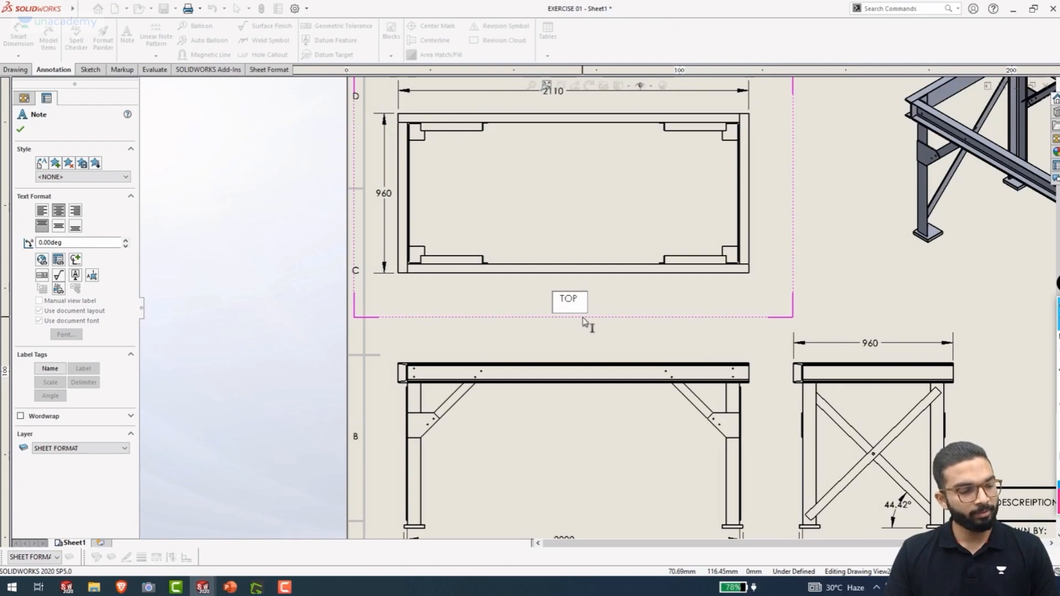
type(" VIEW")
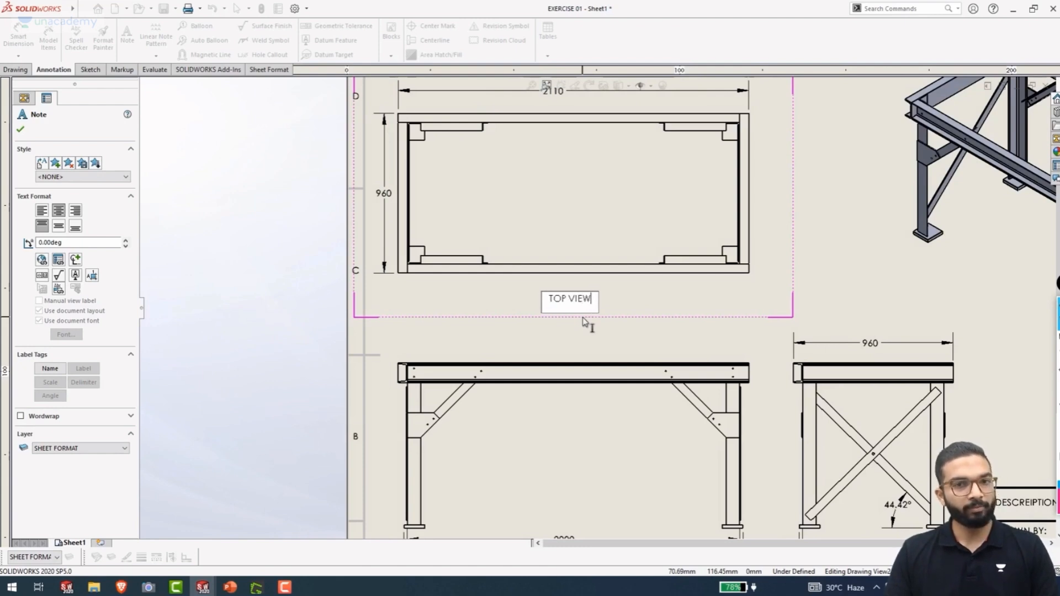
left_click(585, 323)
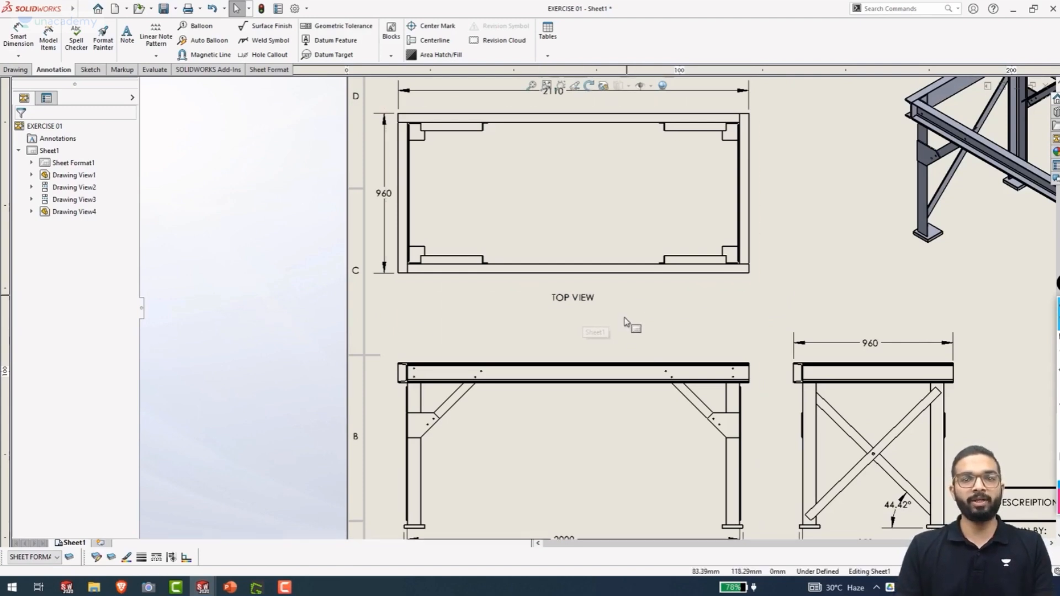
Move the top view slightly down the sheet, closer to the front view
scroll(625, 305, "up", 2)
mouse_move(632, 298)
left_mouse_down()
mouse_move(628, 263)
mouse_move(623, 305)
left_mouse_up()
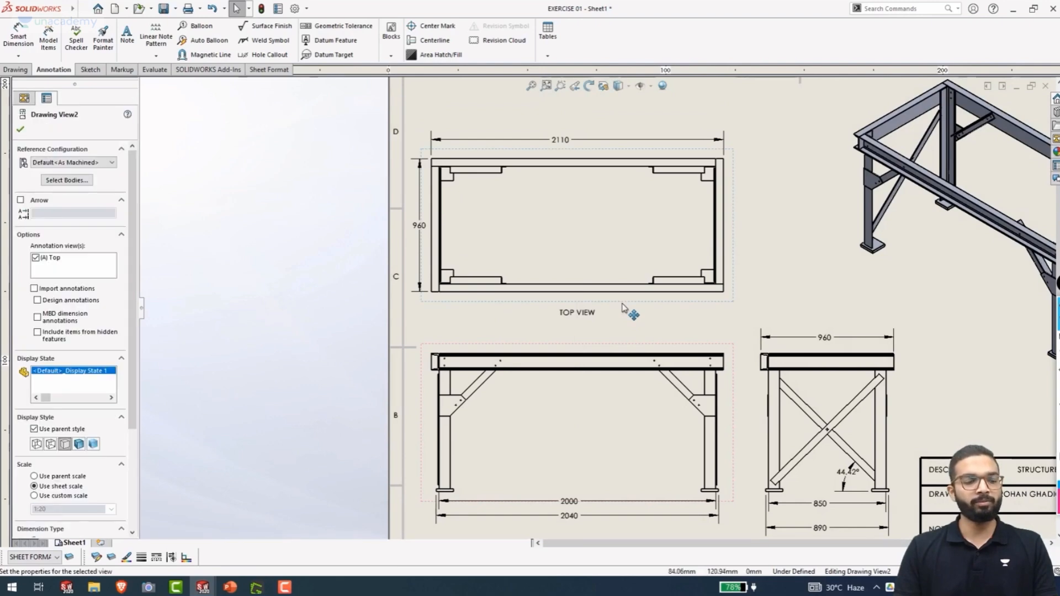
scroll(666, 450, "up", 3)
scroll(617, 450, "down", 2)
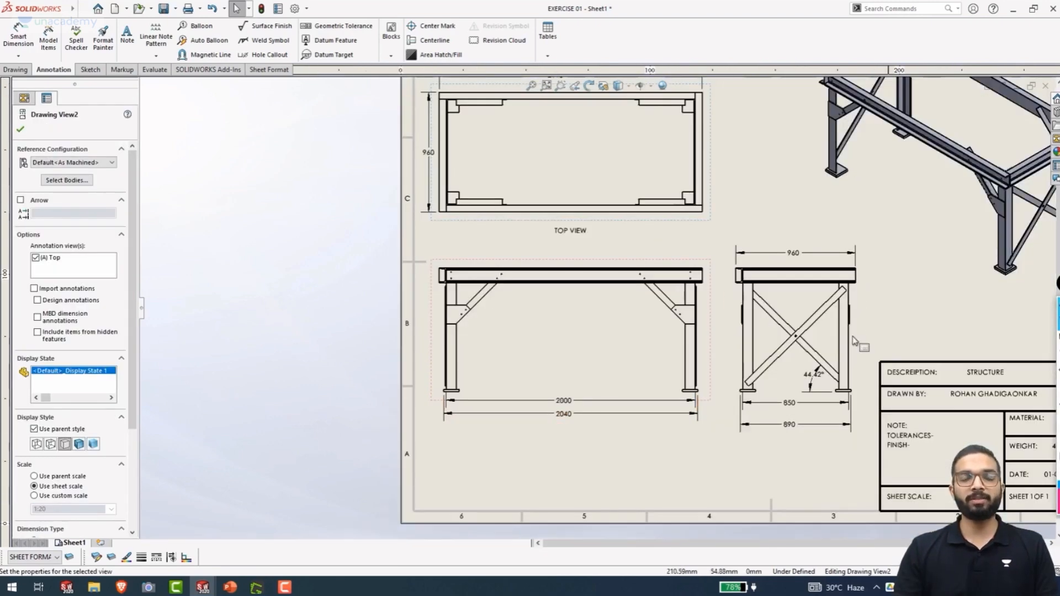
Switch the front view to a custom scale, trying 1:100 and settling on 1:50
left_click(430, 302)
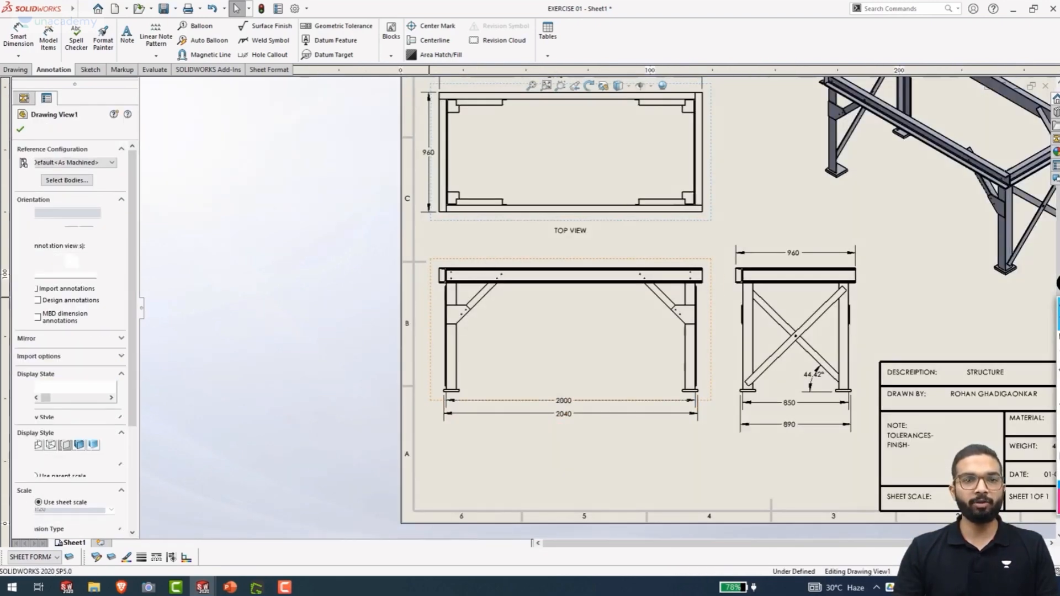
scroll(128, 443, "down", 3)
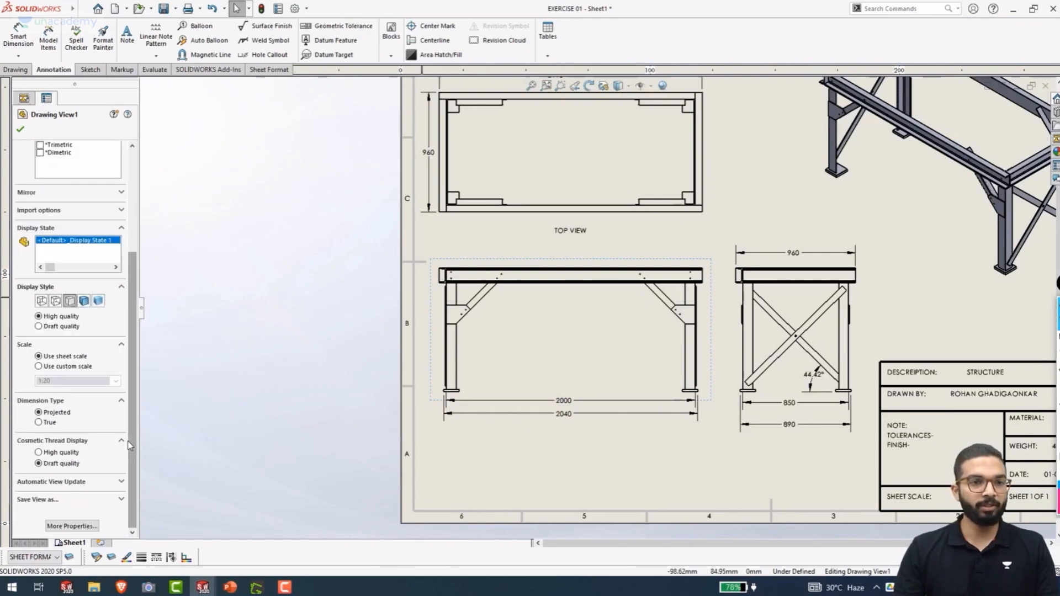
left_click(39, 367)
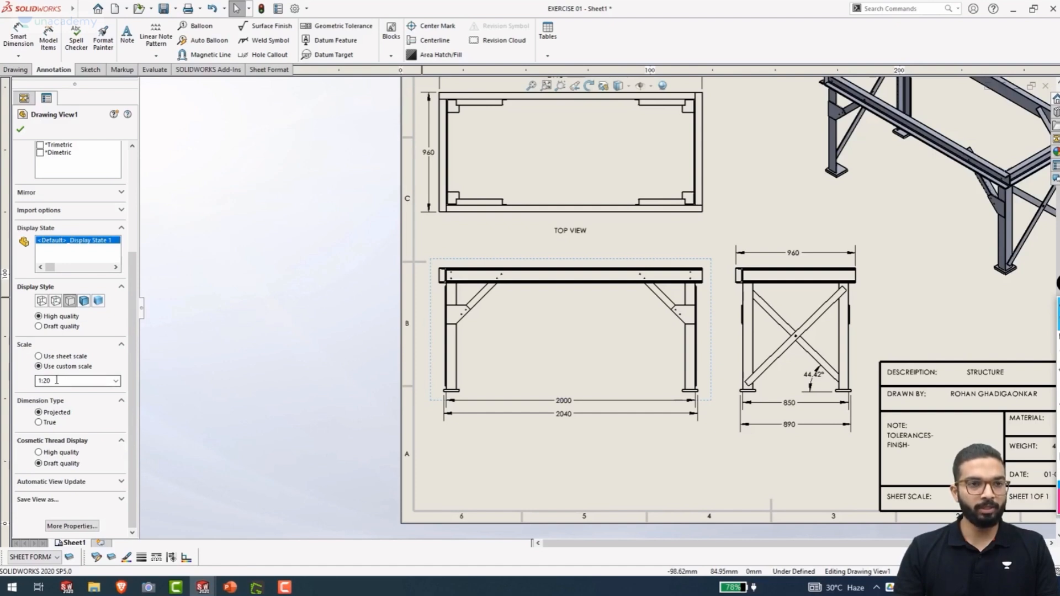
scroll(56, 381, "down", 1)
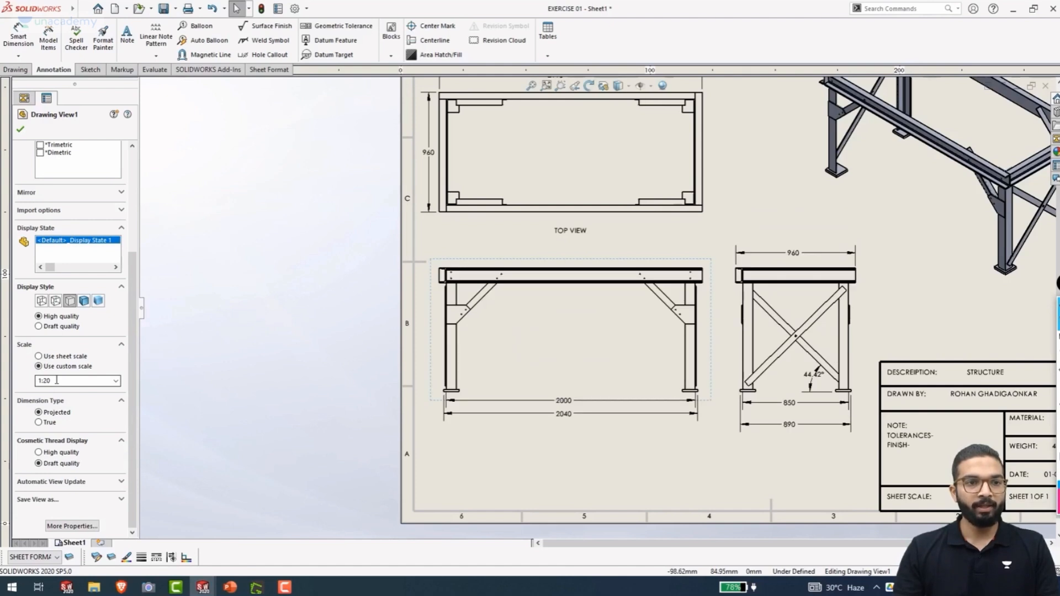
scroll(56, 380, "down", 1)
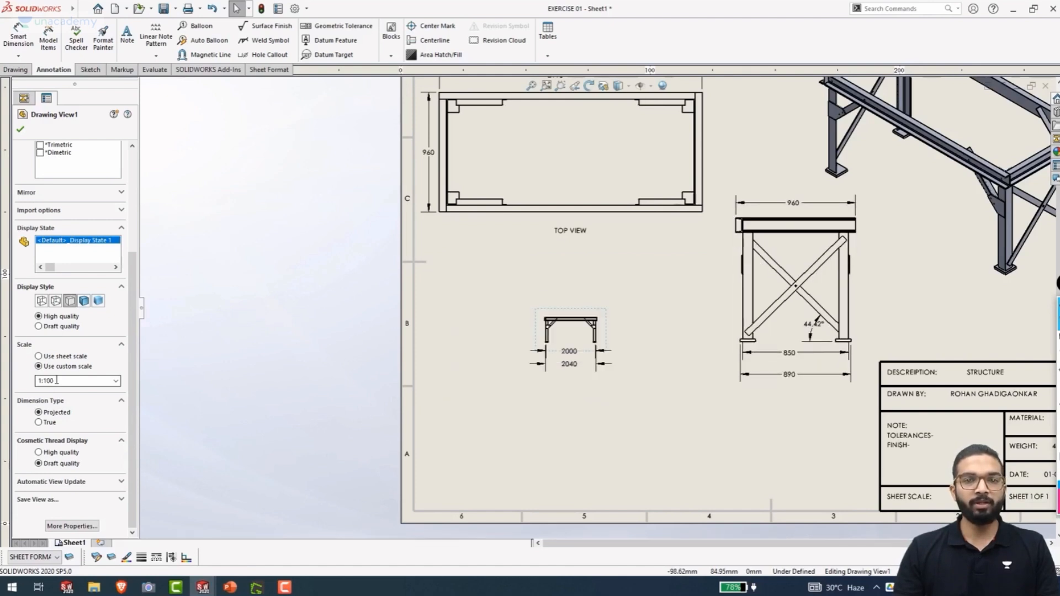
scroll(56, 380, "up", 1)
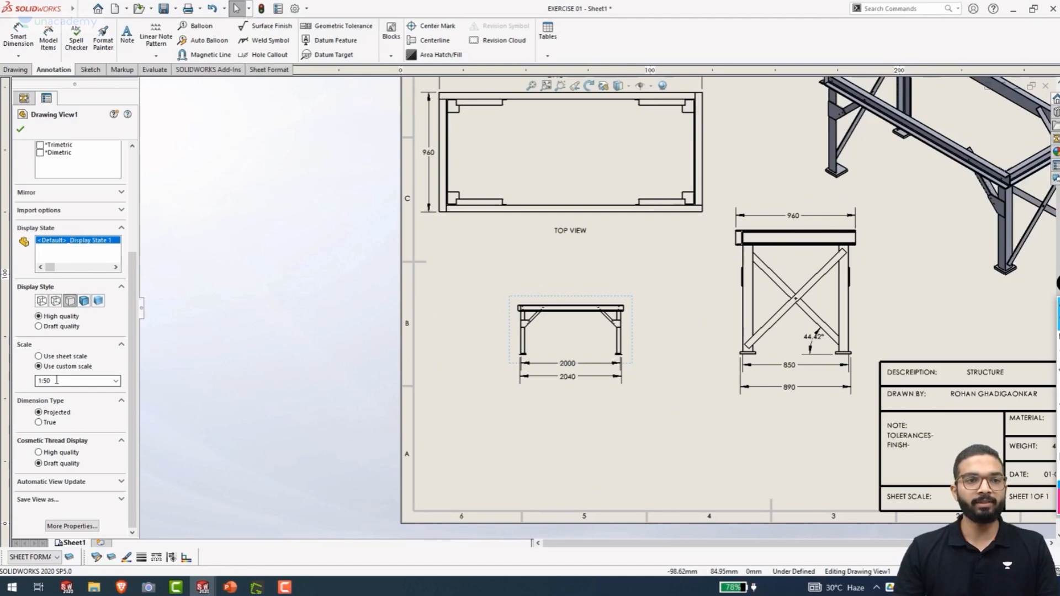
left_click(116, 380)
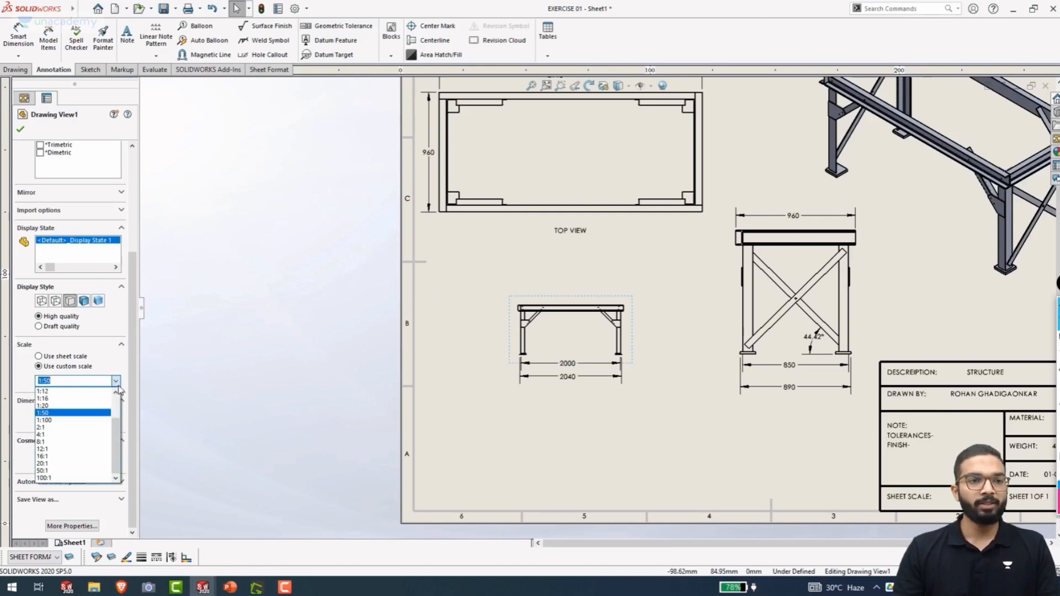
left_click(57, 416)
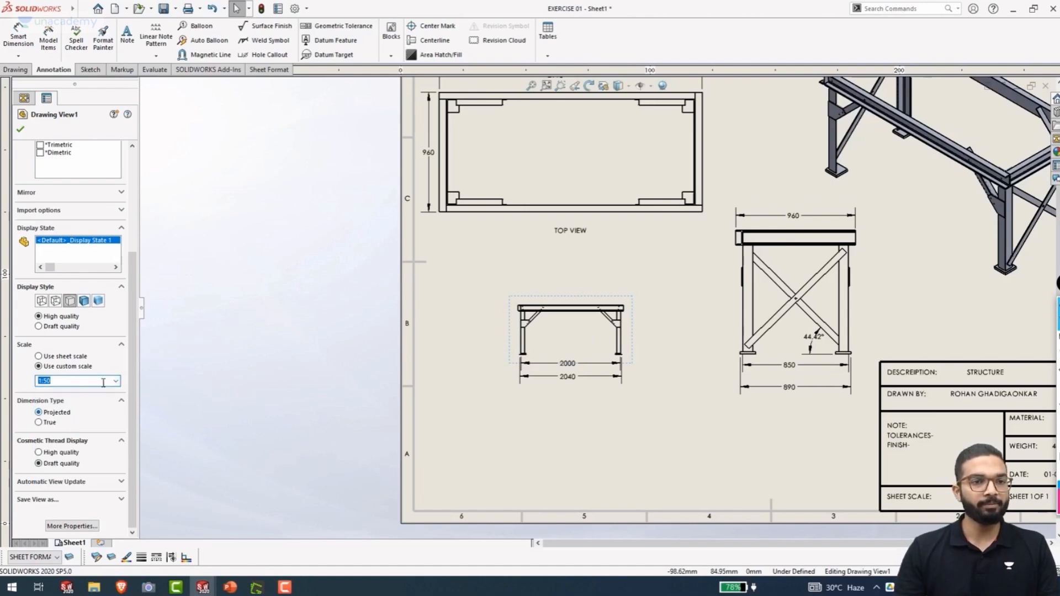
Set the front view's custom scale to 1:25
left_click(74, 380)
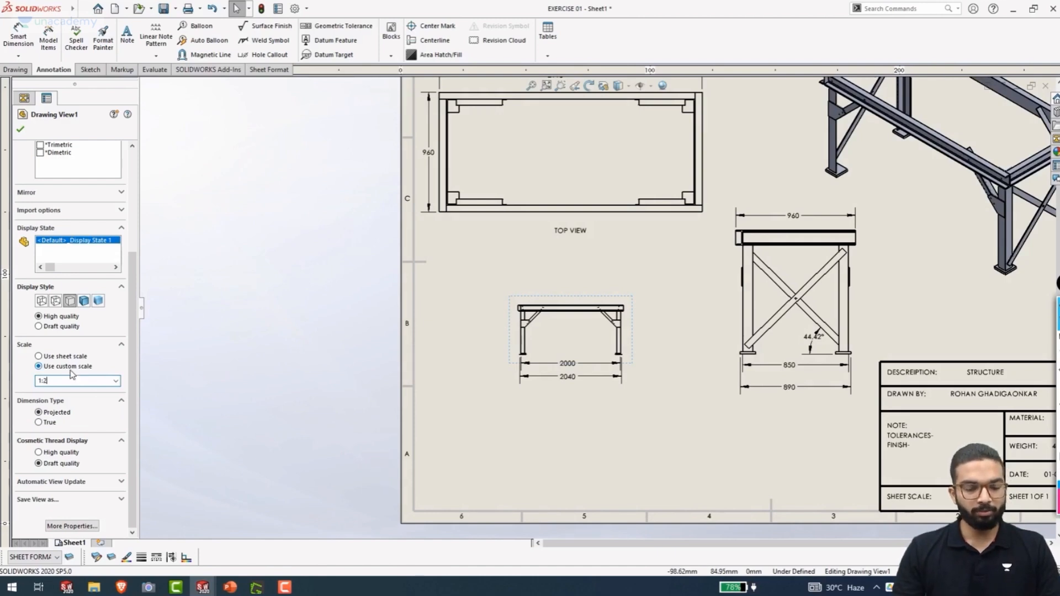
type("25")
key("Return")
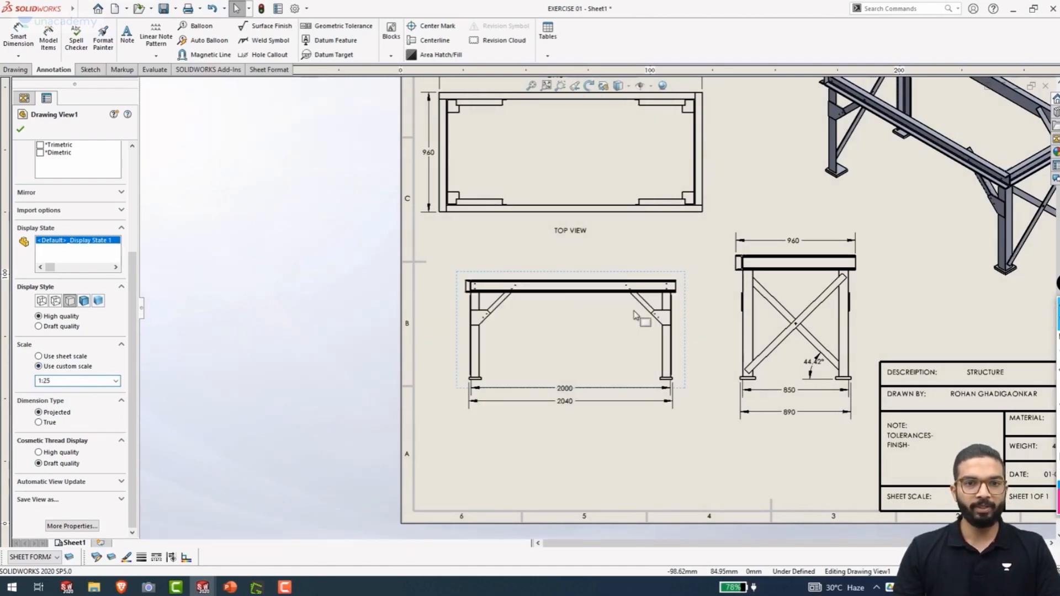
left_click(20, 131)
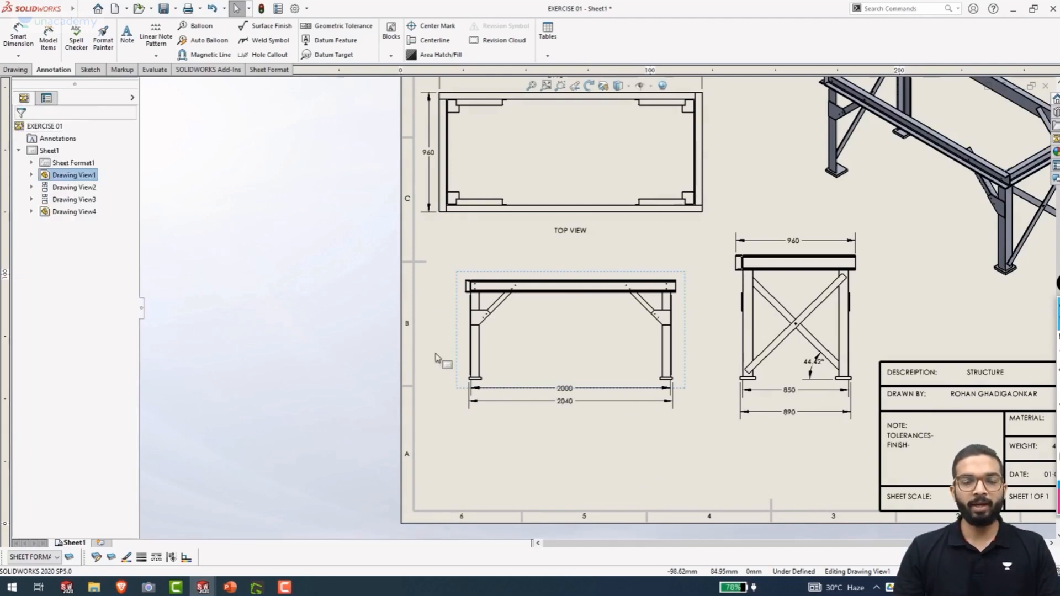
Add a view label to the front view and place it below the 2040 dimension
left_click(455, 364)
right_click(455, 365)
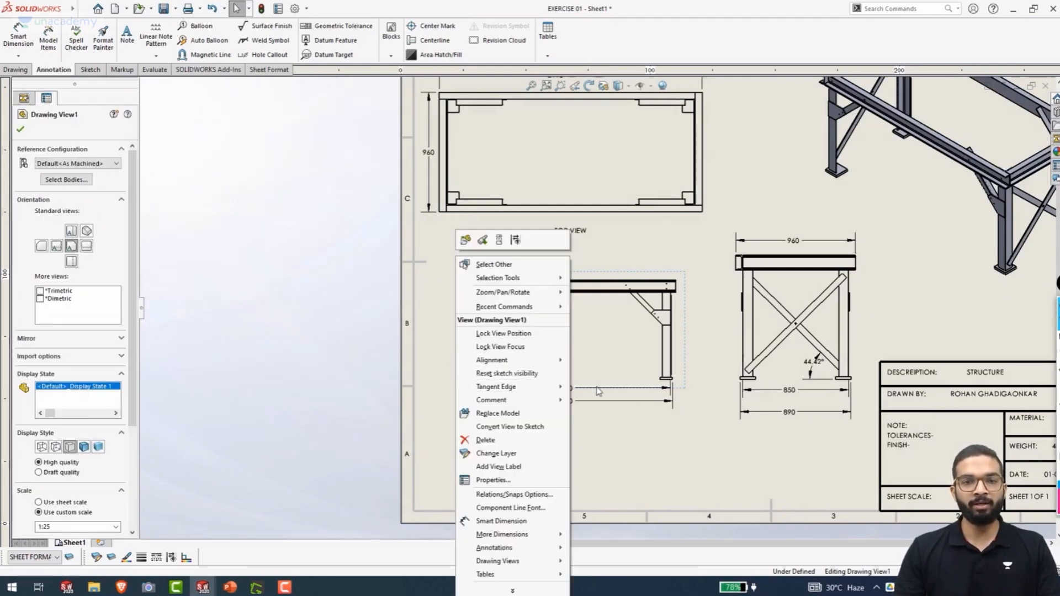
left_click(536, 471)
scroll(575, 428, "down", 3)
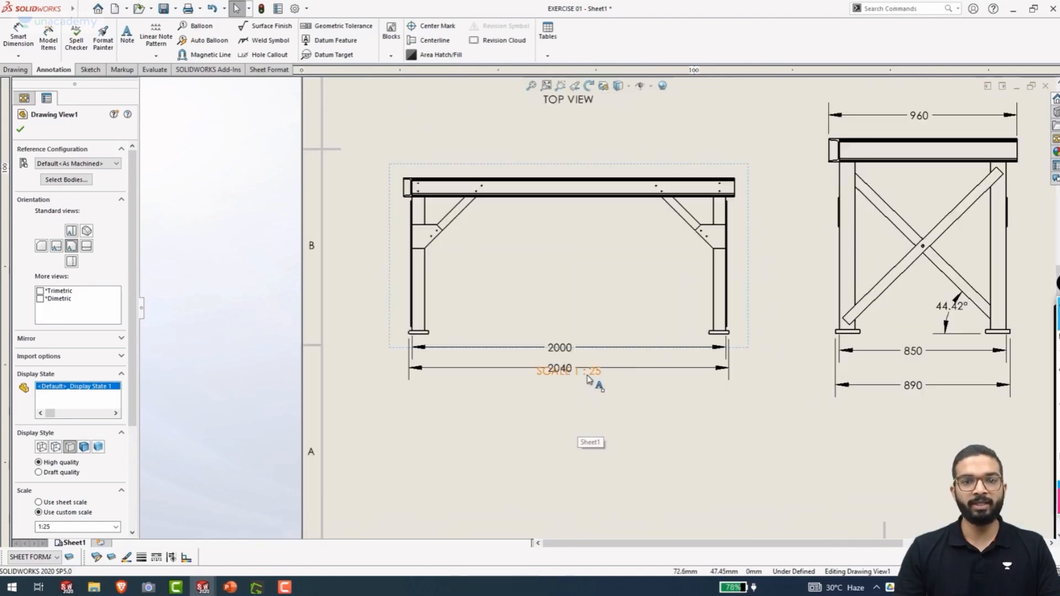
left_click_drag(585, 398, 585, 400)
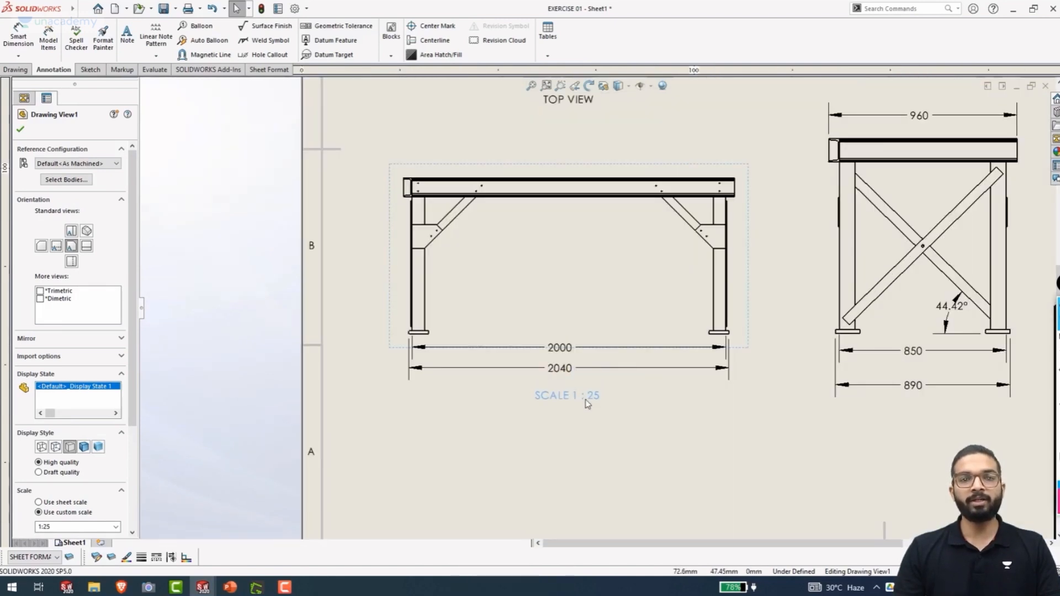
Replace the text of the front view's label with FRONT VIEW
left_click(587, 402)
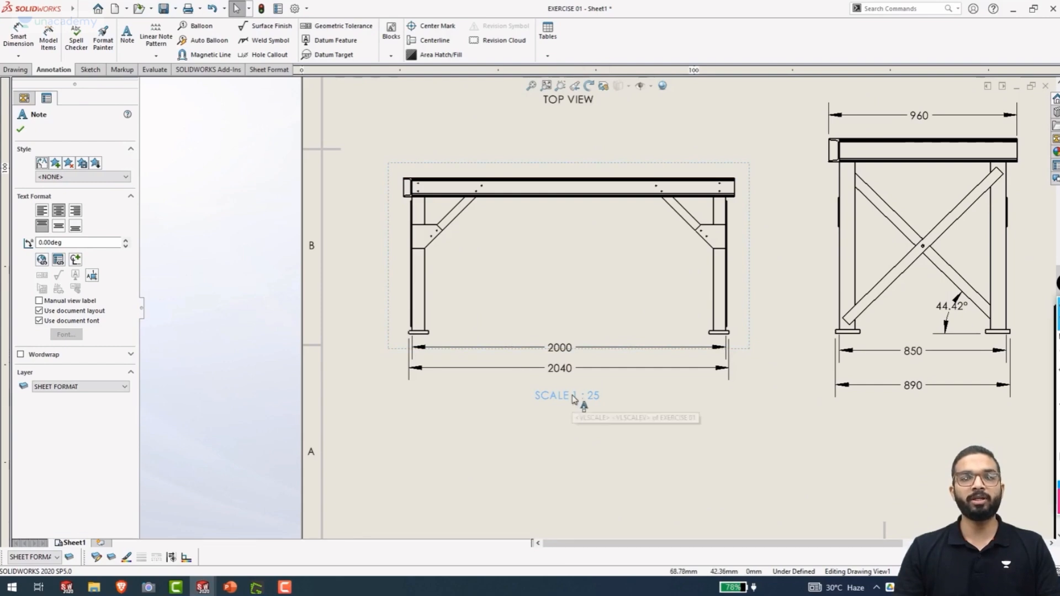
double_click(574, 399)
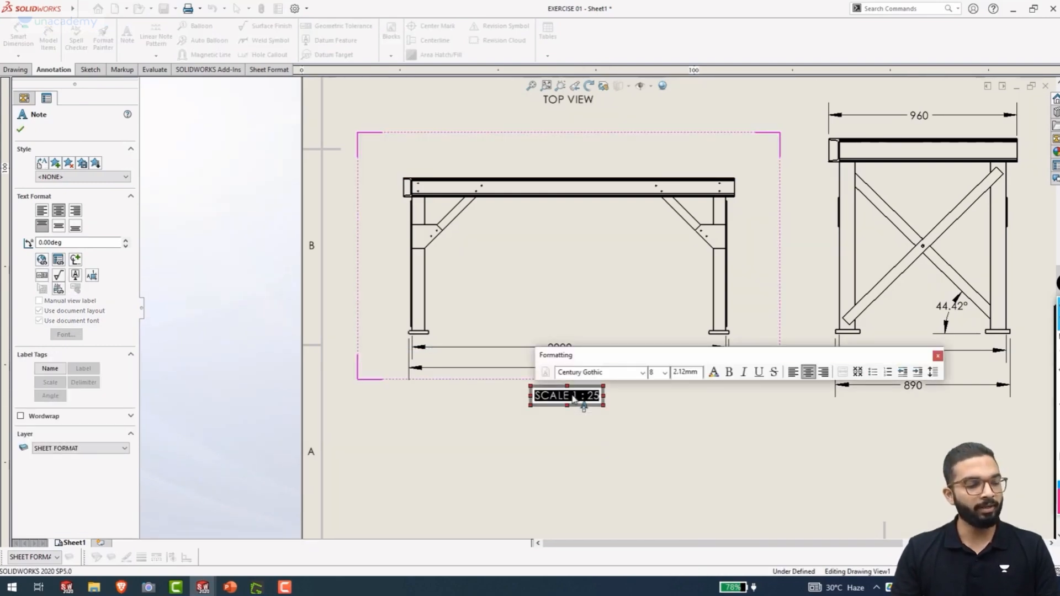
type("FRONT VIE")
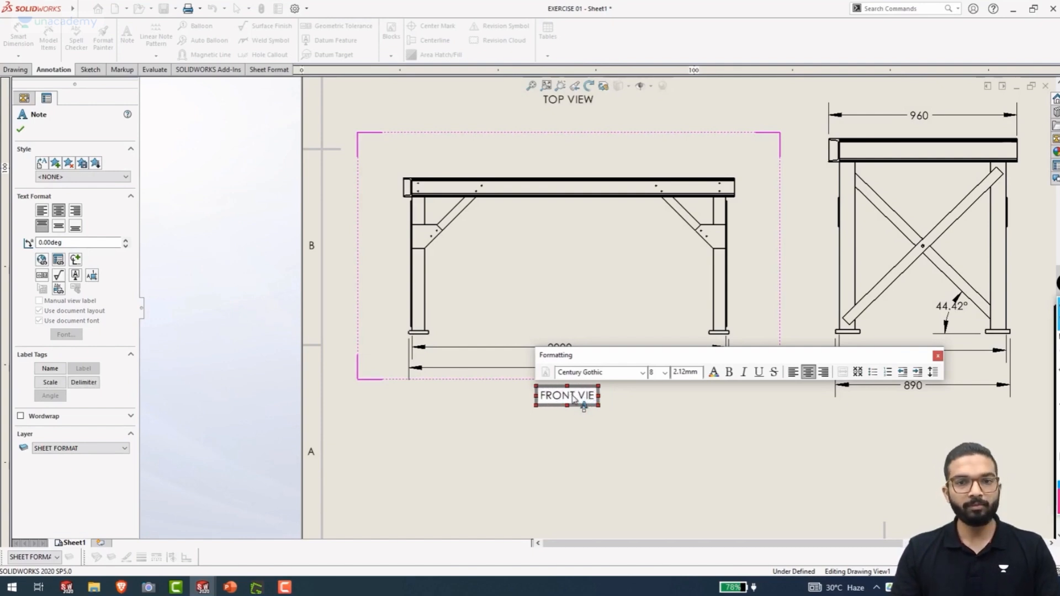
type("W")
key("Escape")
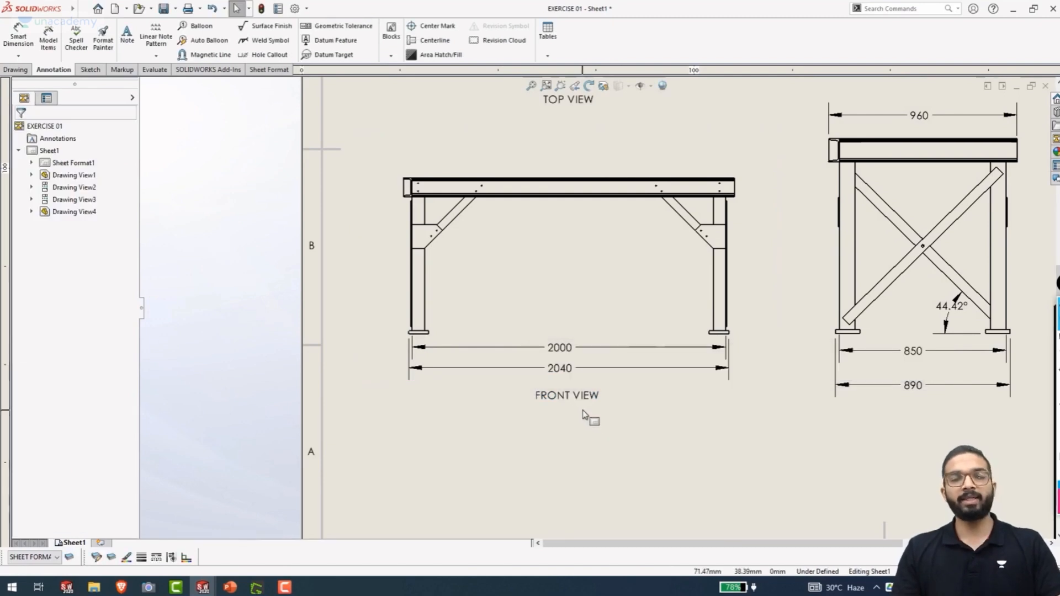
Return the front view to the sheet scale and move it slightly up toward the top view
left_click(394, 280)
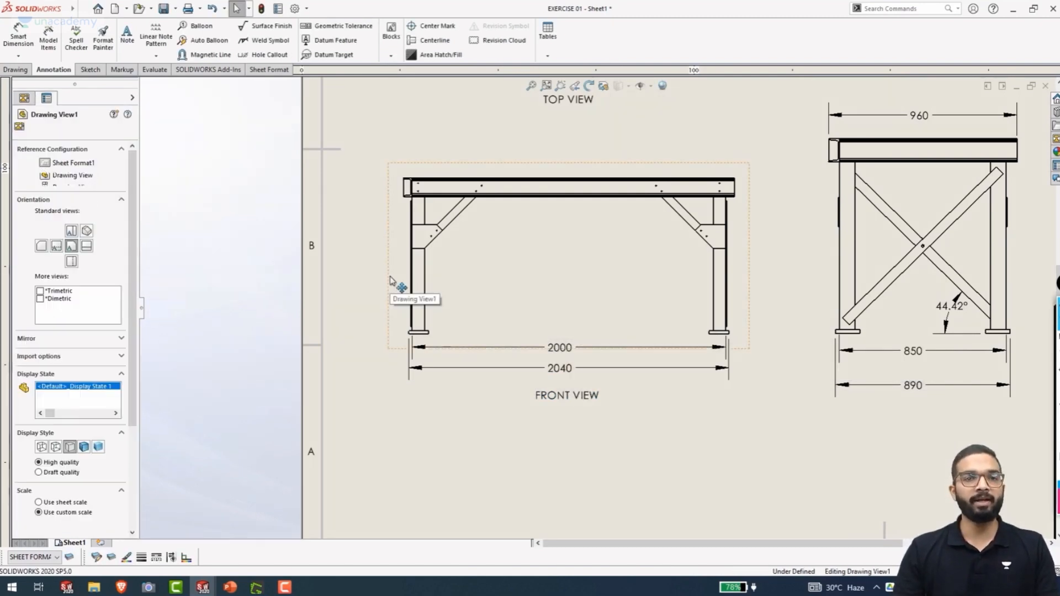
scroll(71, 478, "down", 3)
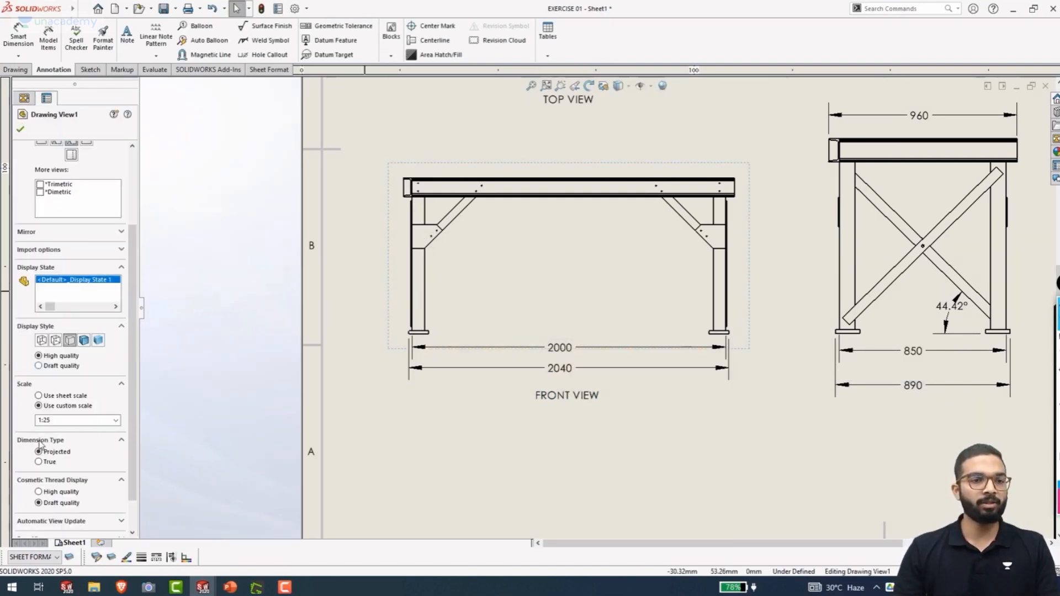
left_click(38, 396)
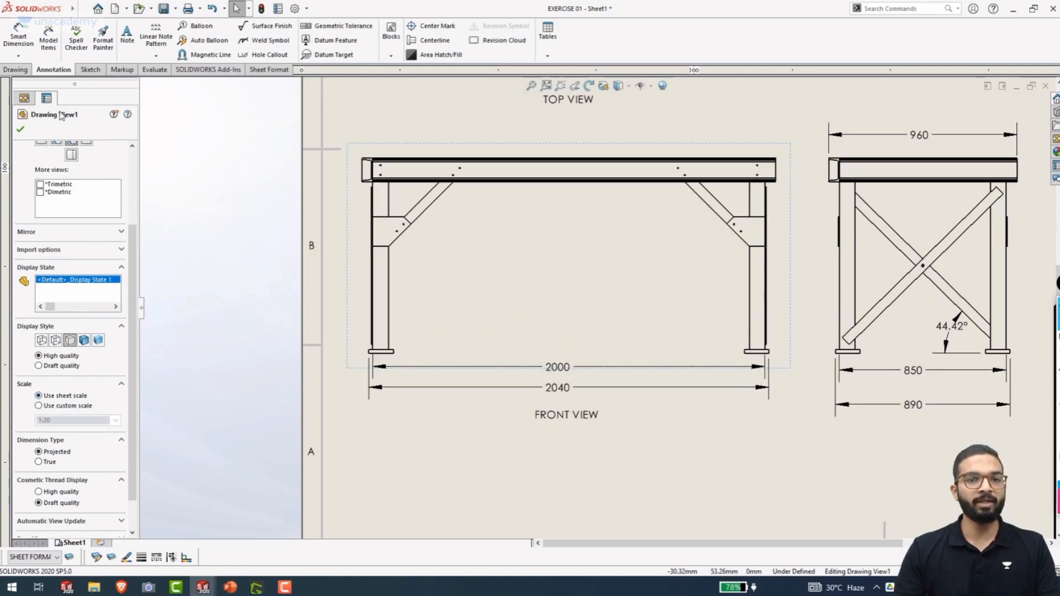
left_click(23, 133)
scroll(607, 331, "up", 2)
left_click_drag(576, 199, 576, 192)
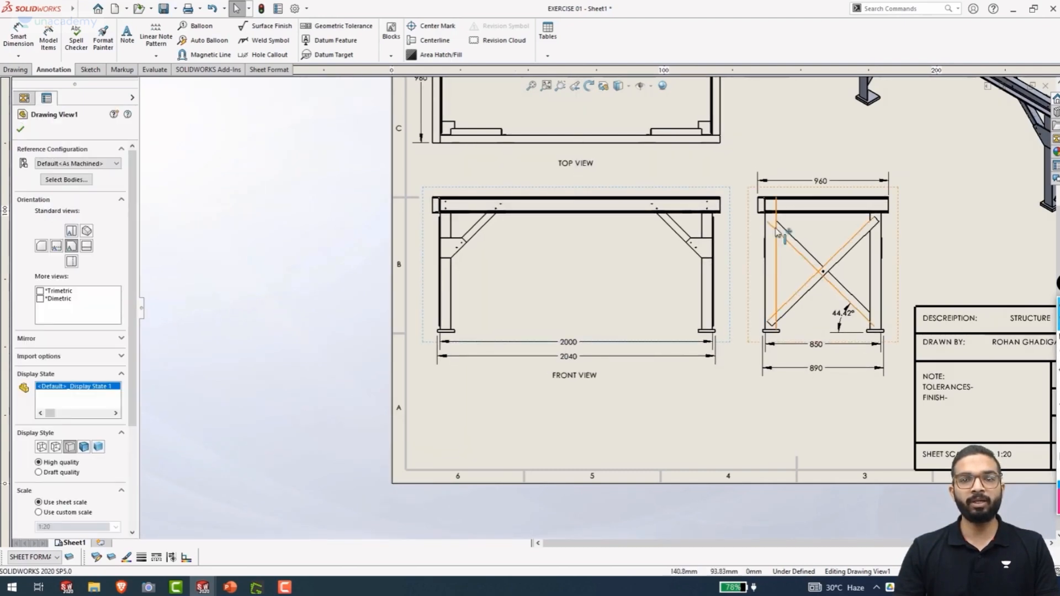
Add a view label to the side view and place it below the 890 dimension
right_click(751, 235)
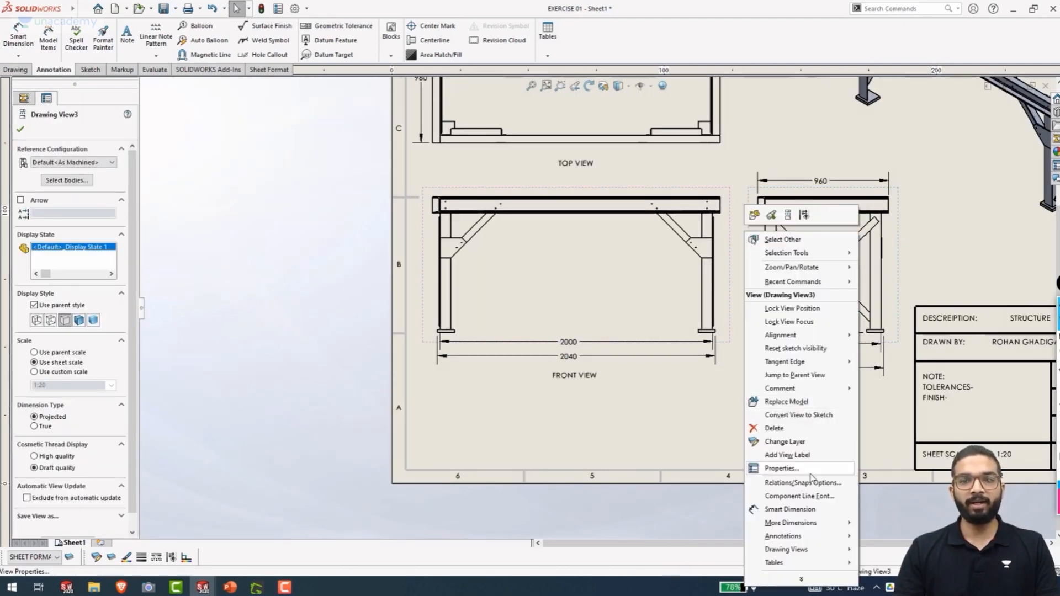
left_click(805, 458)
right_click(750, 243)
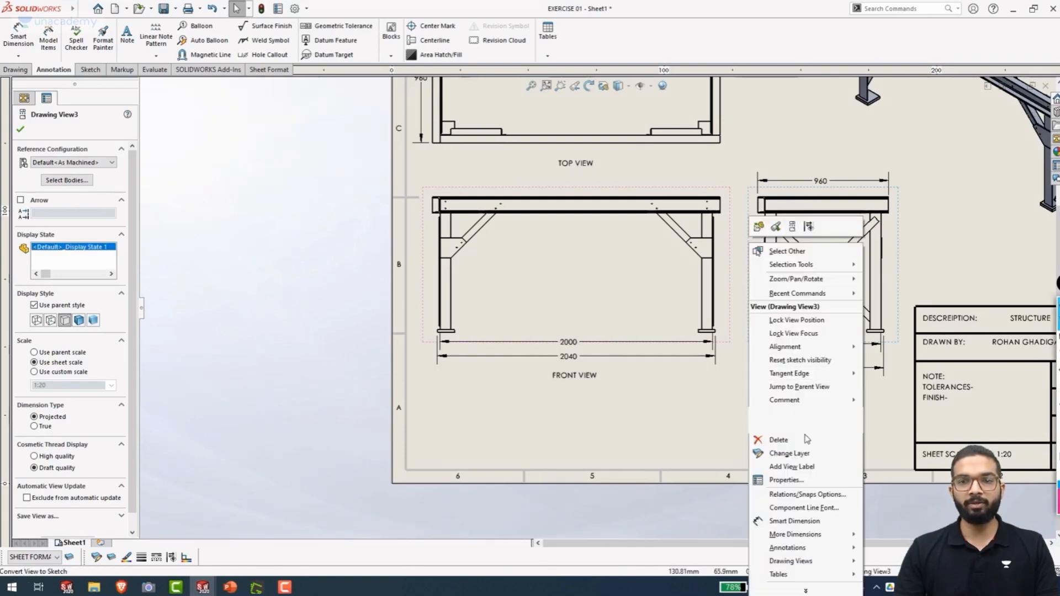
left_click(807, 467)
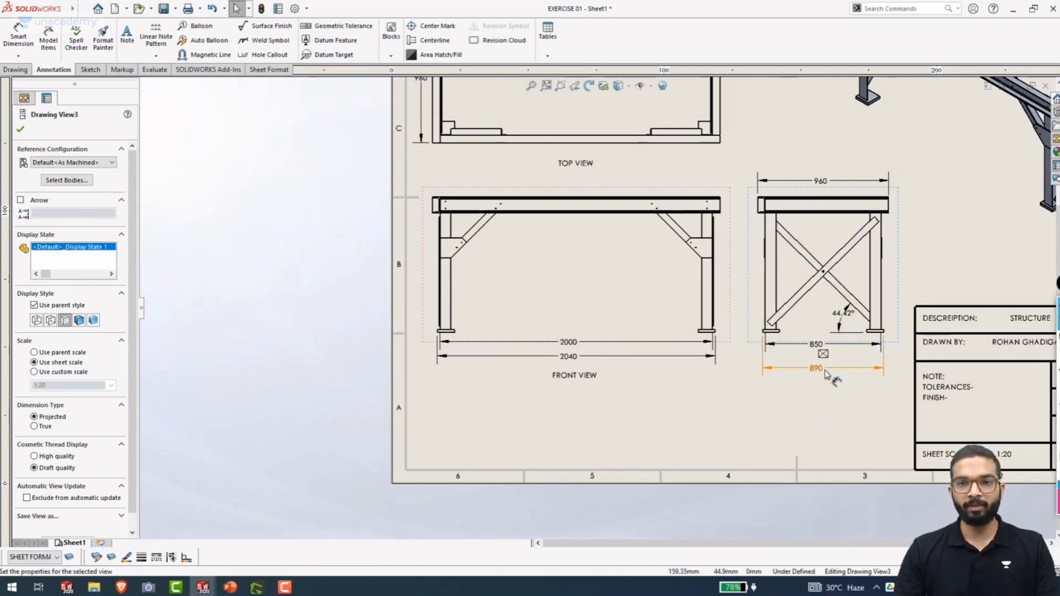
left_click_drag(825, 355, 828, 405)
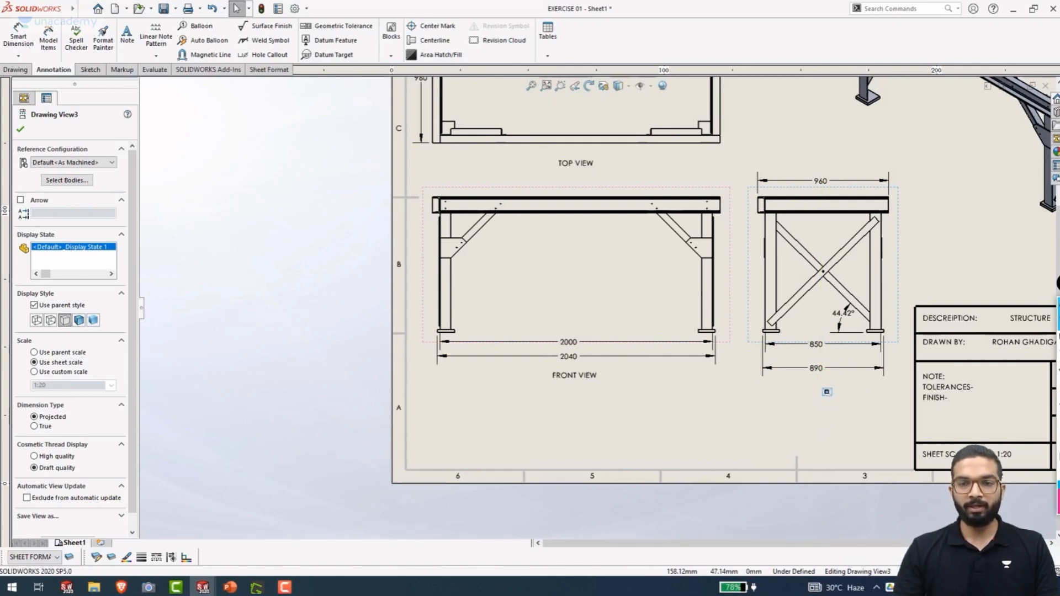
Set the text of the side view's label to SIDE VIEW
double_click(827, 394)
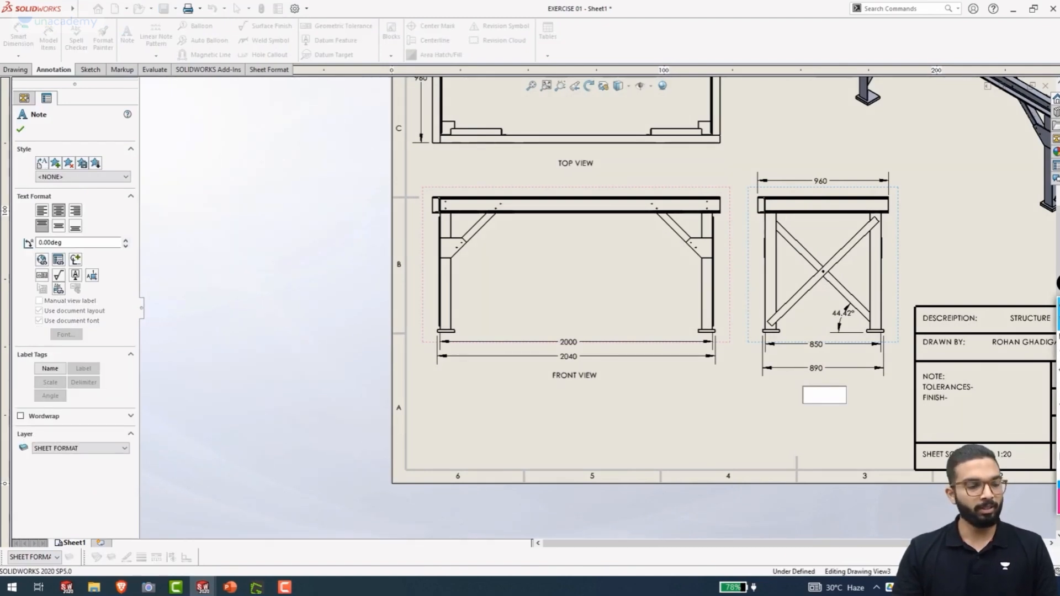
type("SIDE VIEW")
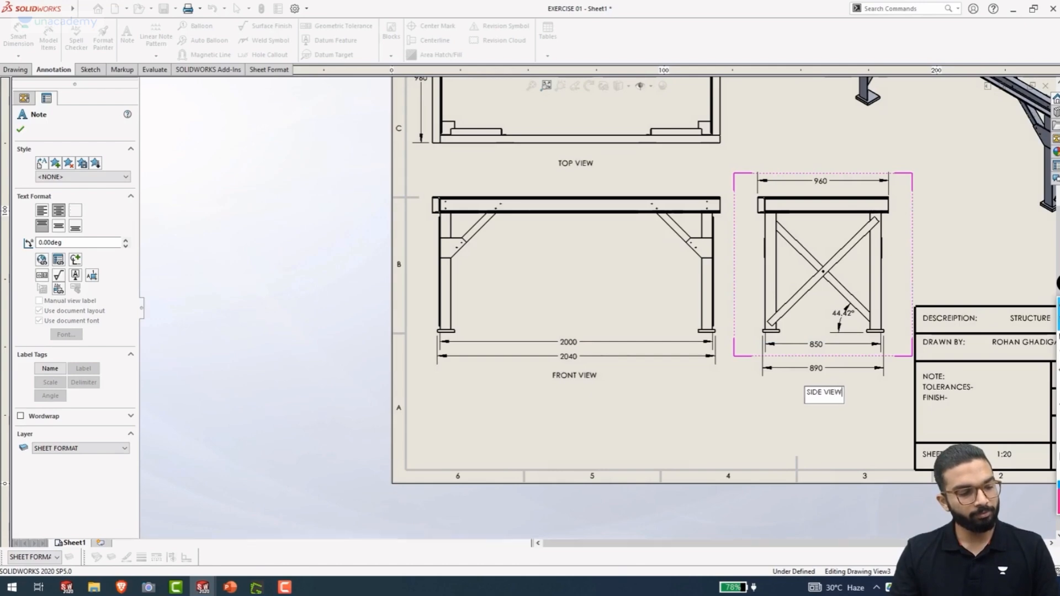
key("Escape")
Add a view label to the isometric view and place it below the view
scroll(830, 342, "up", 3)
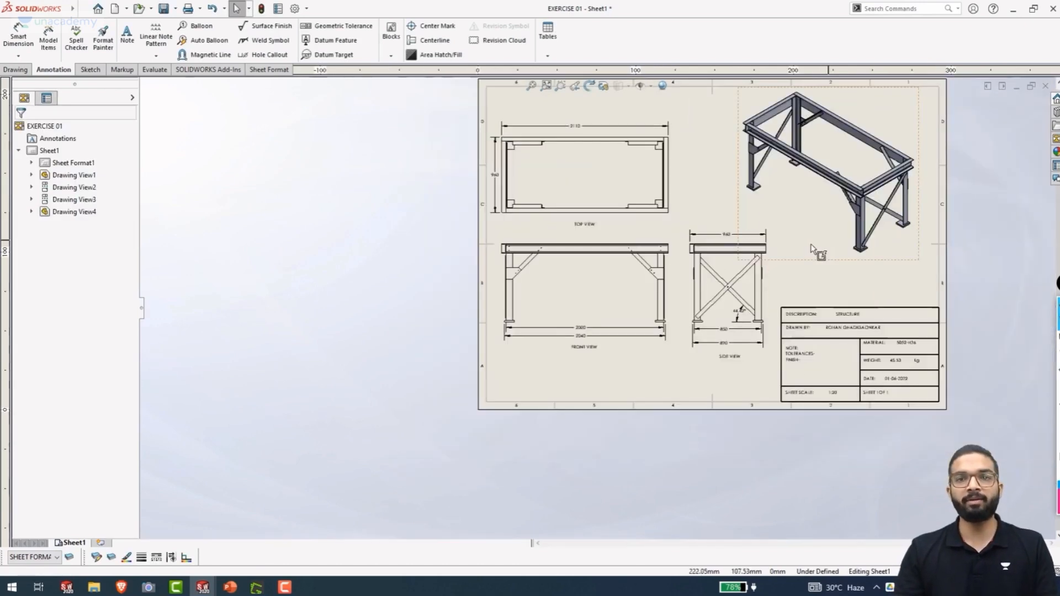
scroll(795, 239, "down", 2)
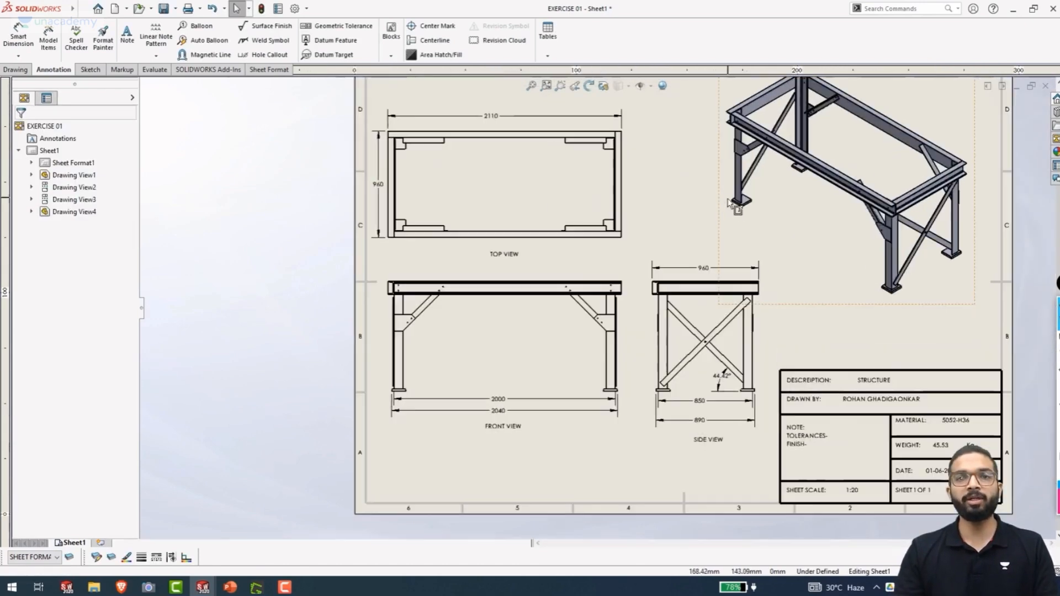
left_click(838, 305)
right_click(838, 306)
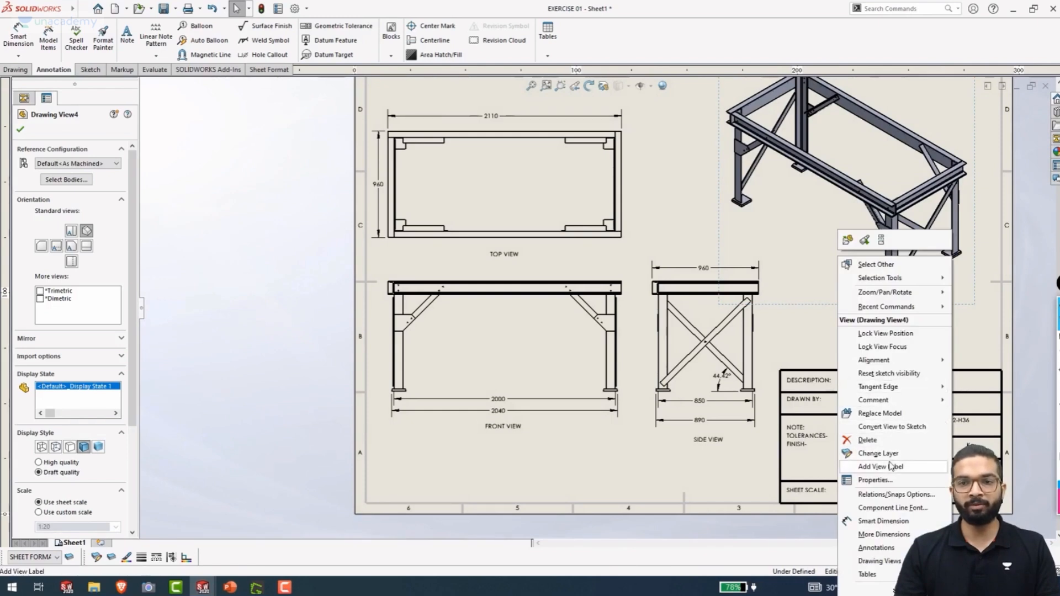
left_click(875, 343)
right_click(874, 344)
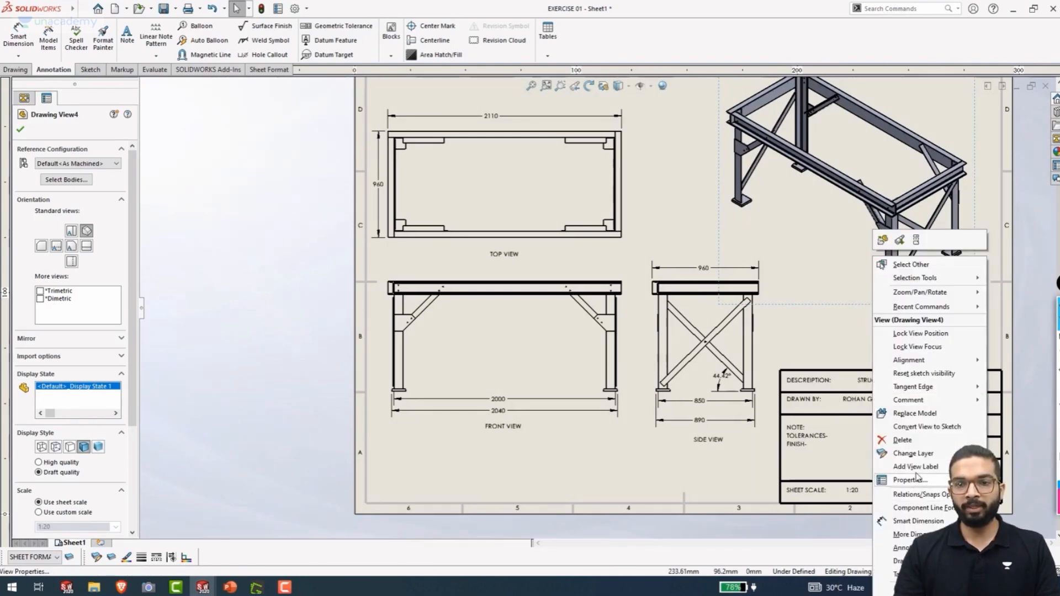
left_click(897, 476)
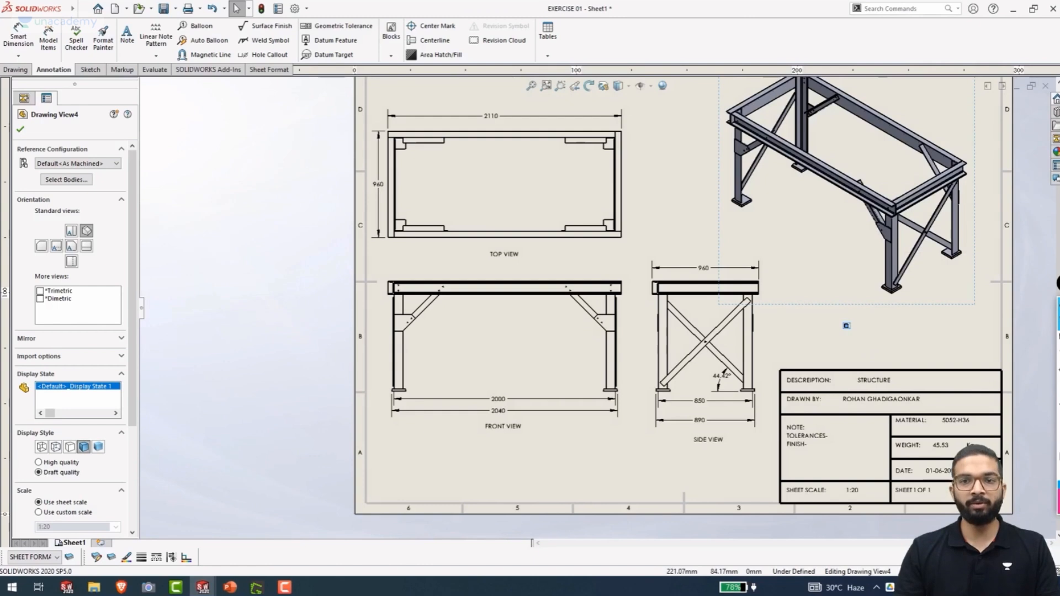
Set the text of the isometric view's label to ISOMETRIC VIEW
left_click(846, 326)
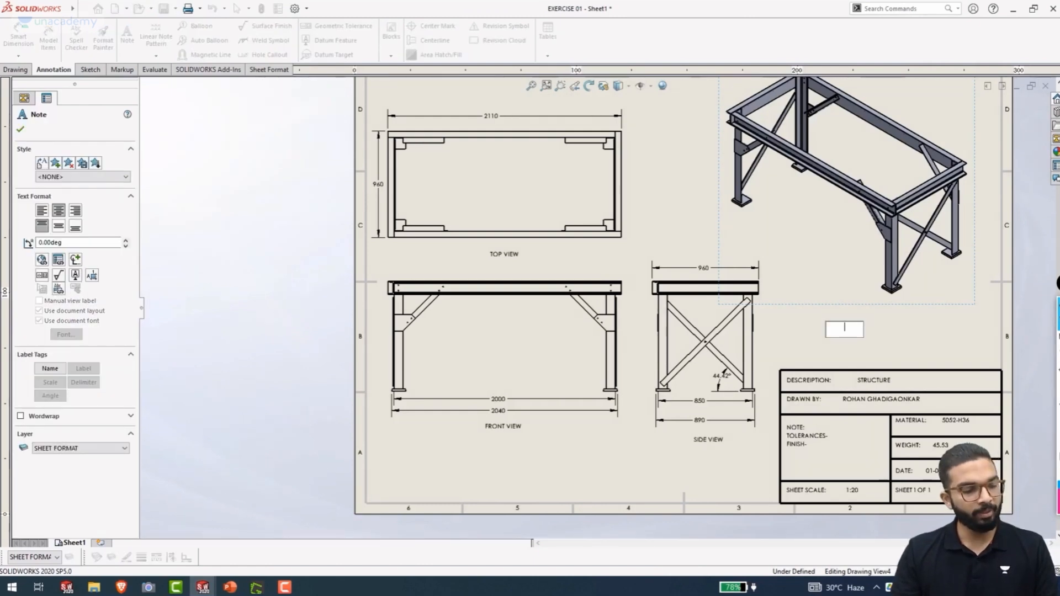
type("ISOME")
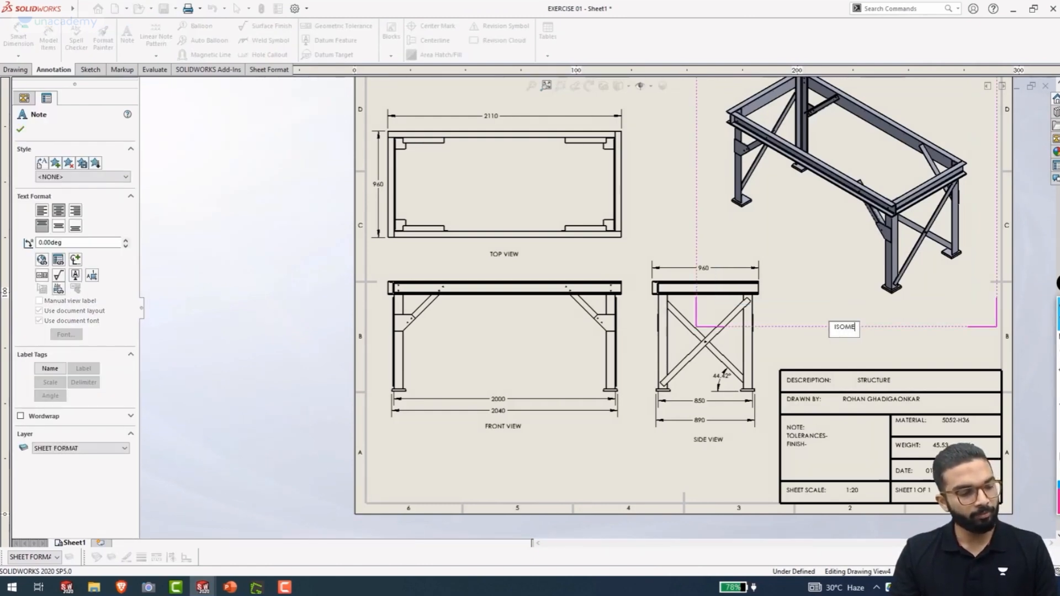
type("TRIC VIEW")
key("Escape")
key("Escape")
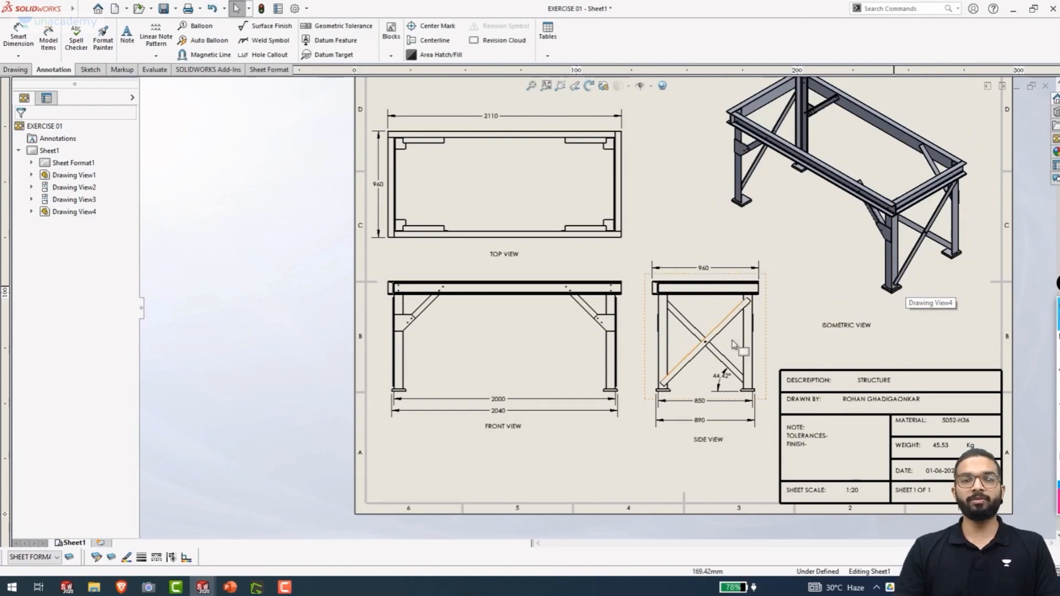
key("f")
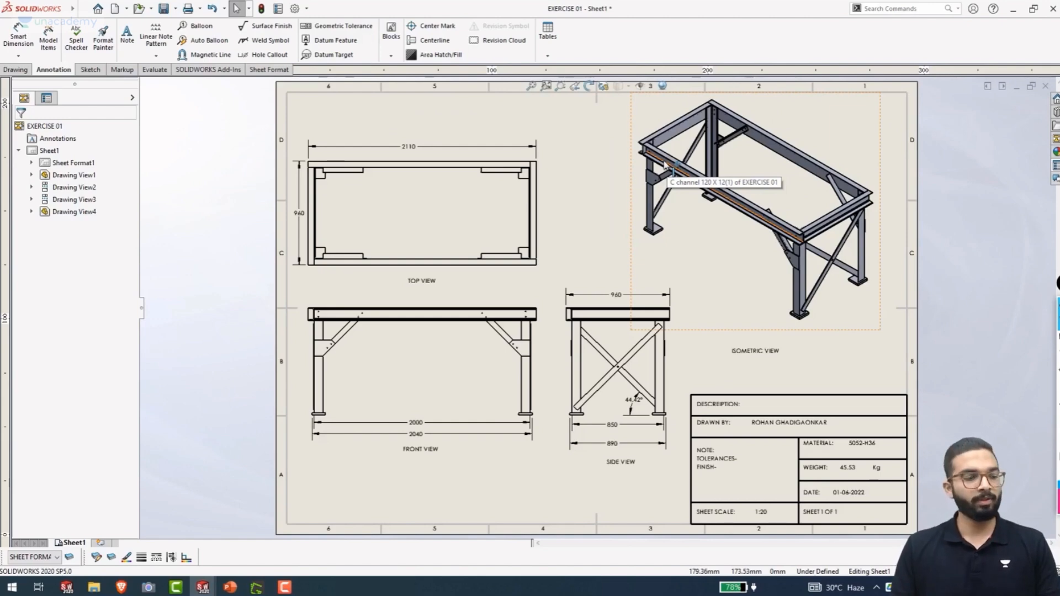
Switch to the EXERCISE 01 part, expand its cut list and open the properties of the first C channel item
key("ctrl+Tab")
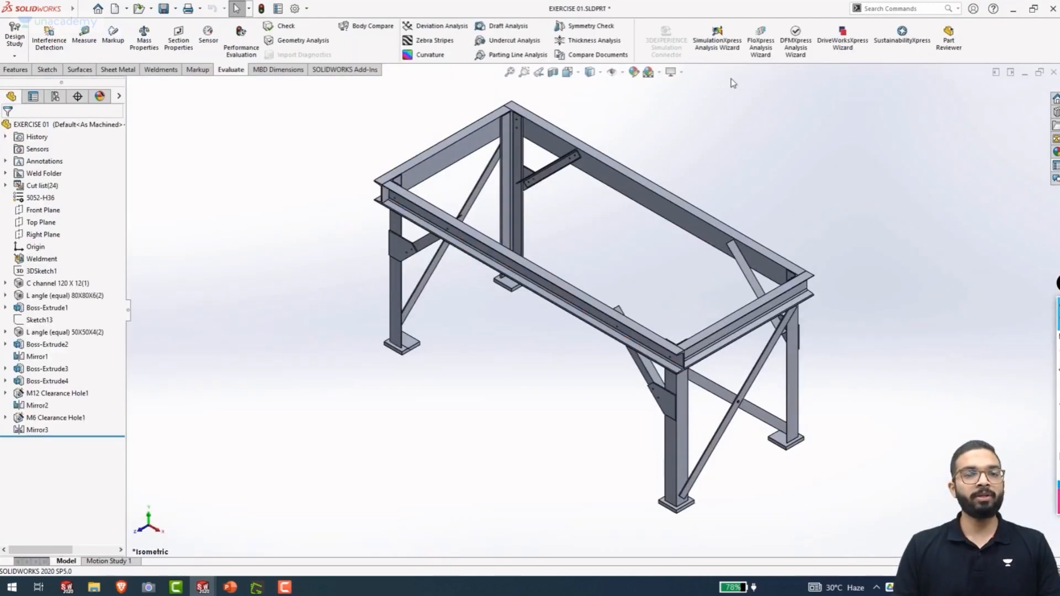
right_click(34, 188)
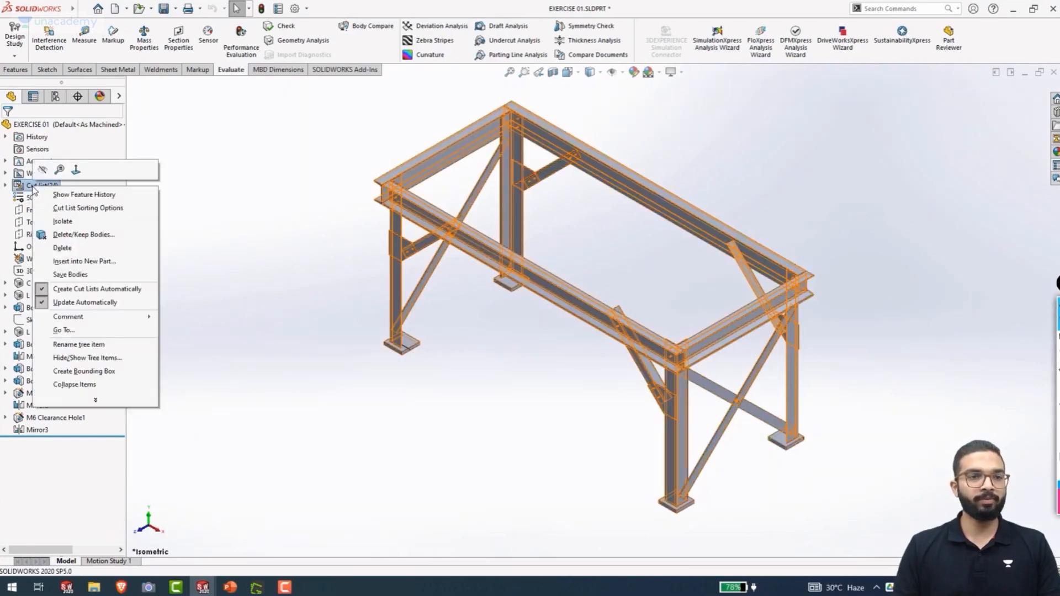
left_click(5, 187)
right_click(52, 199)
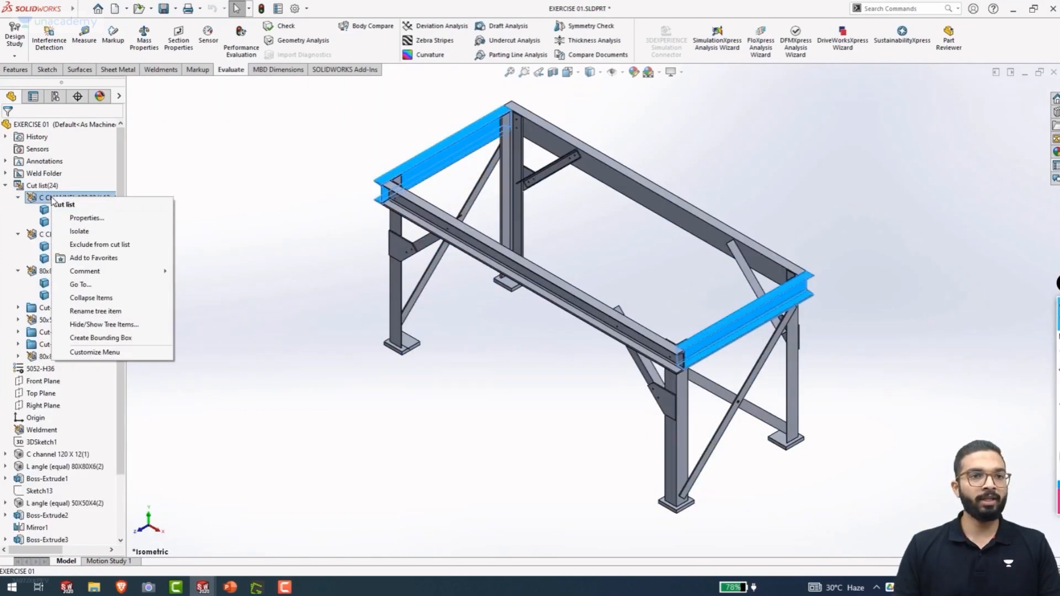
left_click(78, 218)
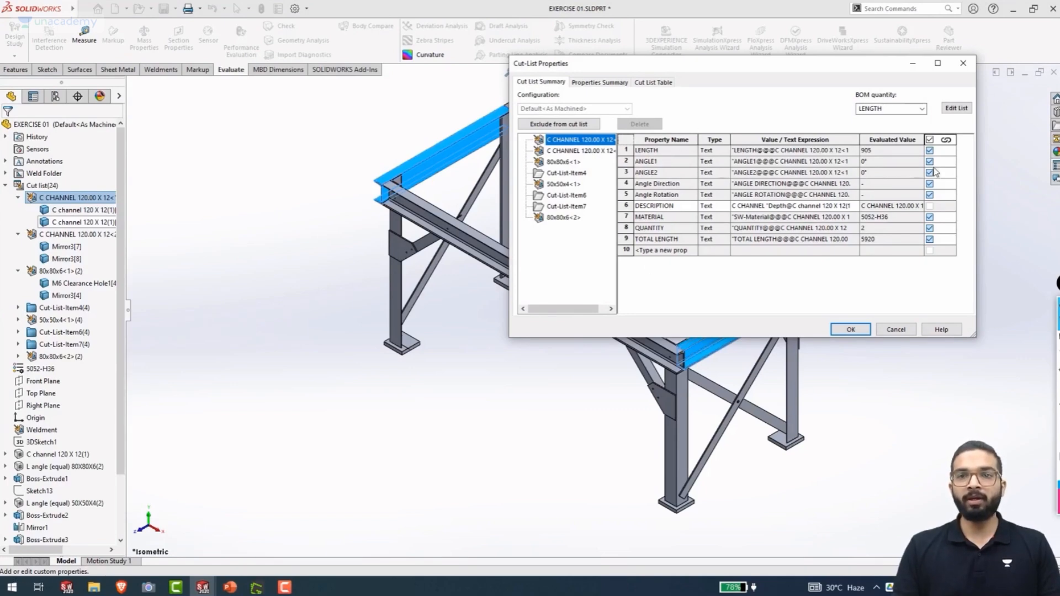
Place the cut-list properties dialog clear of the frame and review the properties of both C channel items
left_click_drag(723, 66, 826, 41)
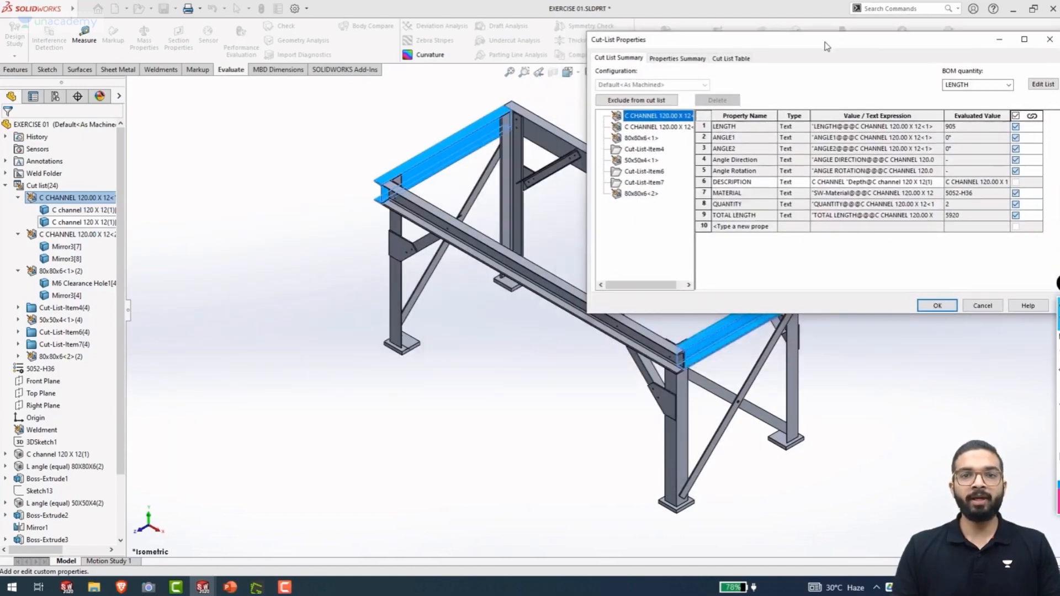
middle_click_drag(405, 269, 145, 358, "ctrl")
scroll(167, 347, "down", 2)
scroll(235, 352, "up", 2)
middle_click_drag(273, 348, 100, 361, "ctrl")
left_click_drag(761, 44, 734, 15)
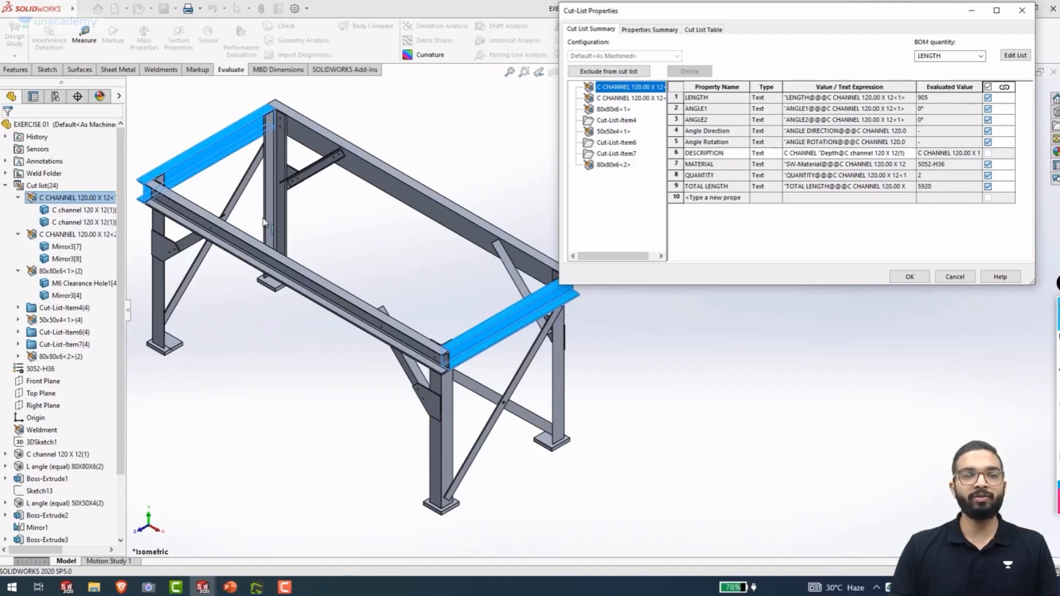
left_click(624, 98)
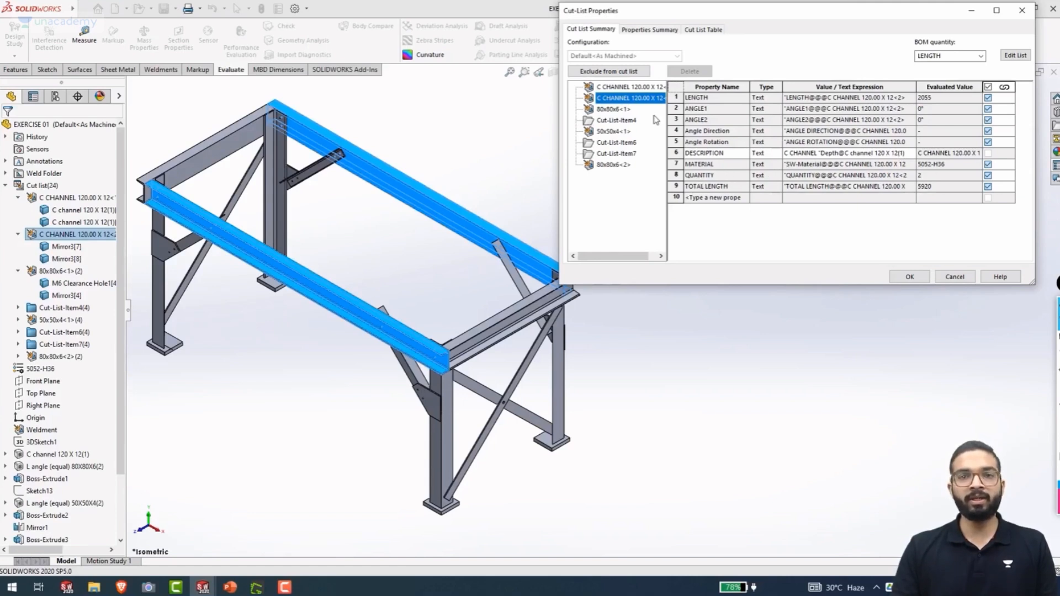
Compare the properties and highlighted legs of the two 80x80x6 cut-list items
left_click(613, 110)
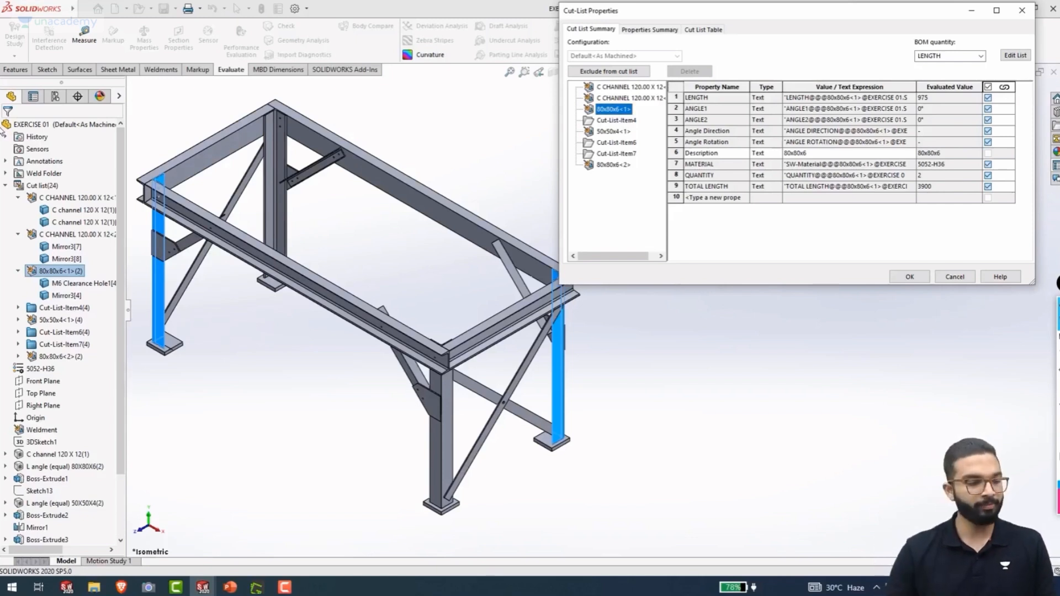
left_click_drag(142, 317, 161, 313)
left_click_drag(546, 386, 574, 378)
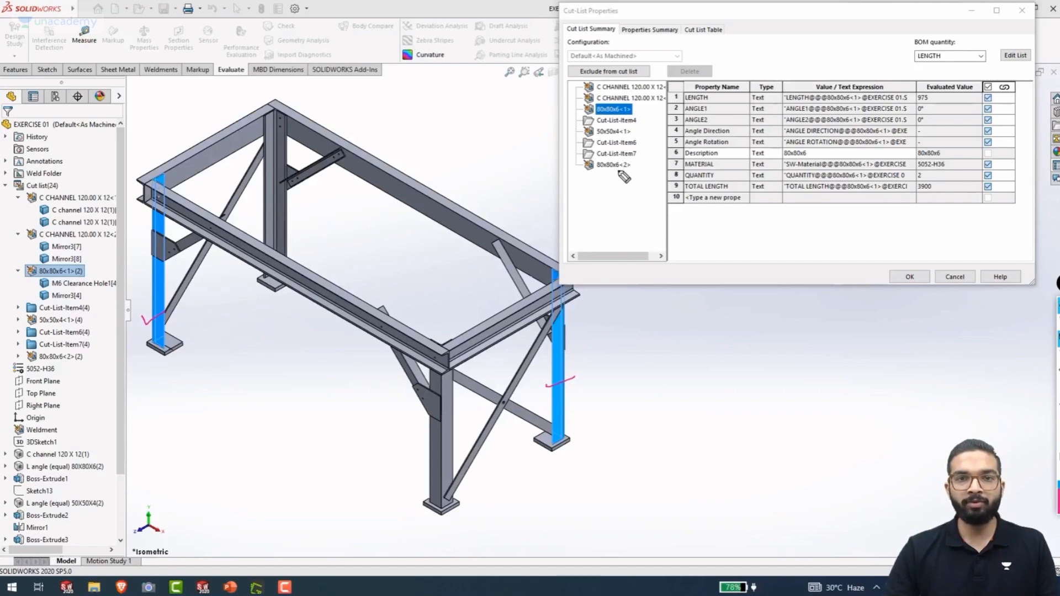
left_click(613, 165)
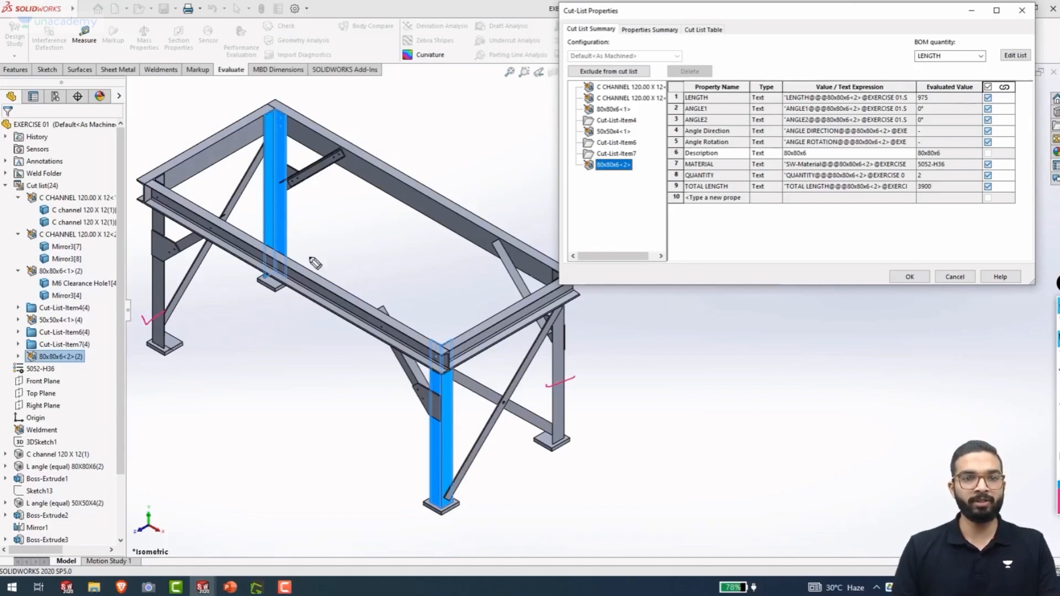
left_click_drag(280, 116, 281, 122)
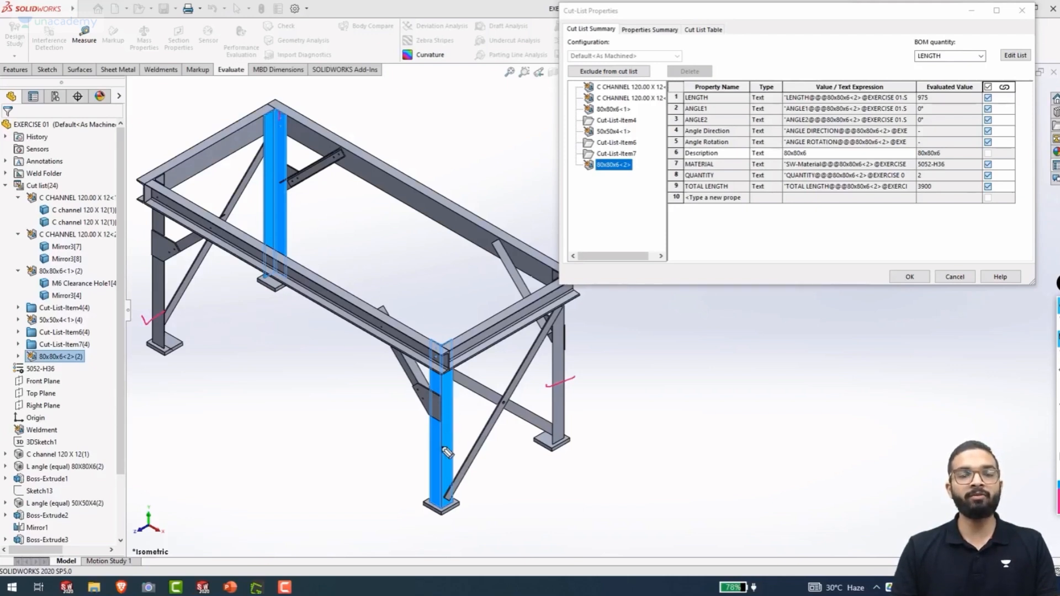
mouse_move(421, 459)
left_mouse_down()
mouse_move(420, 474)
mouse_move(439, 482)
left_mouse_up()
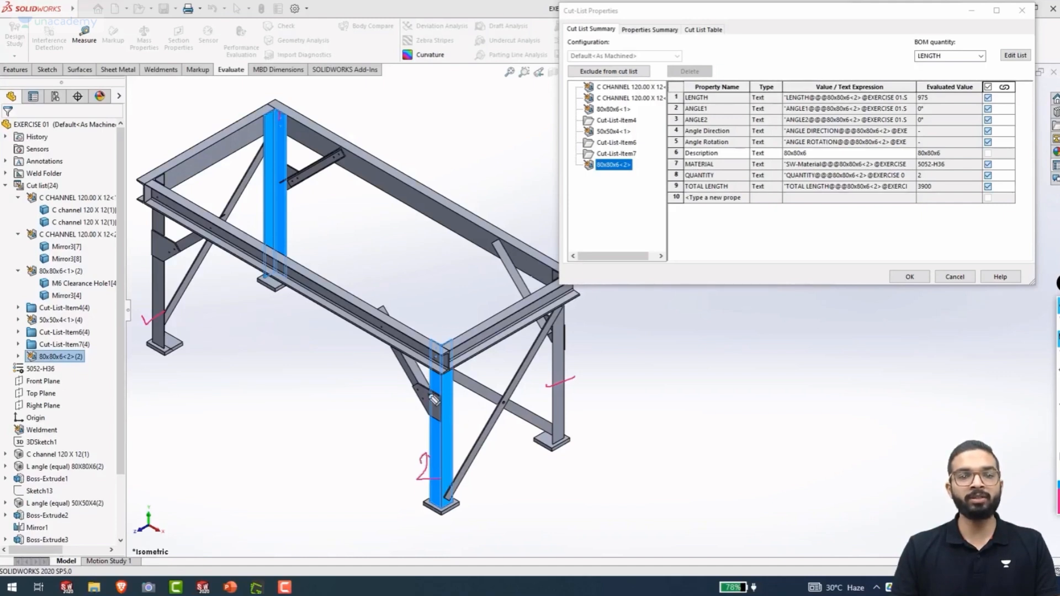
left_click(612, 109)
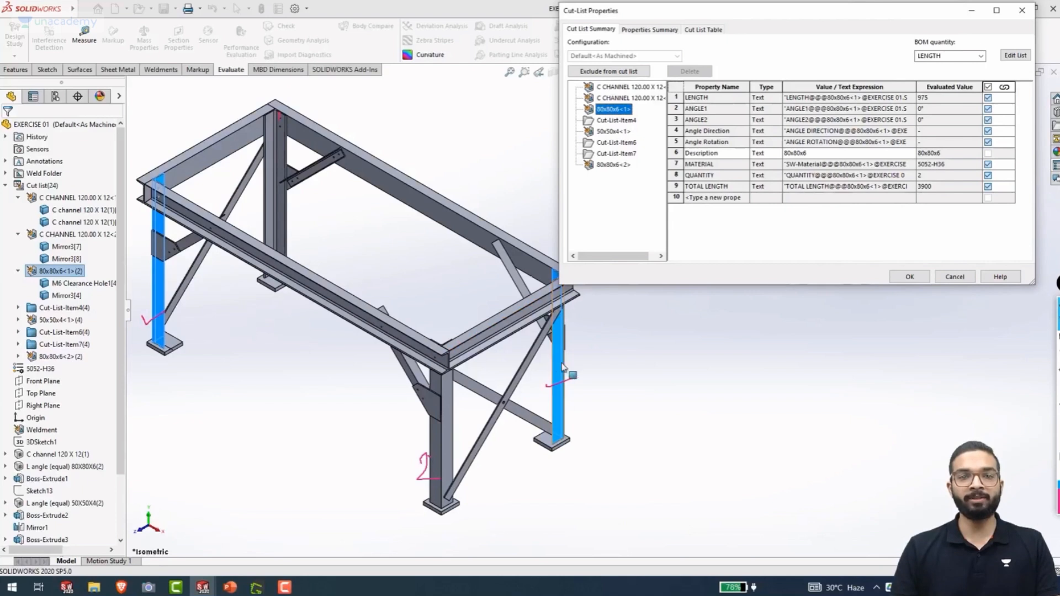
mouse_move(570, 367)
left_mouse_down()
mouse_move(572, 385)
mouse_move(593, 382)
left_mouse_up()
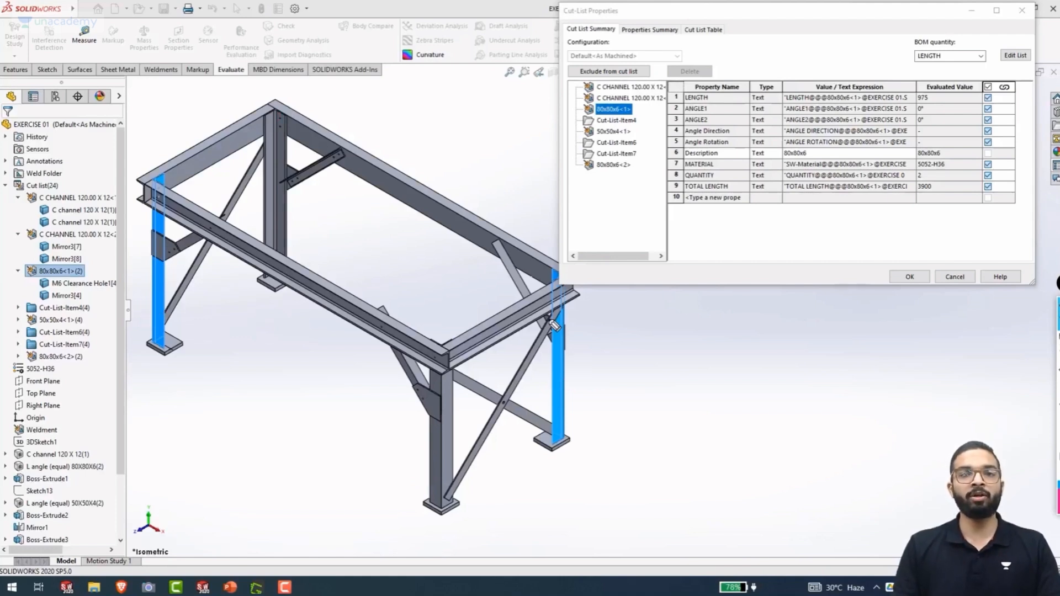
Add a DESCRIPTION property with the value MOUNTING PLATE to Cut-List-Item4, the plates joining the legs and braces
left_click(615, 121)
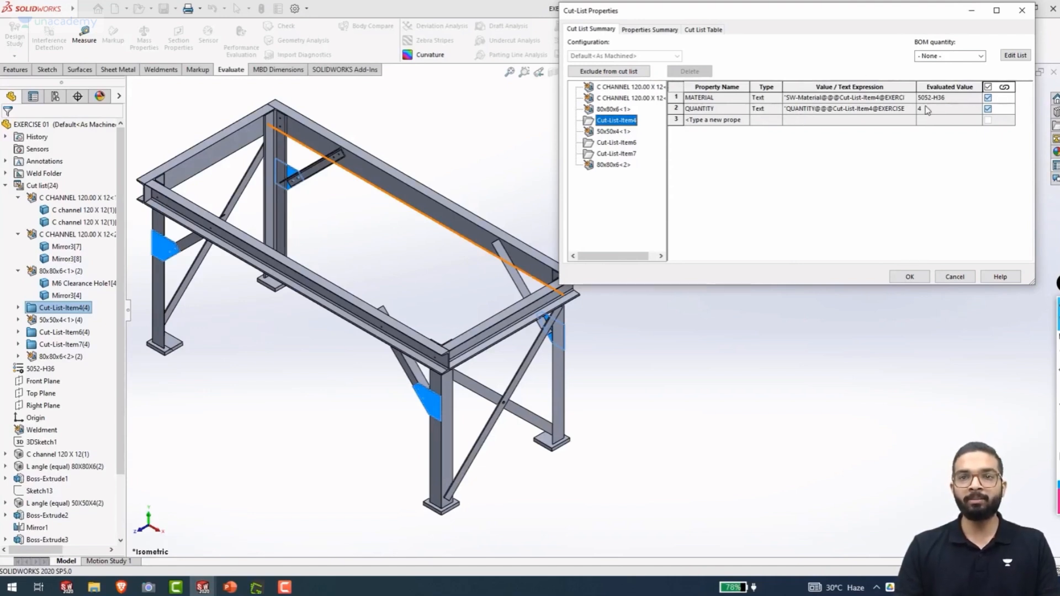
left_click(744, 121)
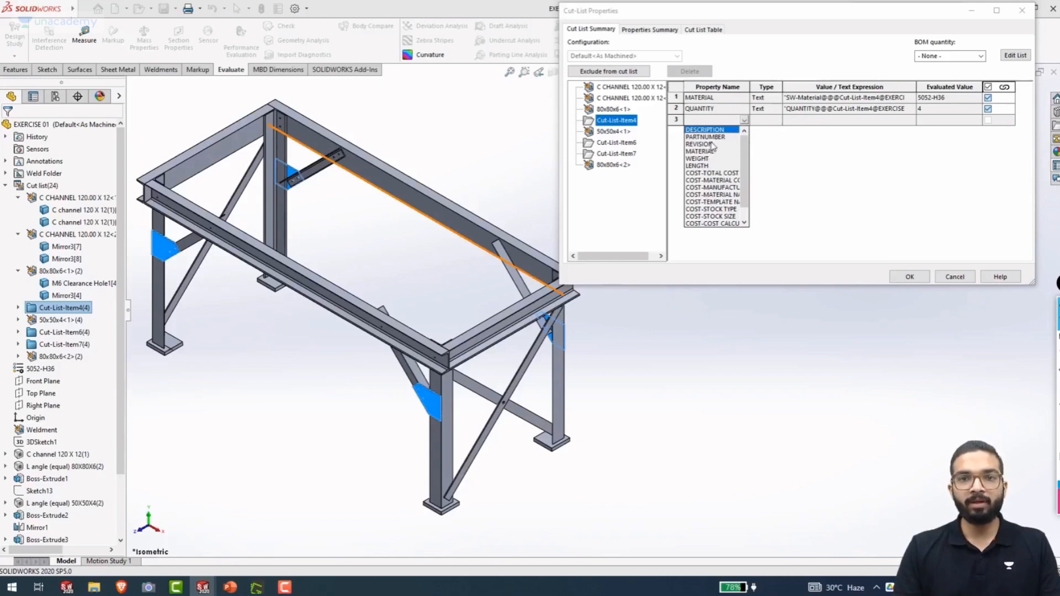
left_click(744, 121)
left_click(744, 121)
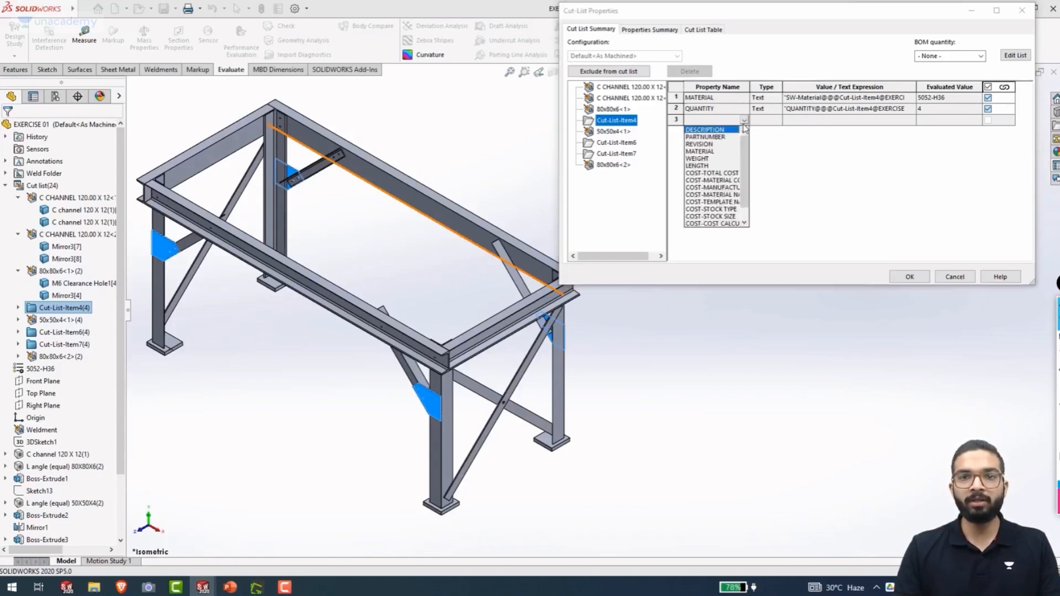
left_click(718, 130)
left_click(810, 120)
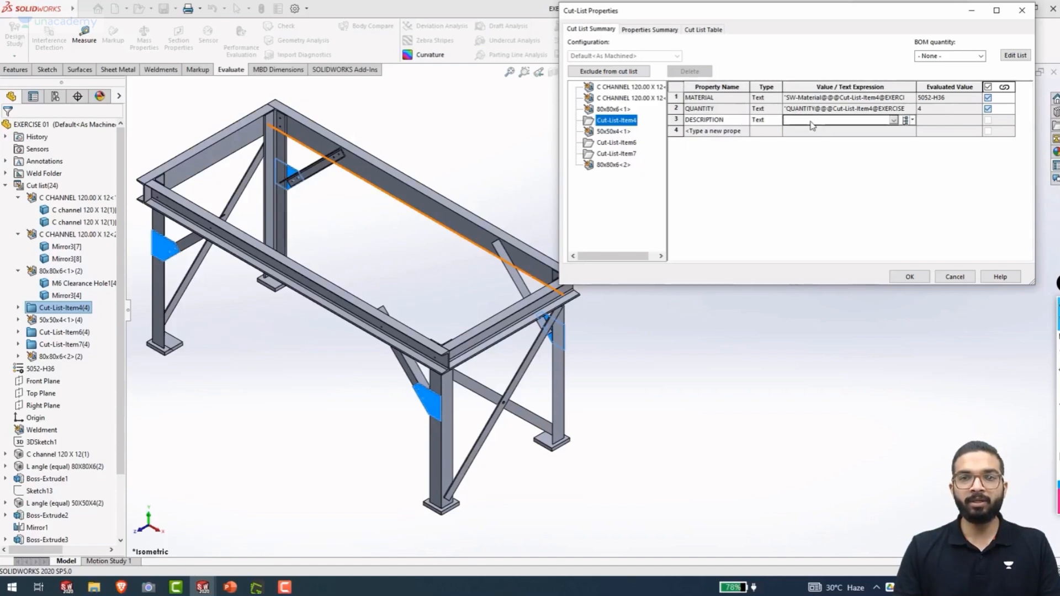
type("MOUNT")
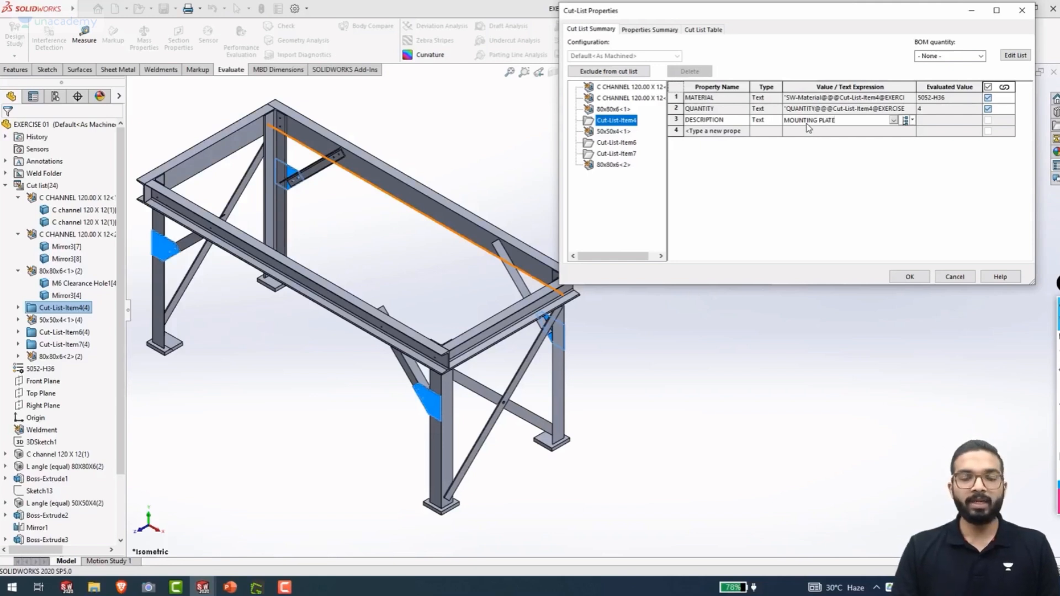
type("ING PLATE")
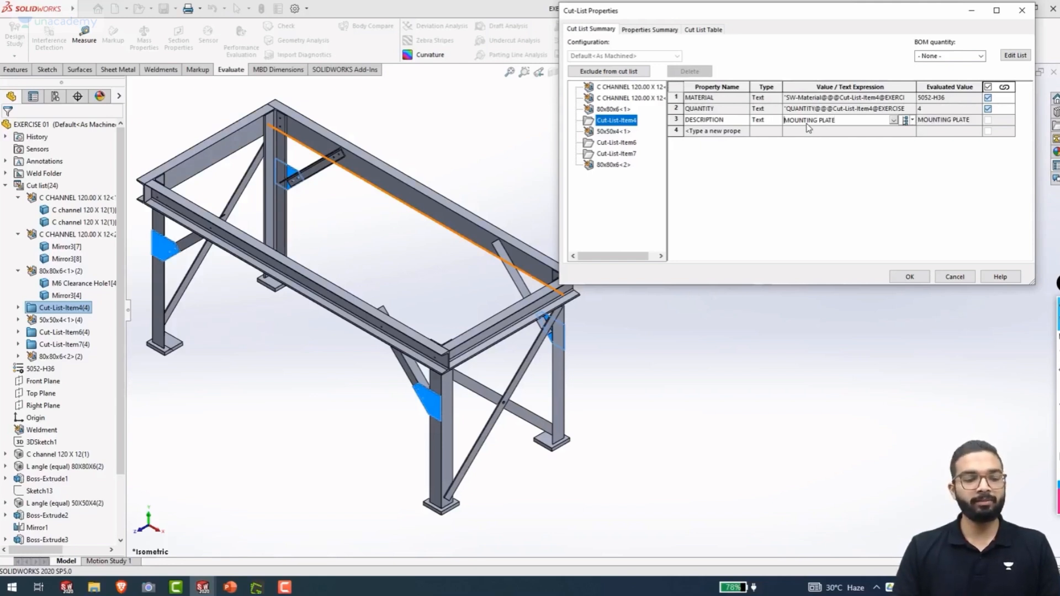
Add a DESCRIPTION property with the value BOTTOM PLATES to Cut-List-Item6, the base plates under the legs
left_click(612, 132)
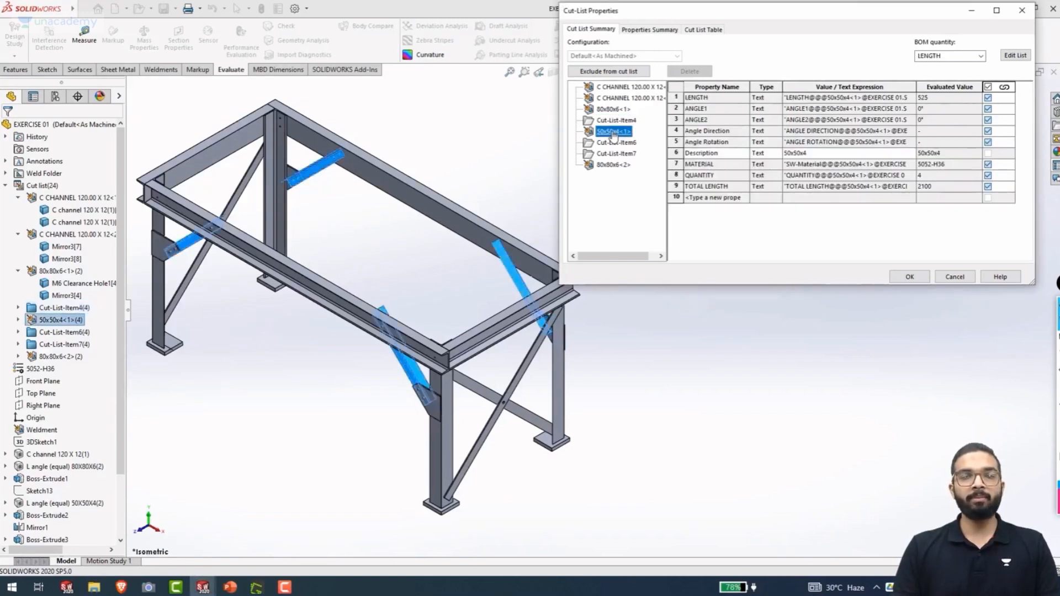
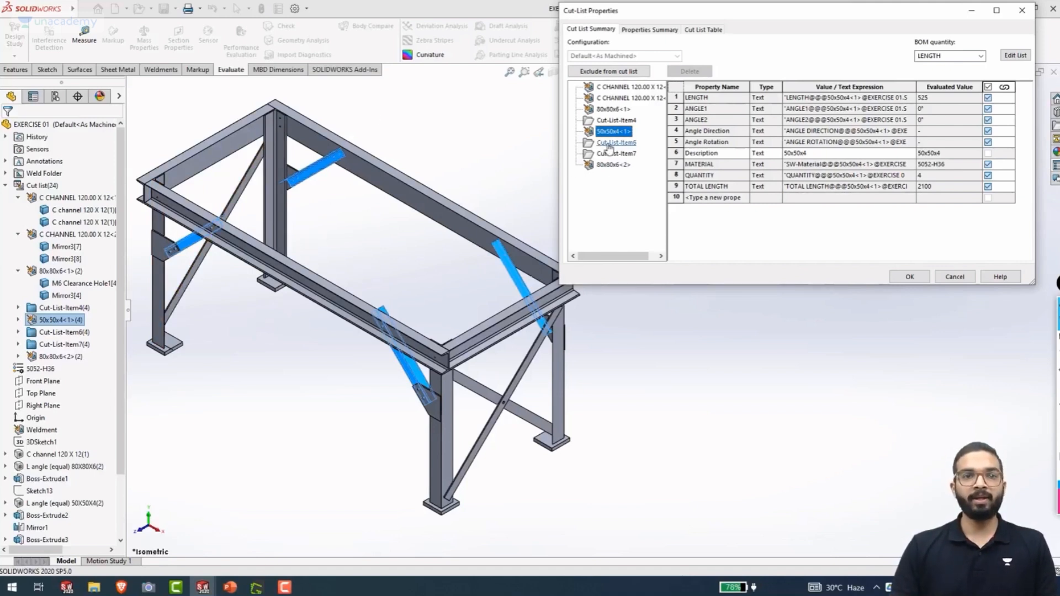
left_click(616, 143)
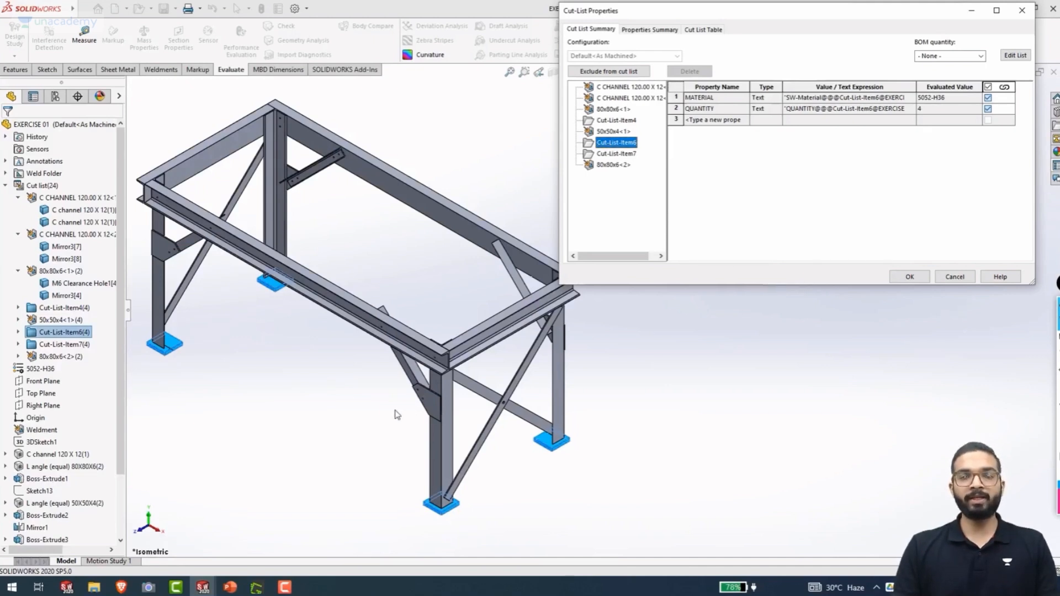
left_click(745, 122)
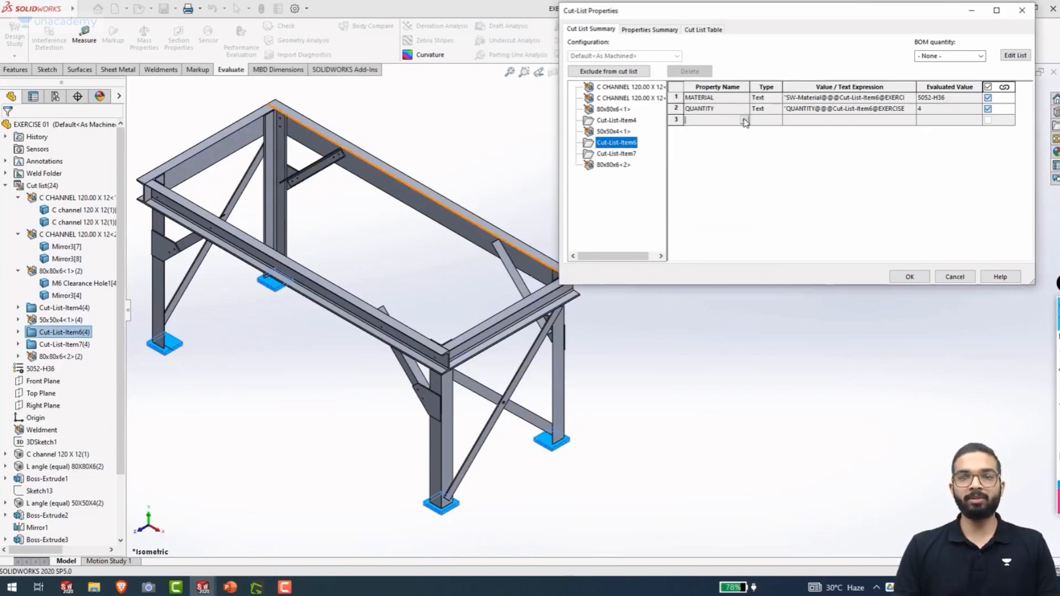
left_click(711, 130)
left_click(834, 121)
type("BOTTOM PLATES")
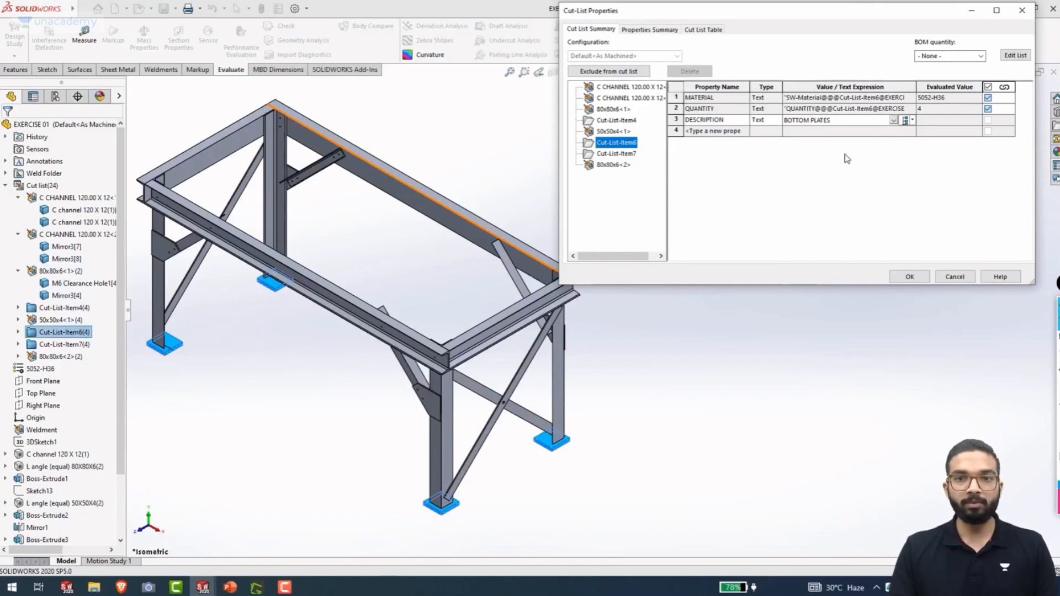
left_click(847, 159)
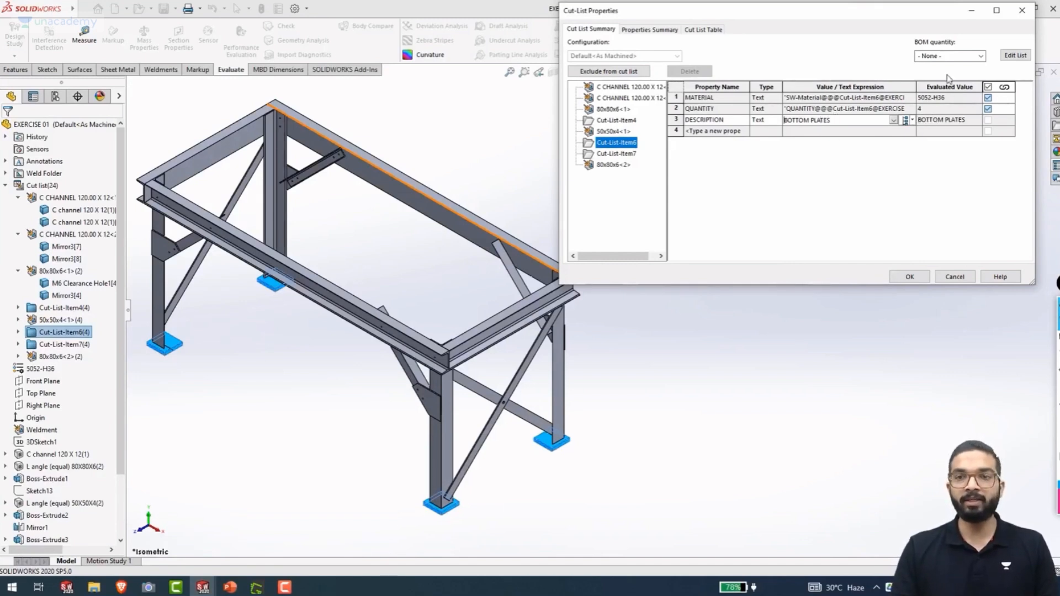
Add a DESCRIPTION property with the value CROSS BRACE to Cut-List-Item7, the crossed flat bars between the legs
left_click(616, 155)
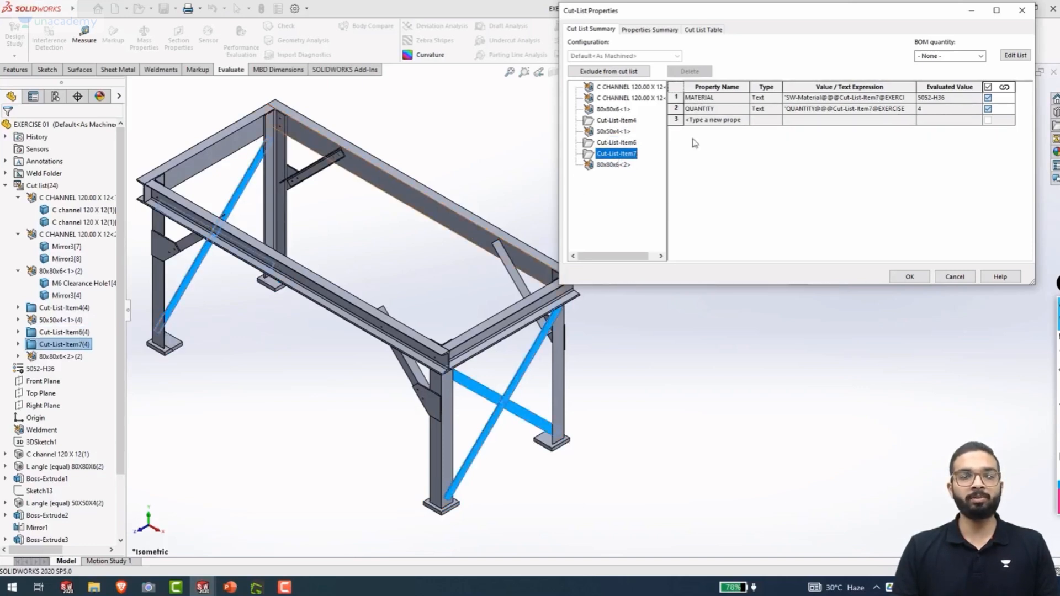
left_click(735, 121)
left_click(743, 121)
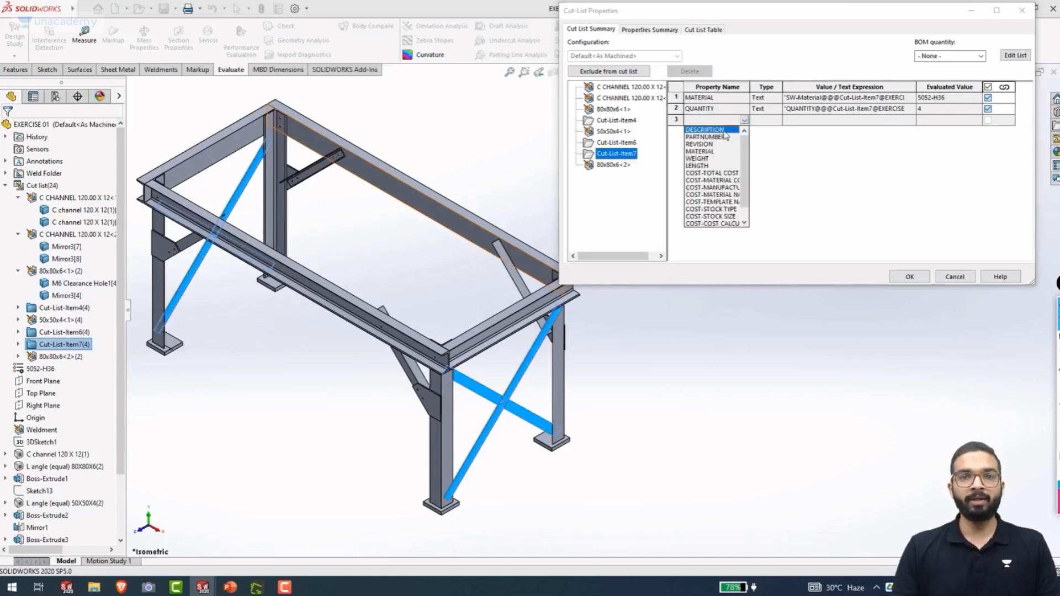
left_click(718, 130)
left_click(806, 121)
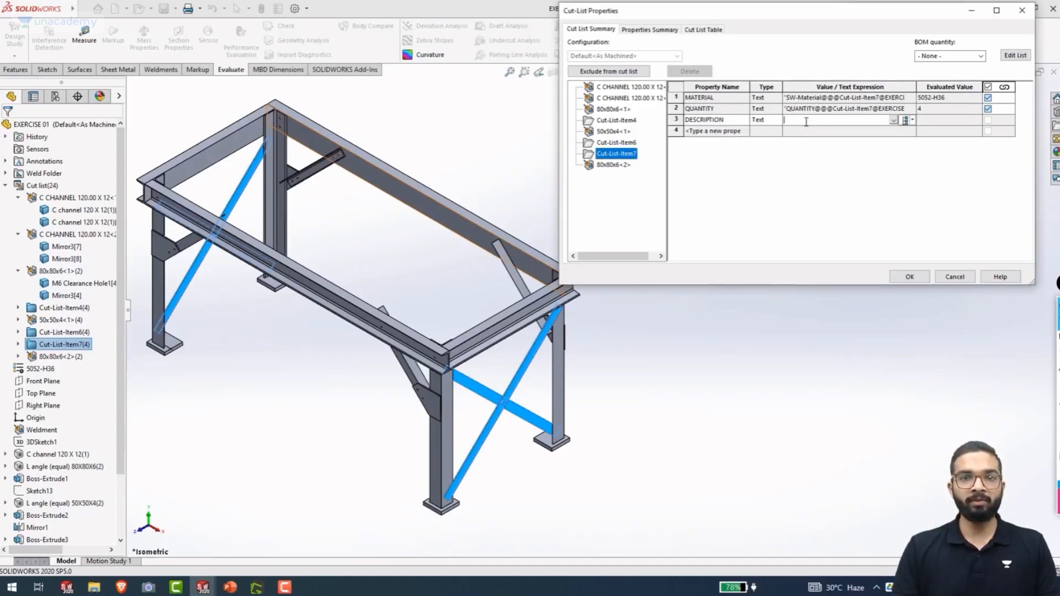
type("c")
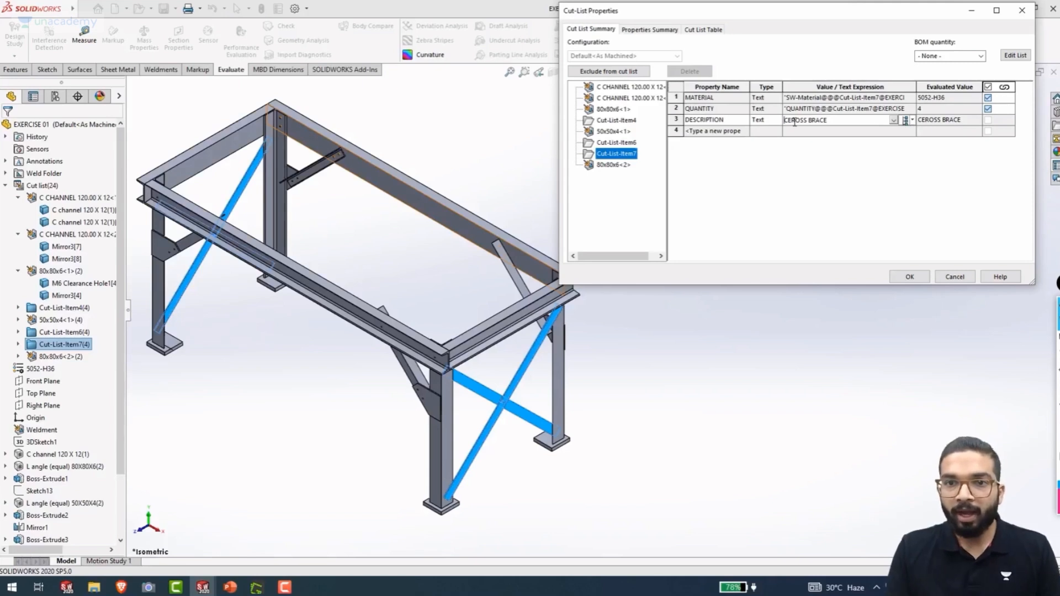
key("BackSpace")
left_click(842, 121)
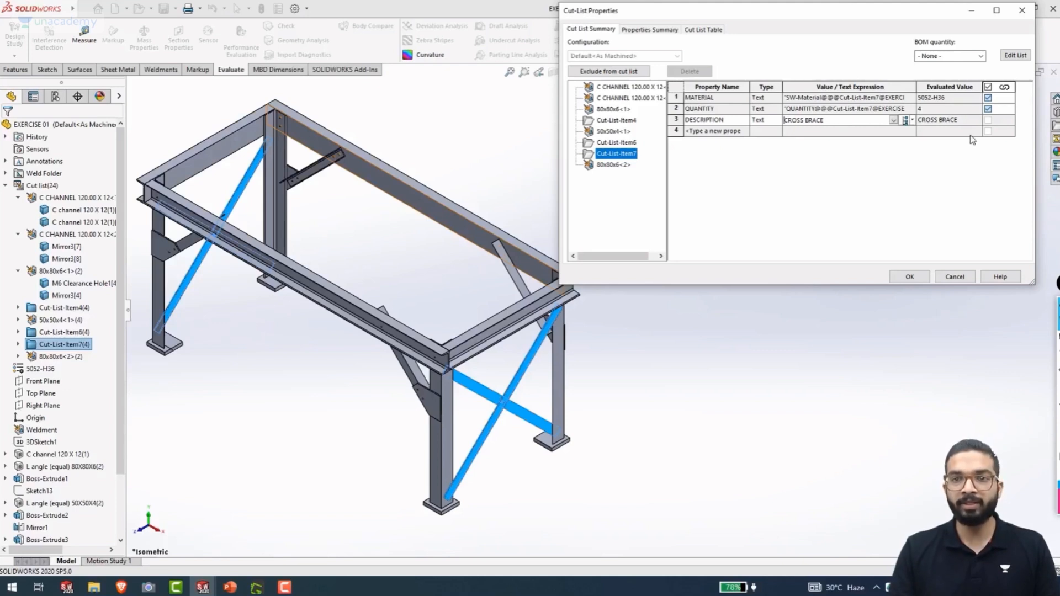
Add a LENGTH property to the cross brace item and check the predefined value options for it
left_click(937, 131)
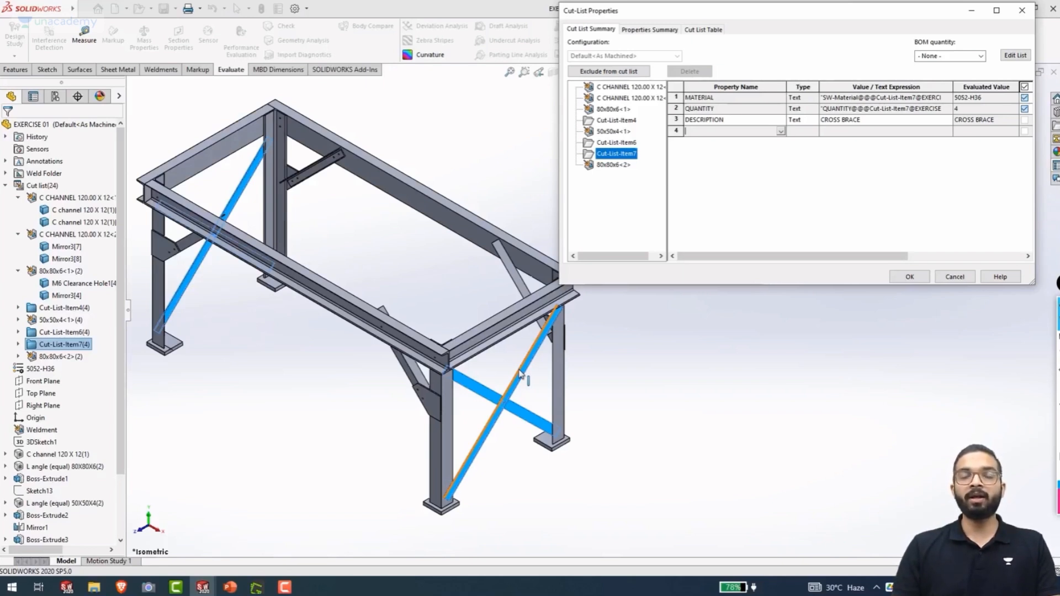
left_click(781, 132)
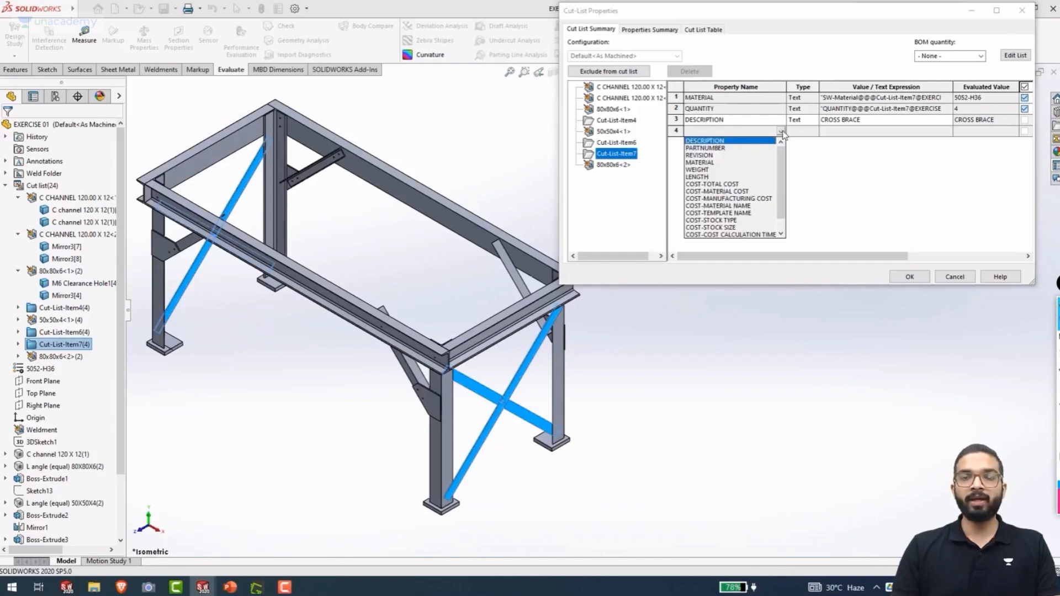
left_click(697, 177)
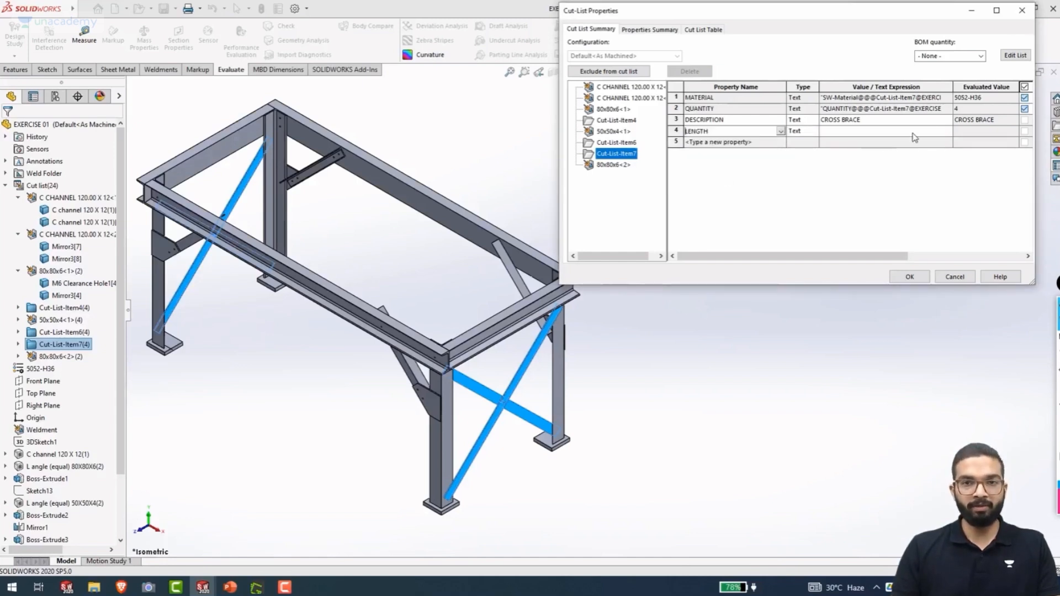
left_click(933, 131)
left_click(932, 131)
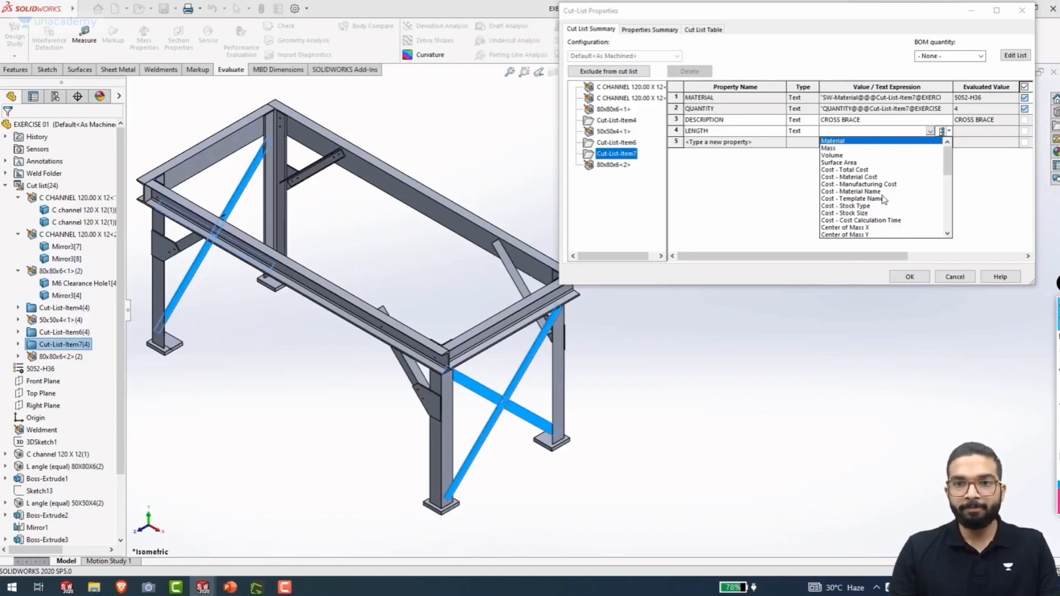
scroll(870, 189, "down", 5)
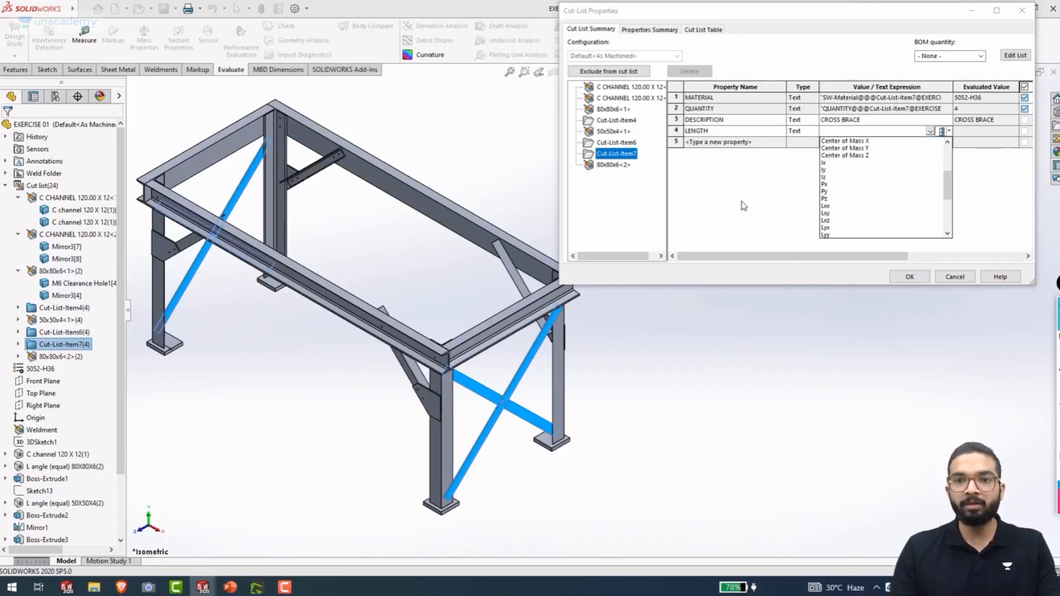
scroll(832, 175, "up", 5)
left_click(718, 219)
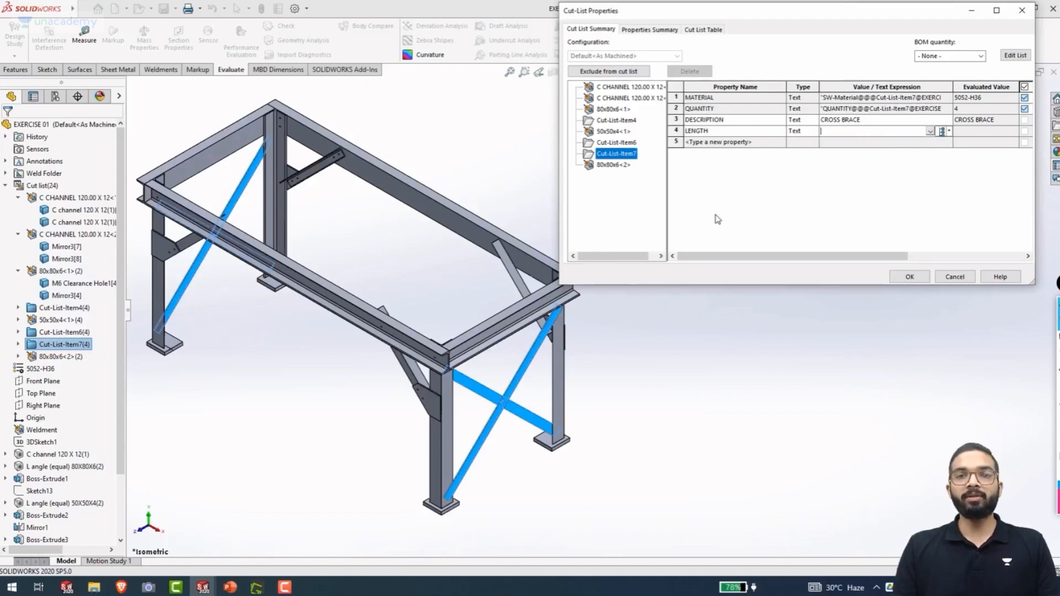
Read the length of a cross brace's long edge in the model and enter 1099.11 as the LENGTH value
left_click(512, 467)
scroll(511, 467, "down", 5)
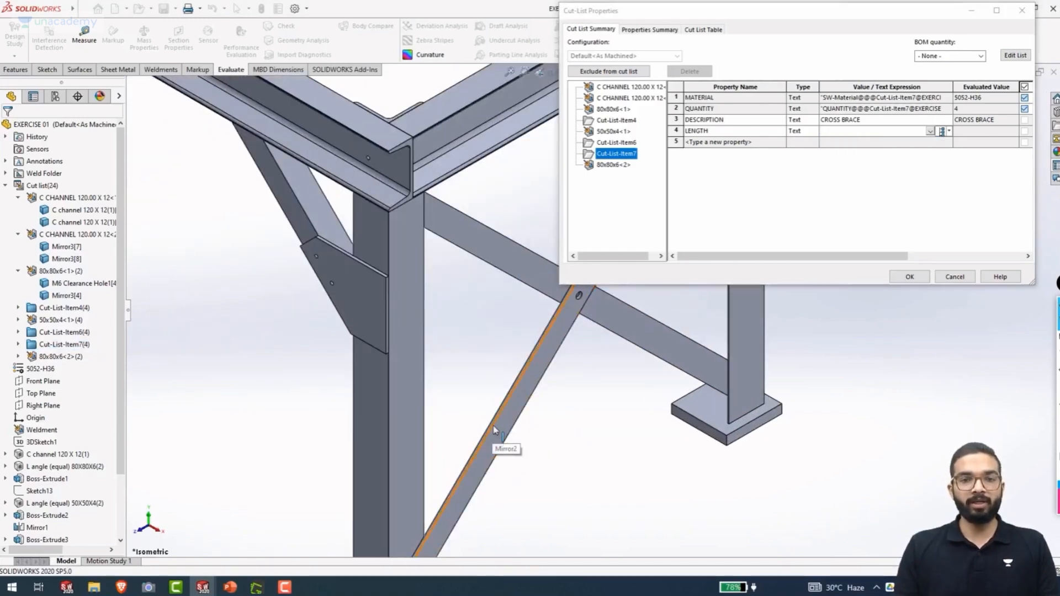
left_click(494, 429)
scroll(550, 440, "up", 2)
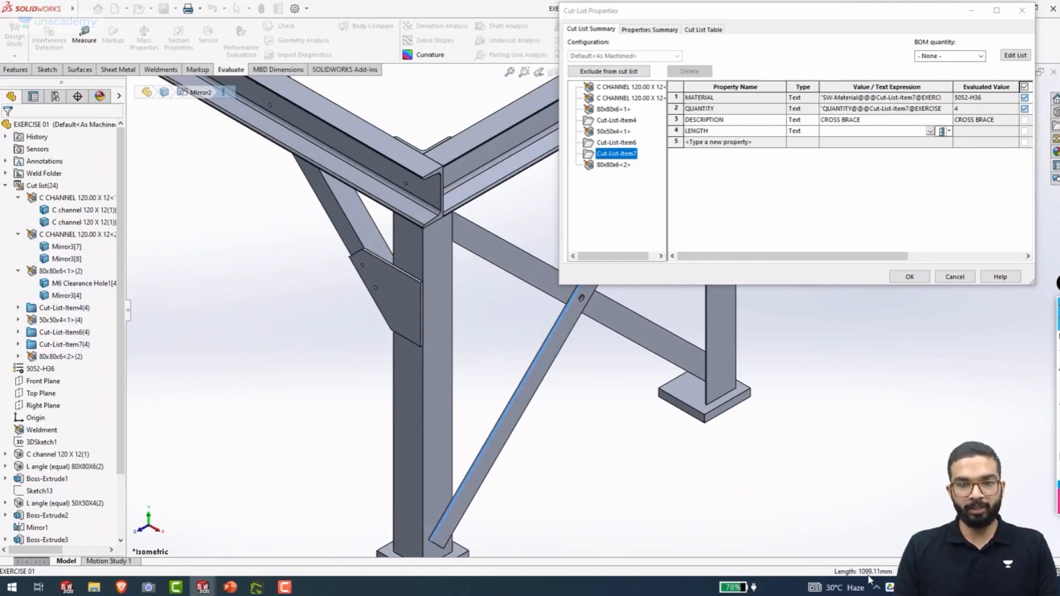
left_click(839, 136)
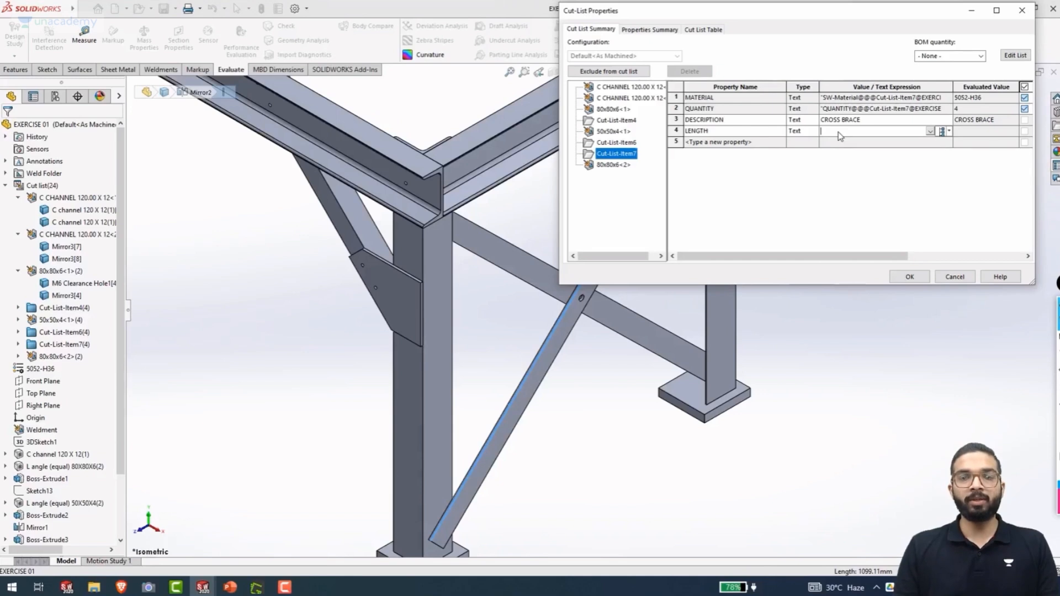
type("1099.")
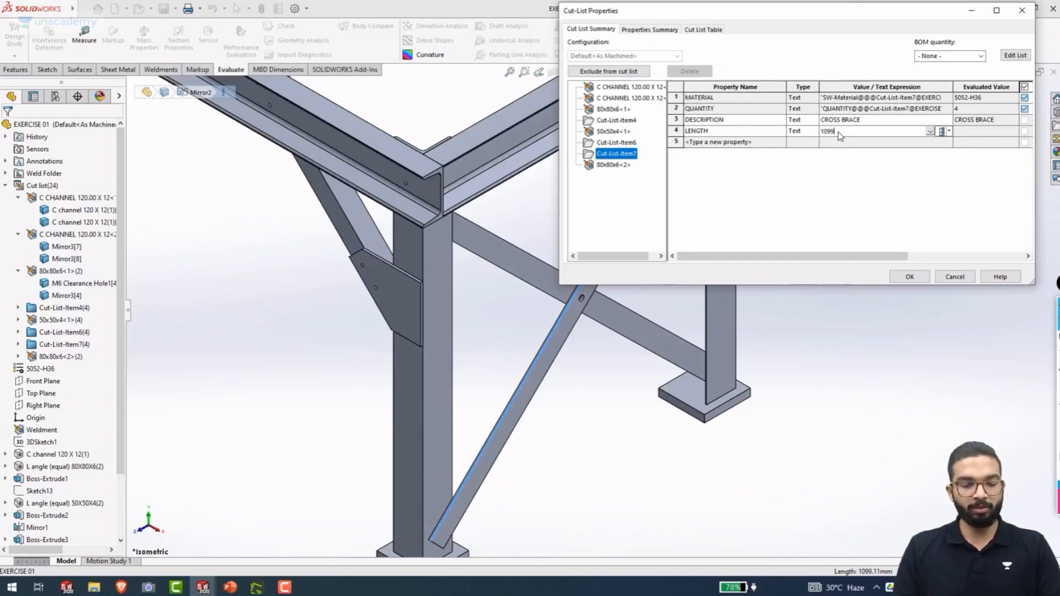
type("11")
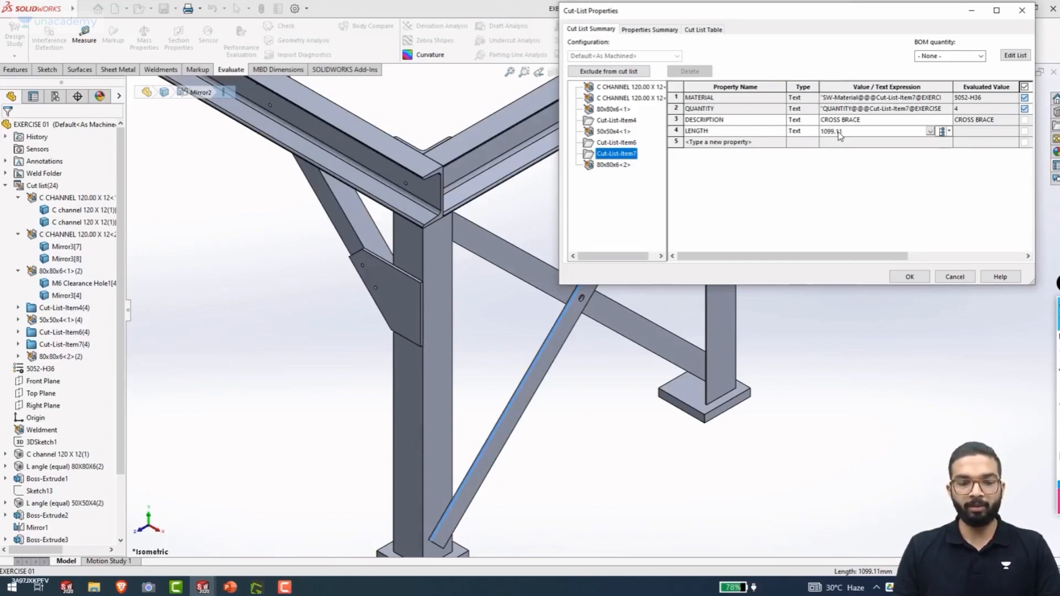
type(" MM")
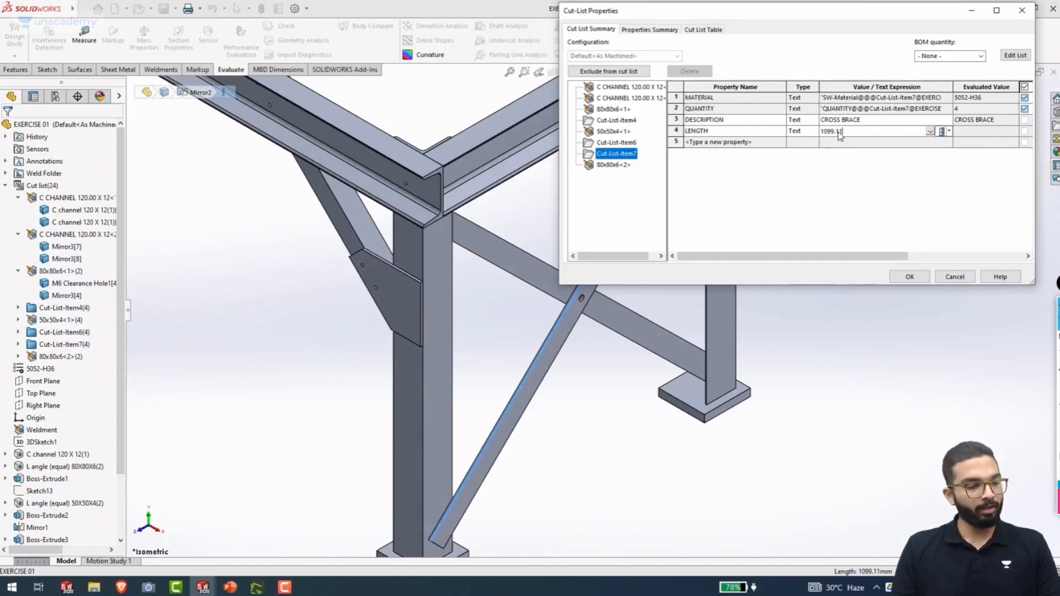
key("BackSpace")
key("BackSpace")
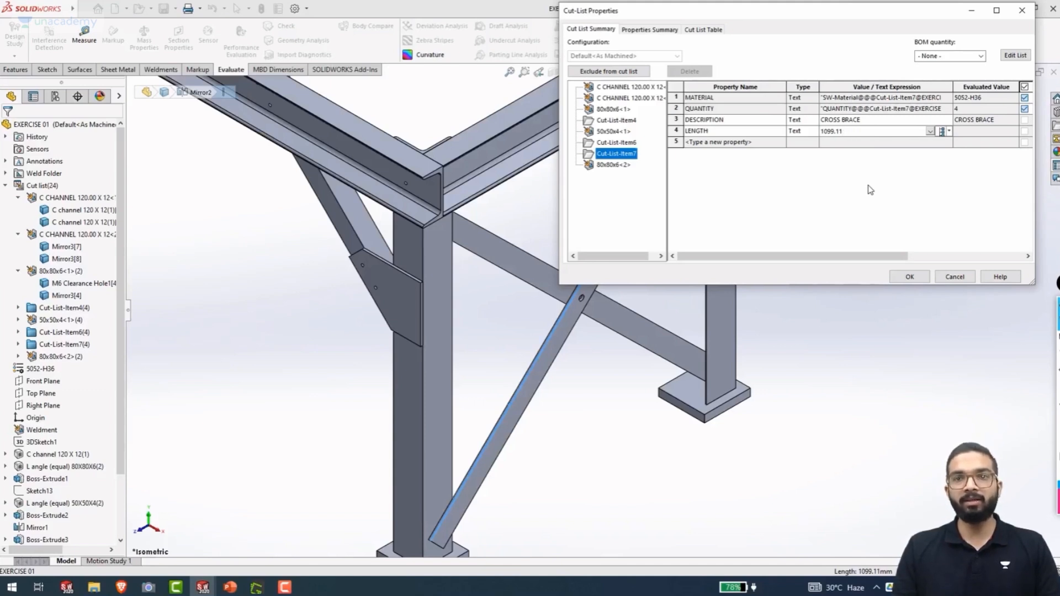
Set the LENGTH value of the cross brace item to 1100
key("BackSpace")
key("BackSpace")
key("BackSpace")
key("BackSpace")
key("BackSpace")
key("BackSpace")
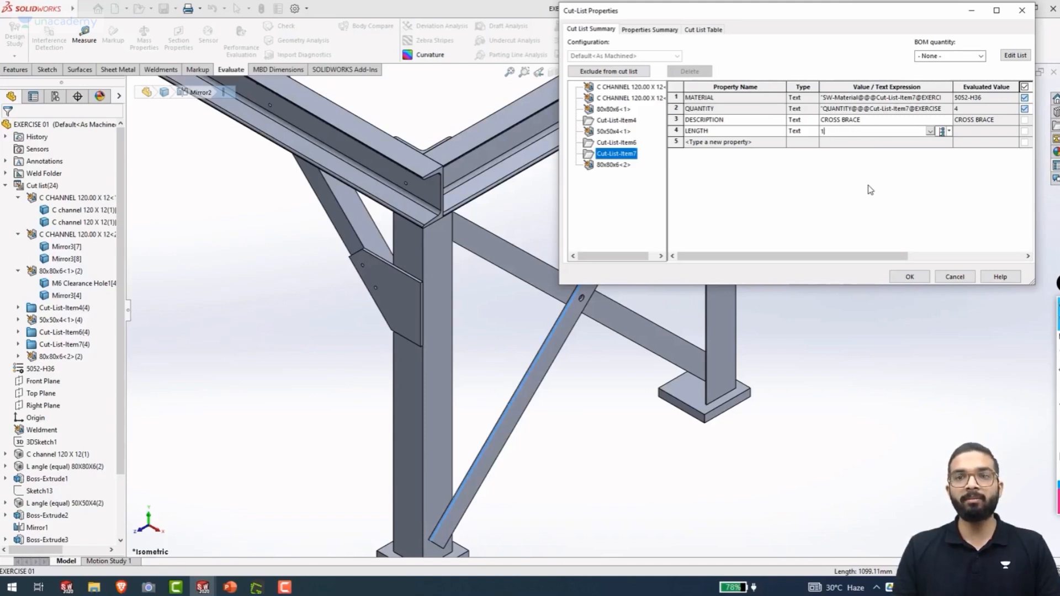
type("100")
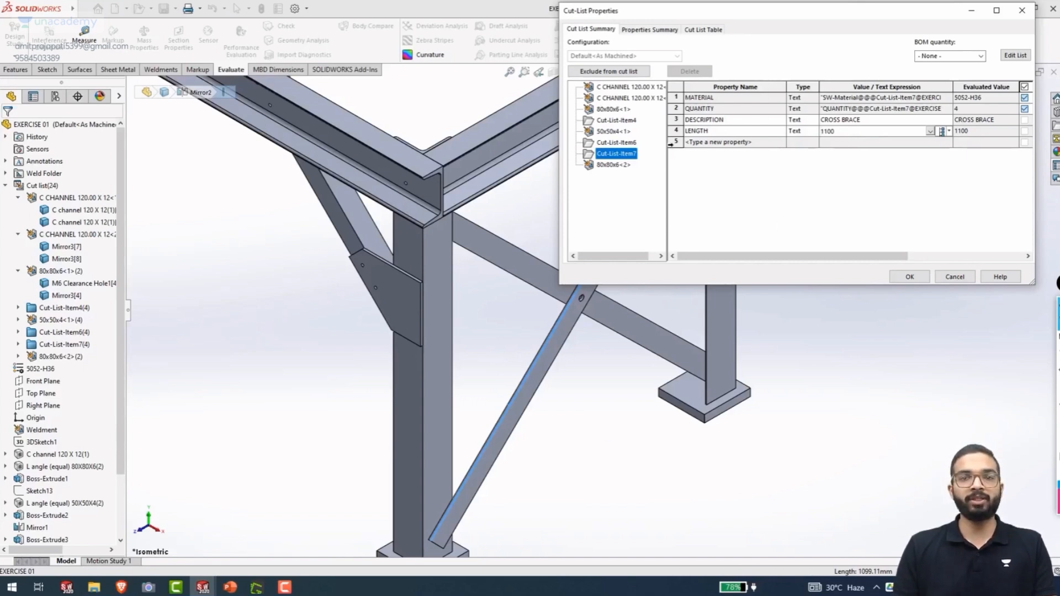
Review the properties of the second 80x80x6 item, accept the cut-list property changes and clear the selection
left_click(607, 166)
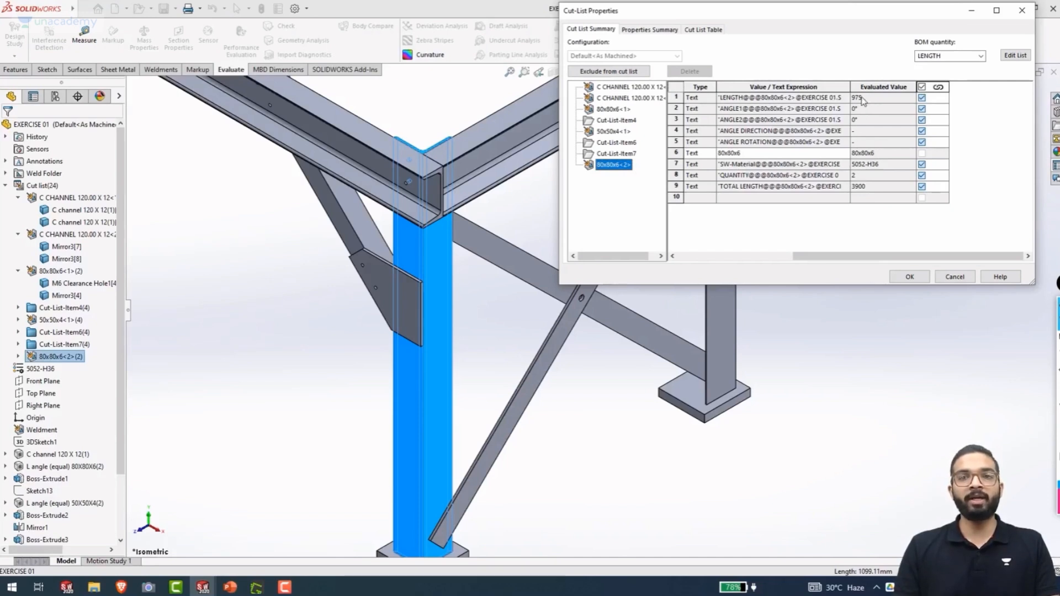
left_click(909, 277)
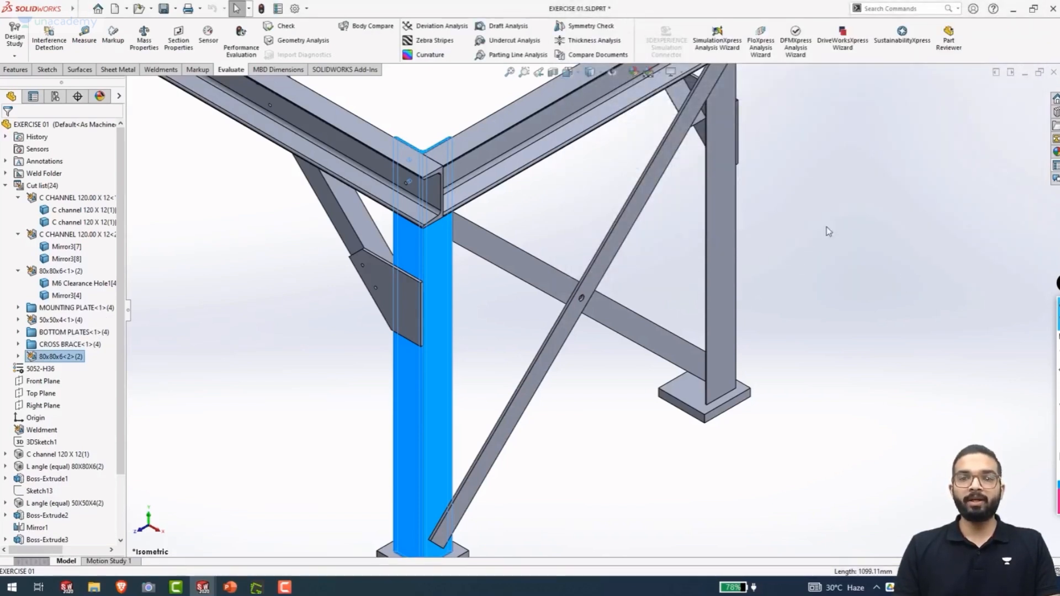
key("f")
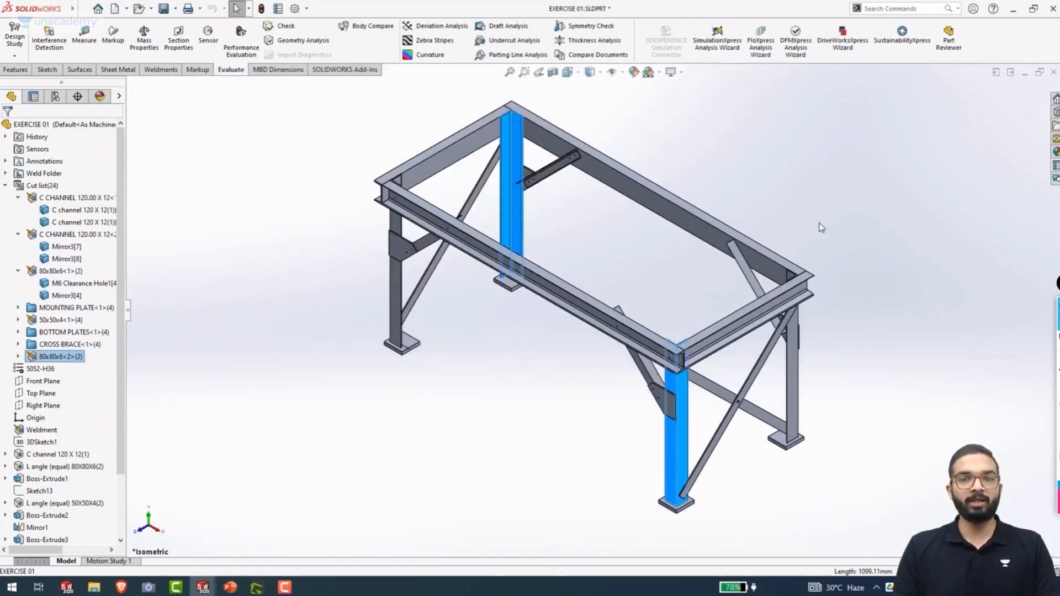
left_click(797, 188)
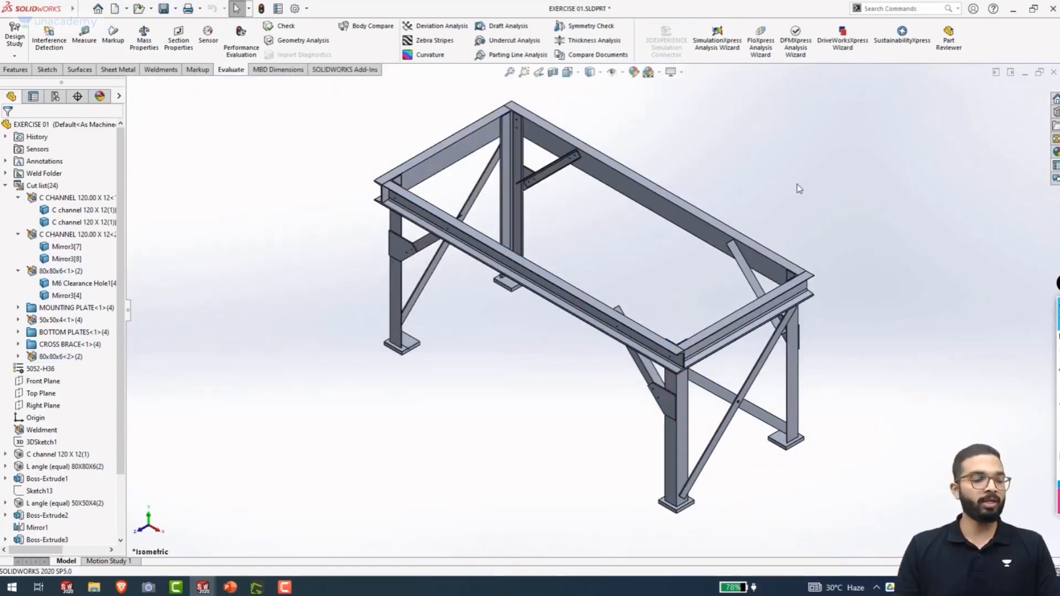
Switch to the EXERCISE 01 drawing, add a new sheet and place an isometric view of the frame above its title block
key("ctrl+Tab")
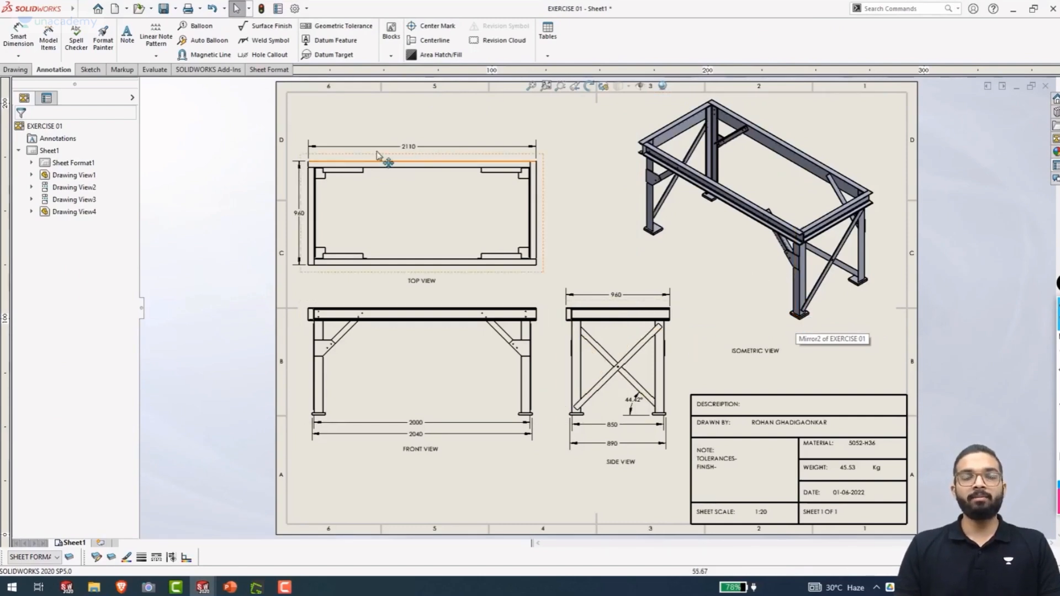
left_click(101, 543)
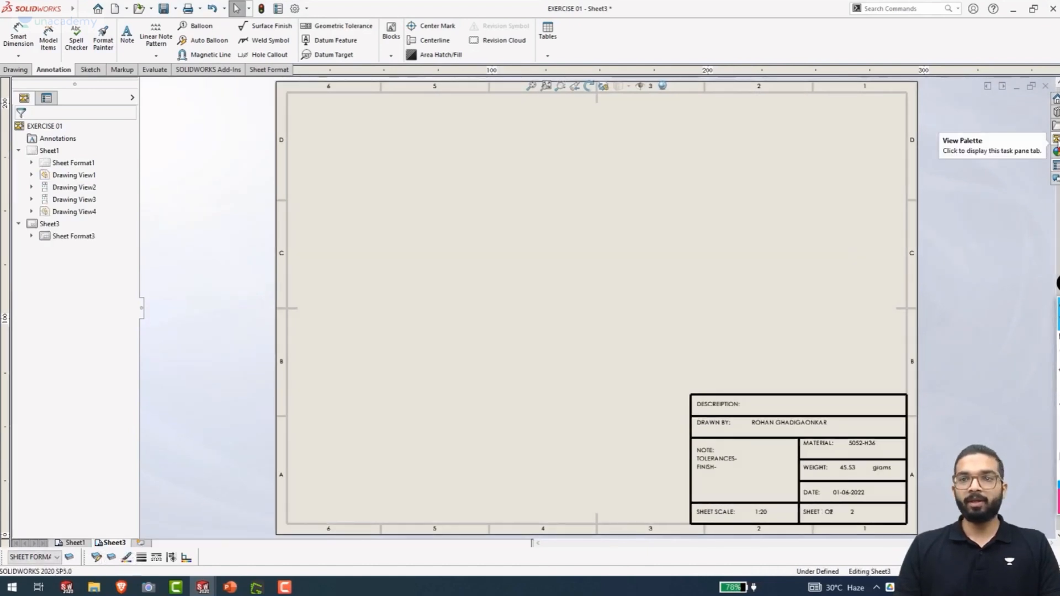
left_click(1056, 138)
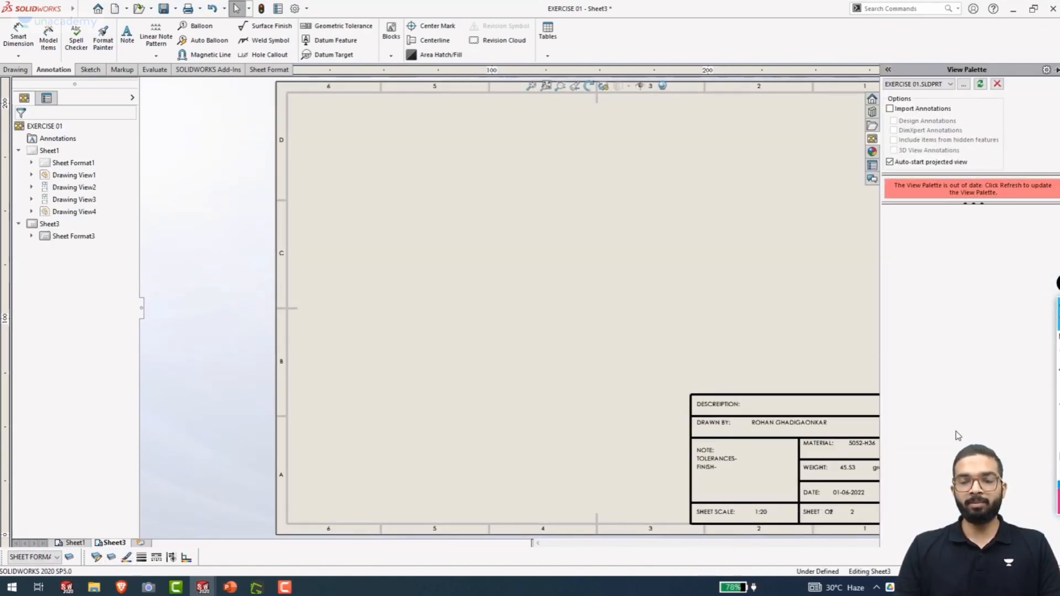
left_click(978, 87)
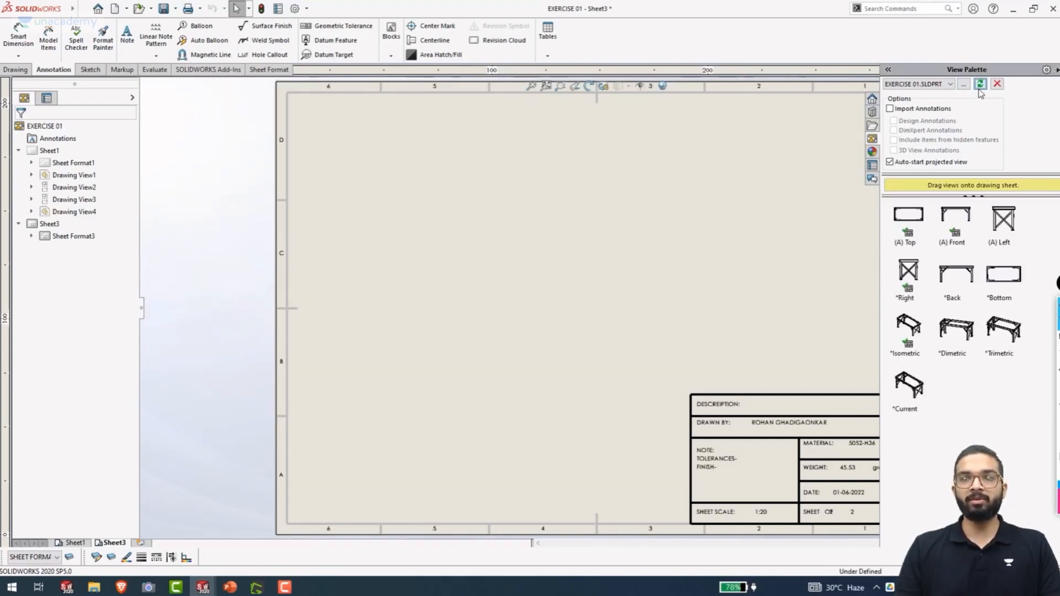
mouse_move(900, 327)
left_mouse_down()
mouse_move(883, 212)
mouse_move(779, 221)
left_mouse_up()
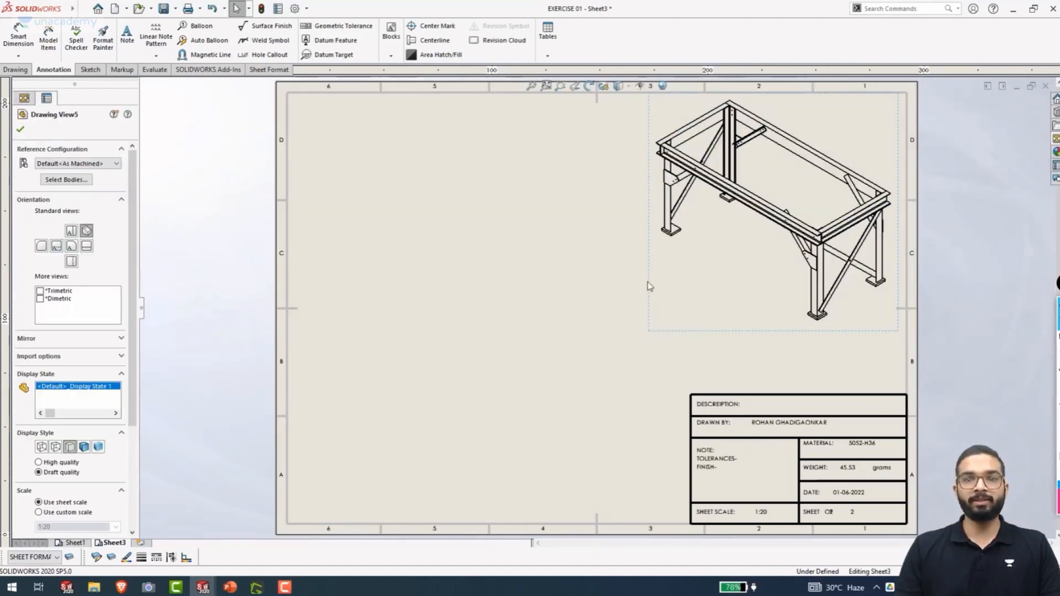
Display the isometric view shaded with edges and set its custom scale to 1:50
left_click(84, 447)
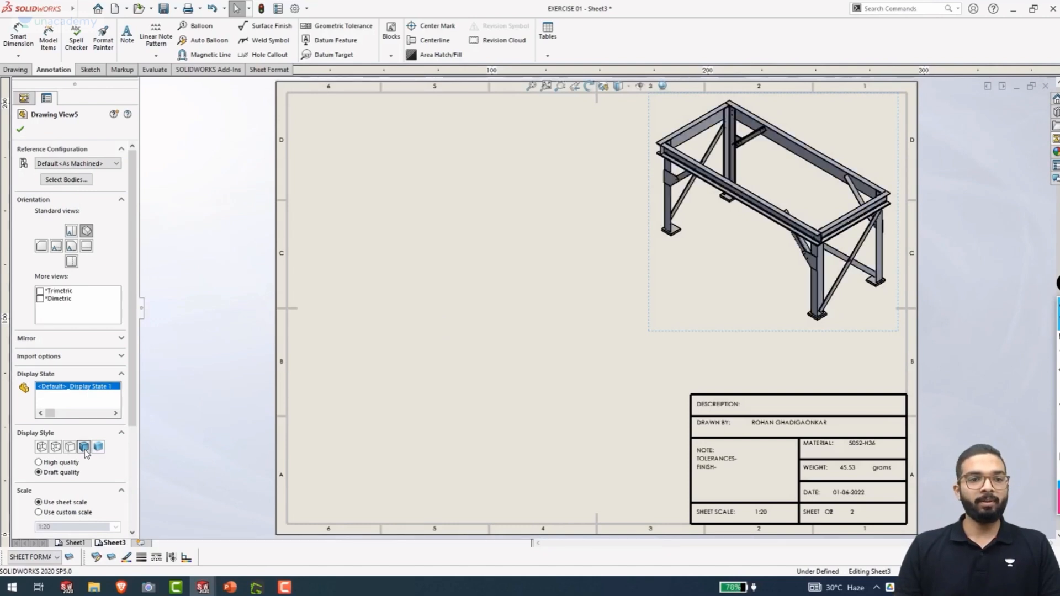
scroll(83, 452, "down", 3)
left_click(39, 366)
scroll(63, 378, "down", 1)
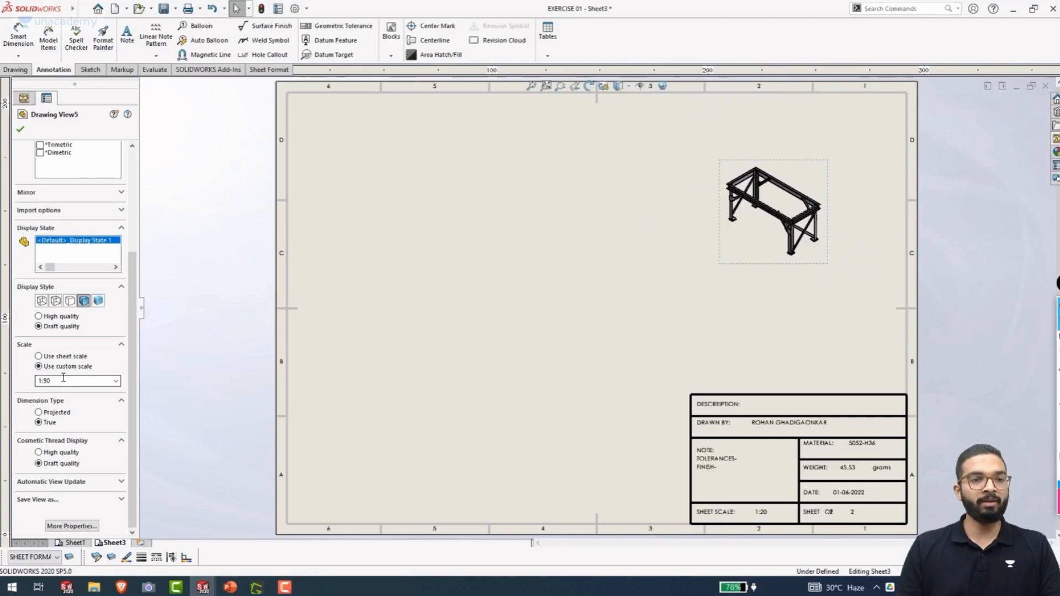
Move the isometric view into the upper-right corner of the sheet and clear the selection
left_click(626, 298)
mouse_move(734, 268)
left_mouse_down()
mouse_move(513, 279)
mouse_move(773, 367)
mouse_move(374, 232)
mouse_move(700, 253)
mouse_move(816, 215)
mouse_move(802, 218)
left_mouse_up()
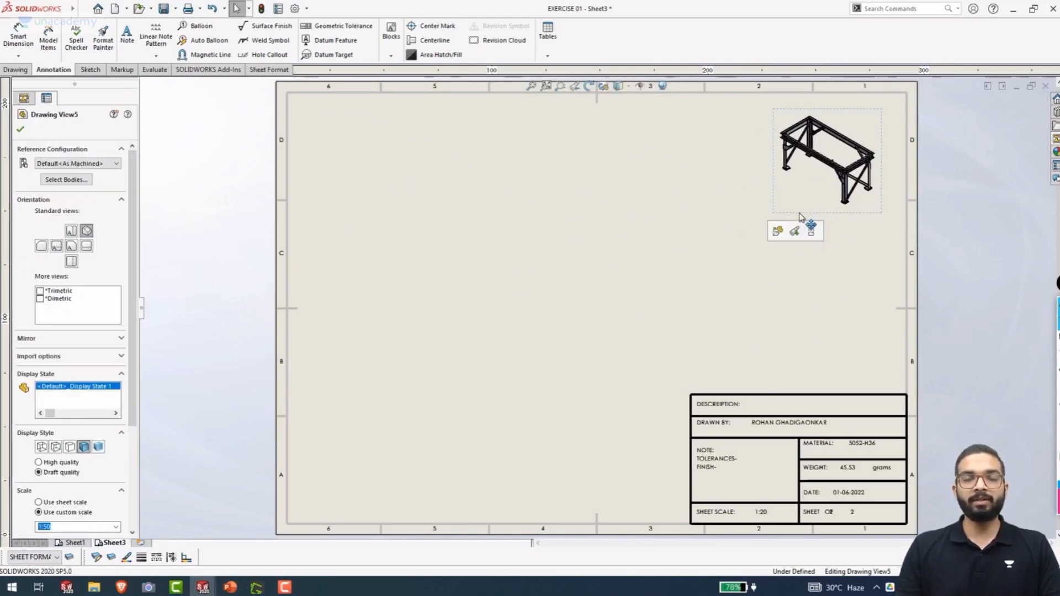
left_click(677, 274)
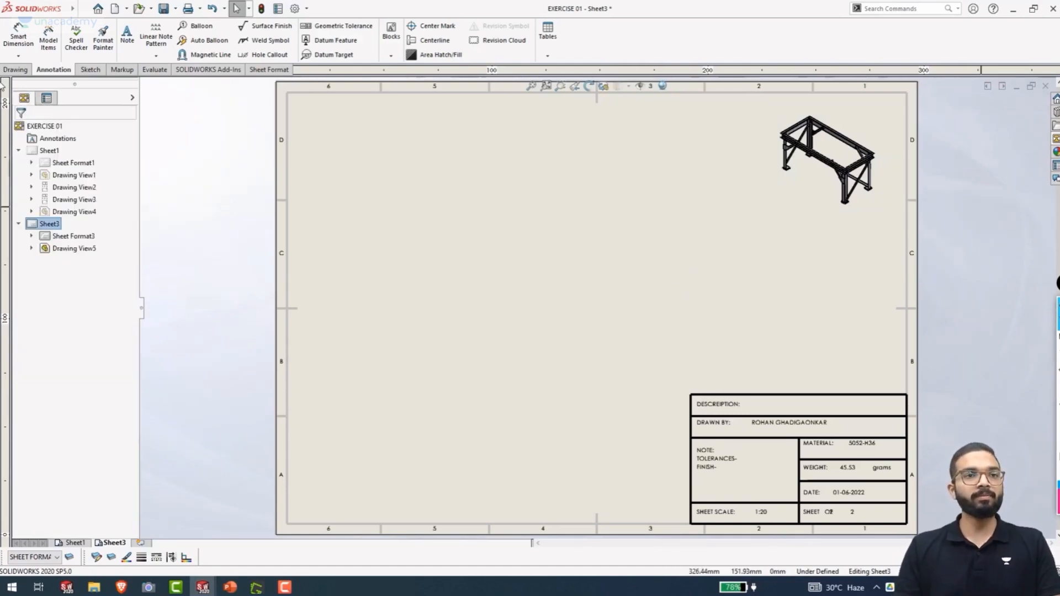
Insert a weldment cut list from the isometric view, using the cut list template, the Default<As Welded> configuration and item numbers starting at 1
left_click(549, 56)
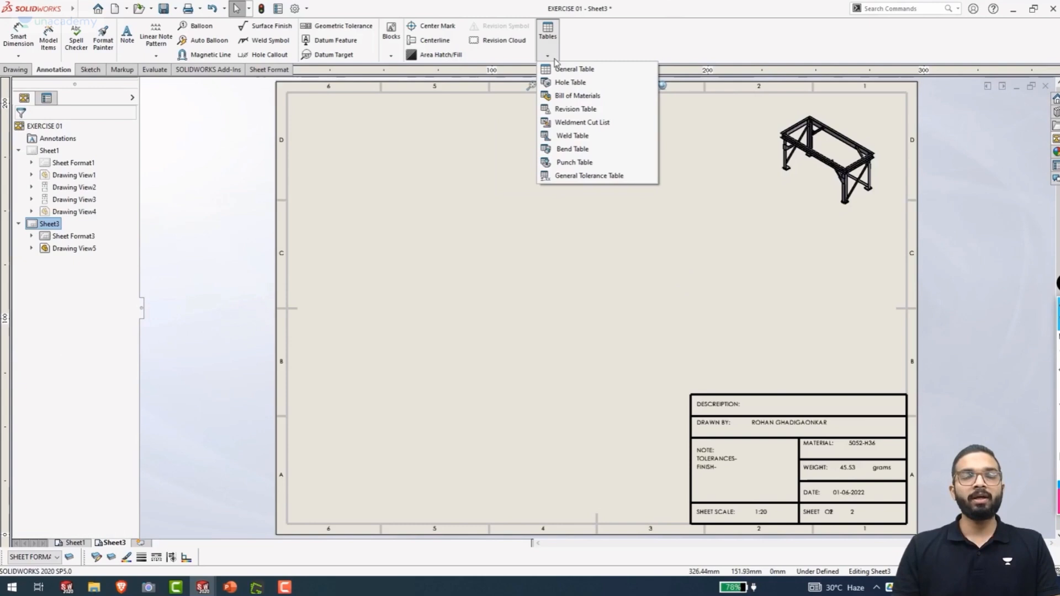
left_click(581, 123)
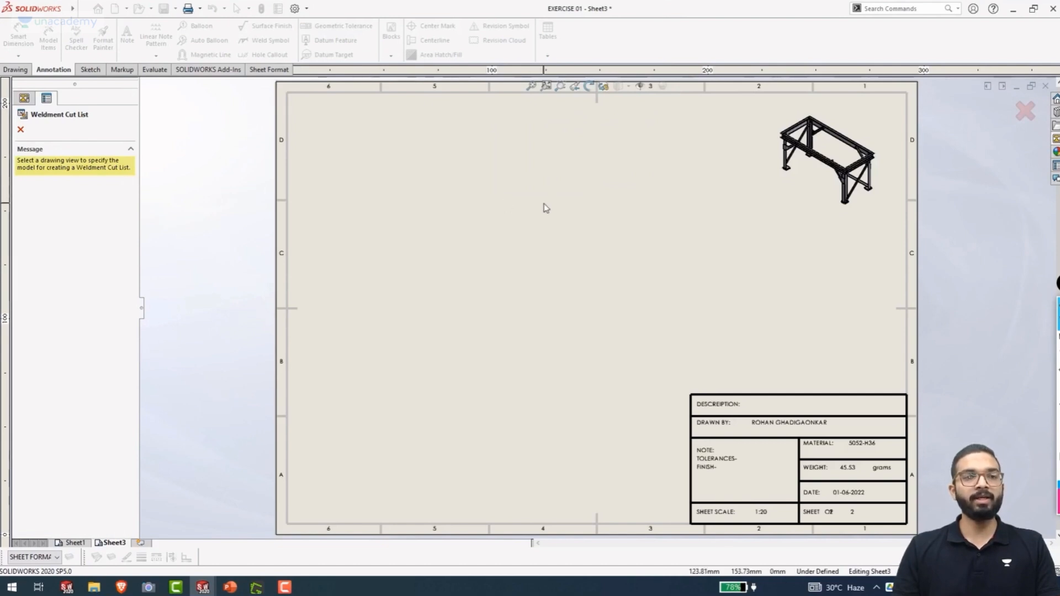
left_click(783, 219)
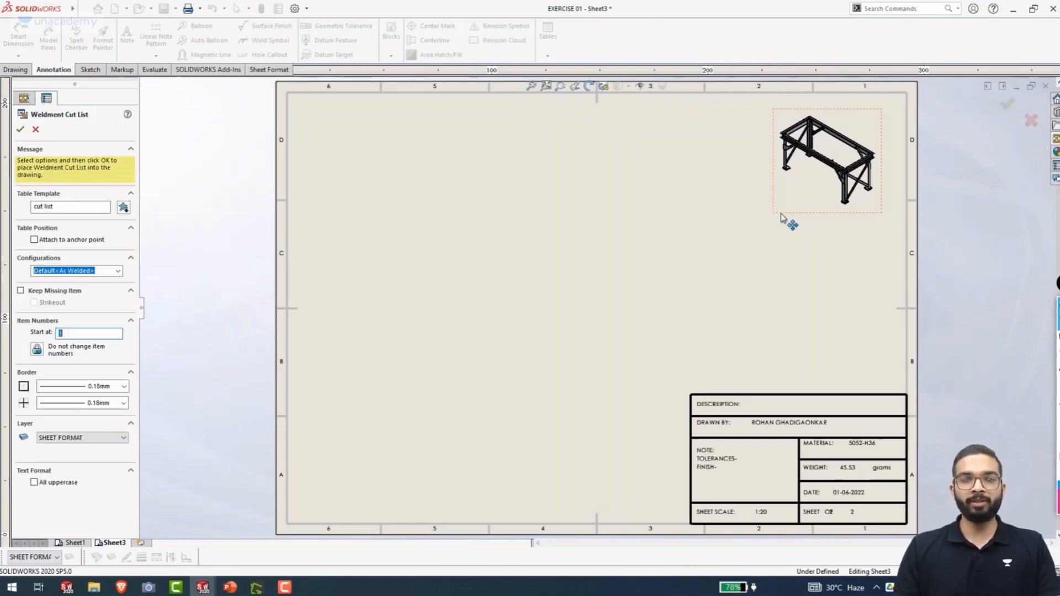
left_click(20, 130)
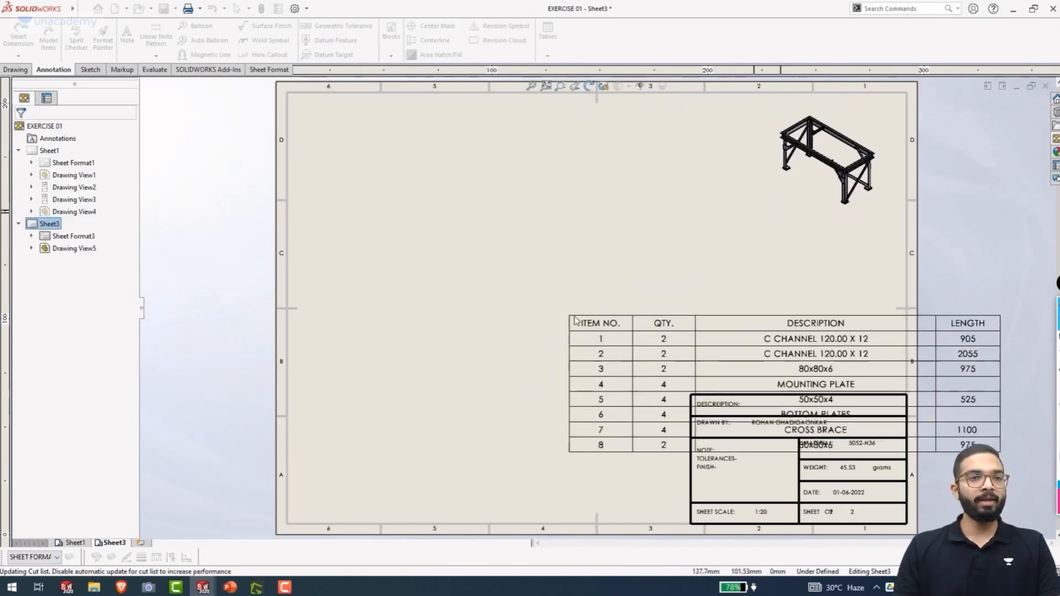
Place the weldment cut list table mid-sheet and narrow its description, quantity and item number columns
left_click(467, 238)
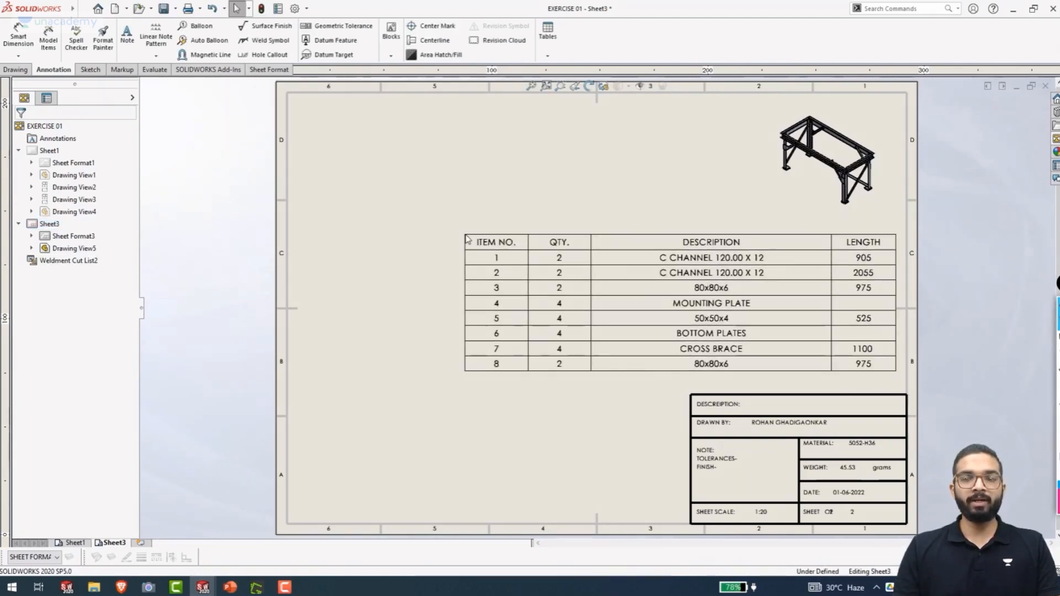
left_click(639, 263)
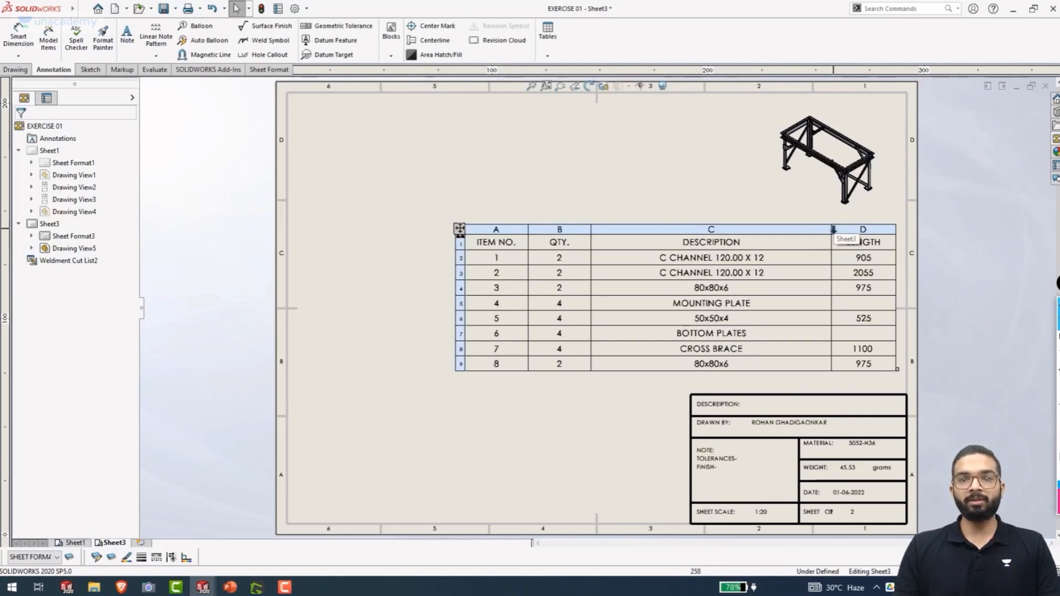
left_click_drag(744, 232, 712, 232)
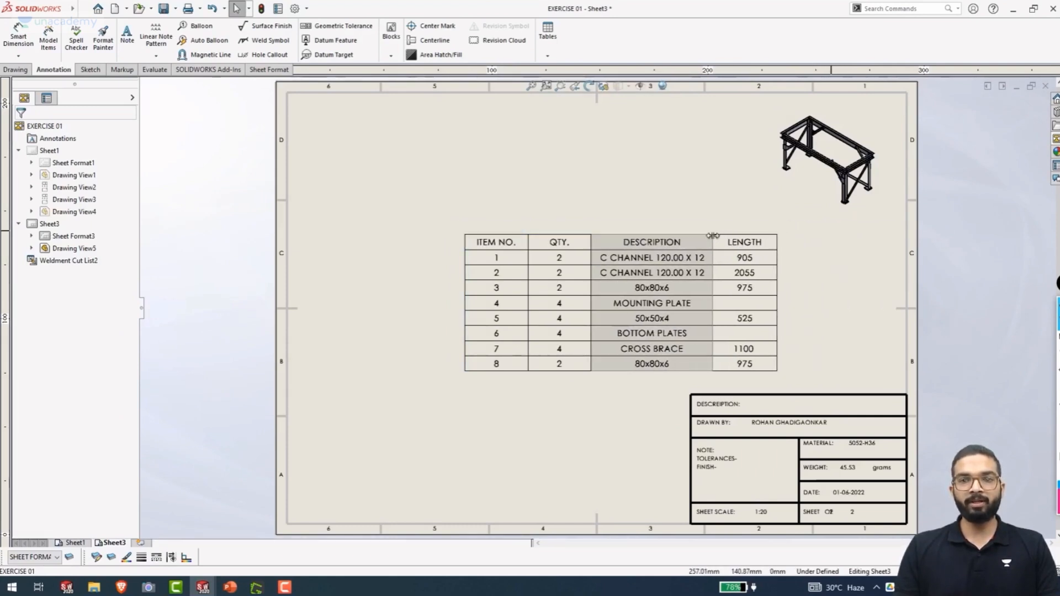
left_click(585, 254)
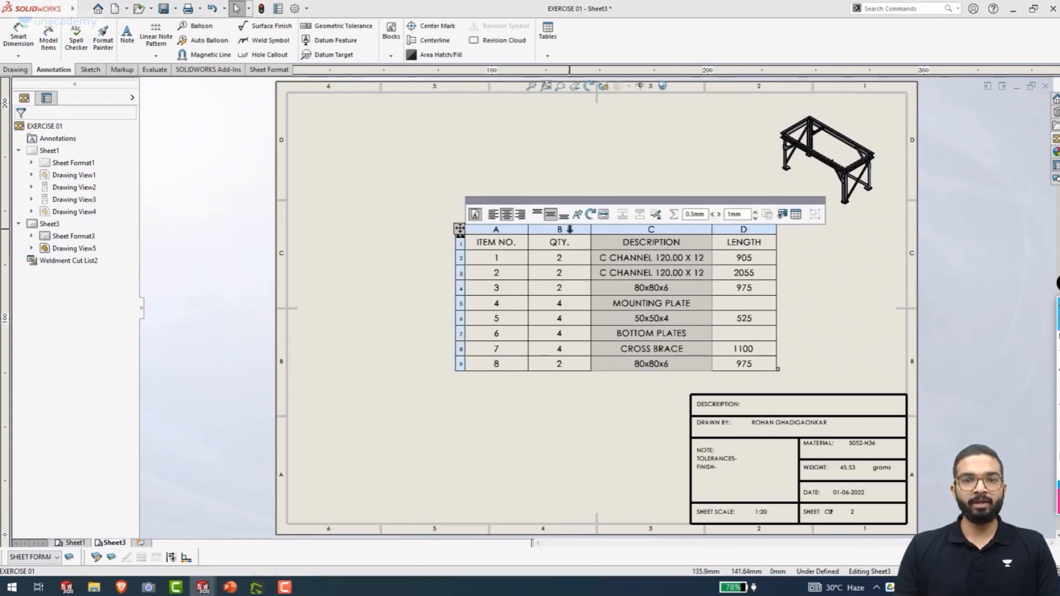
left_click(581, 228)
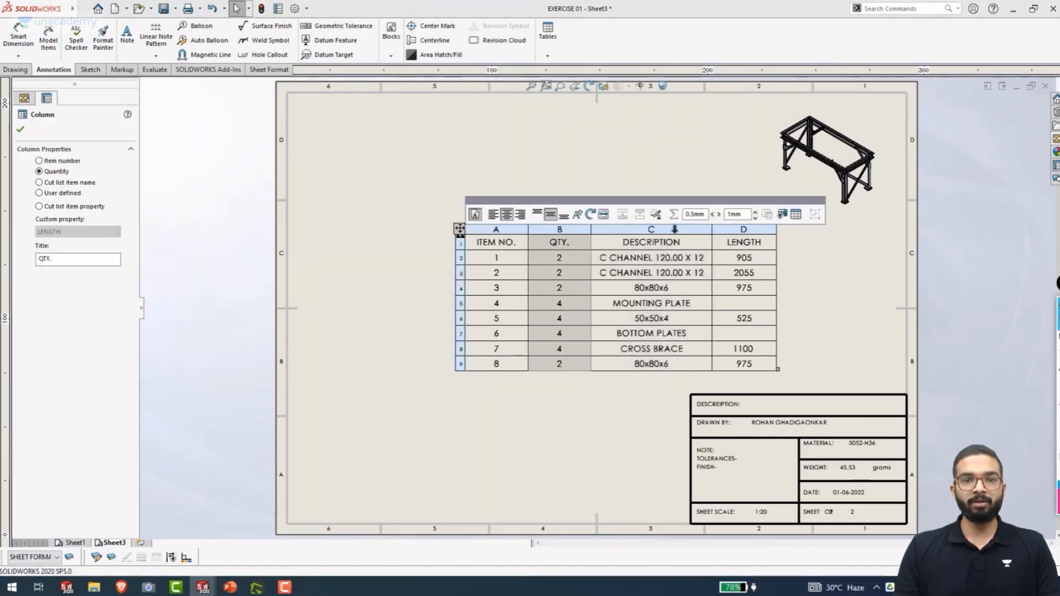
left_click_drag(591, 229, 505, 229)
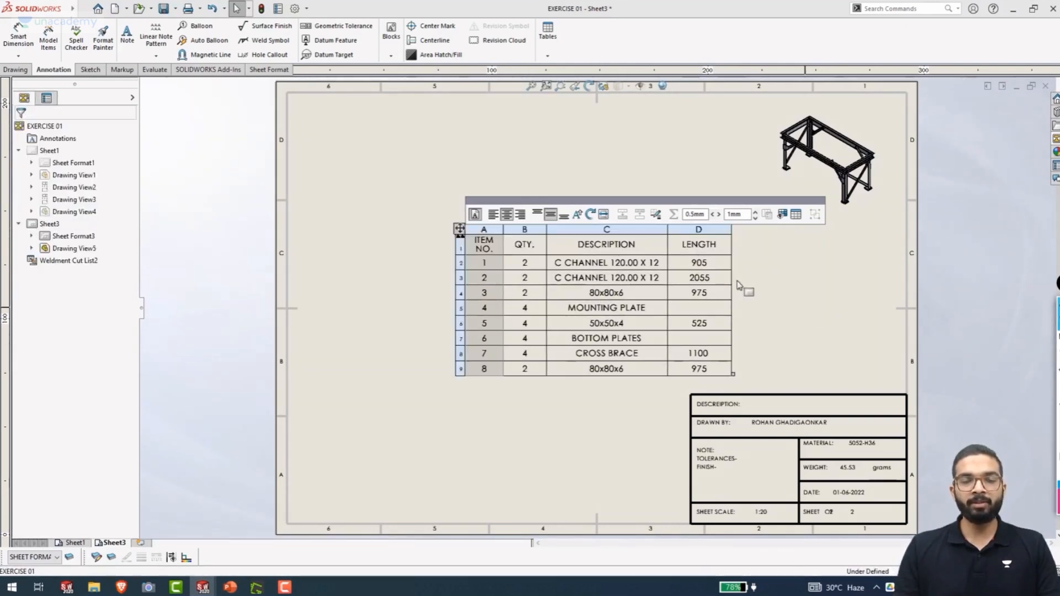
Insert a column to the right of LENGTH in the cut list table, showing the cut list item property MATERIAL
left_click(699, 229)
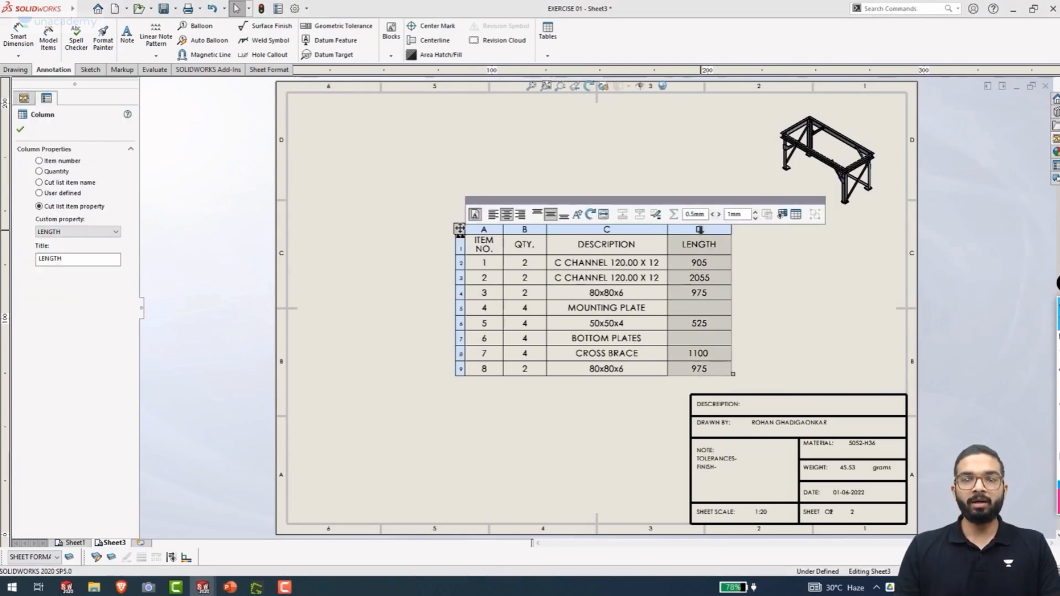
right_click(699, 231)
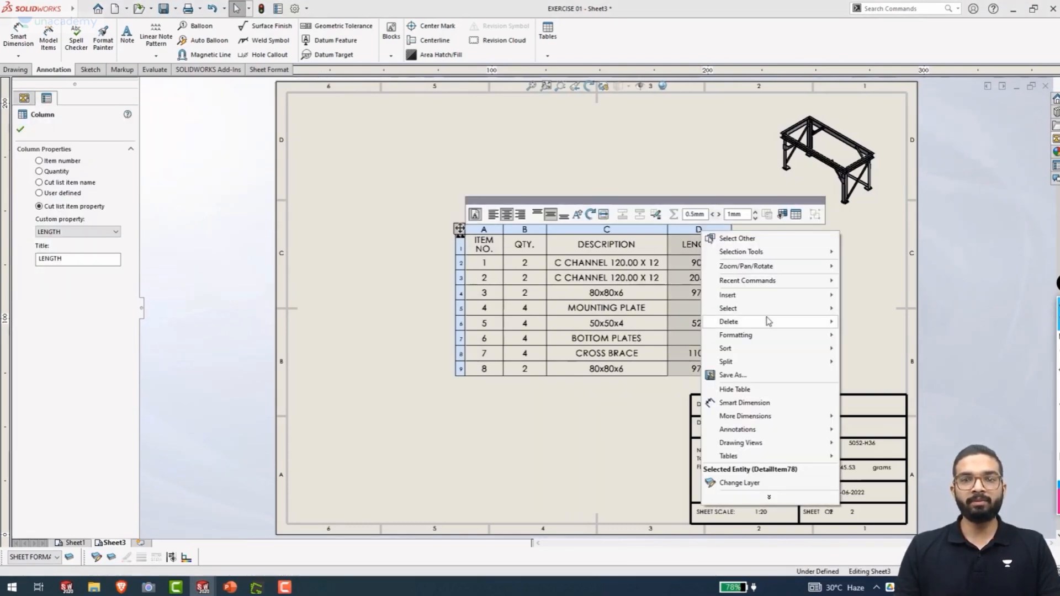
mouse_move(765, 301)
left_click(874, 296)
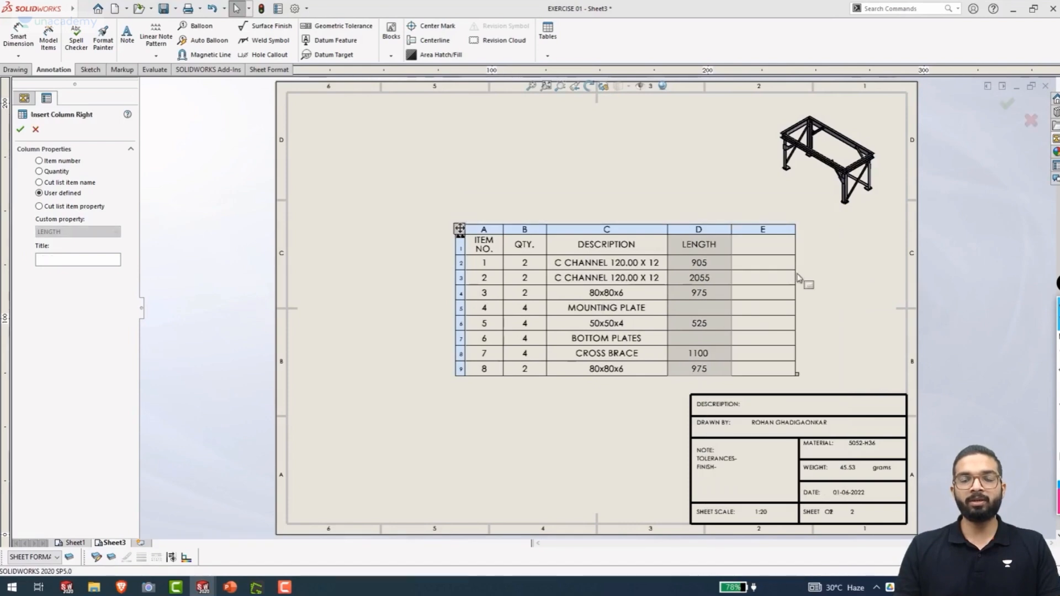
left_click(39, 206)
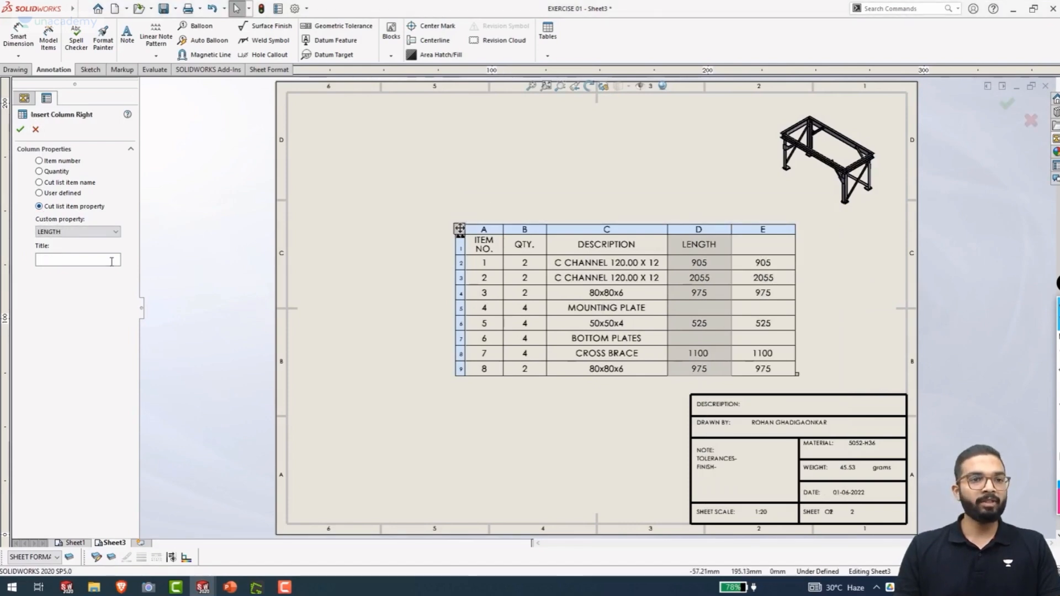
left_click(115, 234)
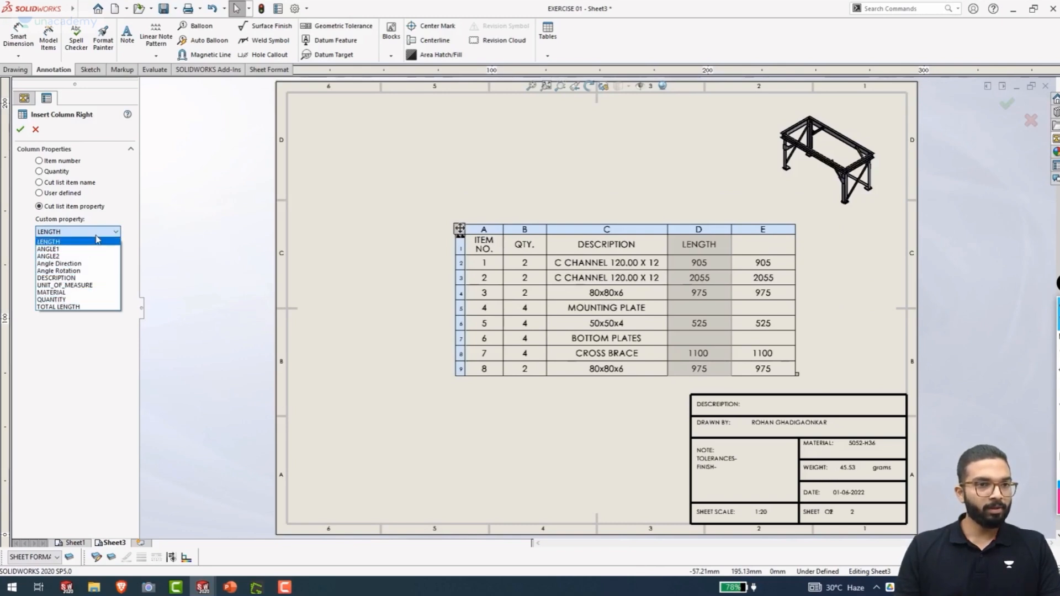
left_click(73, 293)
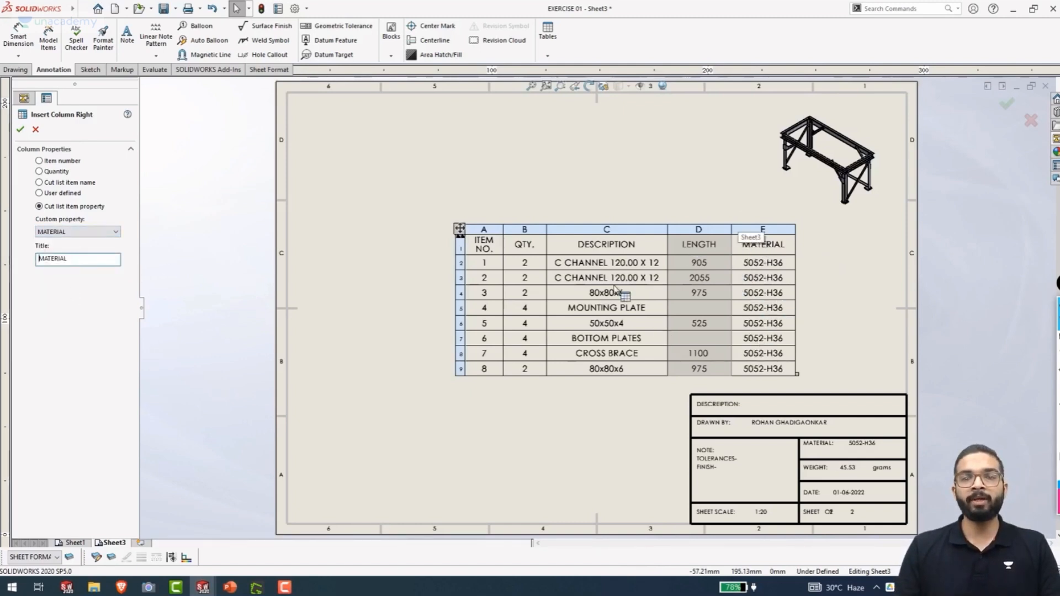
left_click(762, 230)
right_click(761, 230)
mouse_move(806, 296)
left_click(933, 296)
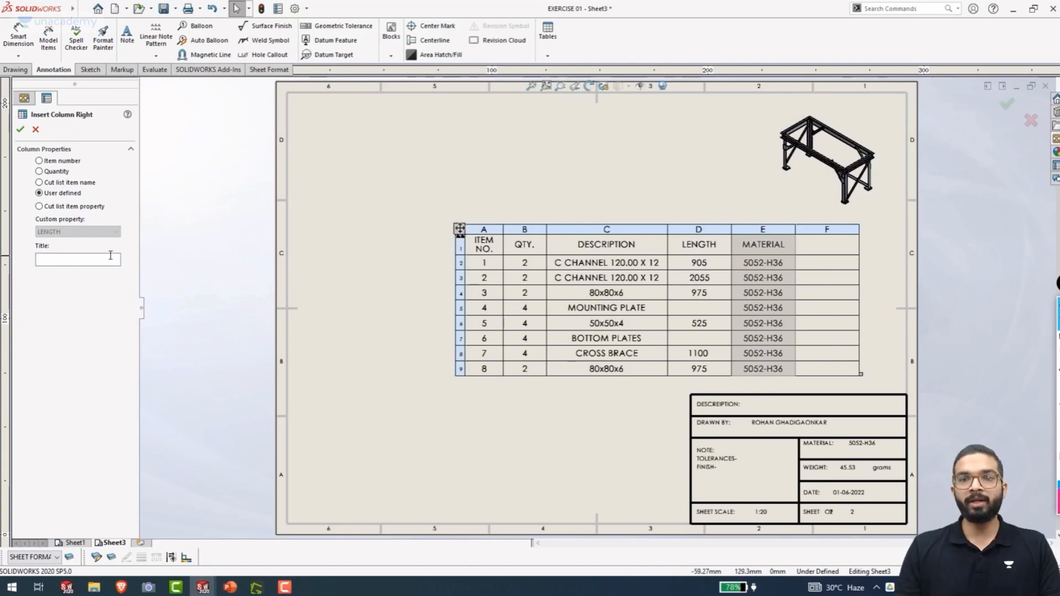
left_click(53, 208)
left_click(100, 232)
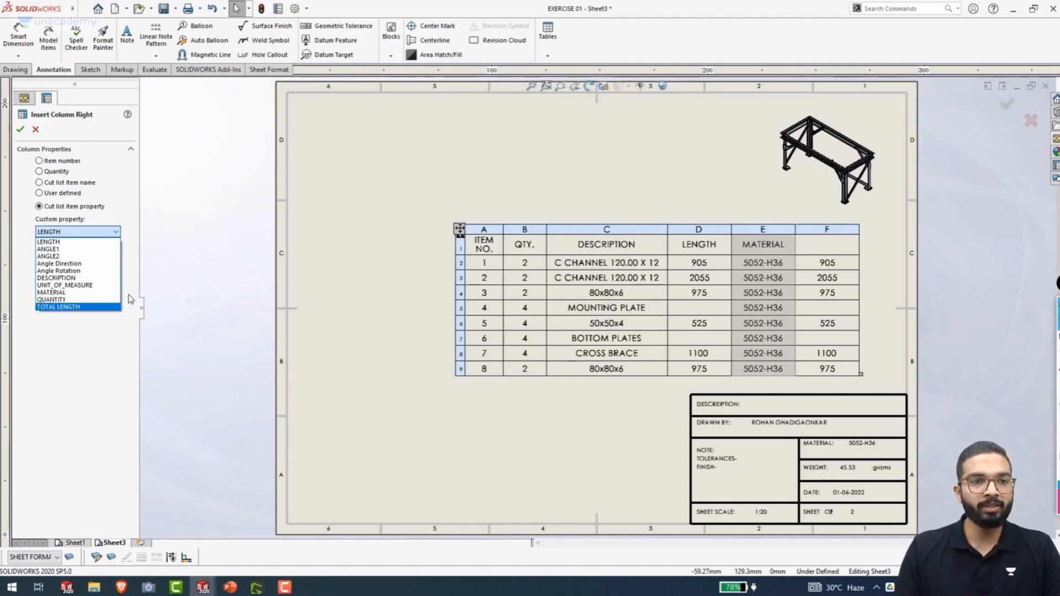
left_click(178, 289)
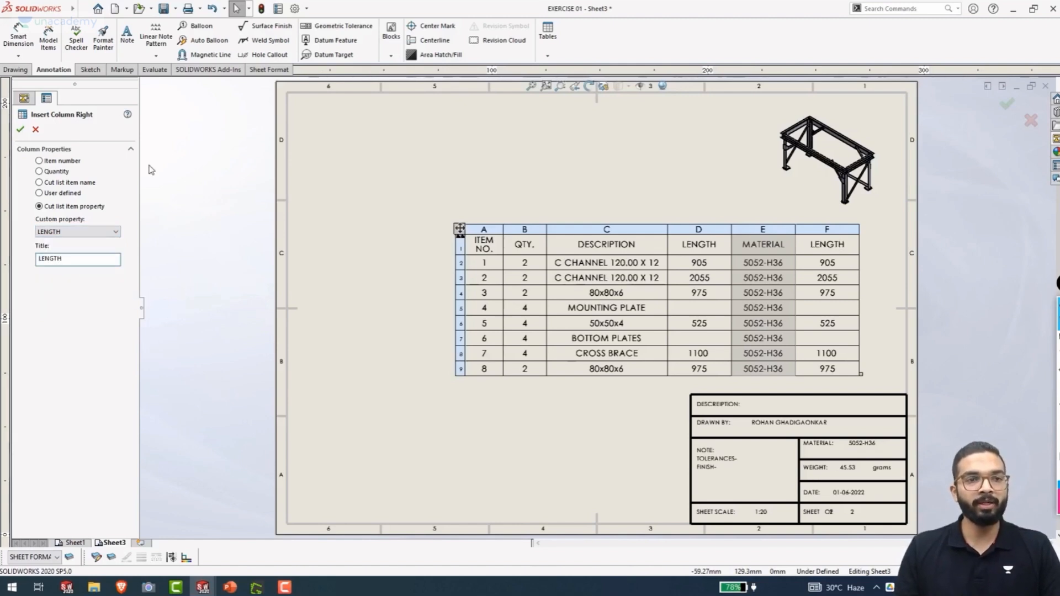
left_click(35, 130)
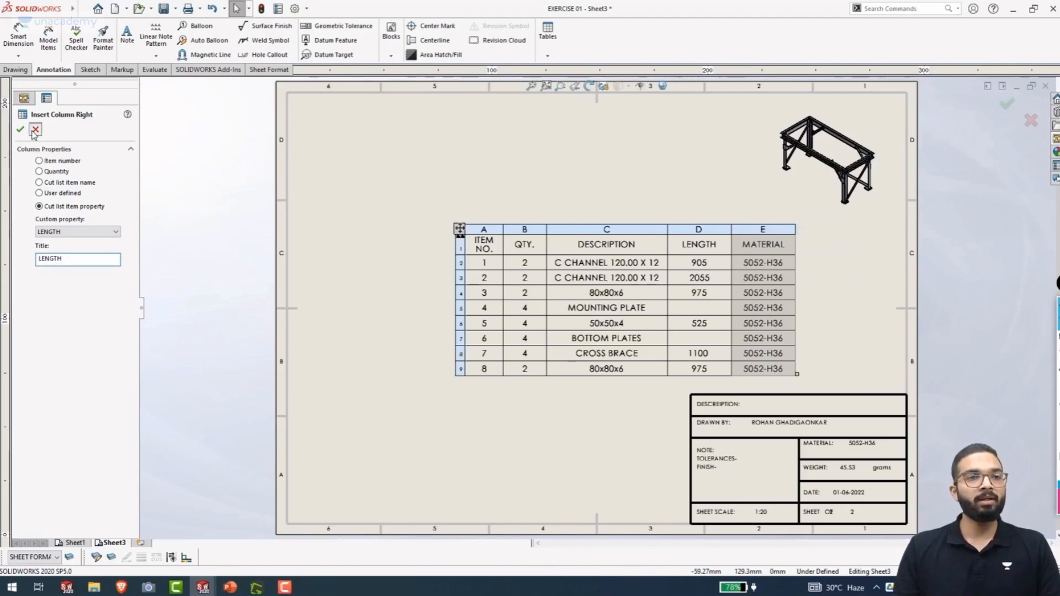
In the EXERCISE 01 part, add a WEIGHT property with the value Mass to the C CHANNEL 120.00 X 12<1> cut list item
left_click(197, 201)
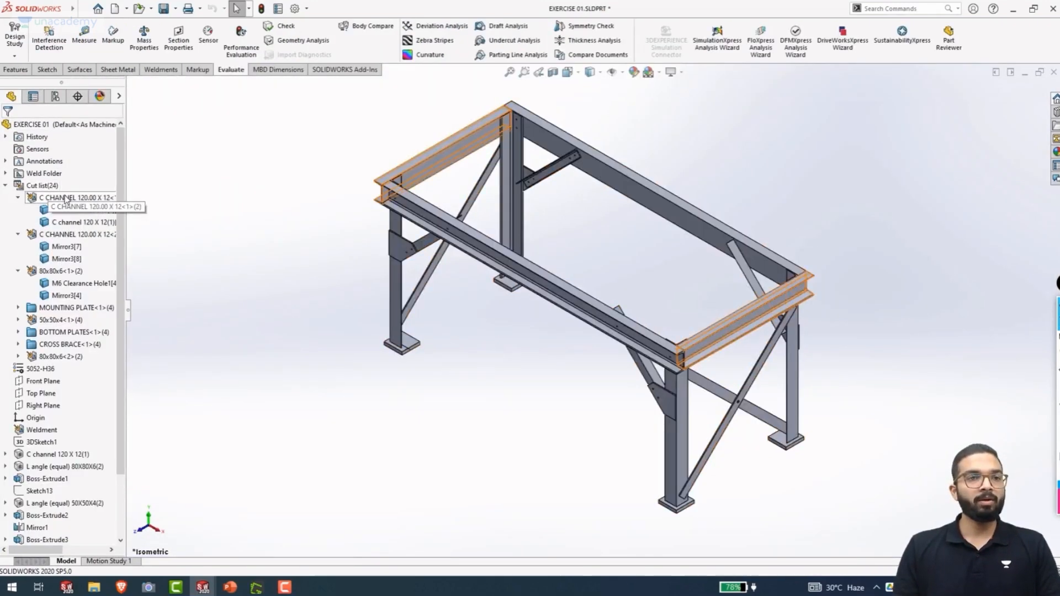
right_click(65, 198)
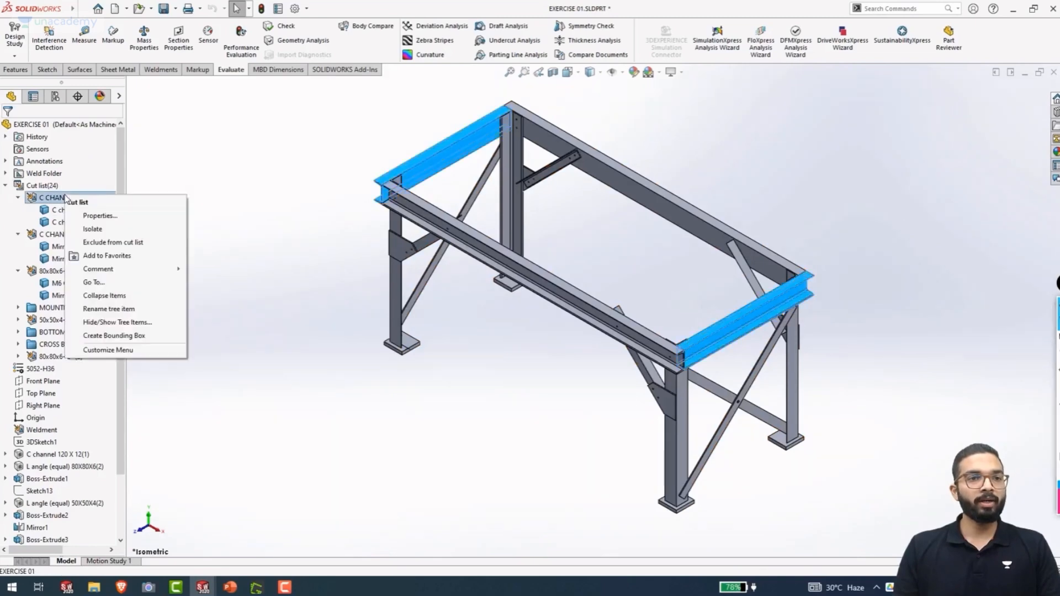
left_click(106, 217)
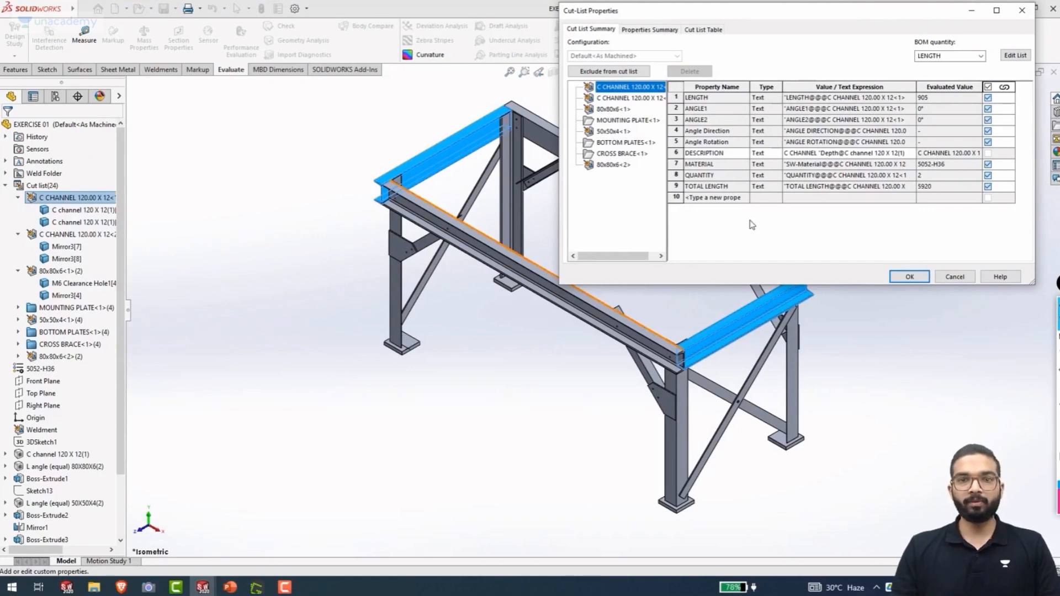
left_click(743, 200)
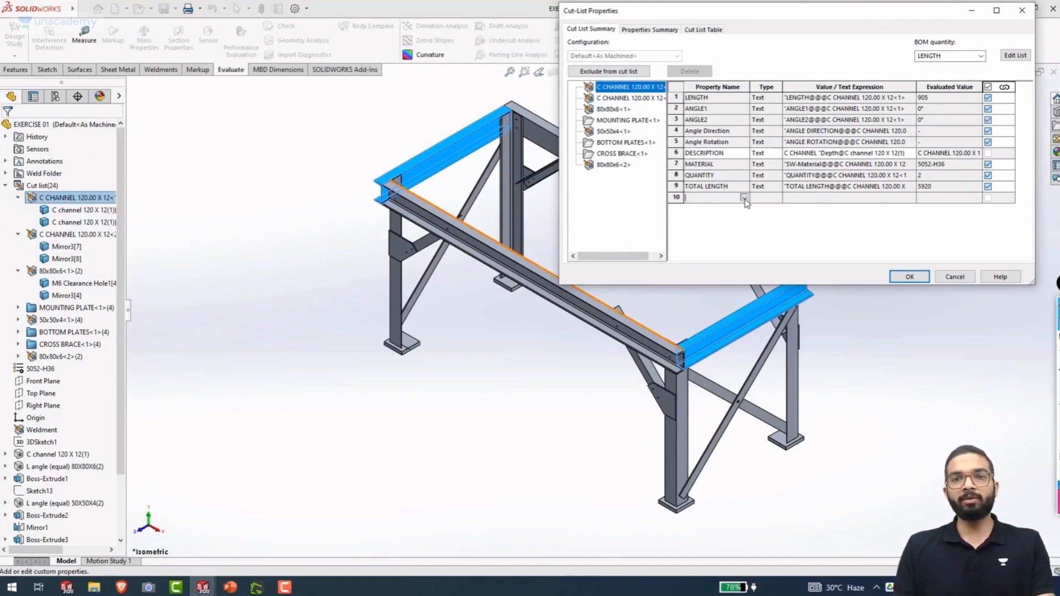
left_click(745, 199)
left_click(698, 237)
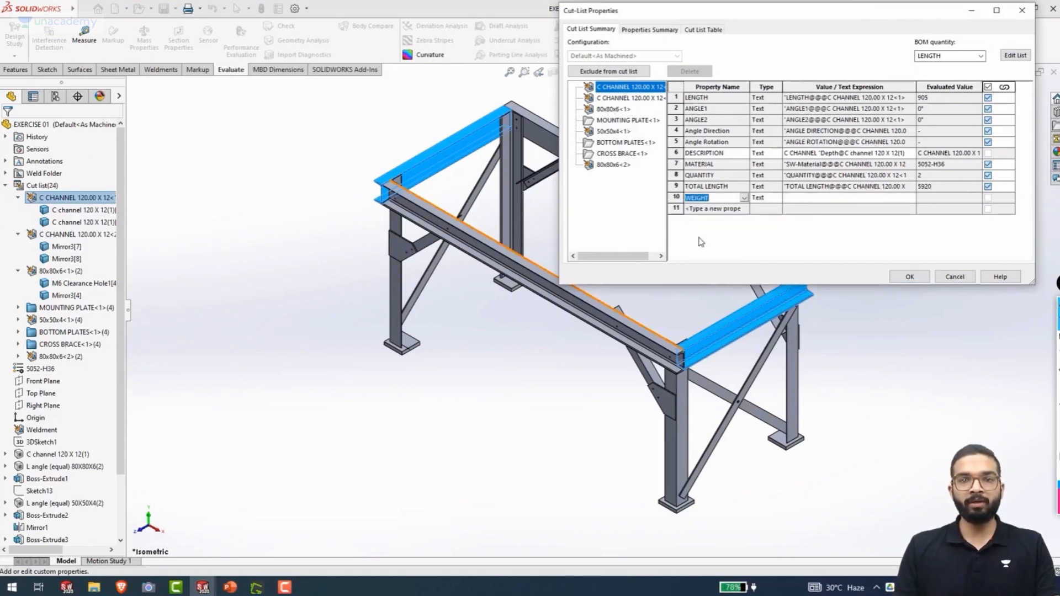
left_click(856, 197)
left_click(895, 198)
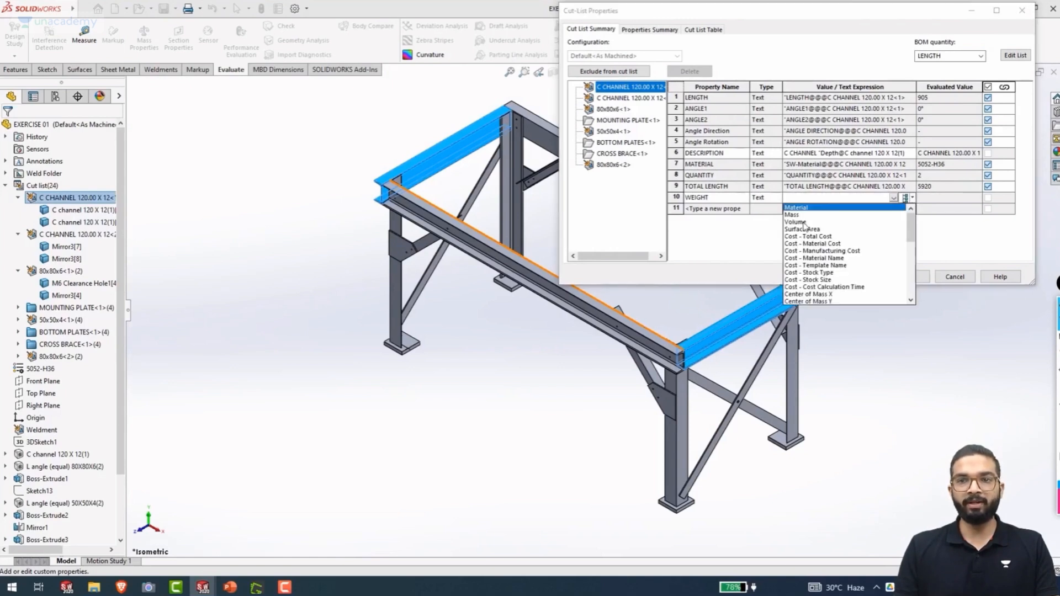
left_click(799, 217)
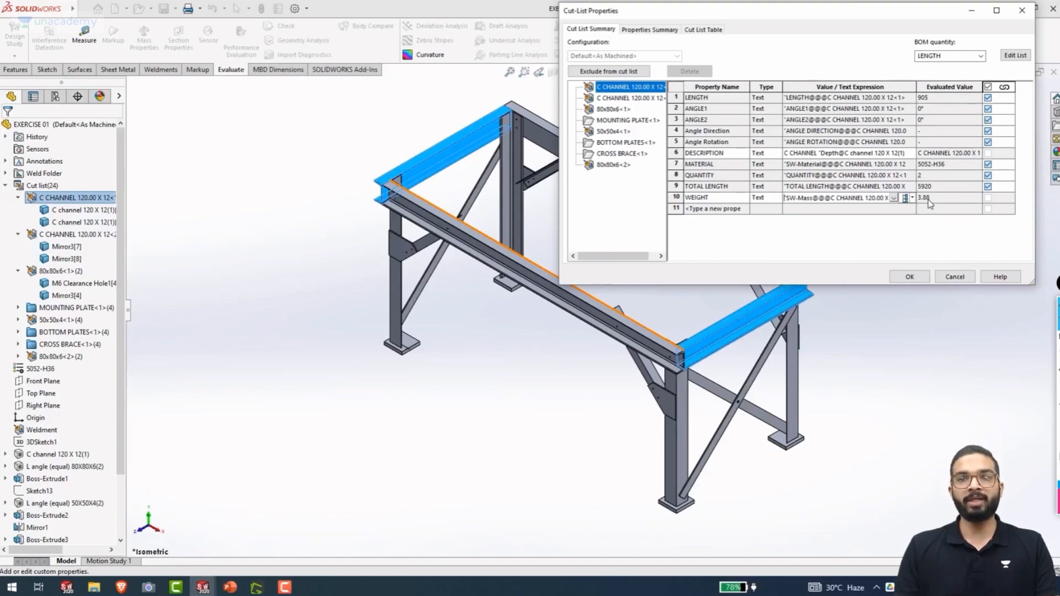
Add a WEIGHT property with the value Mass to the C CHANNEL 120.00 X 12<2> cut list item
left_click(607, 97)
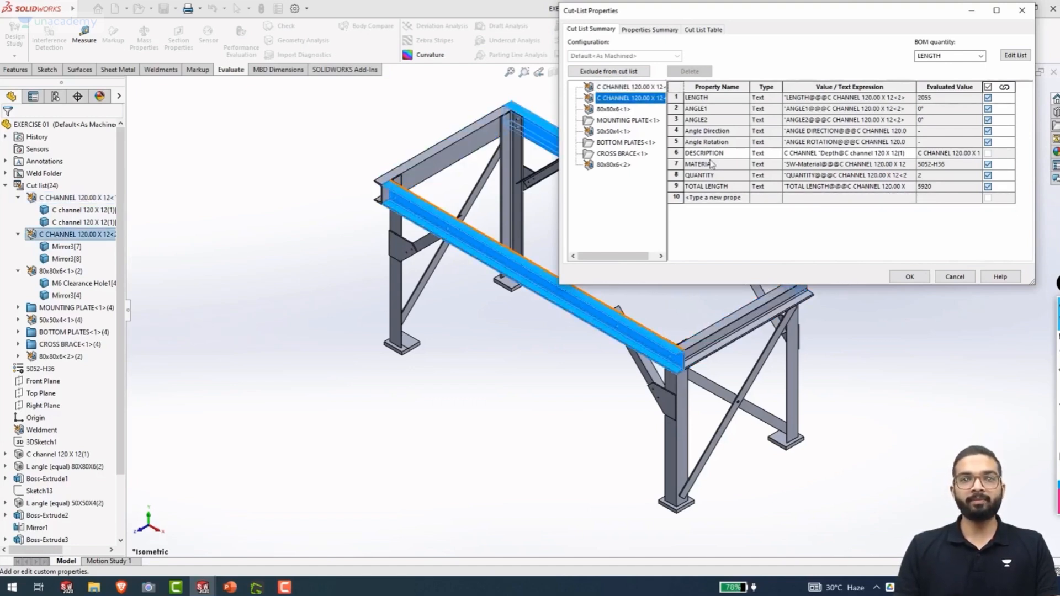
left_click(740, 197)
left_click(744, 199)
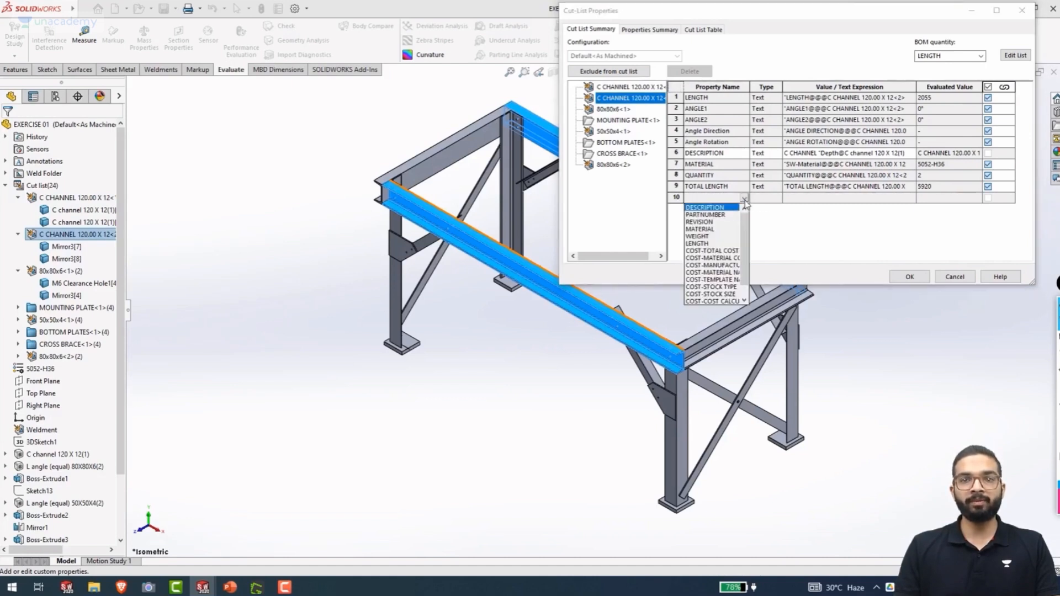
left_click(697, 244)
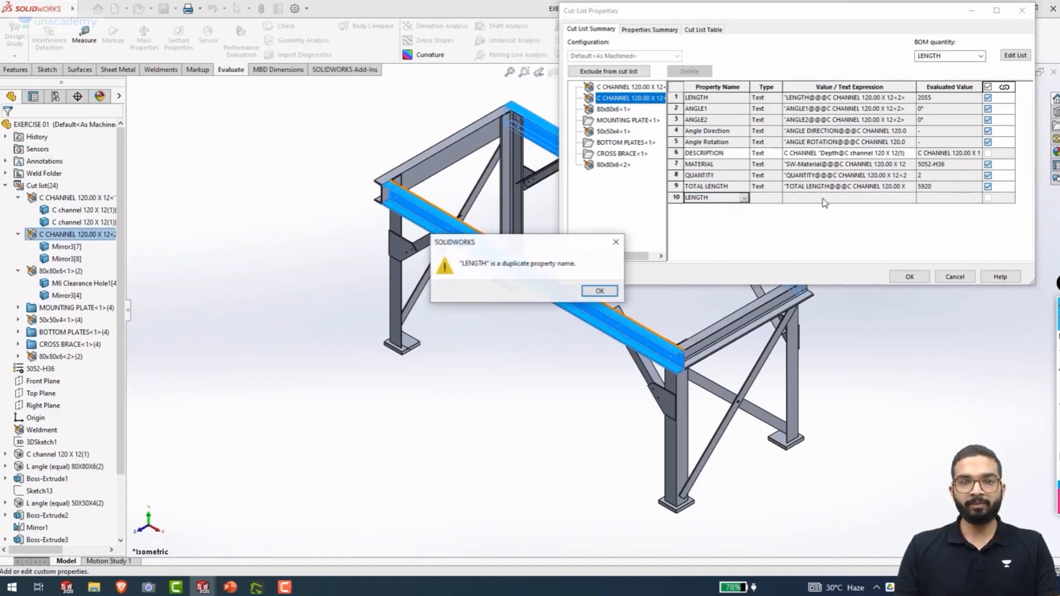
left_click(599, 291)
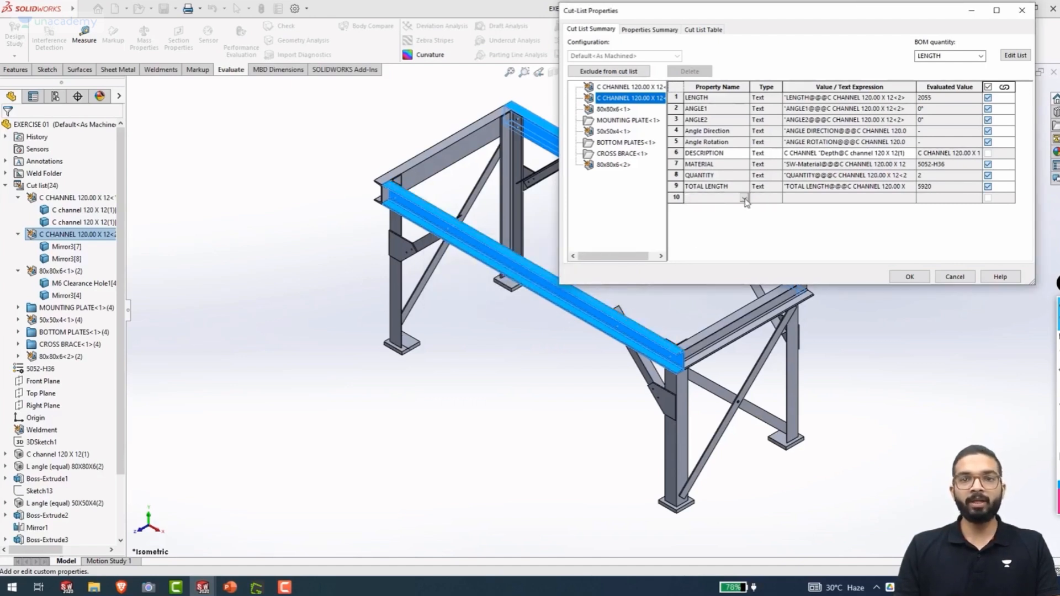
left_click(744, 198)
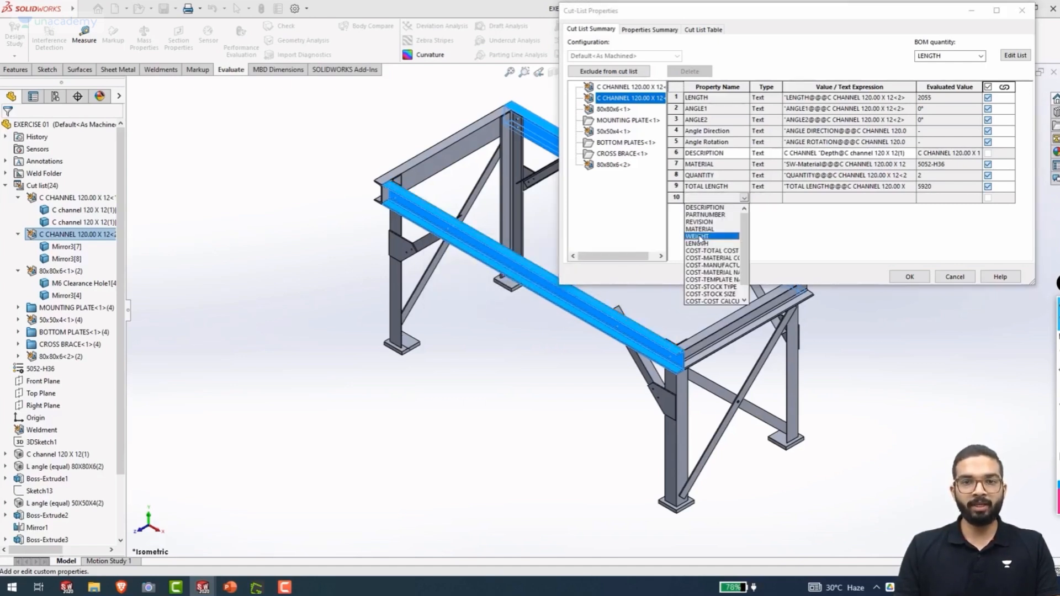
left_click(699, 237)
left_click(907, 200)
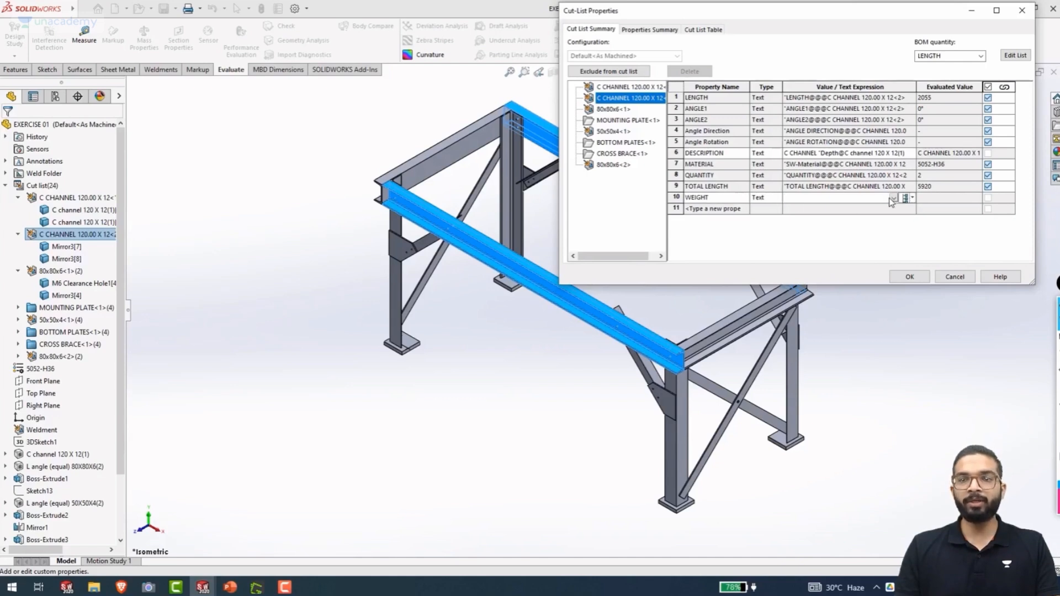
left_click(893, 199)
left_click(805, 222)
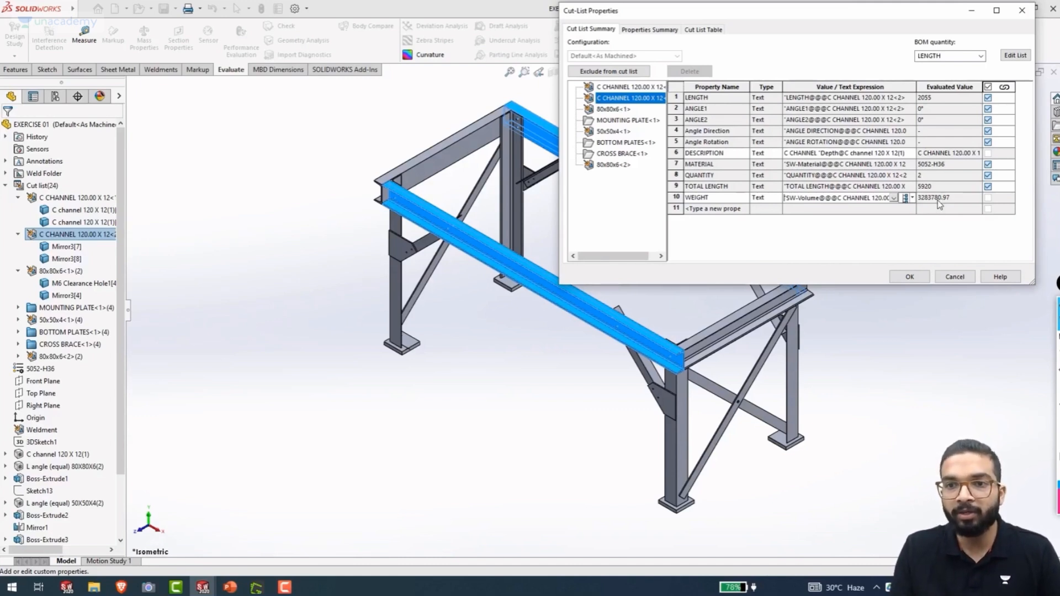
left_click(893, 198)
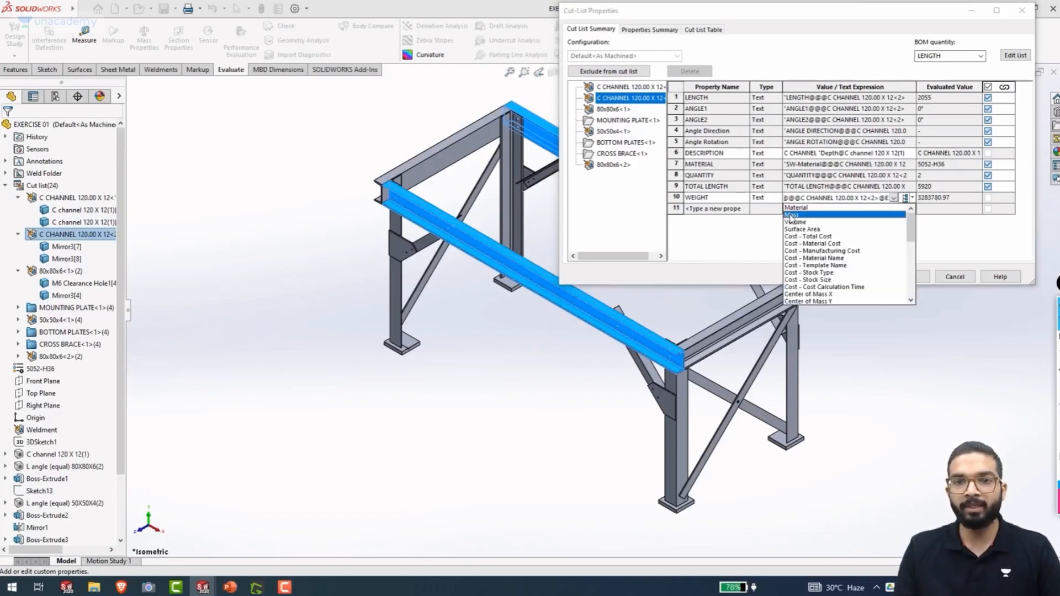
left_click(791, 215)
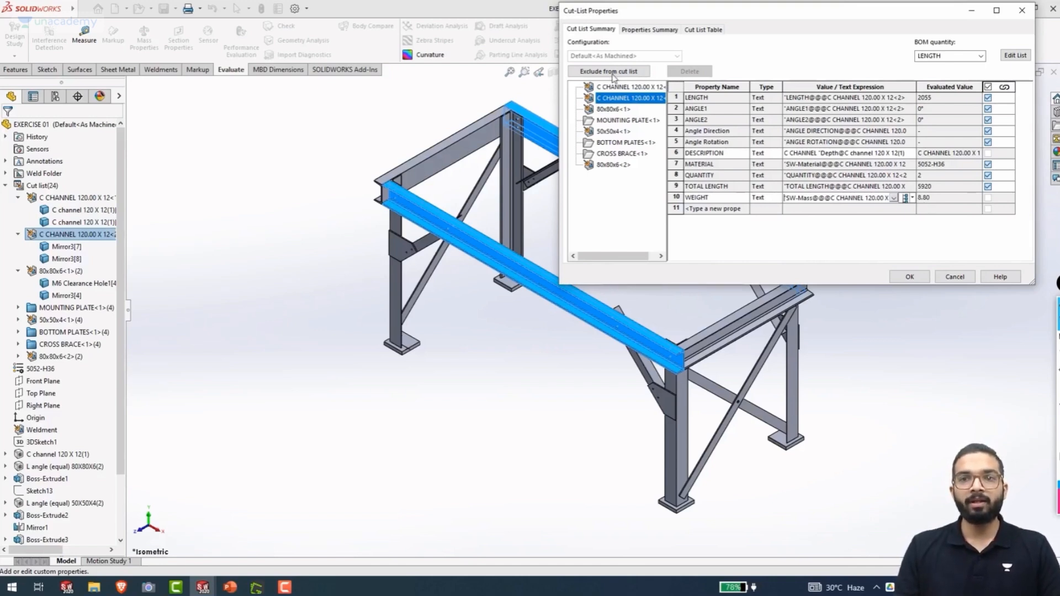
Add a WEIGHT property with the value Mass to the 80x80x6<1> cut list item
left_click(610, 109)
left_click(745, 200)
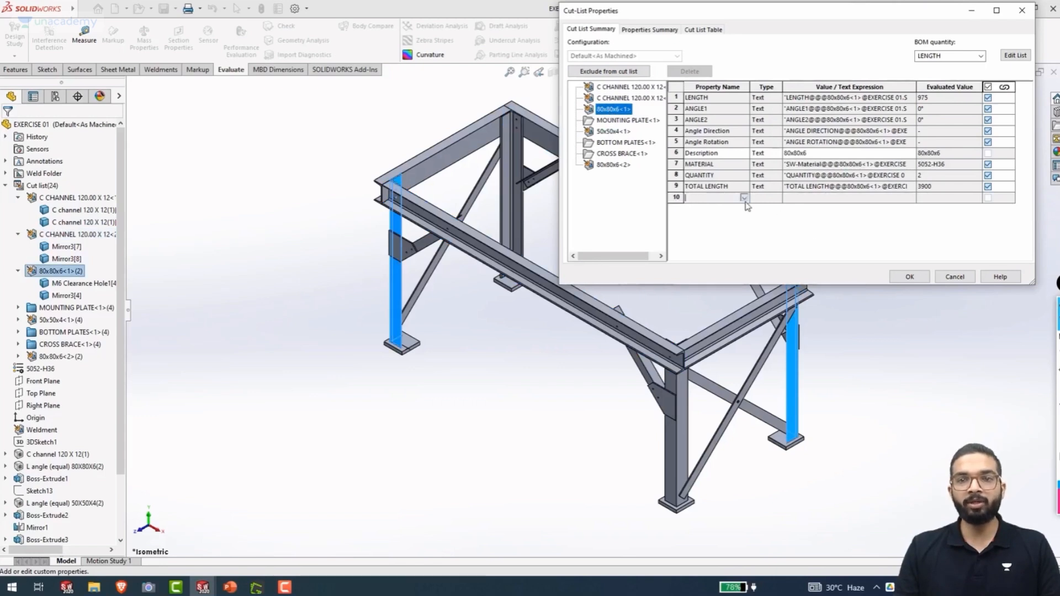
left_click(745, 200)
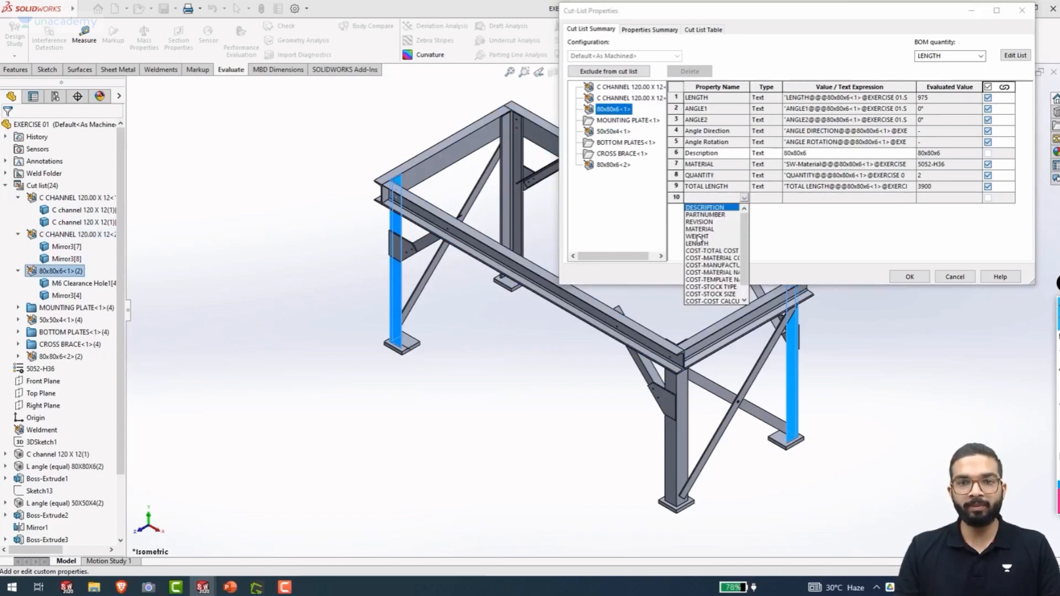
left_click(697, 237)
left_click(819, 200)
left_click(893, 197)
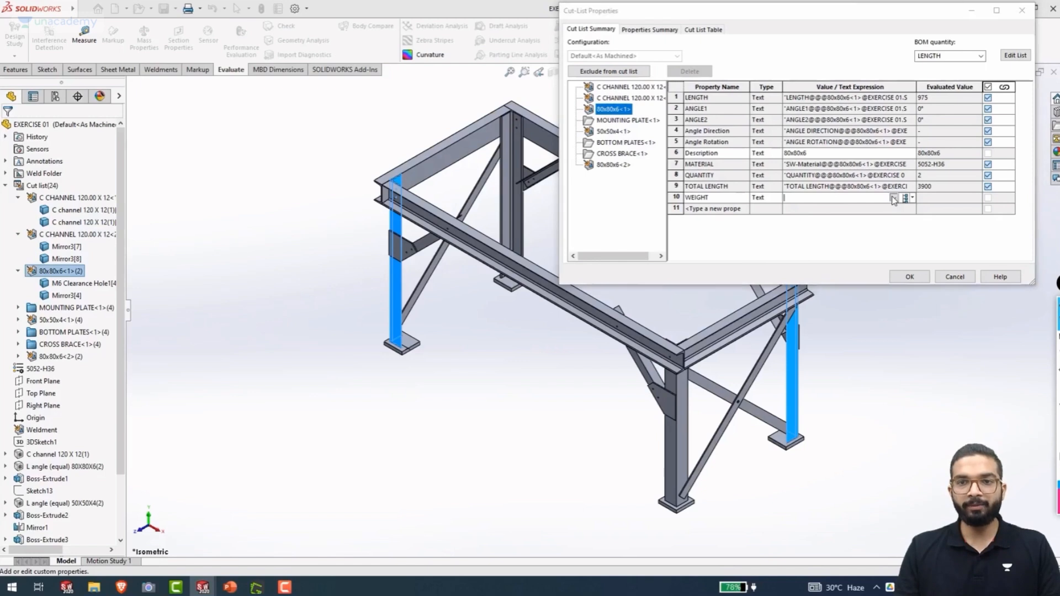
left_click(793, 215)
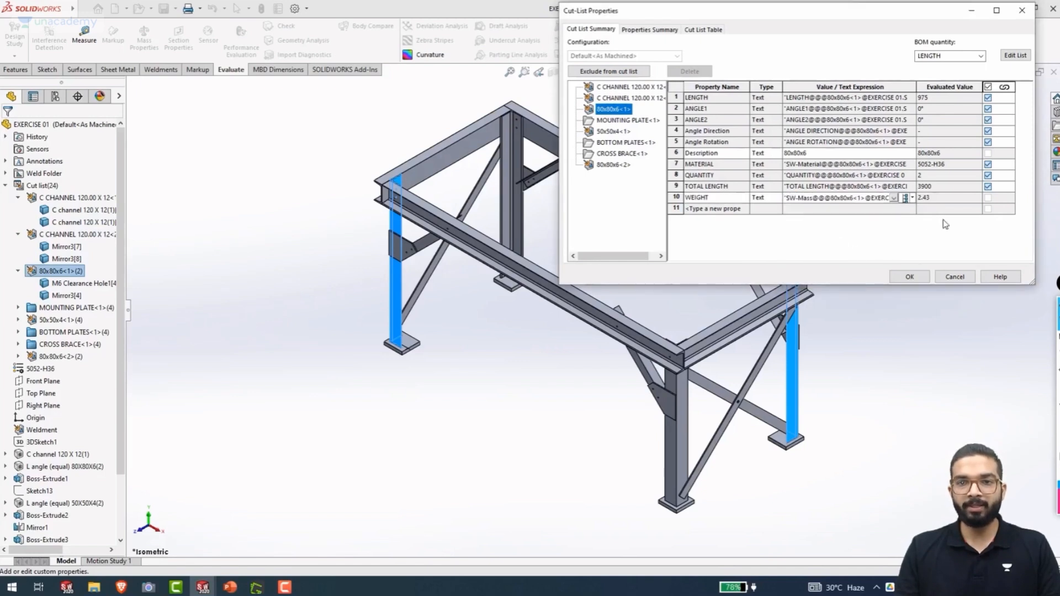
Add a WEIGHT property with the value Mass to the MOUNTING PLATE<1> cut list item
left_click(628, 120)
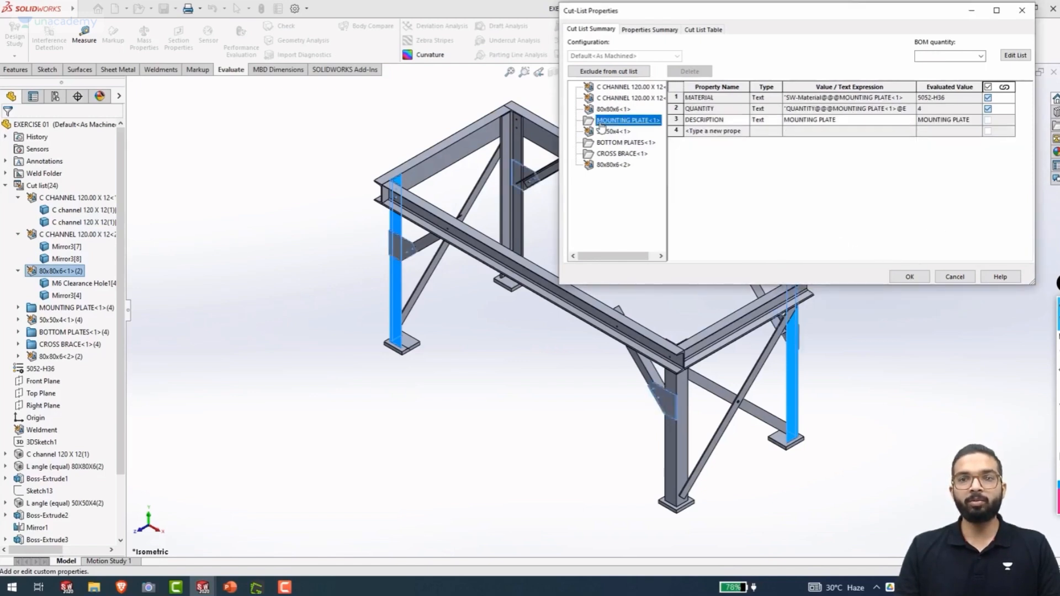
left_click(745, 133)
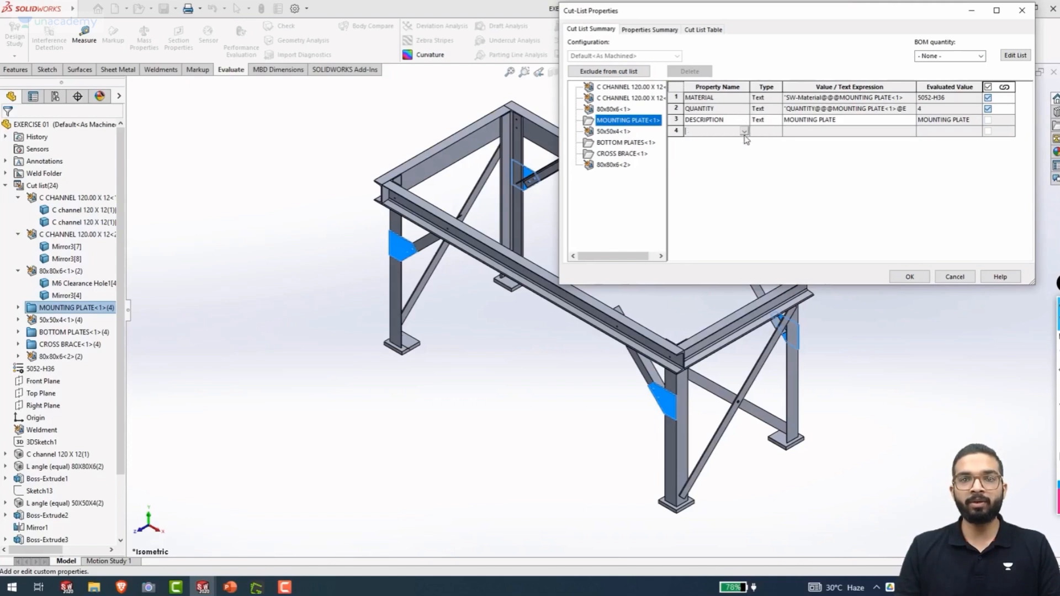
left_click(781, 132)
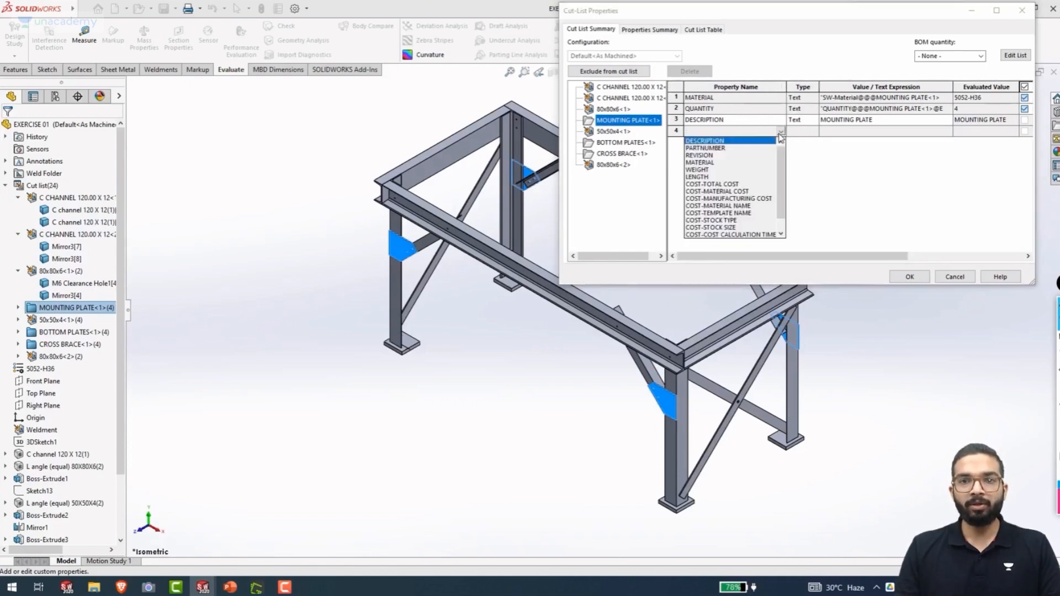
left_click(703, 171)
left_click(923, 131)
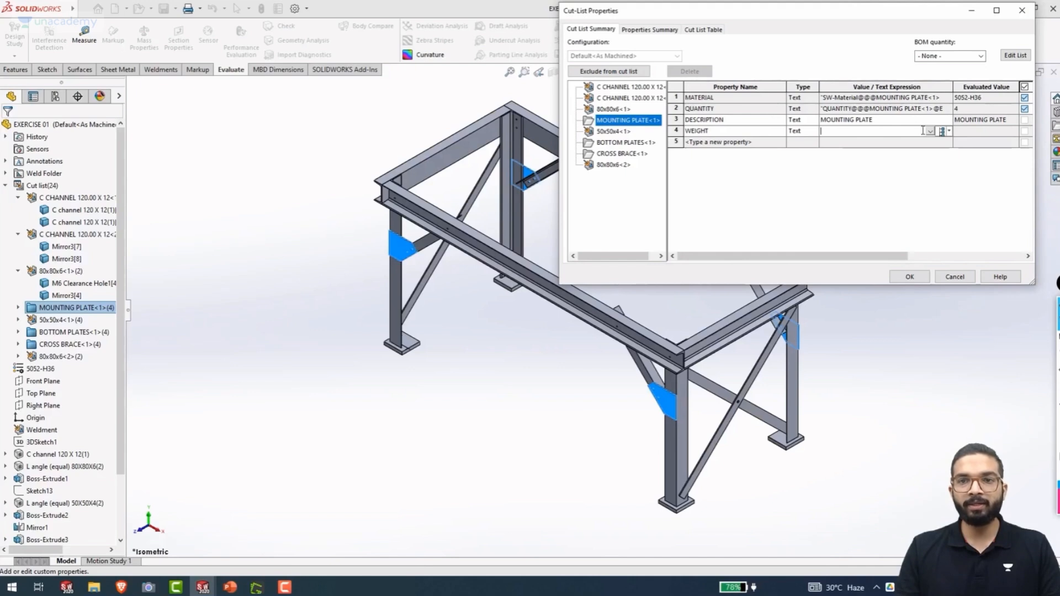
left_click(931, 132)
left_click(838, 155)
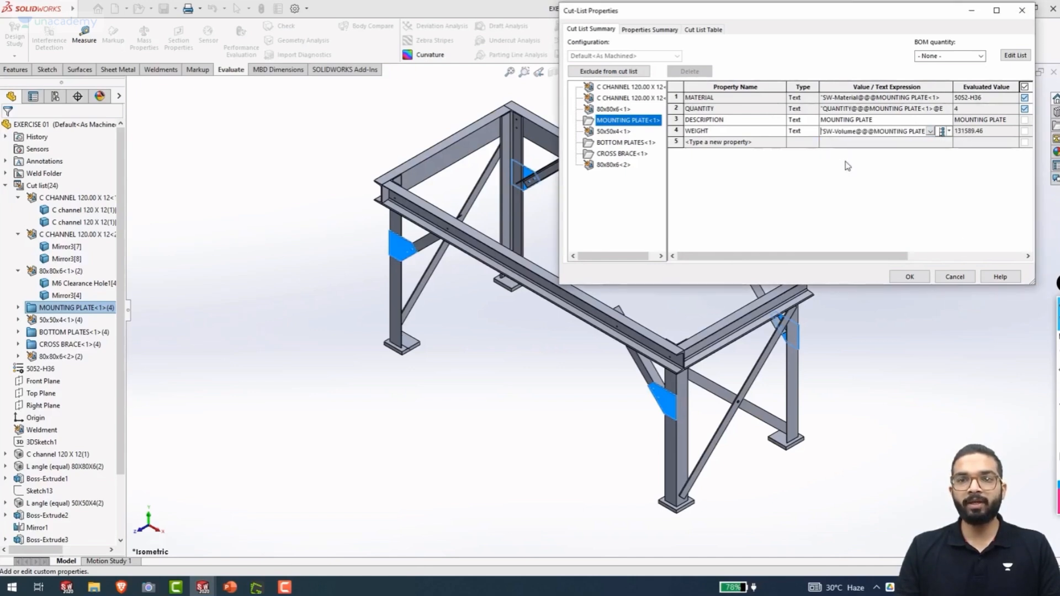
left_click(930, 131)
left_click(828, 149)
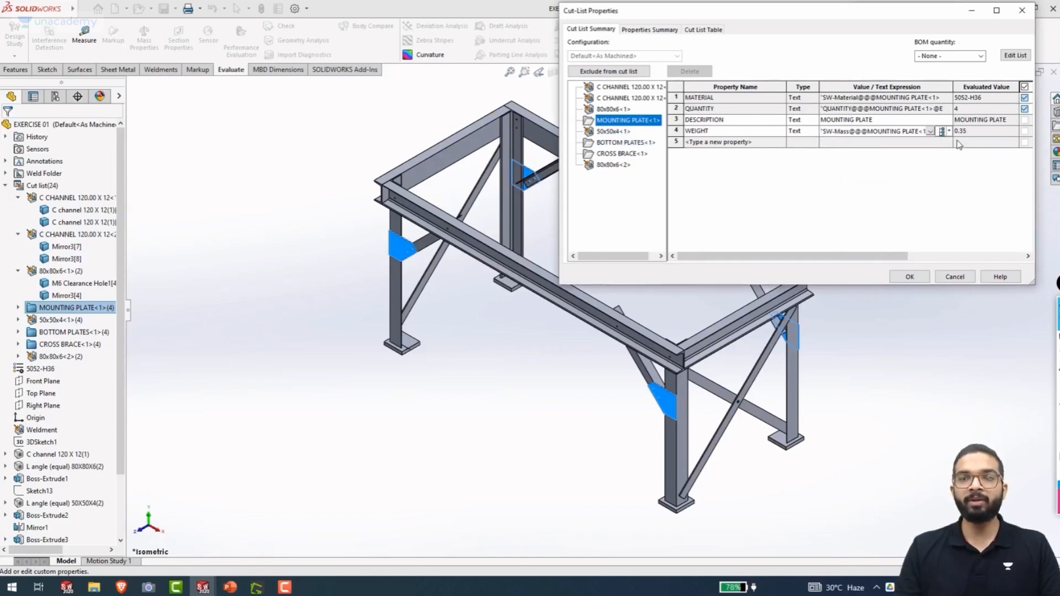
Add a WEIGHT property with the value Mass to the 50x50x4<1> cut list item
left_click(613, 132)
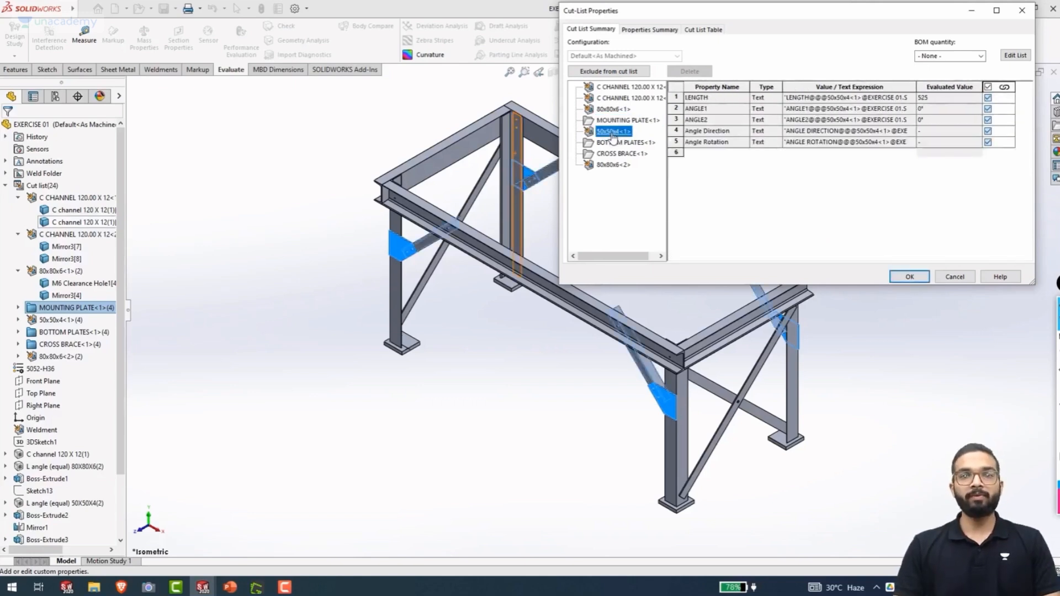
left_click(746, 200)
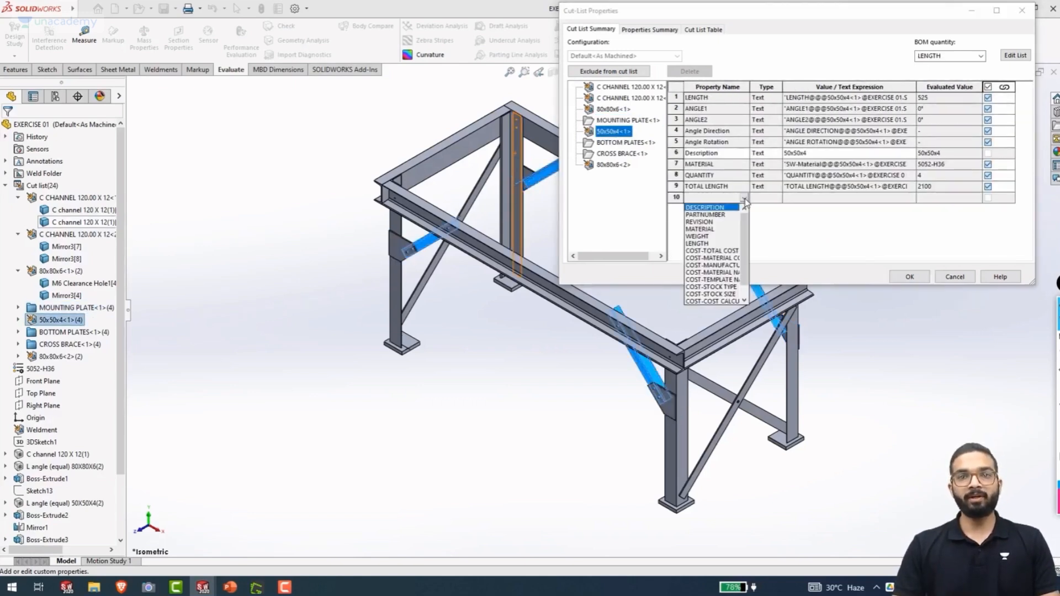
left_click(698, 236)
left_click(899, 199)
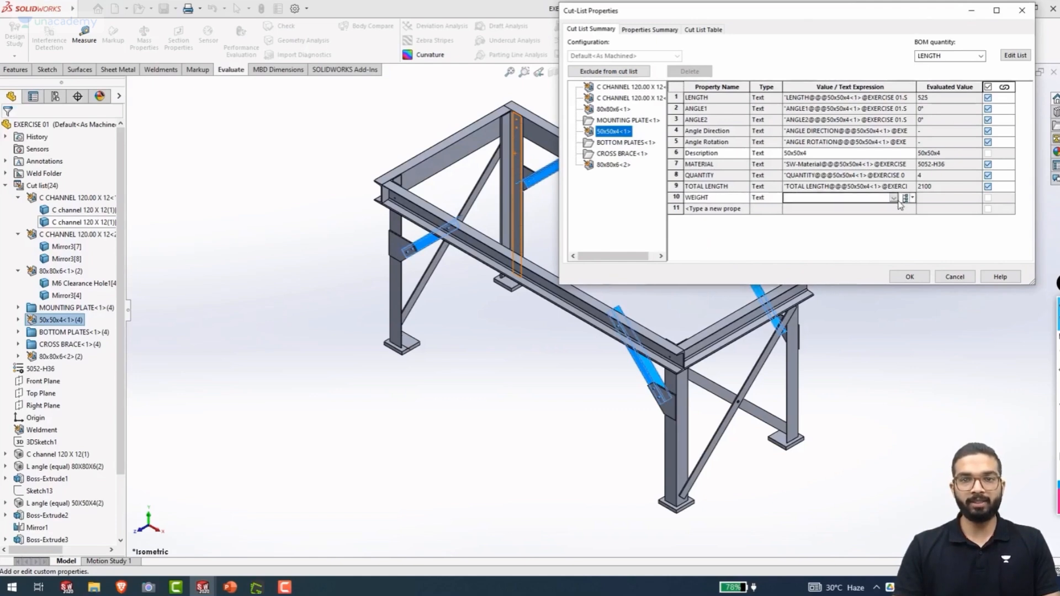
left_click(895, 198)
left_click(790, 215)
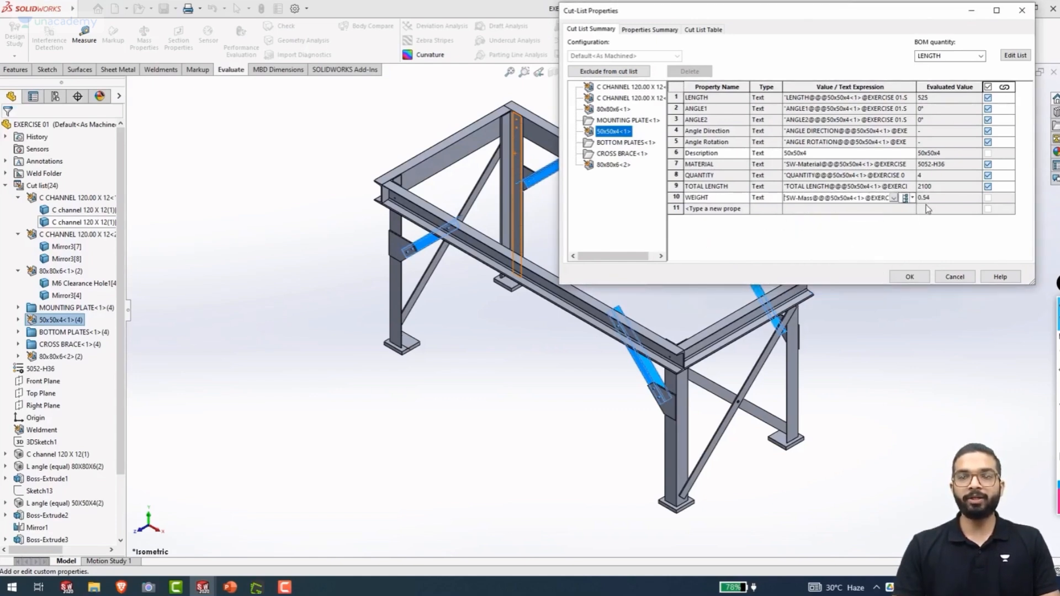
Add a WEIGHT property with the value Mass to the BOTTOM PLATES<1> cut list item
left_click(618, 143)
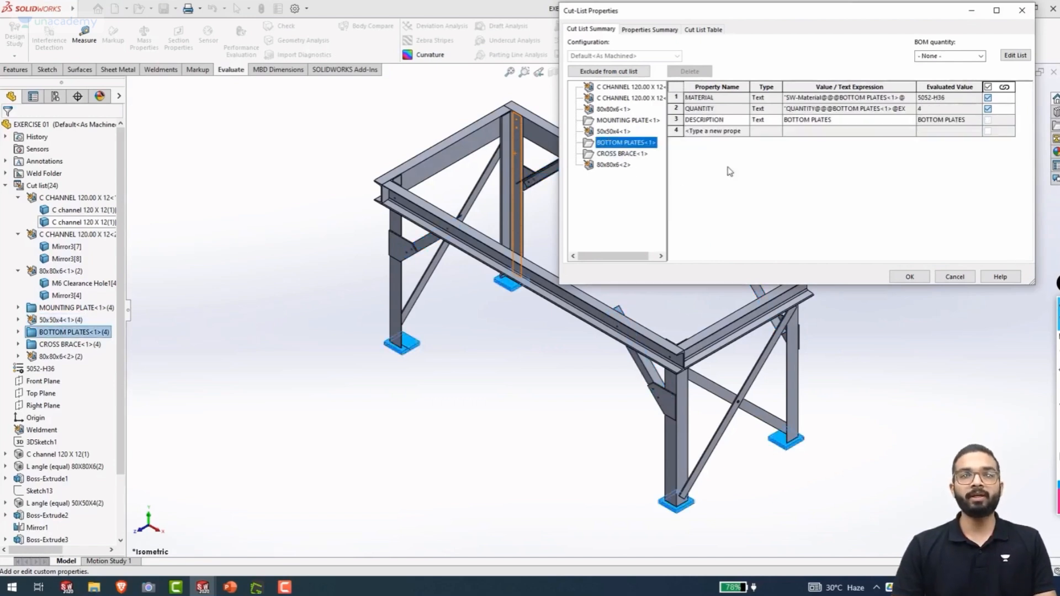
left_click(740, 132)
left_click(744, 132)
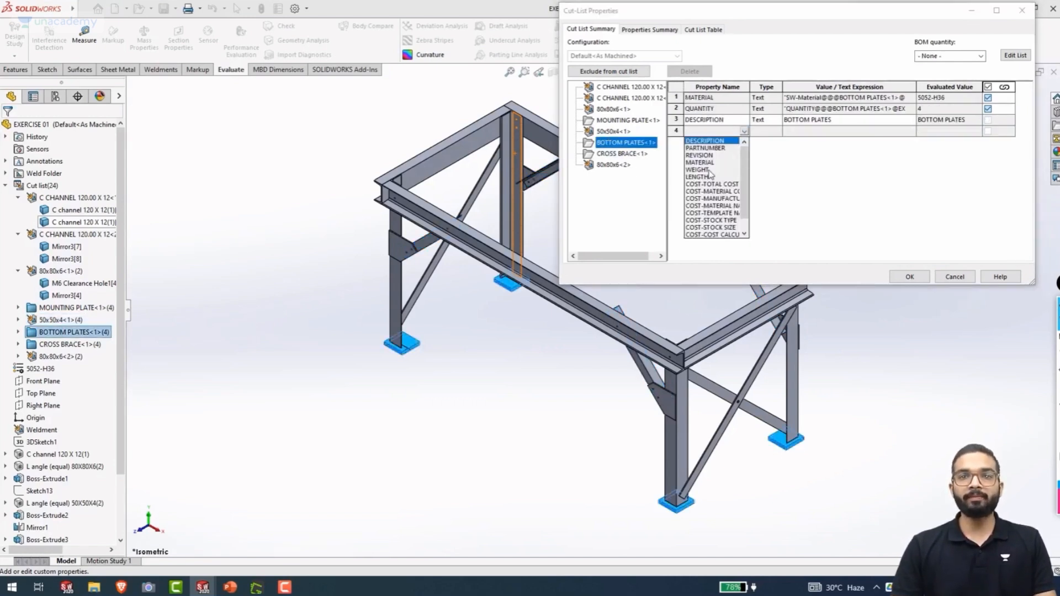
left_click(710, 172)
left_click(849, 130)
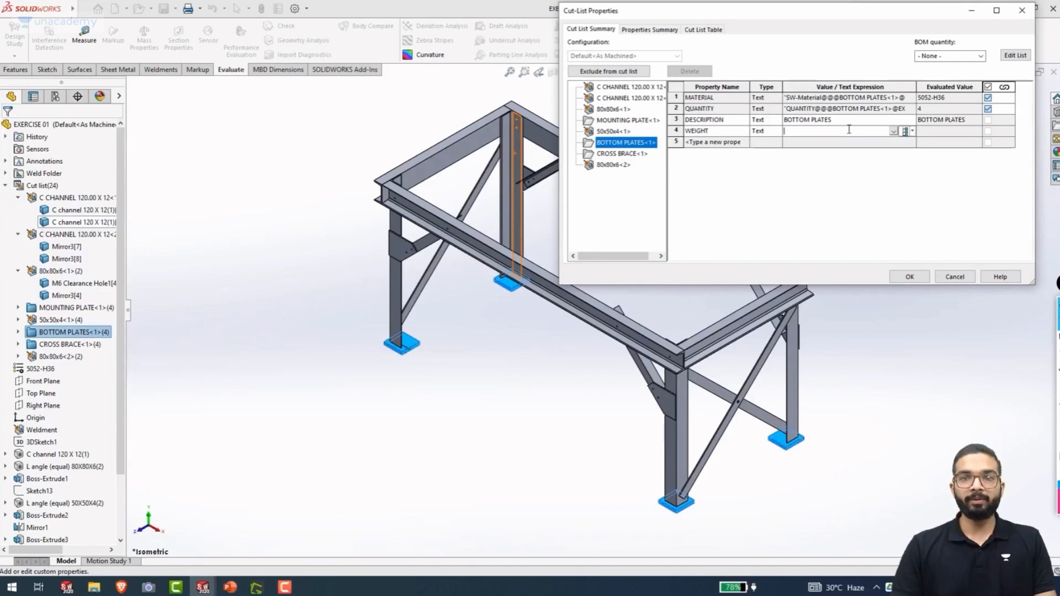
left_click(894, 131)
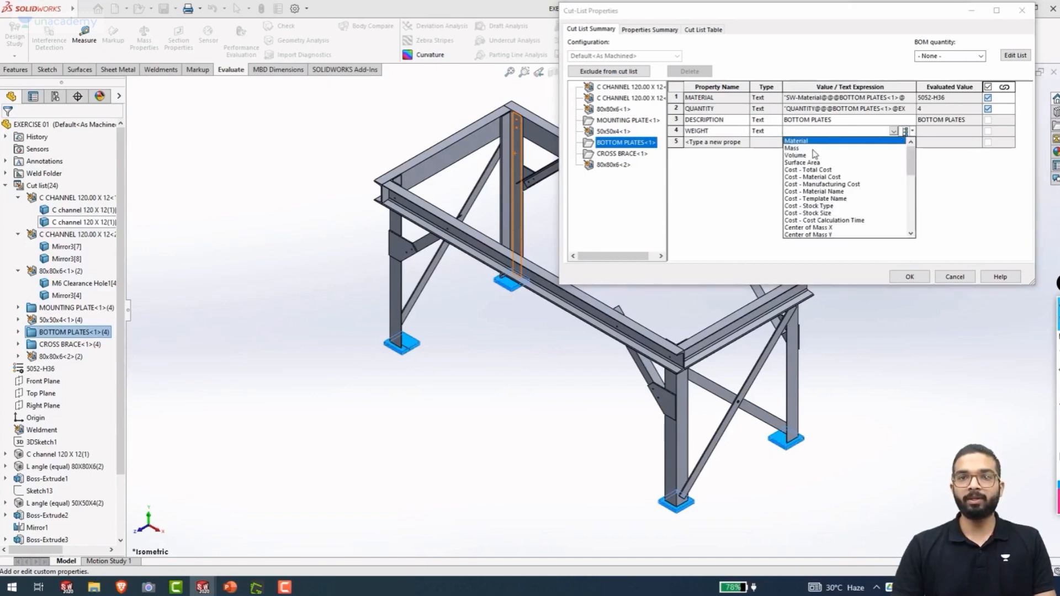
left_click(814, 148)
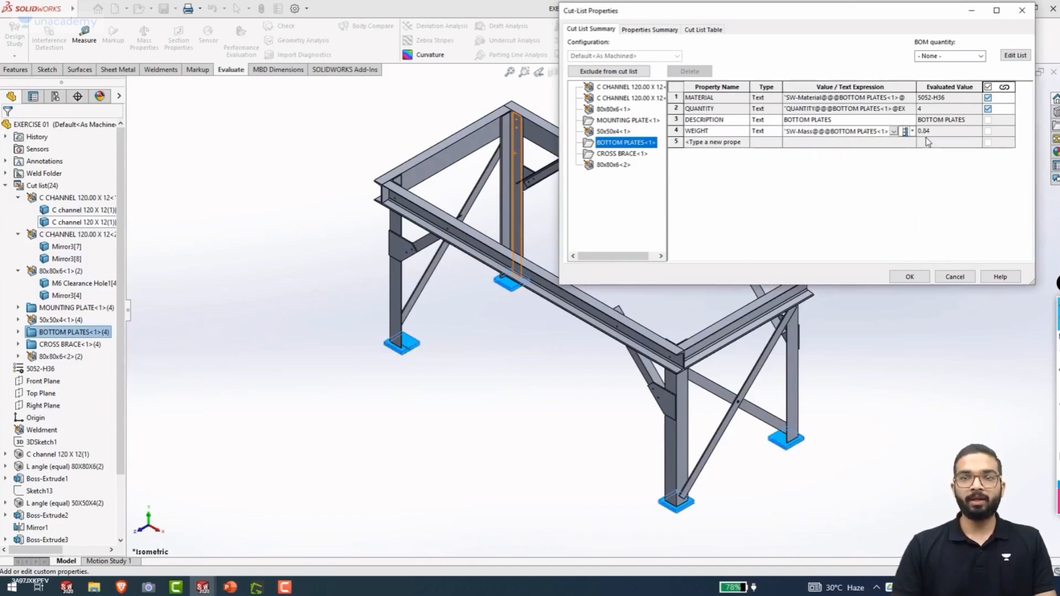
Add a WEIGHT property with the value Mass to the CROSS BRACE<1> cut list item
left_click(616, 154)
left_click(730, 143)
left_click(744, 143)
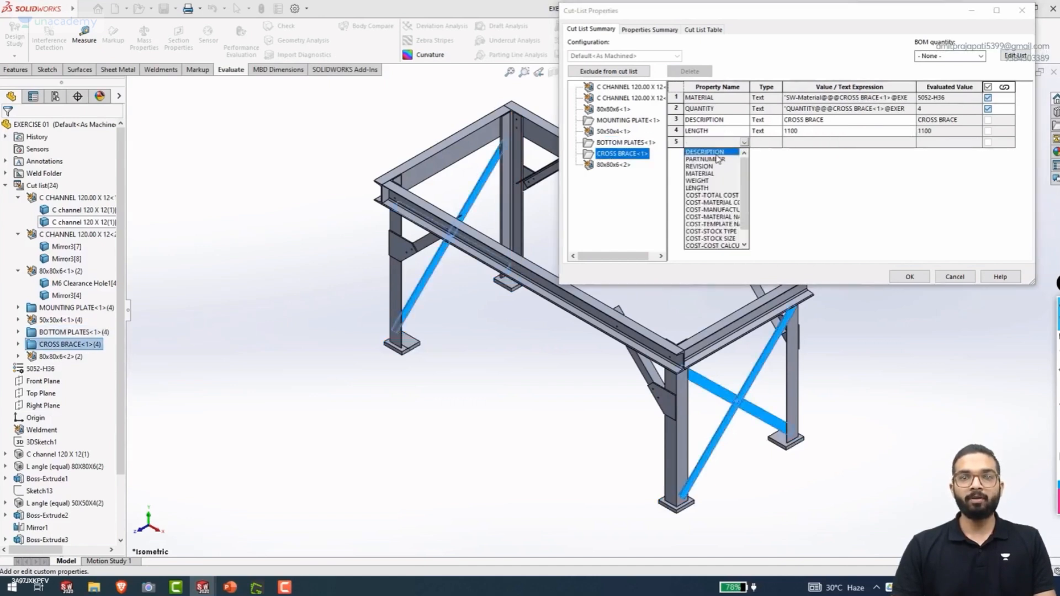
left_click(696, 181)
left_click(883, 143)
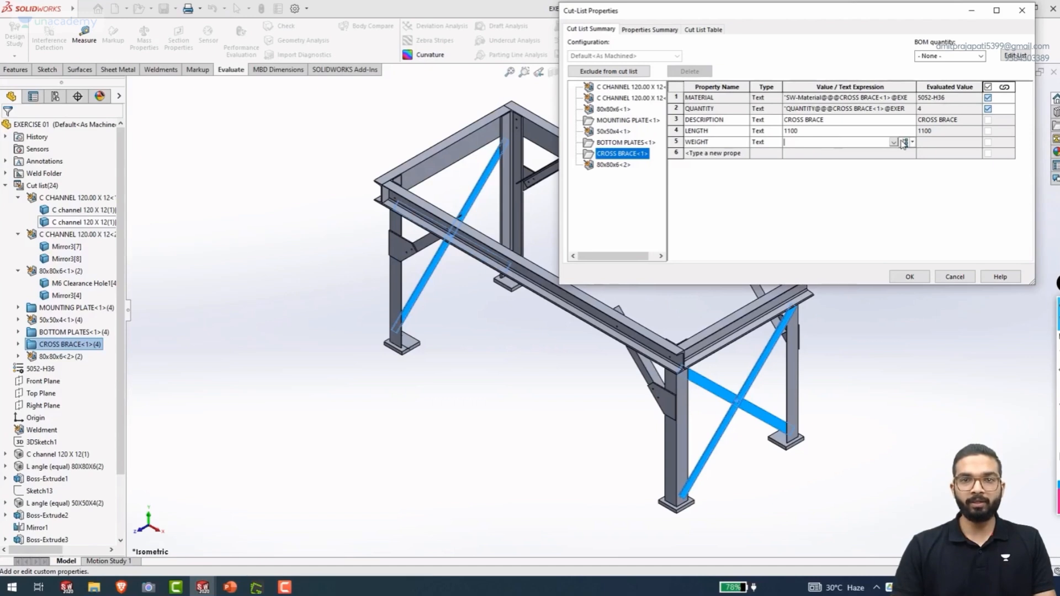
left_click(895, 143)
left_click(823, 165)
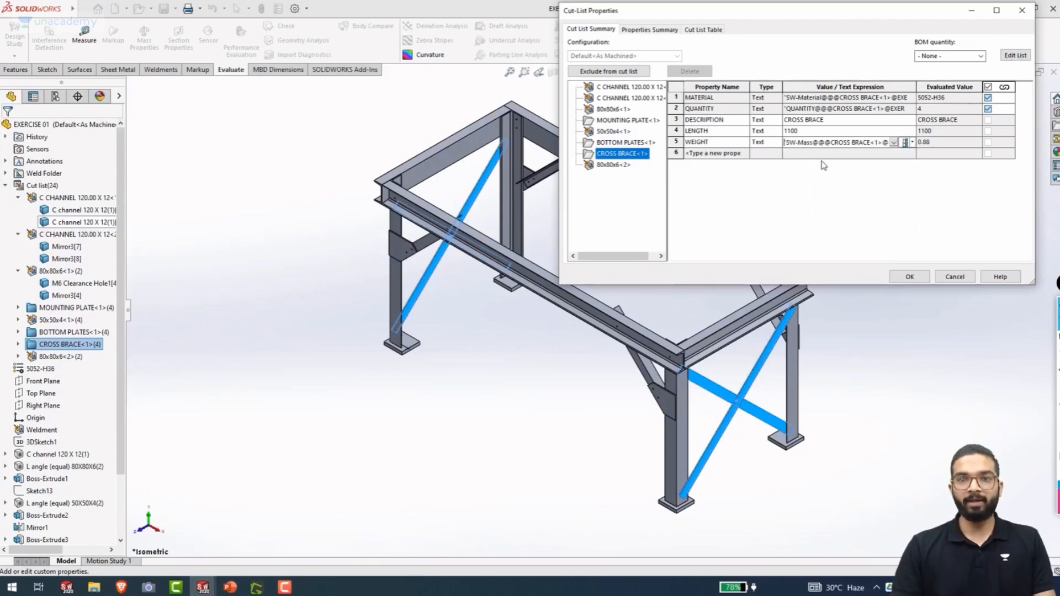
Add a WEIGHT property with the value Mass to the 80x80x6<2> cut list item and accept the cut list properties
left_click(613, 165)
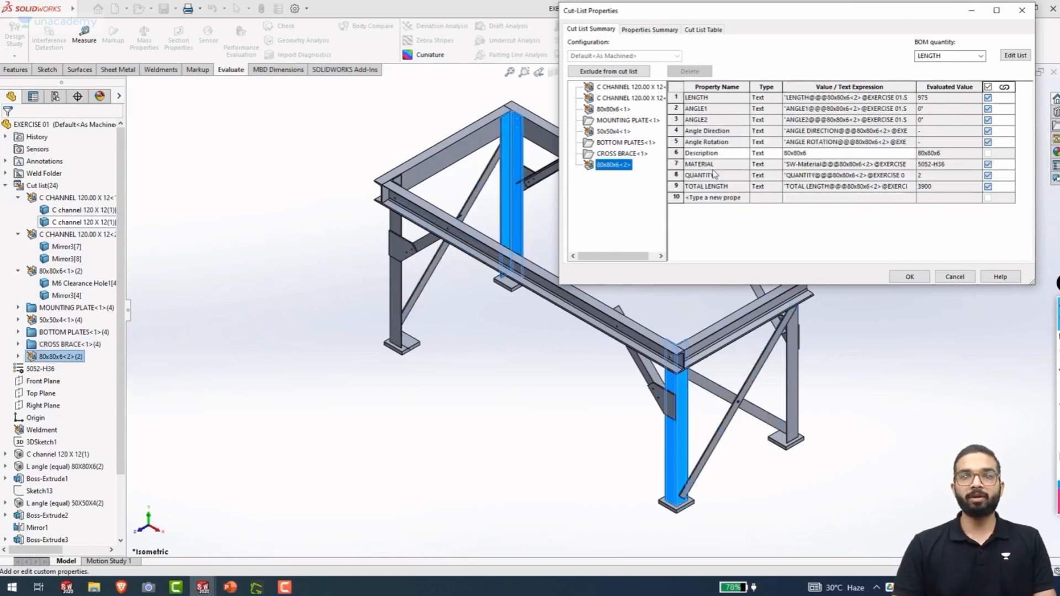
left_click(735, 199)
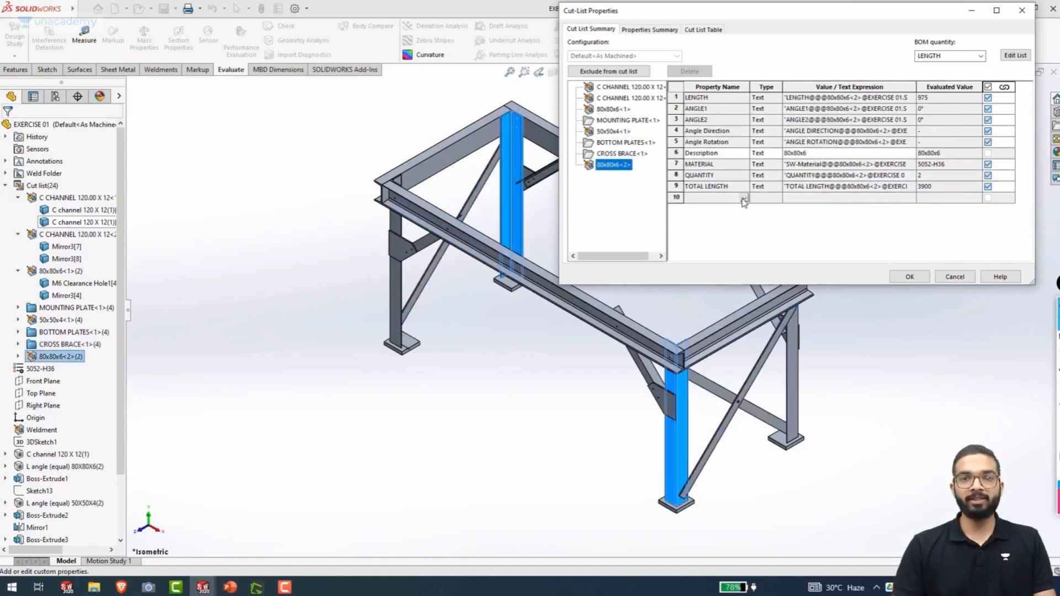
left_click(743, 198)
left_click(709, 237)
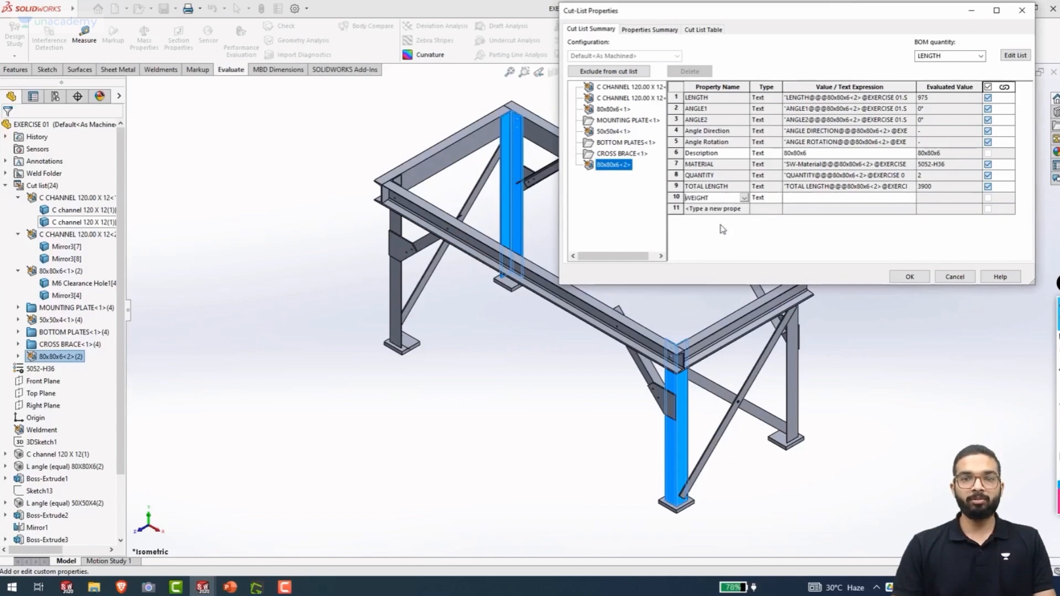
left_click(810, 197)
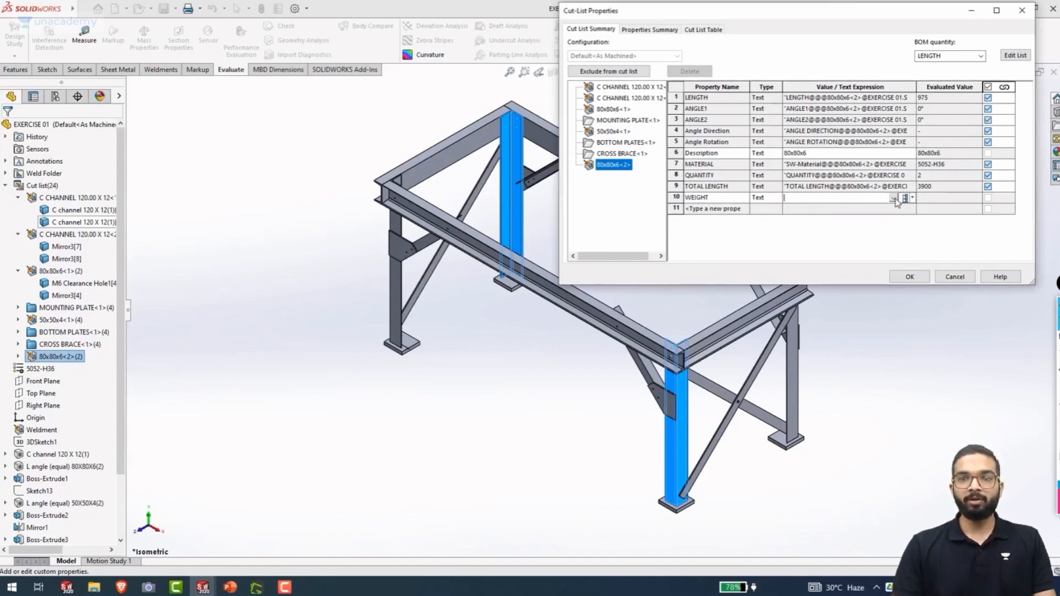
left_click(894, 198)
left_click(813, 222)
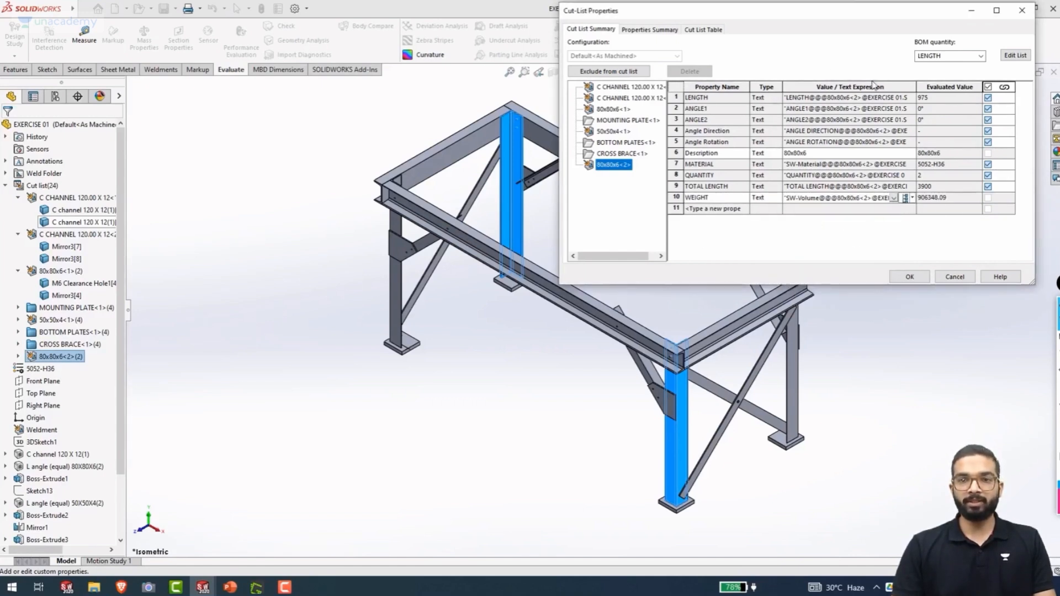
left_click(894, 198)
left_click(800, 215)
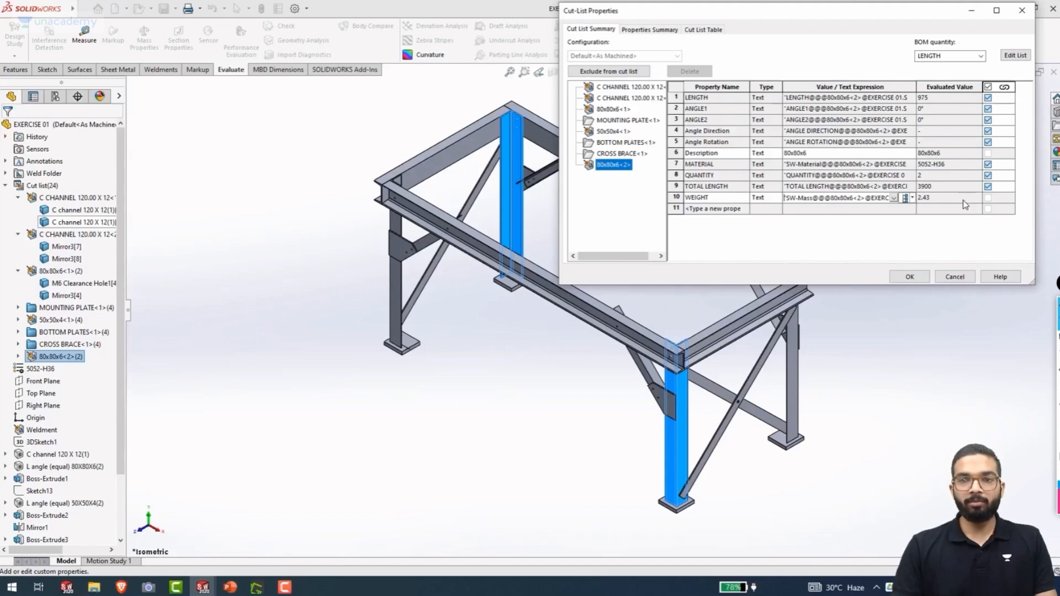
left_click(910, 276)
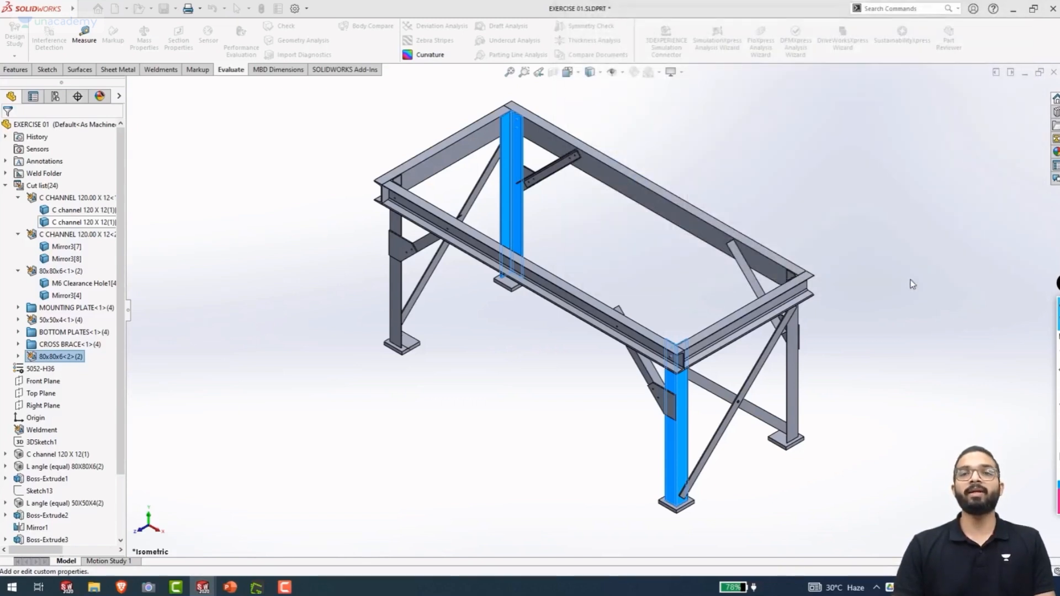
Save the EXERCISE 01 part and return to Sheet3 of its drawing
left_click(773, 213)
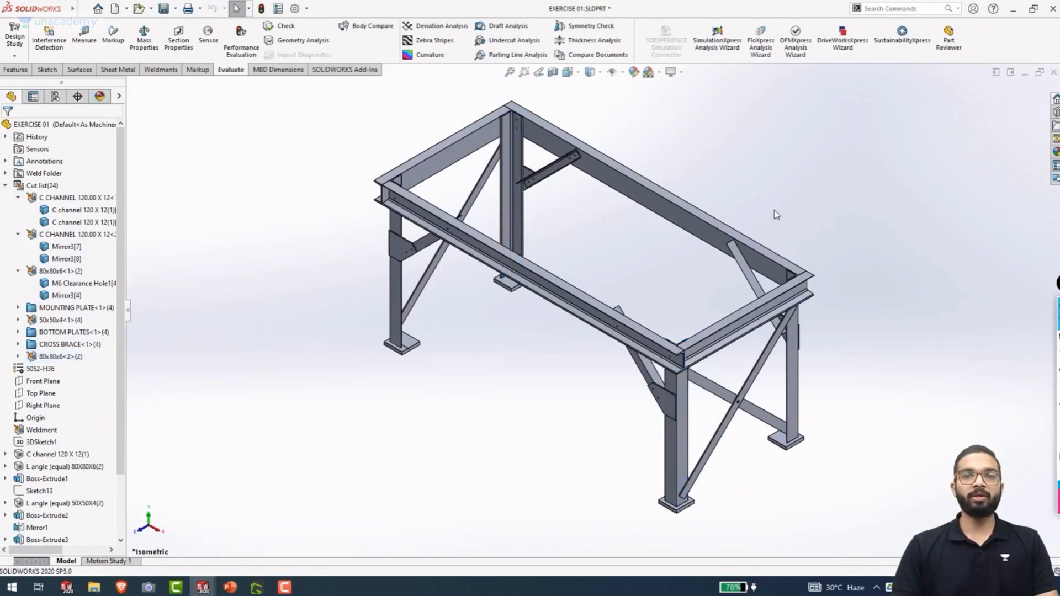
key("ctrl+s")
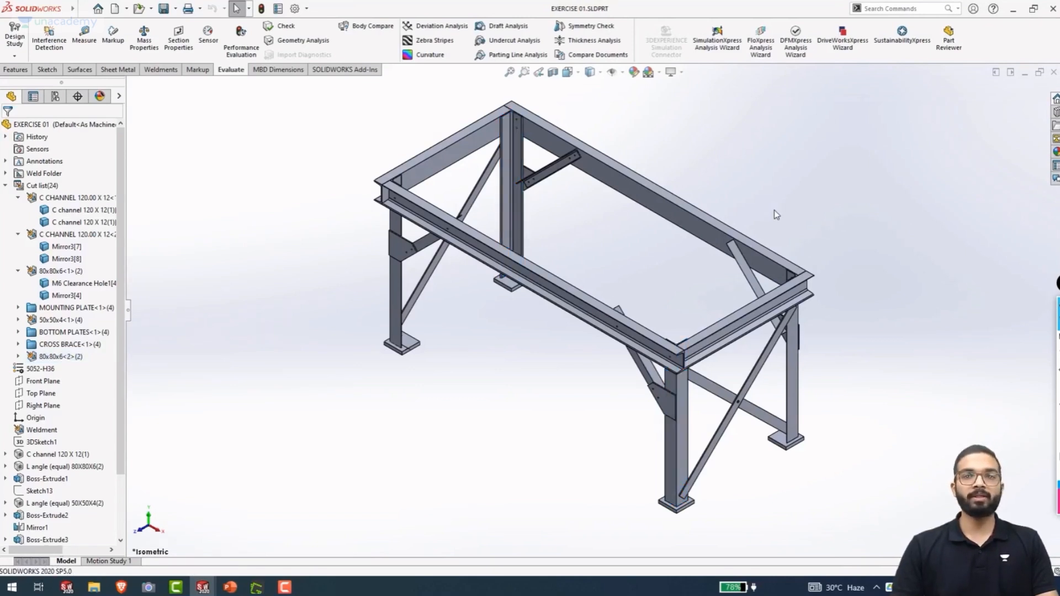
key("ctrl+Tab")
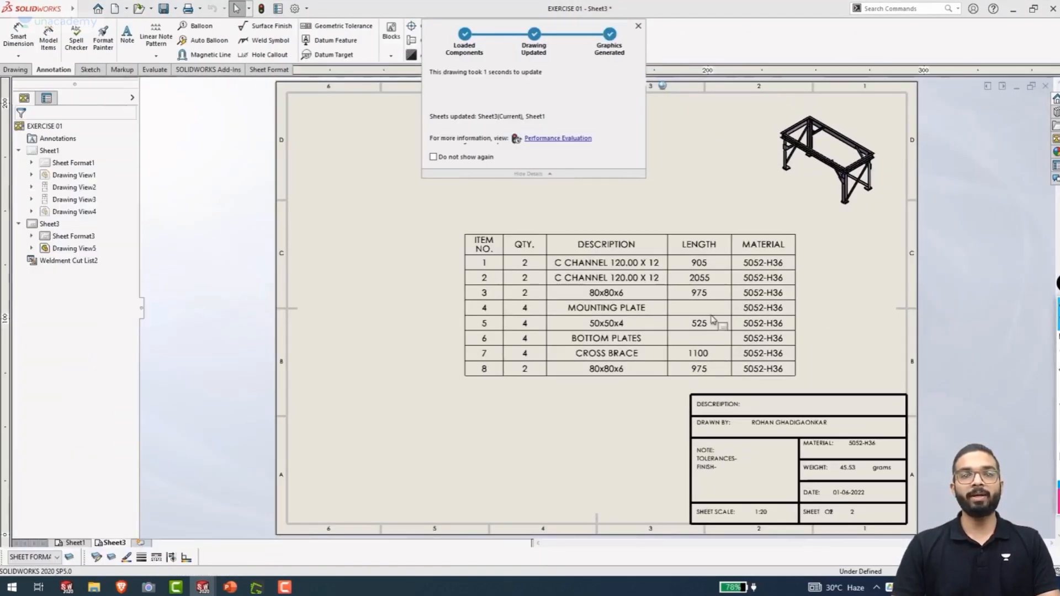
Insert a column after MATERIAL in the cut list table that shows the cut list item property WEIGHT
left_click(575, 338)
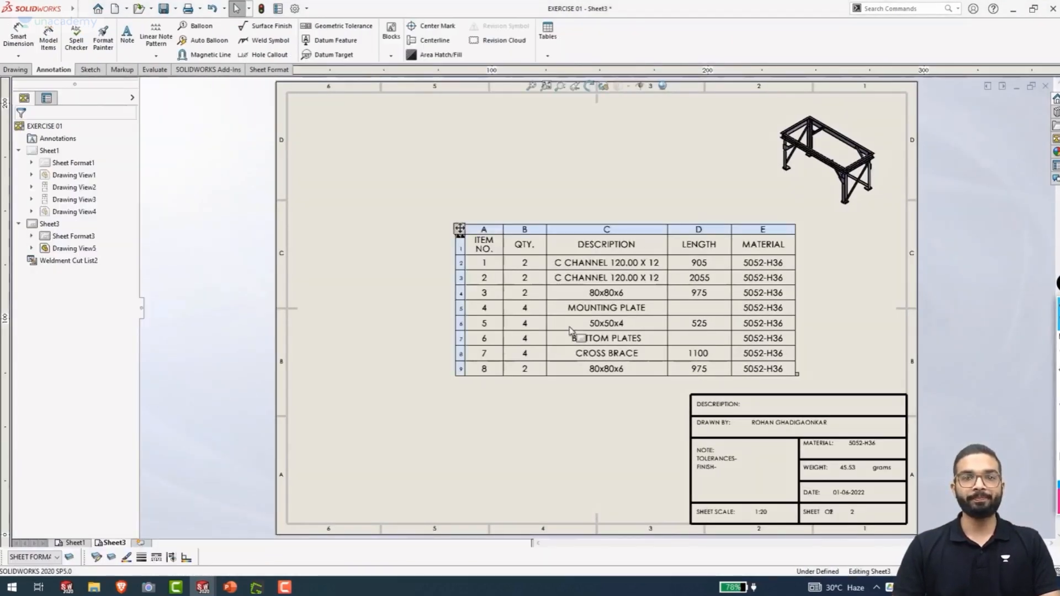
left_click(772, 232)
right_click(771, 233)
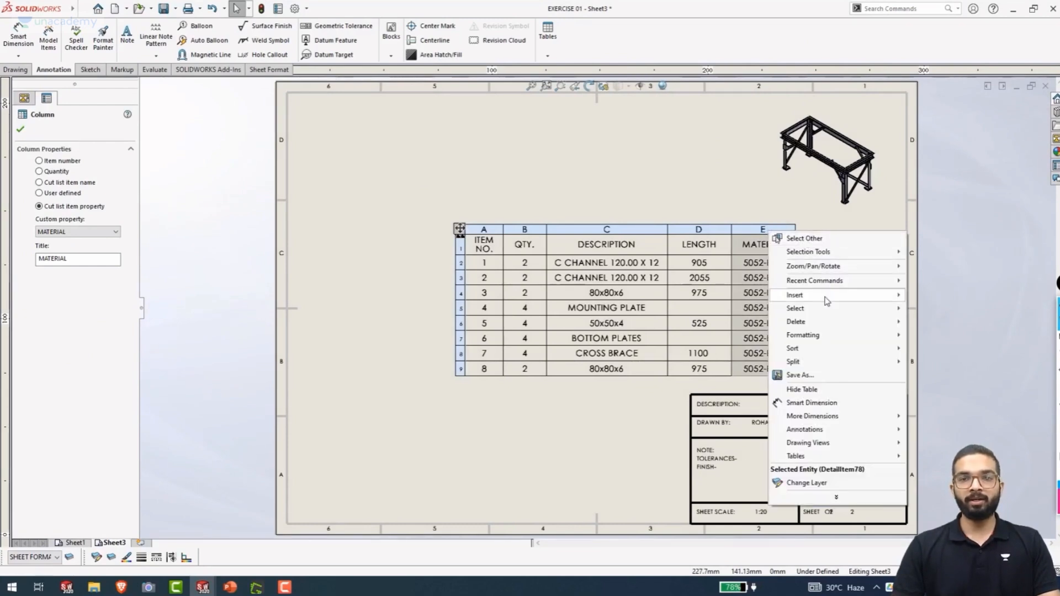
mouse_move(830, 297)
left_click(938, 296)
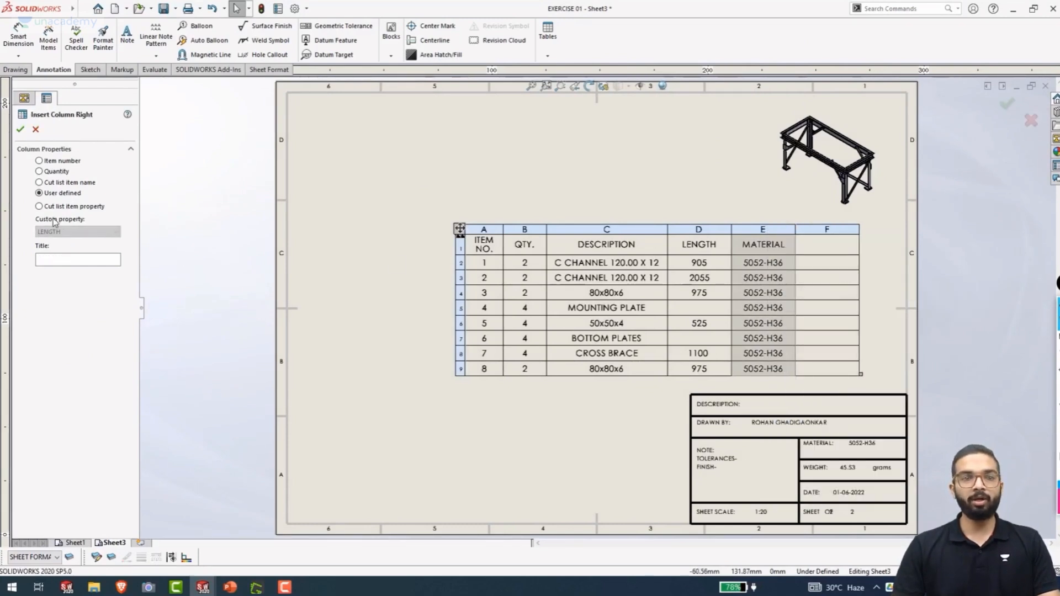
left_click(39, 206)
left_click(95, 233)
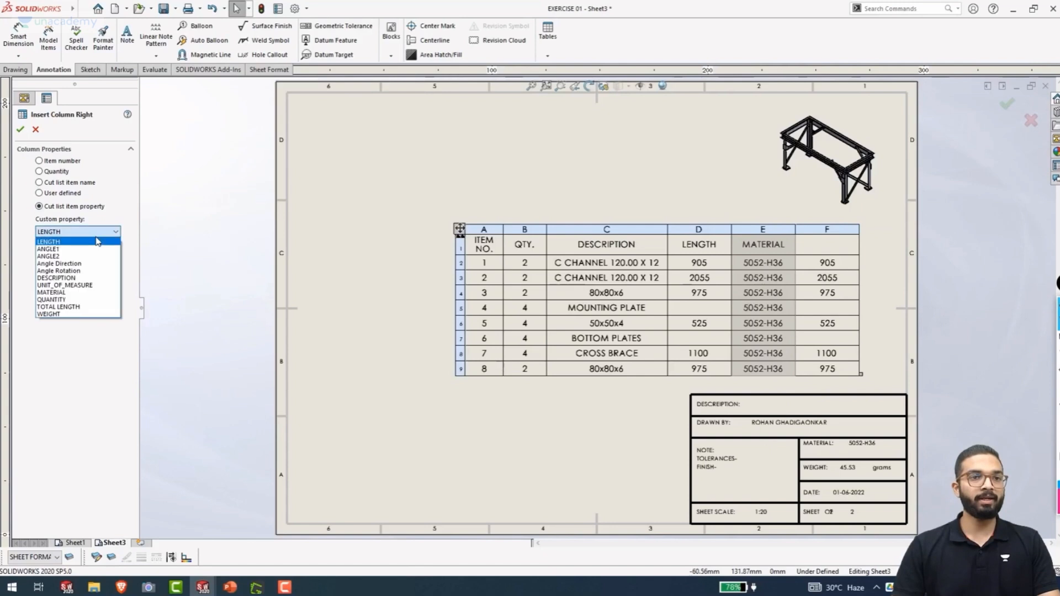
left_click(68, 314)
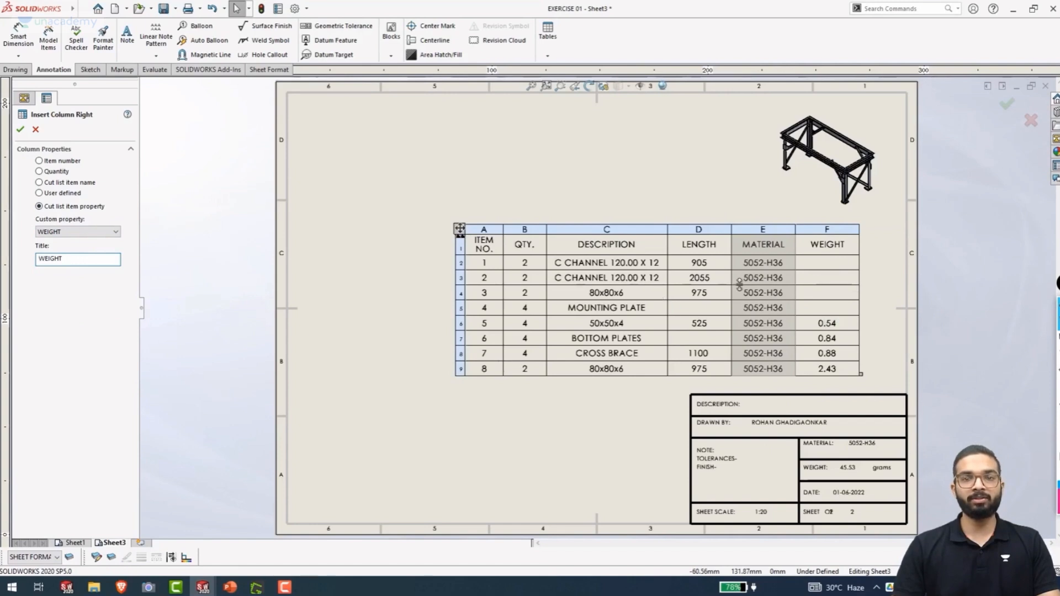
left_click(641, 178)
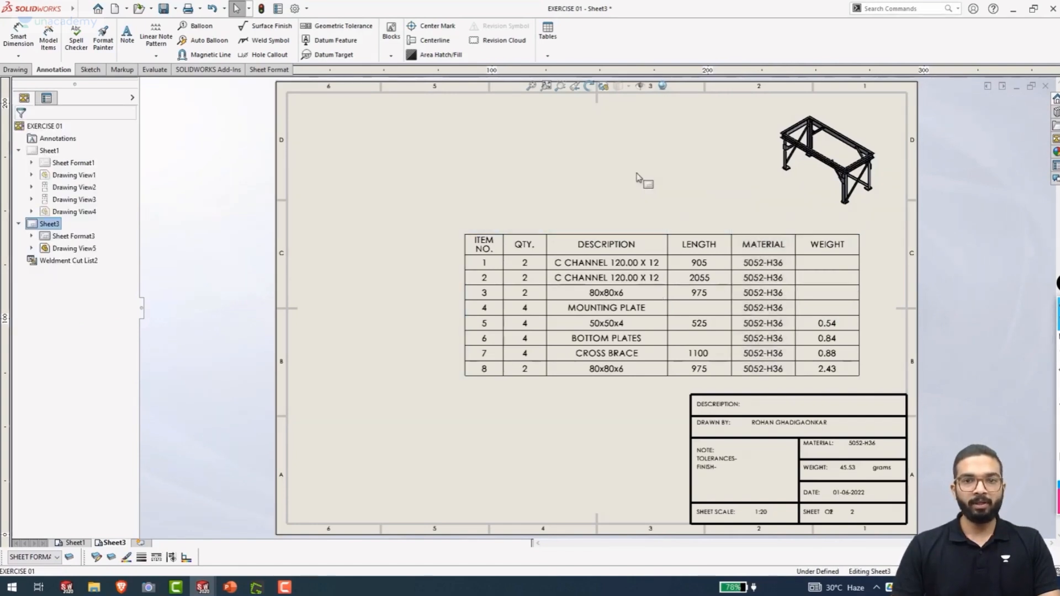
Switch to the EXERCISE 01 part and open the cut list properties of the first C CHANNEL 120.00 X 12 item
left_click(820, 261)
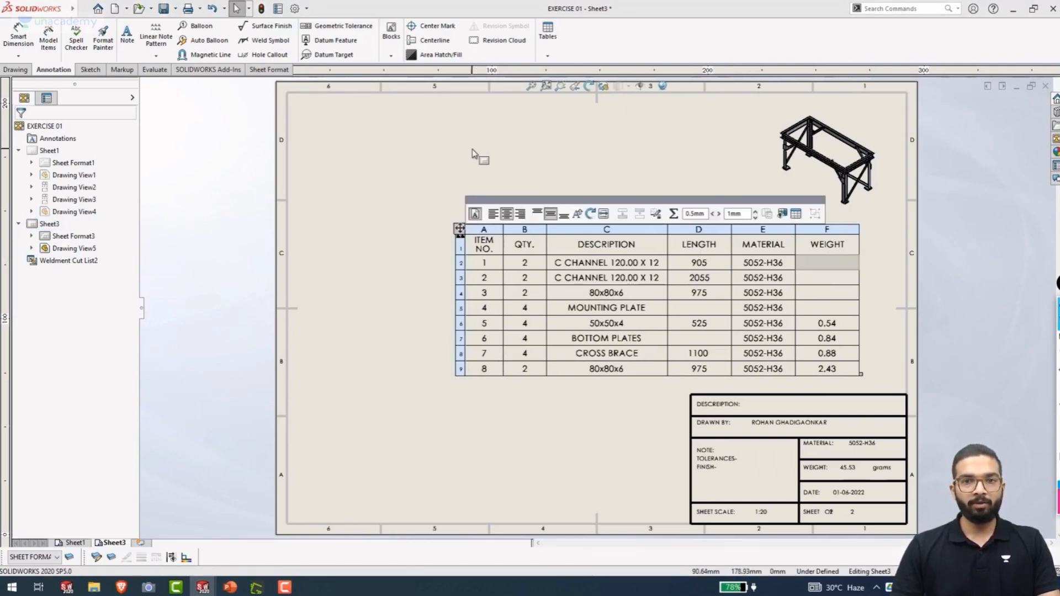
left_click(553, 177)
mouse_move(449, 247)
key("ctrl+Tab")
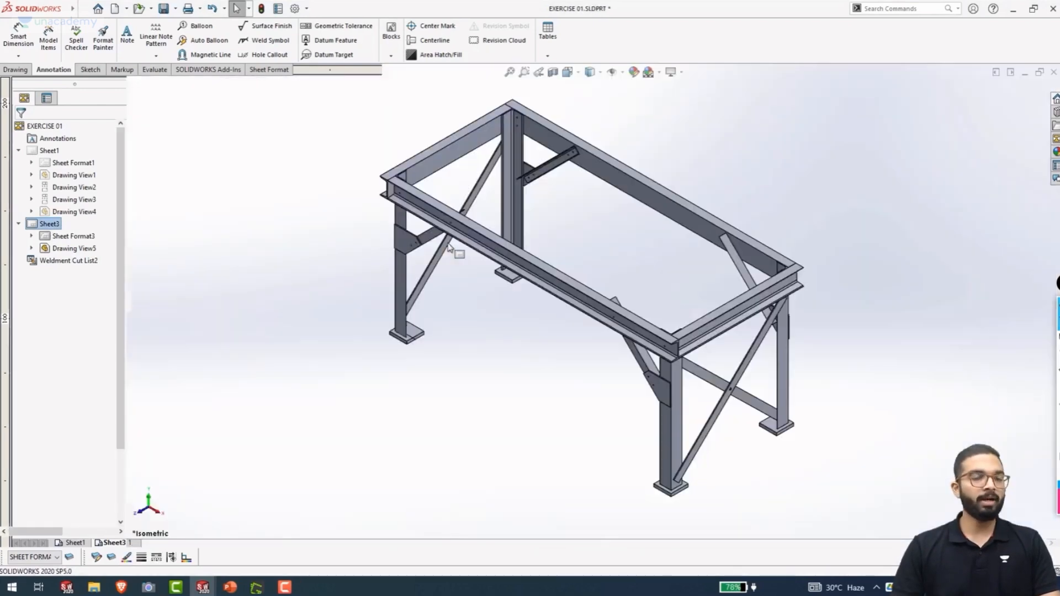
right_click(59, 197)
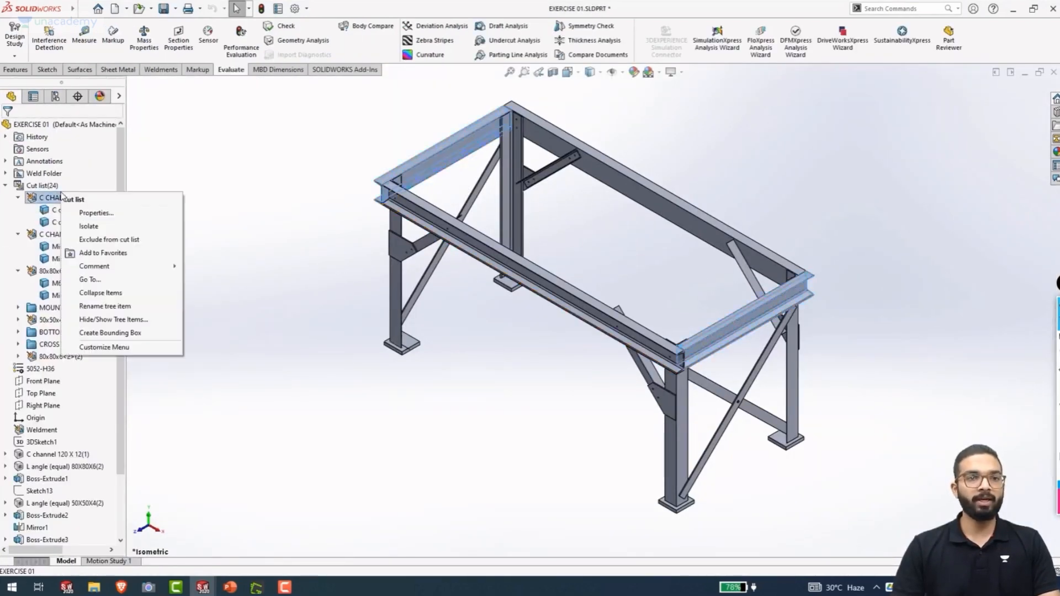
left_click(88, 214)
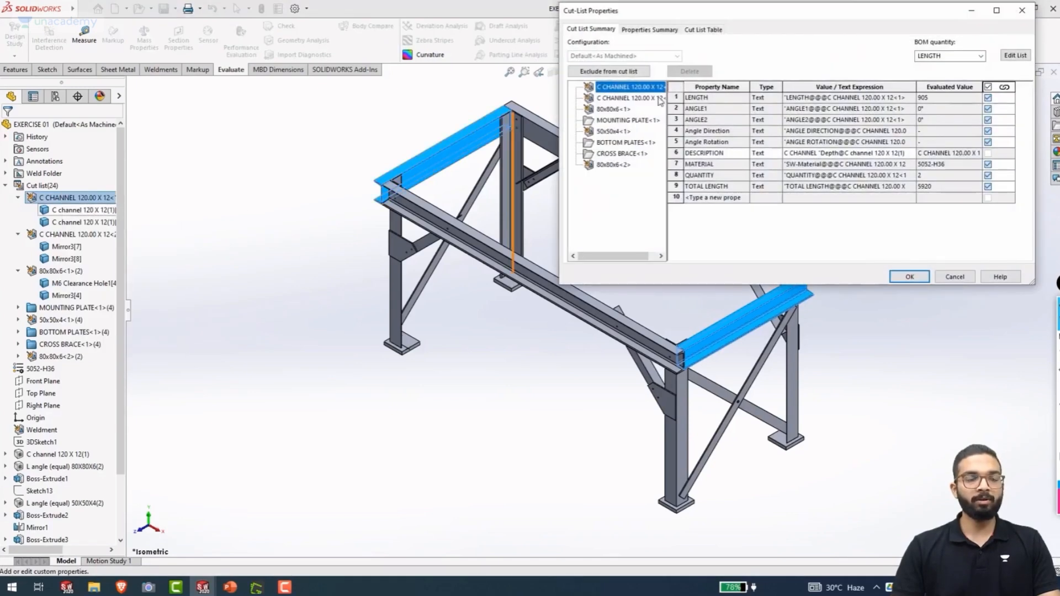
Add a WEIGHT property with the value Mass to the C CHANNEL 120.00 X 12<1> cut list item
left_click(742, 199)
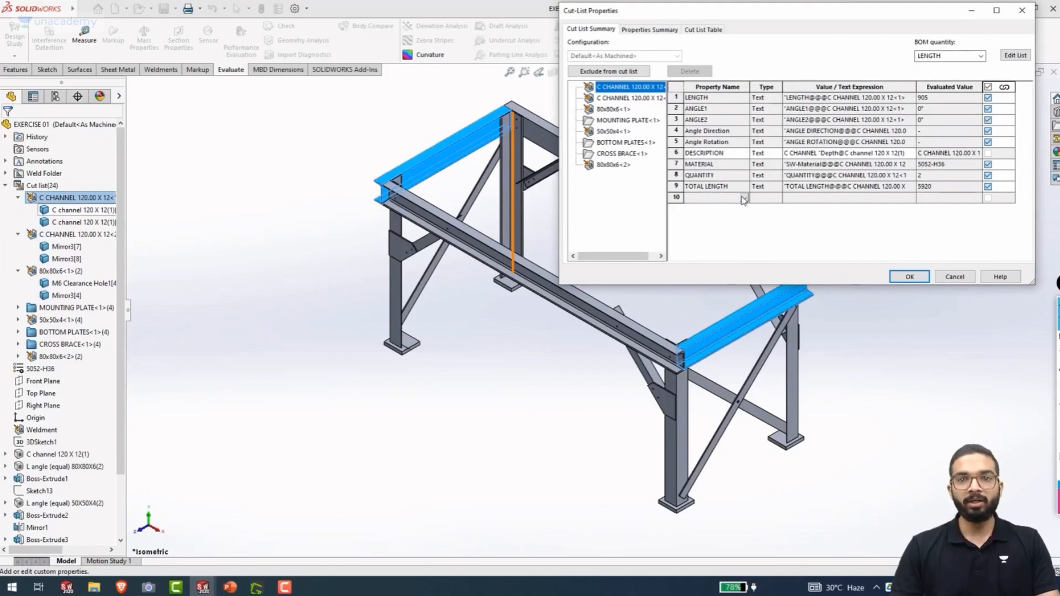
left_click(743, 198)
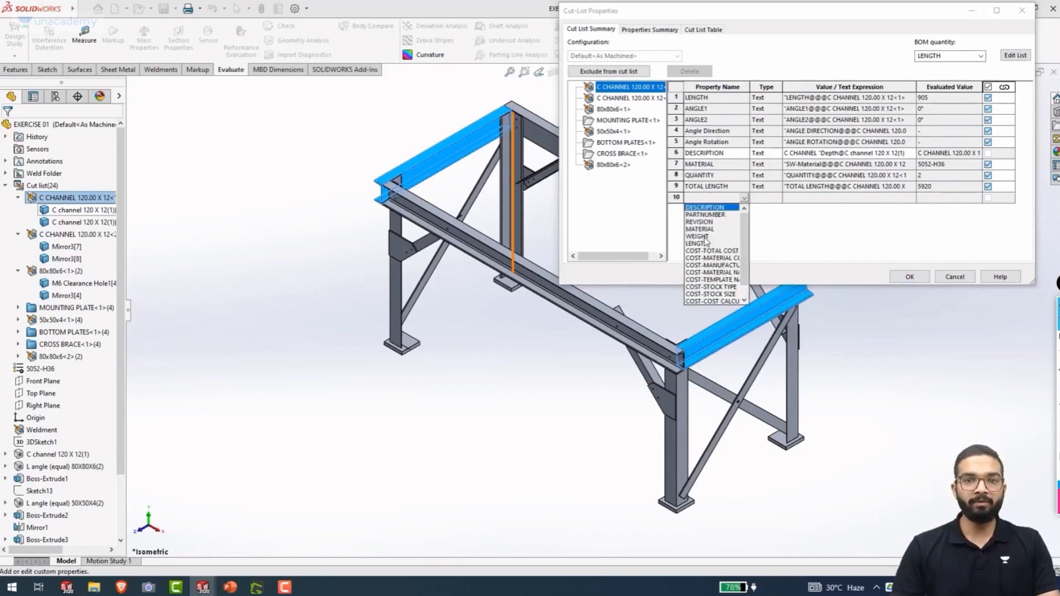
left_click(696, 236)
left_click(898, 200)
left_click(903, 199)
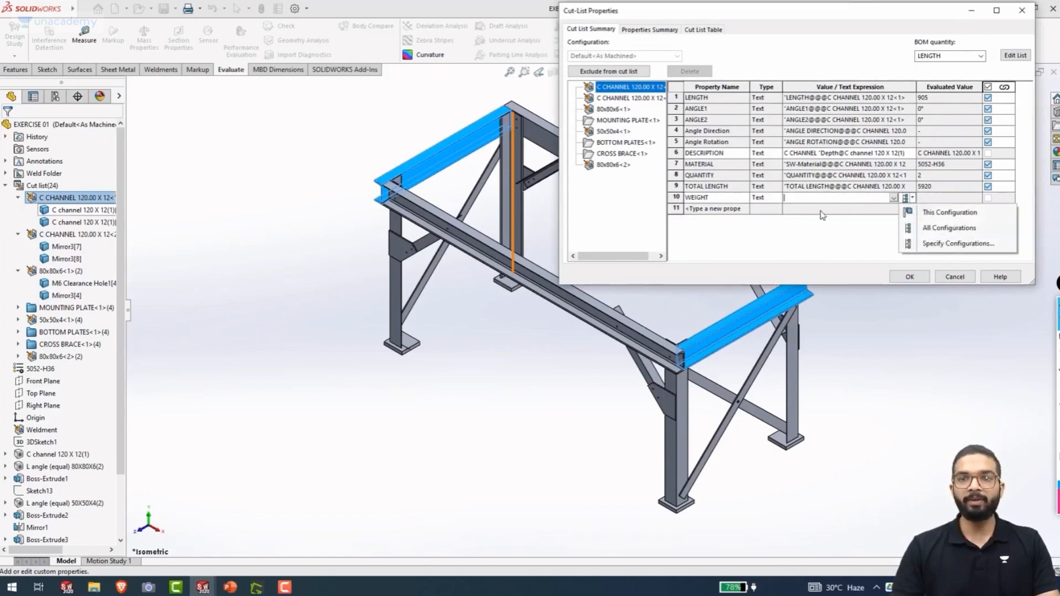
left_click(895, 199)
left_click(822, 224)
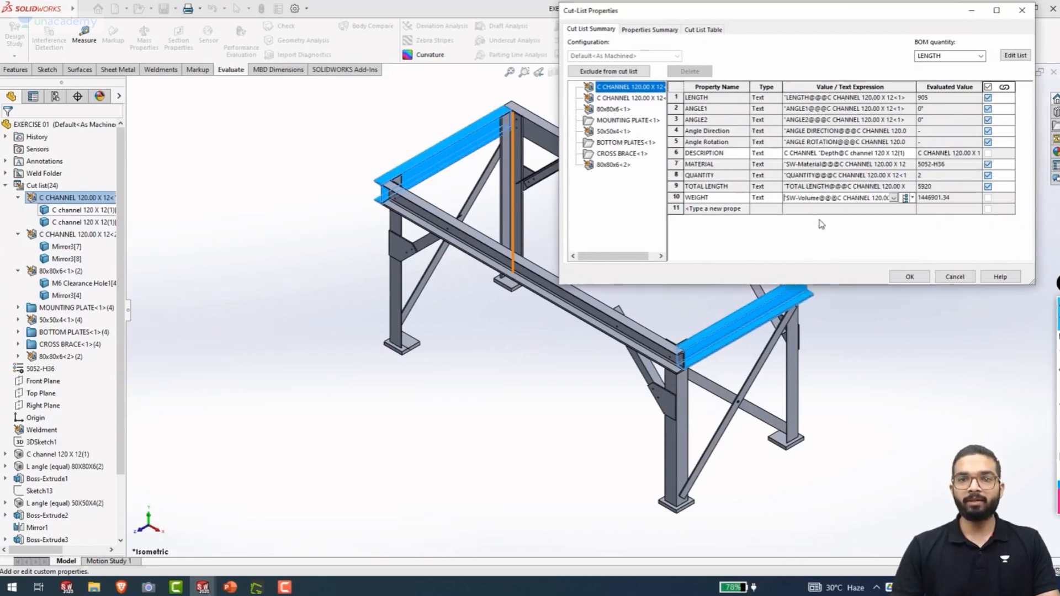
left_click(894, 199)
left_click(811, 221)
Add a WEIGHT property with the value Mass to the C CHANNEL 120.00 X 12<2> cut list item
left_click(631, 97)
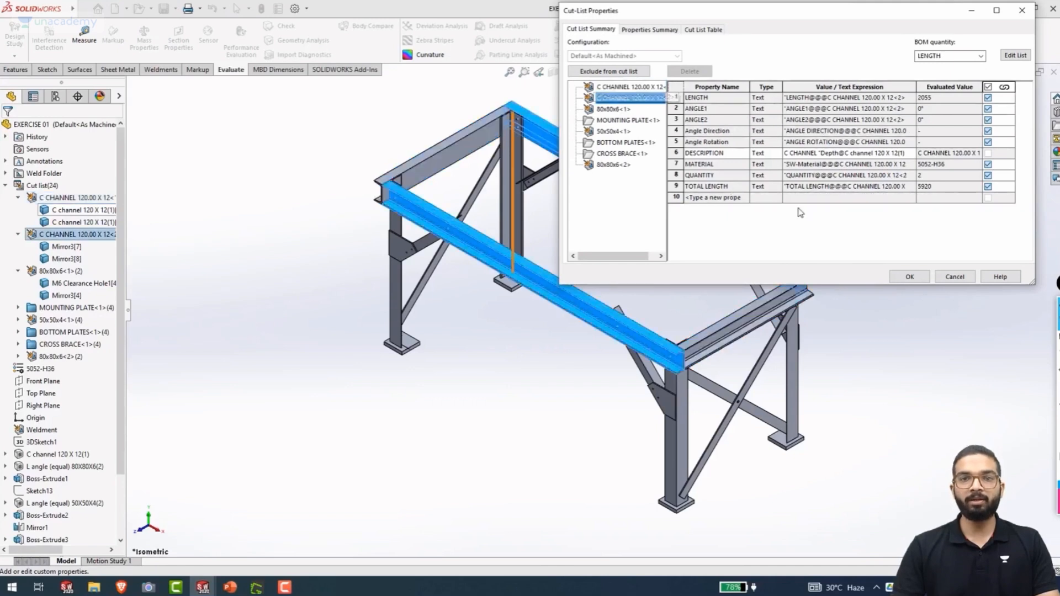
left_click(744, 198)
left_click(744, 198)
left_click(747, 199)
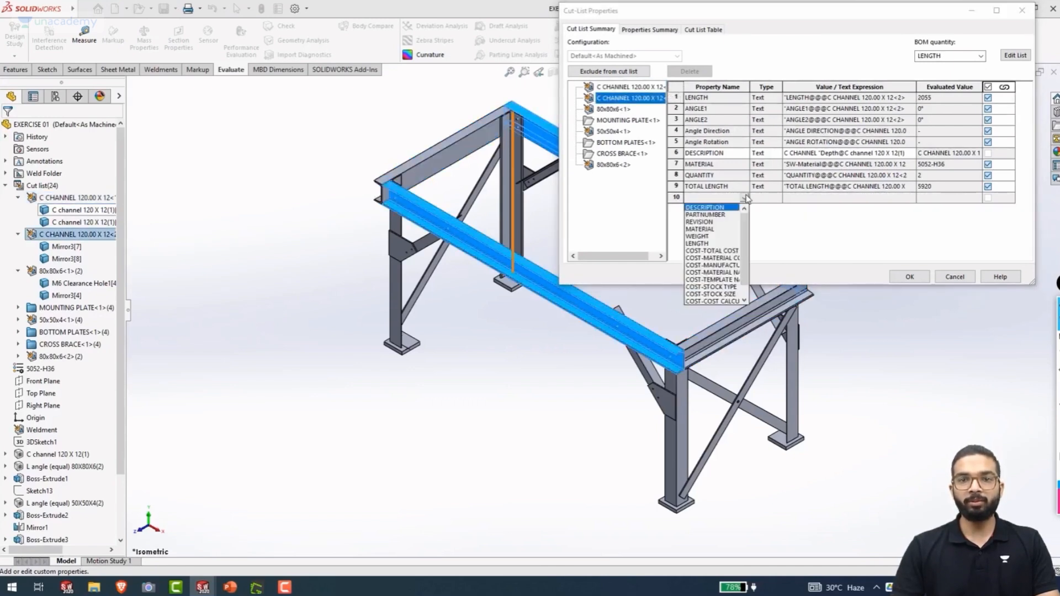
left_click(701, 236)
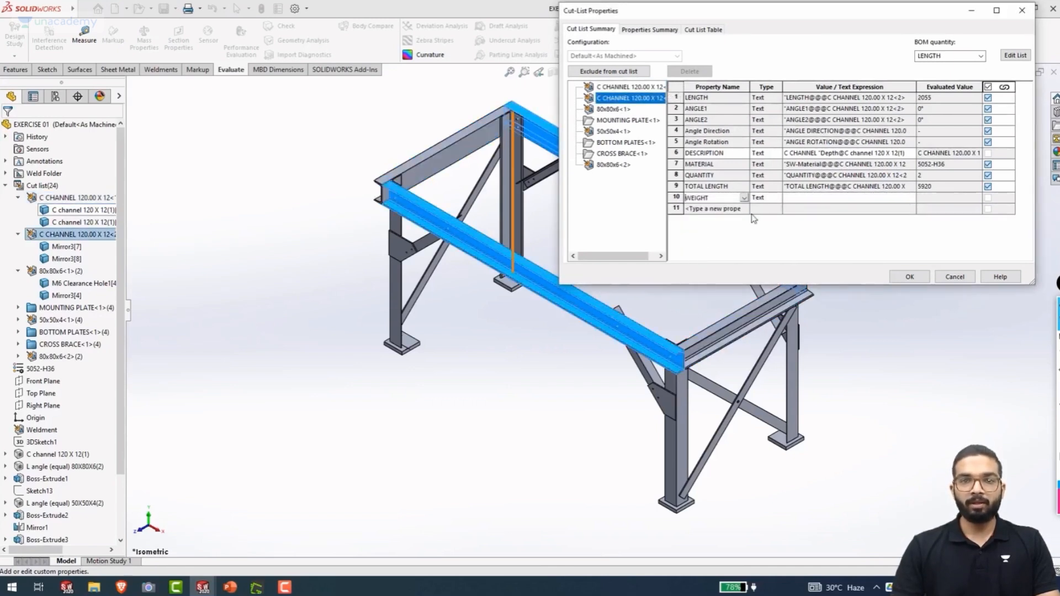
left_click(853, 200)
left_click(893, 198)
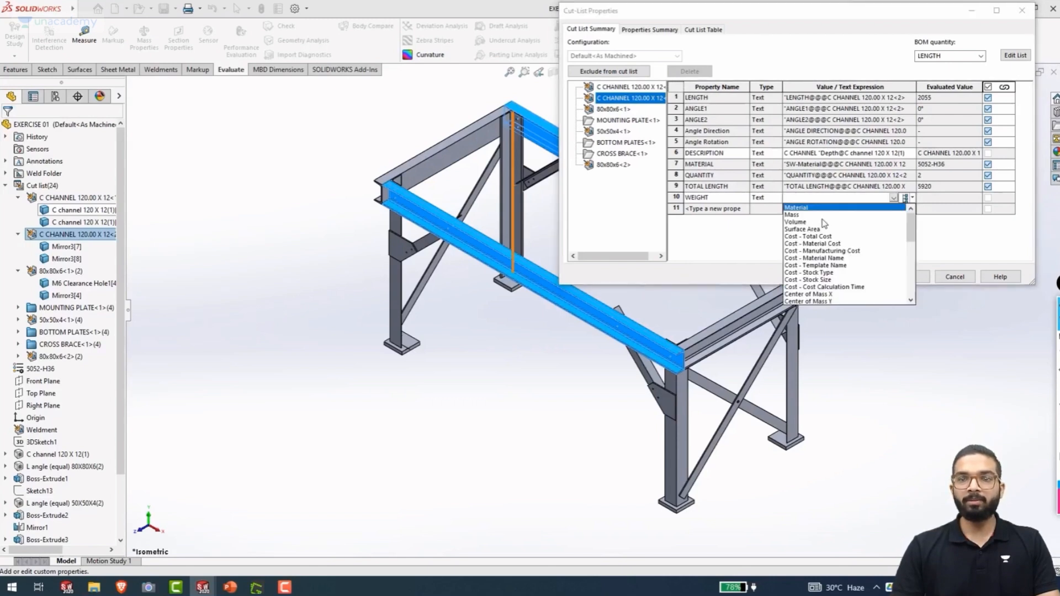
left_click(794, 215)
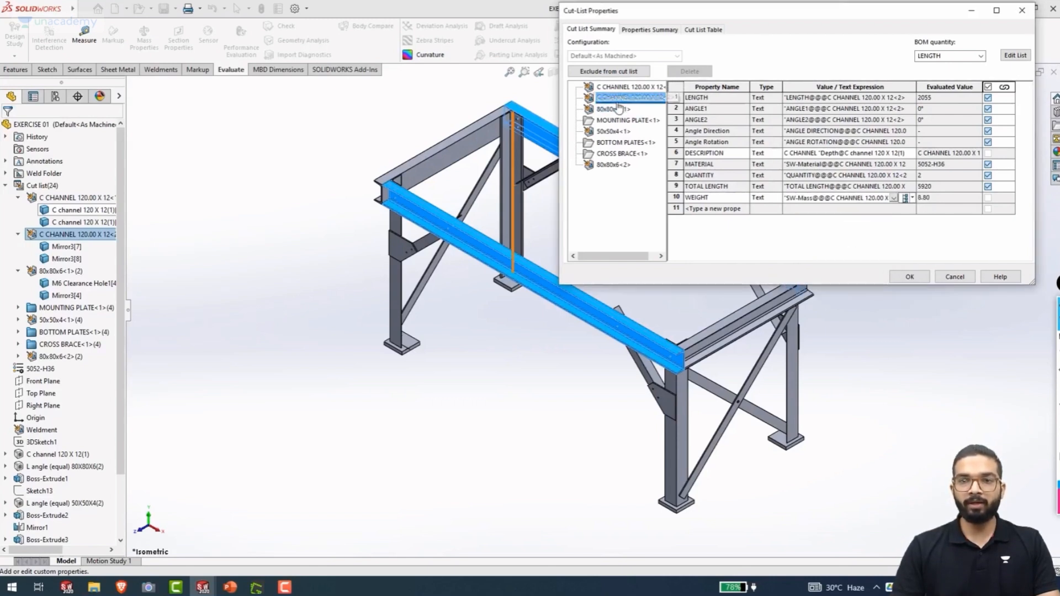
Add a WEIGHT property with the value Mass to the 80x80x6<1> cut list item
left_click(612, 109)
left_click(743, 200)
left_click(744, 198)
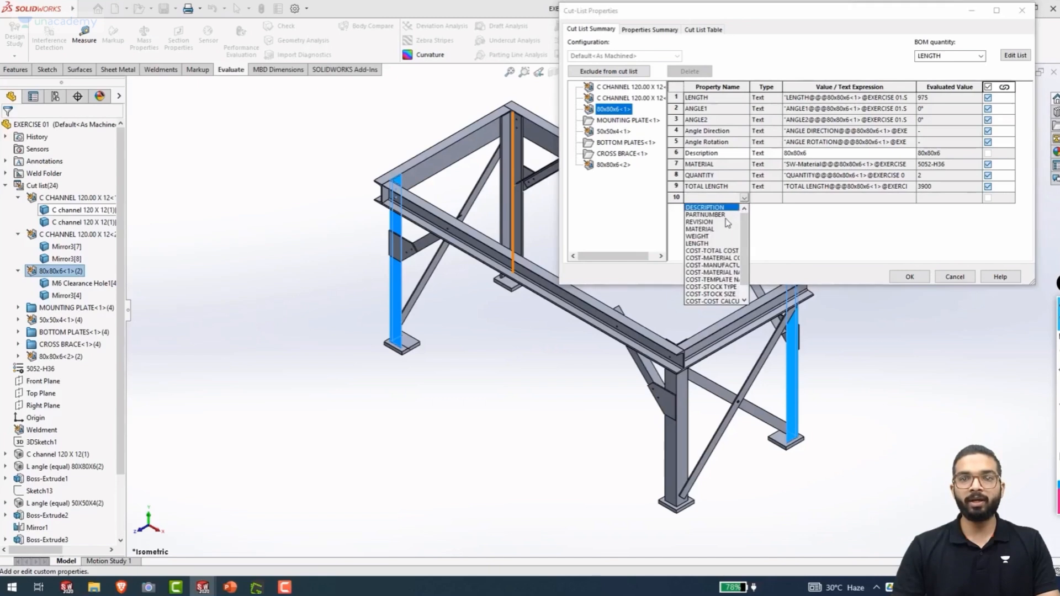
left_click(697, 236)
left_click(899, 198)
left_click(894, 199)
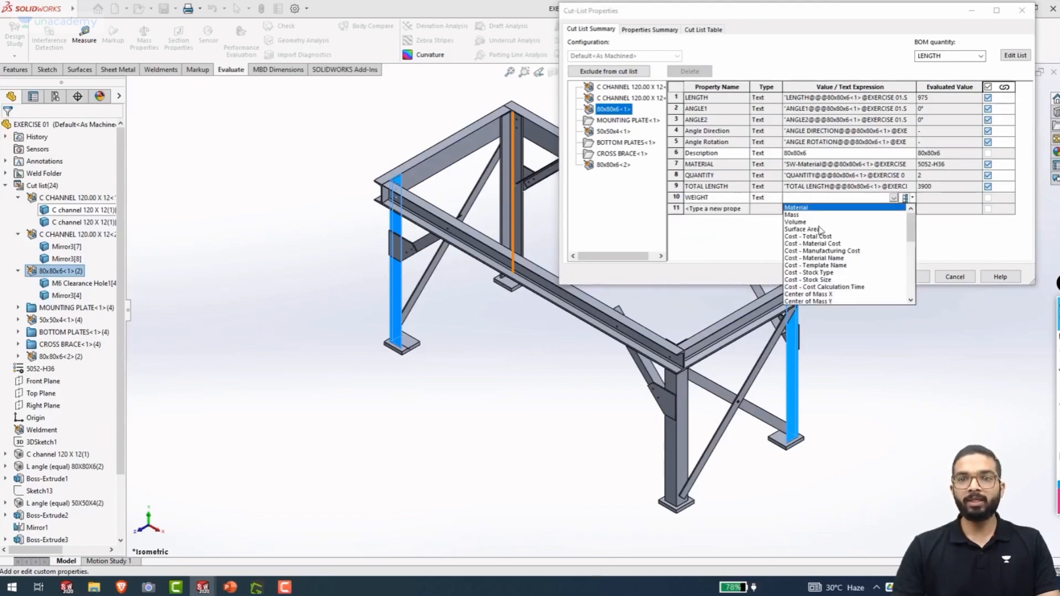
left_click(807, 216)
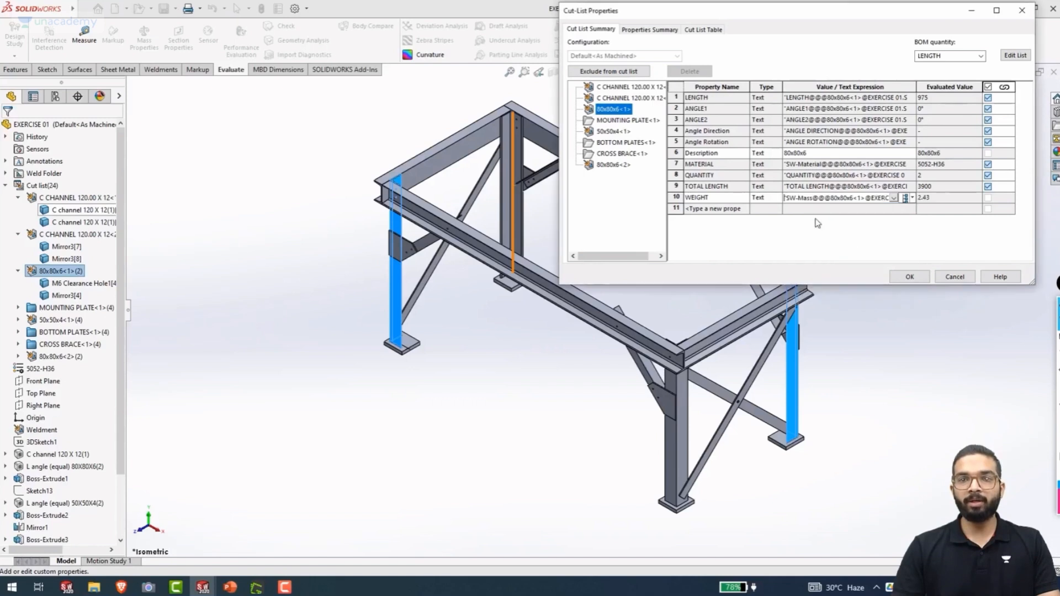
Add a WEIGHT property with the value Mass to the MOUNTING PLATE<1> cut list item
left_click(628, 120)
left_click(717, 131)
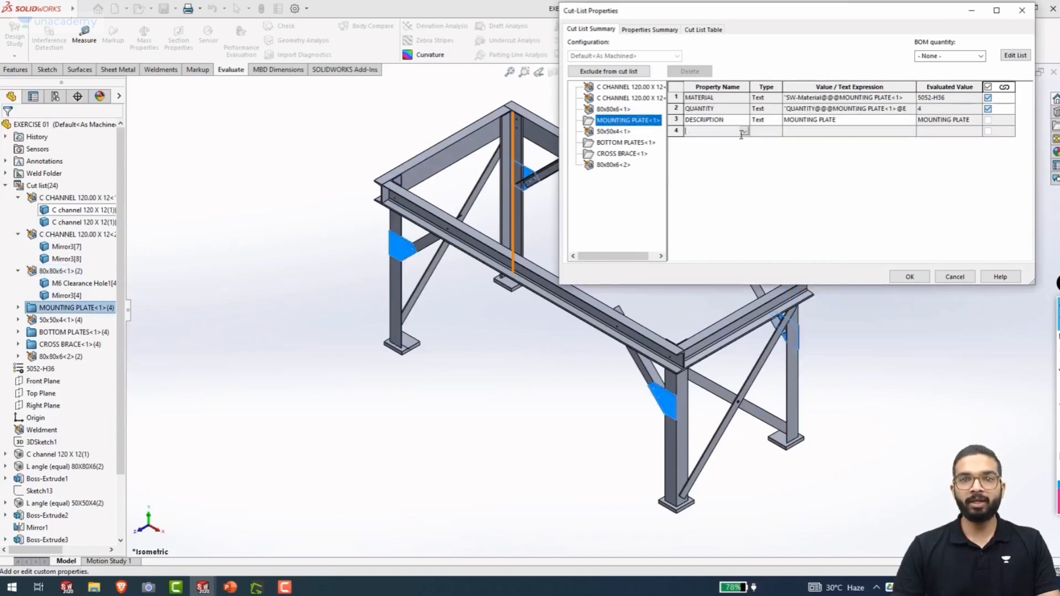
left_click(744, 131)
left_click(703, 170)
left_click(812, 131)
left_click(893, 132)
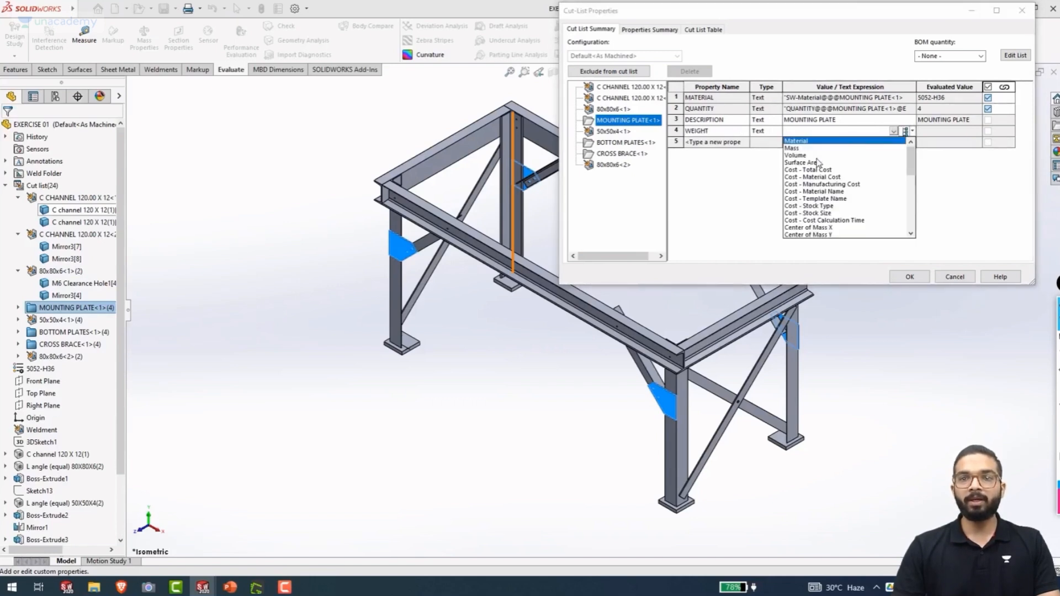
left_click(806, 149)
Check the 50x50x4<1>, BOTTOM PLATES<1>, CROSS BRACE<1> and 80x80x6<2> items for a WEIGHT property and accept the cut list properties
left_click(613, 131)
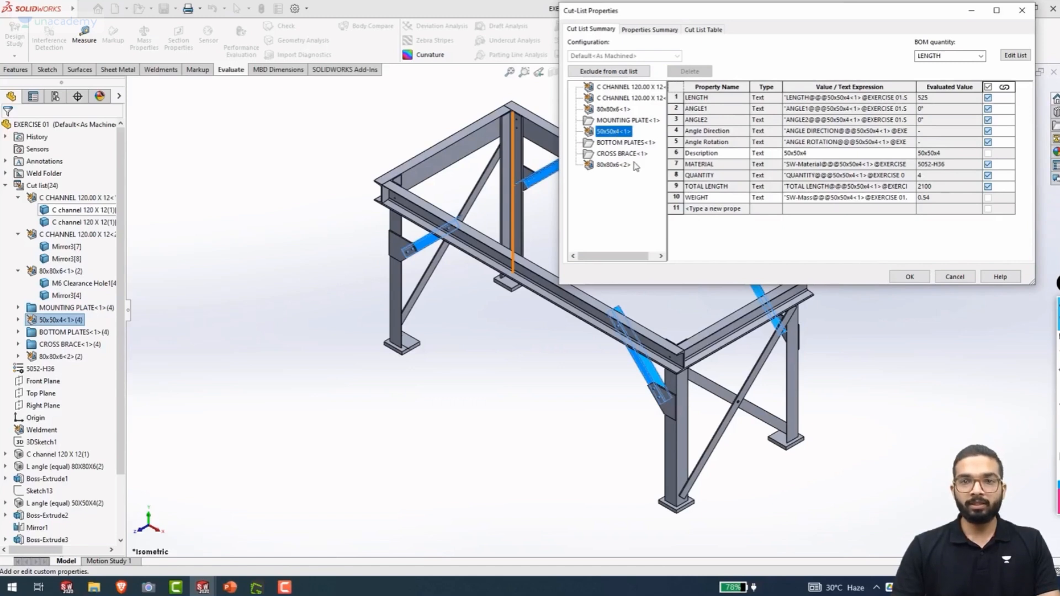
left_click(619, 142)
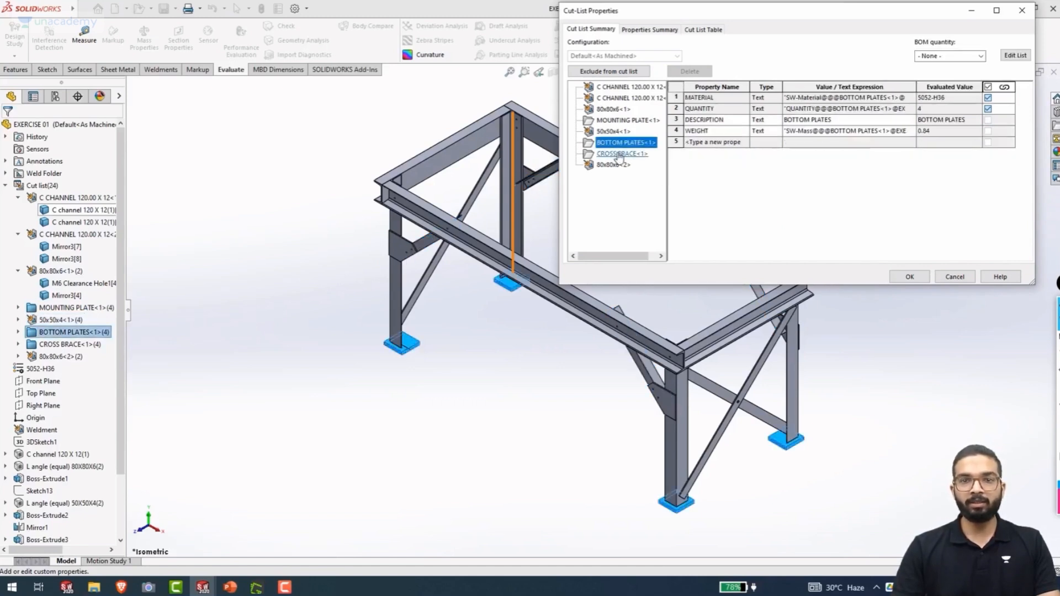
left_click(619, 155)
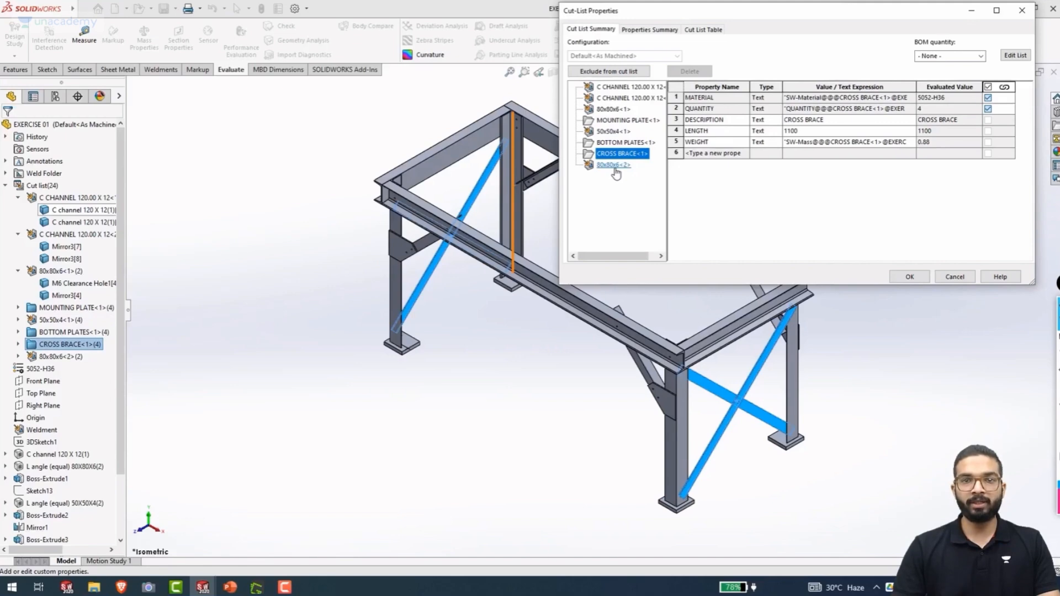
left_click(613, 165)
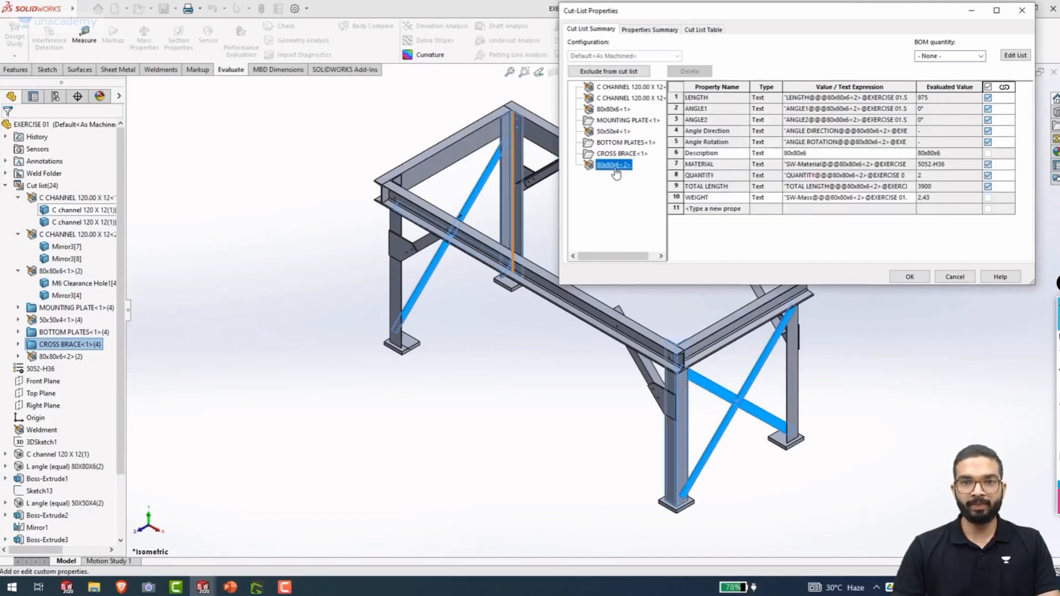
left_click(910, 278)
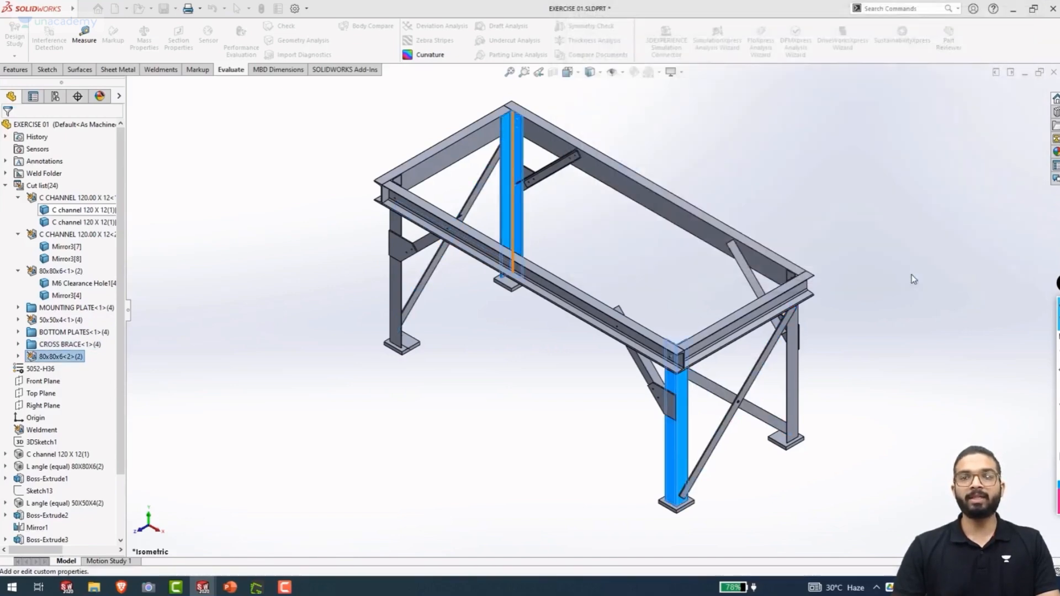
Save the EXERCISE 01 part and return to the cut list table on Sheet3 of its drawing
left_click(301, 167)
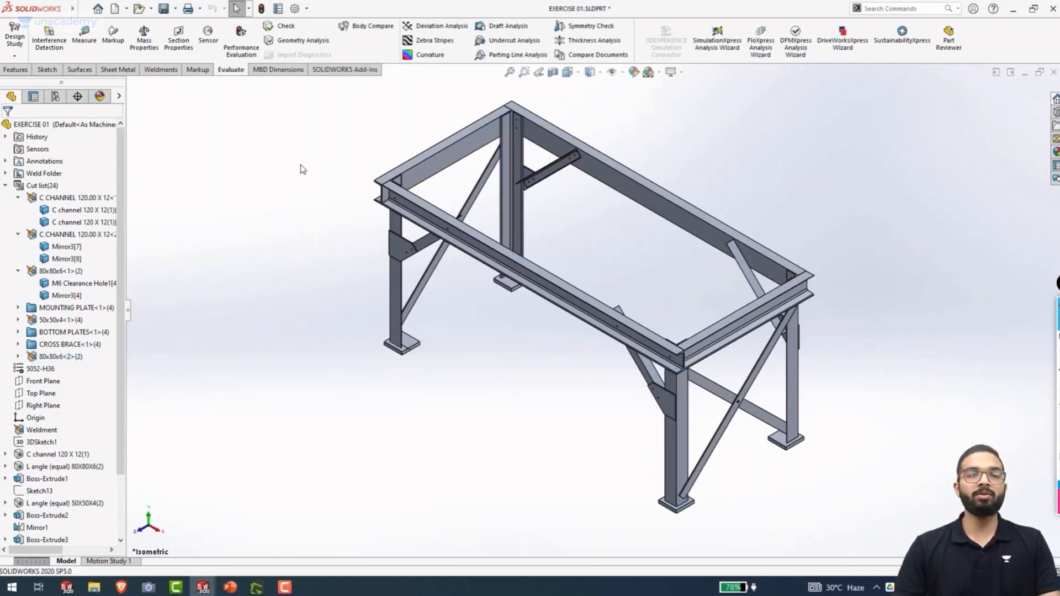
key("ctrl+s")
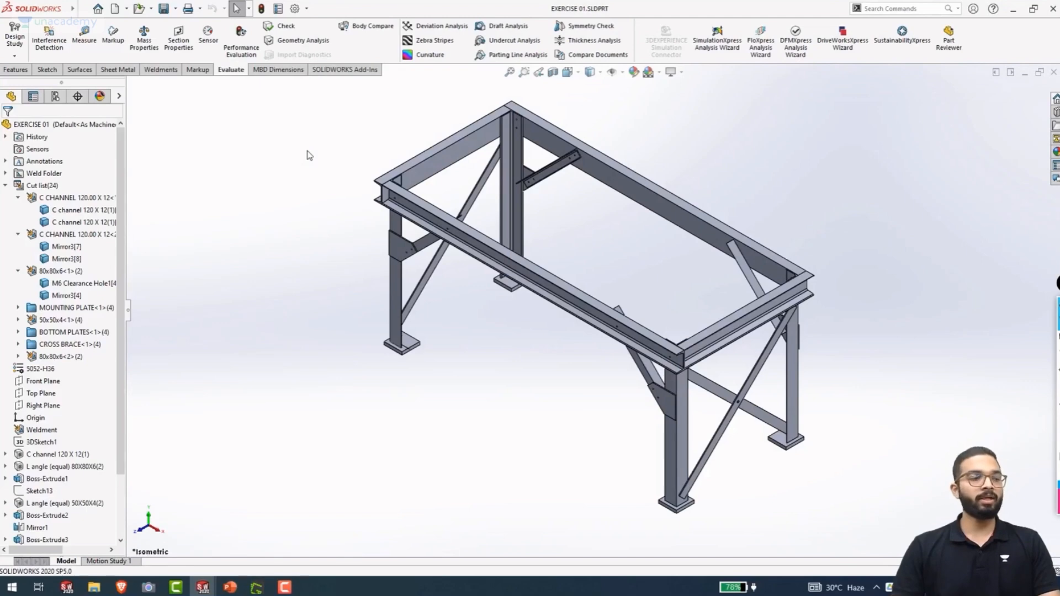
key("ctrl+Tab")
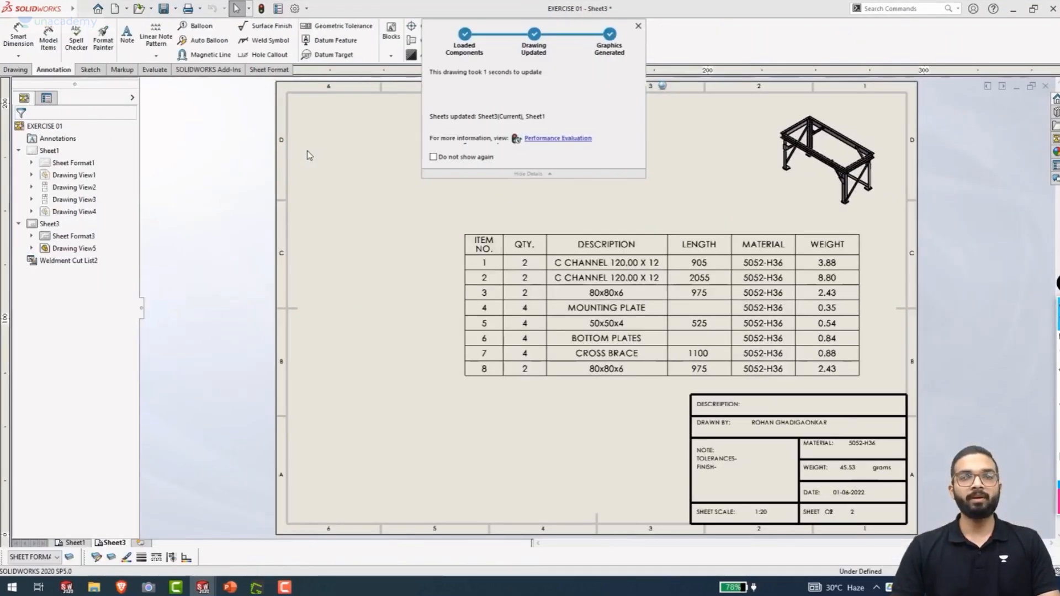
left_click(475, 297)
Change the cut list table's WEIGHT column header to "WEIGHT (kg)"
scroll(826, 259, "down", 2)
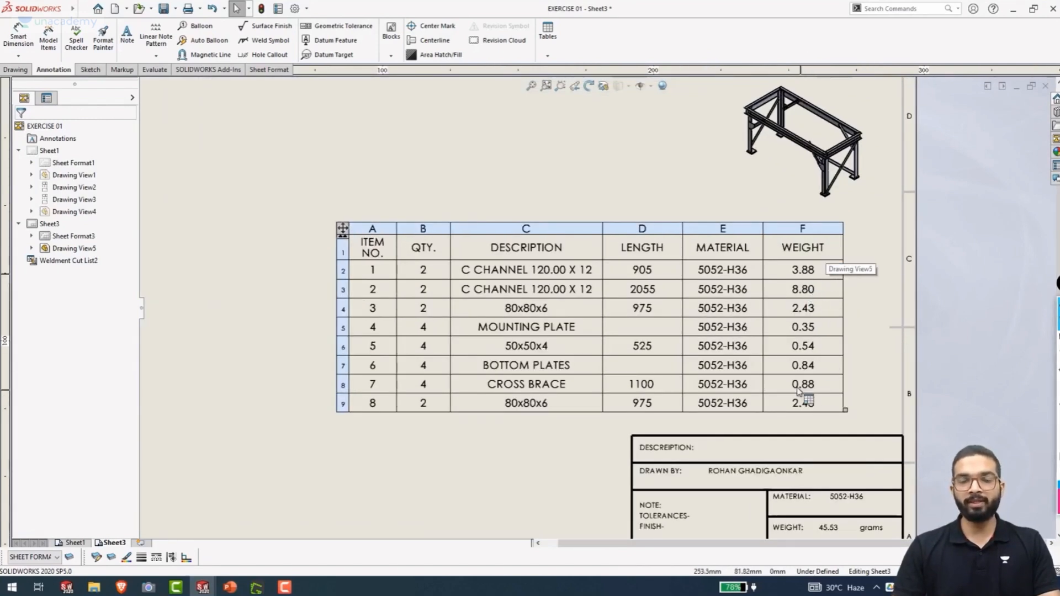
double_click(824, 251)
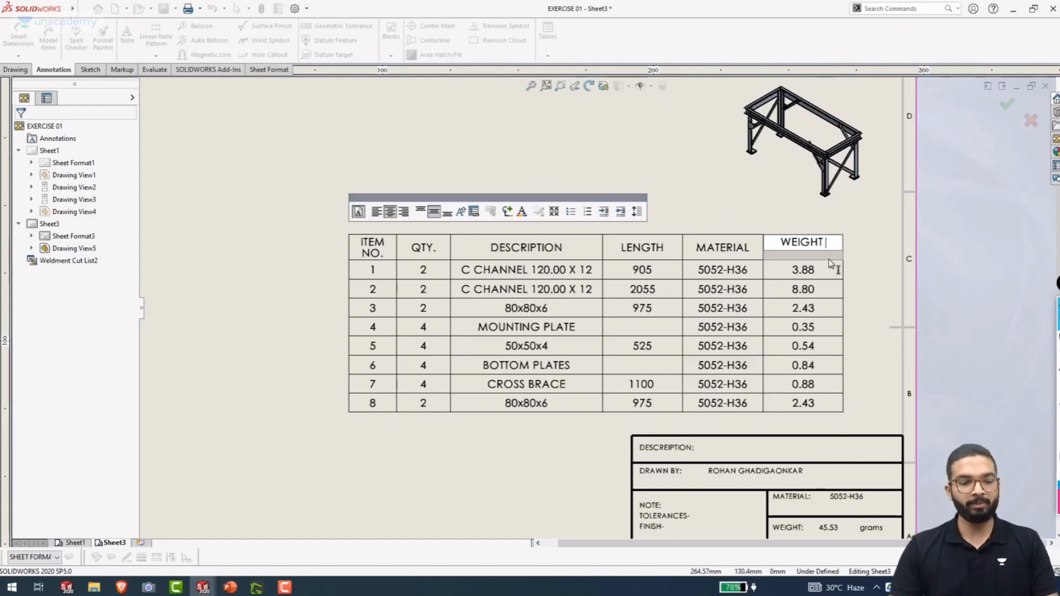
type("(k")
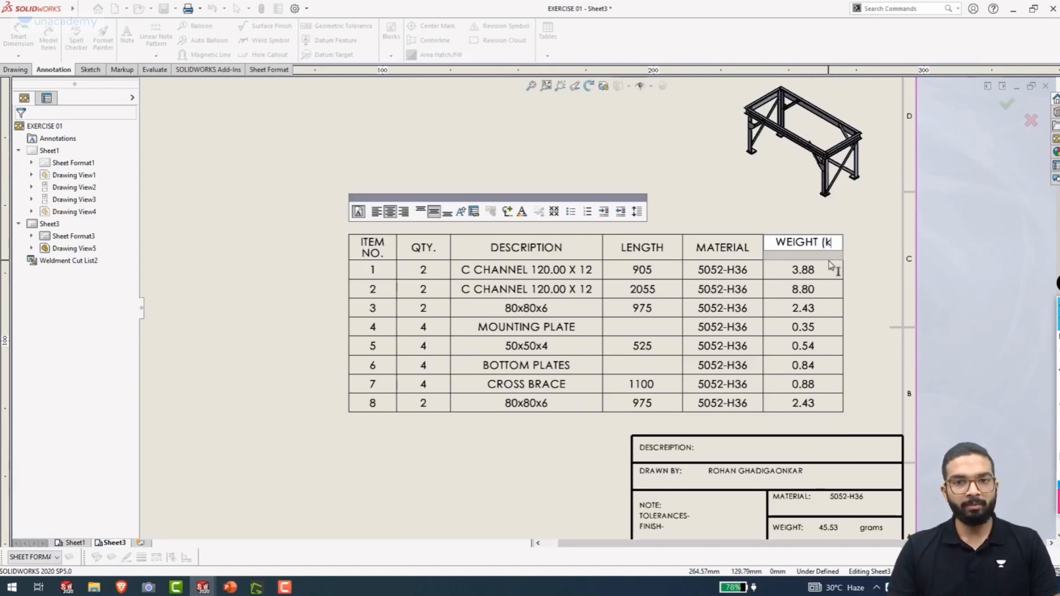
type("G")
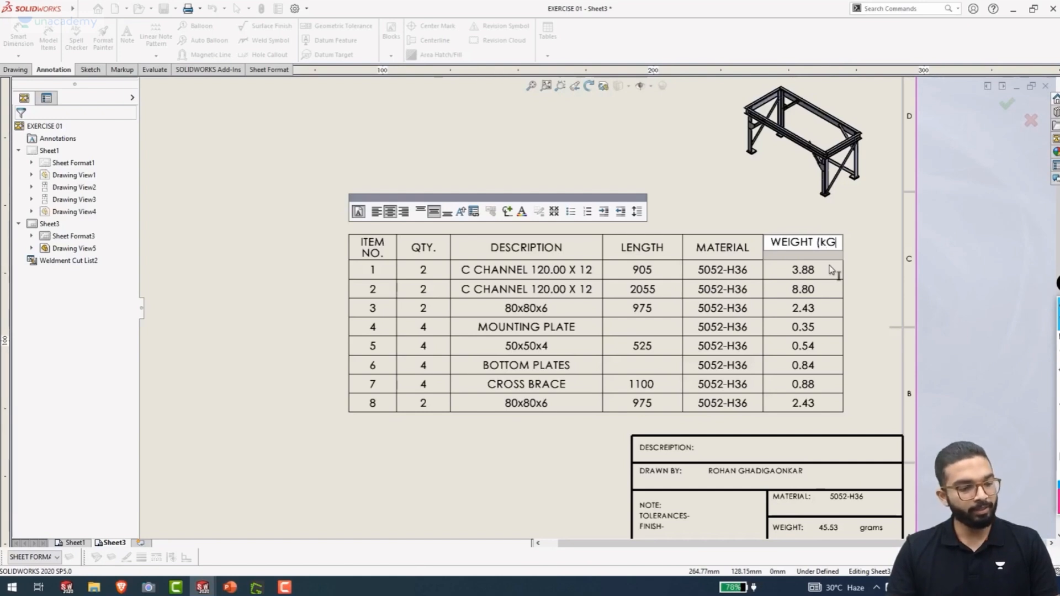
key("BackSpace")
key("BackSpace")
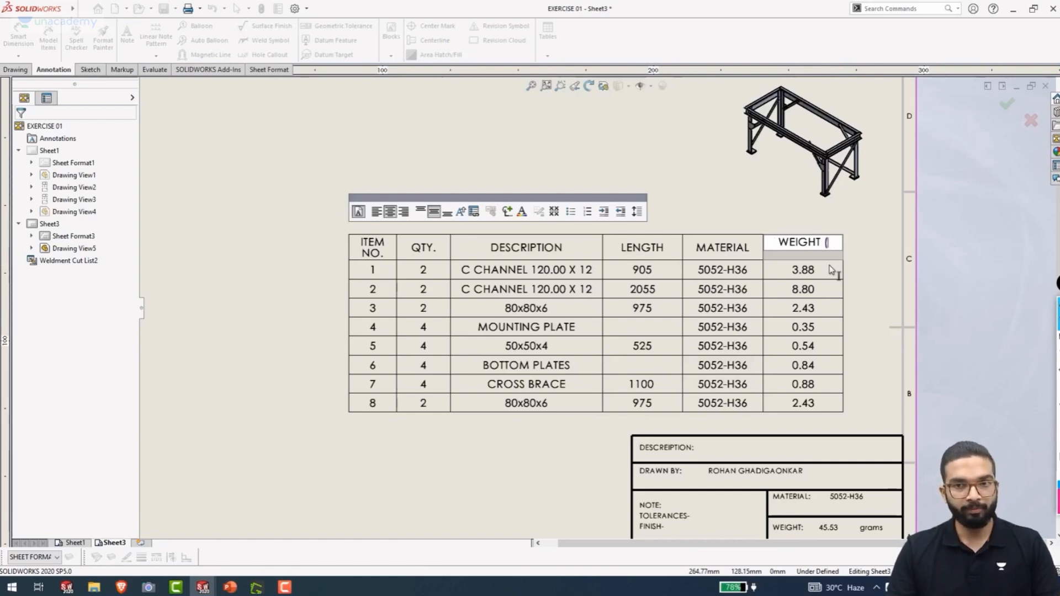
type("kG")
key("BackSpace")
key("BackSpace")
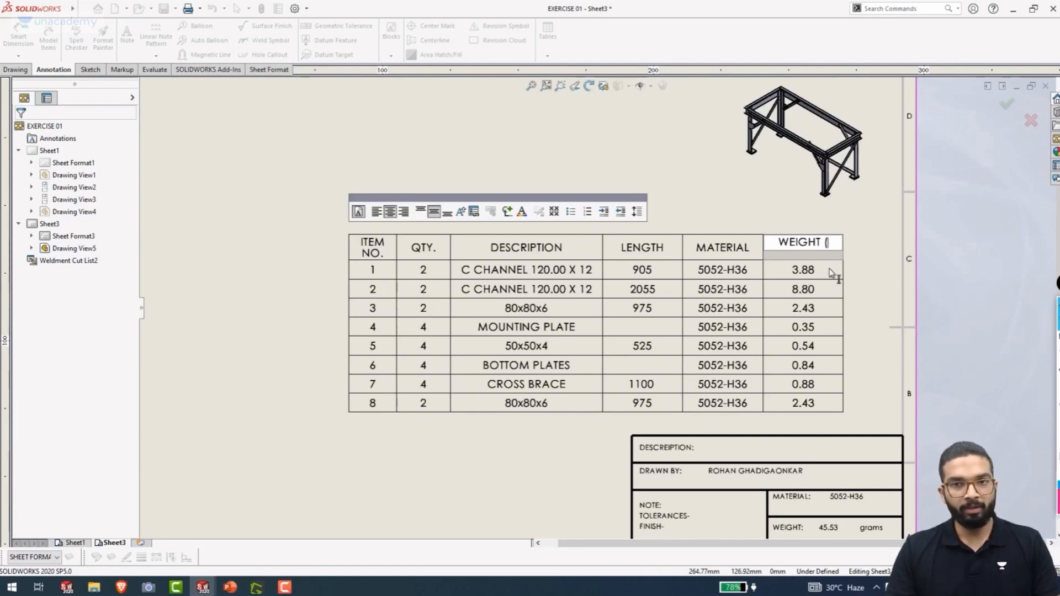
type("kg")
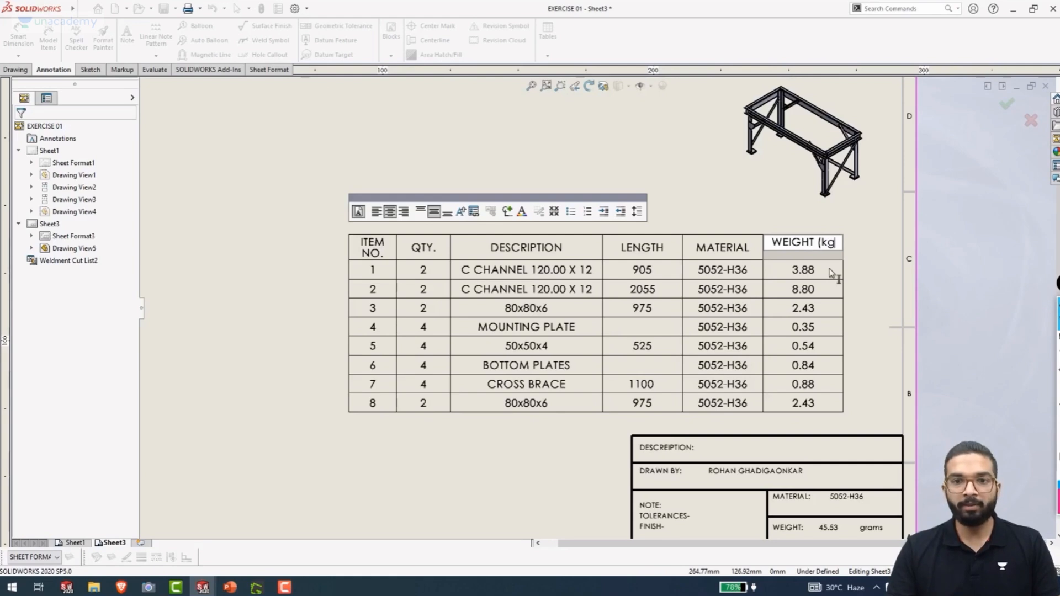
type(")")
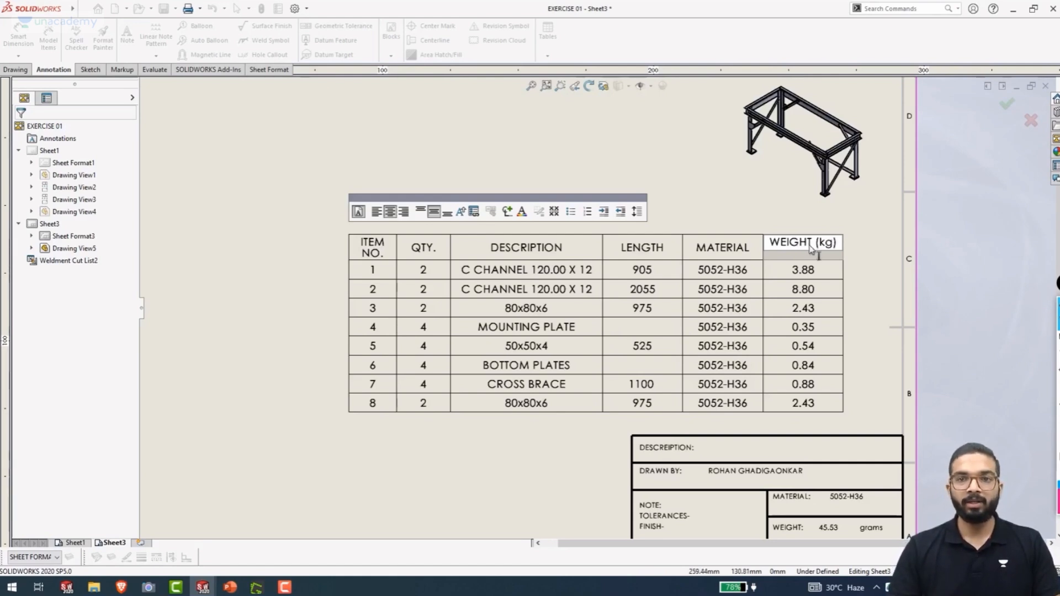
key("Return")
left_click(733, 252)
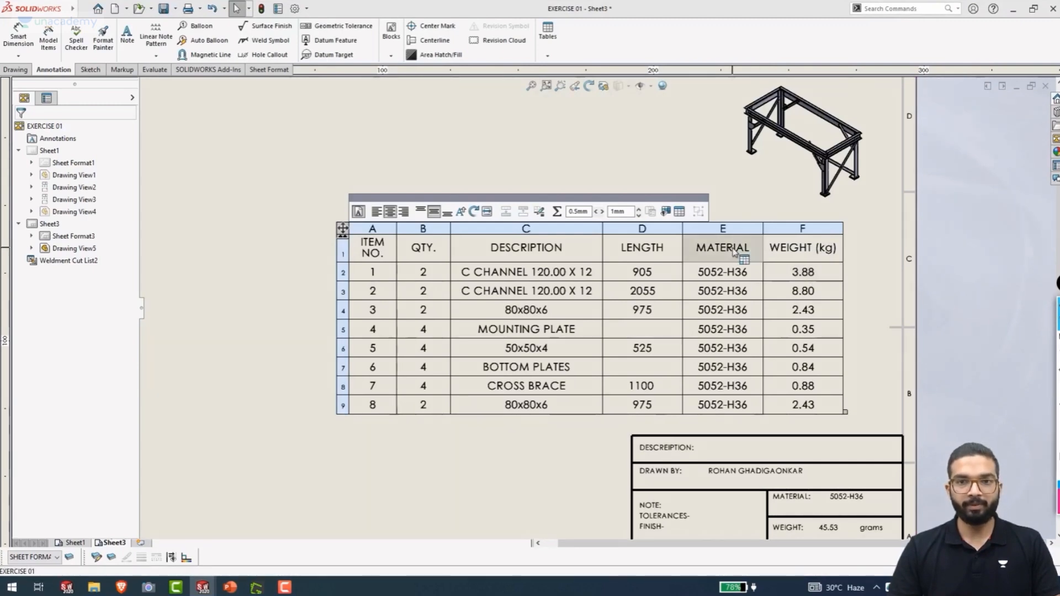
double_click(734, 251)
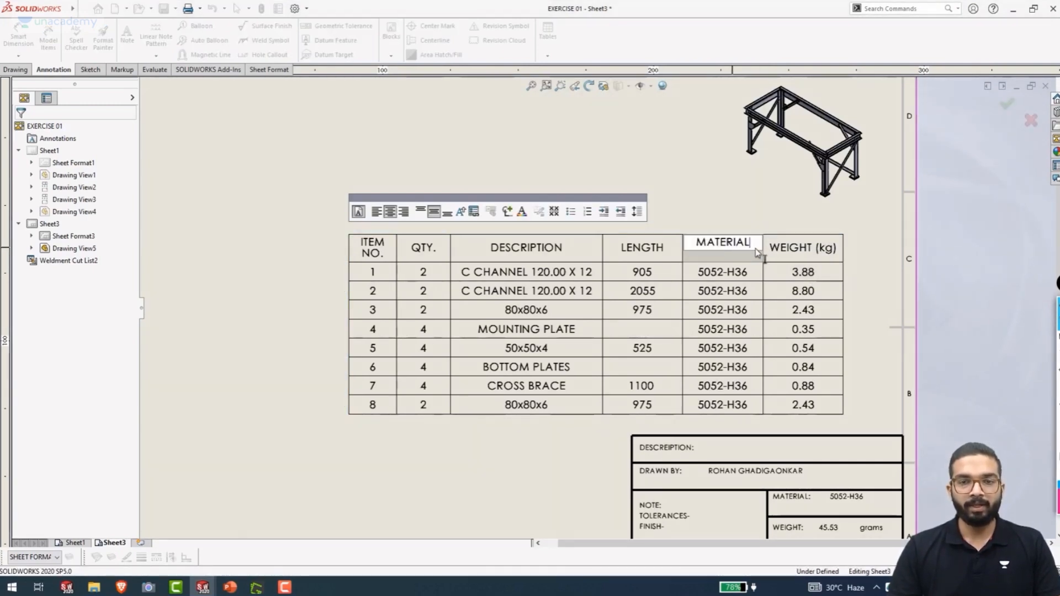
left_click(665, 249)
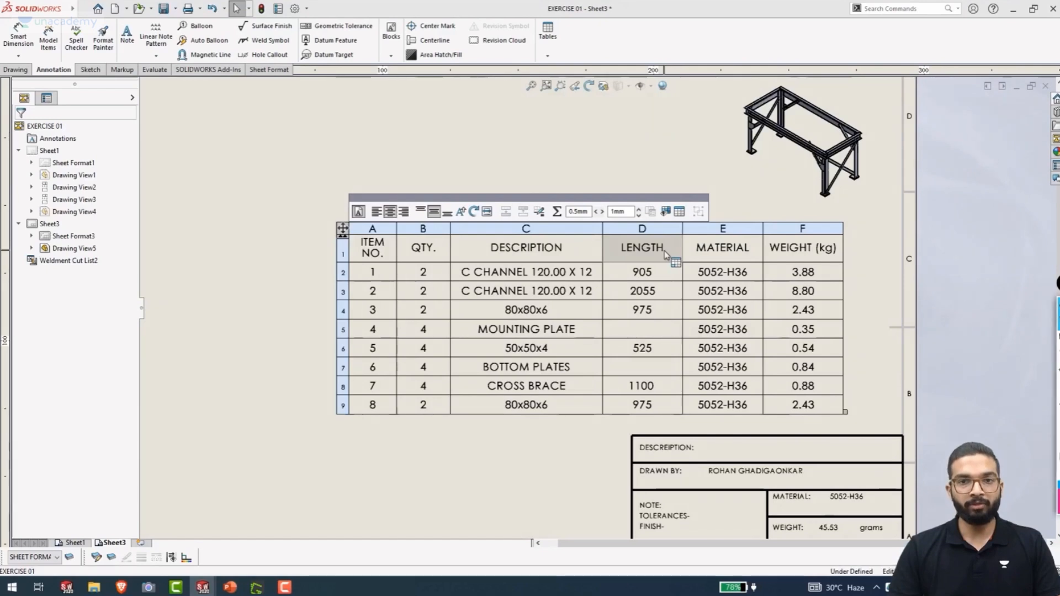
double_click(666, 252)
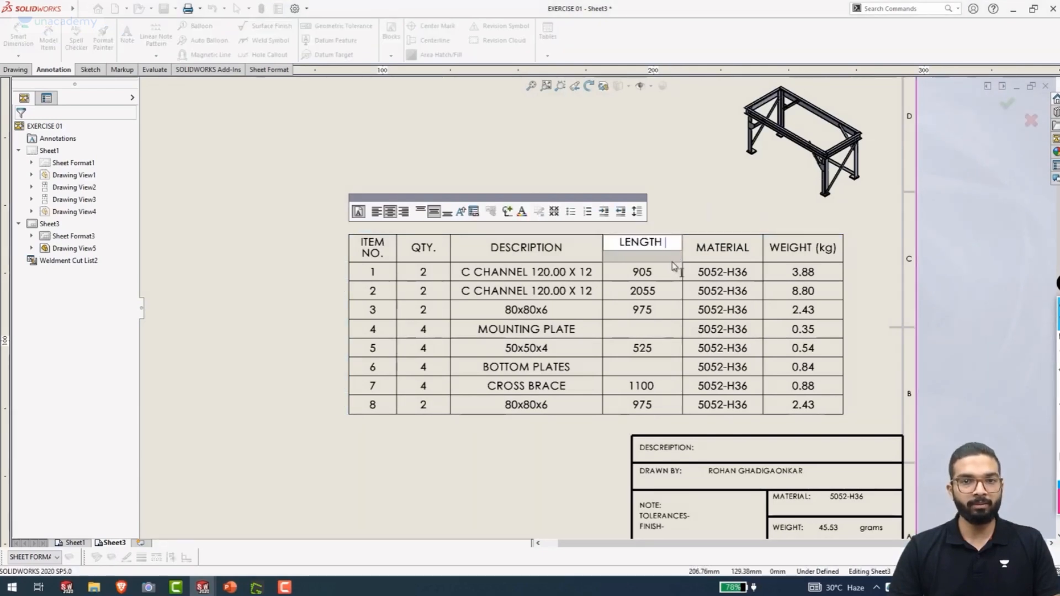
type("(mm")
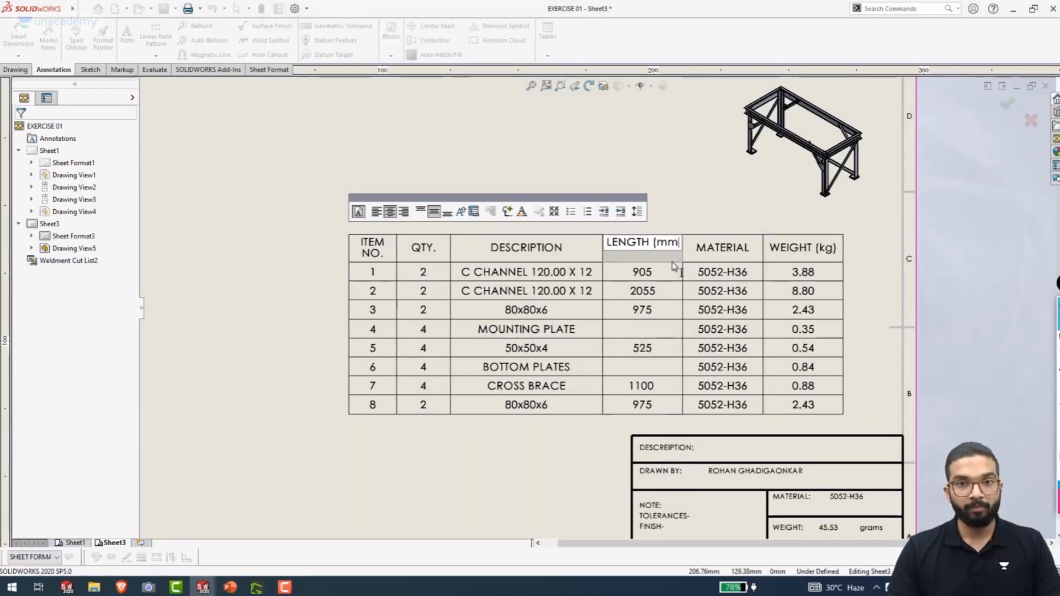
type(")")
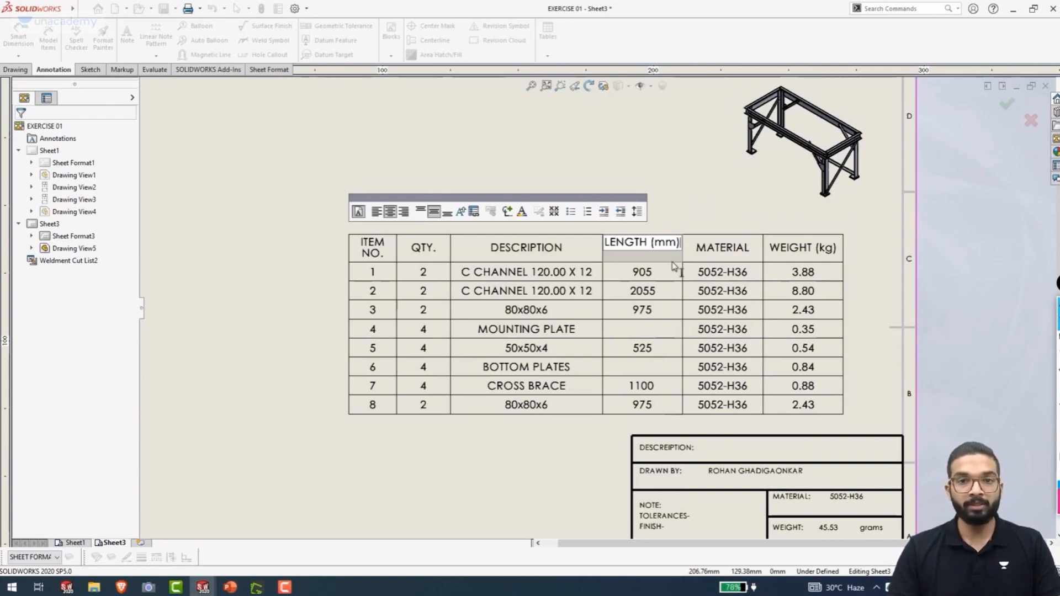
key("Escape")
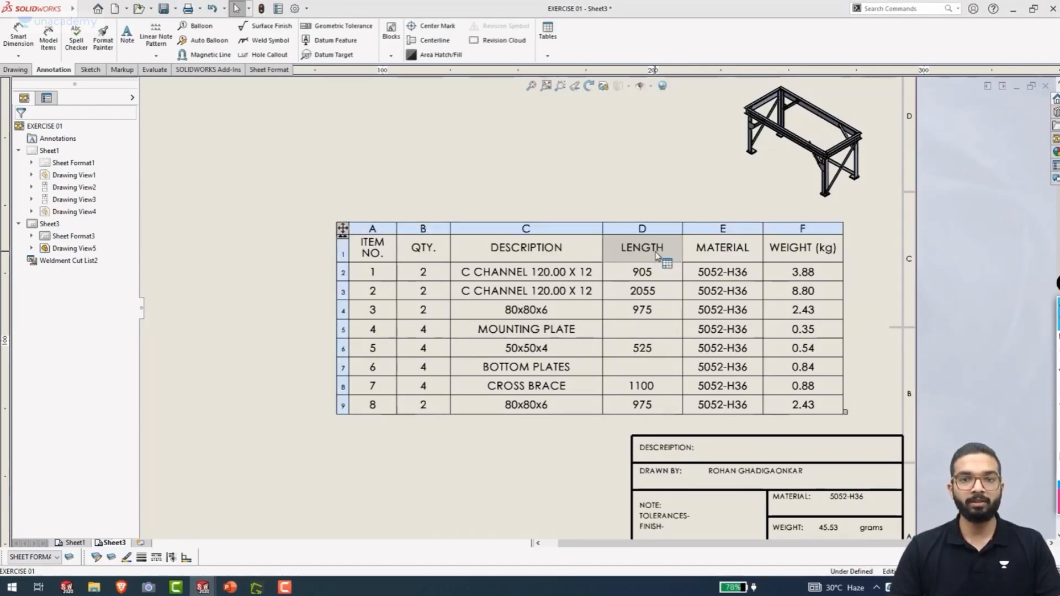
Change the cut list table's LENGTH column header to "LENGTH (mm)"
double_click(659, 251)
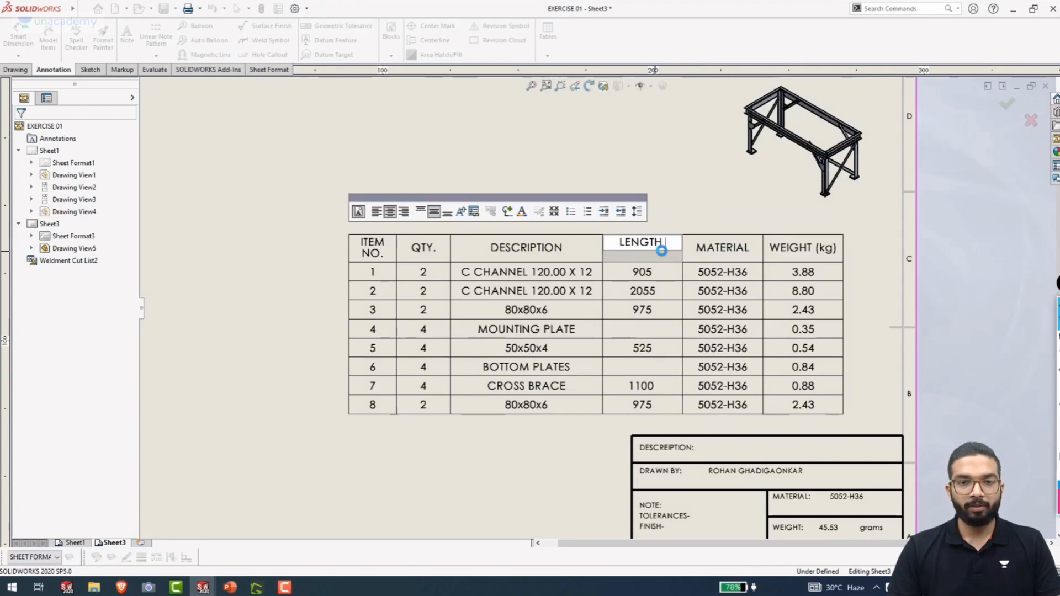
type("(mm)")
key("Return")
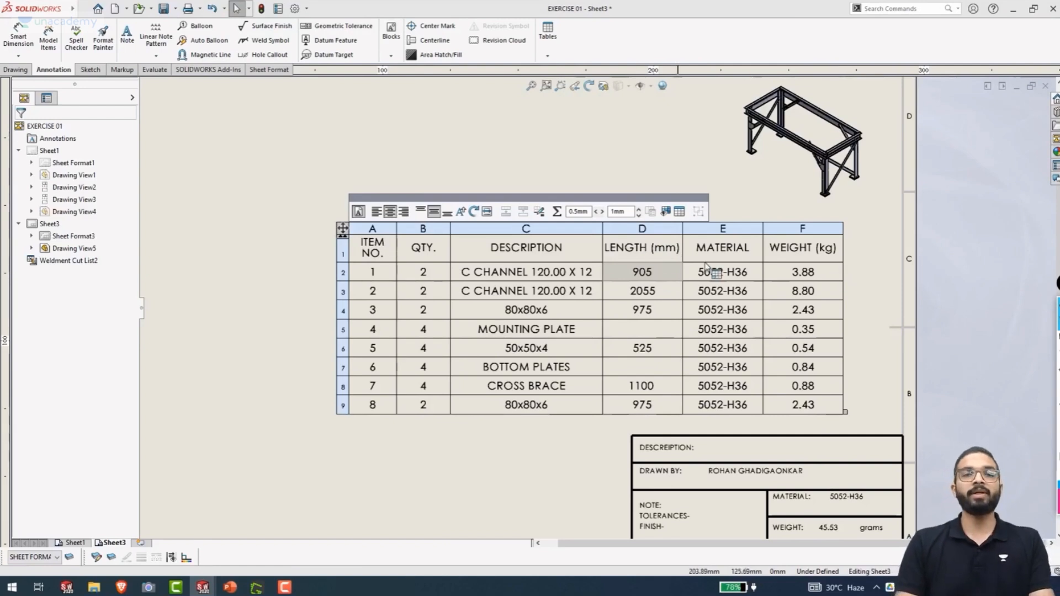
key("Escape")
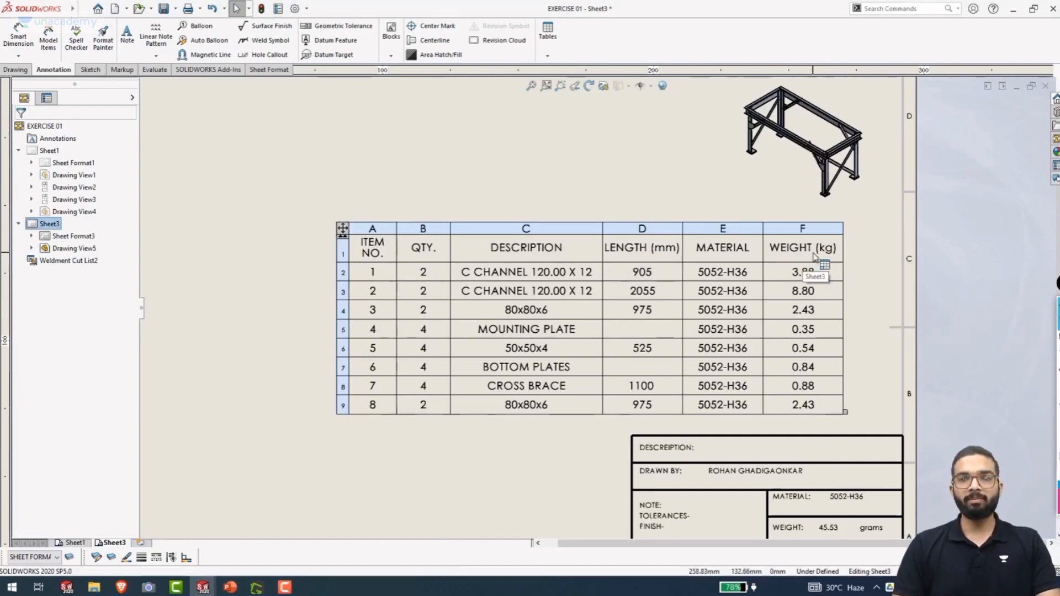
Break the WEIGHT and LENGTH column headers so that the units (kg) and (mm) sit on a second line
double_click(810, 255)
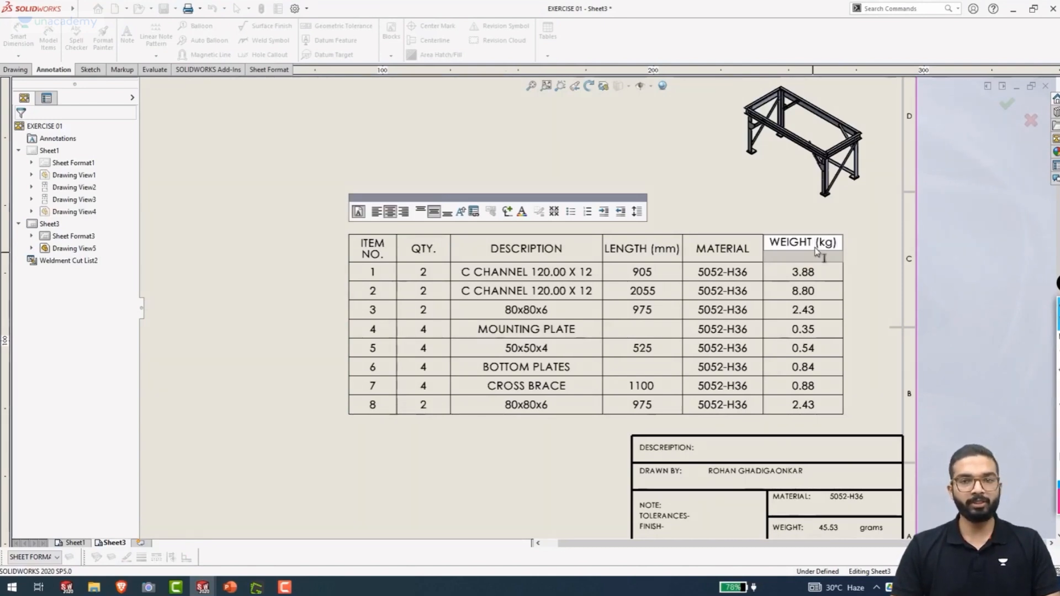
key("Return")
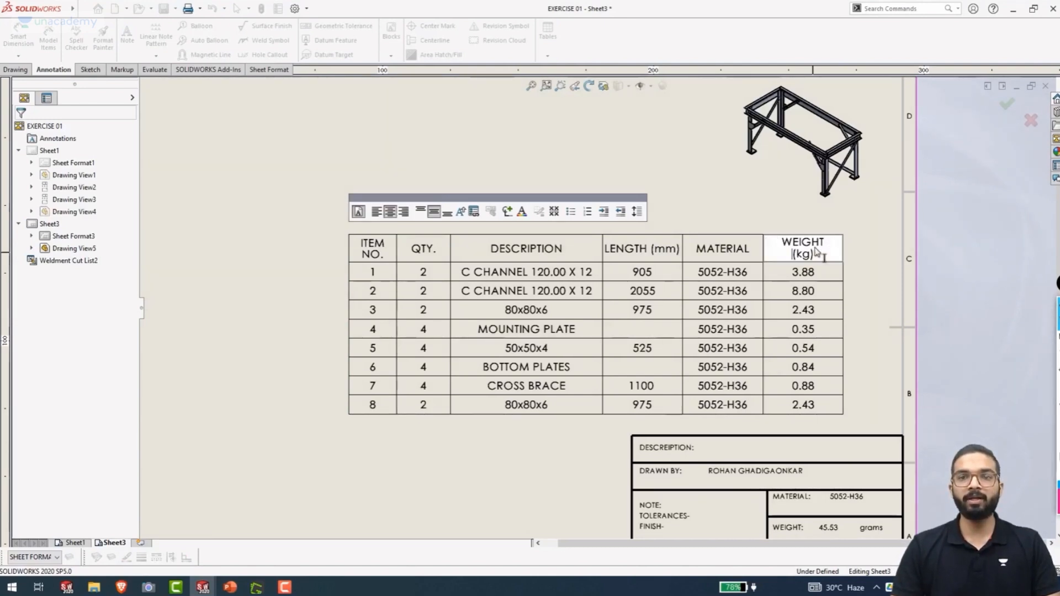
left_click(853, 323)
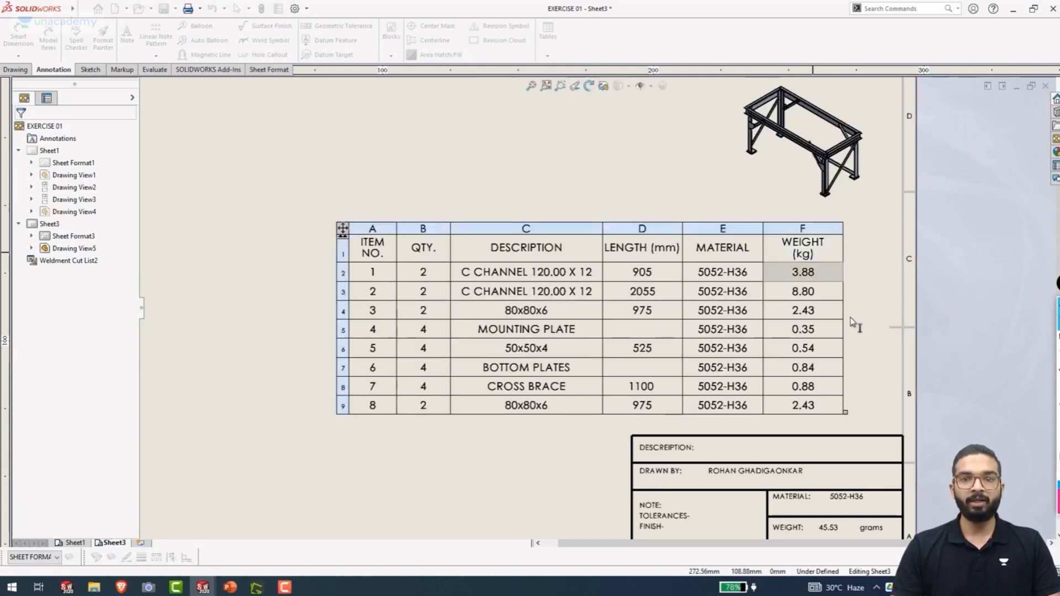
double_click(649, 252)
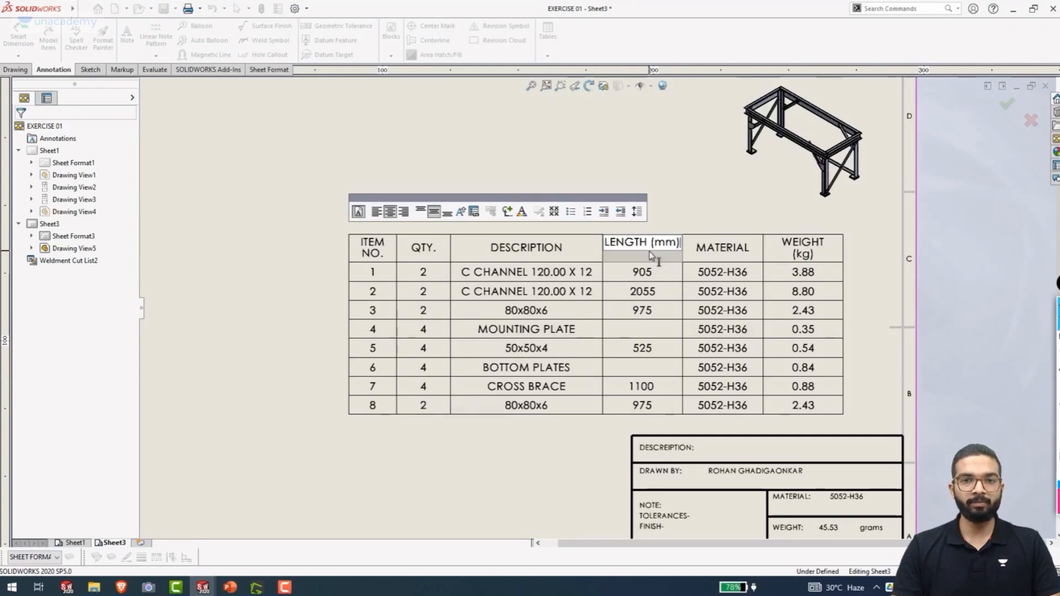
left_click(648, 246)
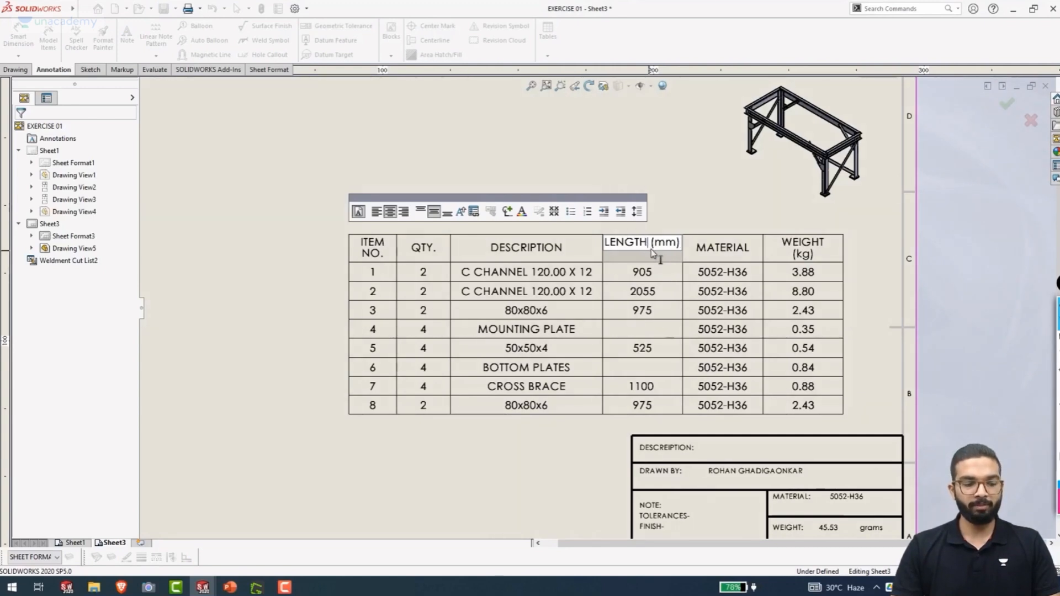
key("Return")
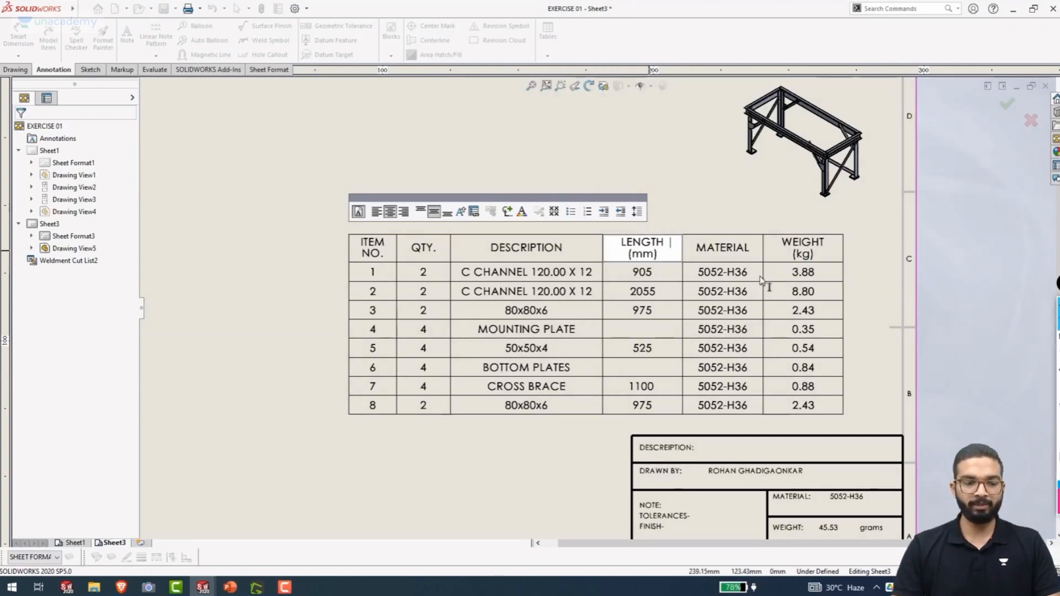
key("Return")
key("Escape")
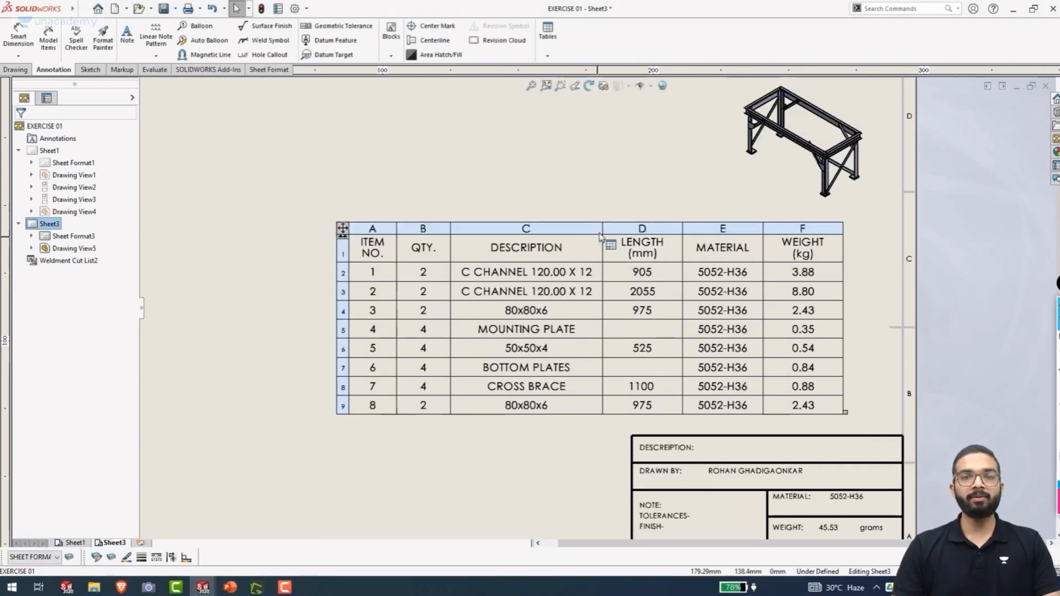
Narrow the DESCRIPTION column slightly and move the cut list table to the upper-left corner of the drawing sheet
mouse_move(603, 228)
left_mouse_down()
mouse_move(573, 228)
mouse_move(588, 228)
left_mouse_up()
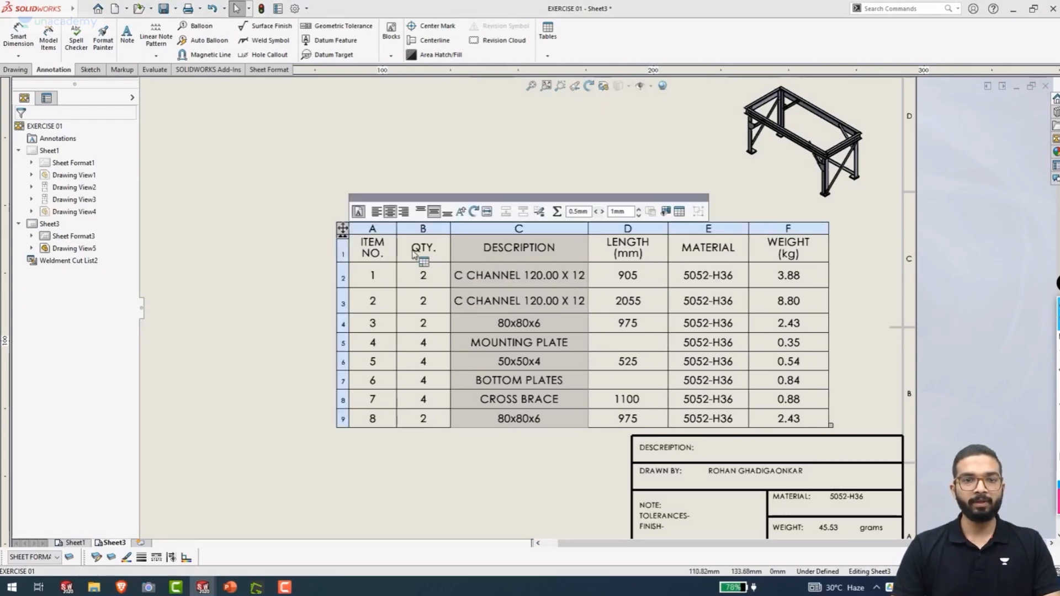
scroll(422, 242, "up", 1)
left_click_drag(382, 239, 199, 109)
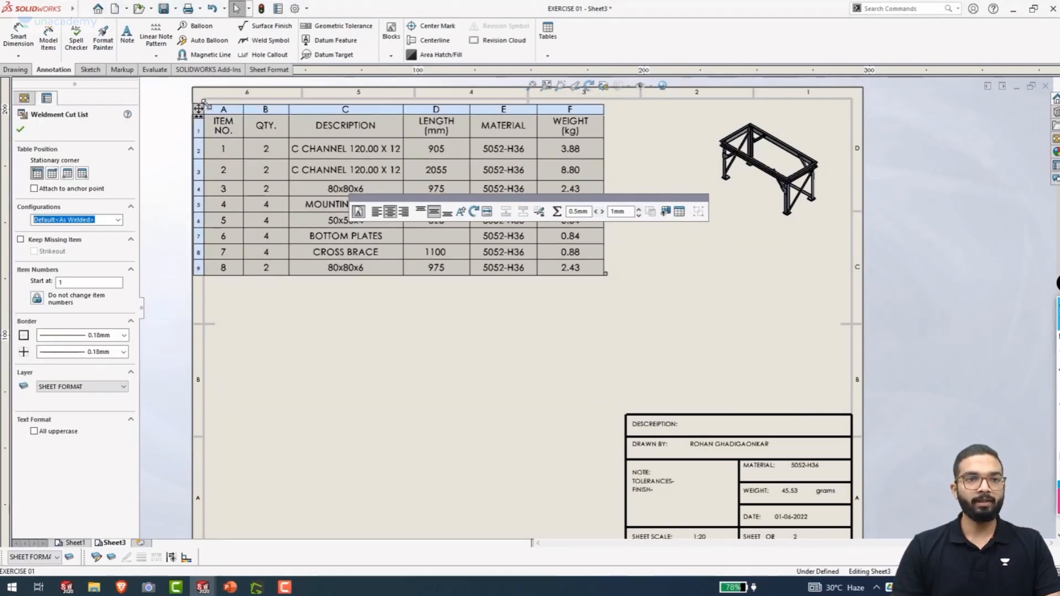
Shrink the cut list table from its upper-left corner and move it along the sheet's lower border, against the title block
left_click_drag(206, 100, 233, 371)
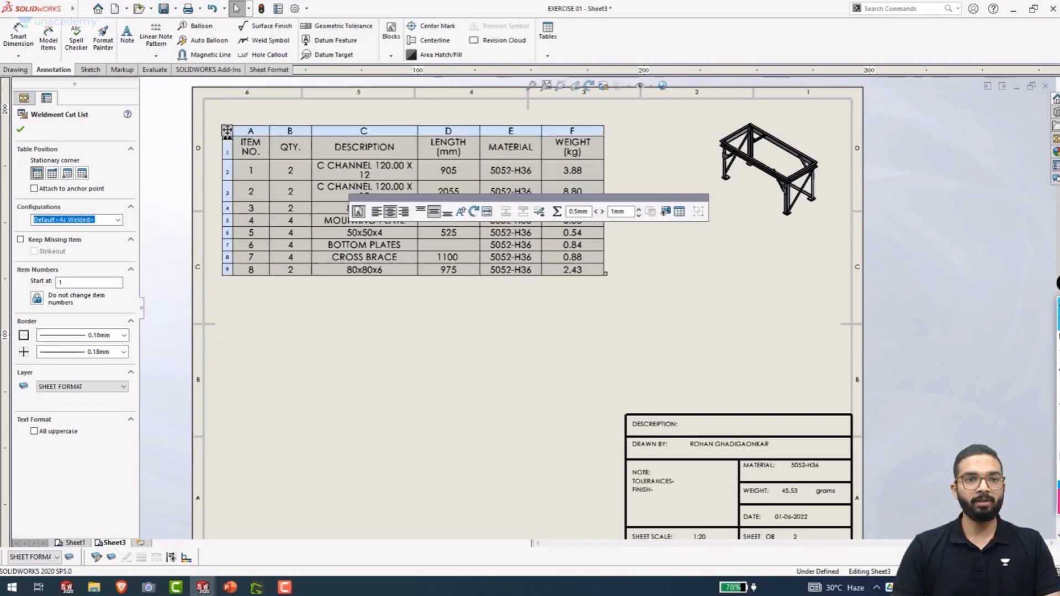
left_click(227, 130)
left_click_drag(226, 130, 249, 340)
scroll(475, 353, "up", 3)
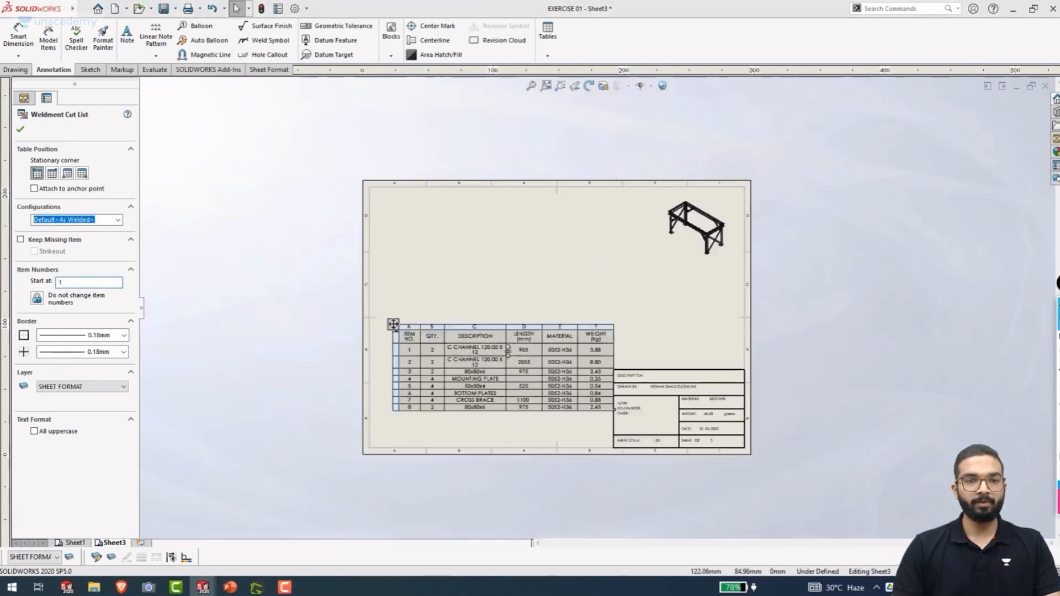
scroll(450, 353, "down", 3)
left_click(394, 291)
left_click_drag(395, 291, 412, 364)
left_click(427, 369)
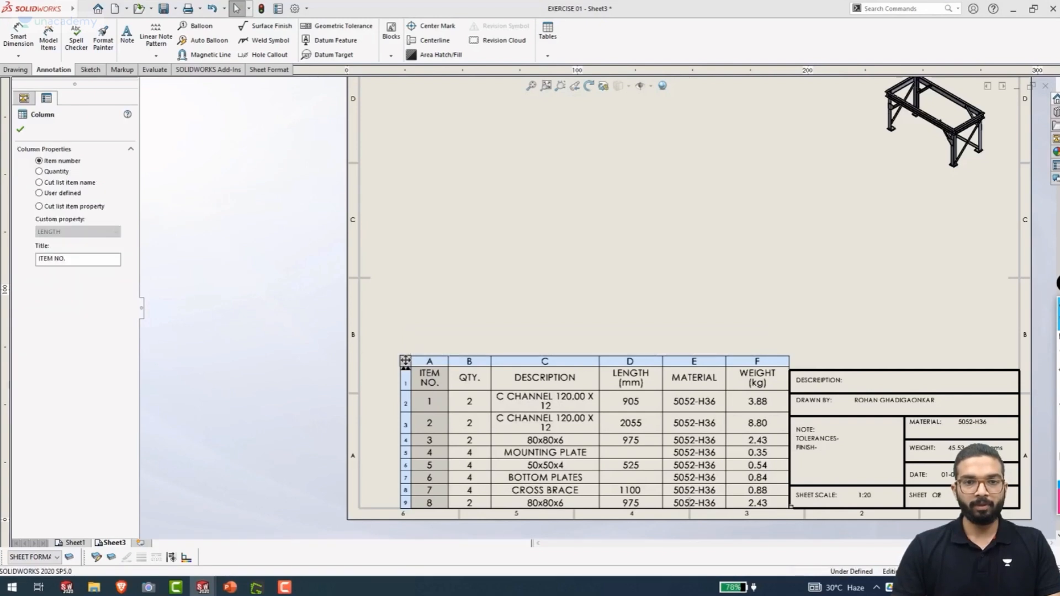
left_click(406, 367)
left_click_drag(437, 362, 597, 434)
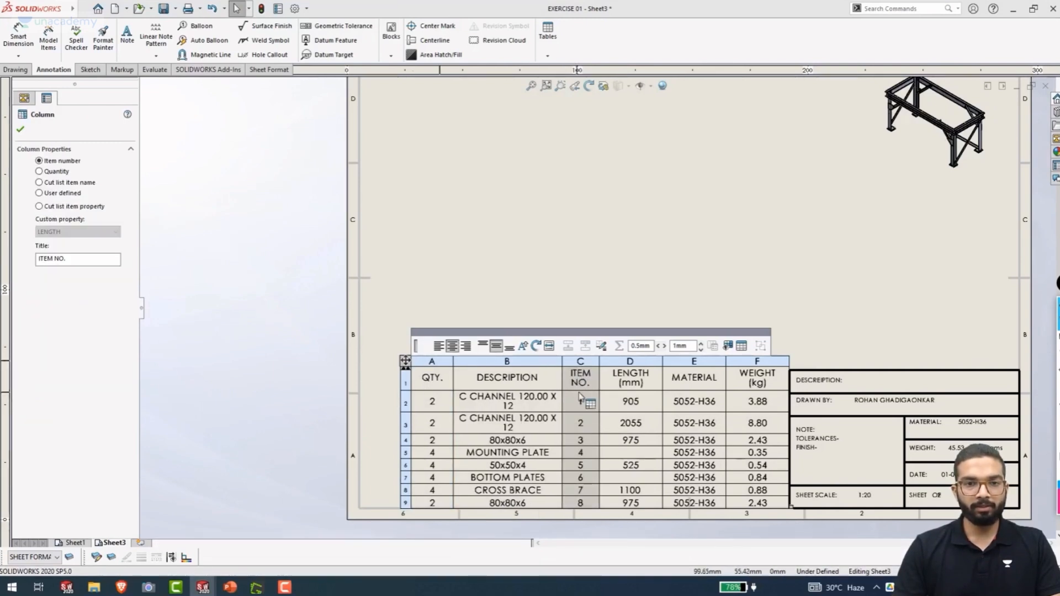
left_click_drag(575, 365, 412, 363)
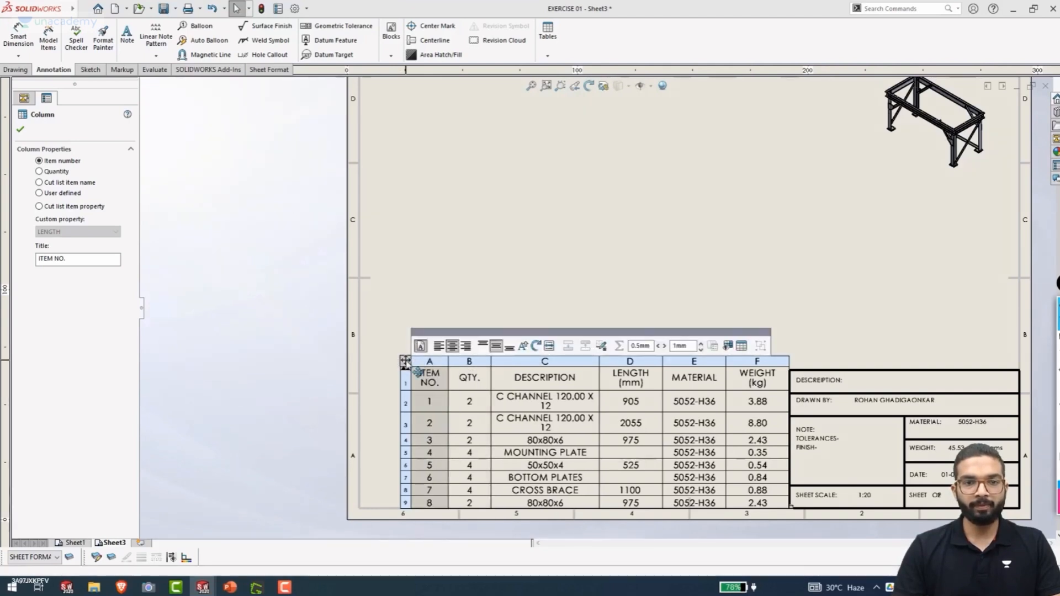
left_click(406, 361)
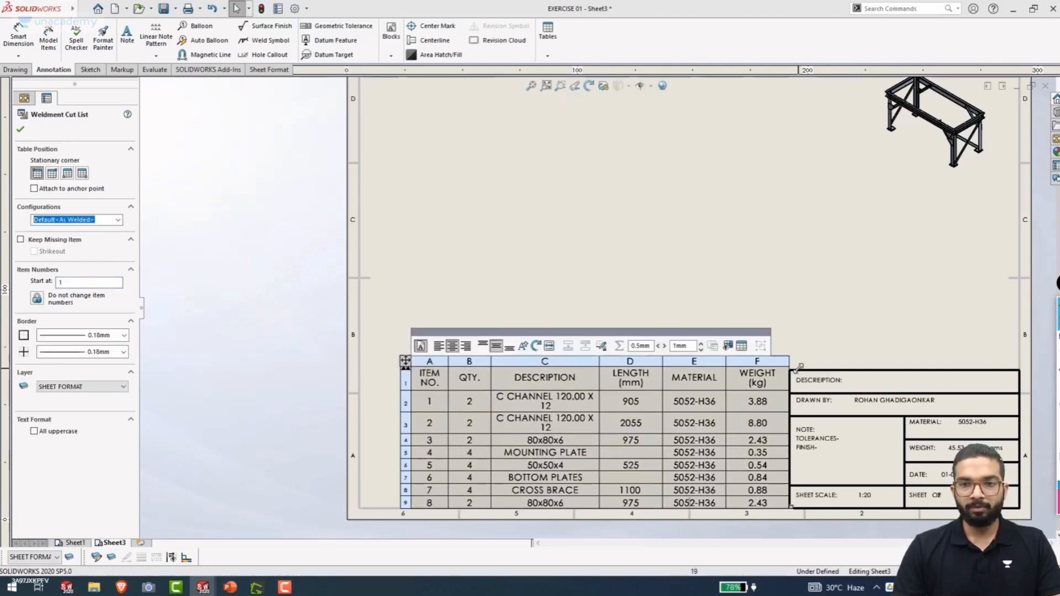
left_click(785, 363)
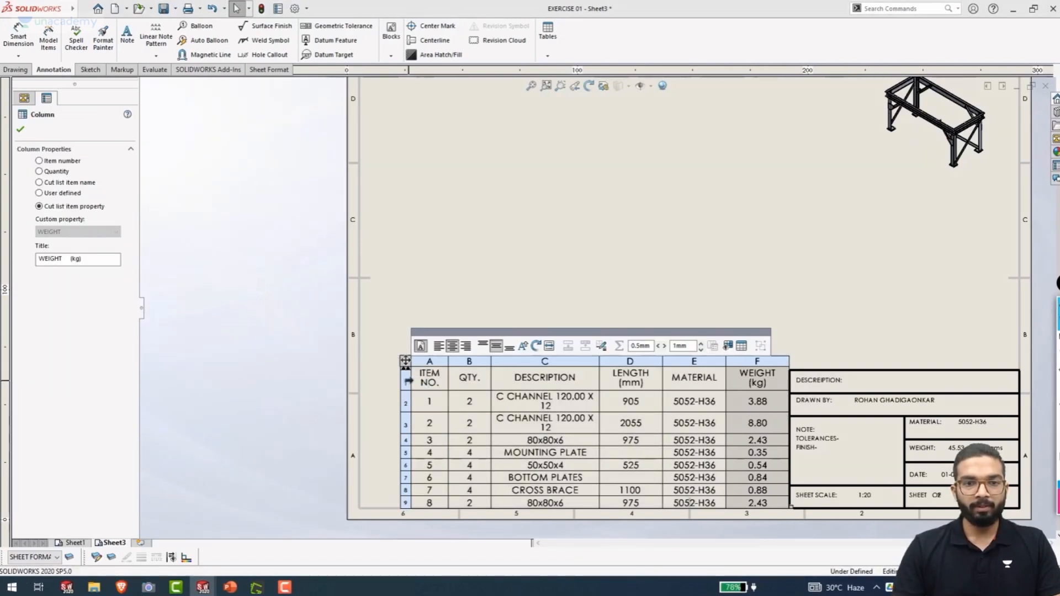
left_click(409, 380)
left_click(428, 365)
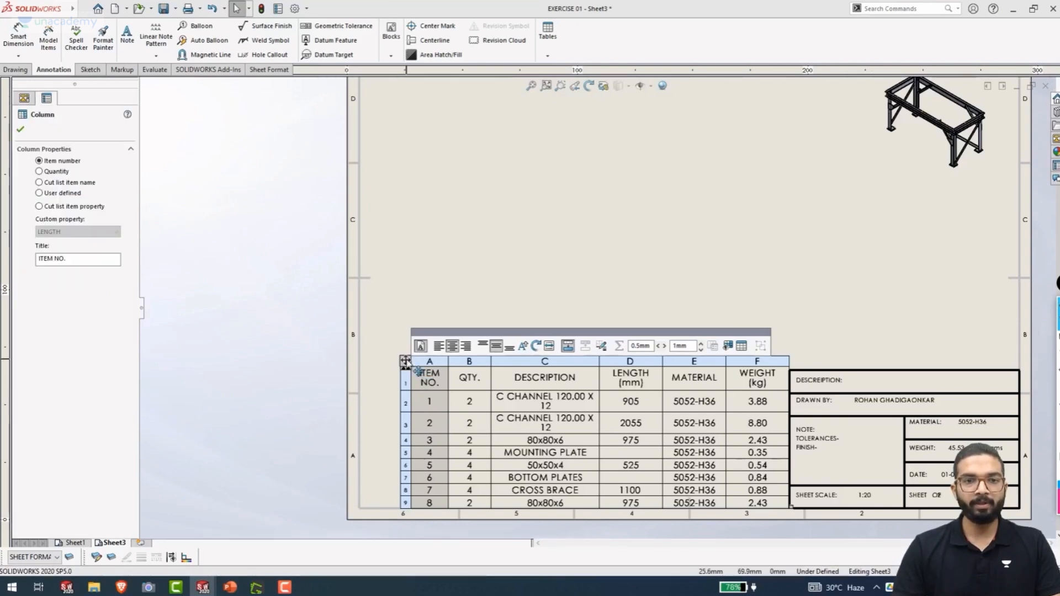
Slightly resize the cut list table from its upper-left corner, keeping it against the title block, and deselect it
left_click_drag(413, 358, 408, 409)
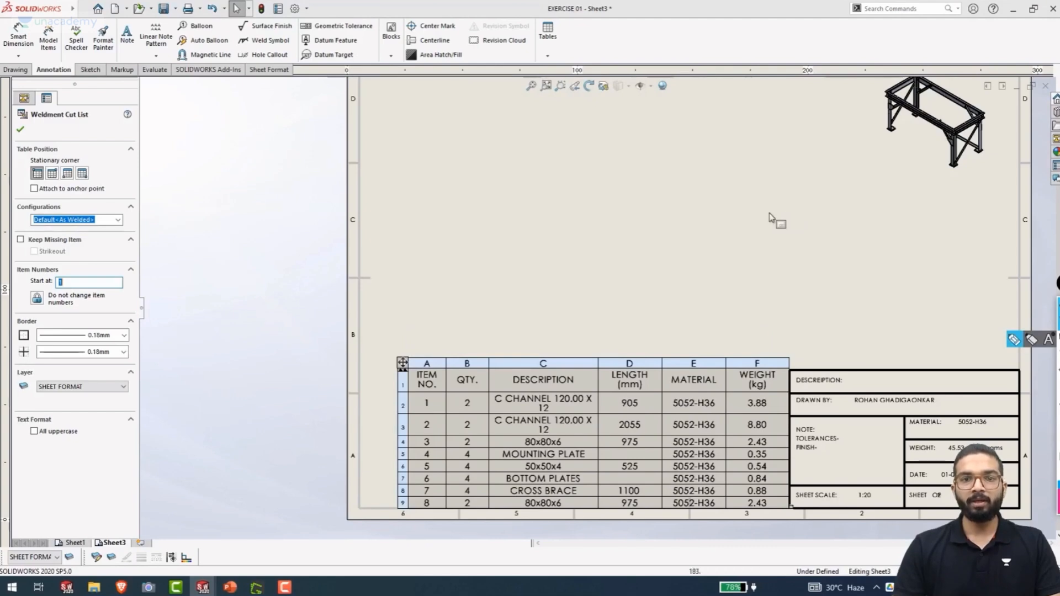
left_click(771, 217)
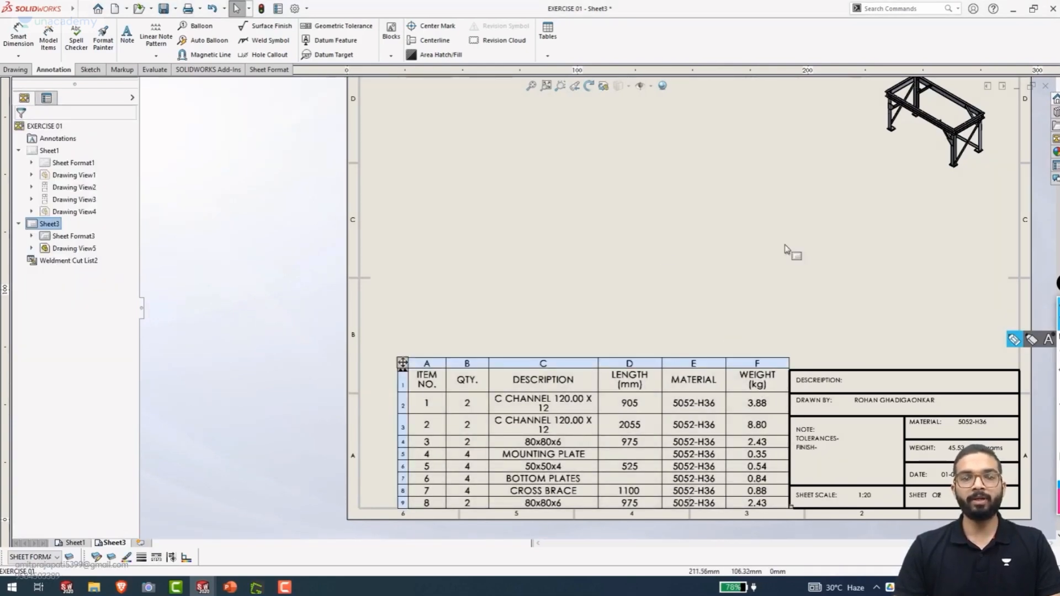
scroll(736, 308, "up", 1)
scroll(818, 276, "down", 1)
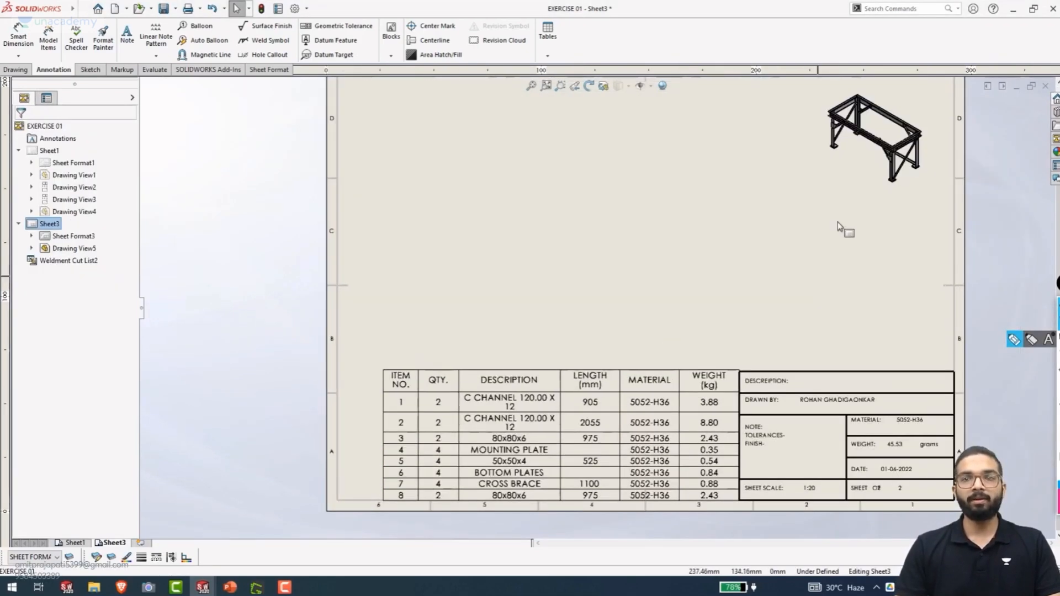
Set the isometric view's custom scale to 1:30 and move the view down to just above the title block
left_click(841, 194)
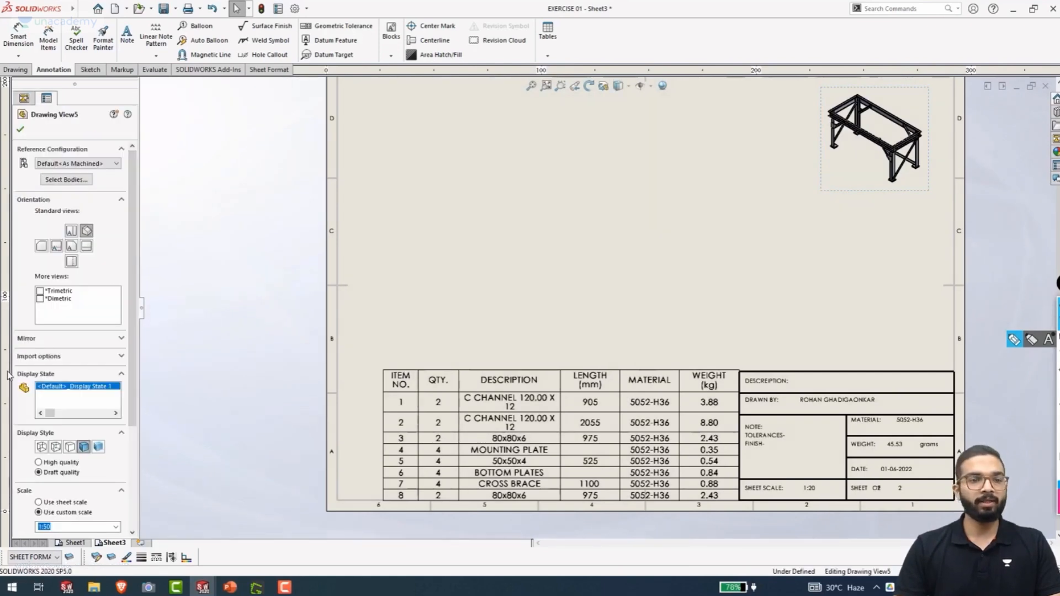
scroll(128, 448, "down", 3)
left_click(60, 380)
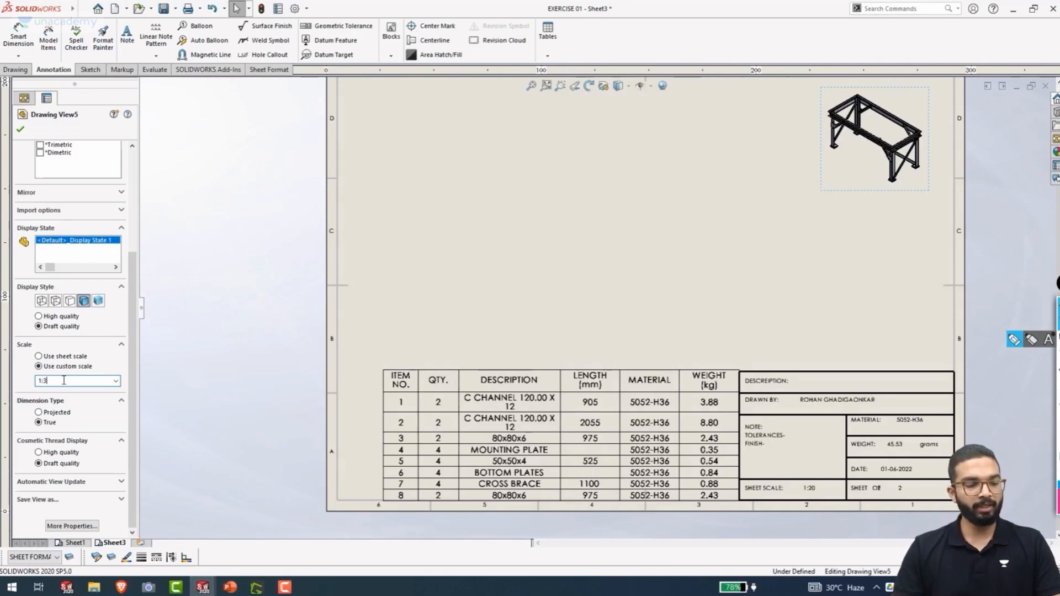
key("Return")
left_click(510, 263)
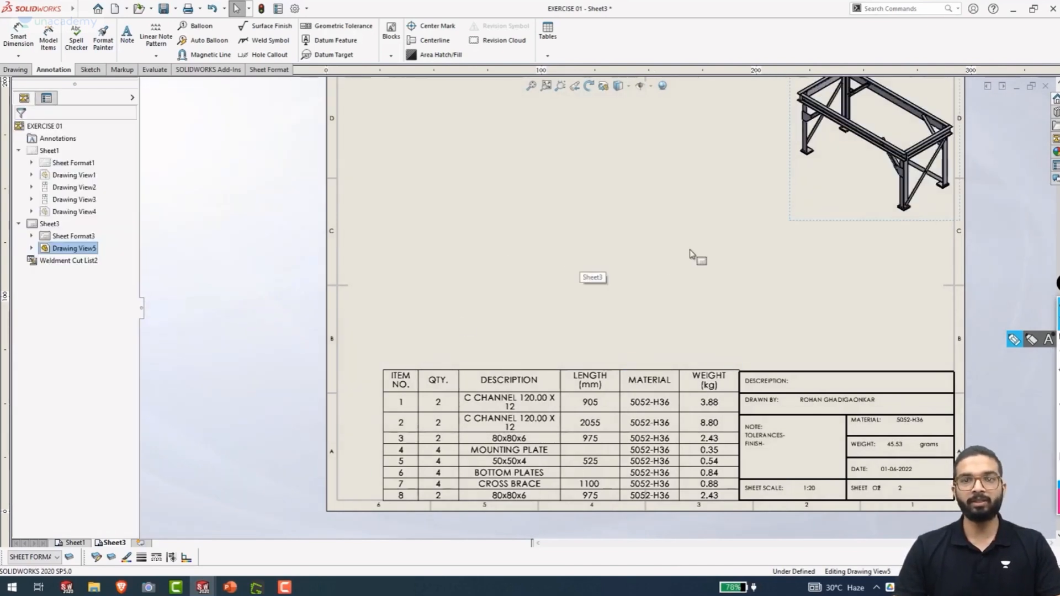
mouse_move(811, 228)
left_mouse_down()
mouse_move(782, 286)
mouse_move(770, 350)
mouse_move(745, 350)
left_mouse_up()
Attach an item number balloon to the left leg of the frame, placing it up and to the left of the leg
scroll(718, 345, "up", 2)
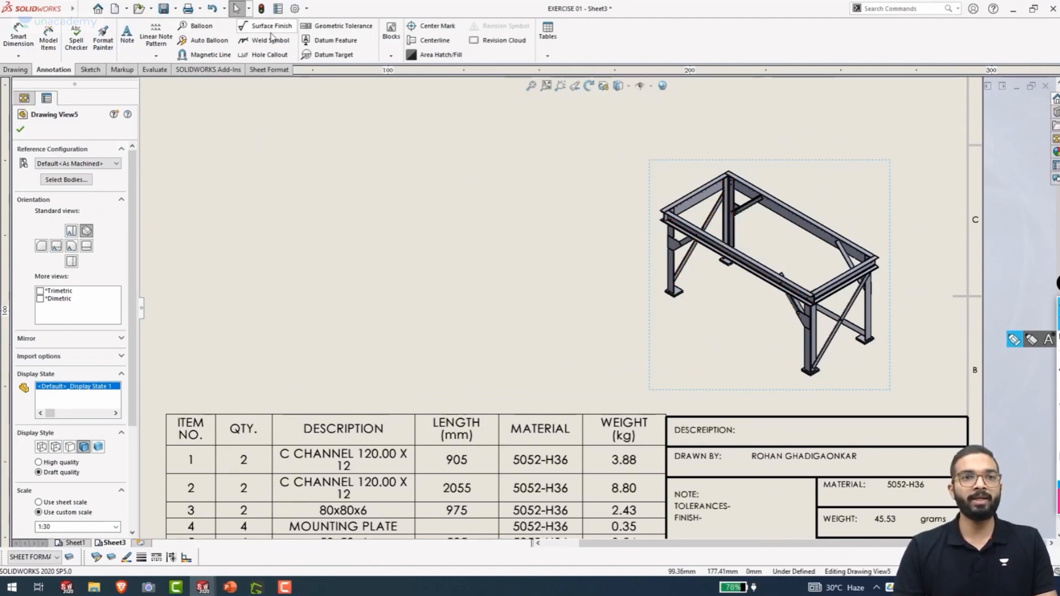
left_click(186, 27)
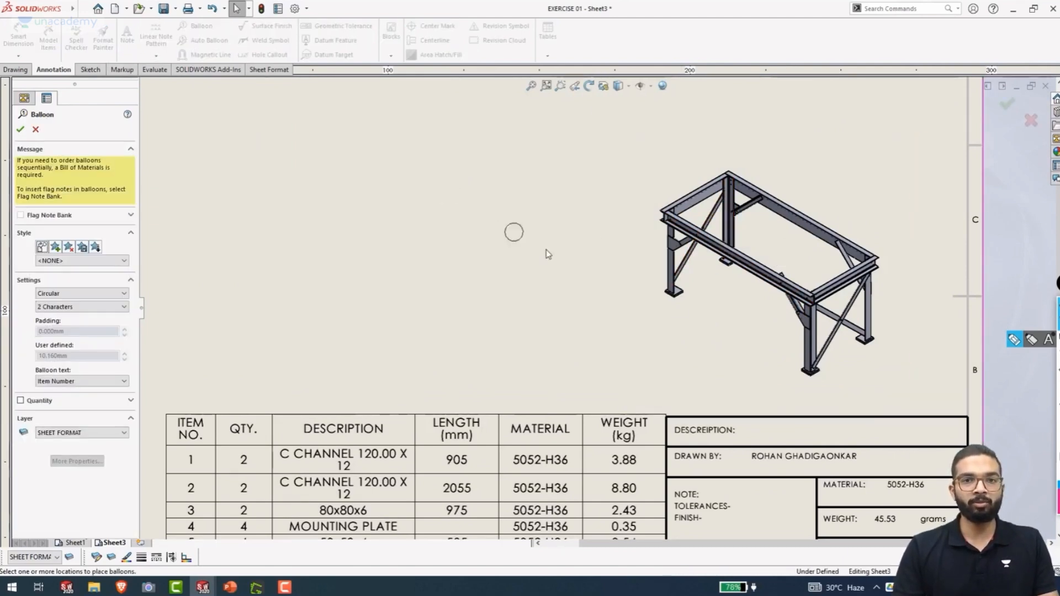
left_click(666, 264)
left_click(626, 229)
key("f")
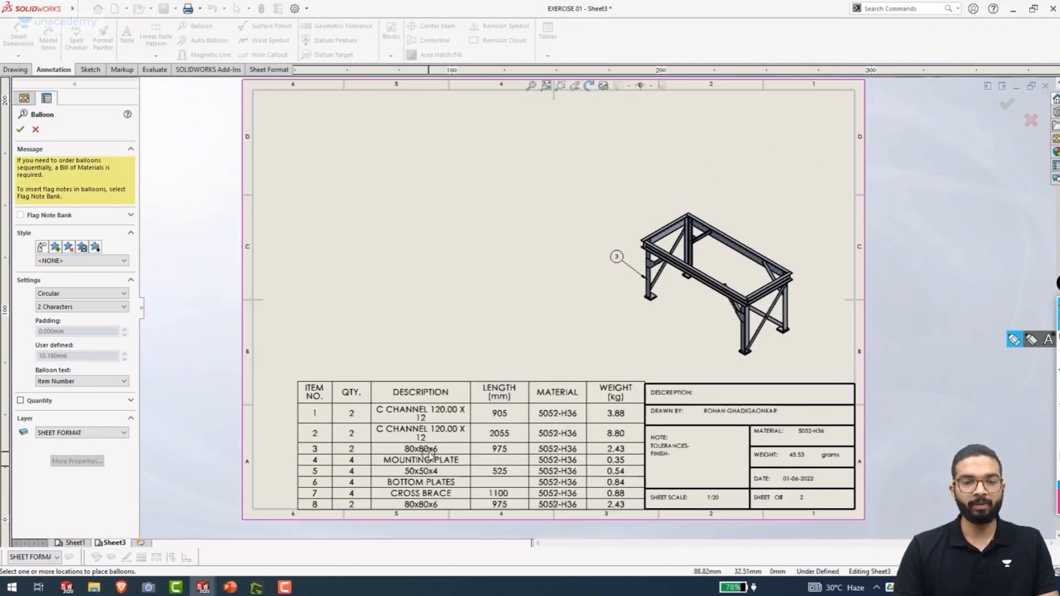
Attach an item number balloon to the frame's front leg and place it to the left of that leg
scroll(712, 329, "up", 3)
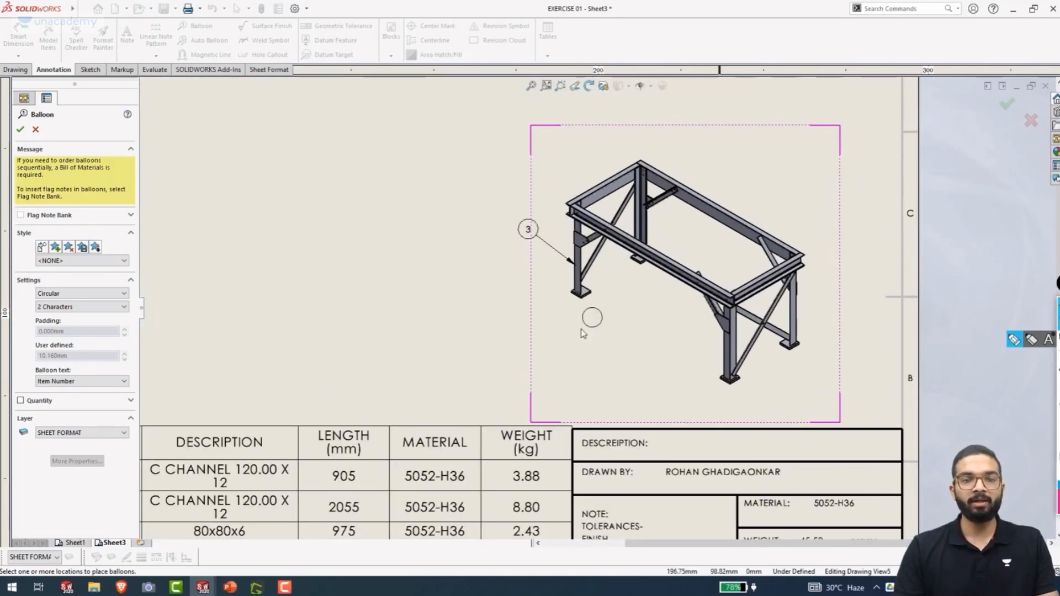
scroll(575, 338, "down", 2)
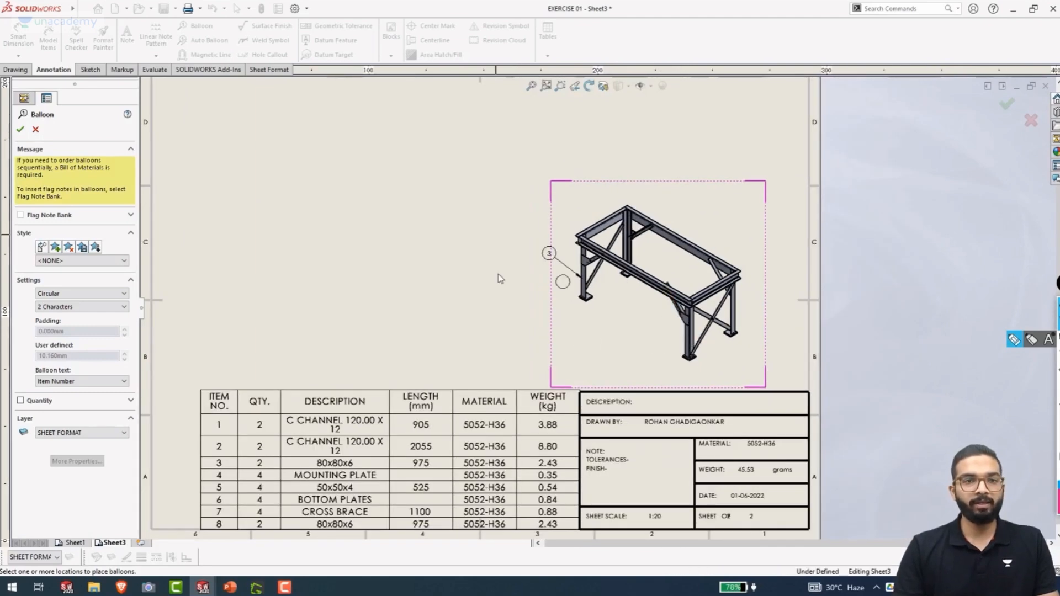
scroll(667, 338, "up", 2)
left_click(667, 339)
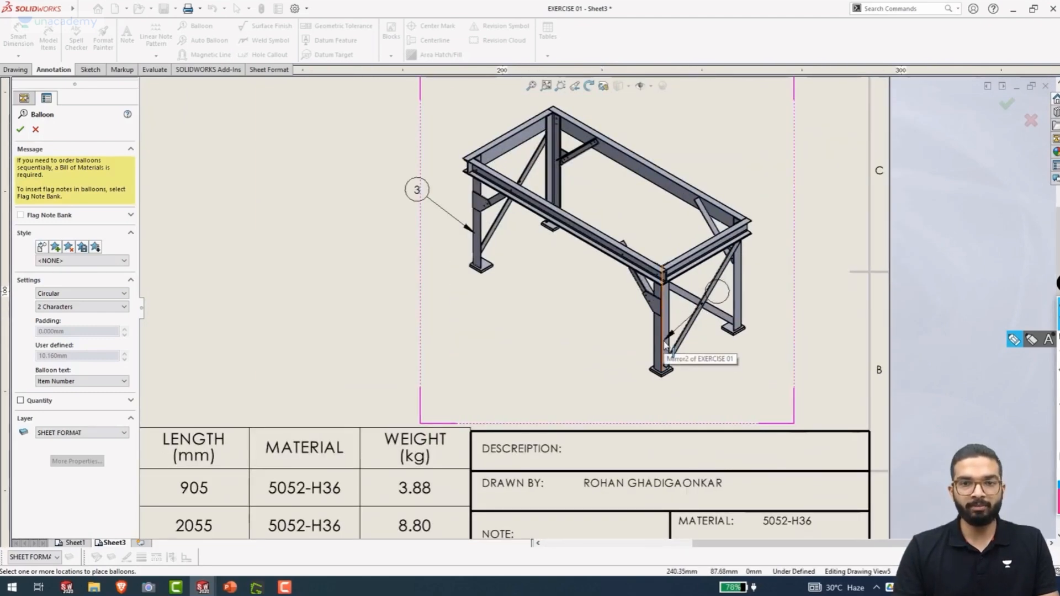
left_click(584, 305)
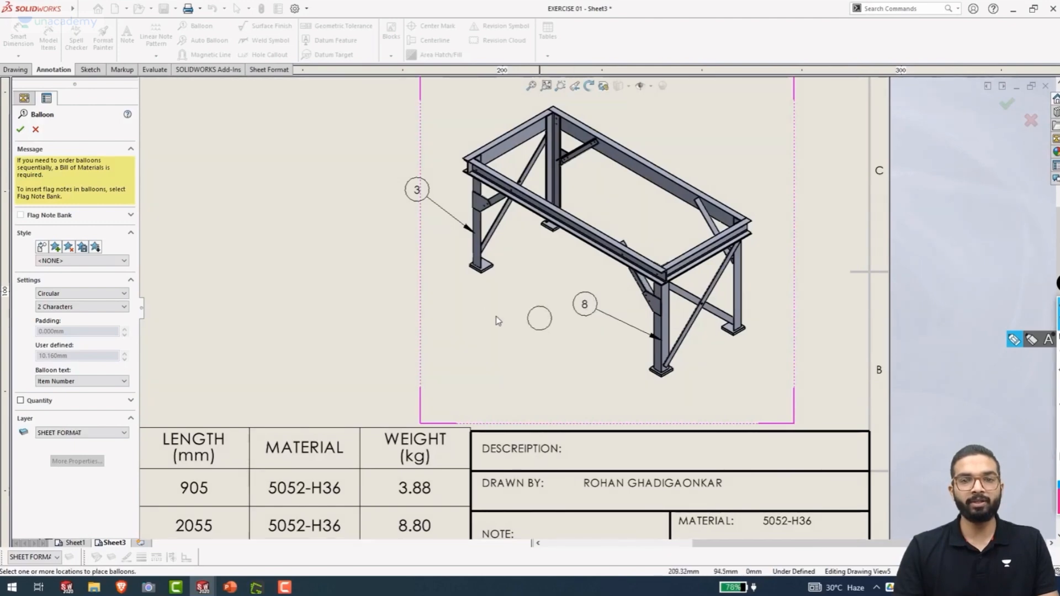
Add item number balloons above the short rear-left C channel and the long rear C channel of the top frame
scroll(497, 316, "down", 2)
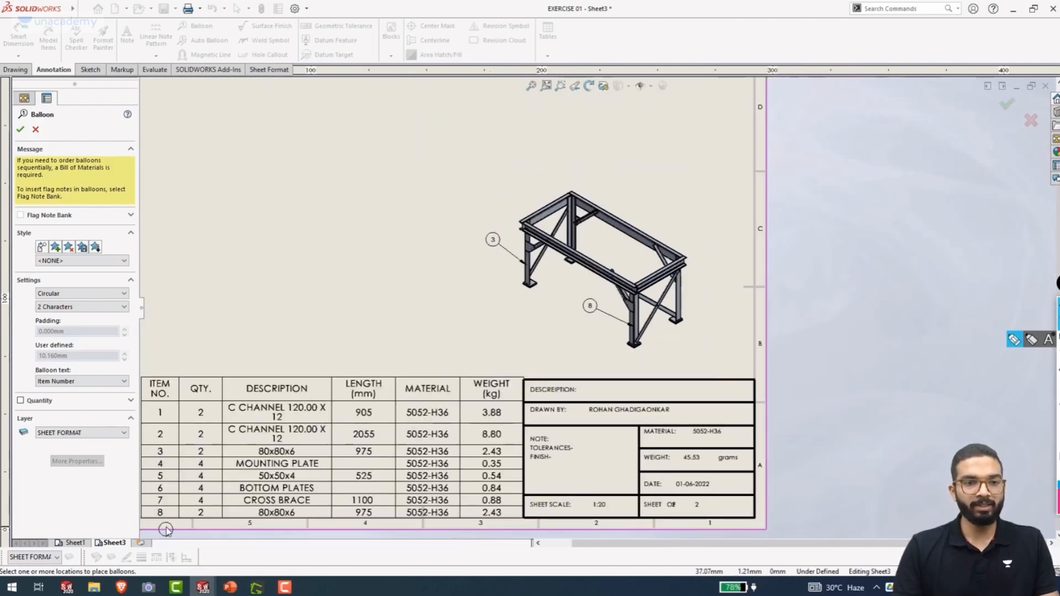
scroll(520, 272, "up", 3)
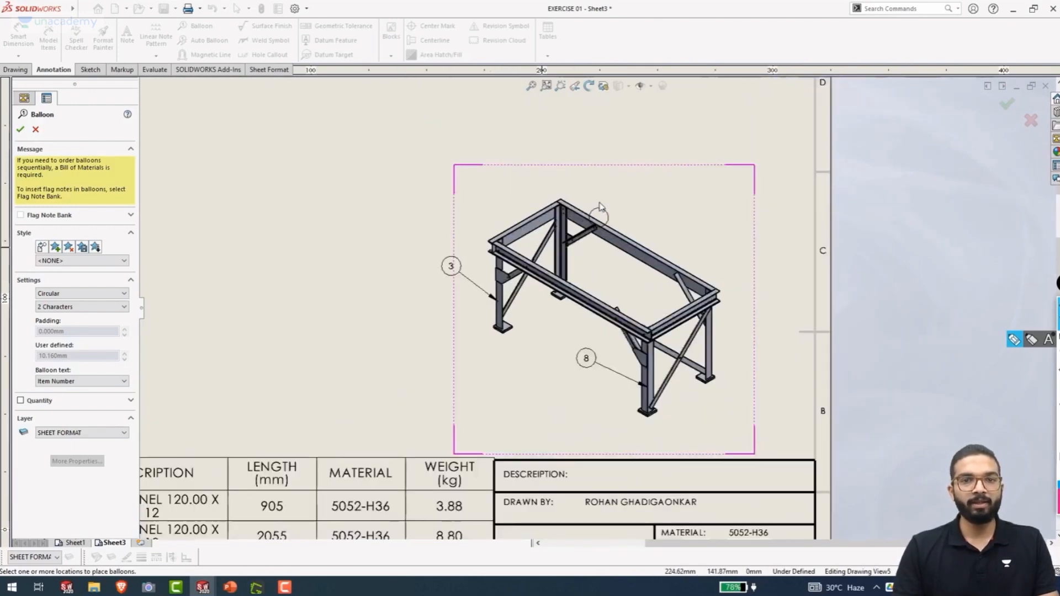
left_click(509, 228)
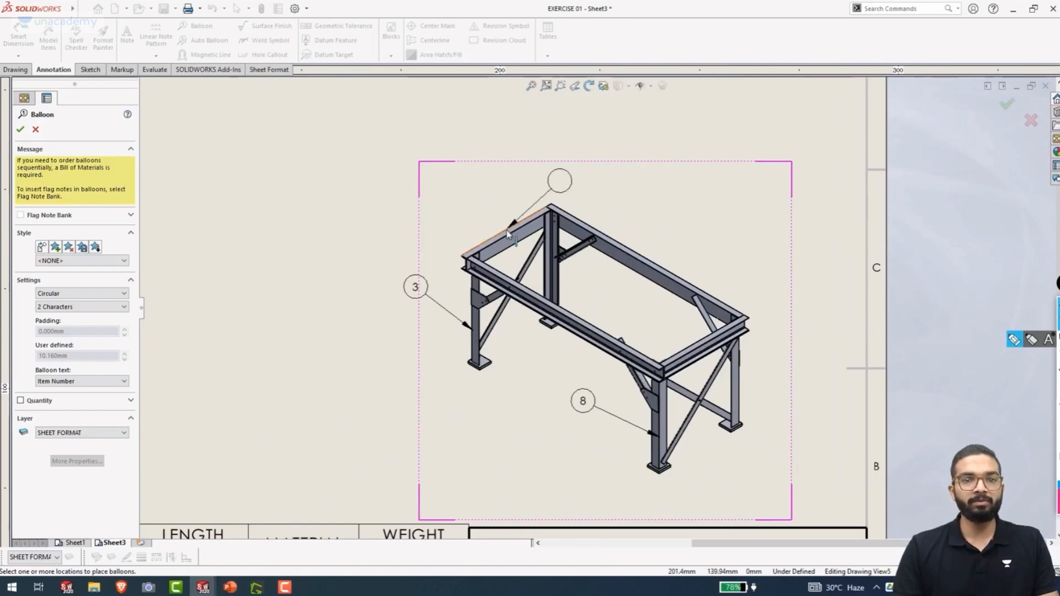
left_click(513, 182)
left_click(638, 245)
left_click(686, 201)
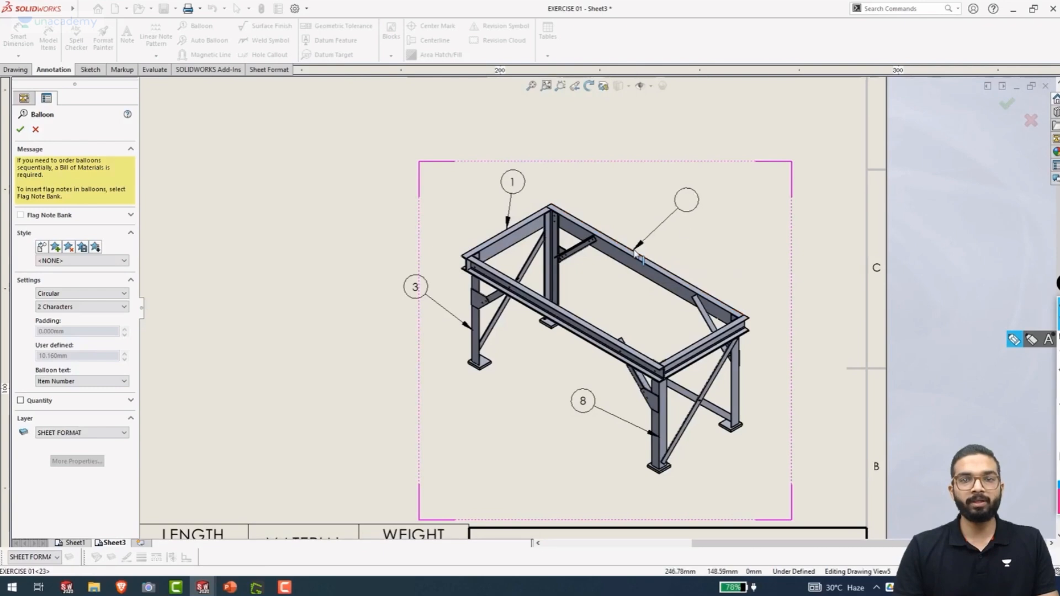
left_click(674, 201)
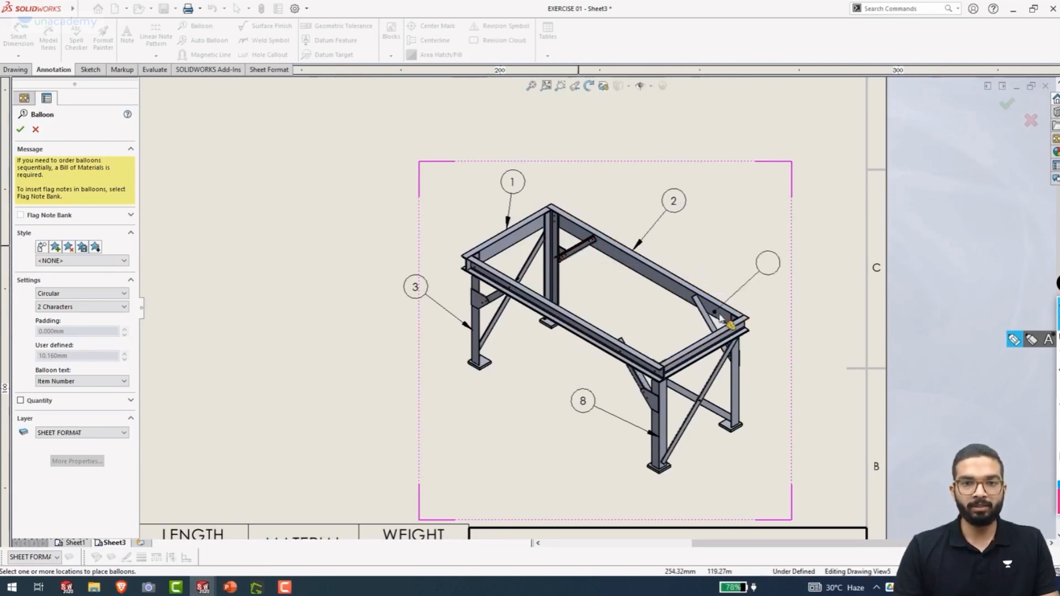
Add item number balloons to the diagonal knee brace at the right corner and the cross brace between the right-hand legs
left_click(718, 328)
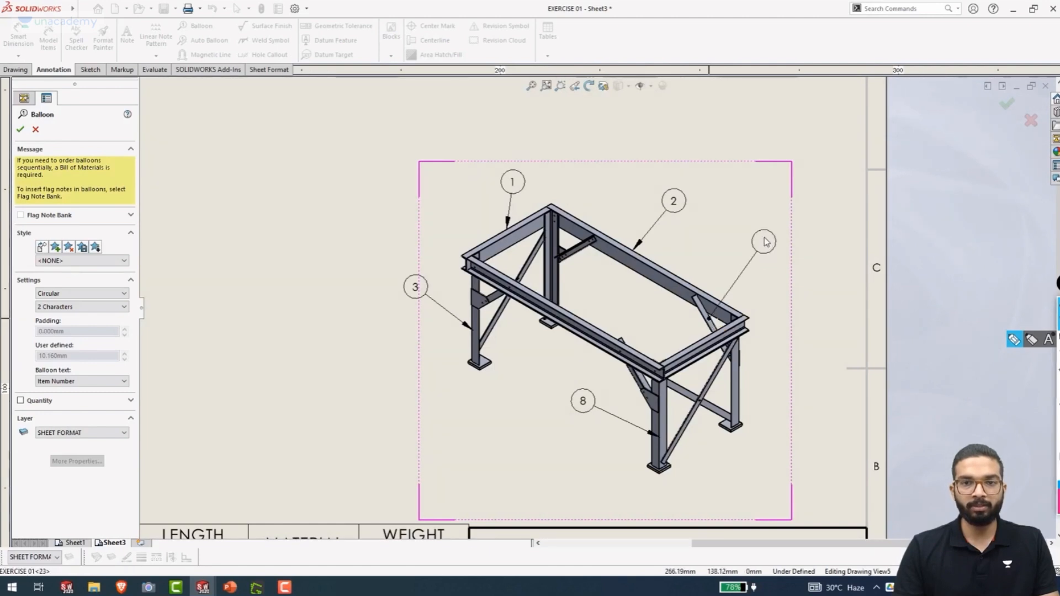
left_click(766, 243)
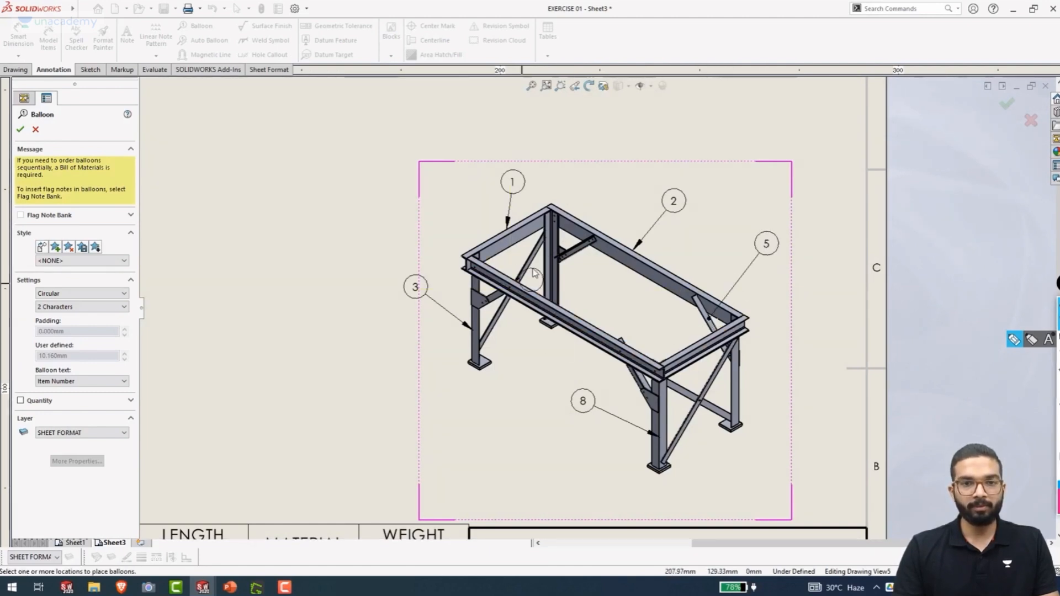
left_click(686, 428)
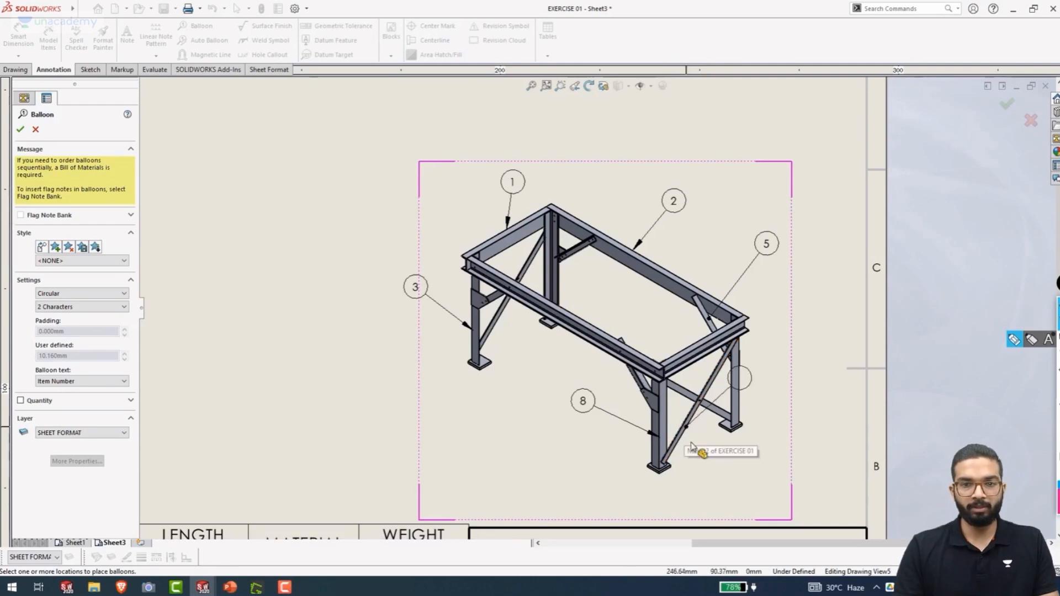
left_click(739, 486)
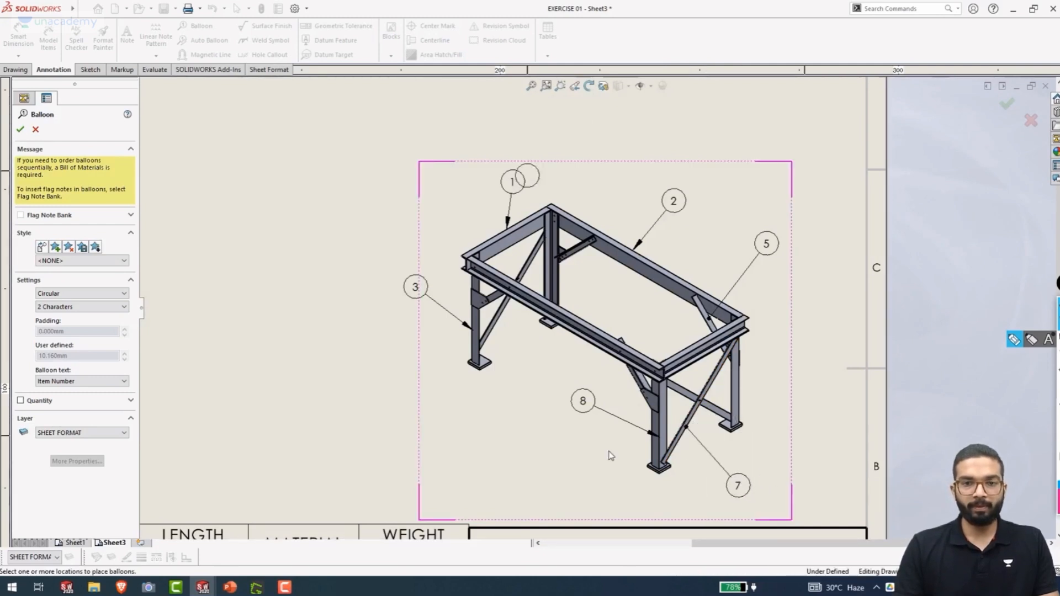
Add item number balloons to the left leg's bottom plate and its mounting plate, then finish placing balloons
left_click(472, 367)
left_click(406, 381)
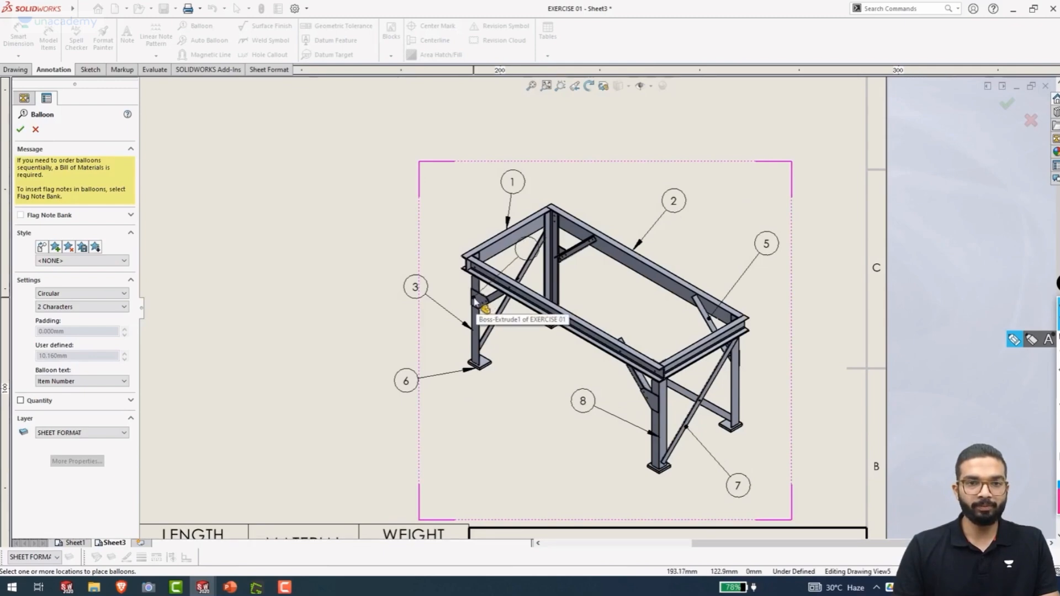
scroll(473, 303, "down", 5)
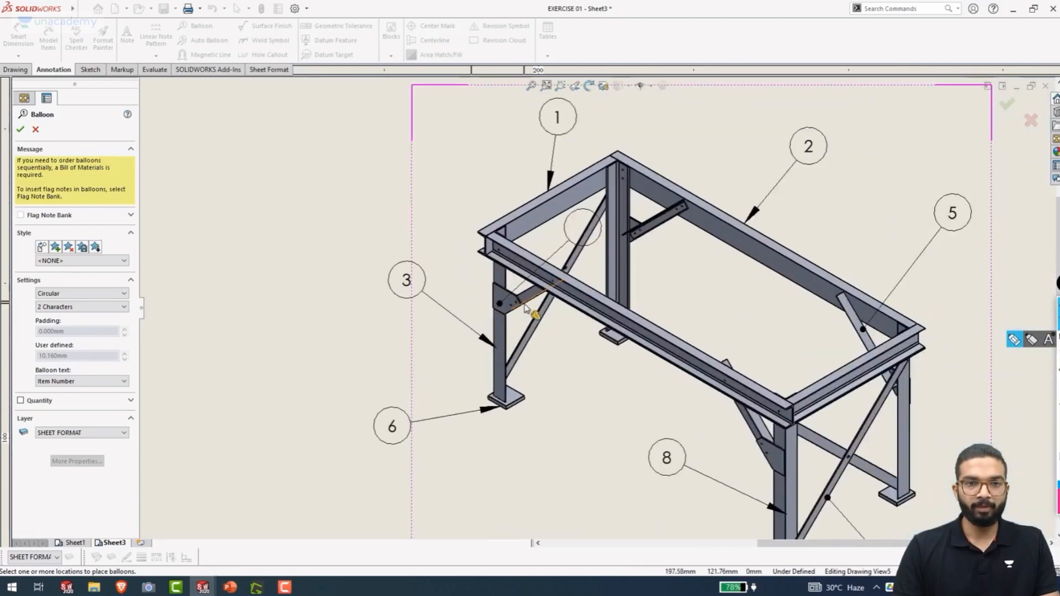
left_click(533, 279)
scroll(372, 143, "up", 3)
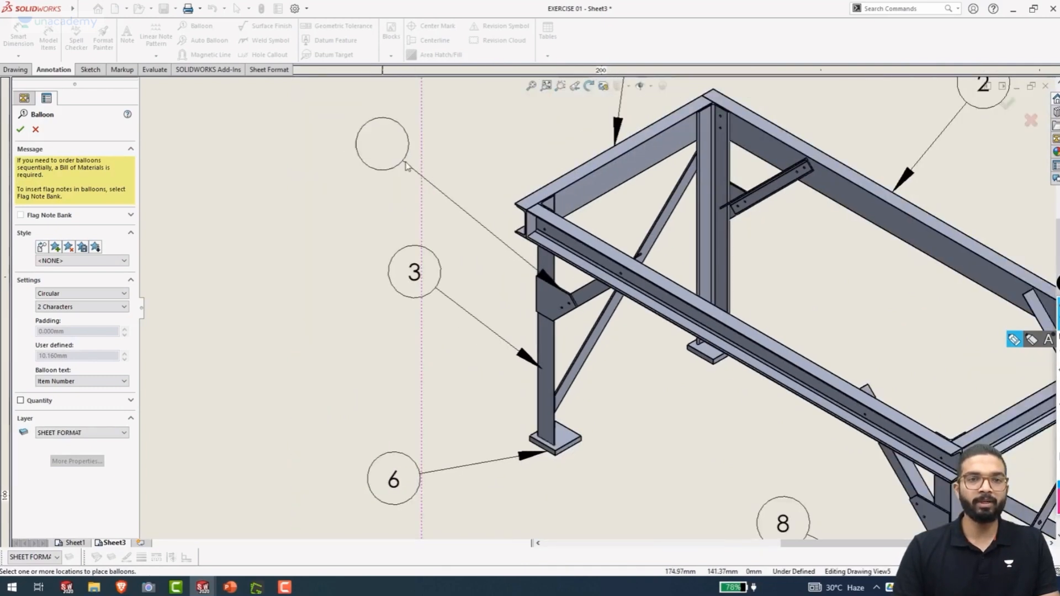
left_click(393, 147)
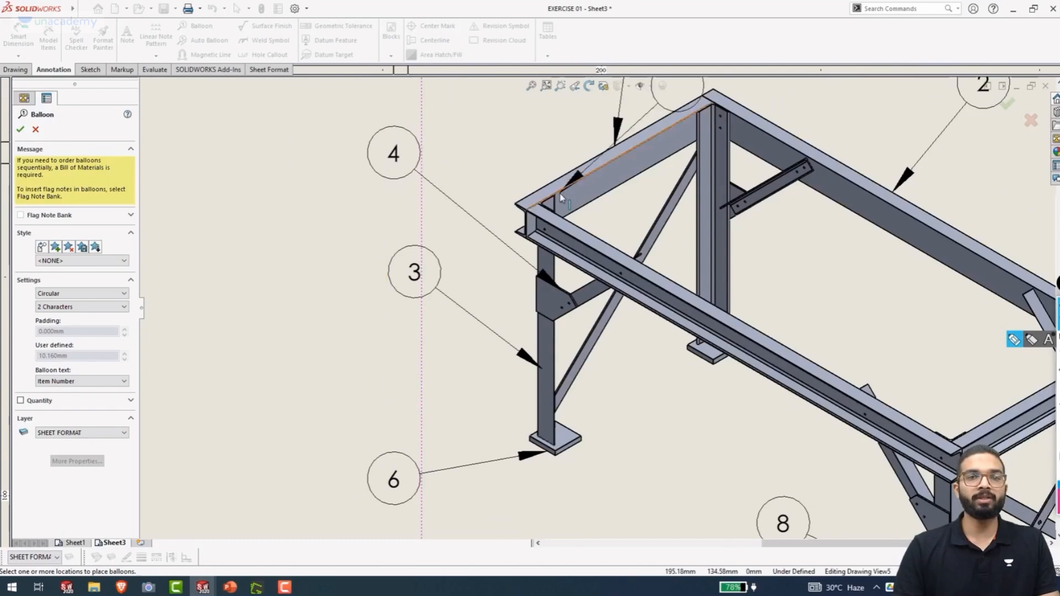
scroll(596, 308, "up", 3)
key("Escape")
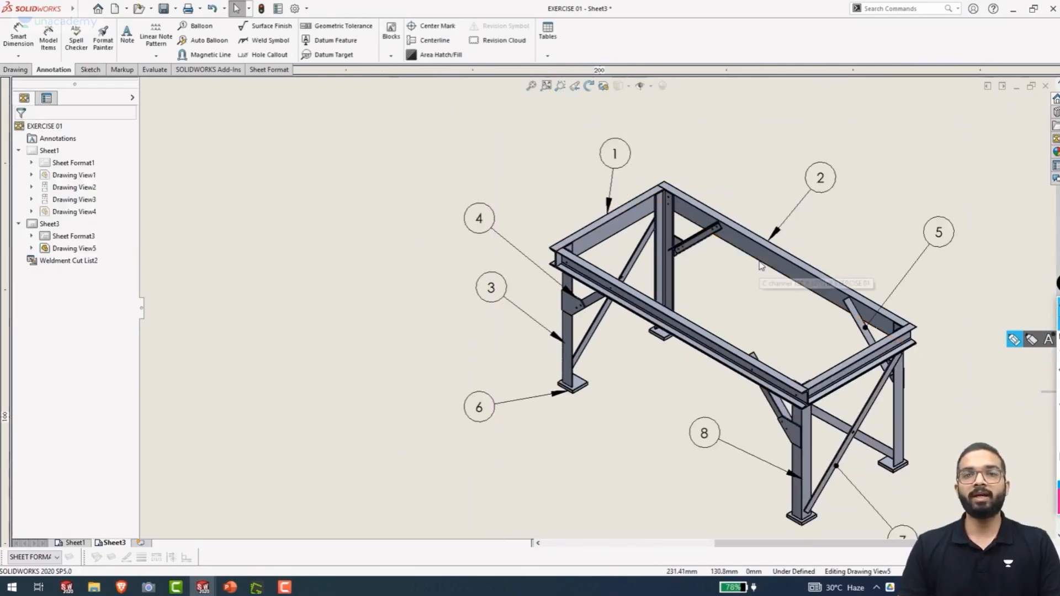
Reposition balloons 8, 1 and 2 around the isometric view, moving 8 lower left and 1 and 2 higher above the frame
scroll(765, 270, "up", 2)
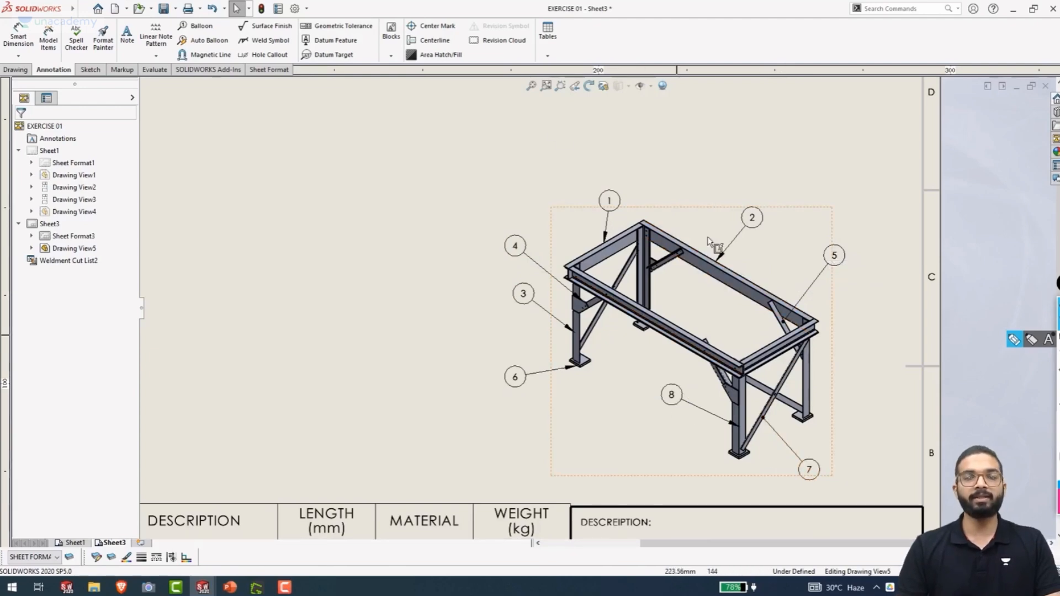
scroll(688, 376, "down", 2)
scroll(686, 382, "up", 2)
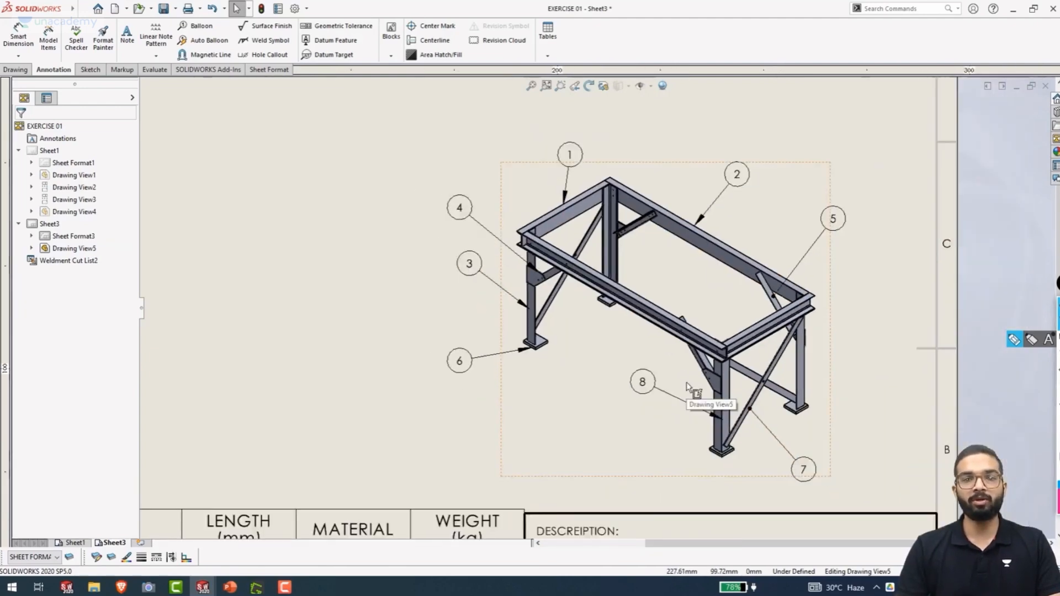
mouse_move(634, 371)
left_mouse_down()
mouse_move(630, 440)
mouse_move(610, 421)
mouse_move(602, 433)
left_mouse_up()
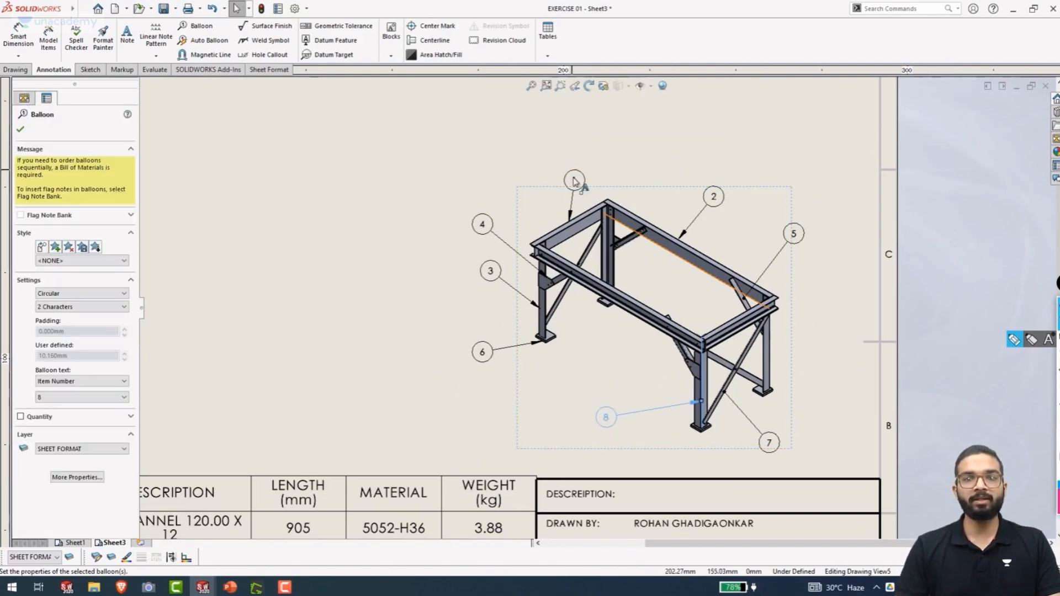
left_click(606, 157)
left_click(710, 185)
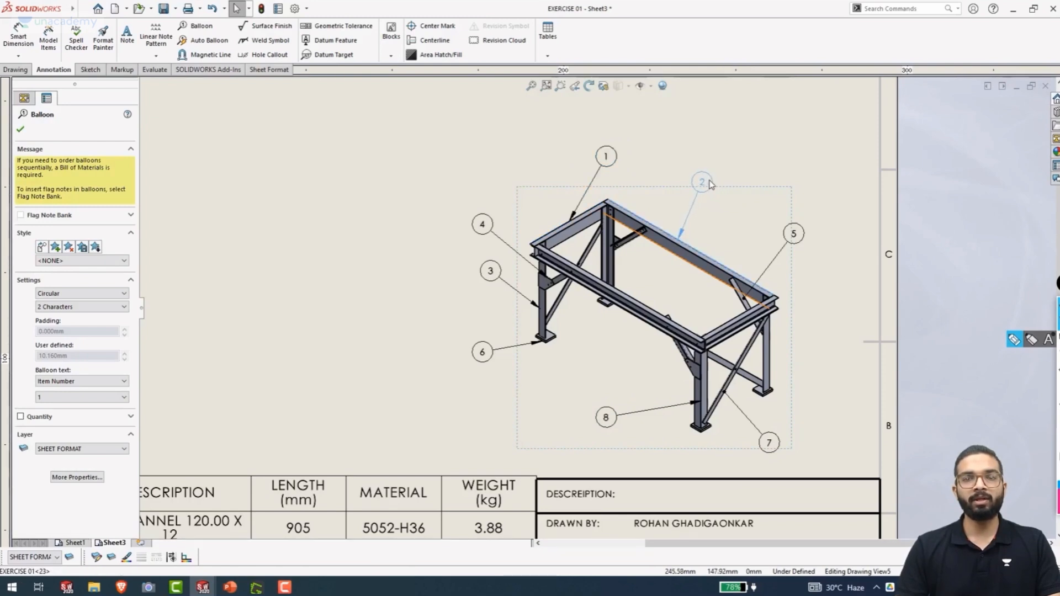
Move balloon 5 closer above the right corner and shift balloon 7 slightly to the right of the cross brace
left_click_drag(769, 216, 769, 219)
left_click_drag(769, 443, 811, 297)
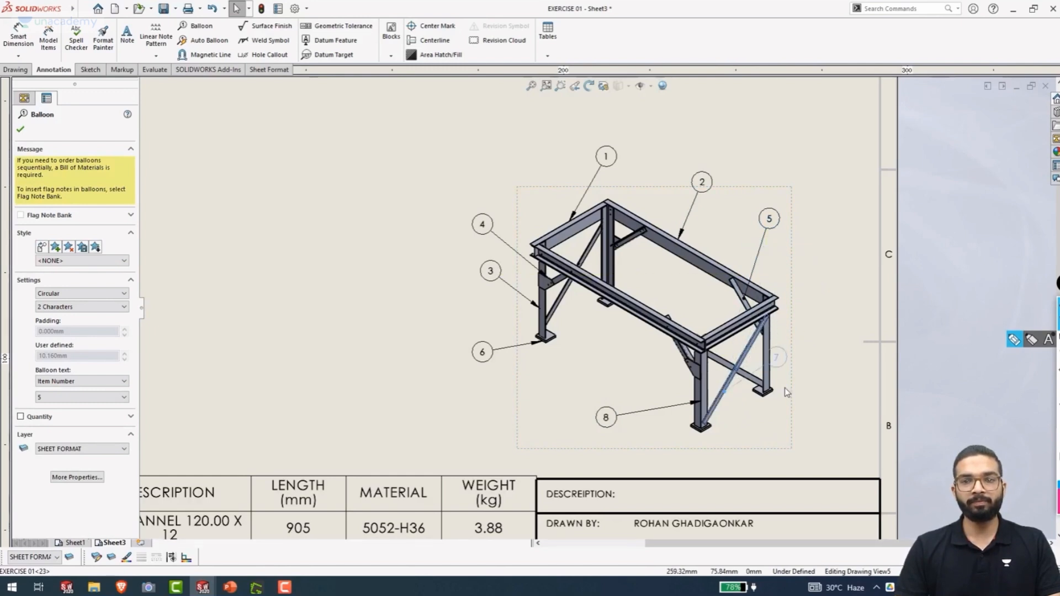
left_click(783, 425)
key("Escape")
key("f")
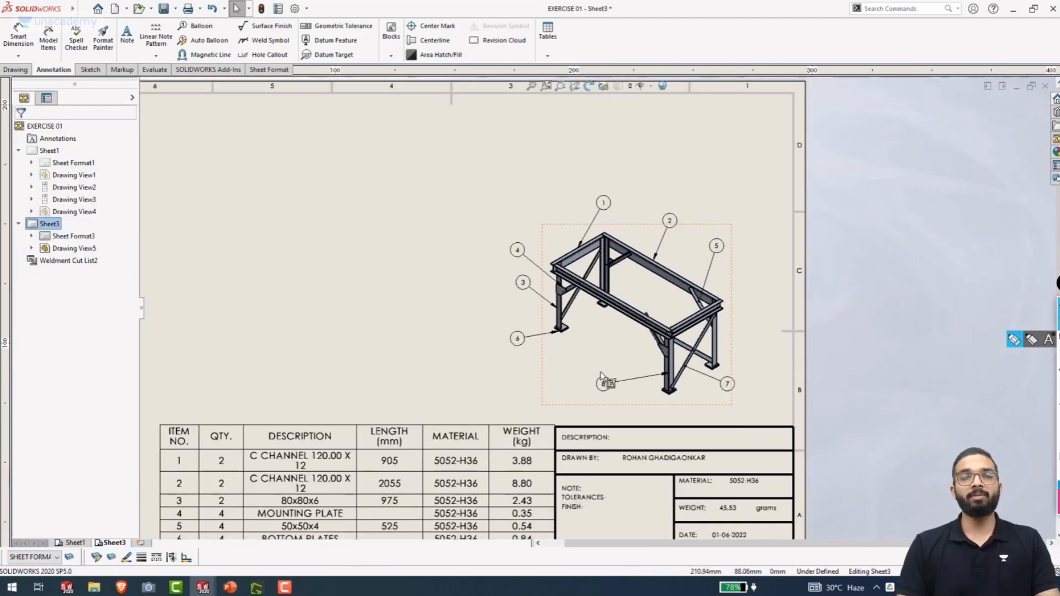
Select item 1's row in the cut list table to relate its entries to the ballooned isometric view
scroll(601, 377, "up", 3)
scroll(395, 407, "down", 2)
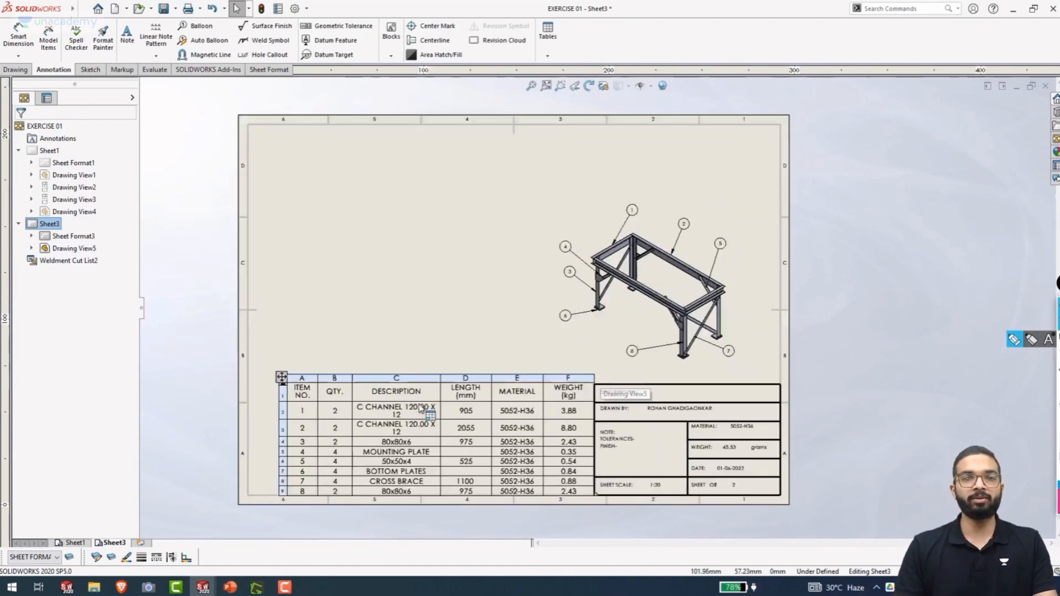
left_click(278, 407)
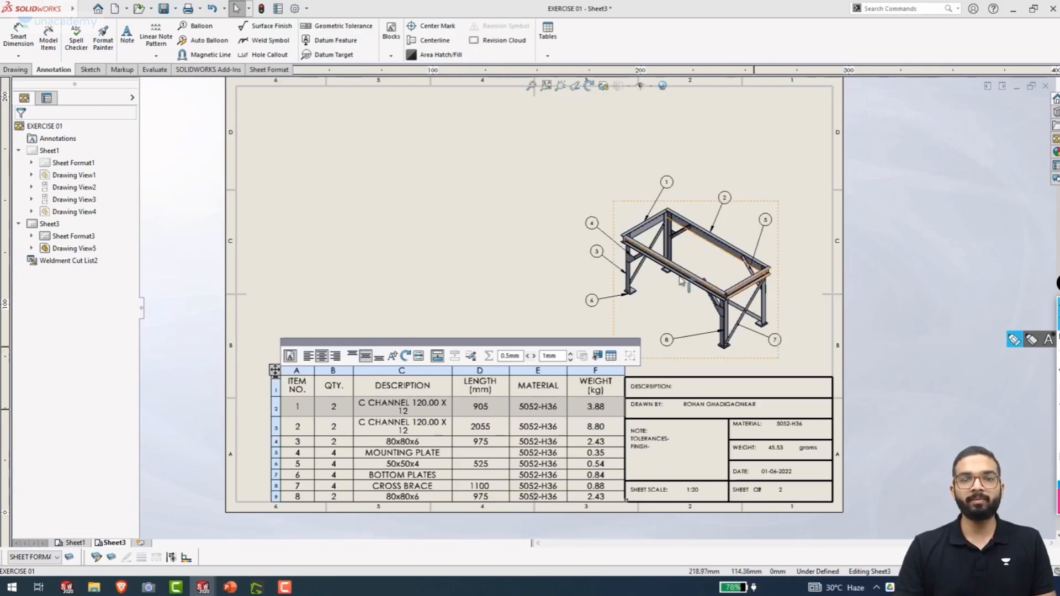
Examine the ballooned isometric view of the frame and compare its item numbers with the cut list table rows
scroll(634, 266, "down", 5)
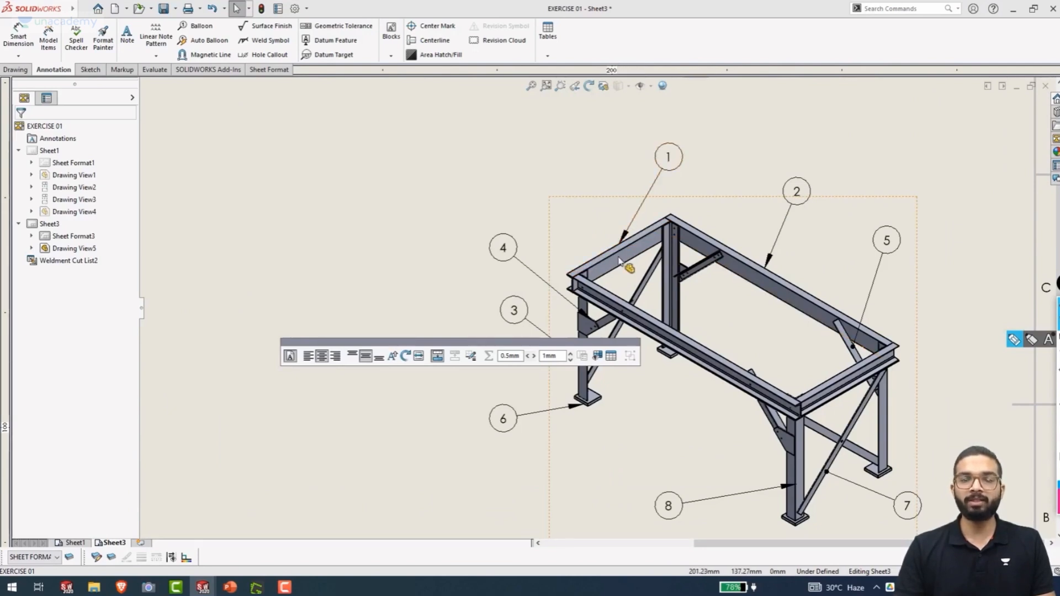
left_click(620, 260)
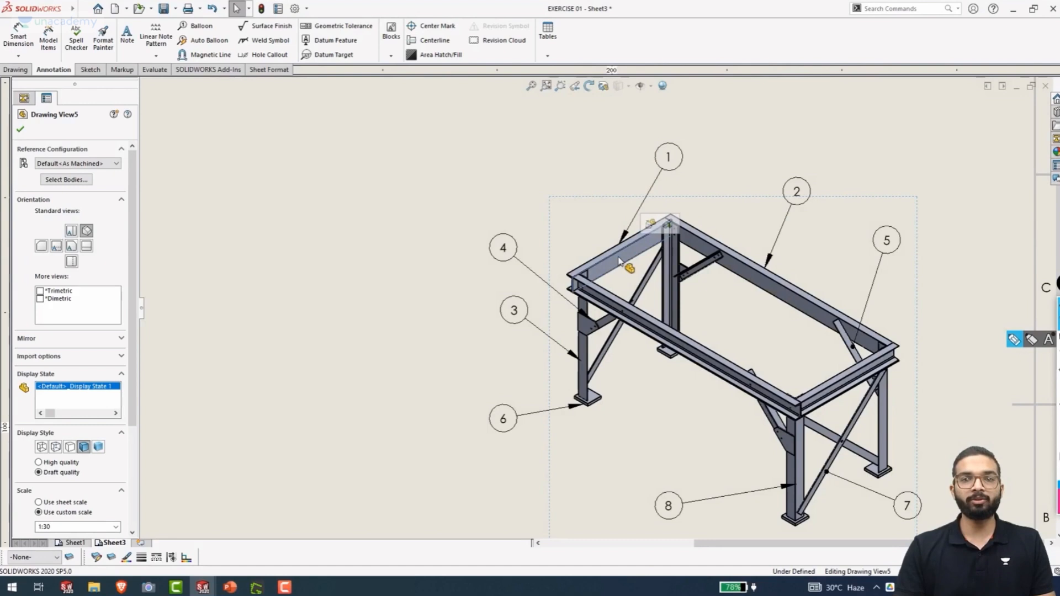
scroll(594, 303, "up", 3)
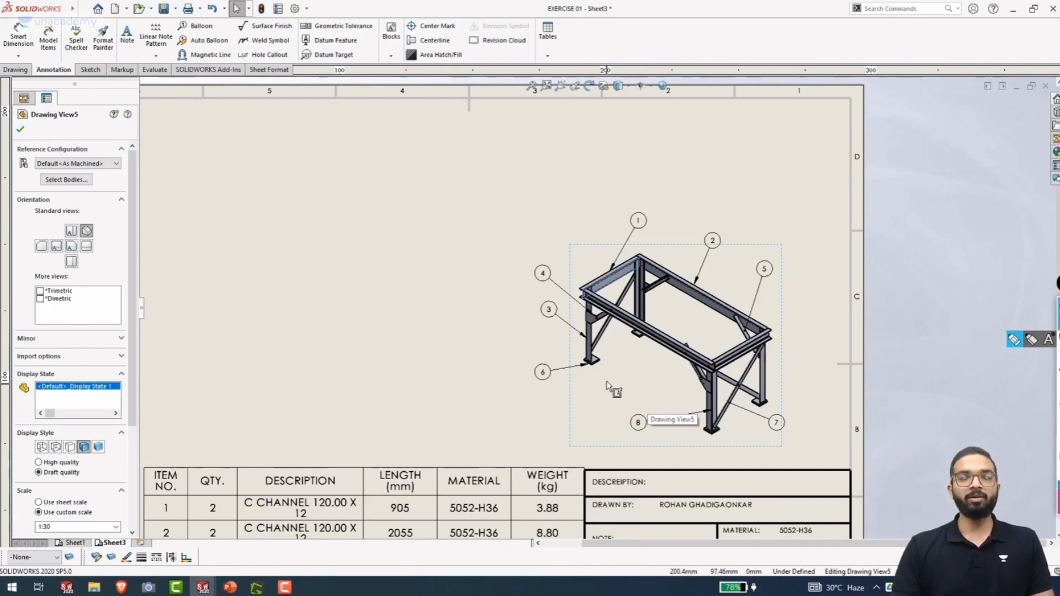
scroll(593, 317, "down", 1)
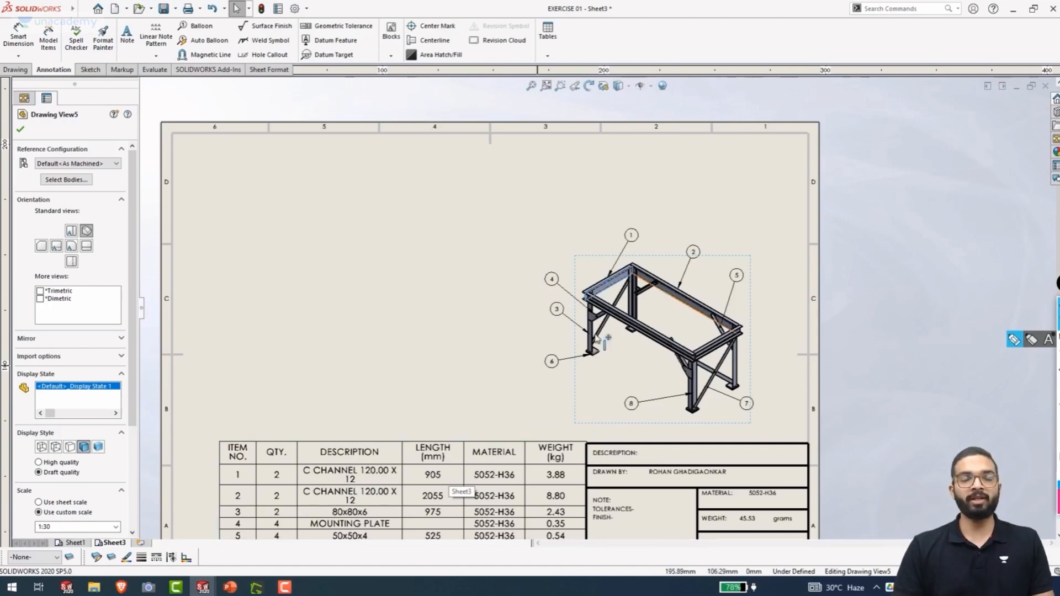
scroll(527, 383, "up", 2)
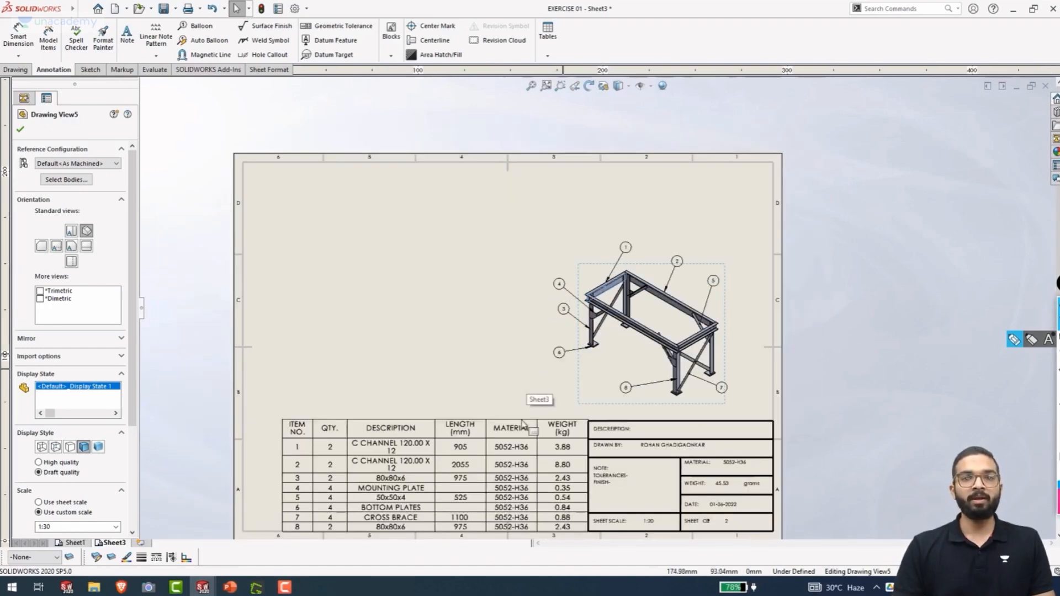
left_click(423, 476)
scroll(392, 509, "down", 2)
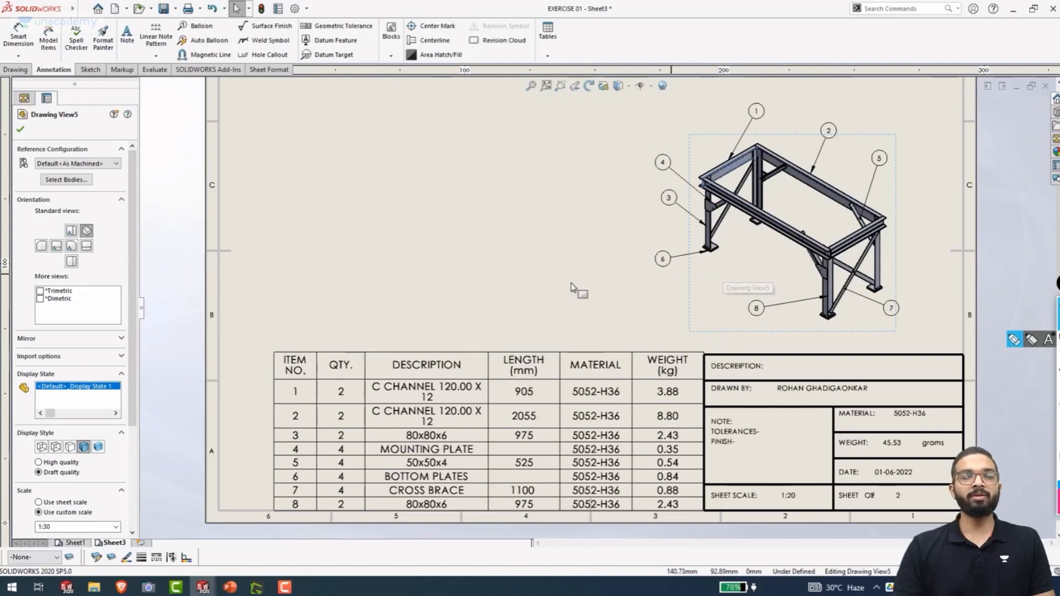
scroll(586, 303, "up", 2)
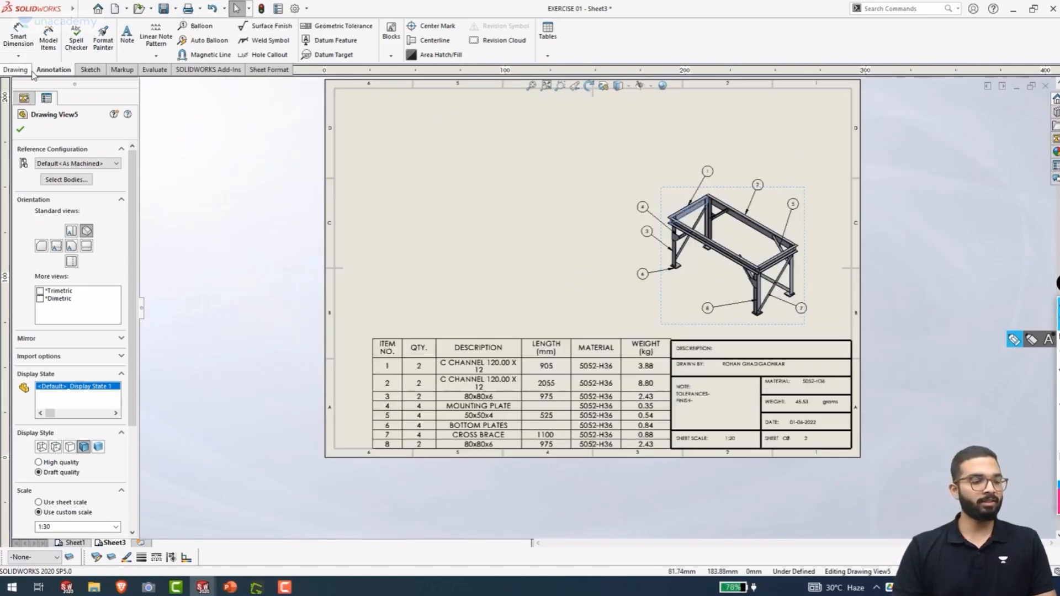
Try a relative view of the entire part with the mounting plate's large face as Front and its upper edge face as Top
left_click(17, 69)
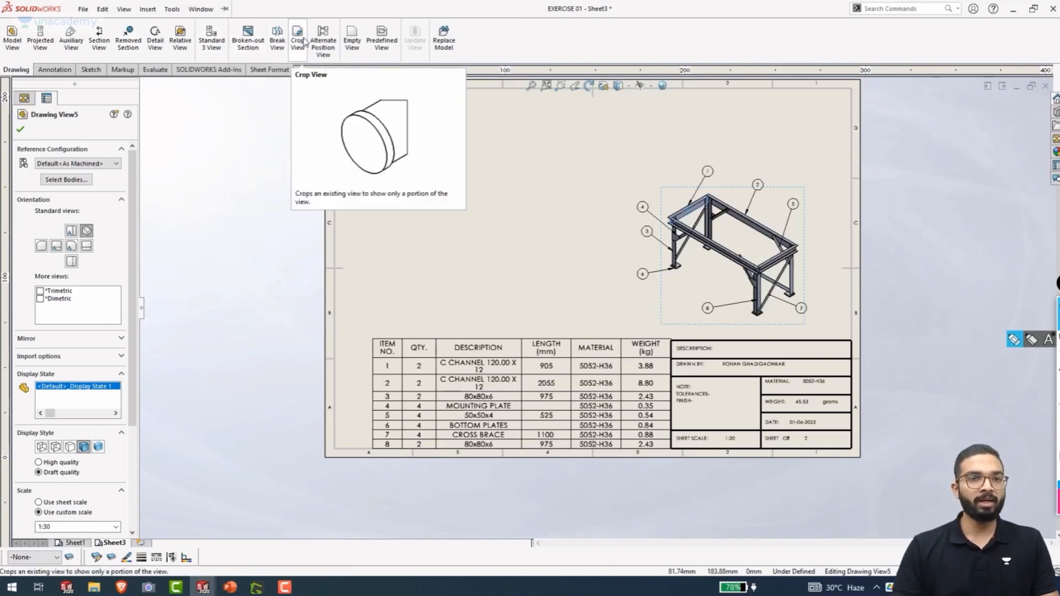
left_click(102, 9)
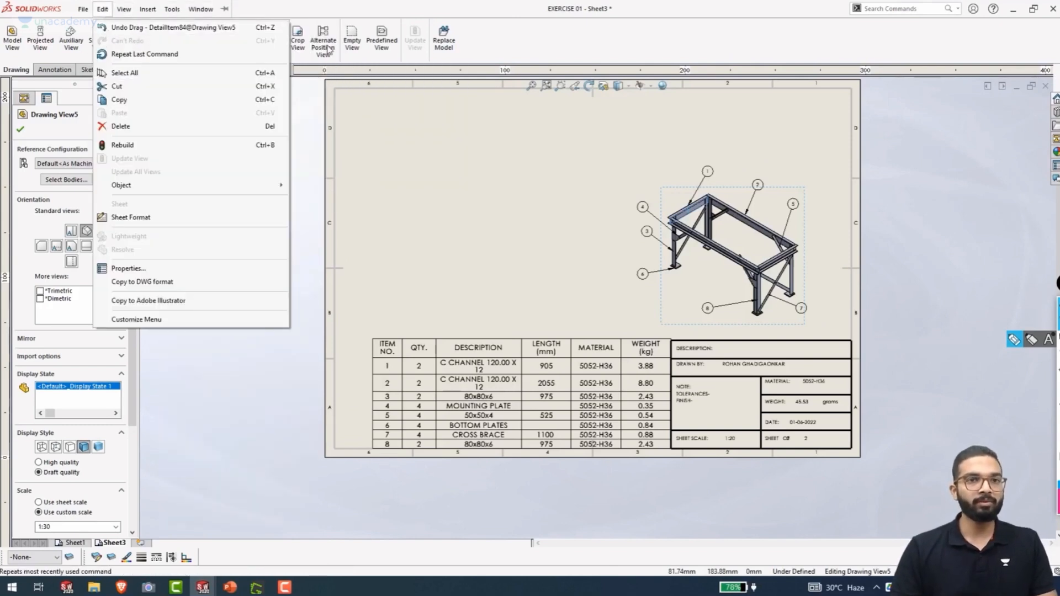
left_click(485, 58)
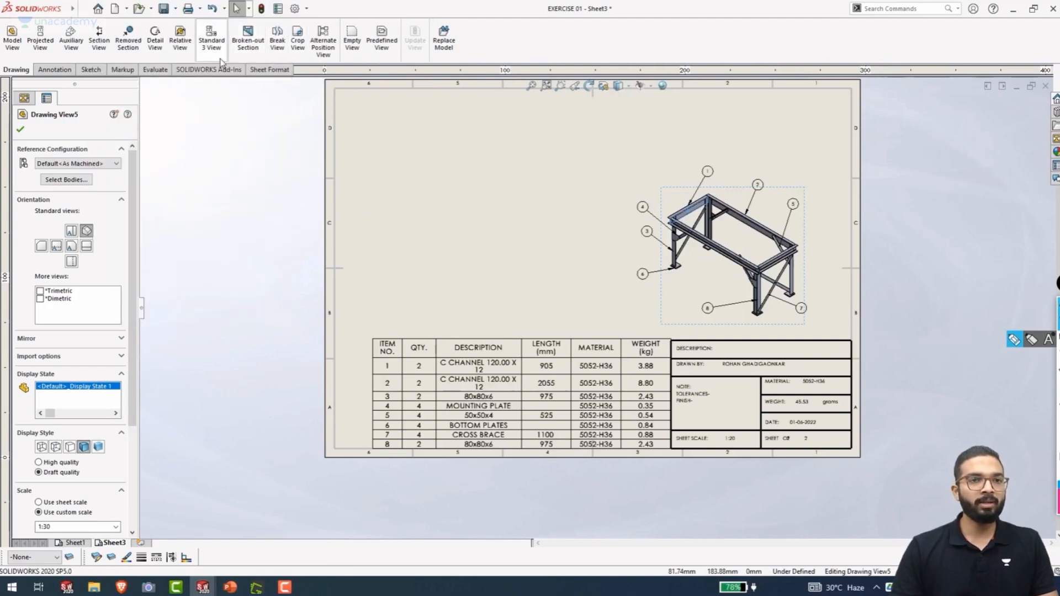
left_click(188, 43)
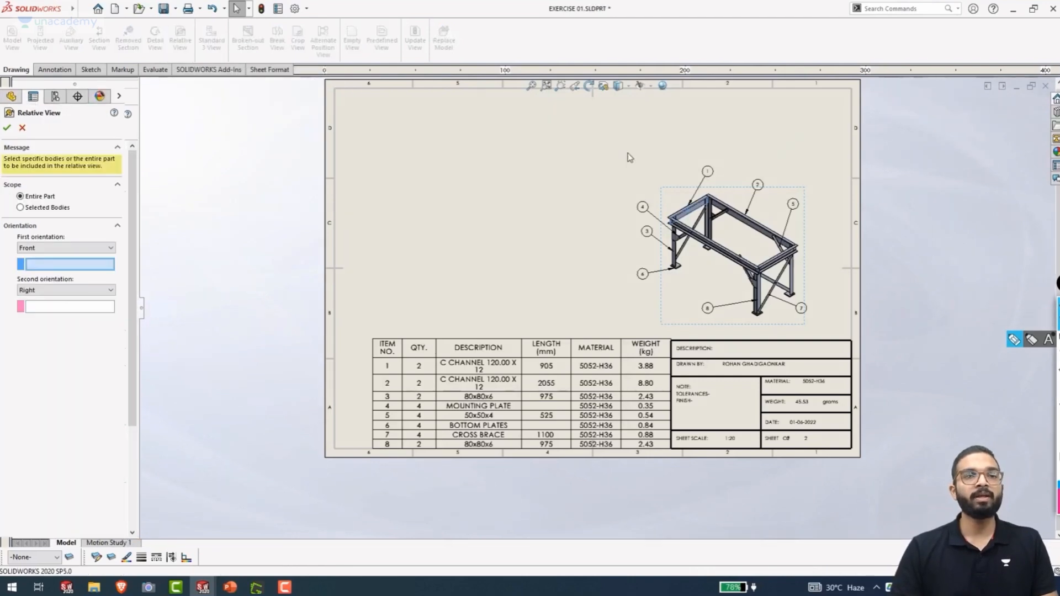
scroll(408, 266, "down", 5)
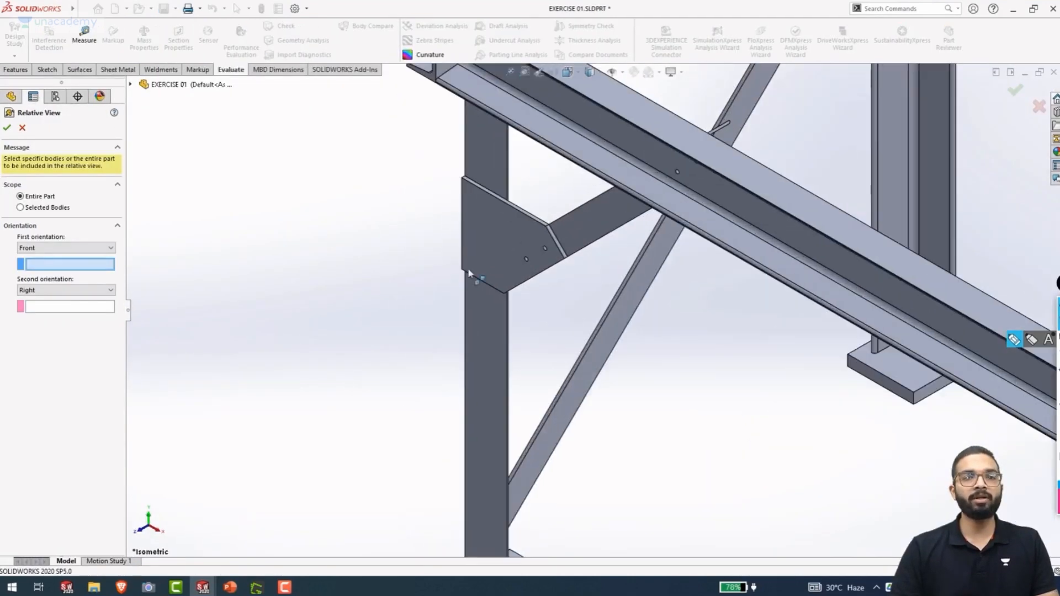
left_click(502, 249)
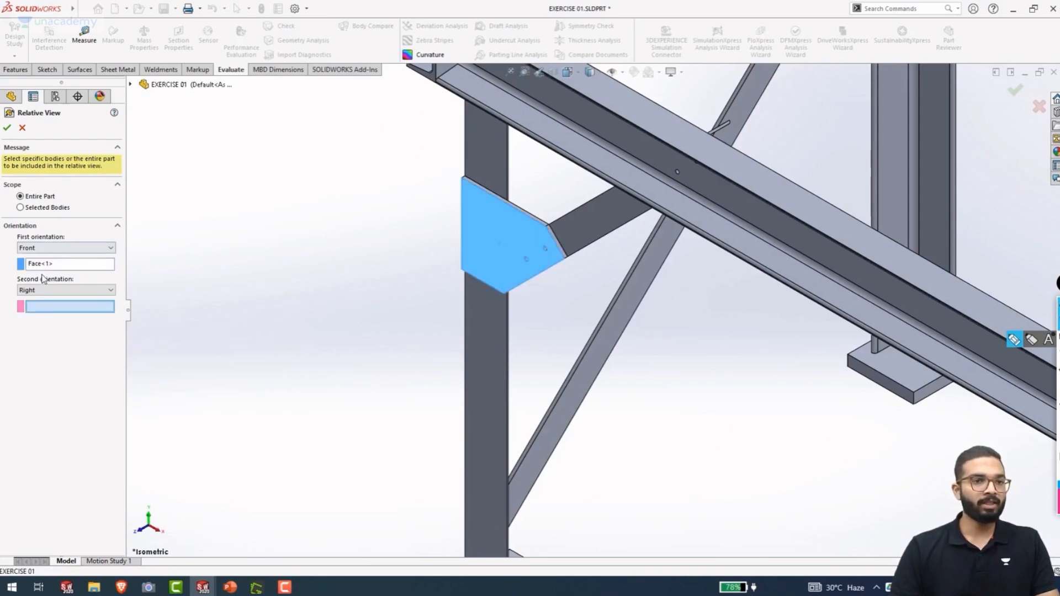
left_click(69, 288)
left_click(46, 311)
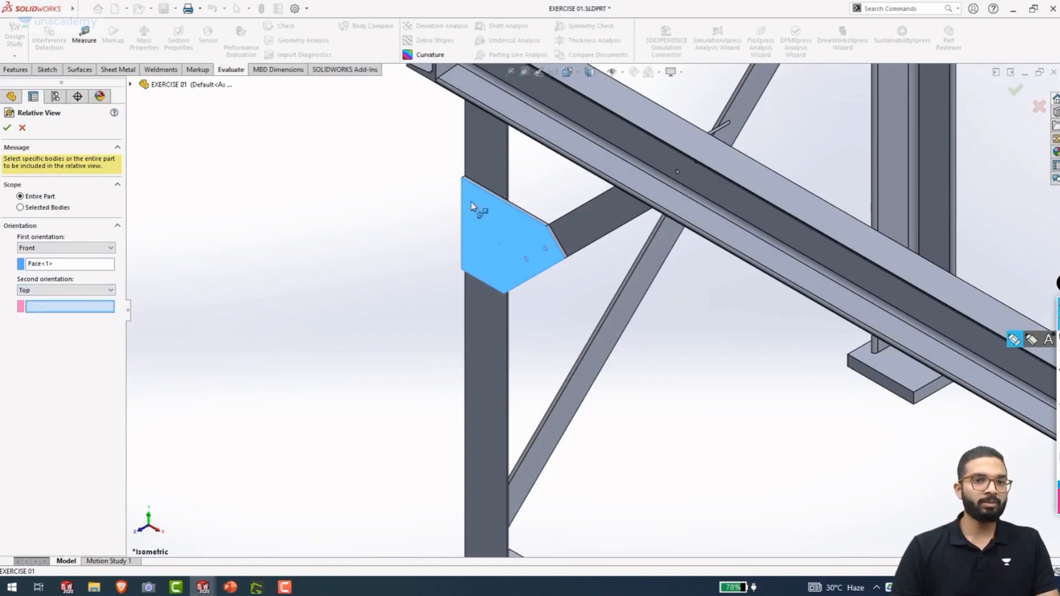
scroll(471, 204, "down", 5)
left_click(573, 243)
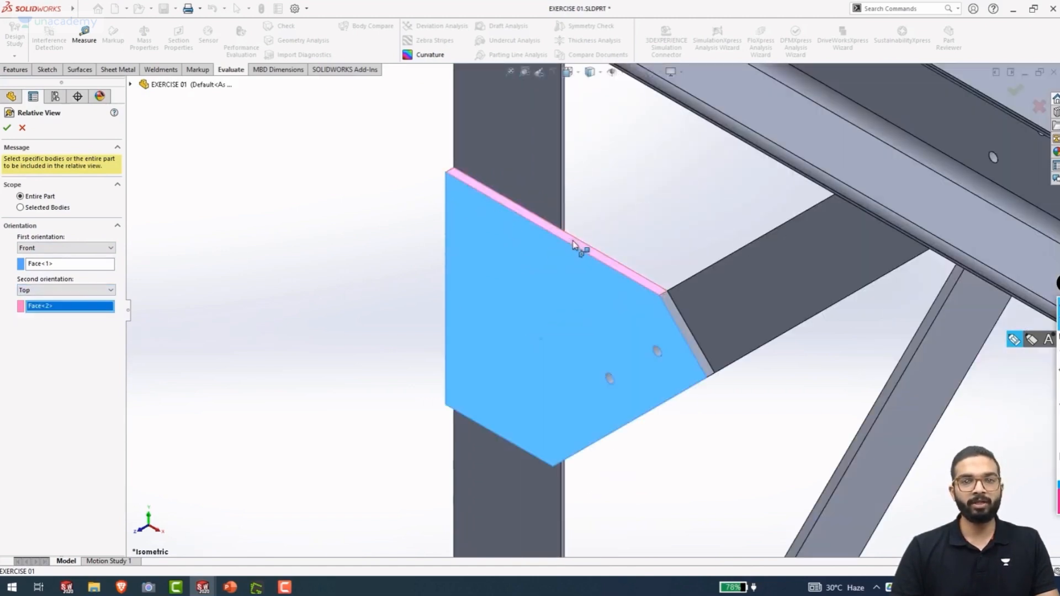
Place the relative view of the whole frame in the upper-left area of Sheet3 and inspect it
left_click(8, 130)
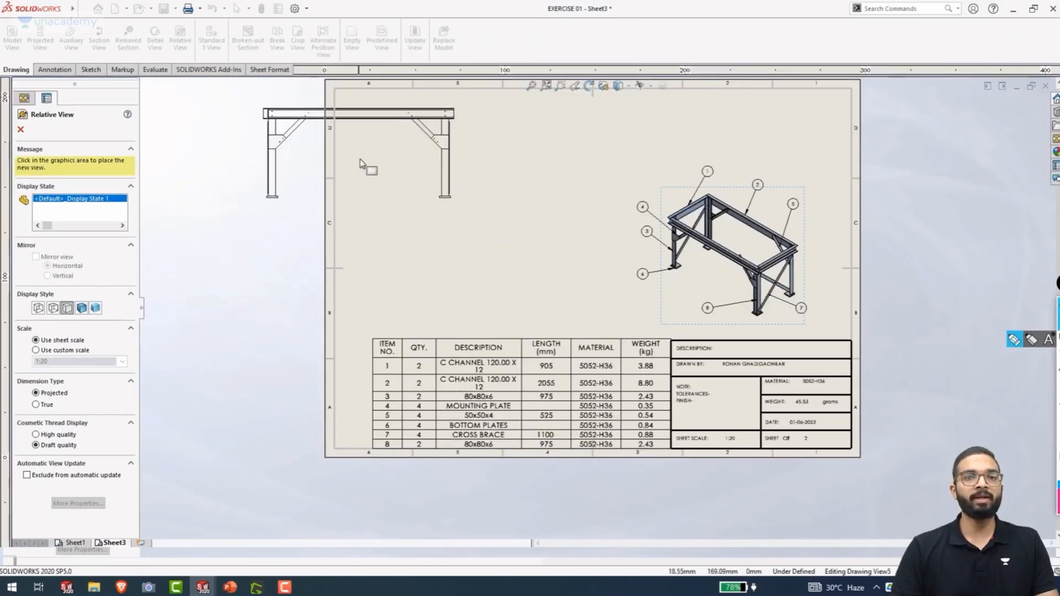
scroll(428, 187, "down", 3)
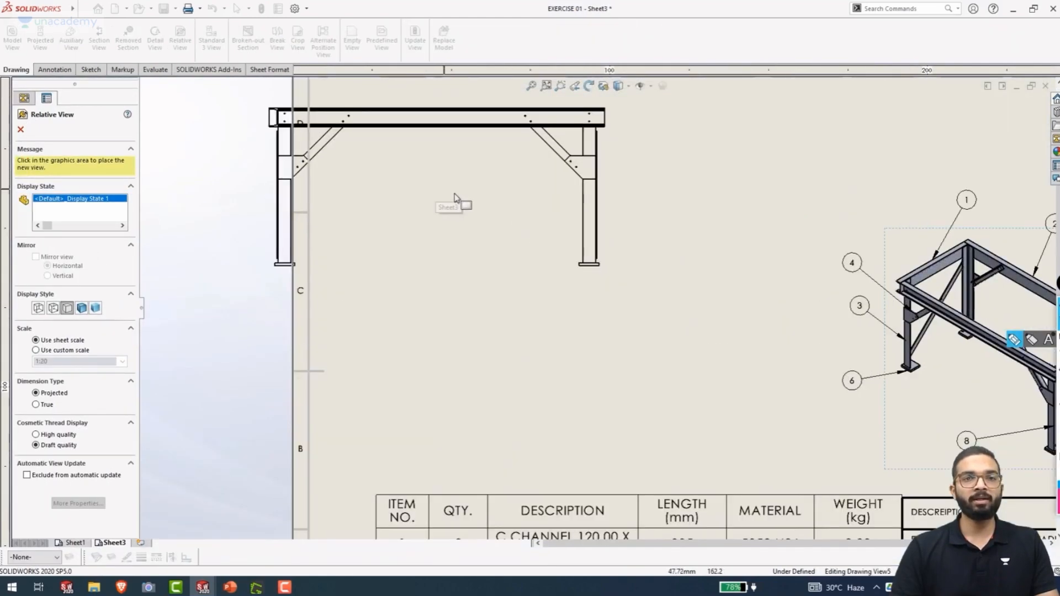
left_click(493, 197)
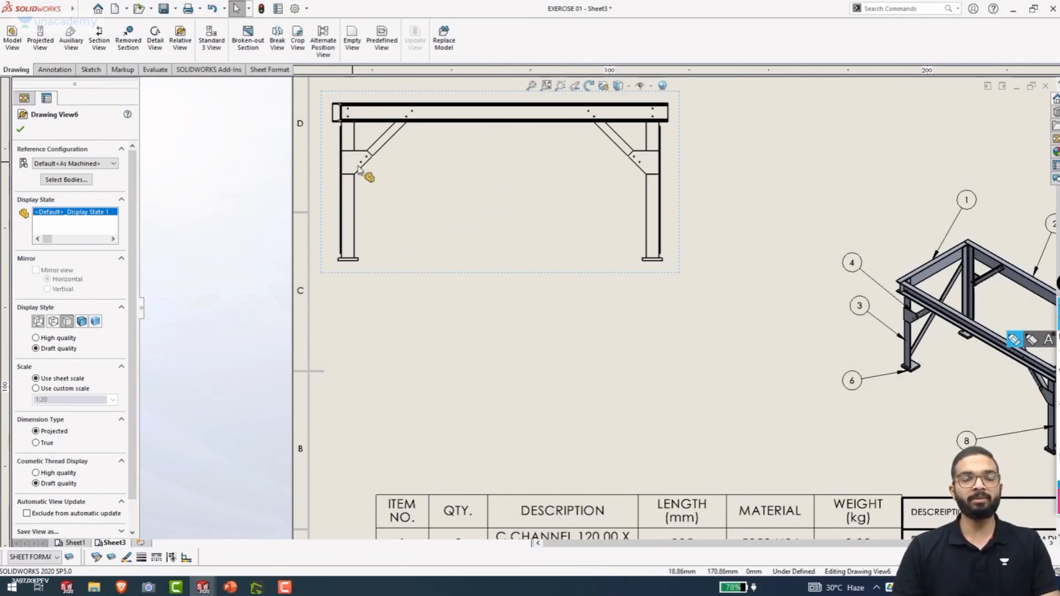
key("f")
scroll(509, 171, "up", 3)
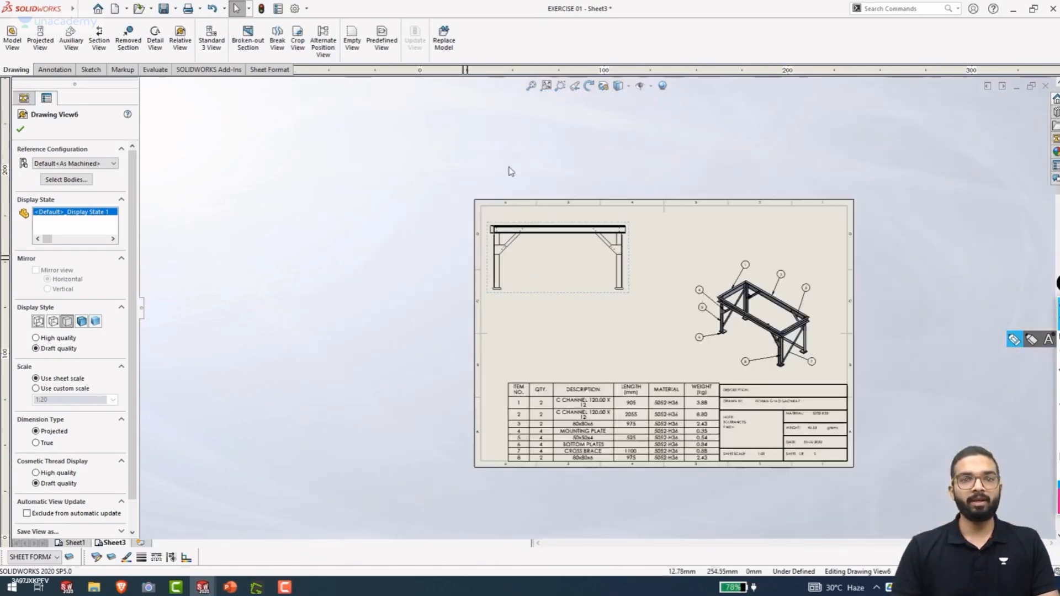
scroll(593, 284, "down", 5)
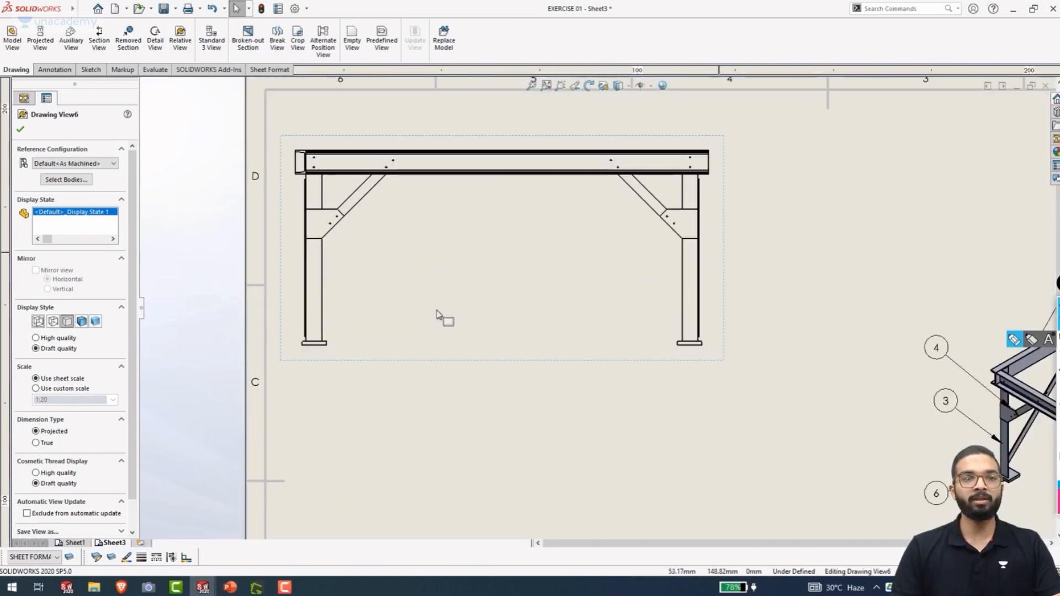
Open the part model from the drawing to check its configurations and display states, and return to Sheet3
left_click(192, 268)
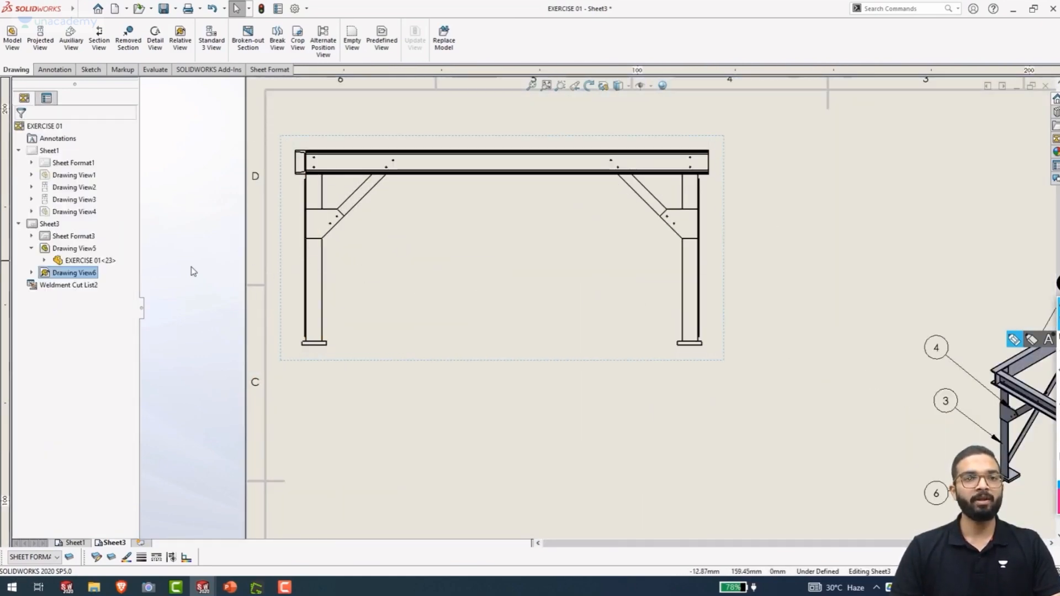
left_click(391, 368)
left_click(416, 329)
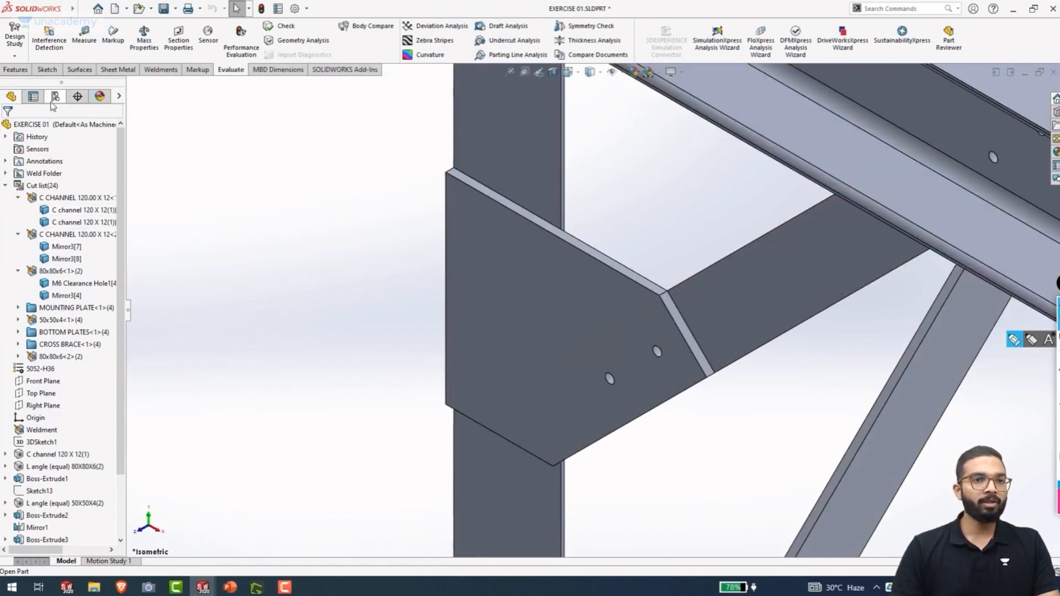
left_click(56, 97)
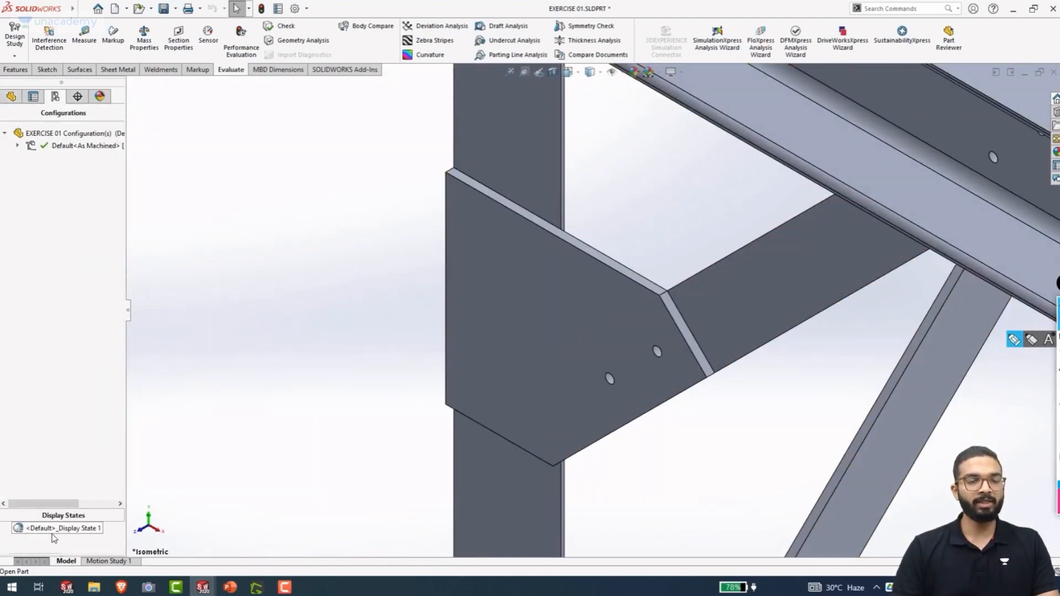
key("ctrl+Tab")
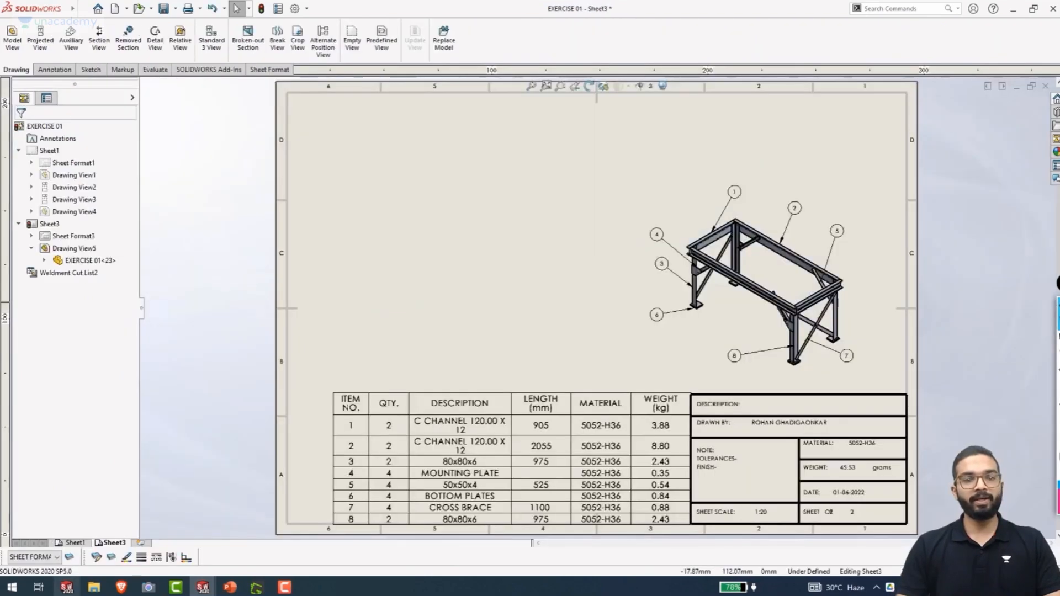
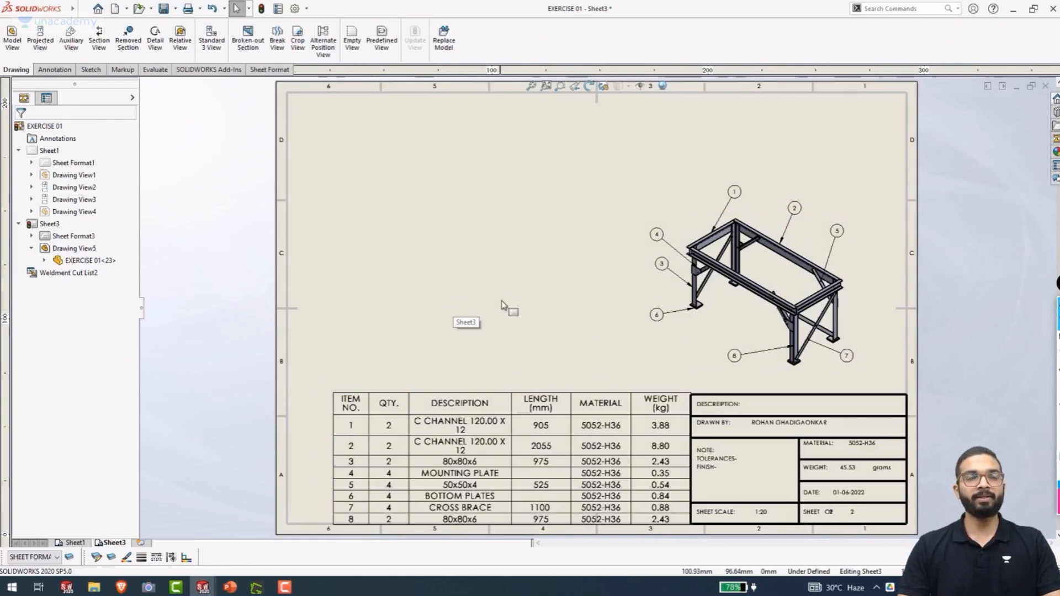
Start a relative view from the isometric view and limit its scope to the left leg's mounting plate body
left_click(180, 41)
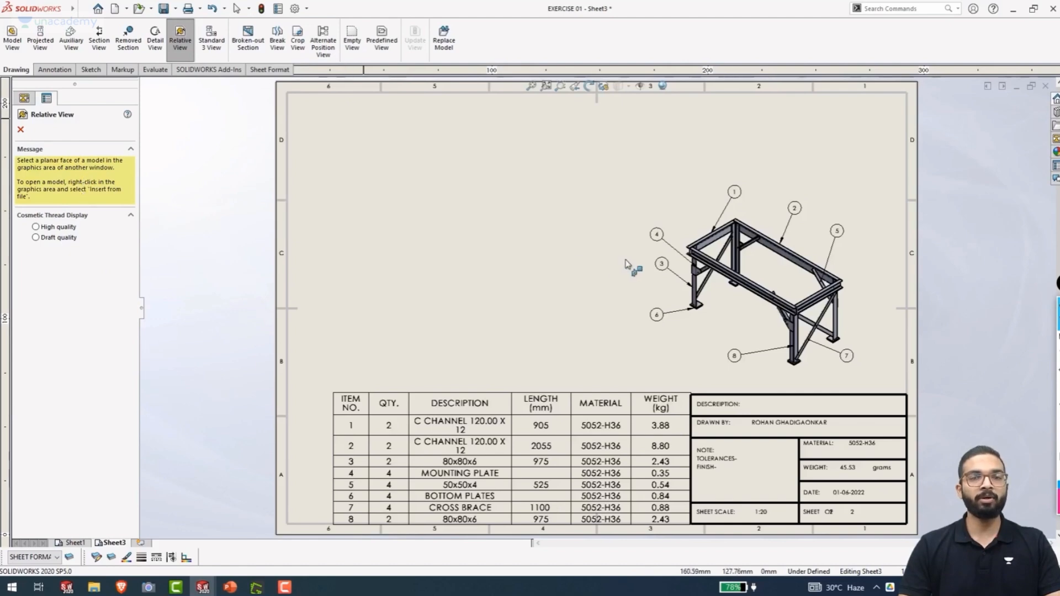
left_click(711, 275)
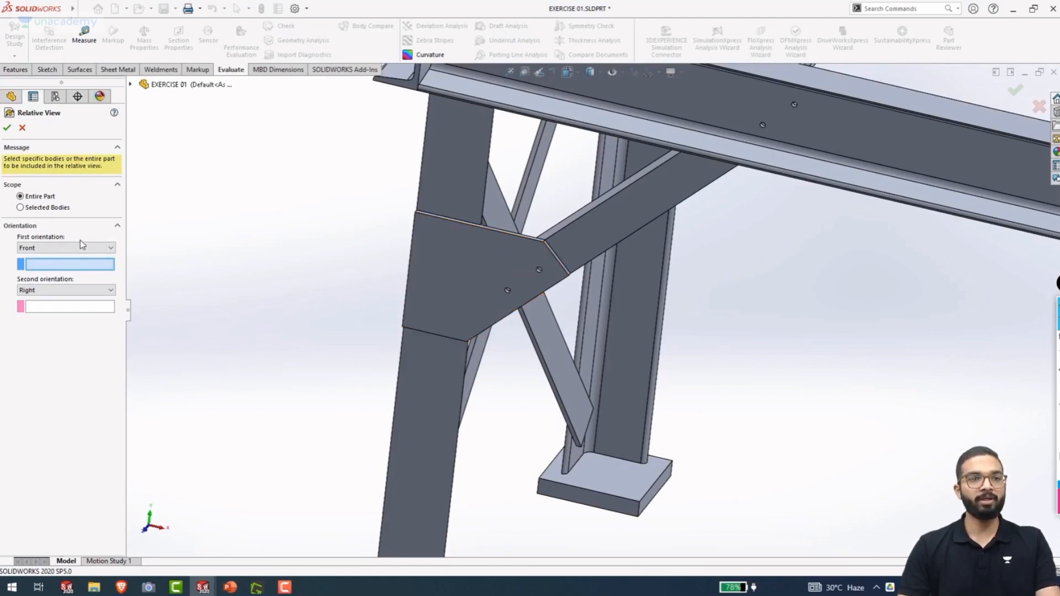
left_click(20, 207)
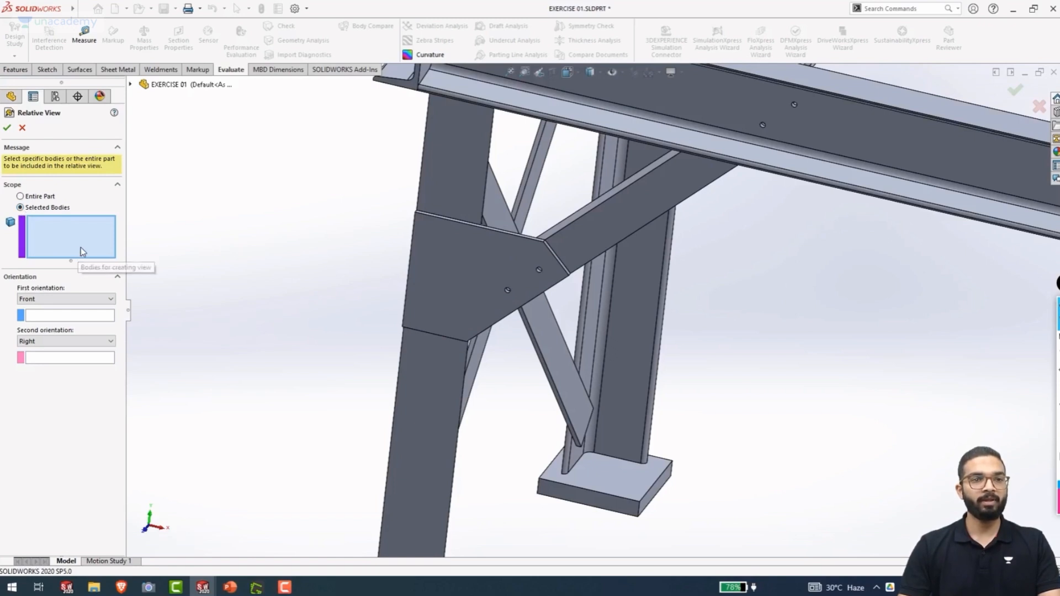
left_click(454, 262)
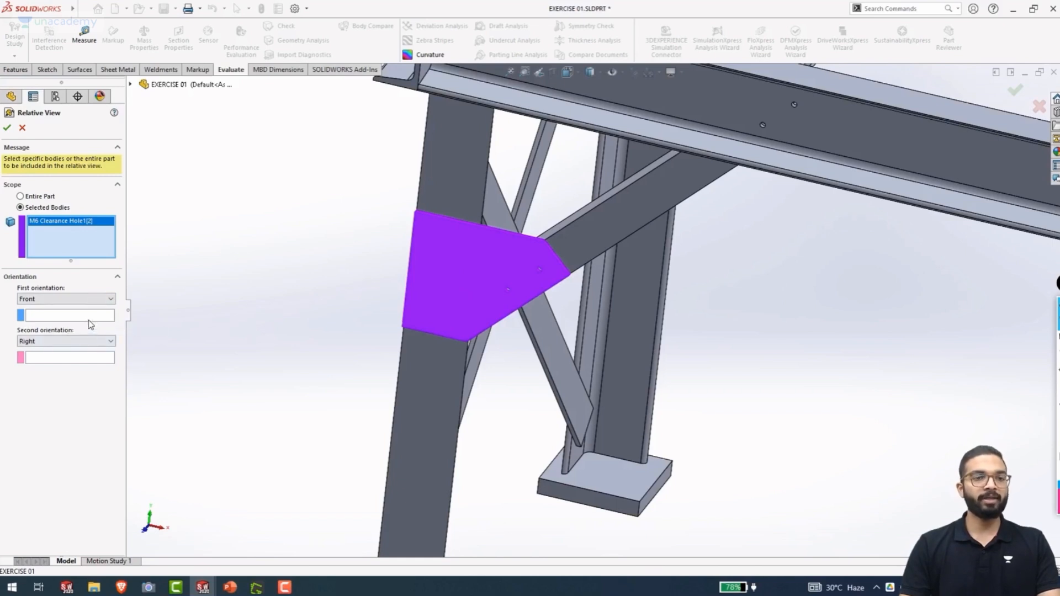
Orient the relative view with the plate's large face as Front and upper edge face as Top, and place it in Sheet3's upper-left area
left_click(56, 319)
left_click(475, 276)
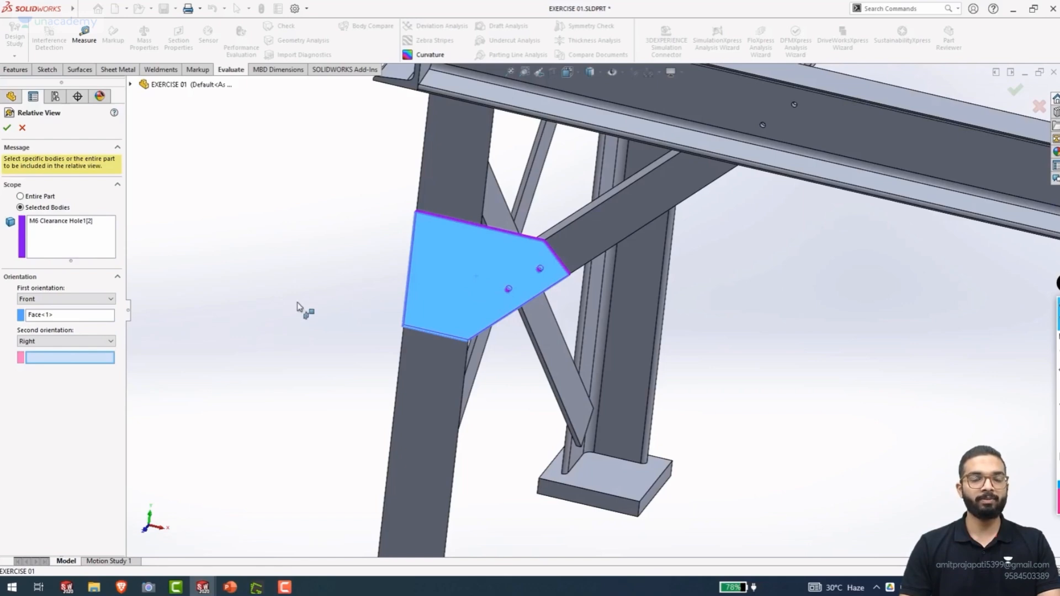
left_click(64, 341)
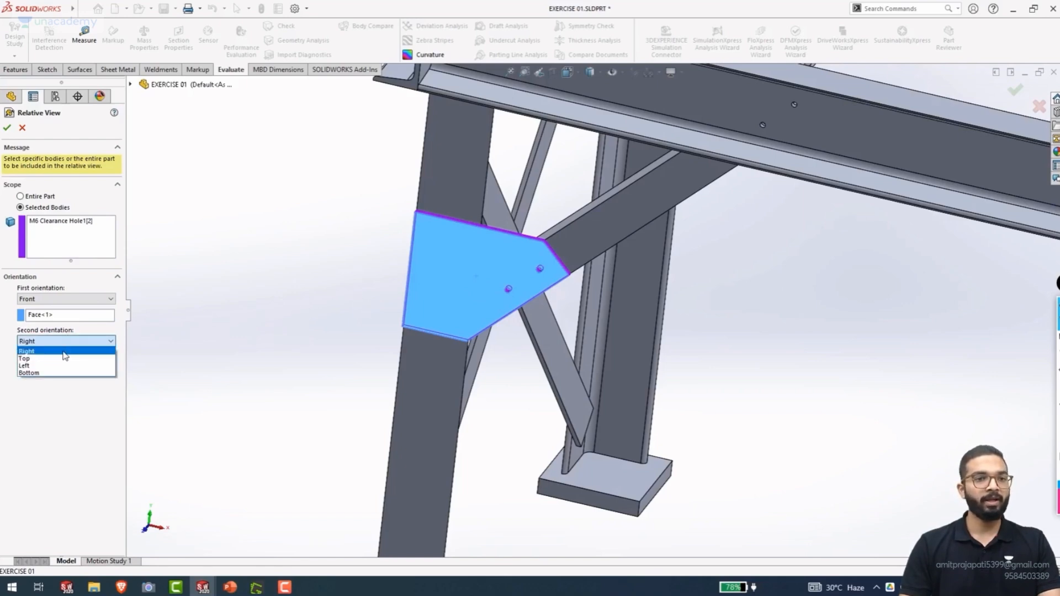
left_click(22, 360)
middle_click_drag(408, 232, 381, 310)
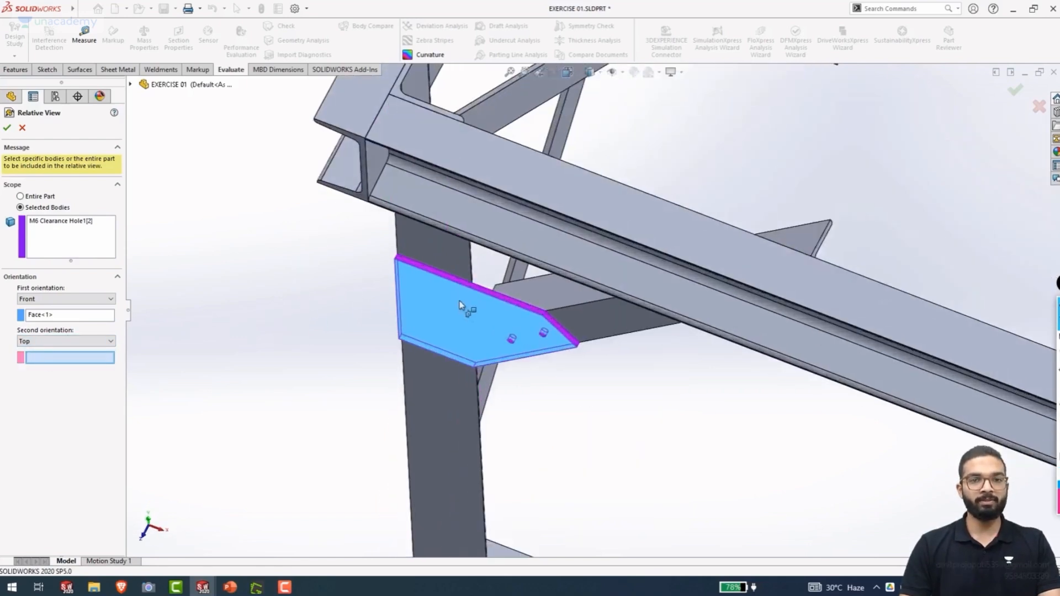
scroll(461, 303, "down", 3)
left_click(523, 290)
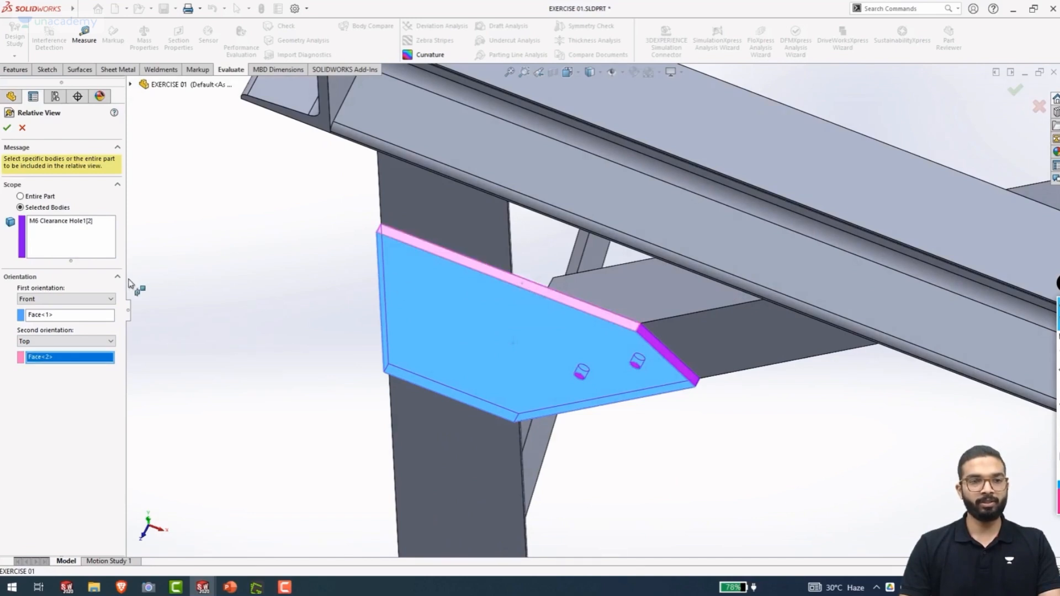
left_click(6, 129)
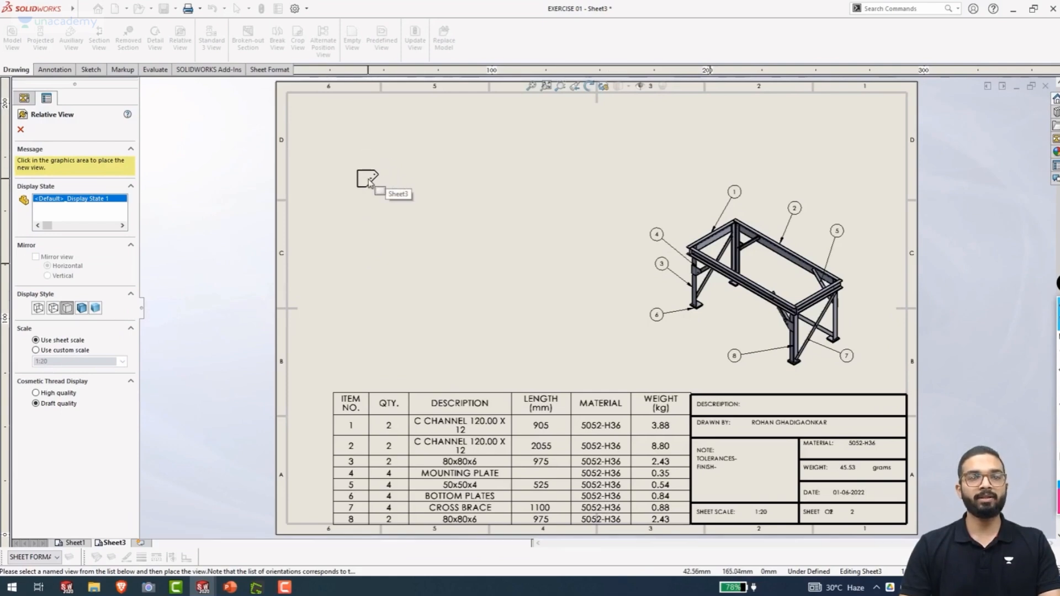
left_click(366, 176)
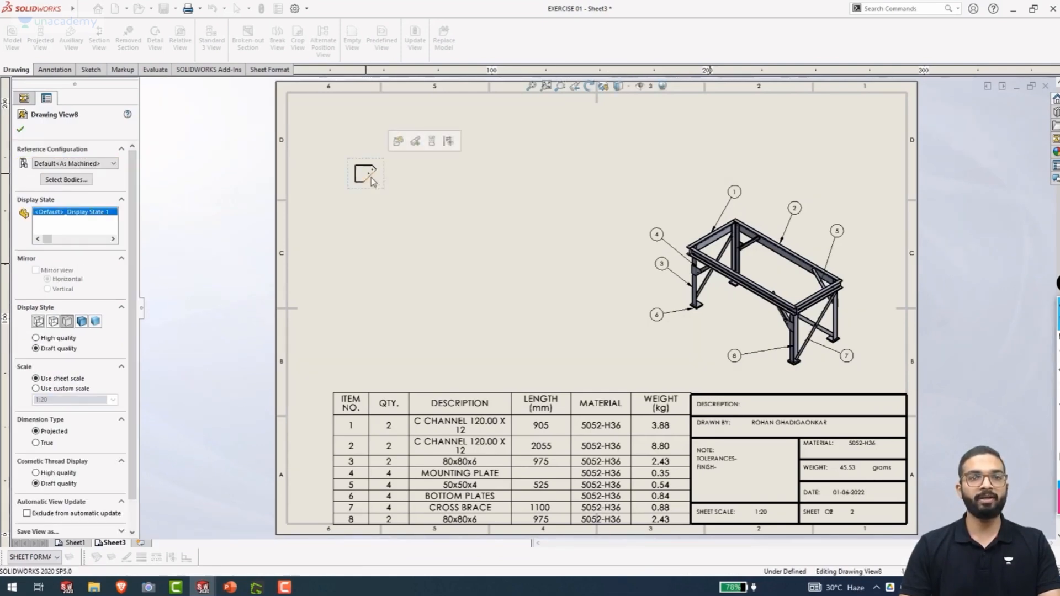
Accept the mounting plate's relative view, open its part model for a look, and return to Sheet3
scroll(381, 193, "up", 3)
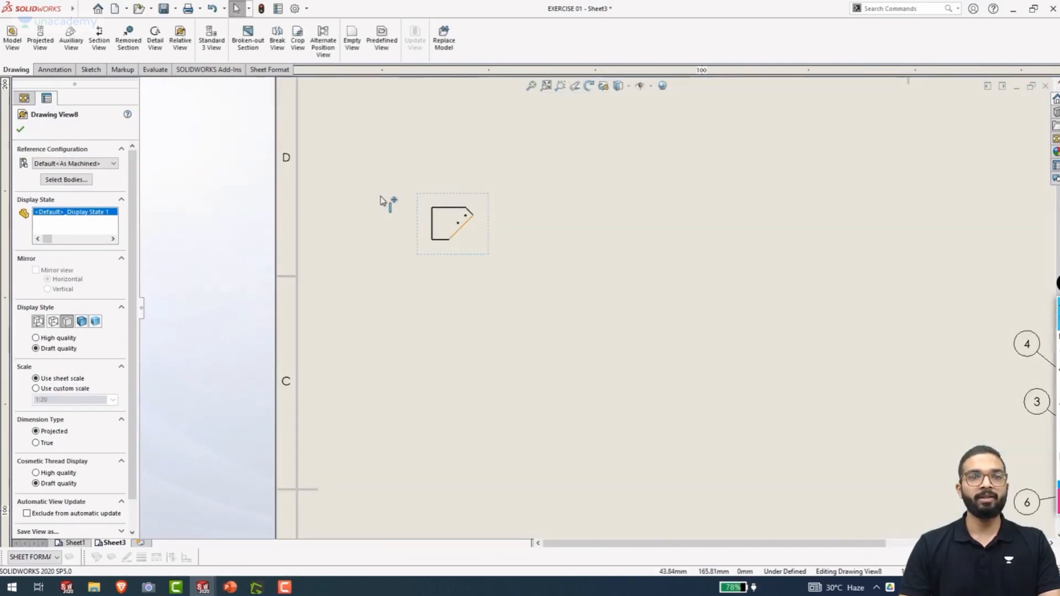
left_click(21, 130)
left_click(458, 256)
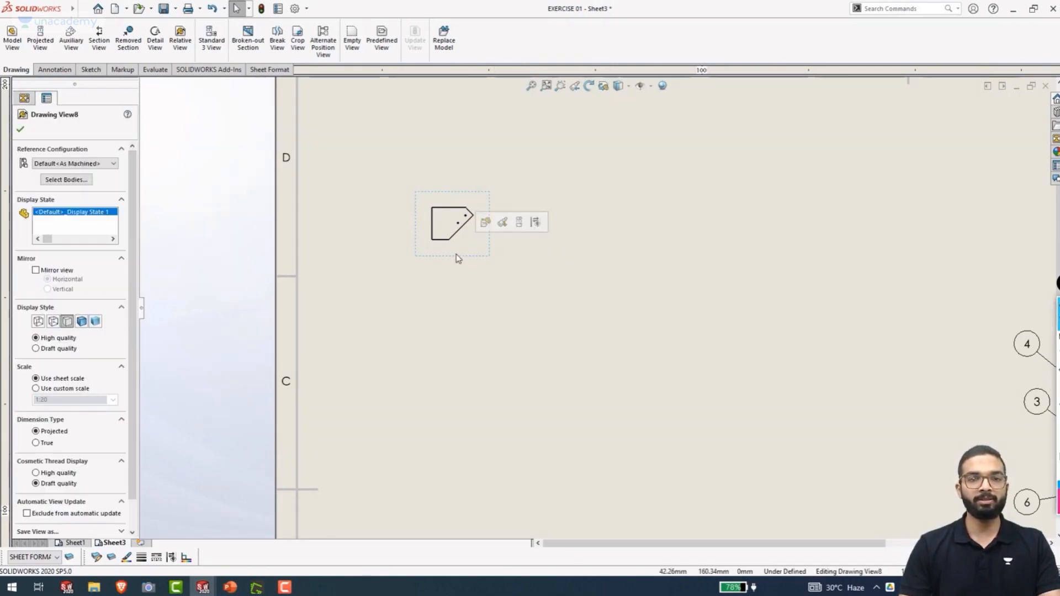
left_click(485, 222)
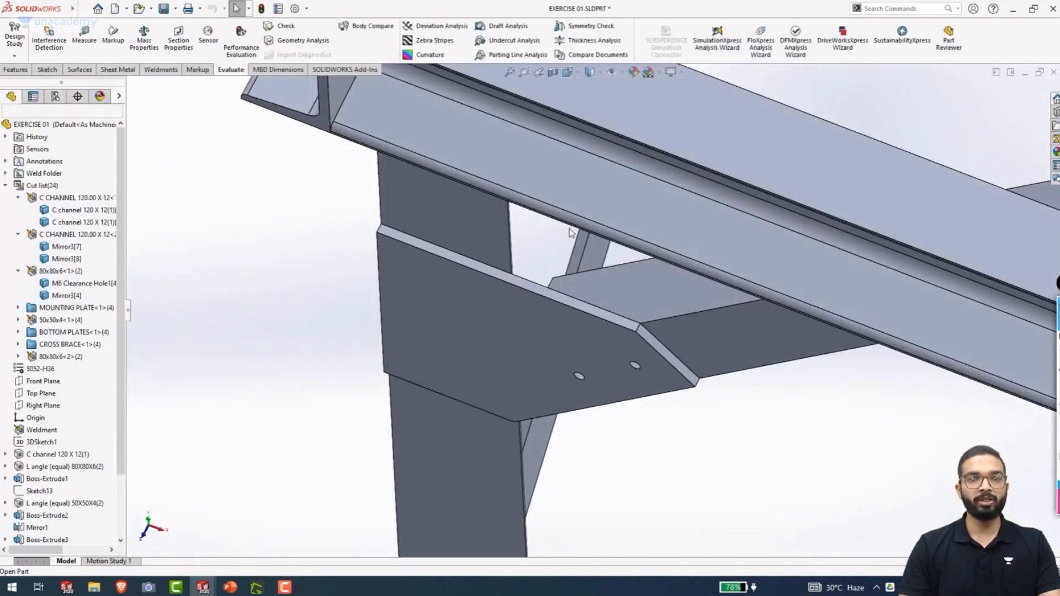
key("ctrl+Tab")
Project a side view to the right of the mounting plate's relative view and a top view above it
left_click(451, 239)
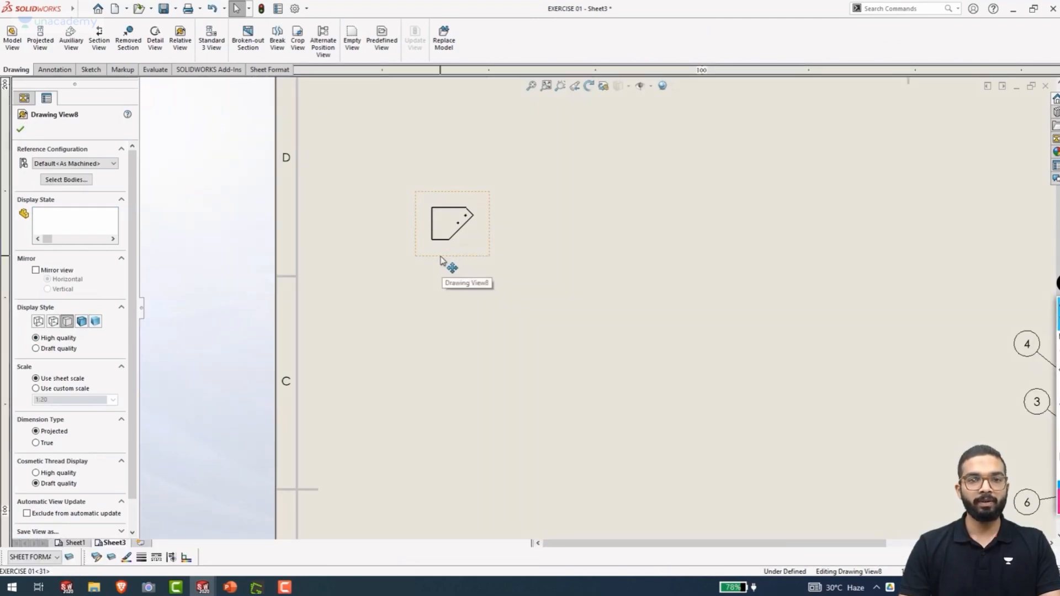
left_click(506, 224)
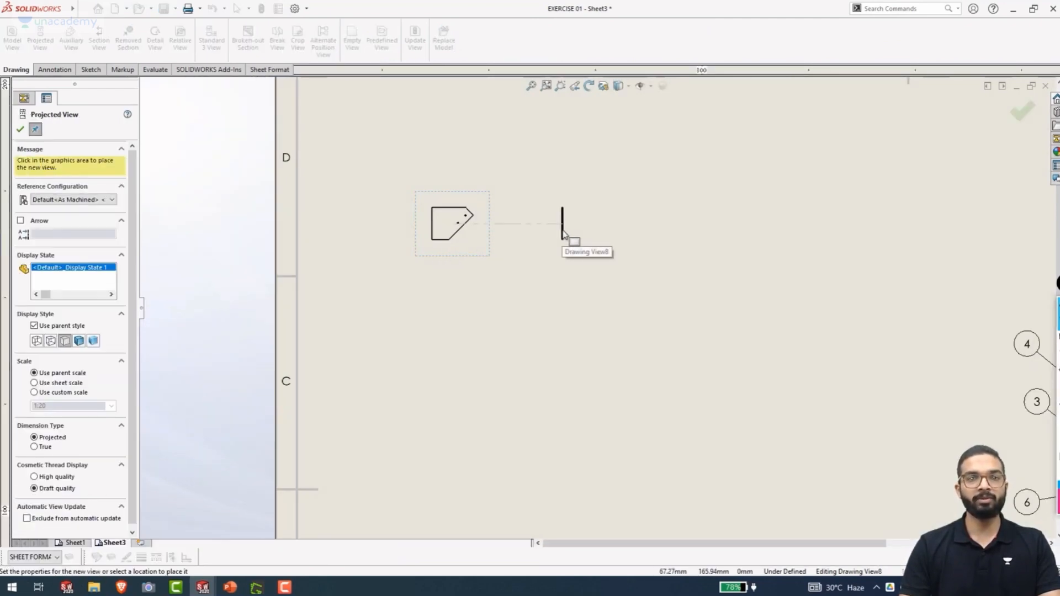
left_click(562, 226)
left_click(453, 145)
key("Escape")
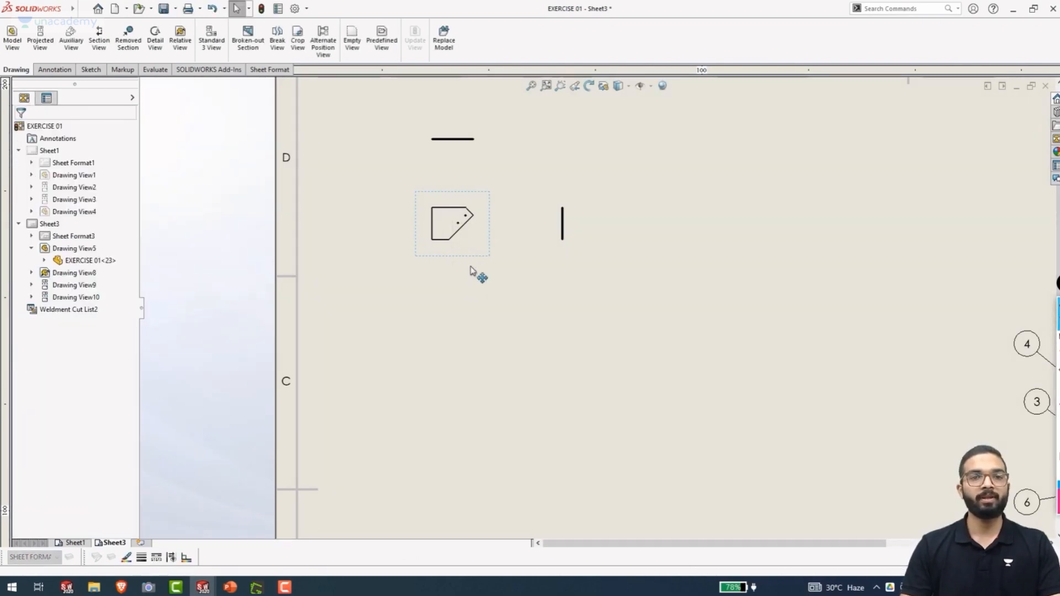
Select all three mounting plate views together and set their custom scale to 1:8
left_click(475, 255)
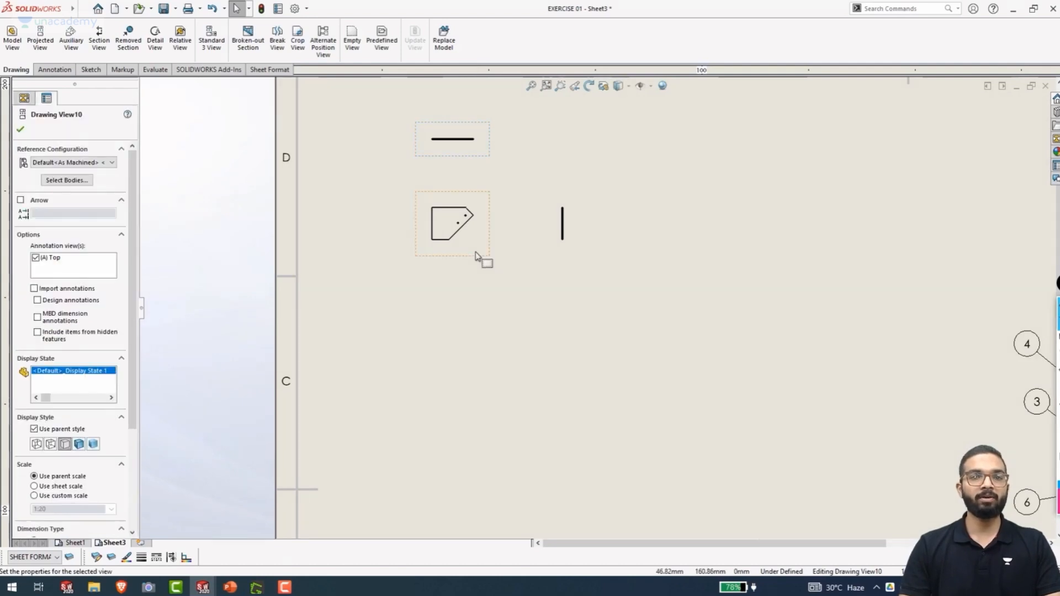
left_click(561, 256, "ctrl")
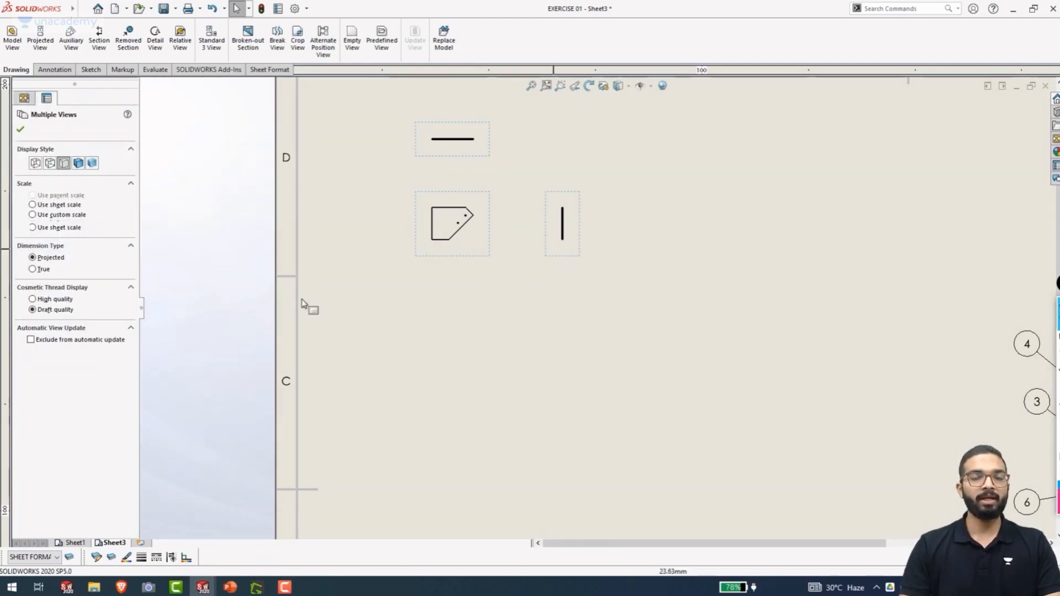
left_click(33, 215)
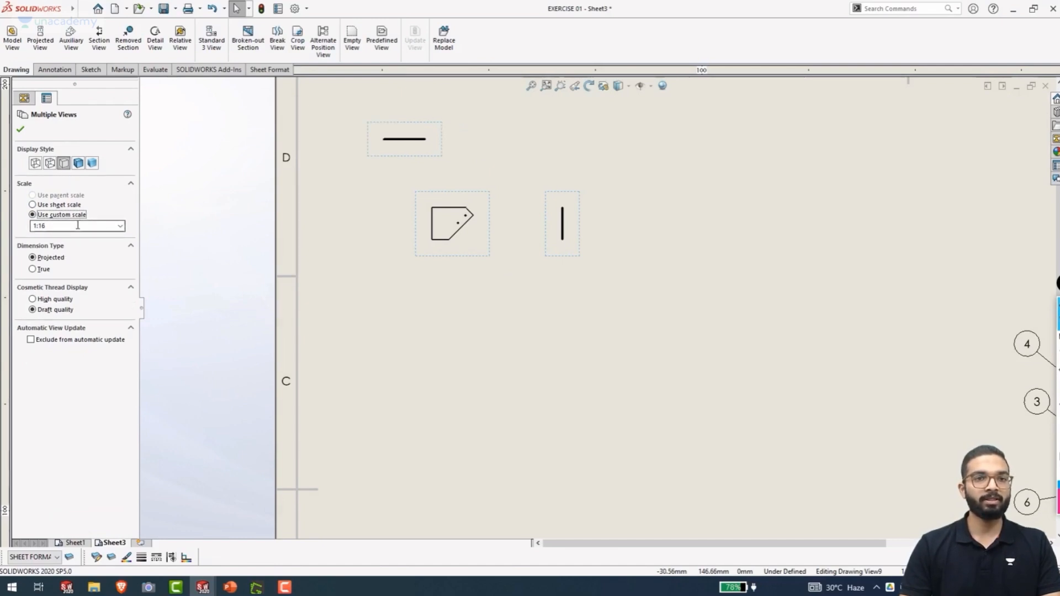
scroll(77, 225, "up", 3)
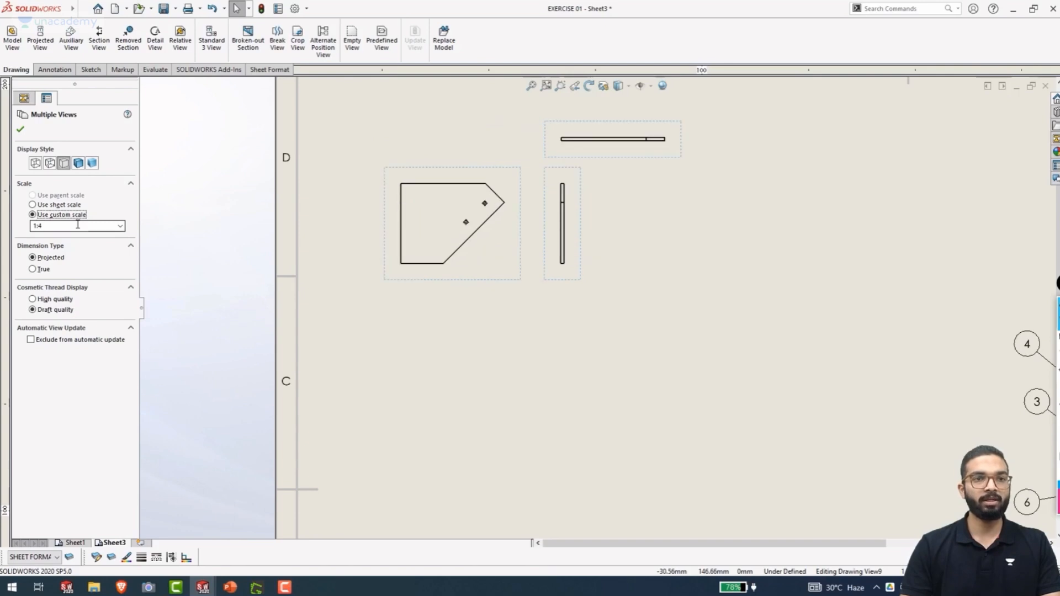
scroll(77, 225, "down", 3)
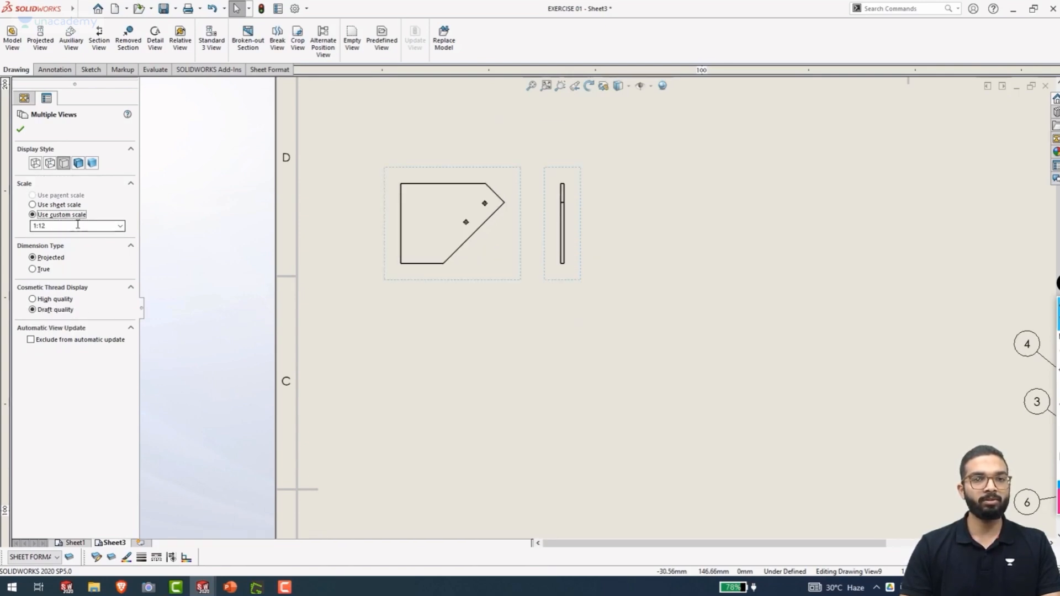
left_click(20, 131)
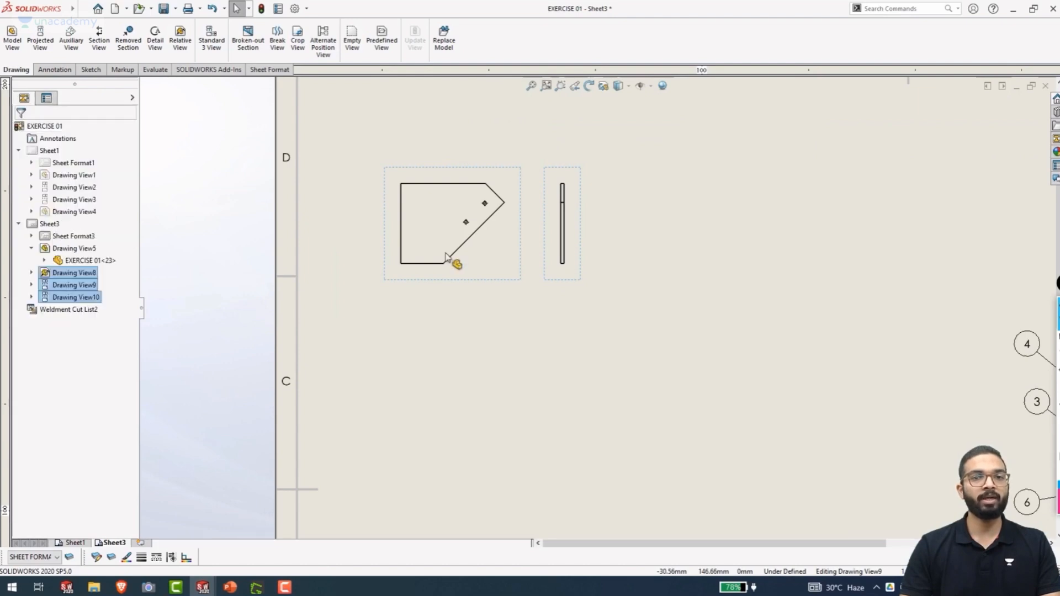
Bring the plate's stray top view back onto the sheet by aligning it vertically by center with the plate's front view
key("z")
mouse_move(304, 237)
left_mouse_down()
mouse_move(412, 248)
mouse_move(327, 241)
left_mouse_up()
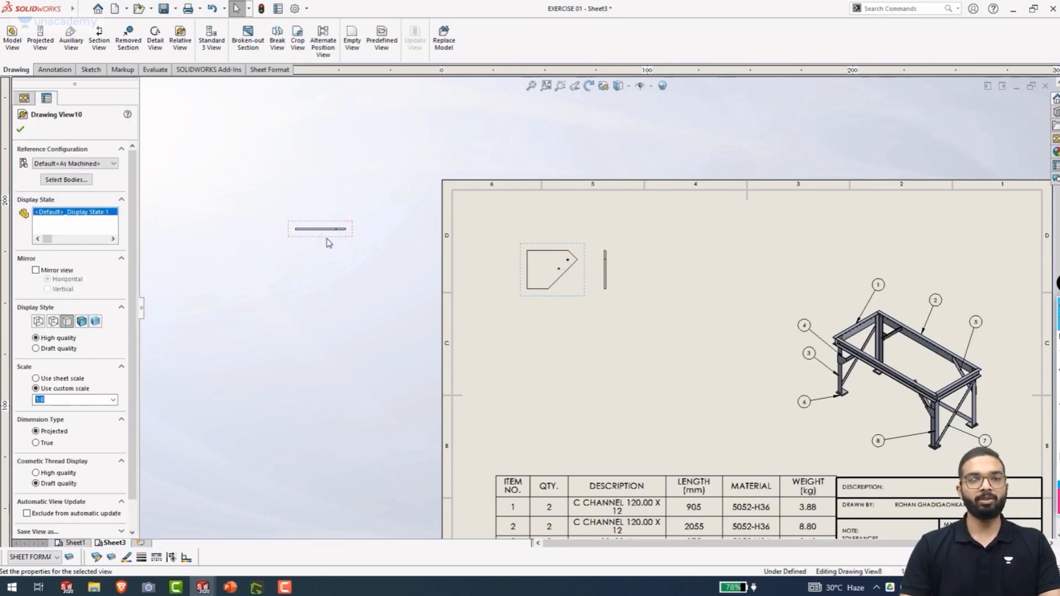
right_click(329, 243)
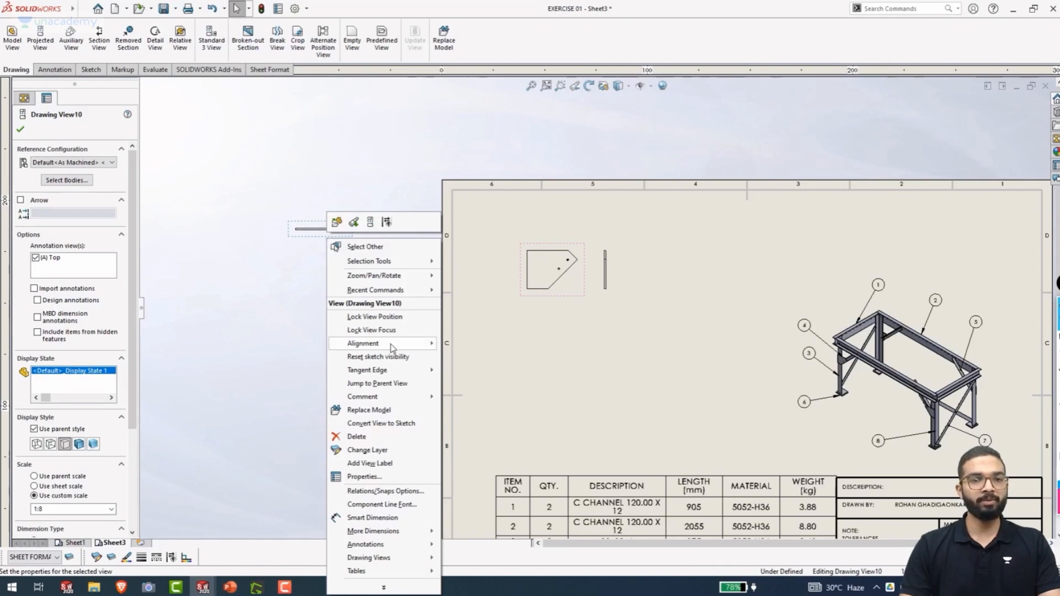
mouse_move(393, 345)
left_click(472, 344)
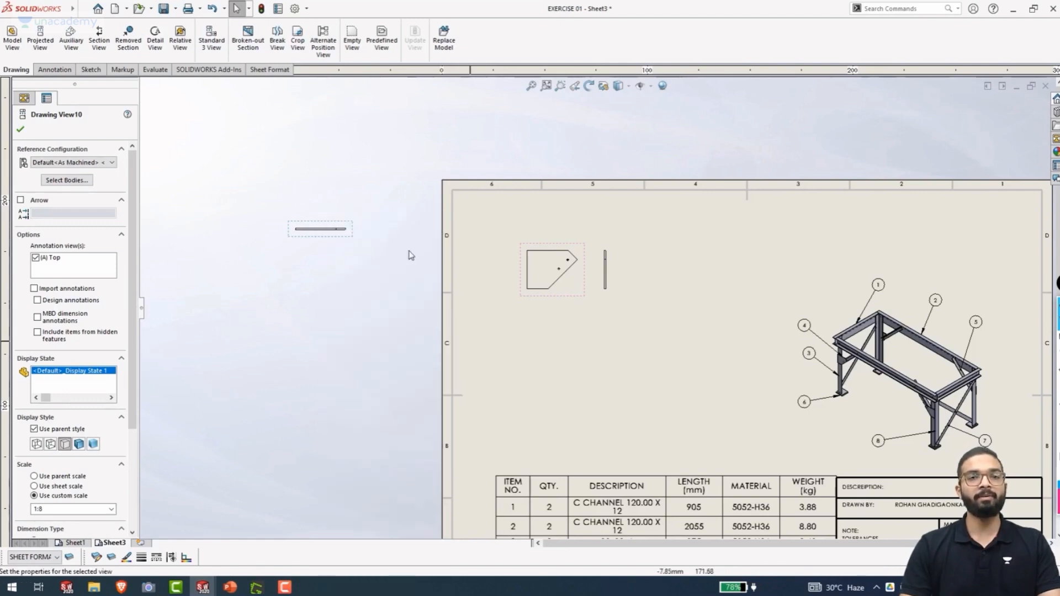
right_click(333, 241)
mouse_move(393, 340)
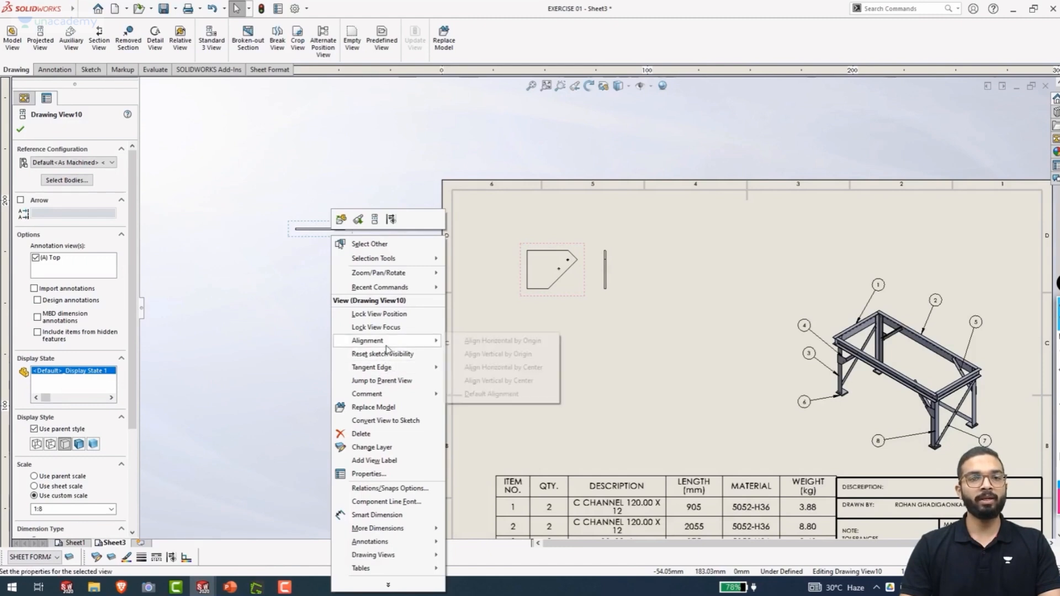
left_click(490, 380)
left_click(551, 303)
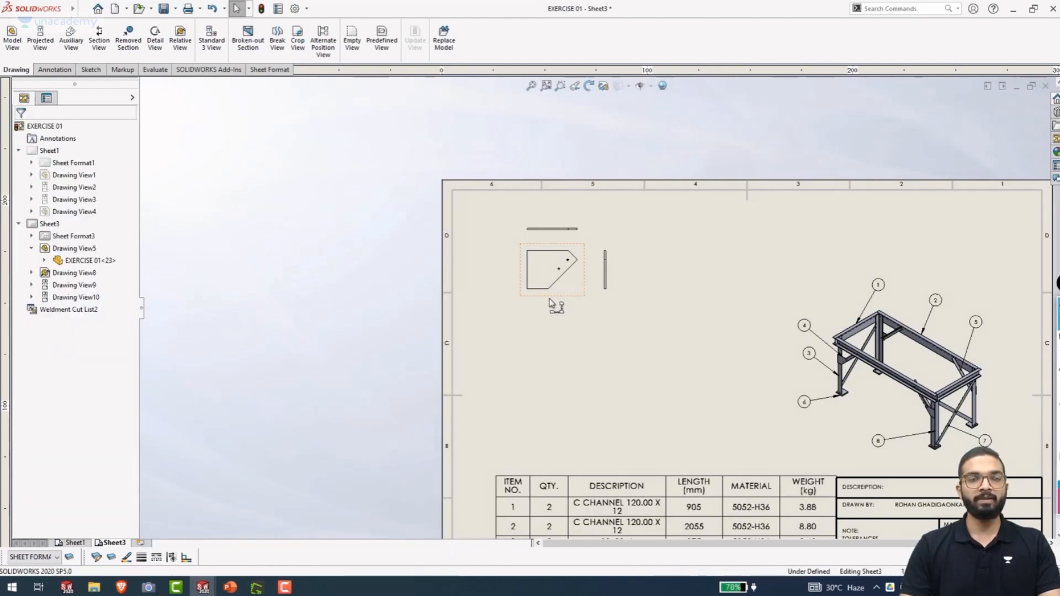
Add the note "MOUNTING PLATE" below the plate views and move it slightly closer to the front view
scroll(599, 268, "down", 3)
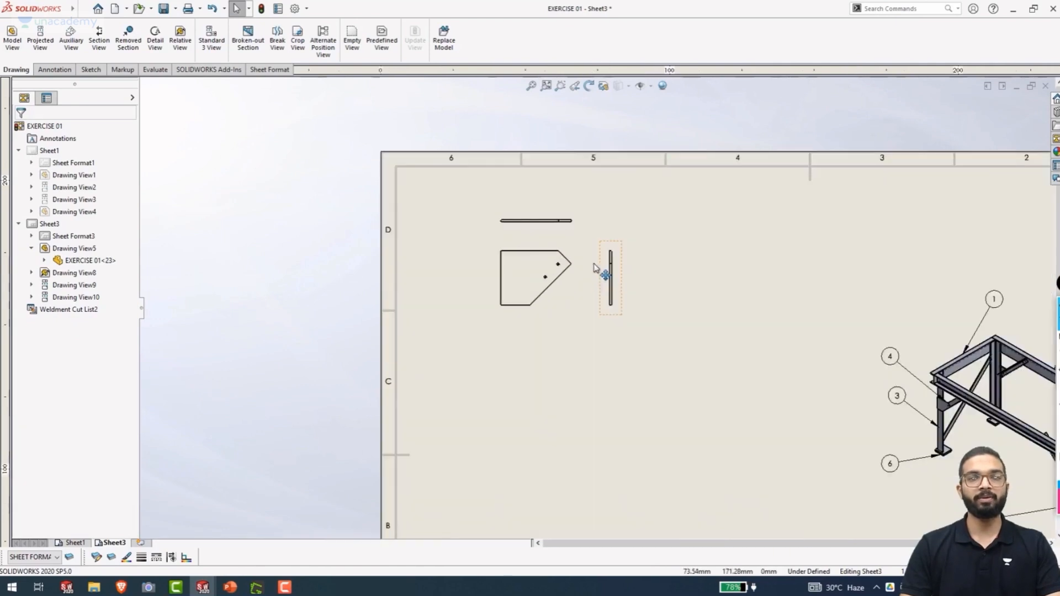
scroll(572, 223, "down", 1)
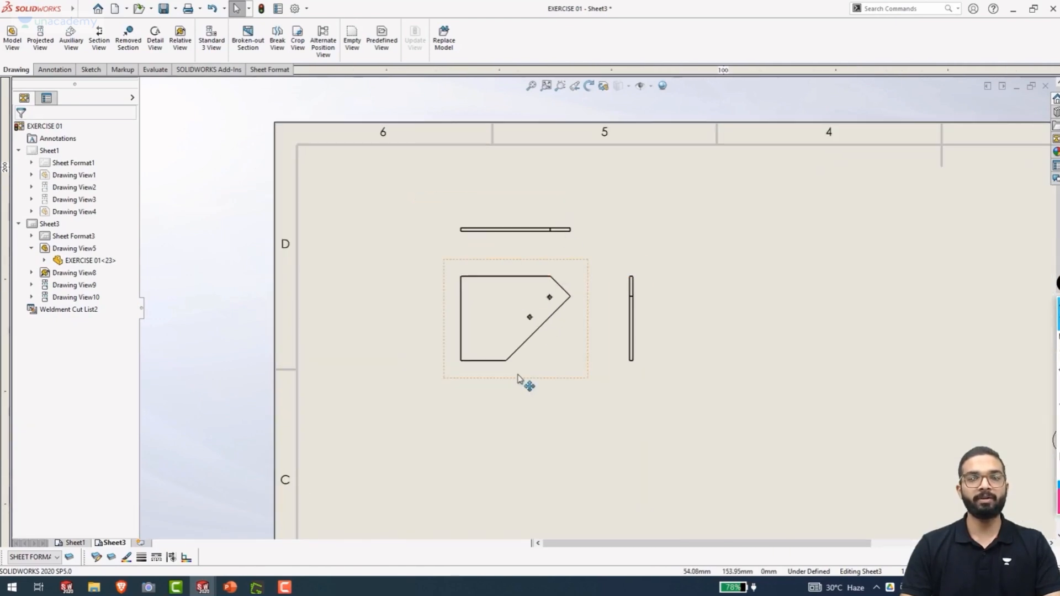
left_click(83, 10)
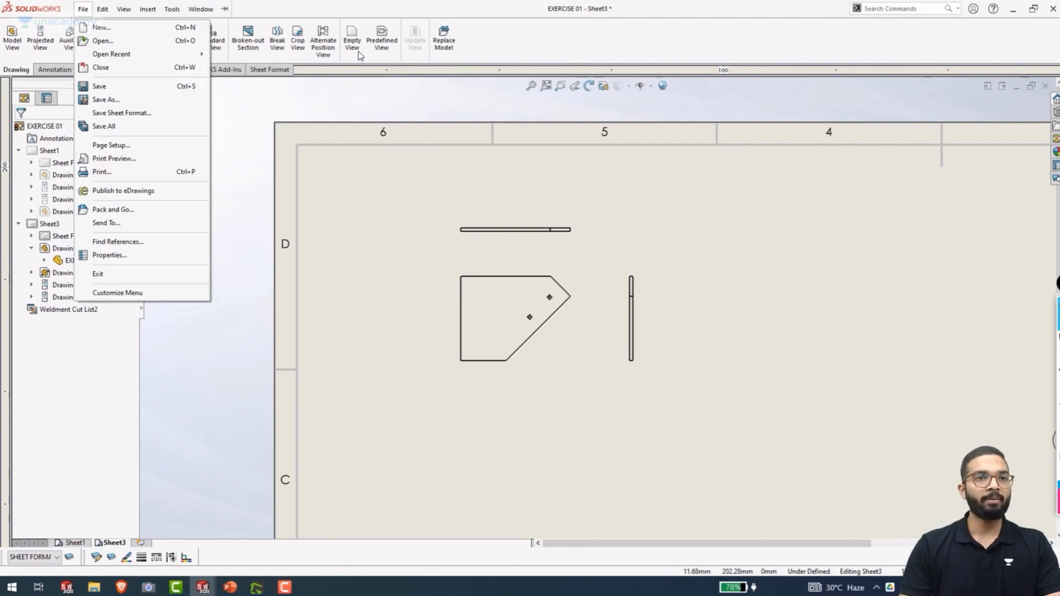
left_click(267, 113)
left_click(42, 71)
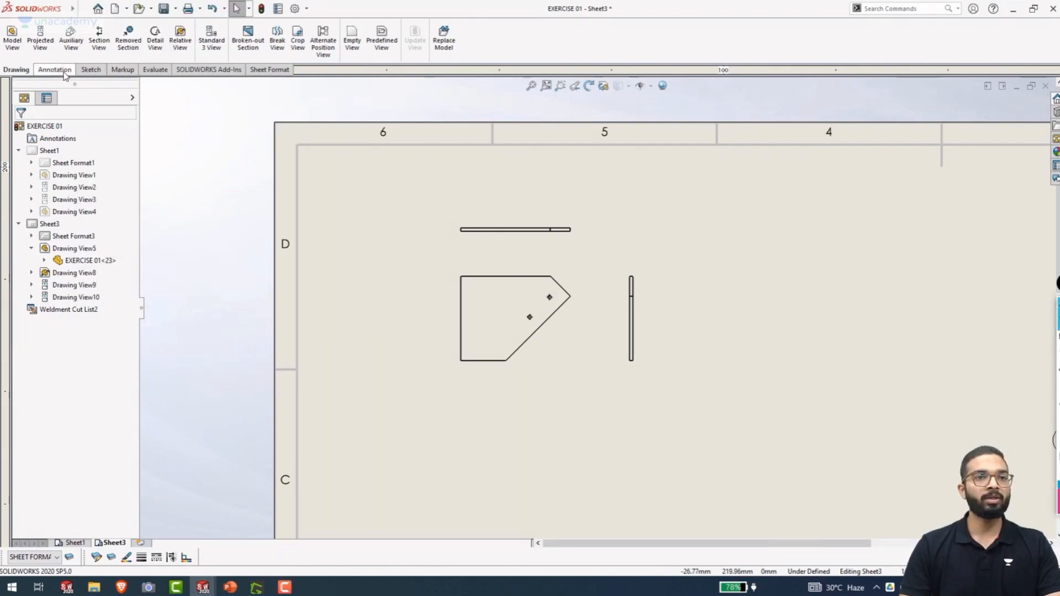
left_click(521, 429)
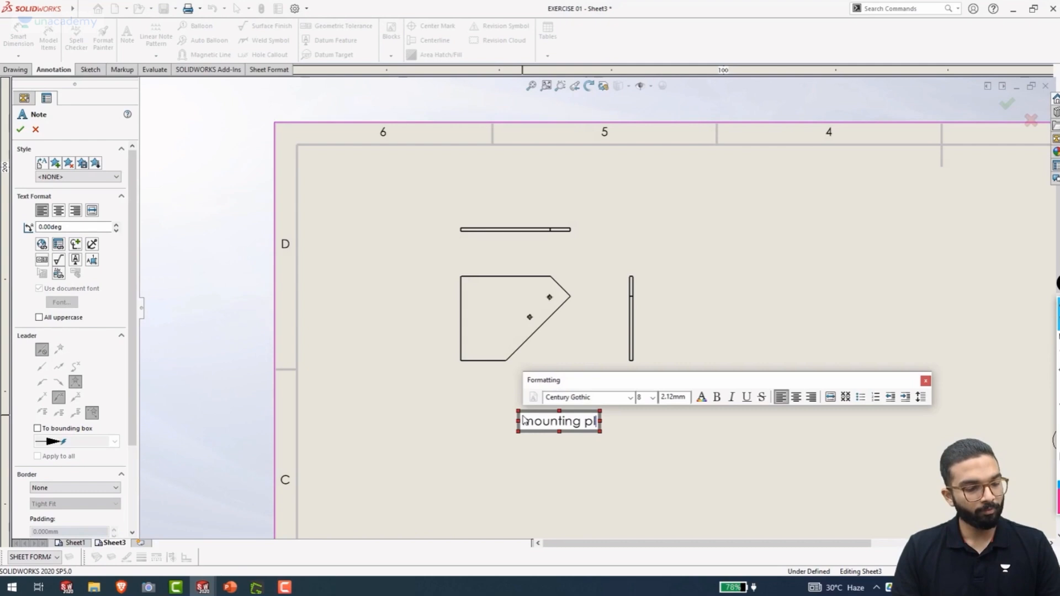
double_click(571, 421)
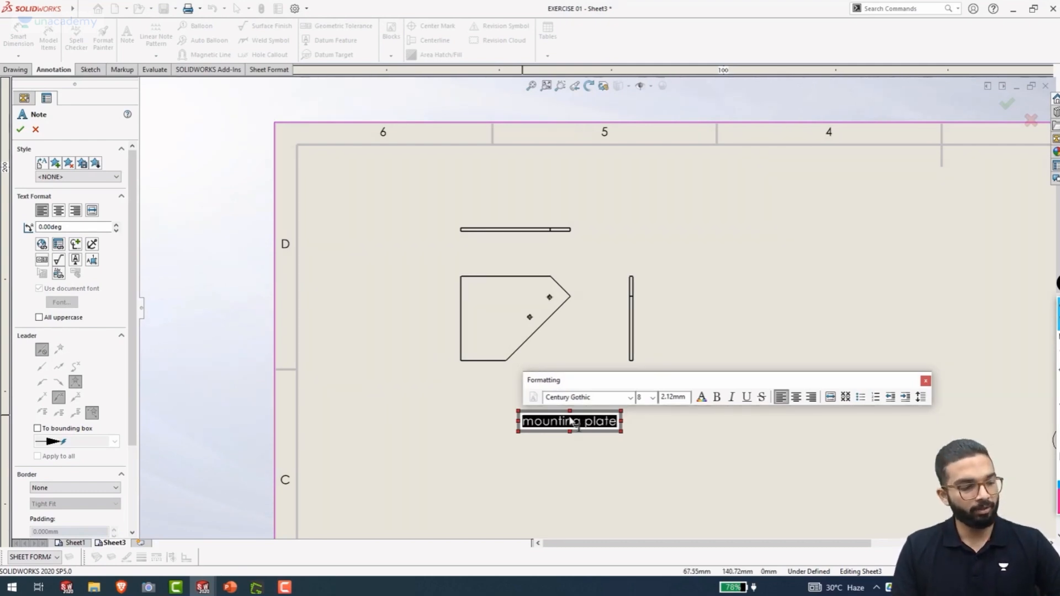
type("MOUNTING PLATE")
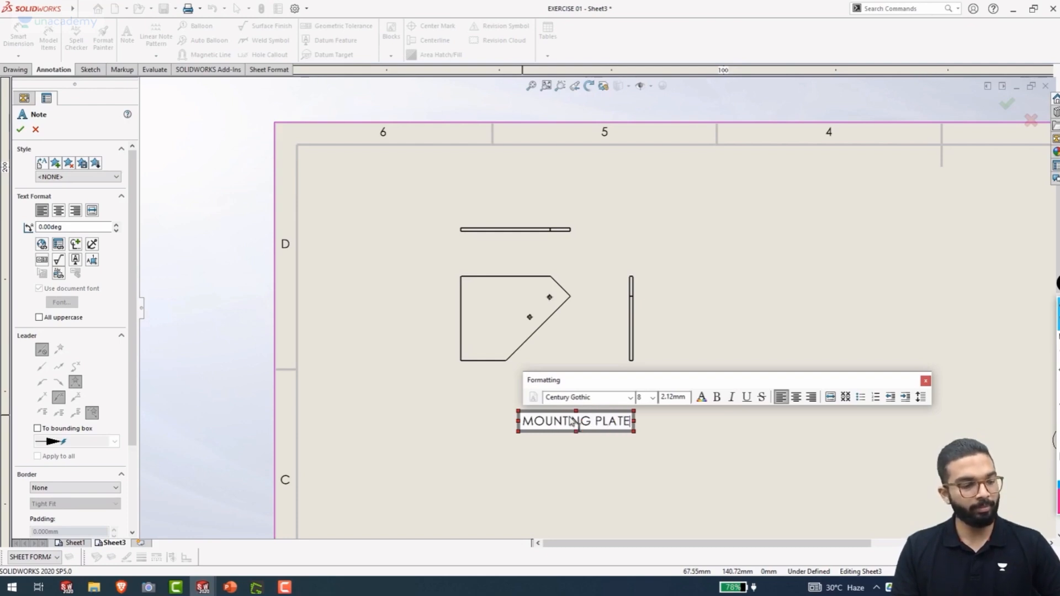
key("Return")
key("BackSpace")
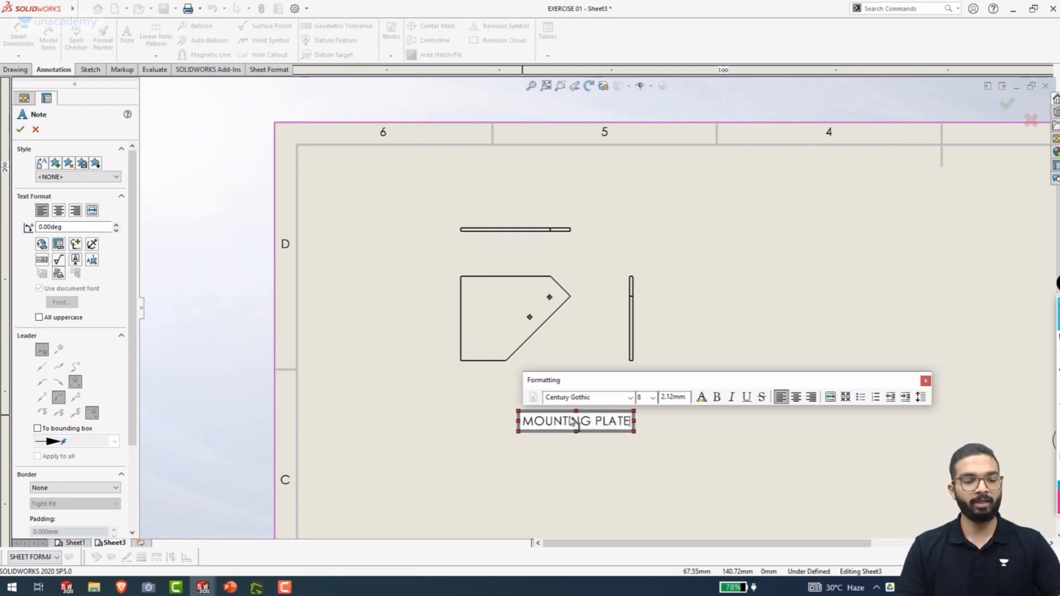
key("Escape")
key("Escape")
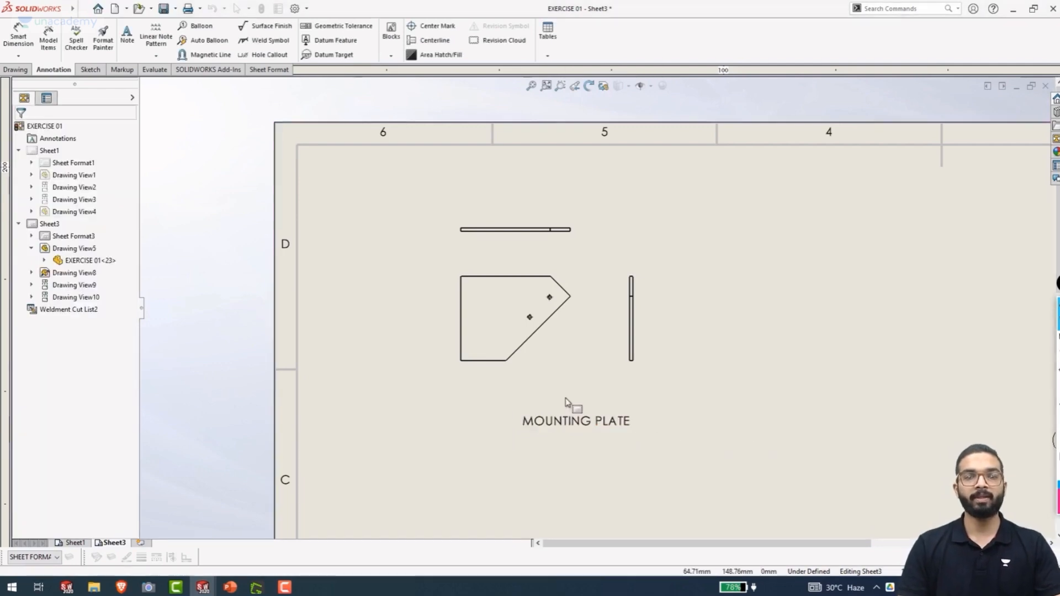
scroll(583, 402, "up", 2)
left_click_drag(575, 391, 558, 384)
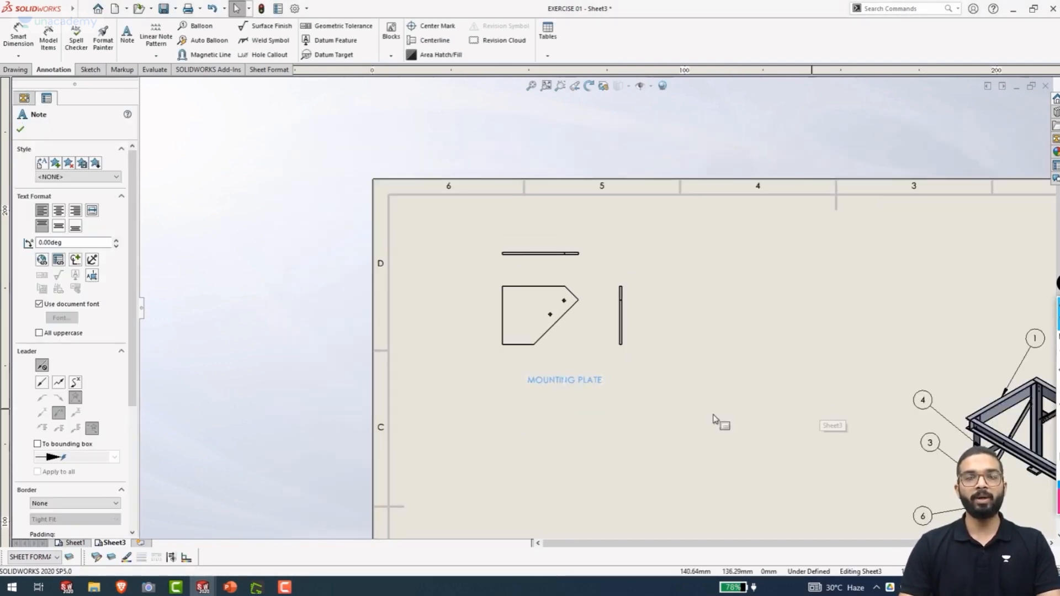
Try to dimension the mounting plate's overall width below its front view, and remove the misplaced dimension
scroll(569, 315, "down", 3)
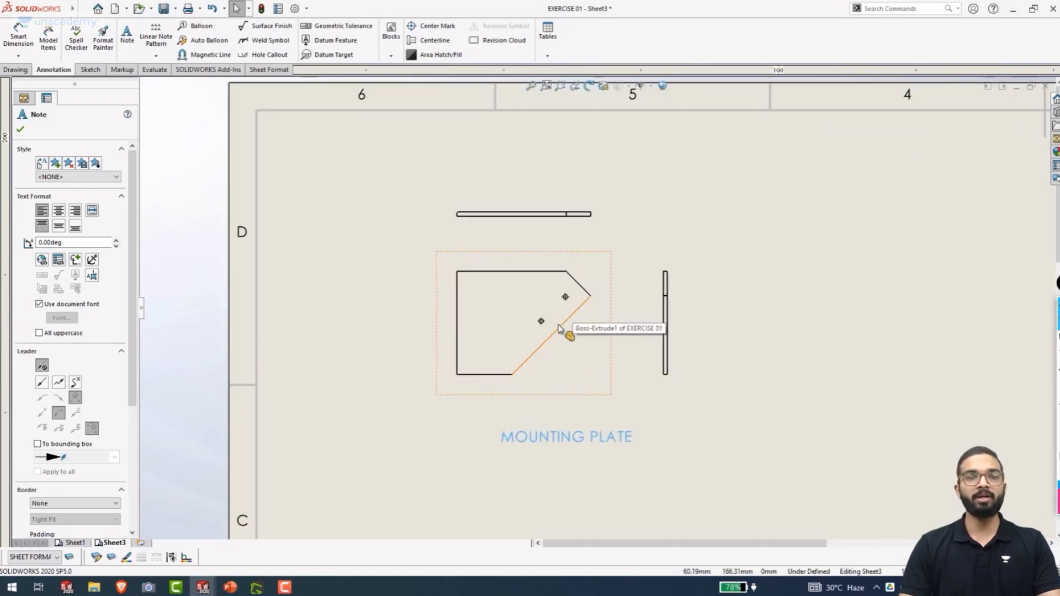
scroll(552, 328, "down", 4)
scroll(564, 347, "up", 3)
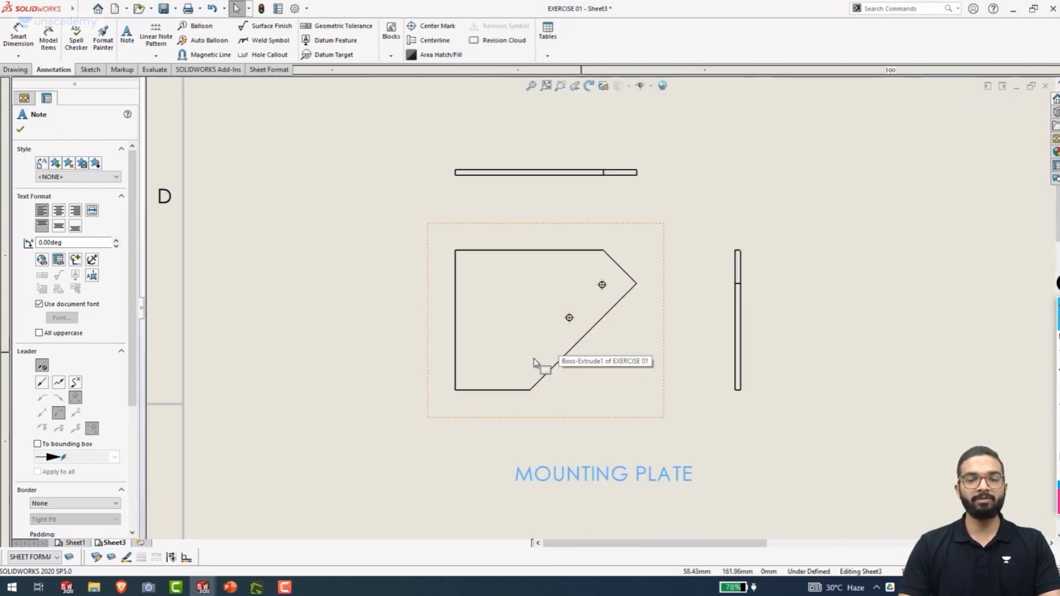
right_click_drag(332, 428, 326, 148)
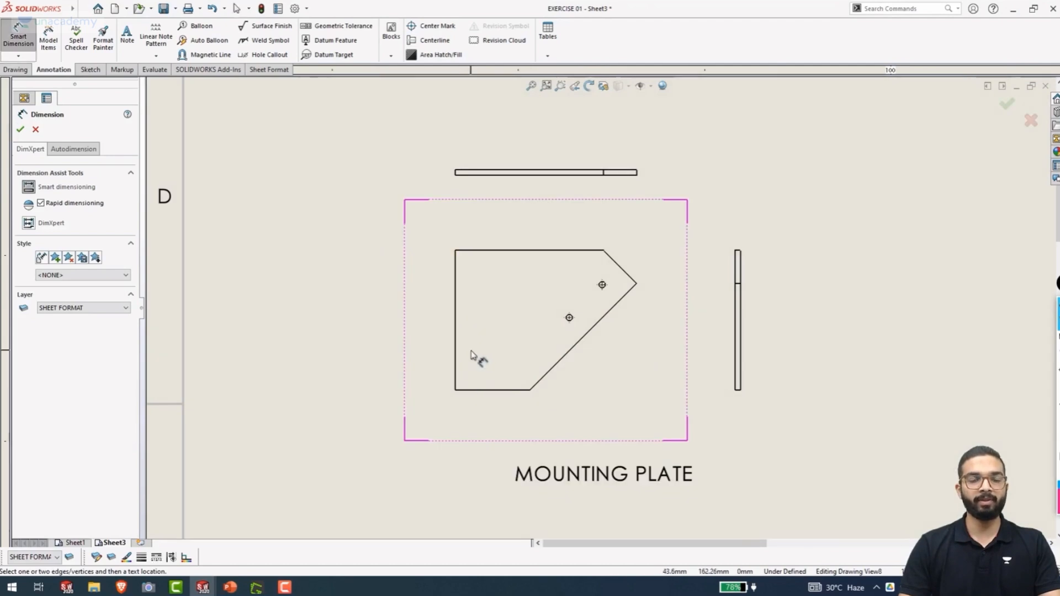
left_click(456, 361)
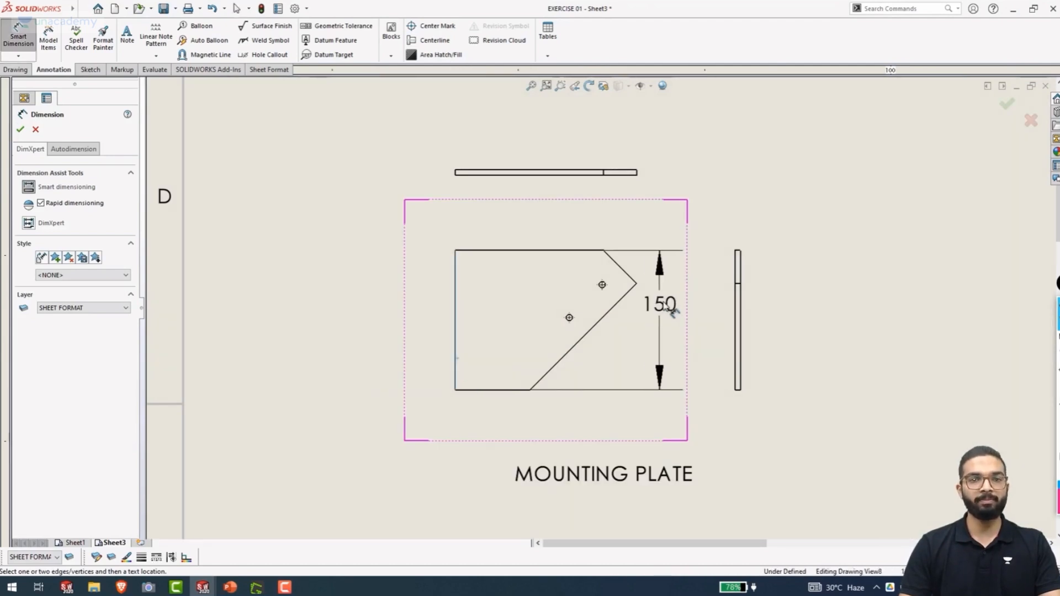
left_click(636, 284)
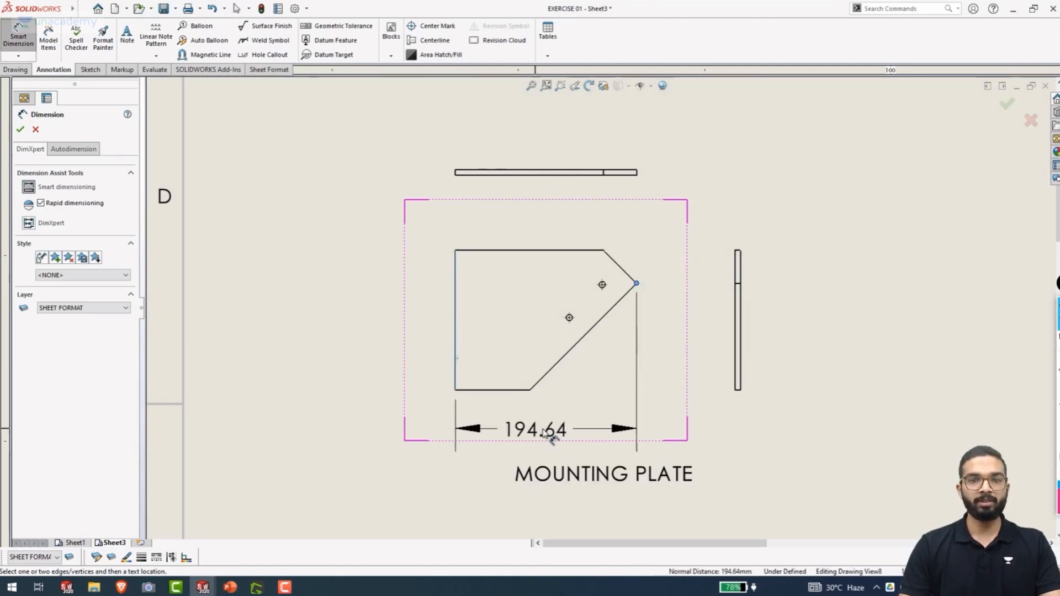
left_click(629, 436)
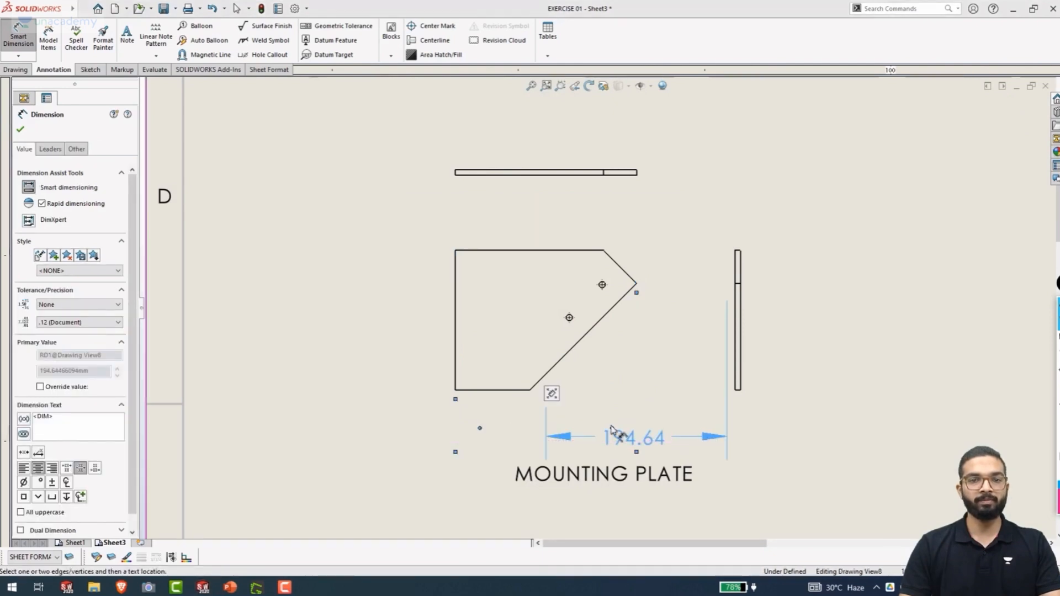
key("Escape")
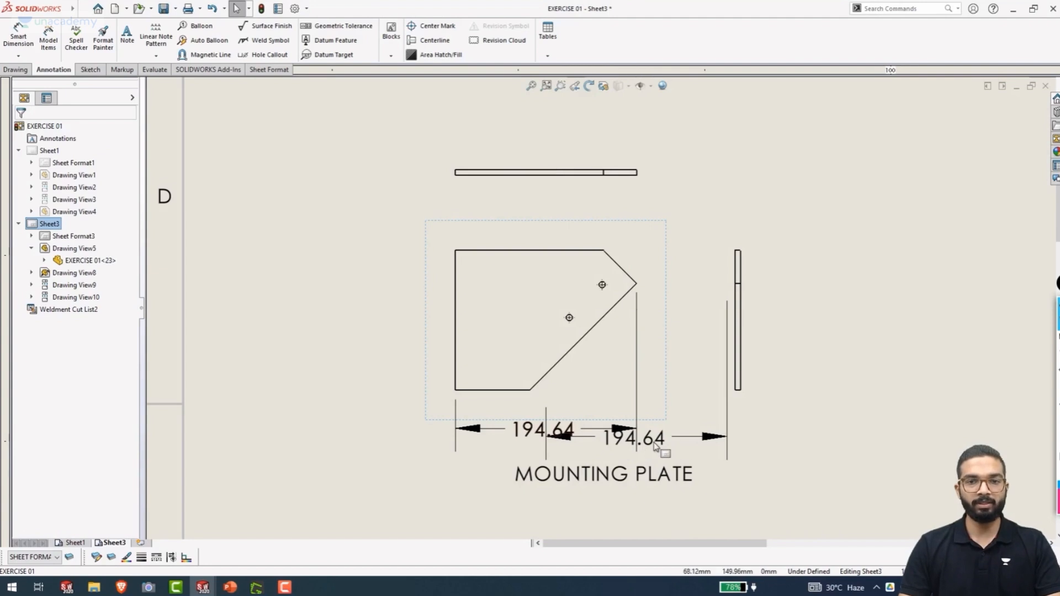
left_click(582, 437)
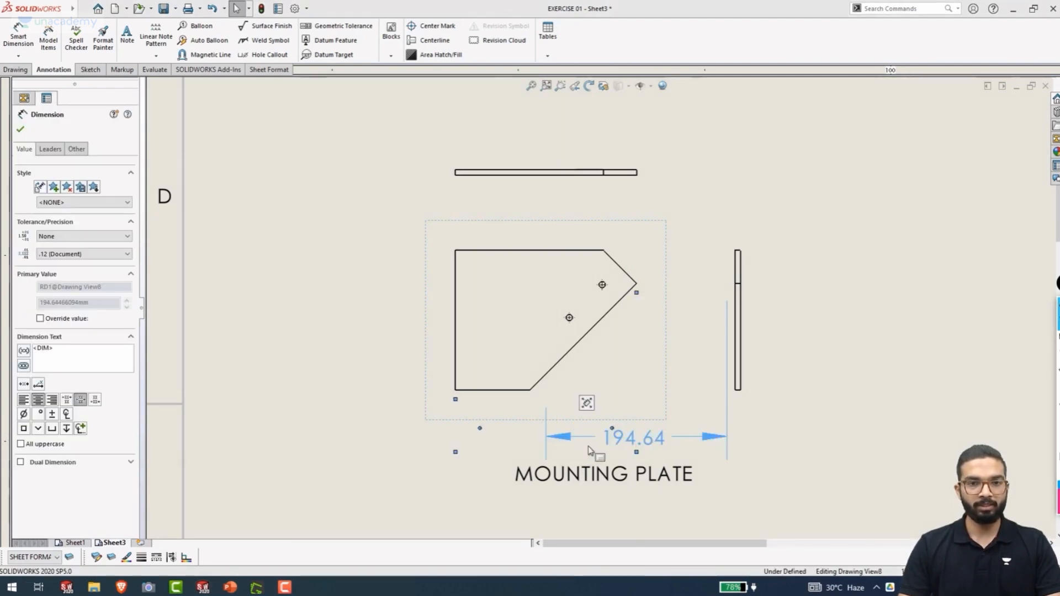
key("Delete")
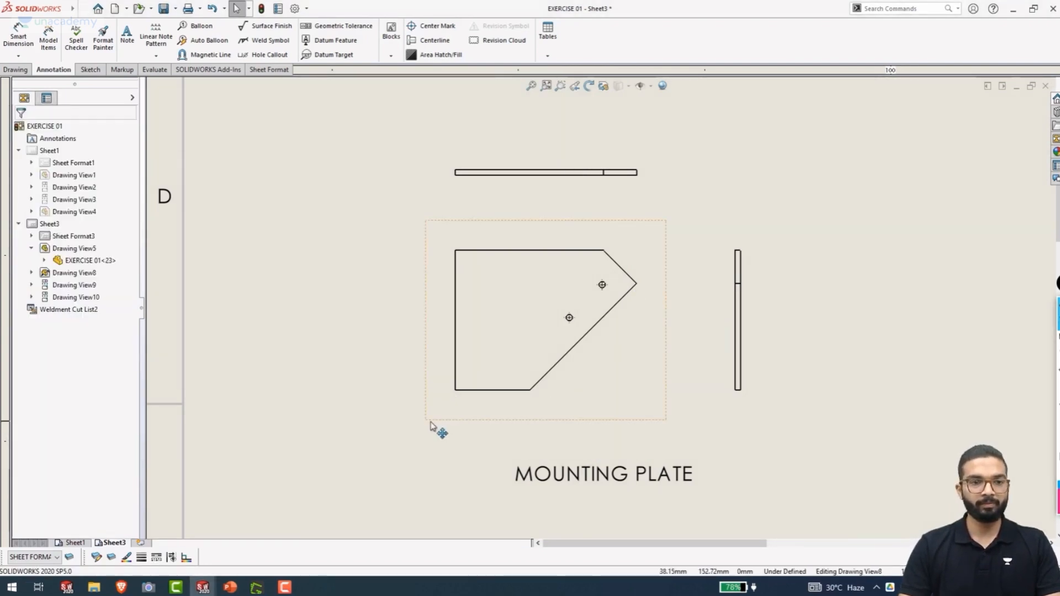
Set the layer to -Per Standard-, try the plate's overall width dimension again, and delete the attempt
left_click(57, 558)
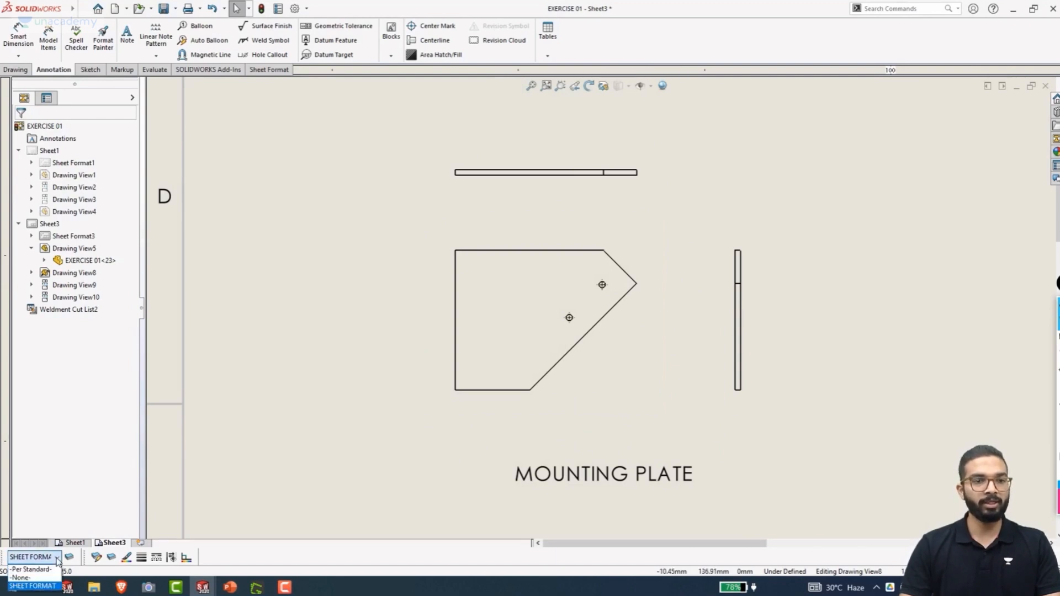
left_click(30, 569)
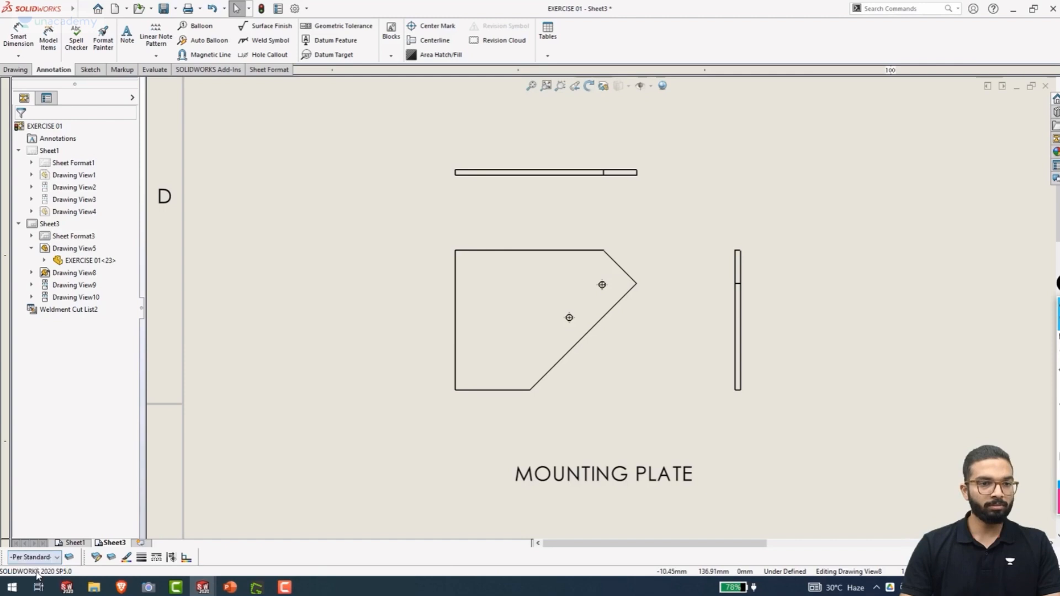
left_click(811, 223)
right_click_drag(811, 222, 813, 182)
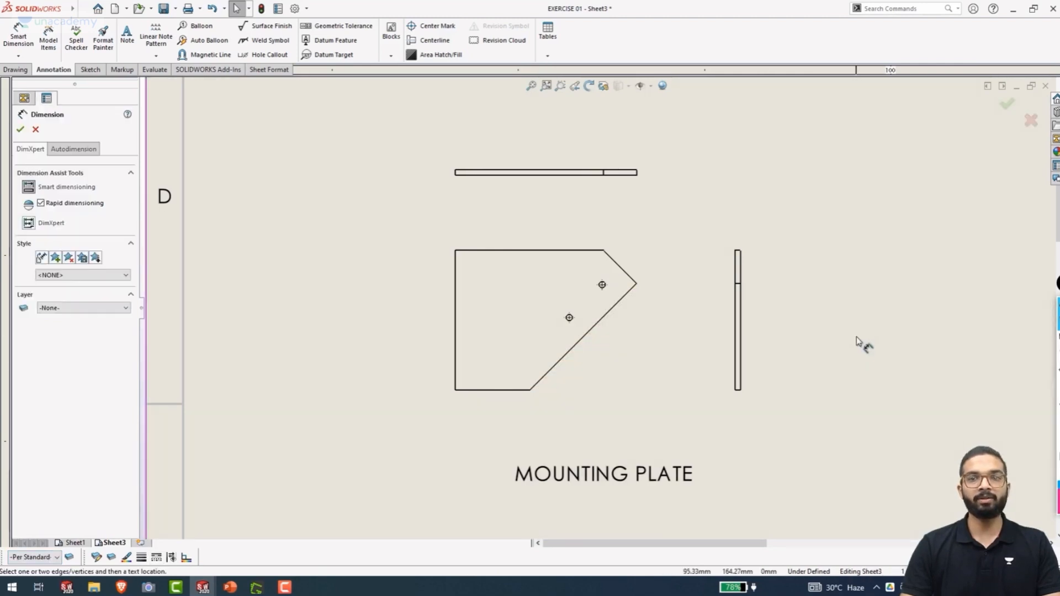
left_click(456, 342)
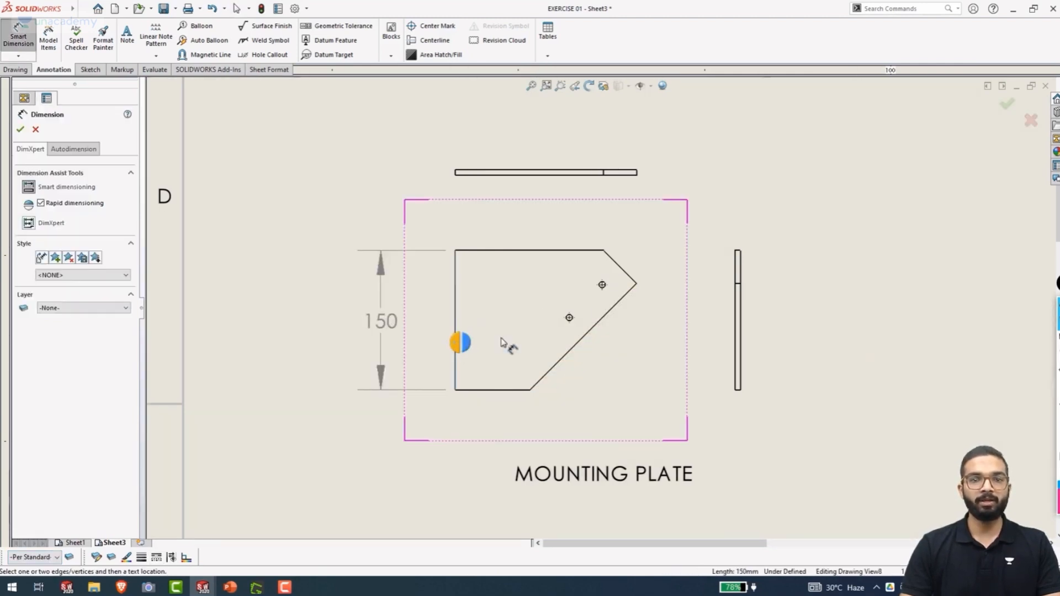
left_click(636, 283)
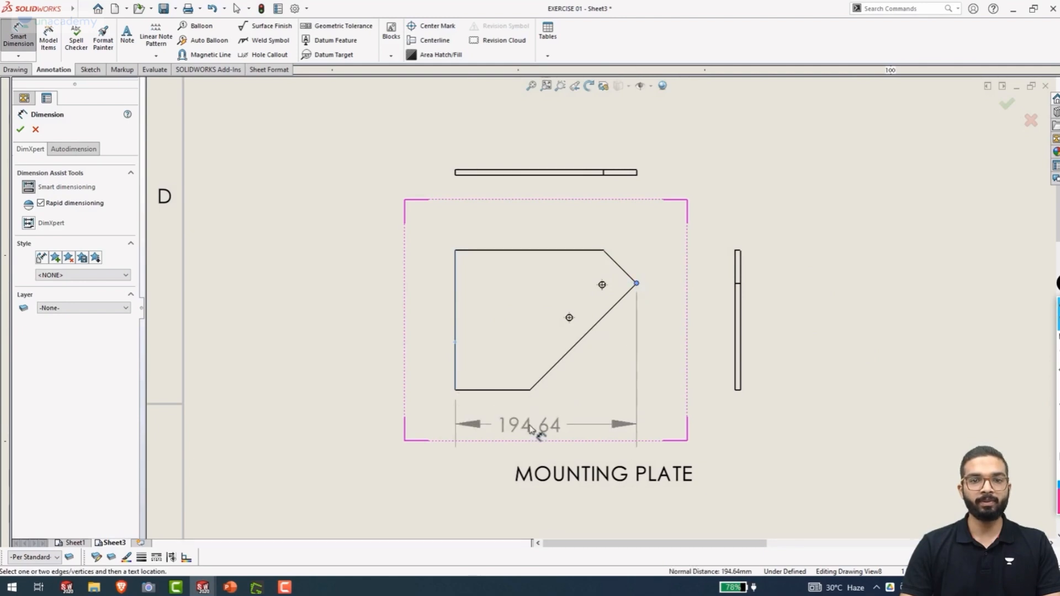
left_click(539, 436)
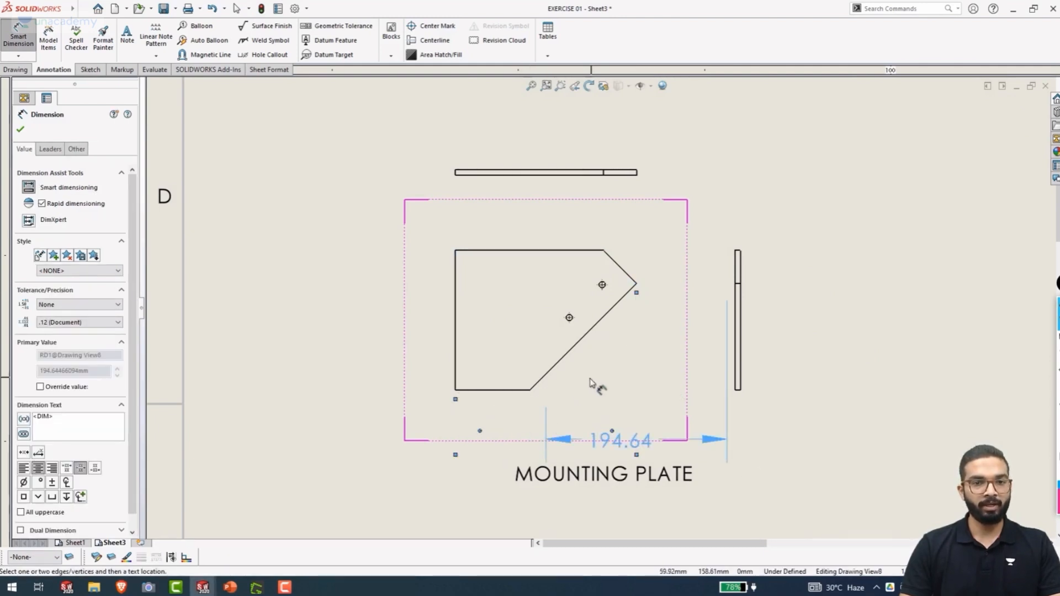
left_click(543, 401)
left_click(518, 430)
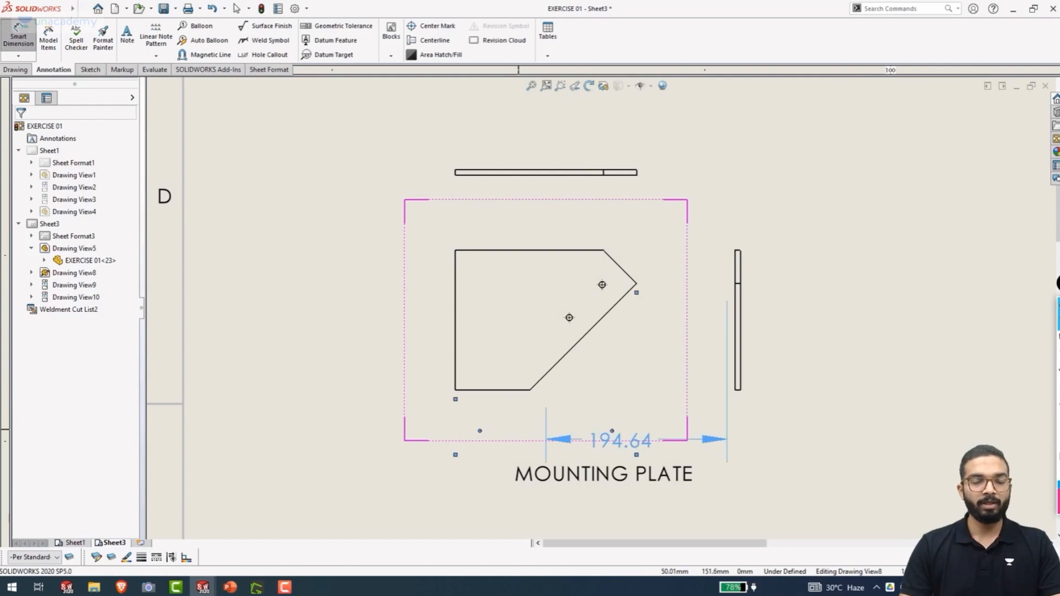
key("Delete")
Set the layer to -None- and dimension the plate's width from its left edge to the rightmost corner, below the front view
left_click(41, 557)
left_click(25, 567)
right_click_drag(351, 408, 374, 128)
right_click_drag(387, 272, 339, 17)
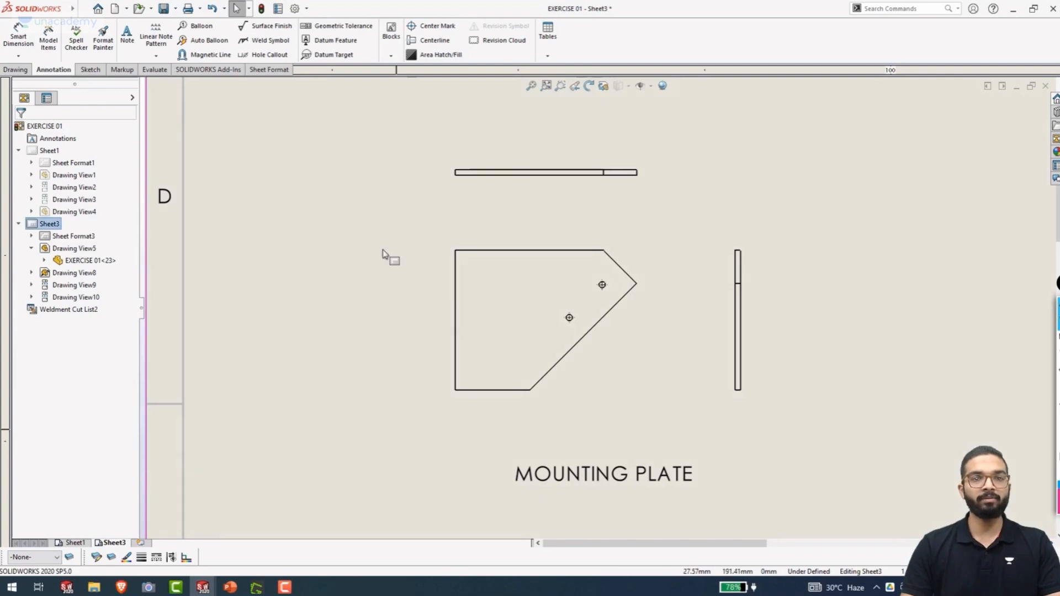
left_click(455, 325)
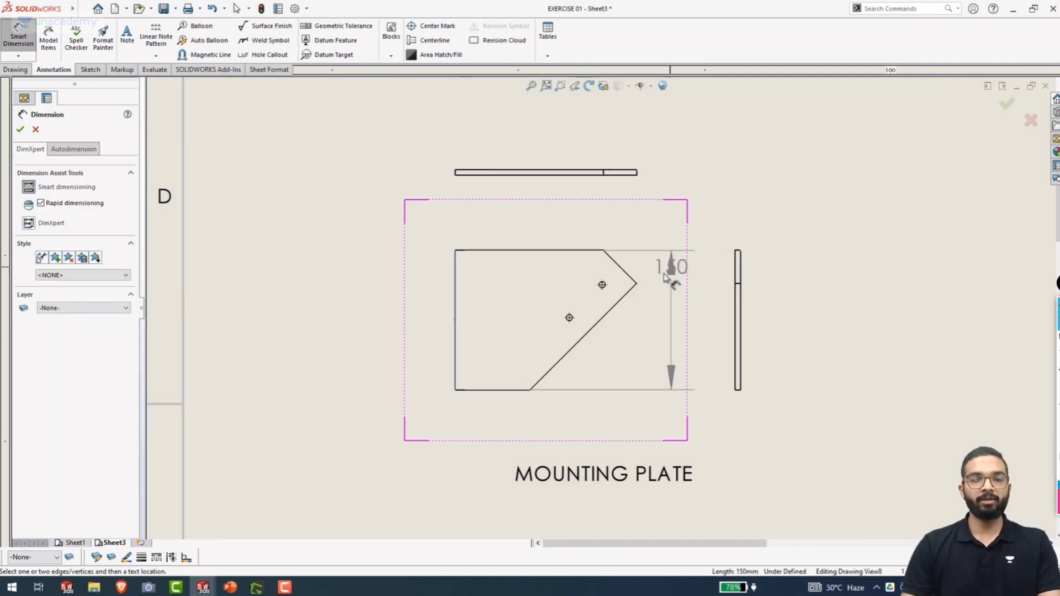
left_click(636, 283)
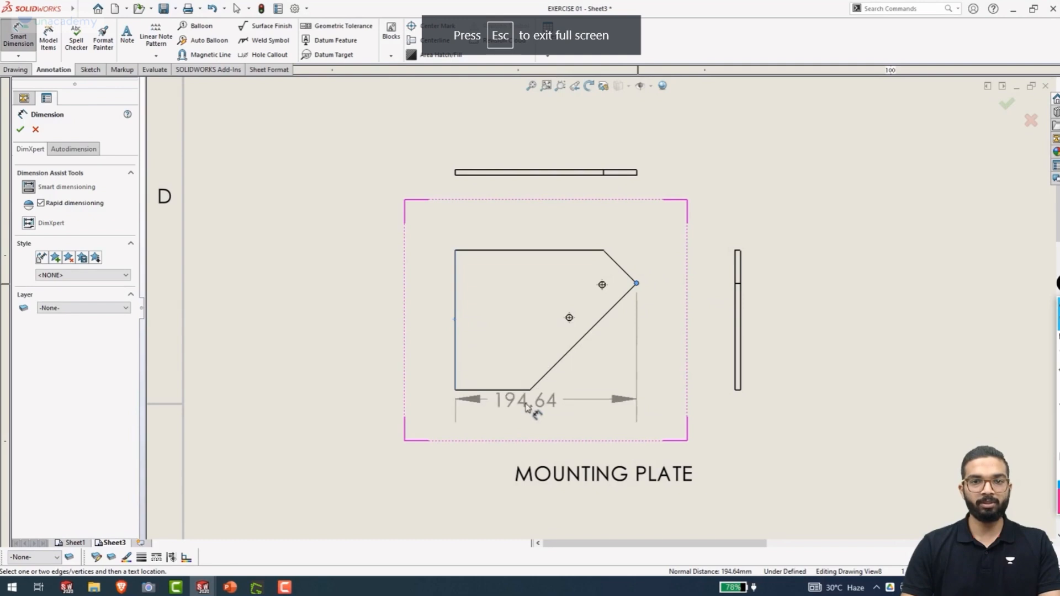
left_click(531, 428)
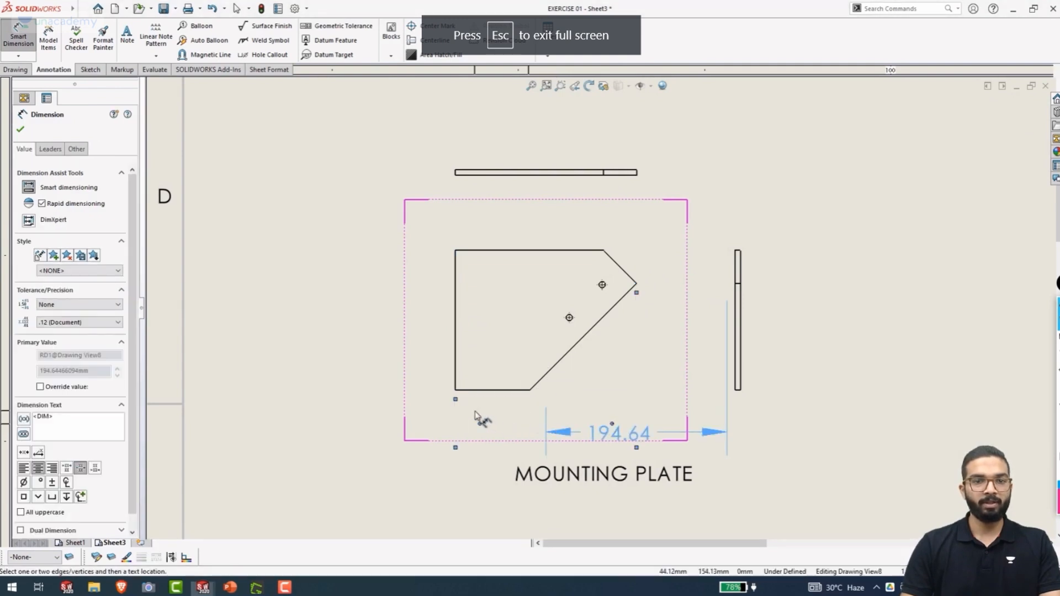
key("Escape")
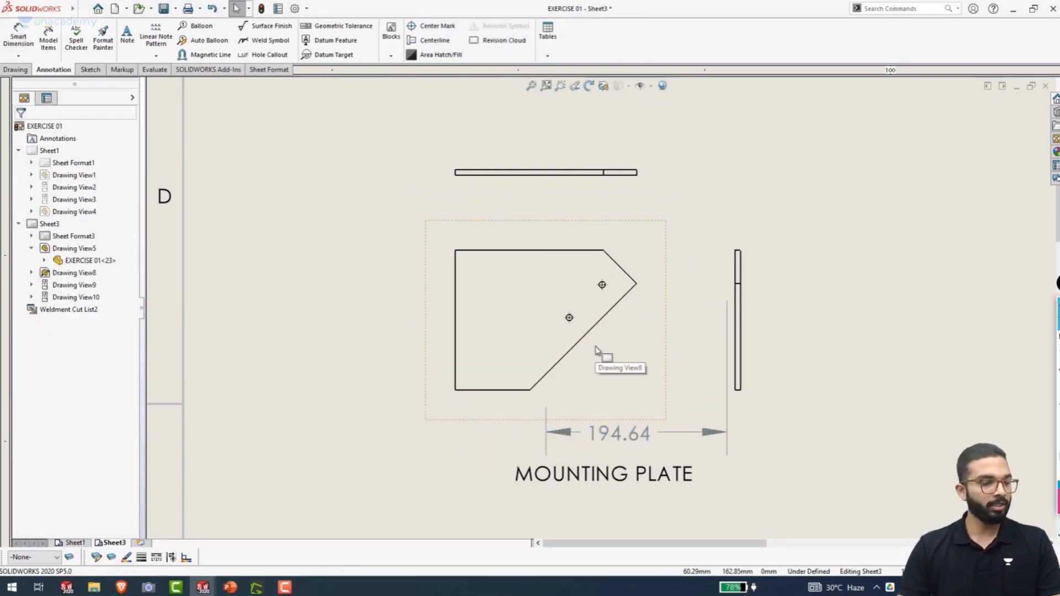
Rebuild the drawing and center the overall width dimension between its extension lines below the front view
key("ctrl+b")
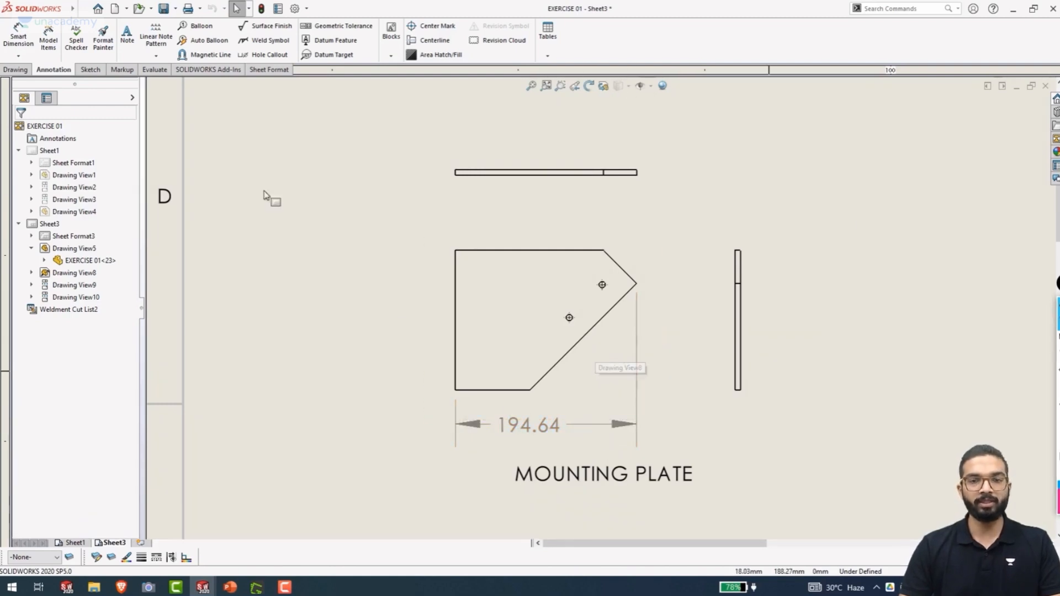
left_click_drag(524, 424, 540, 428)
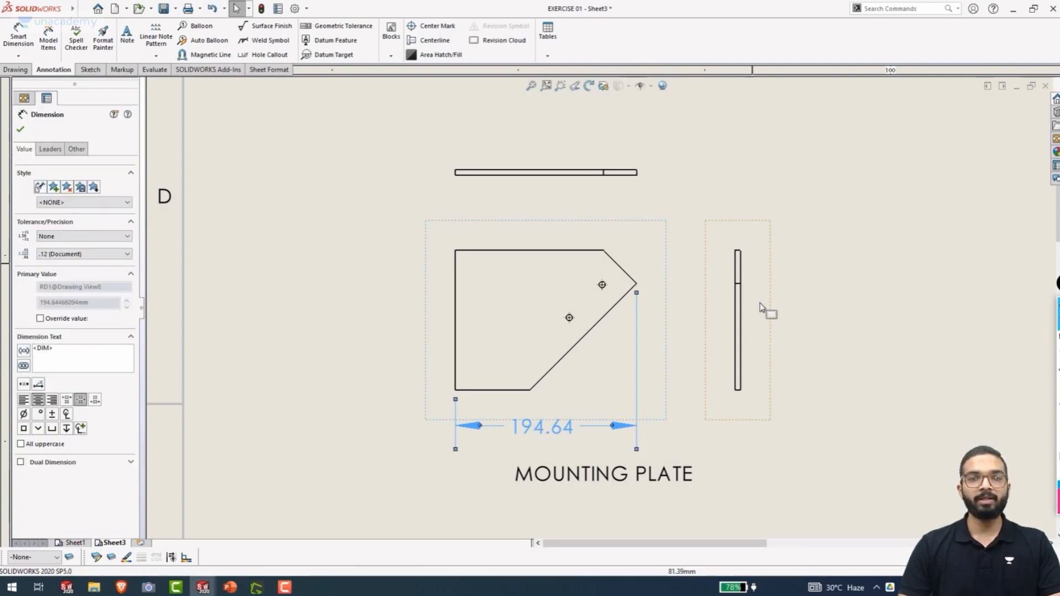
Dimension the plate's thickness in the top view, placing the value to the upper left of the view
right_click_drag(796, 131, 794, 99)
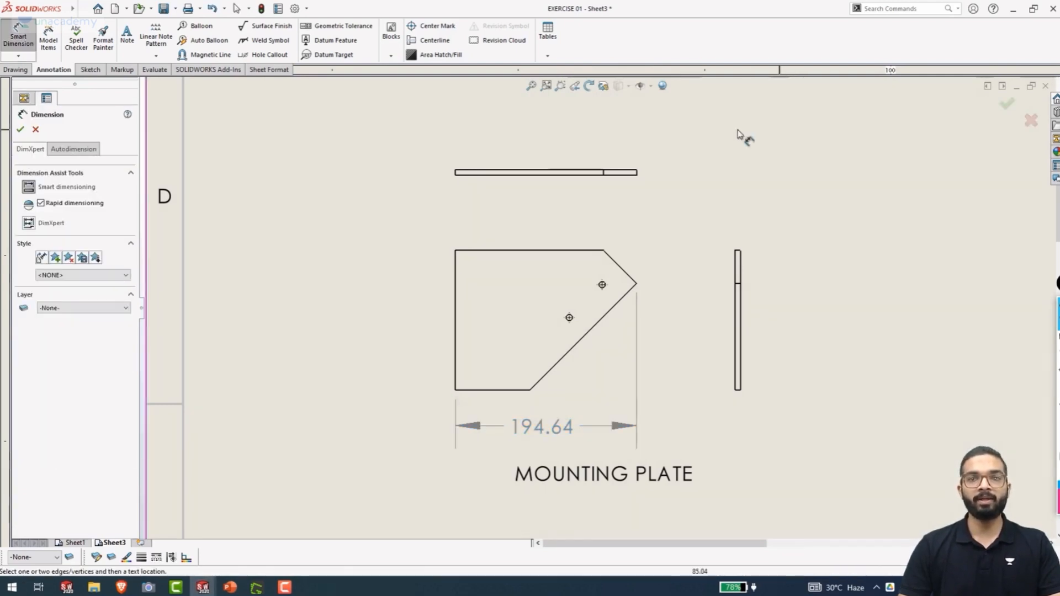
scroll(443, 177, "down", 2)
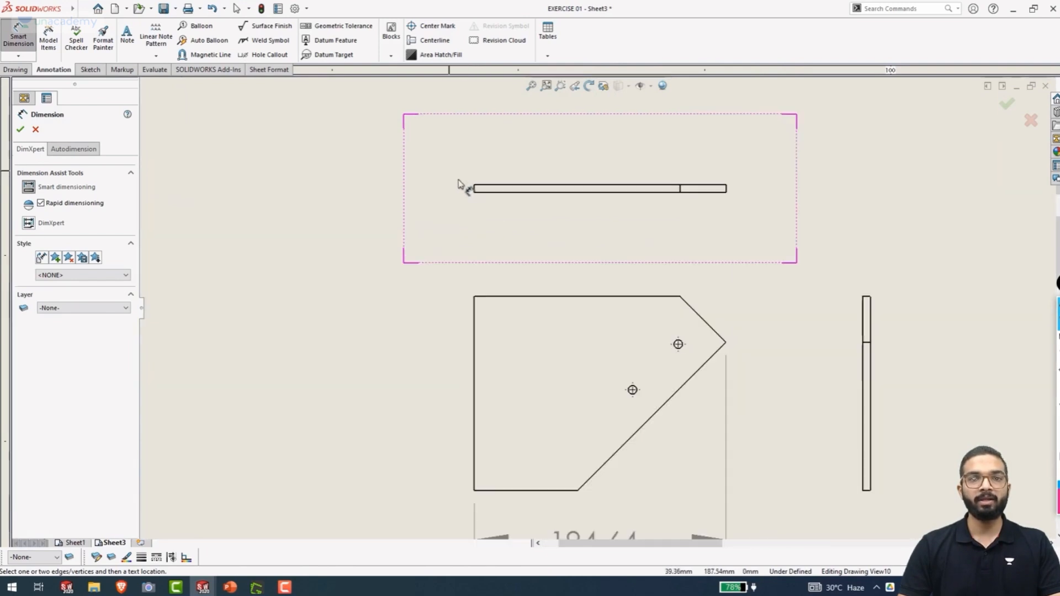
left_click(488, 189)
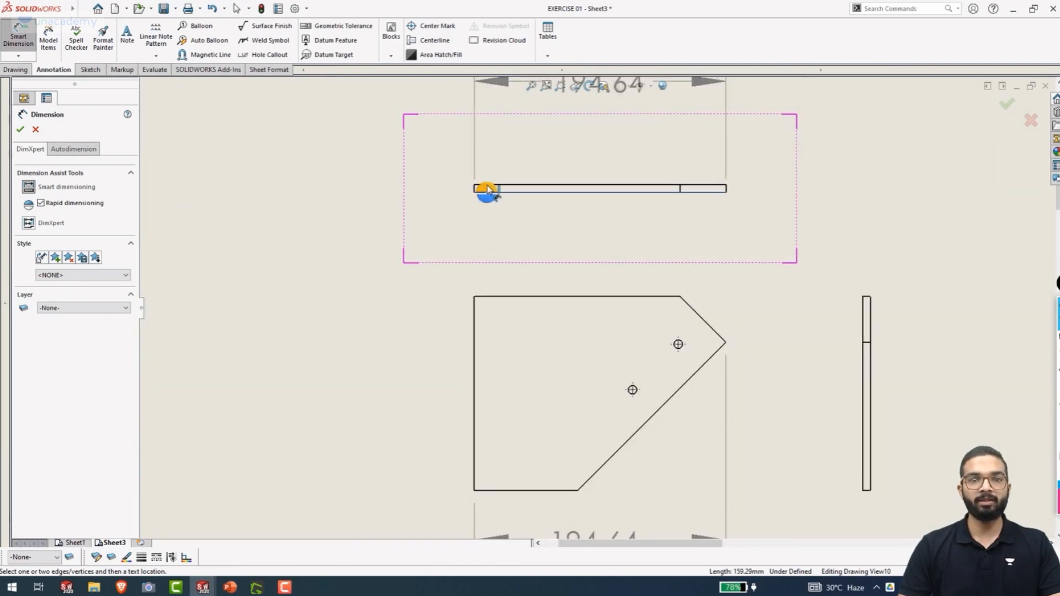
left_click(517, 185)
left_click(444, 144)
Dimension the plate's left vertical edge in the front view, placing the value to the left of the plate
scroll(607, 304, "up", 2)
left_click(517, 363)
left_click(450, 372)
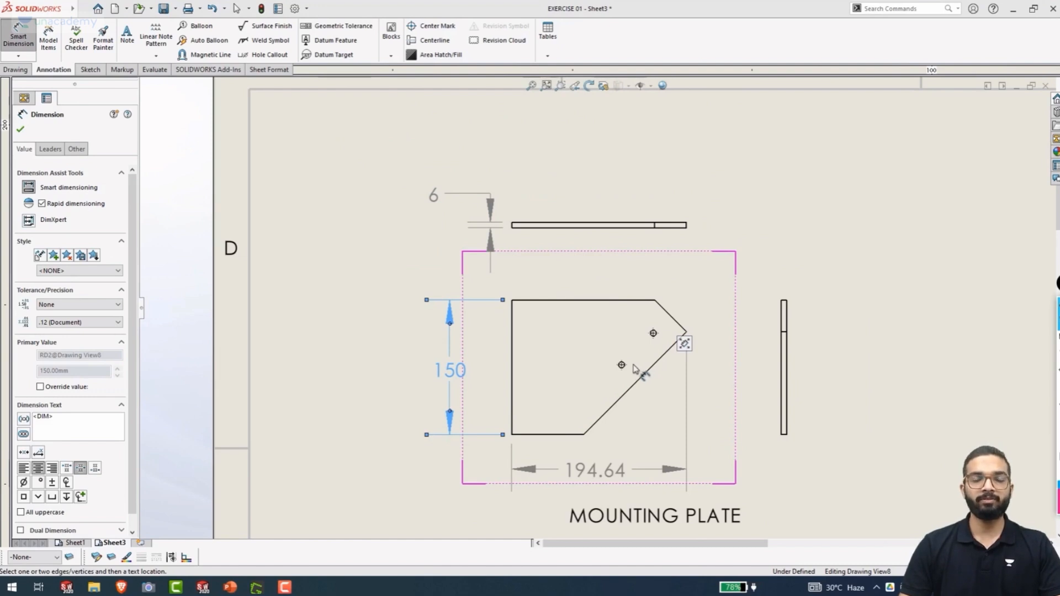
Dimension the lower hole's vertical distance from the plate's bottom edge, placing the value to the right of the plate
left_click(549, 435)
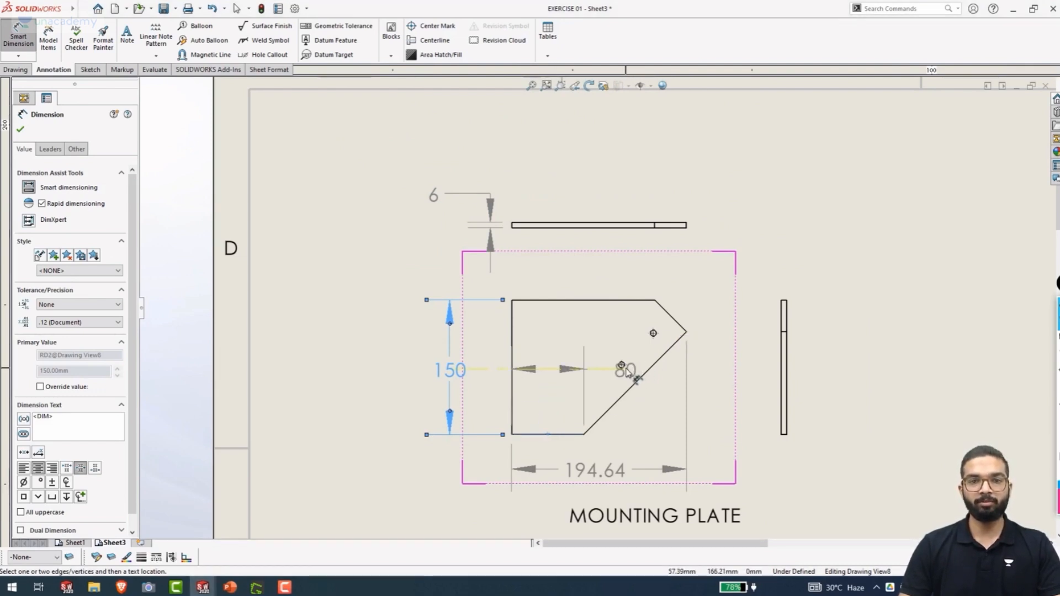
scroll(623, 368, "down", 5)
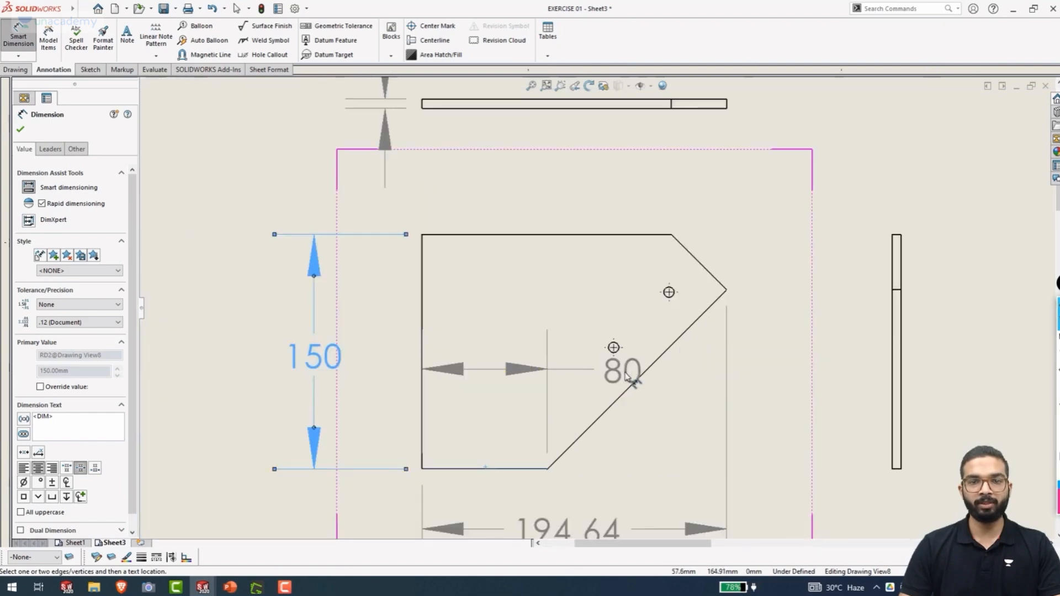
left_click(619, 324)
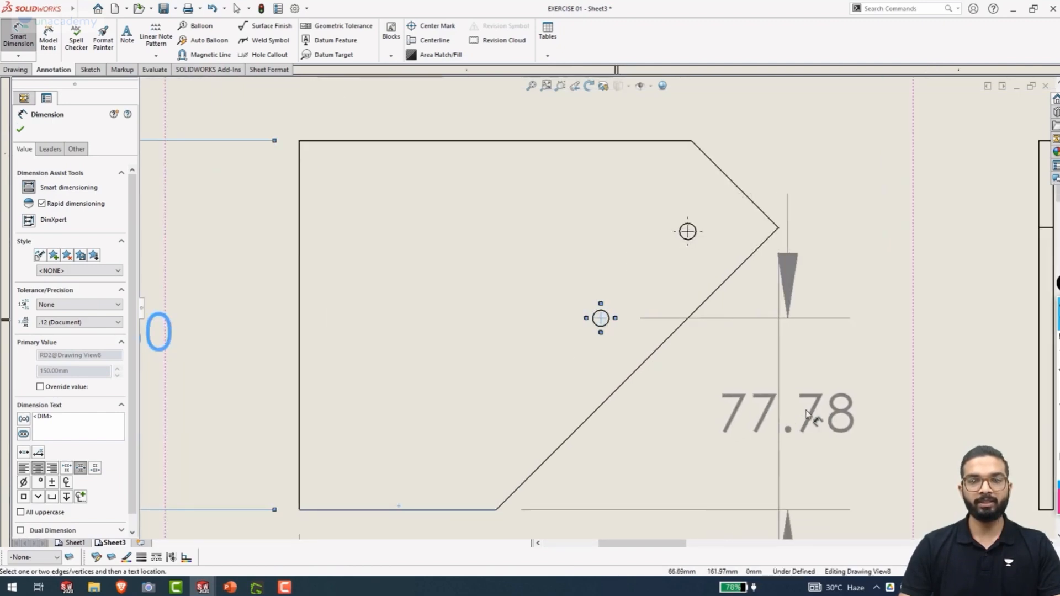
left_click(831, 428)
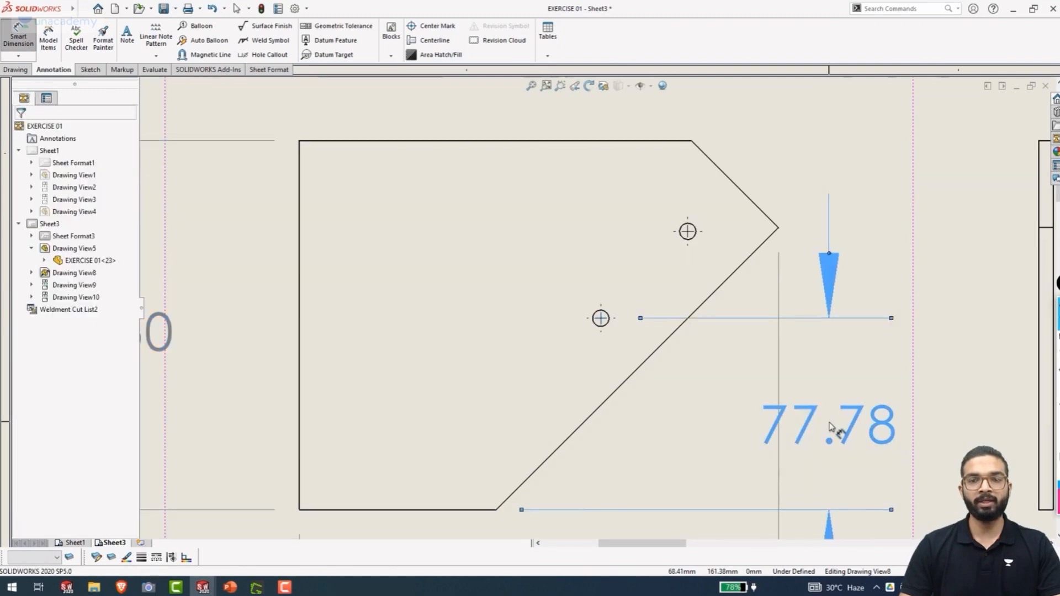
Dimension the vertical spacing between the two holes, placing the value between the front and side views
left_click(701, 235)
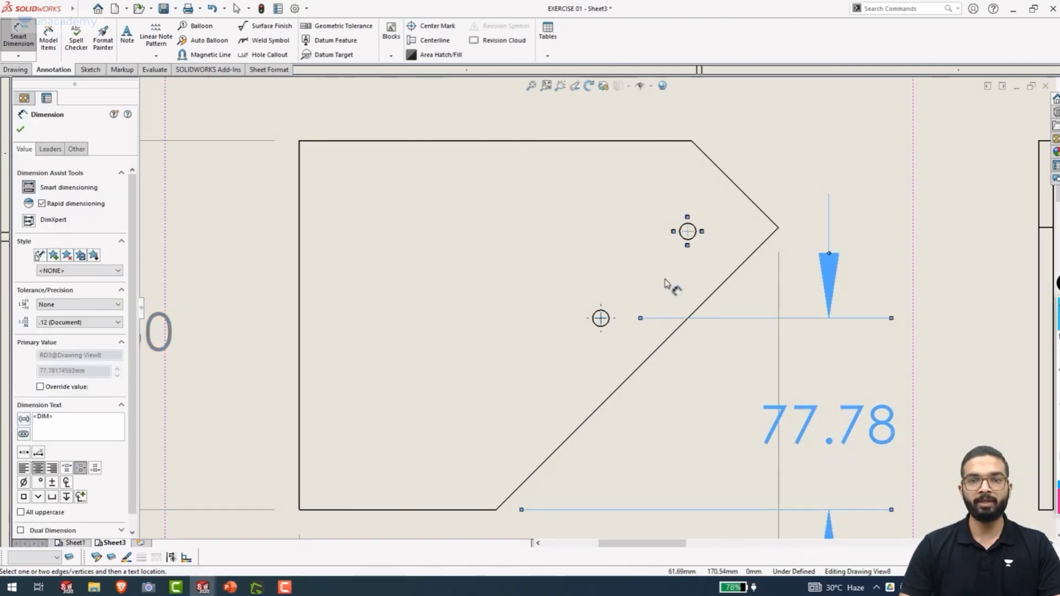
left_click(619, 319)
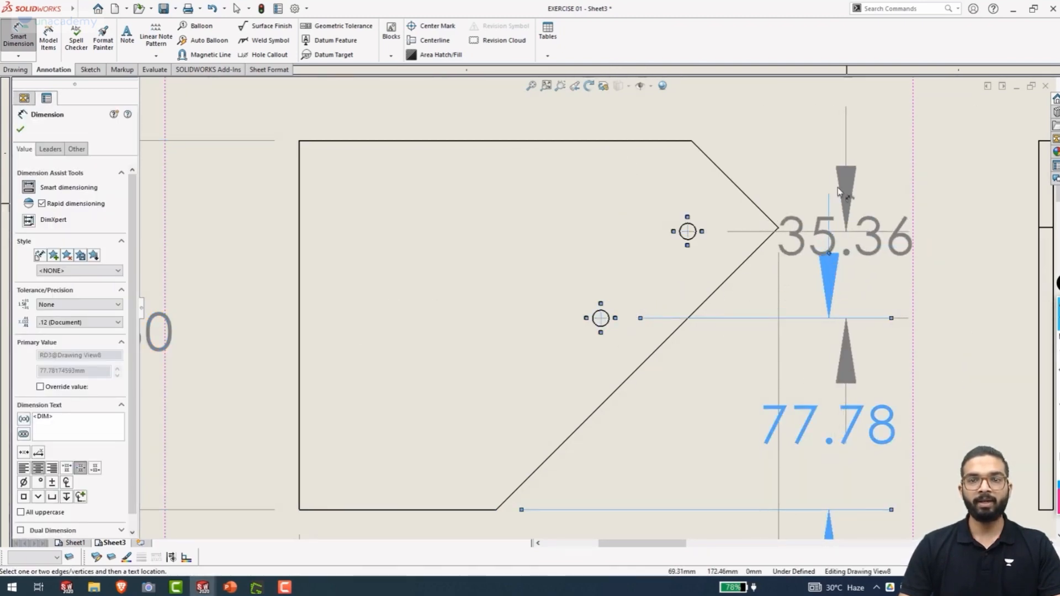
scroll(597, 309, "up", 3)
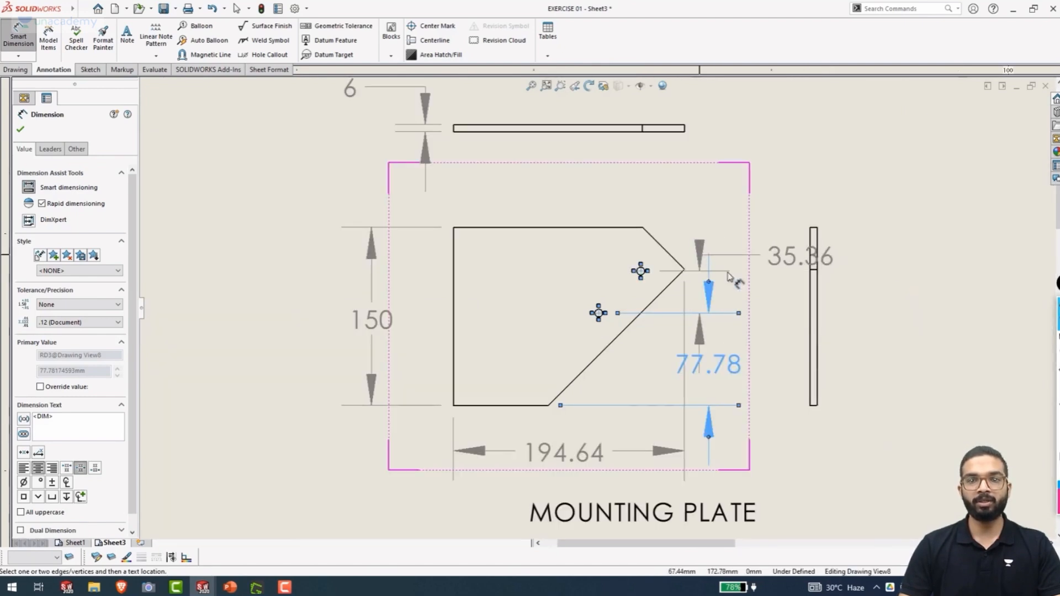
left_click(771, 298)
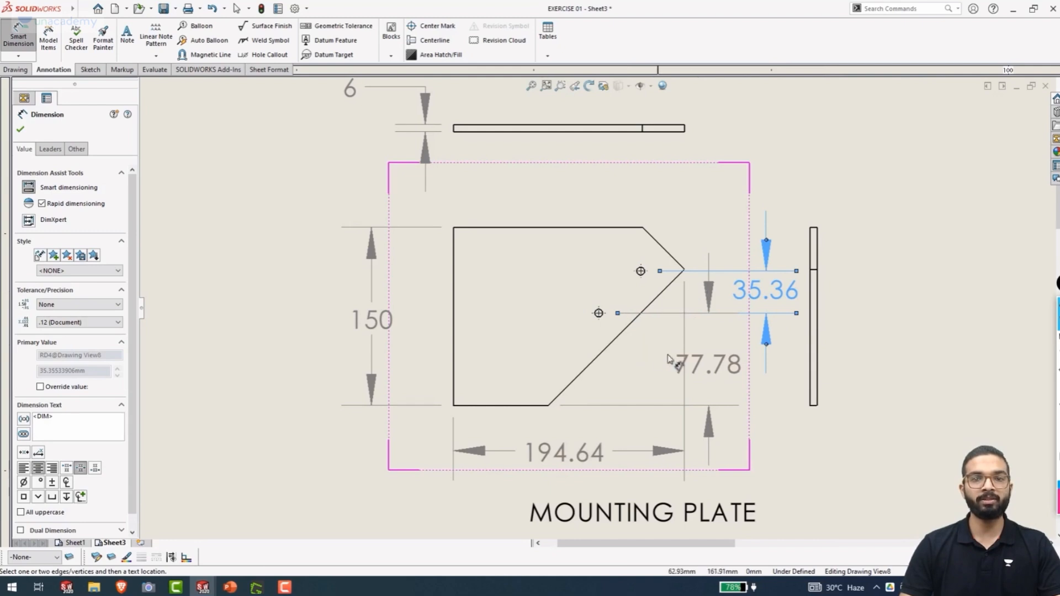
key("Escape")
key("Escape")
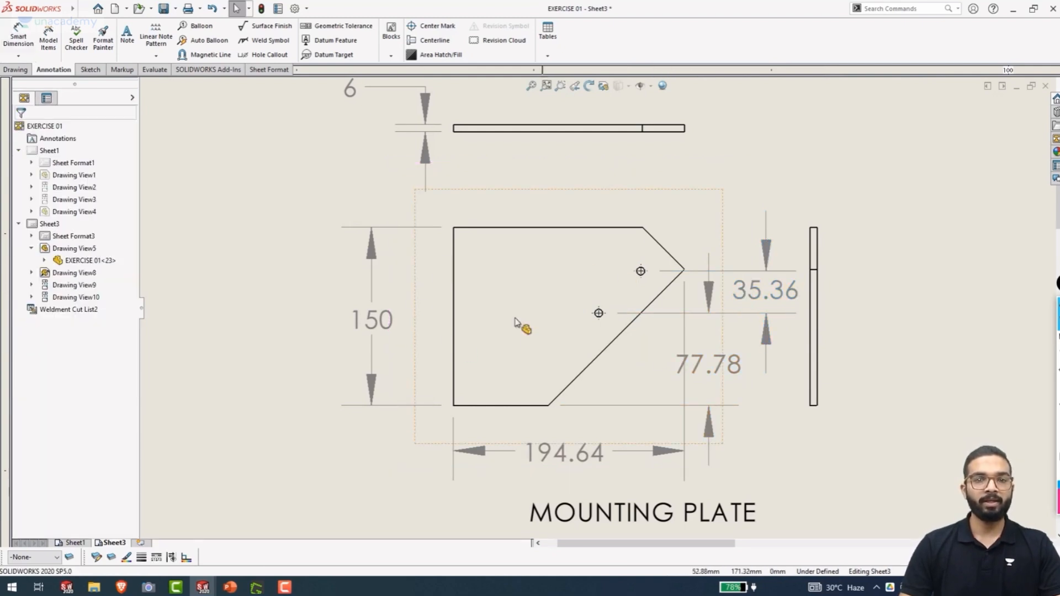
Dimension the lower hole from the plate's left vertical edge in the front view
right_click_drag(560, 218, 560, 182)
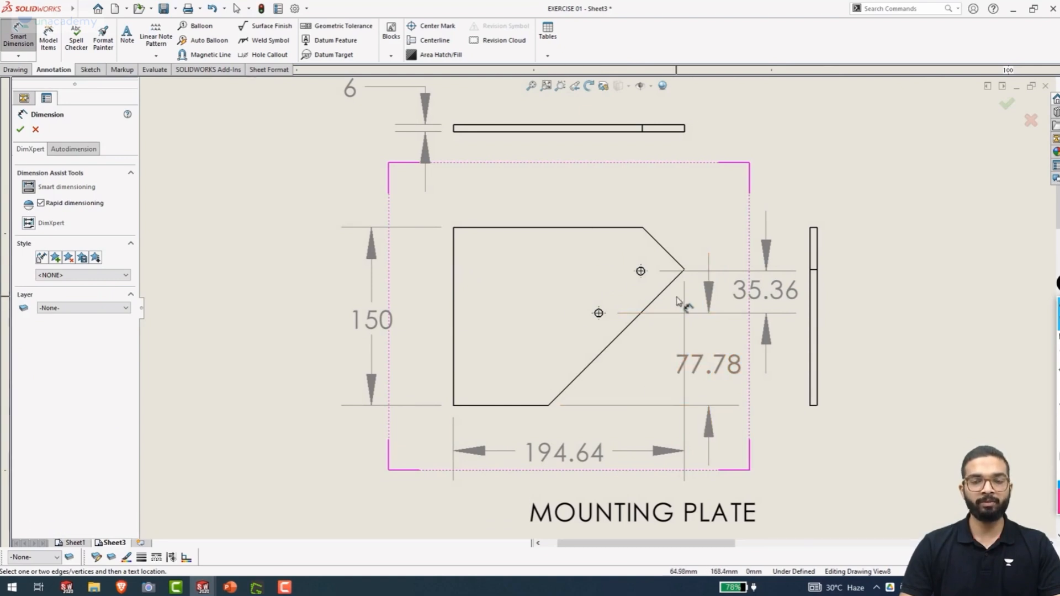
left_click(454, 300)
scroll(601, 317, "down", 3)
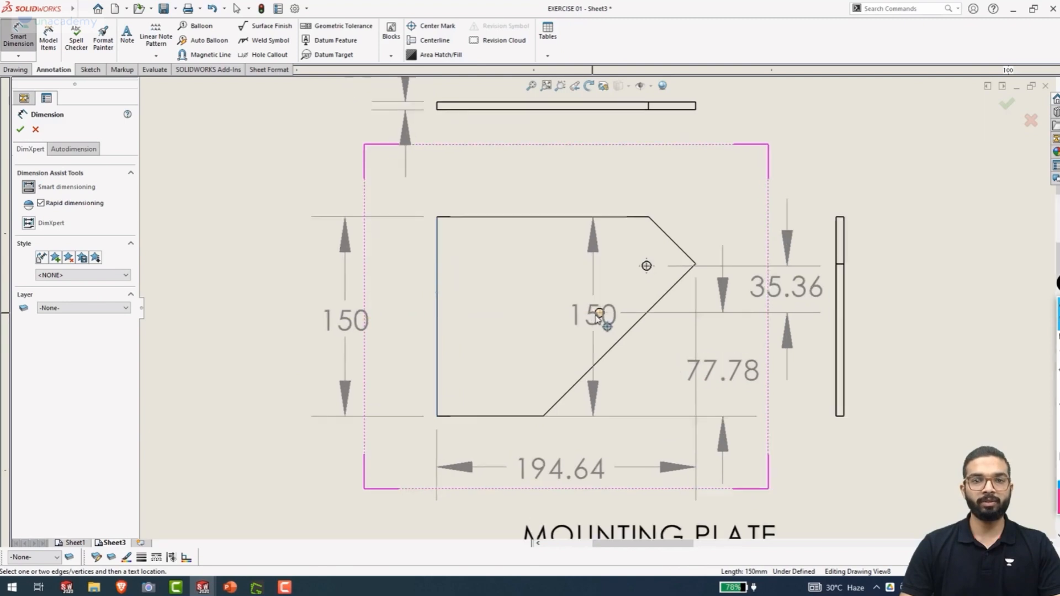
left_click(598, 312)
scroll(597, 309, "up", 5)
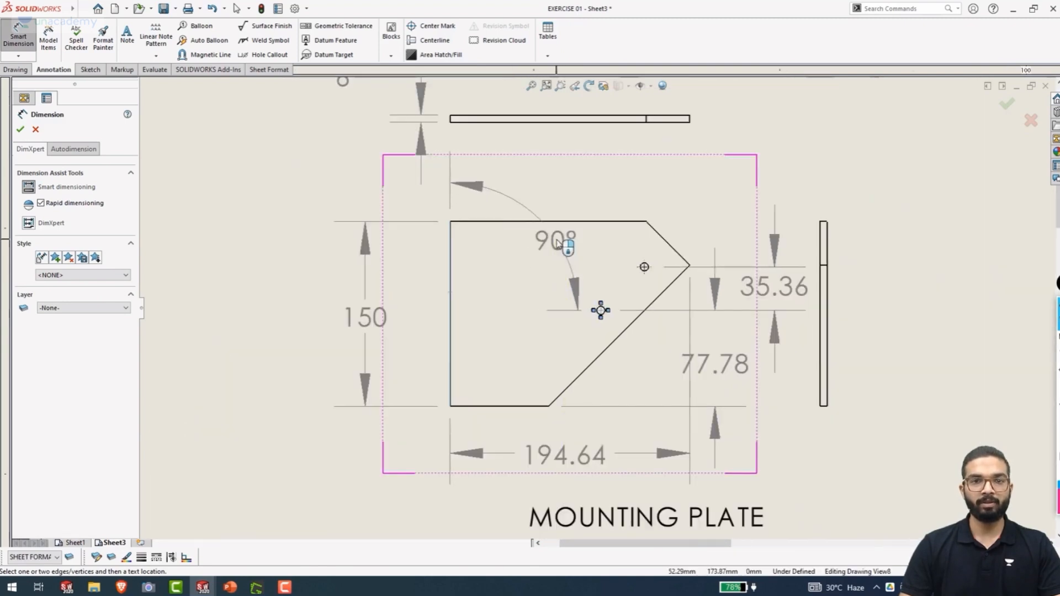
Dimension the horizontal distance from the plate's vertical left edge to the lower hole's centre, placing it above the front view
scroll(607, 313, "down", 6)
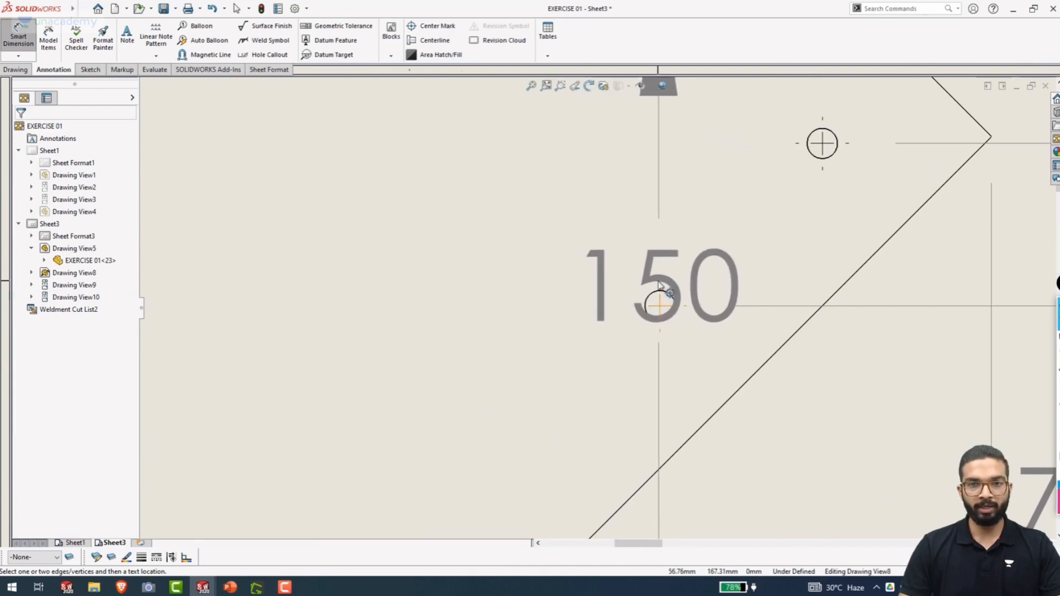
left_click(658, 288)
scroll(574, 284, "up", 5)
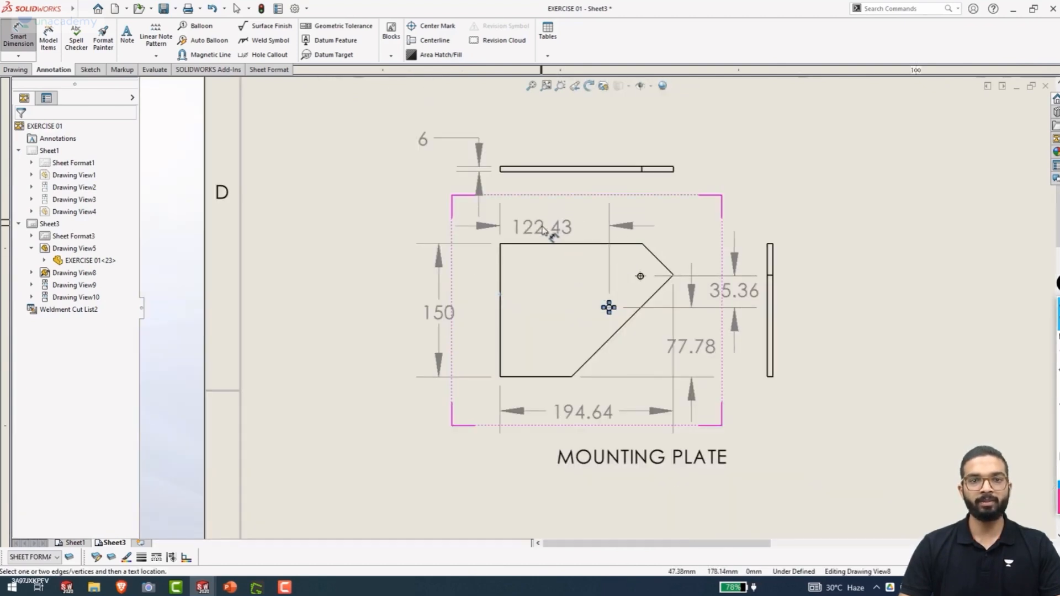
left_click(548, 227)
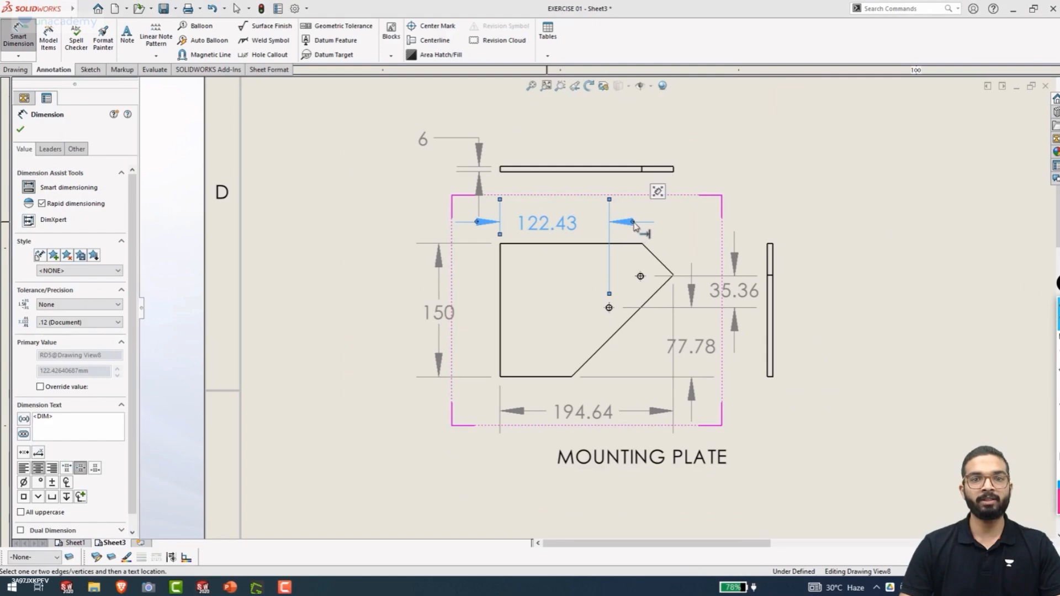
left_click_drag(556, 224, 557, 231)
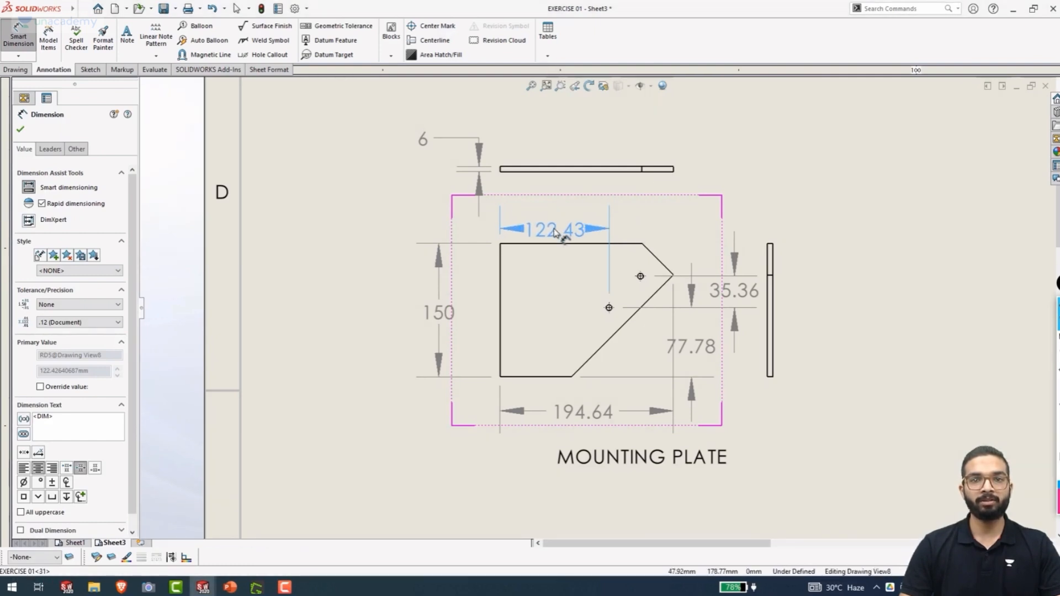
left_click(587, 229)
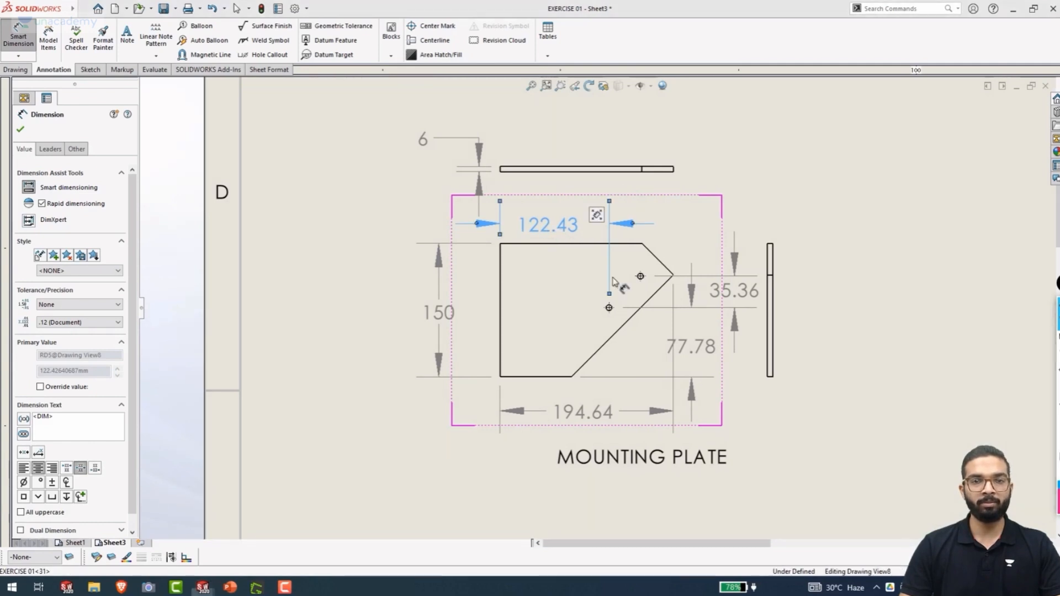
key("Escape")
key("Escape")
Dimension the horizontal spacing between the two hole centres, placing the text above and to the right of the plate
scroll(643, 312, "down", 3)
left_click(923, 148)
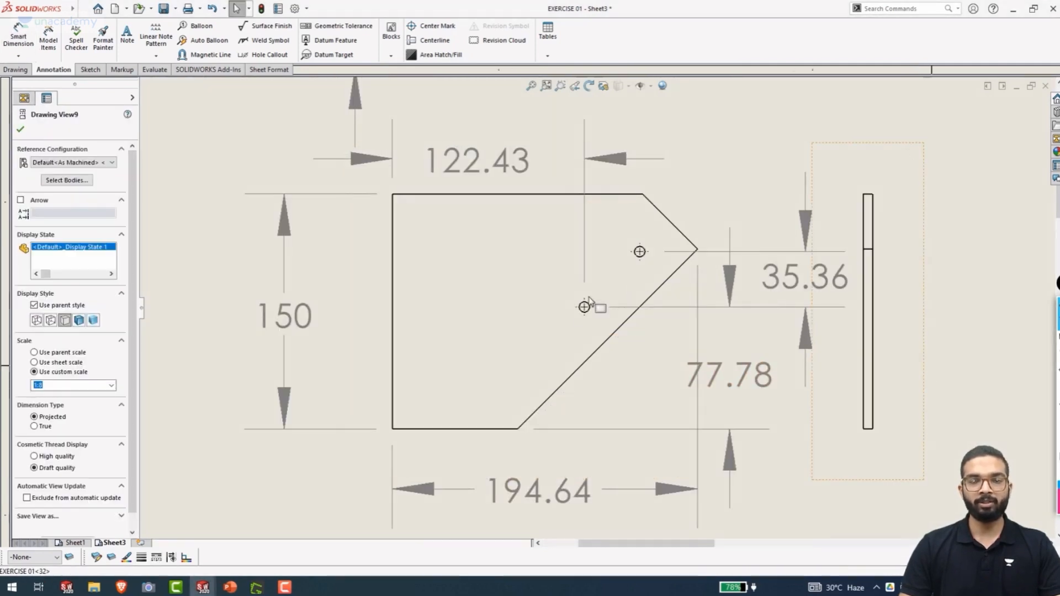
right_click_drag(586, 309, 585, 294)
left_click(585, 301)
left_click(640, 251)
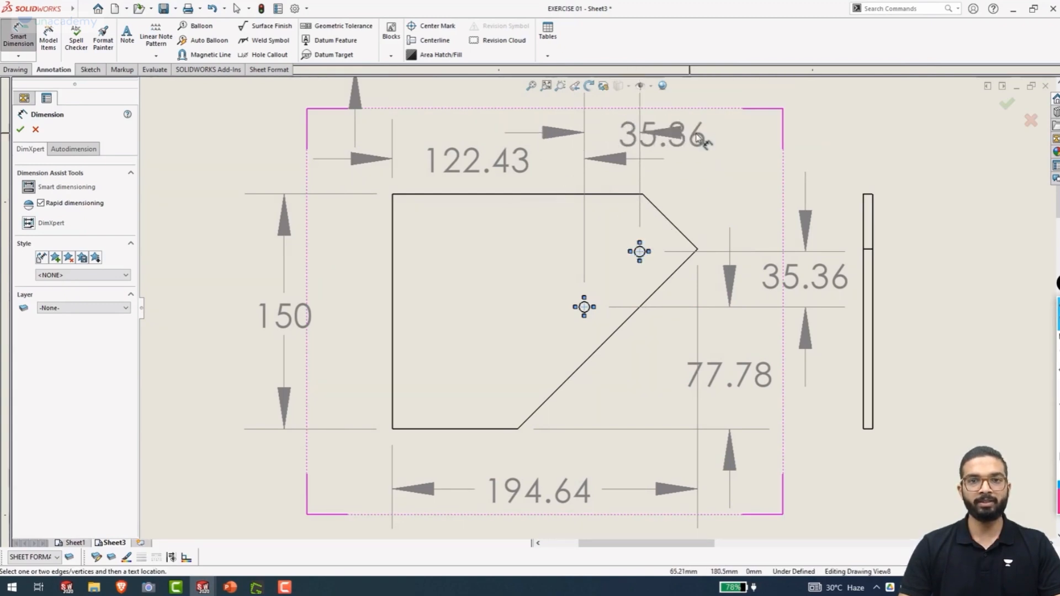
left_click(817, 136)
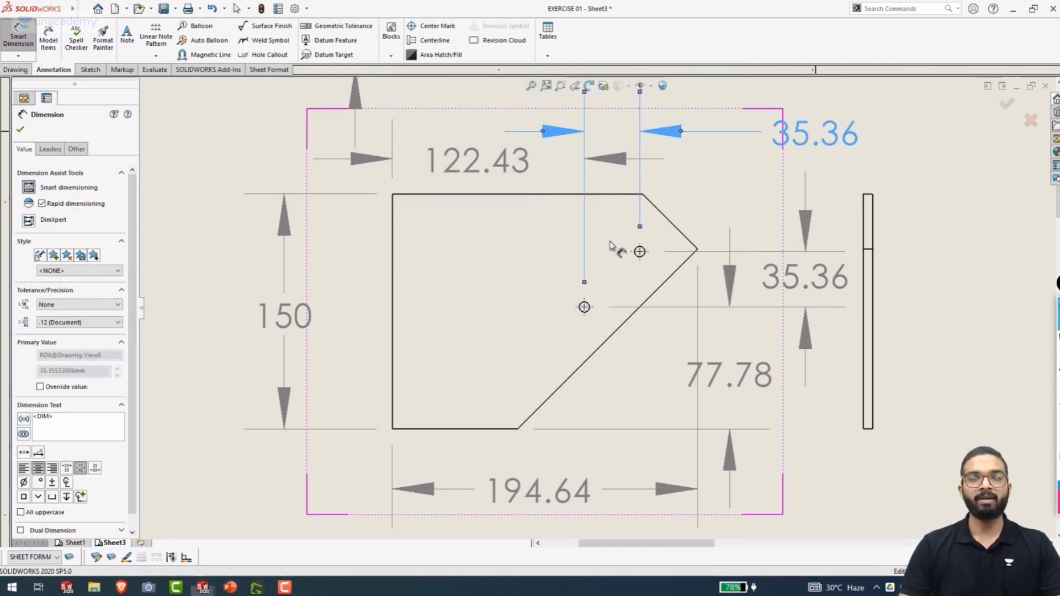
key("Escape")
Move the top view further above the mounting plate's front view and the side view further to its right
scroll(610, 245, "up", 5)
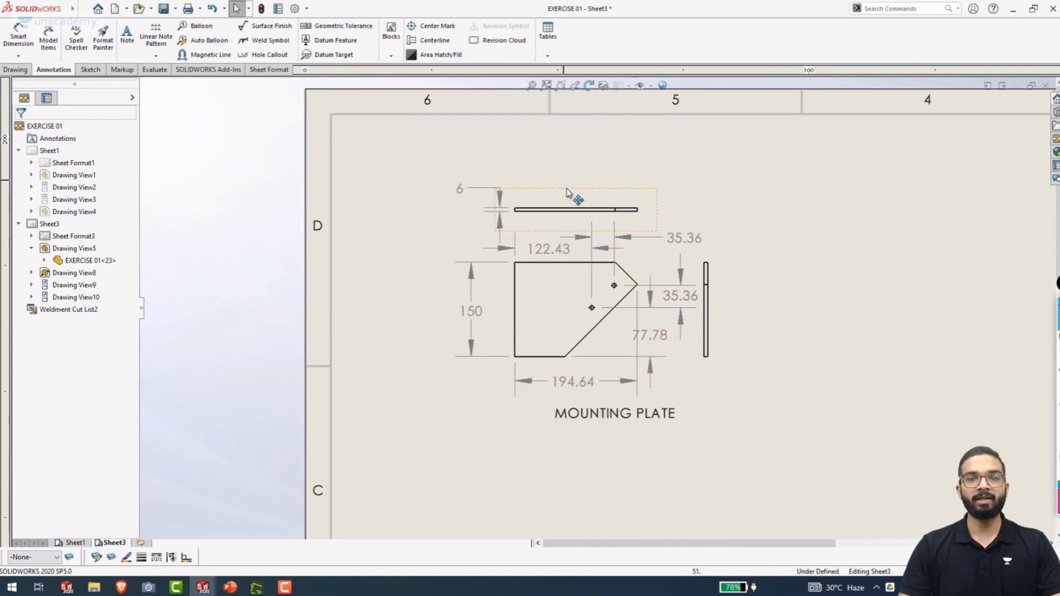
left_click_drag(570, 199, 575, 174)
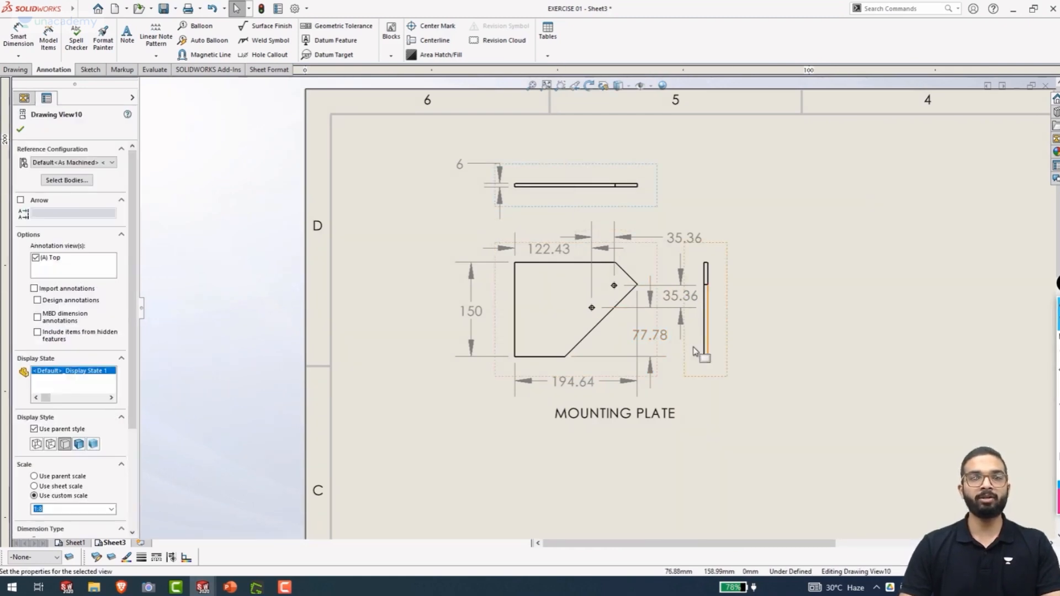
left_click_drag(722, 376, 762, 385)
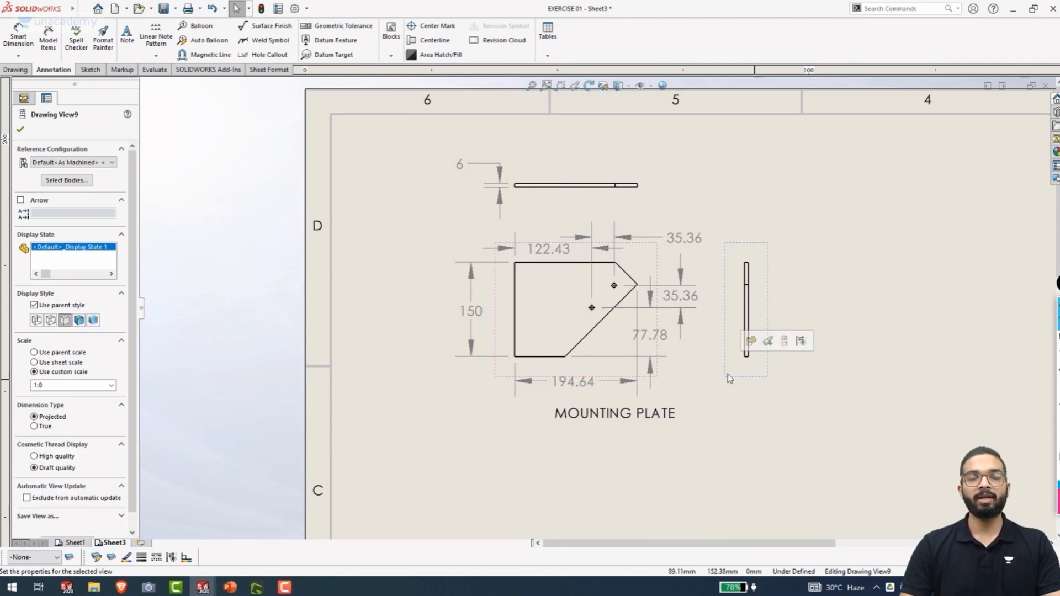
left_click(813, 232)
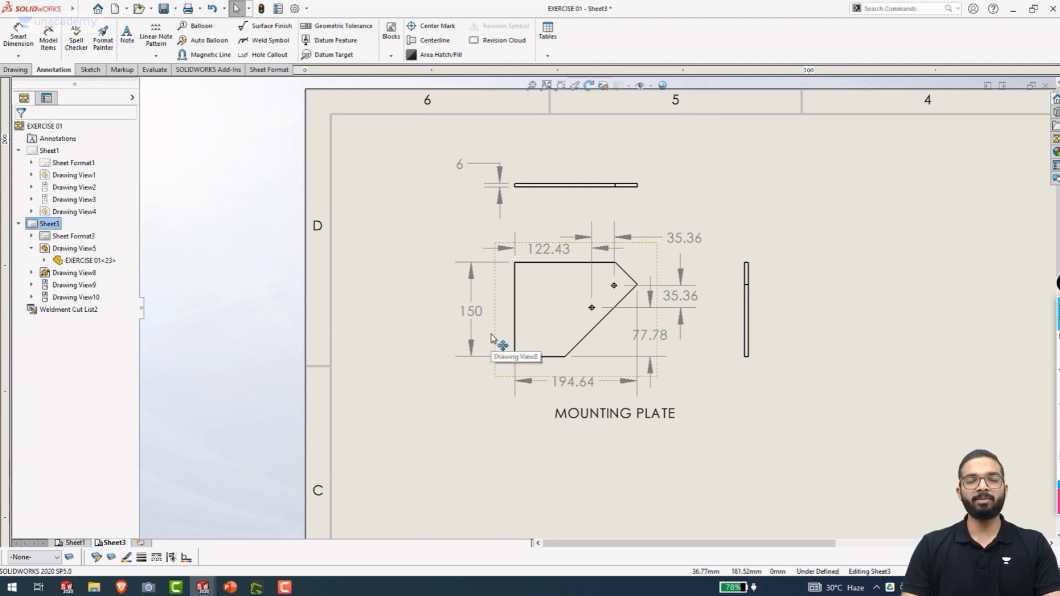
left_click(552, 250)
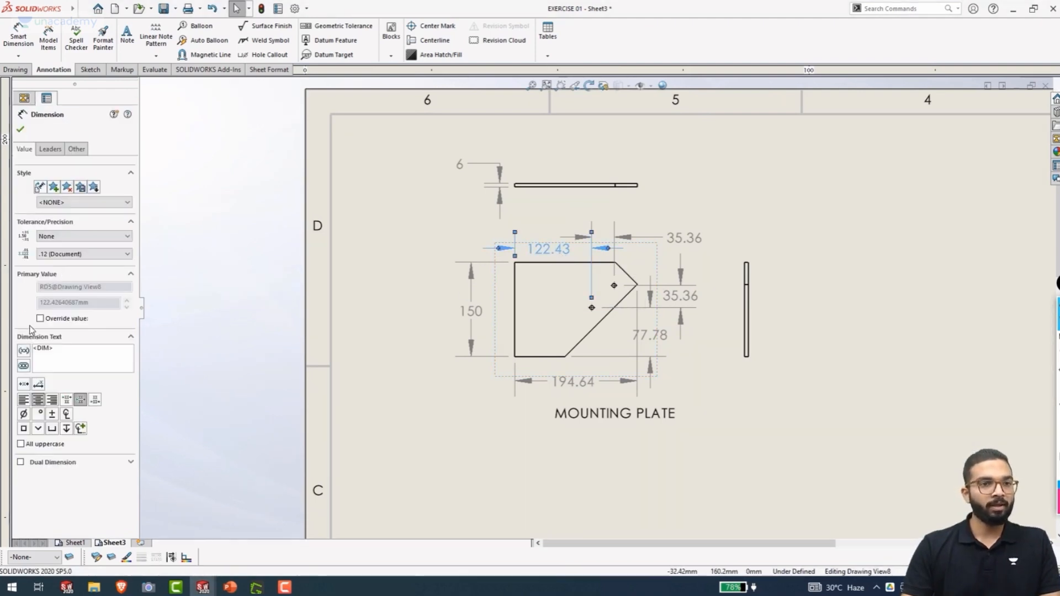
left_click(127, 254)
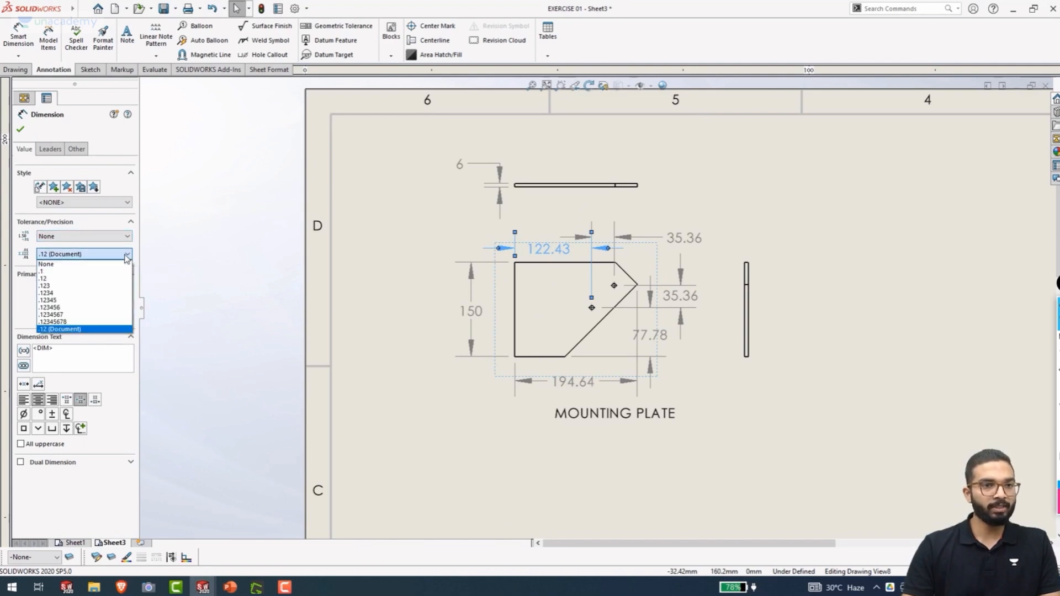
left_click(50, 279)
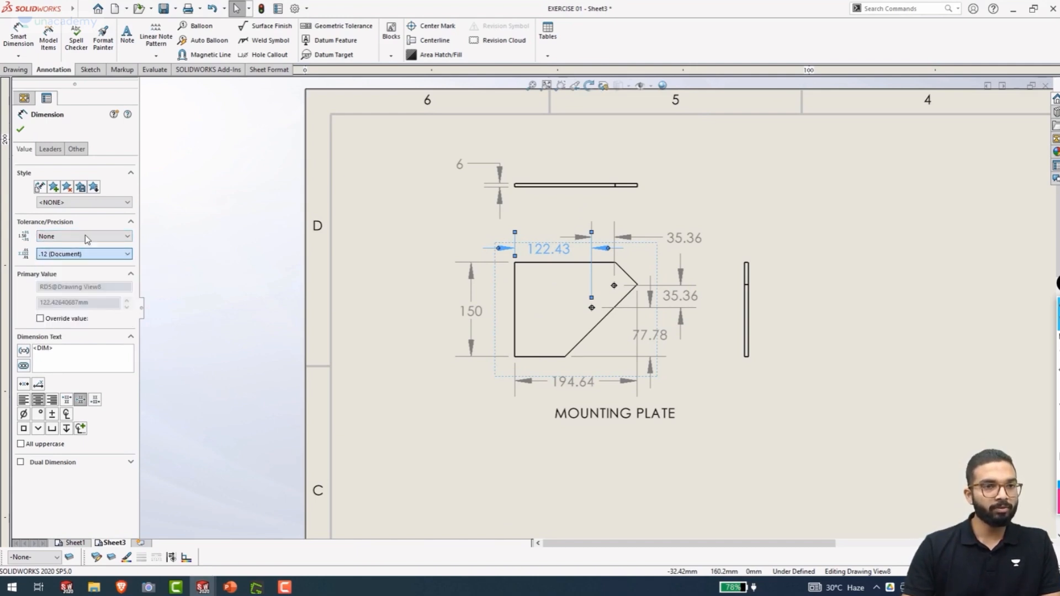
left_click(80, 236)
left_click(78, 248)
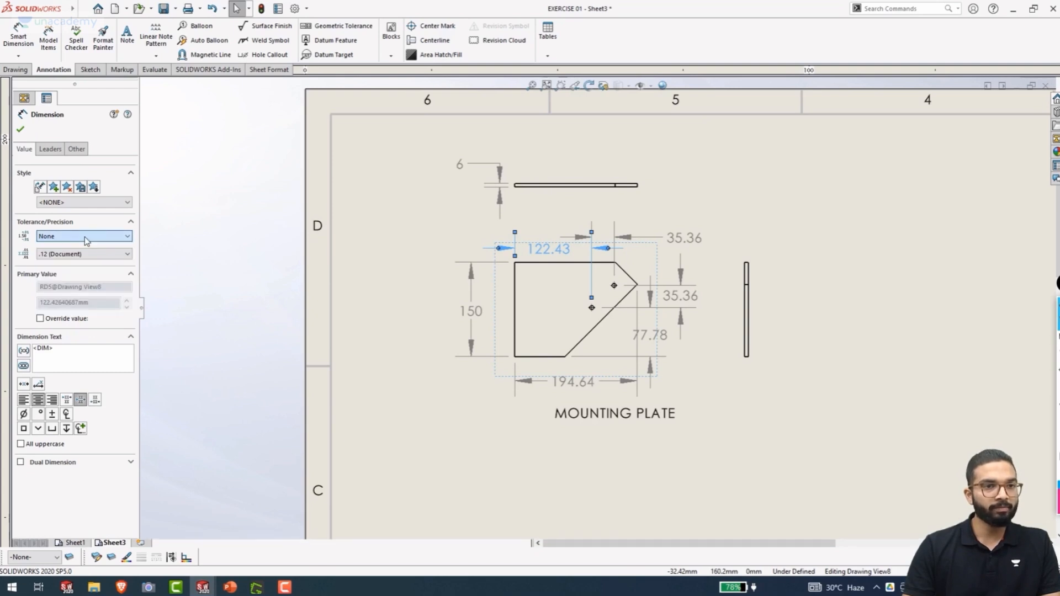
key("Escape")
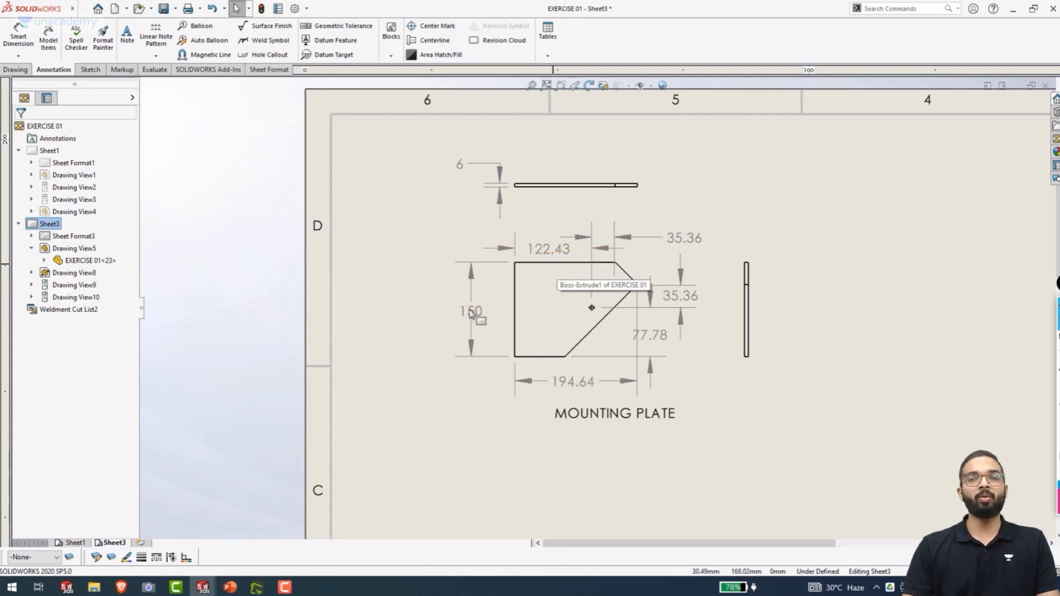
Set the unit precision of the lower hole's horizontal location dimension to .1, finally changing it to None
left_click(545, 251)
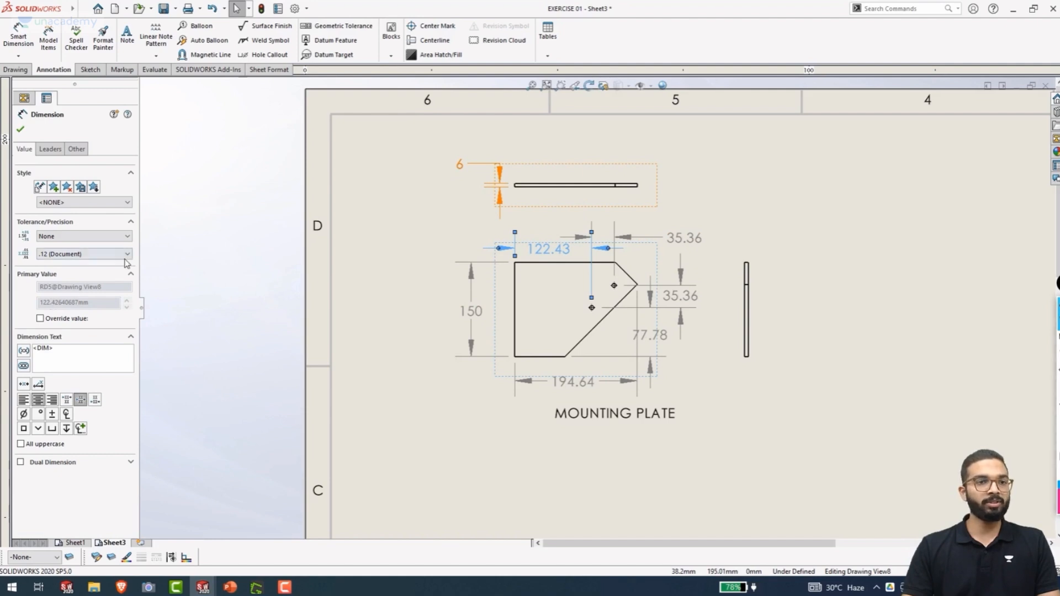
left_click(128, 255)
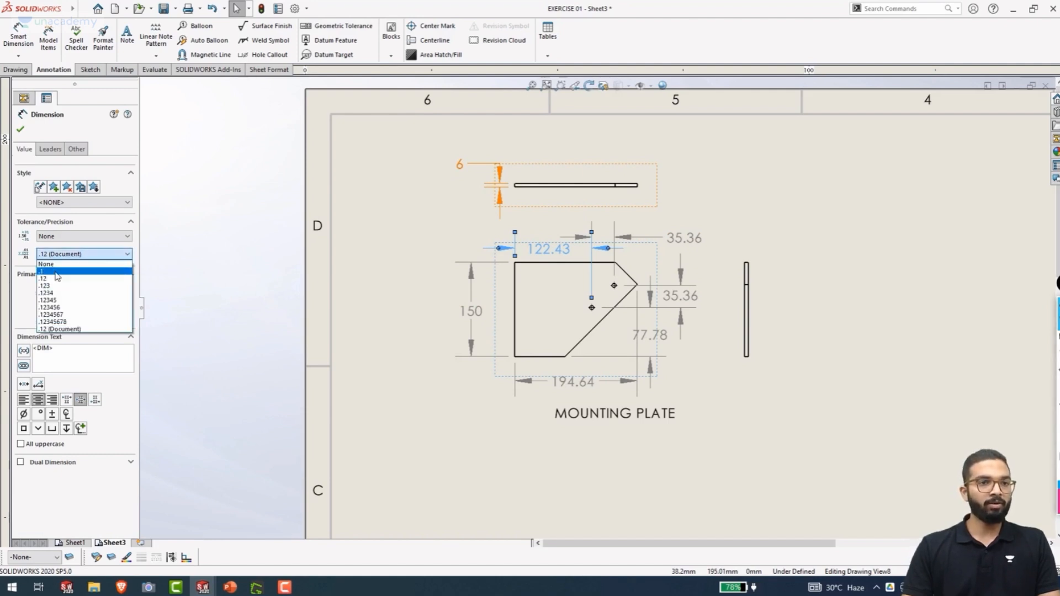
left_click(58, 272)
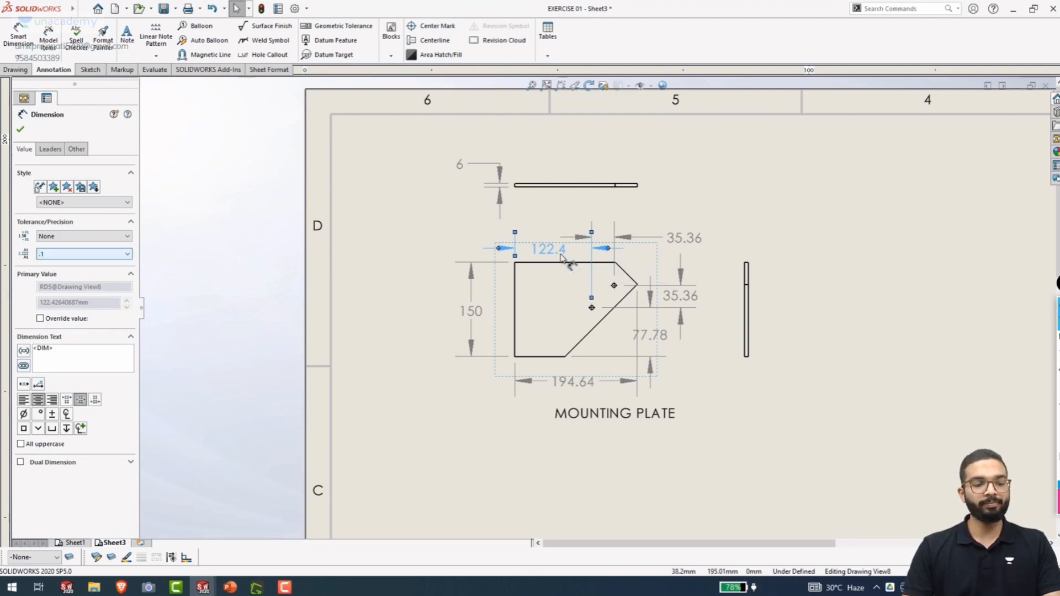
left_click(133, 253)
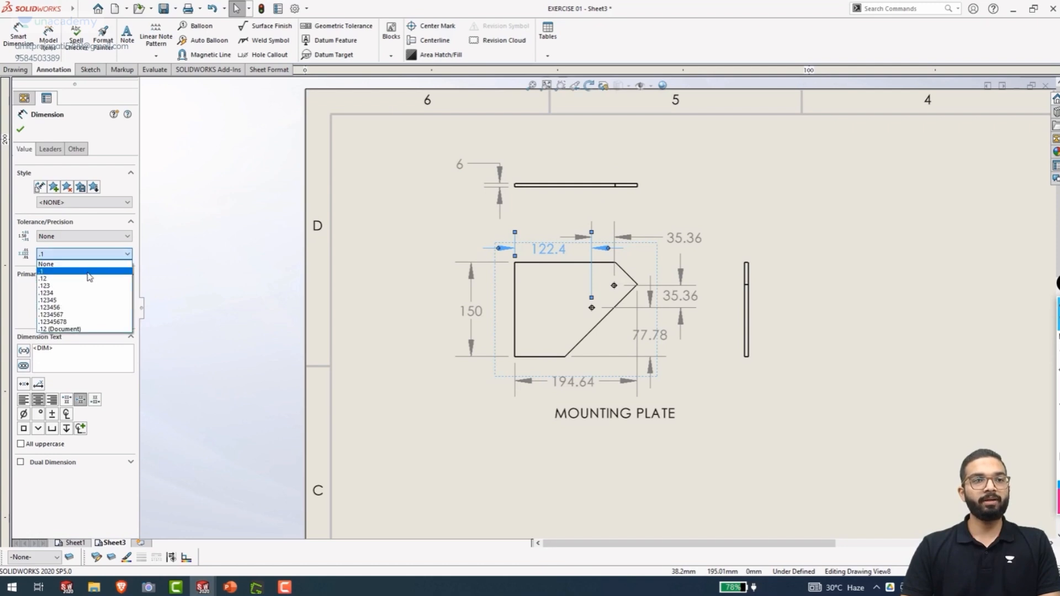
left_click(55, 263)
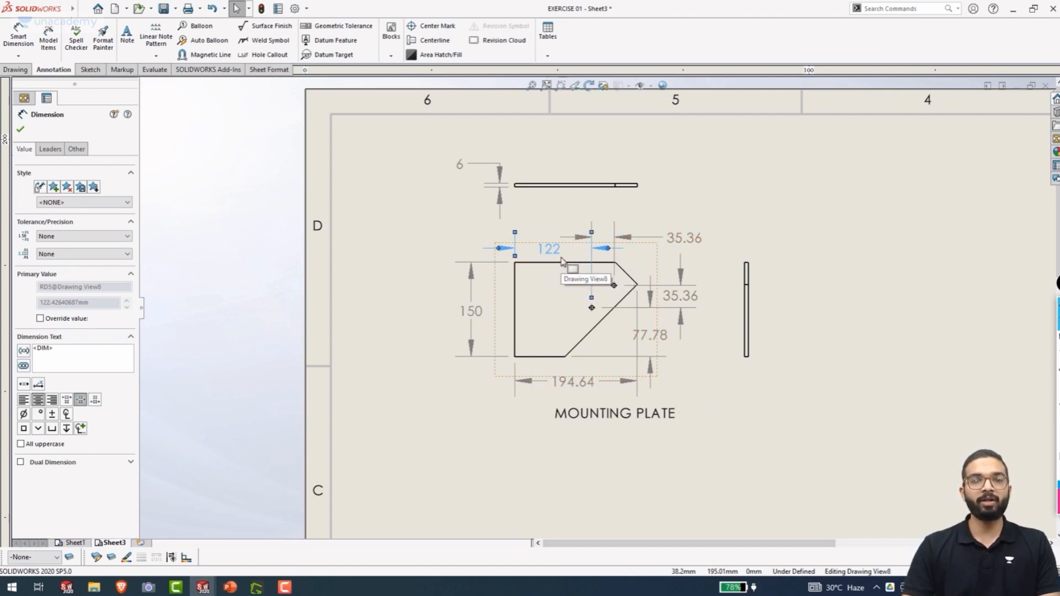
Set the unit precision of the lower hole's vertical location dimension to None
left_click(651, 335)
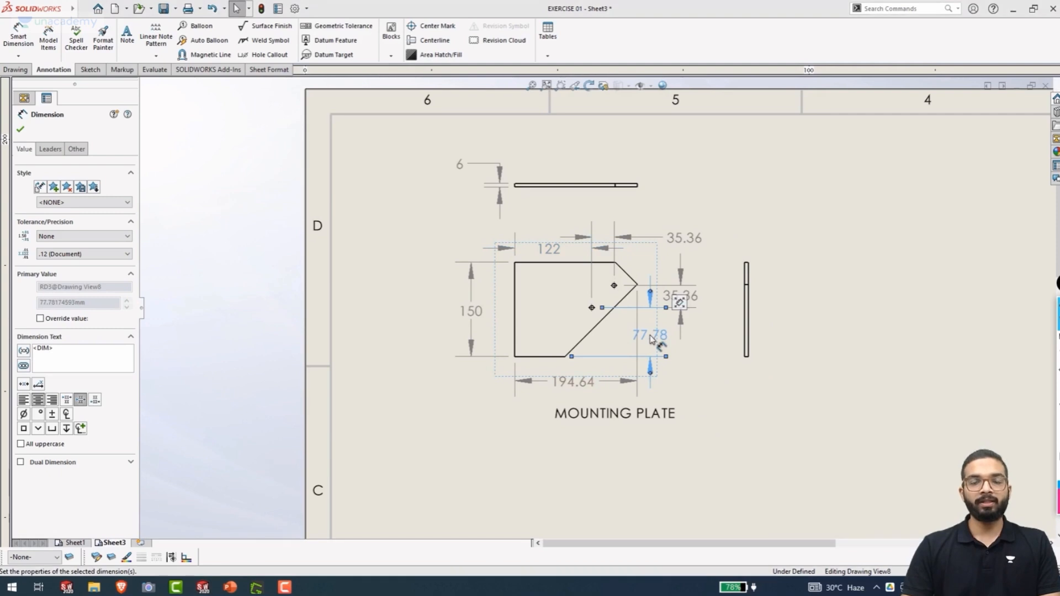
left_click(124, 255)
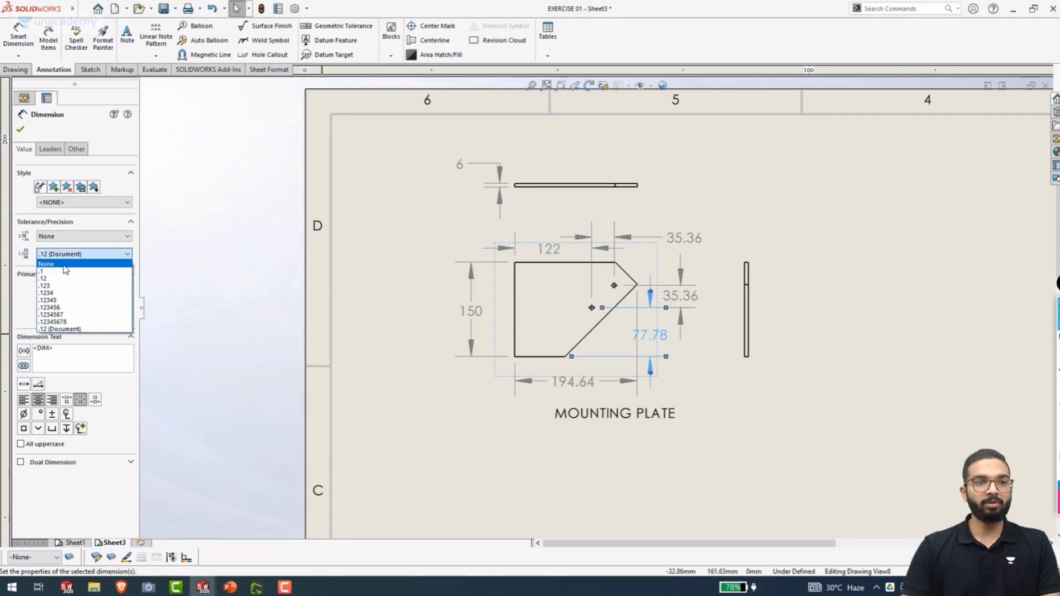
left_click(65, 265)
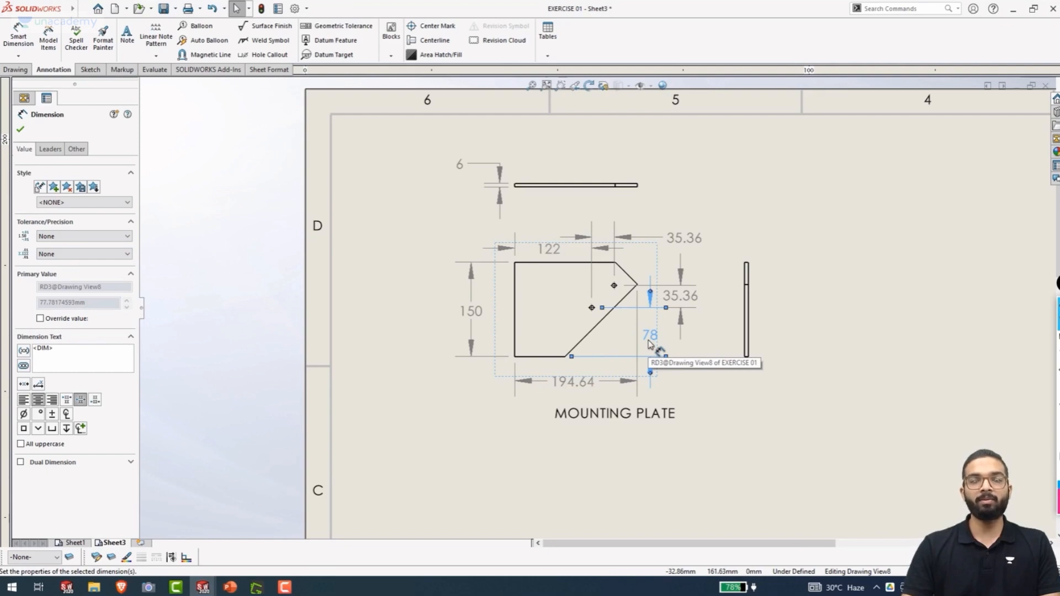
Set the unit precision of both the horizontal and vertical hole-spacing dimensions to None
left_click(688, 249)
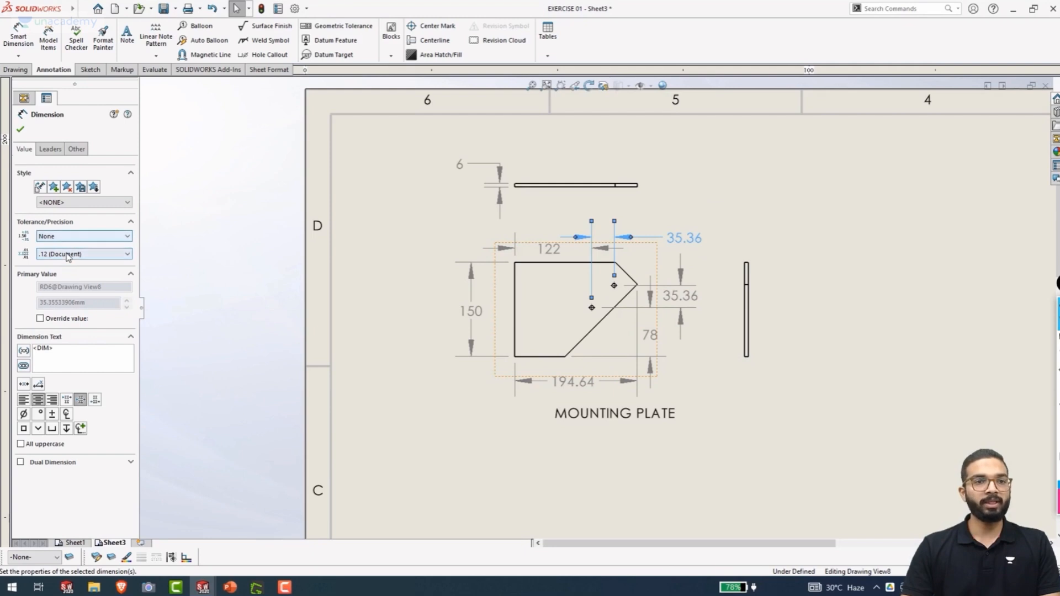
left_click(67, 254)
left_click(66, 264)
left_click(685, 292)
left_click(83, 254)
left_click(73, 272)
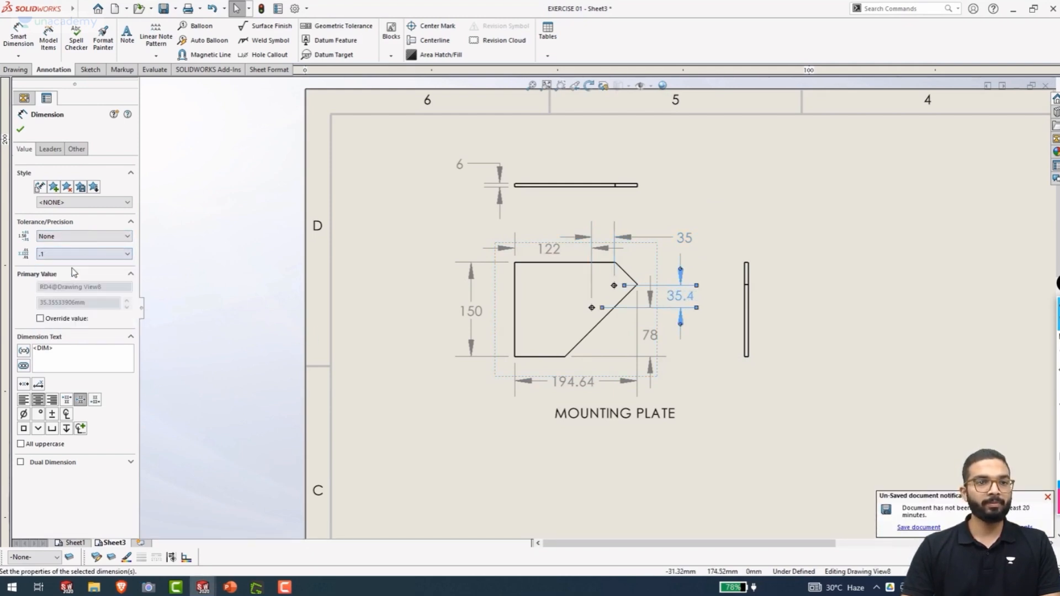
left_click(77, 254)
left_click(66, 265)
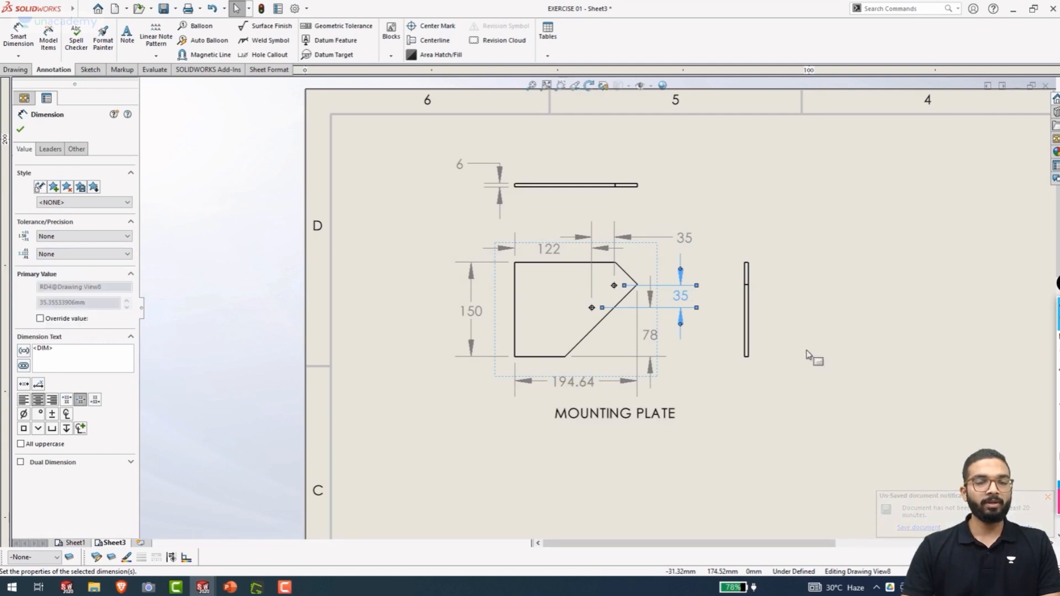
Set the unit precision of the overall width dimension below the plate to None
left_click(569, 382)
left_click(105, 254)
left_click(74, 265)
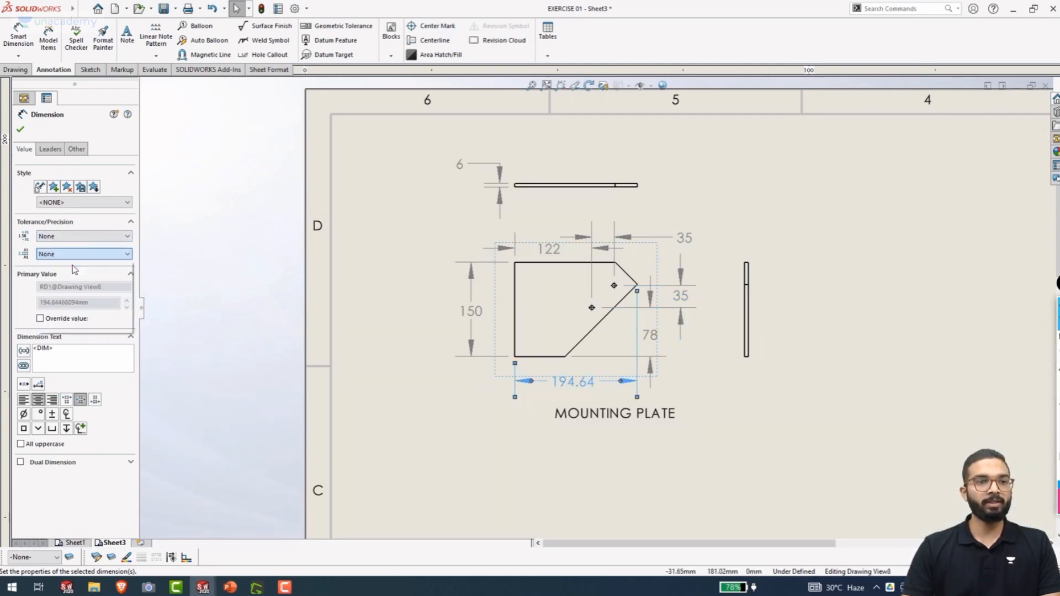
left_click(866, 383)
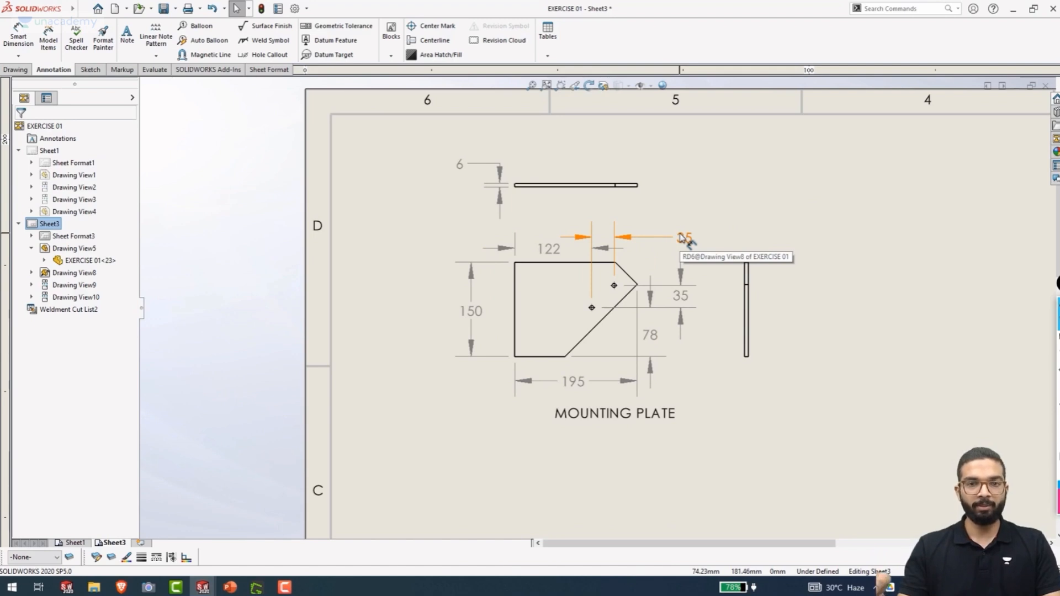
Dimension the angle between the plate's bottom edge and the long sloped edge, placing the text inside the plate
right_click_drag(559, 379, 582, 345)
left_click(571, 351)
left_click(552, 356)
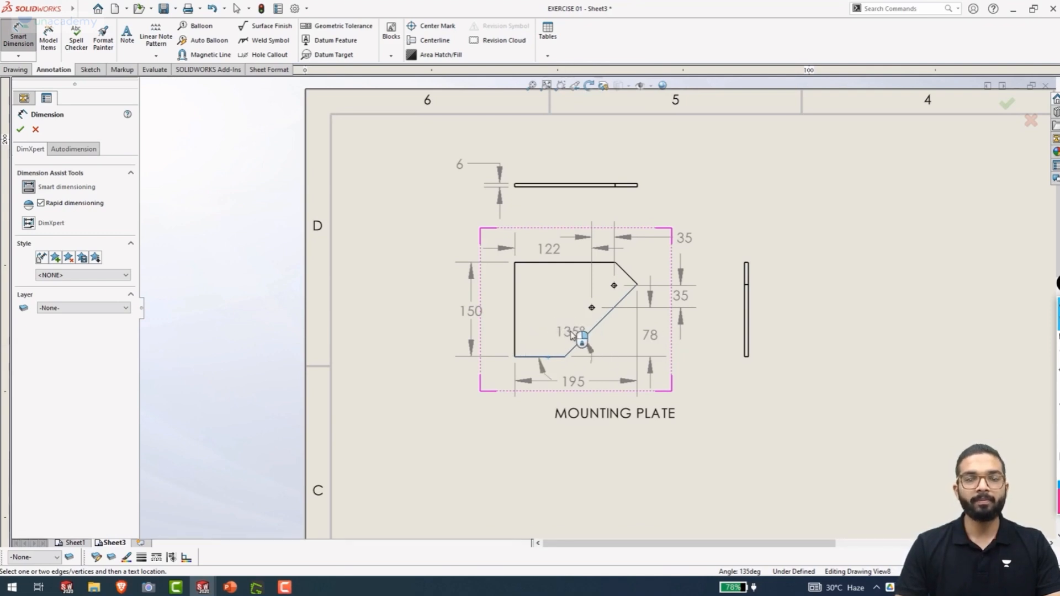
left_click(558, 341)
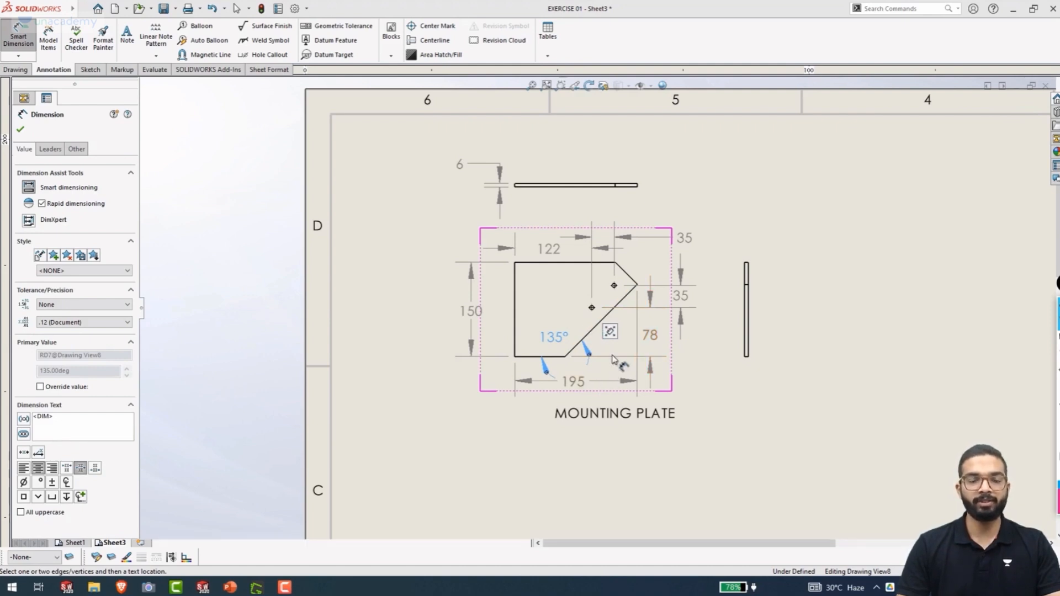
key("Escape")
scroll(635, 257, "down", 3)
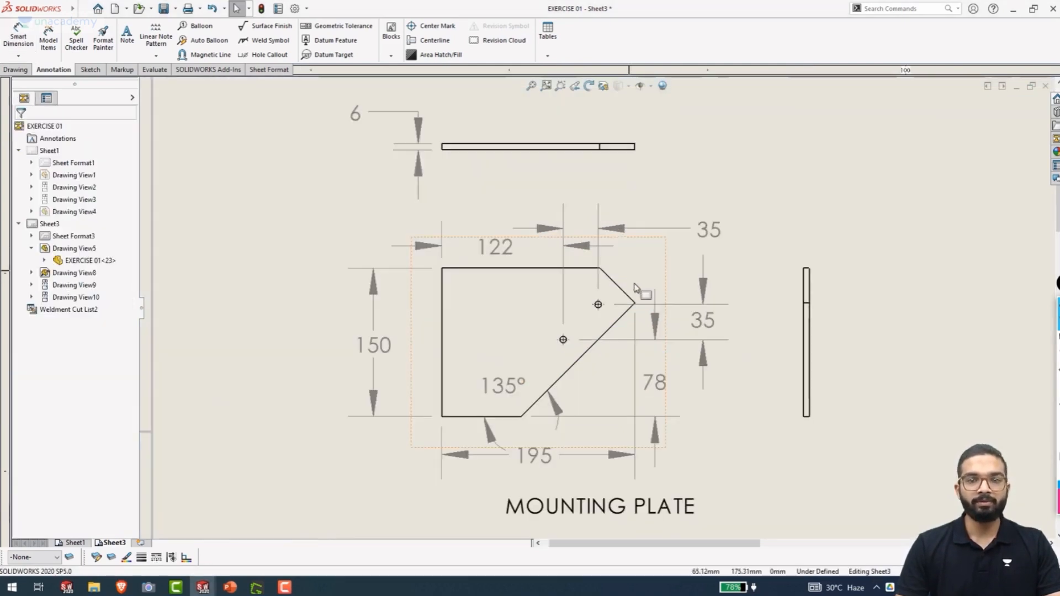
scroll(635, 287, "down", 2)
left_click(549, 266)
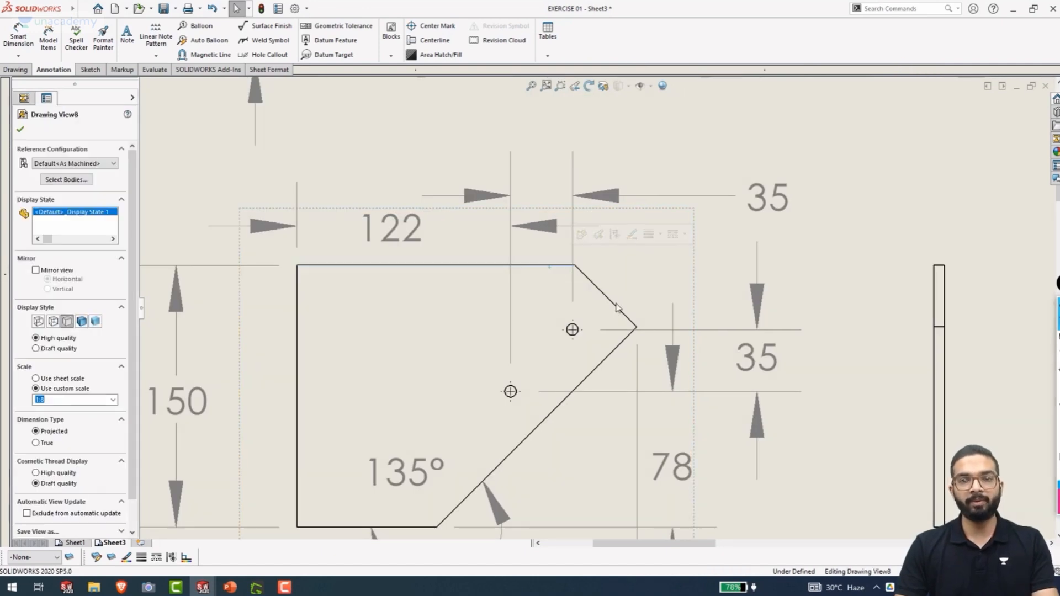
left_click(887, 326)
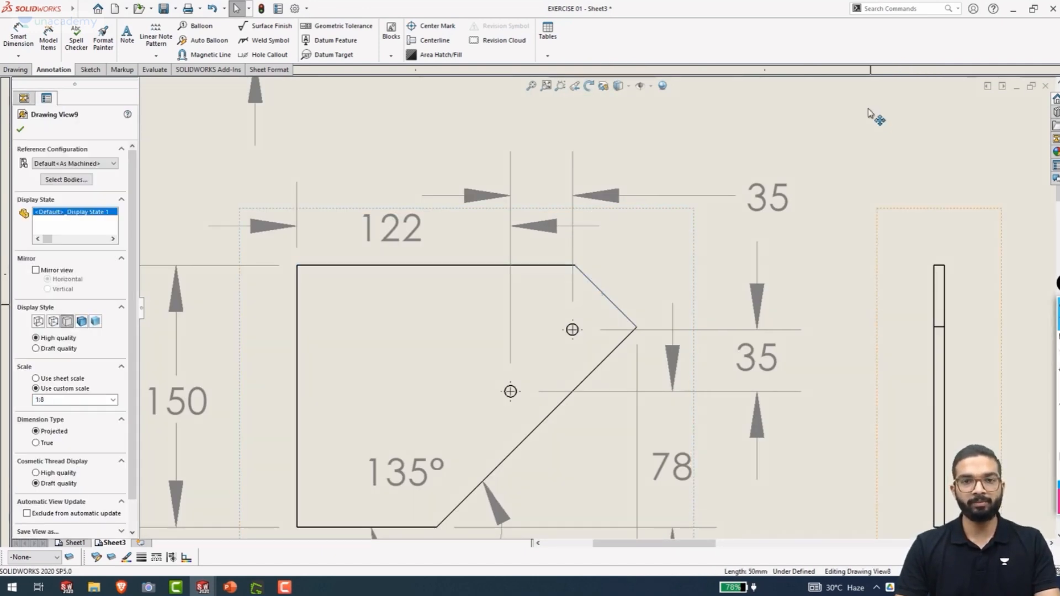
Sketch a horizontal centerline about 79 mm long, extending outward from the plate's top edge where it meets the short sloped edge
right_click_drag(707, 276, 705, 241)
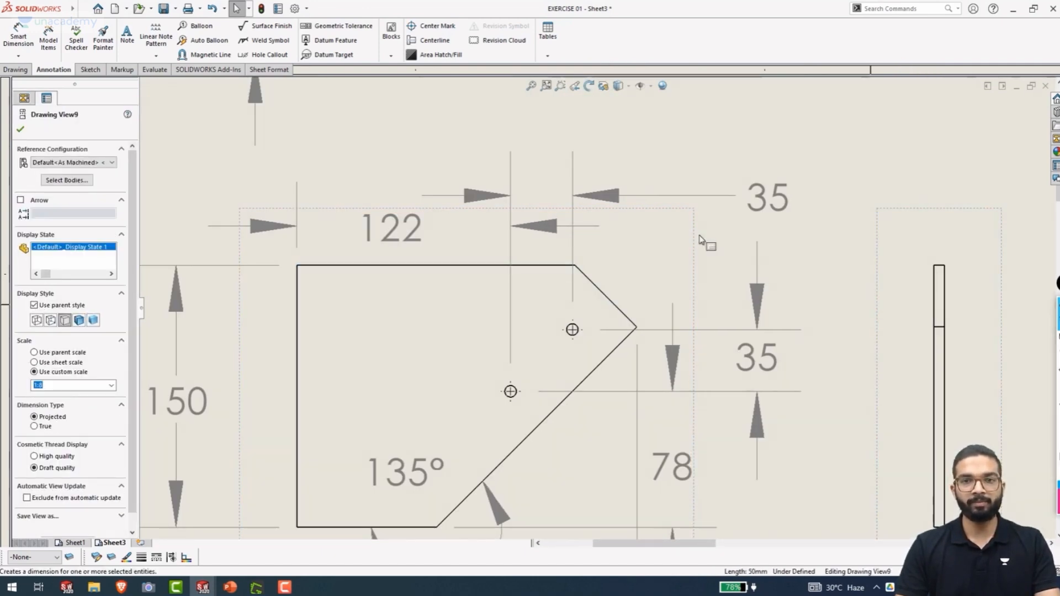
left_click(95, 70)
left_click(55, 25)
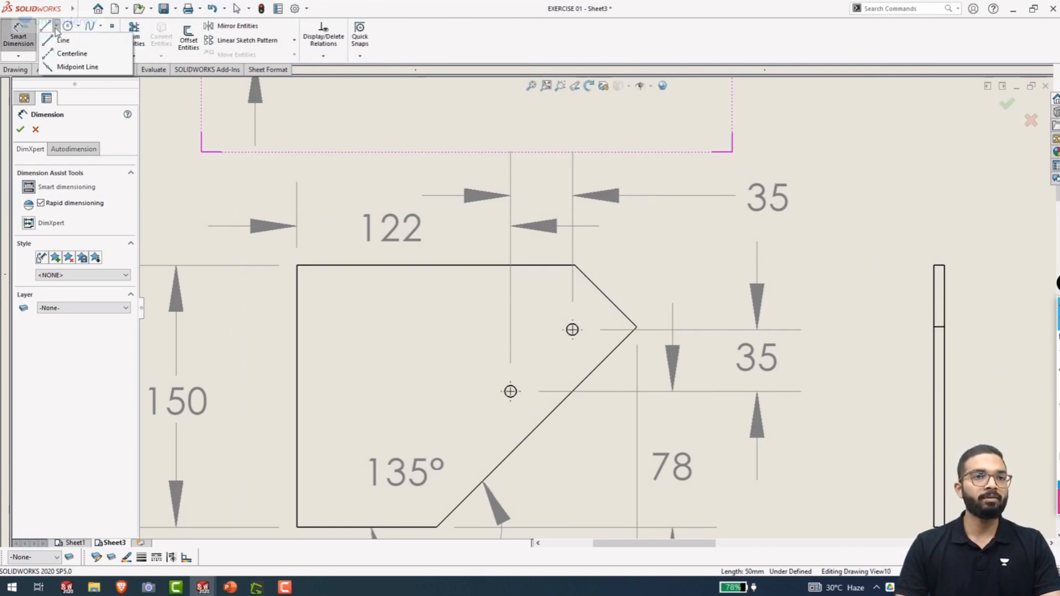
left_click(71, 52)
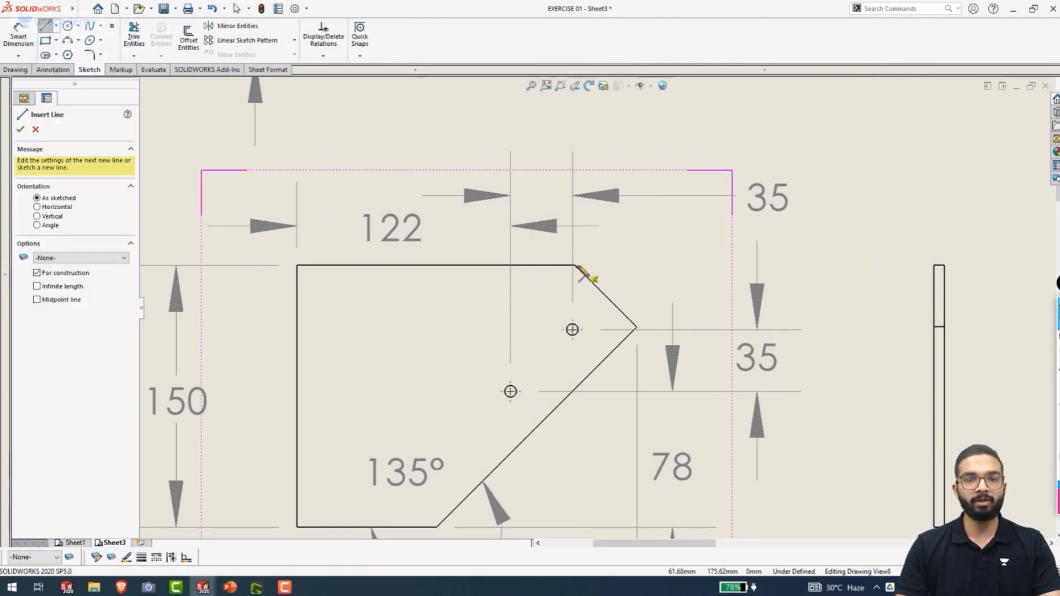
left_click(576, 265)
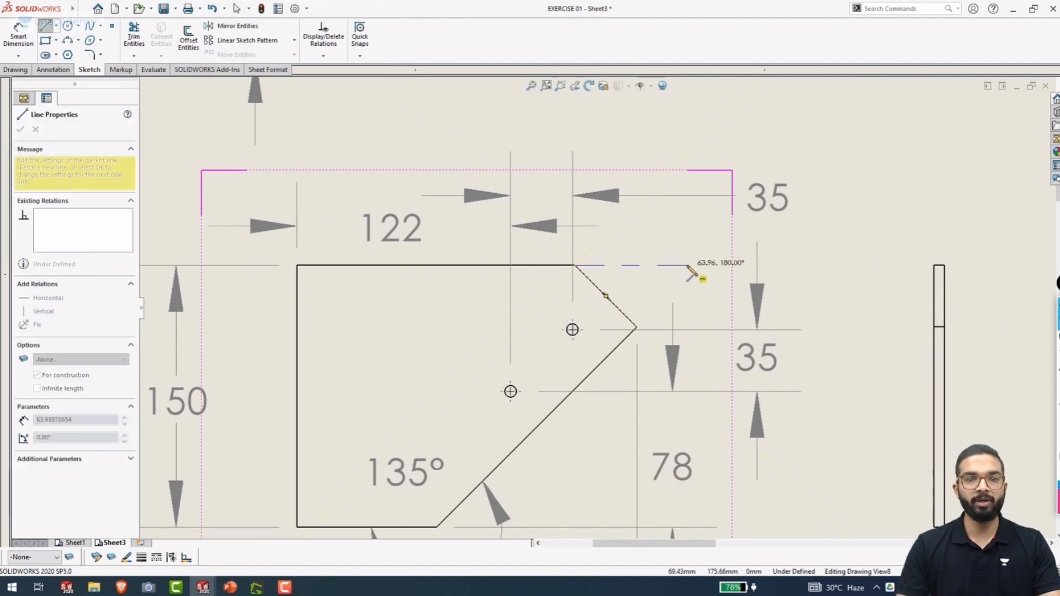
left_click(713, 263)
key("Escape")
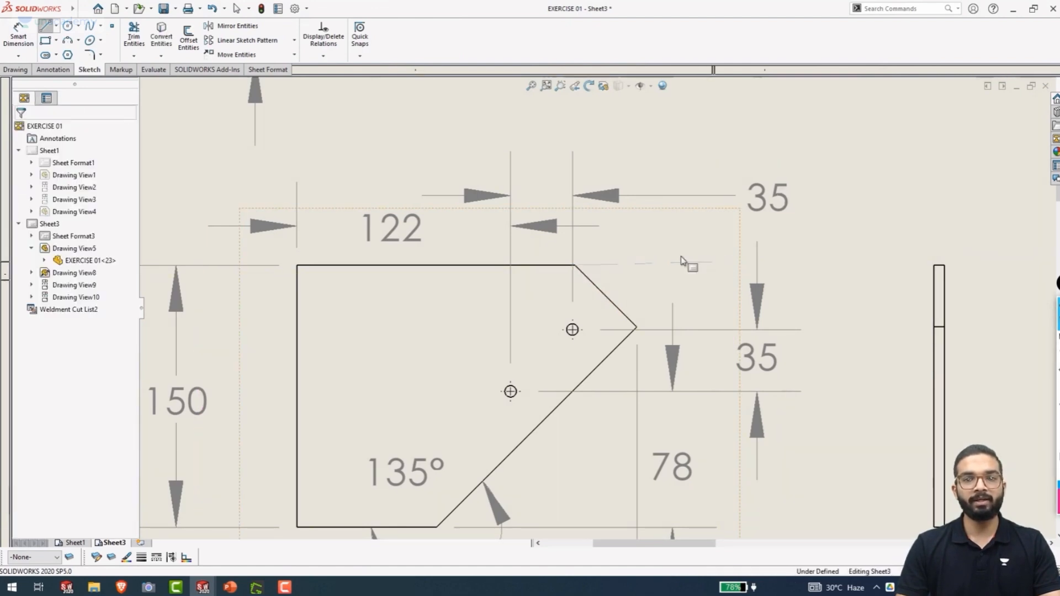
left_click(682, 265)
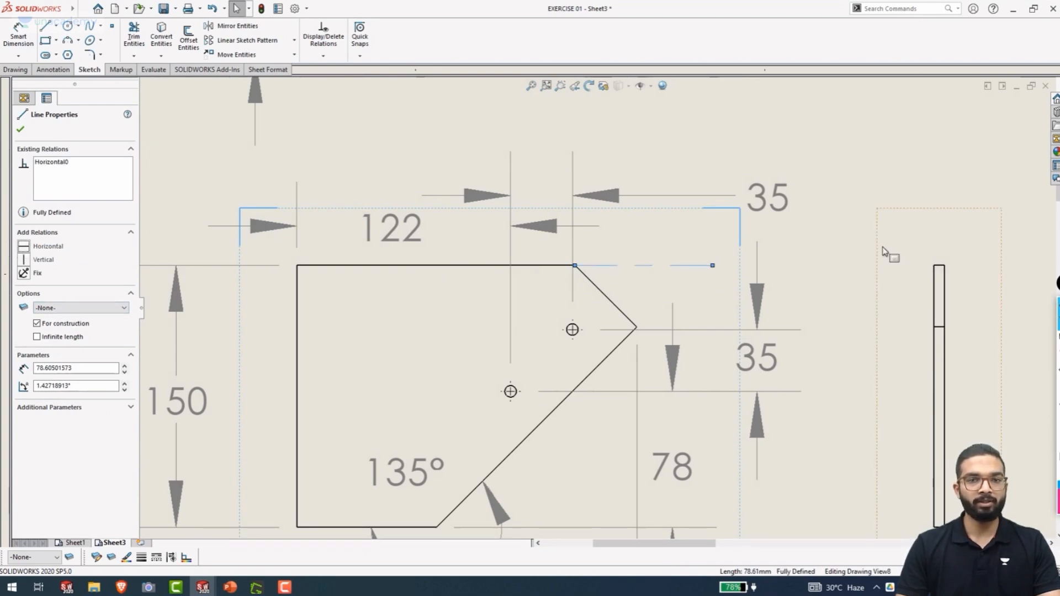
left_click(861, 293)
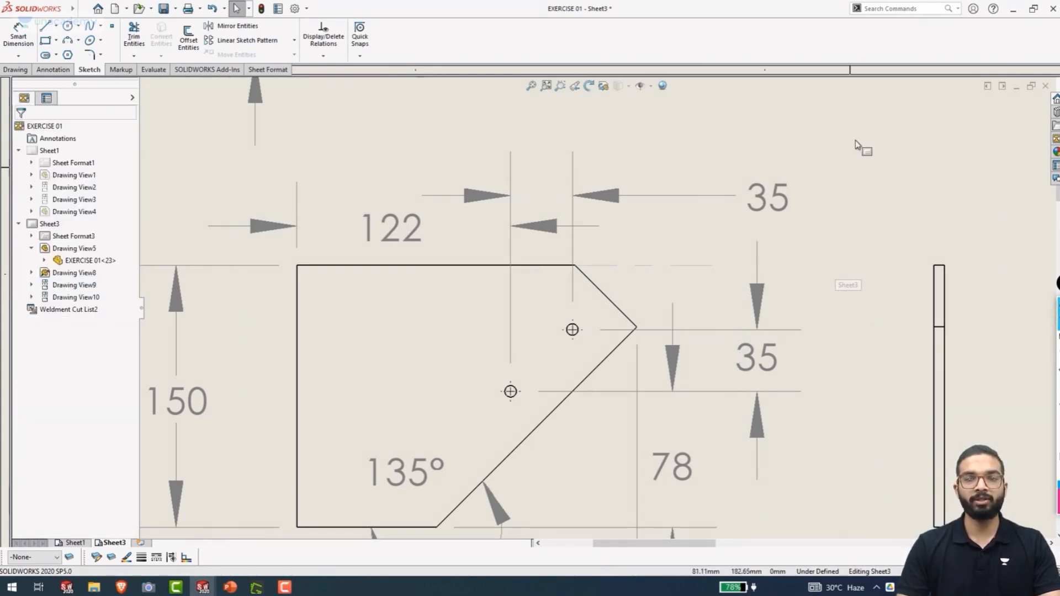
Dimension the angle between the new centerline and the short sloped edge as a driven dimension
right_click_drag(833, 215, 830, 77)
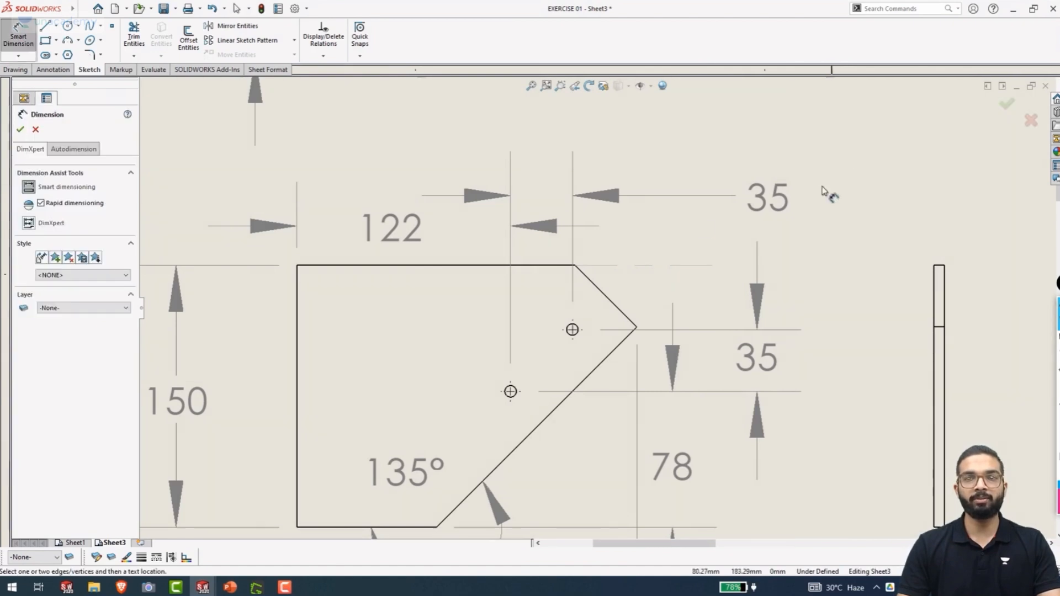
left_click(621, 271)
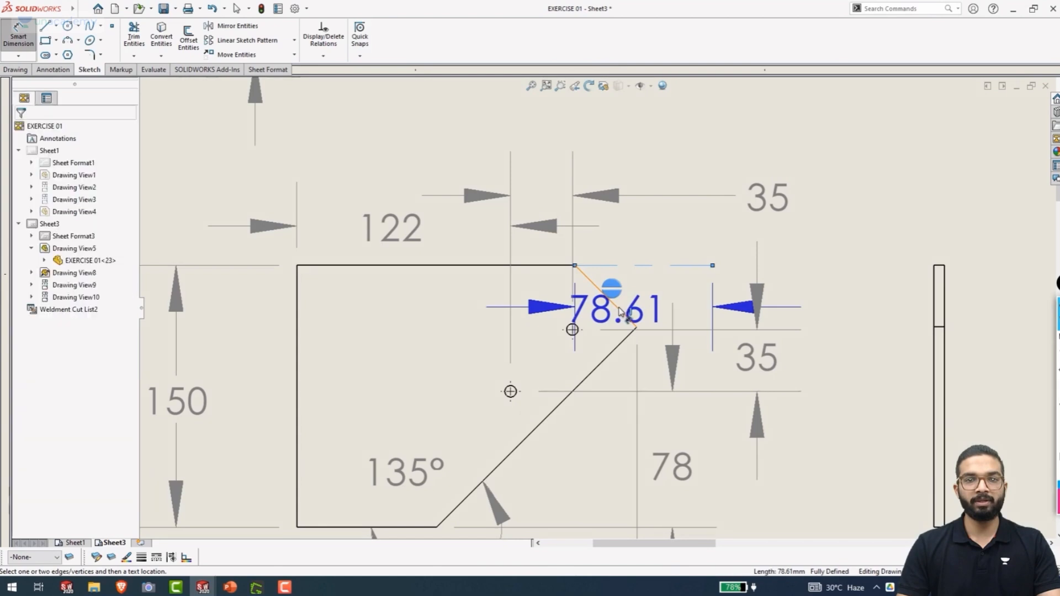
left_click(620, 310)
left_click(658, 299)
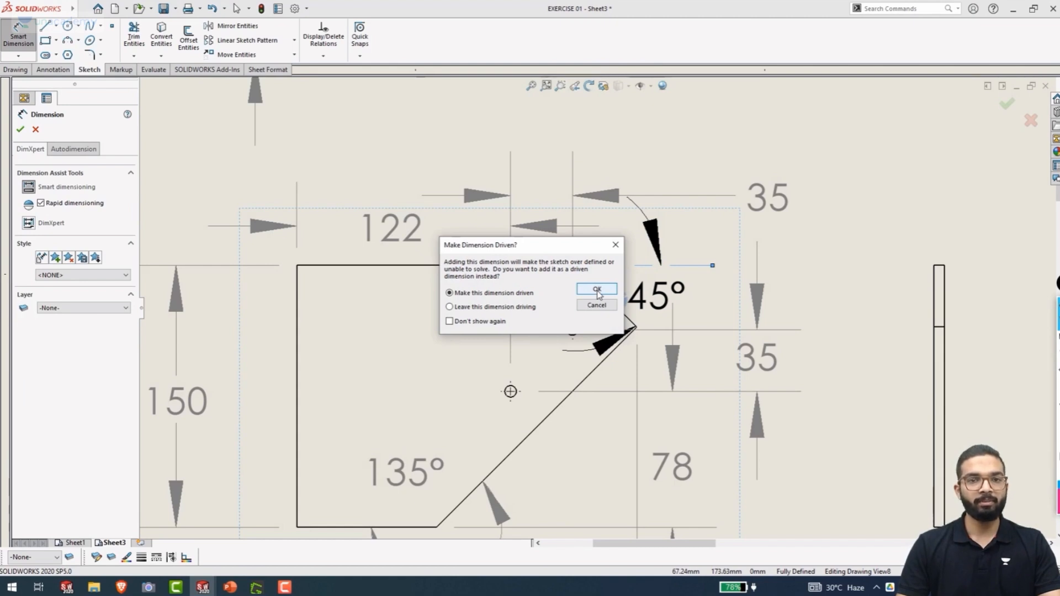
left_click(597, 291)
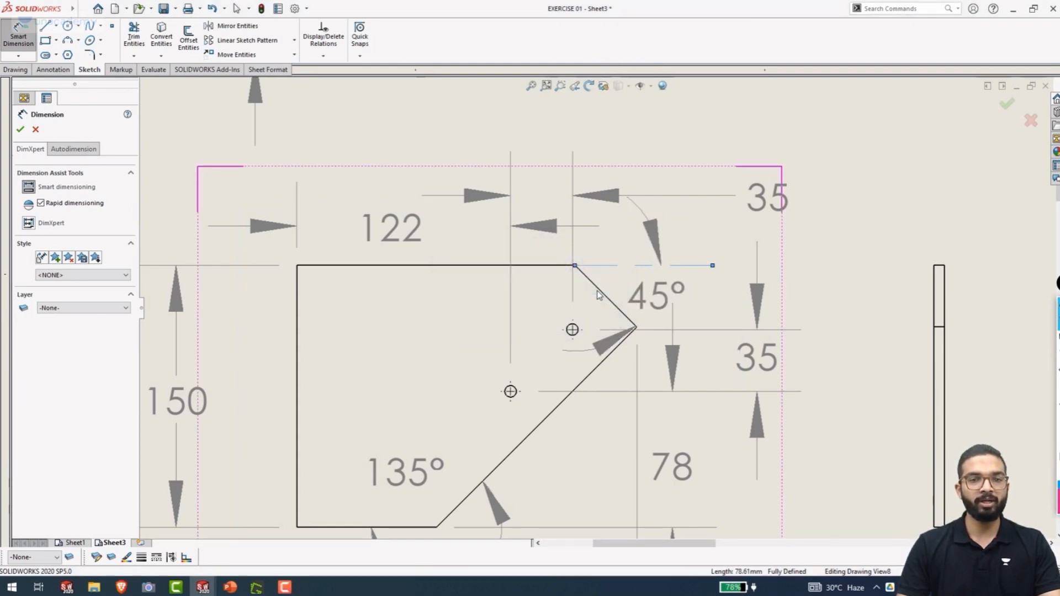
Move the 45° angle dimension slightly closer to the plate's upper corner
scroll(710, 296, "up", 4)
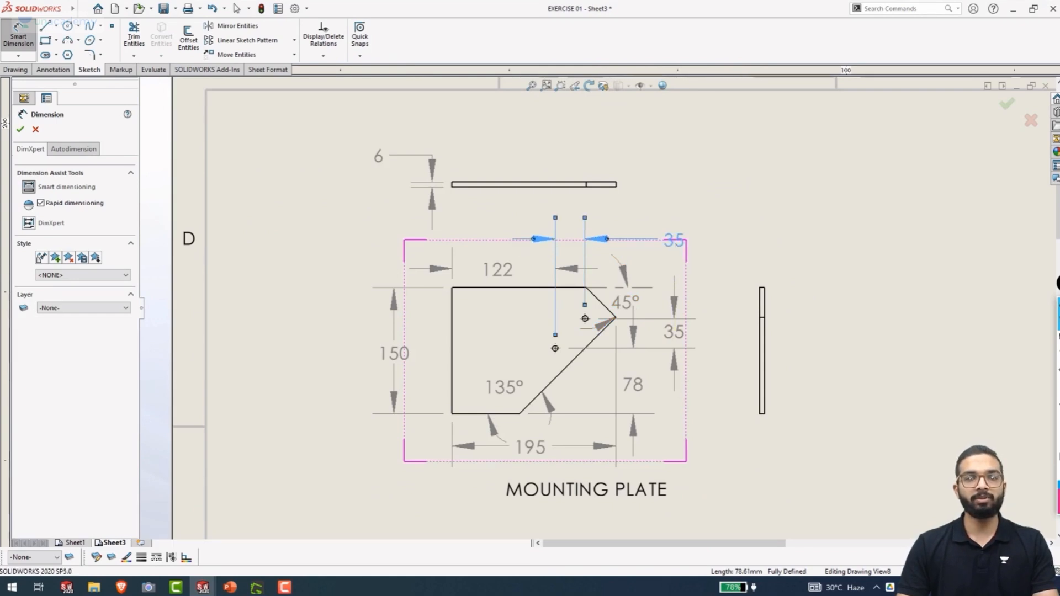
left_click(620, 267)
left_click_drag(620, 309, 615, 303)
left_click(917, 389)
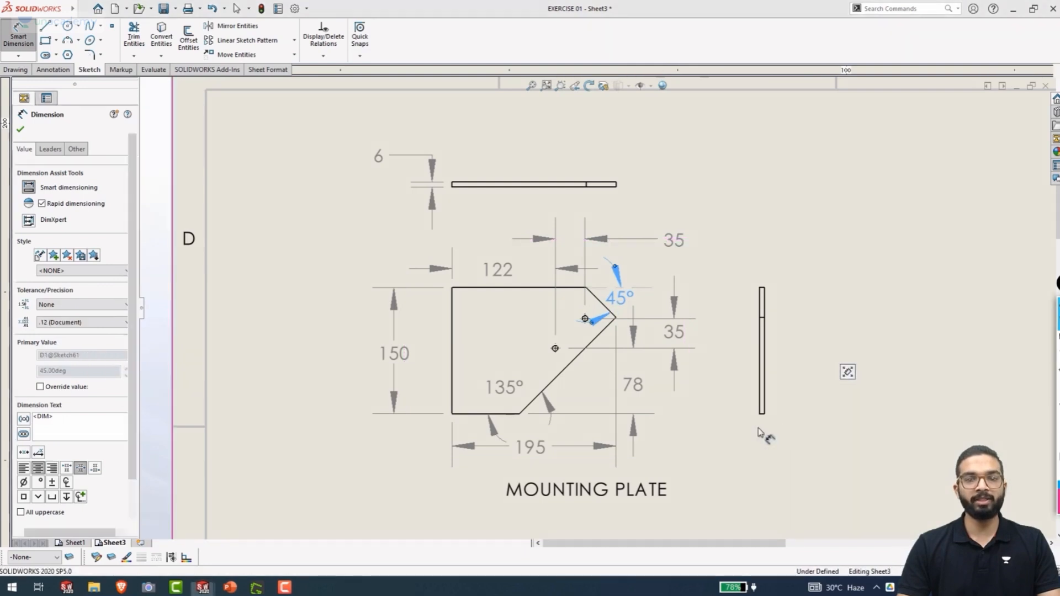
Try to change the custom scale of the three mounting plate views to 1:4
scroll(723, 418, "up", 2)
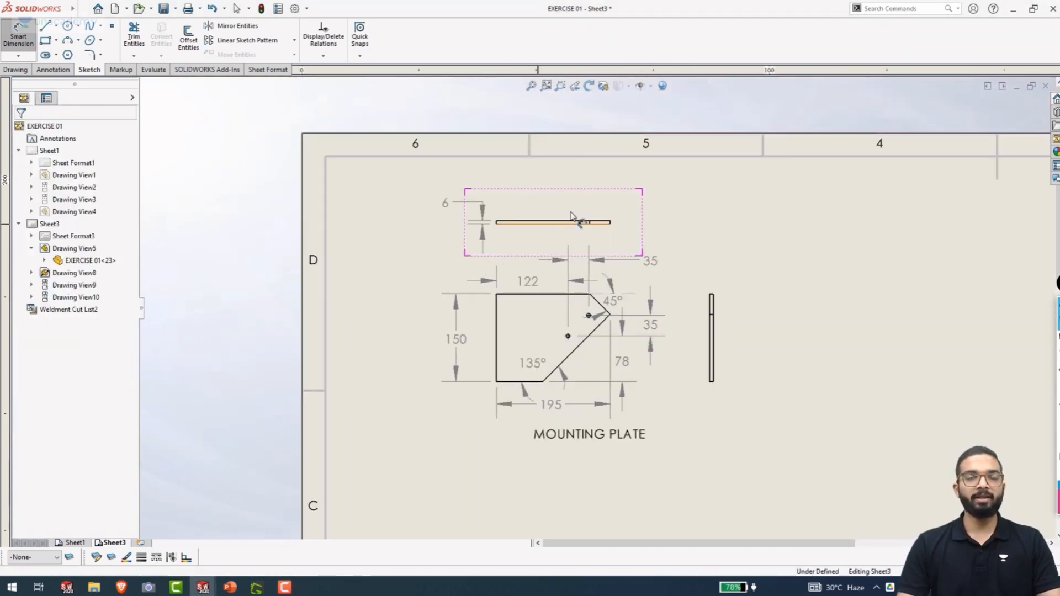
key("Escape")
left_click(585, 225)
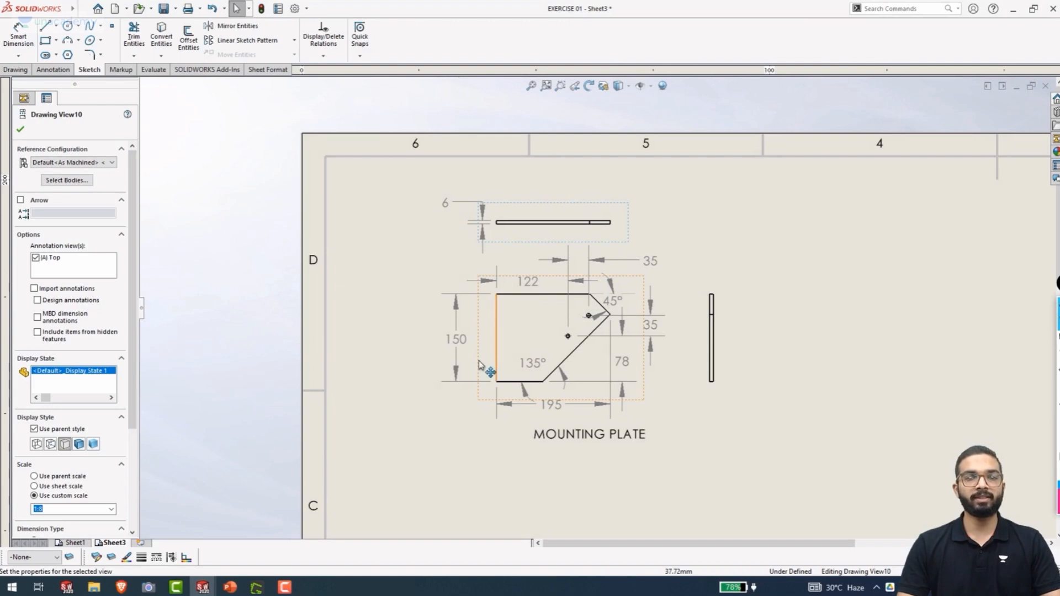
left_click(710, 397, "ctrl")
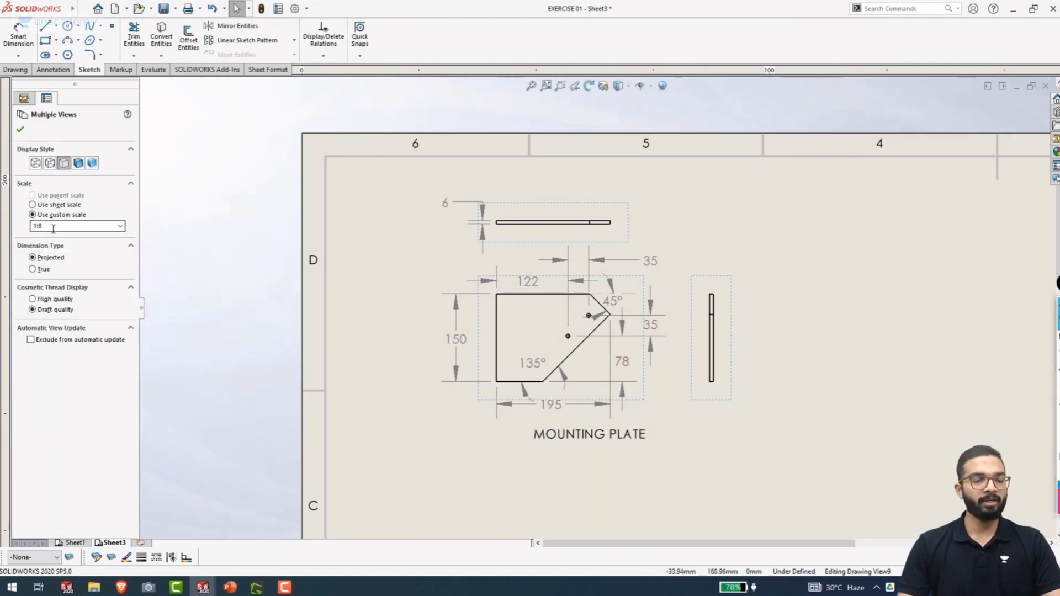
scroll(53, 228, "down", 1)
scroll(55, 251, "up", 1)
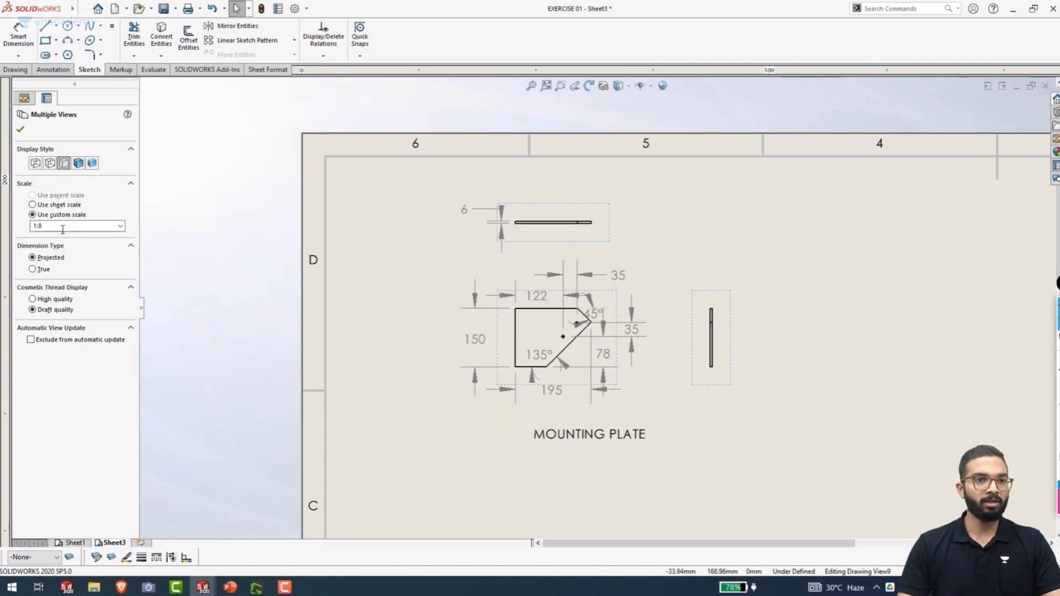
scroll(63, 229, "up", 1)
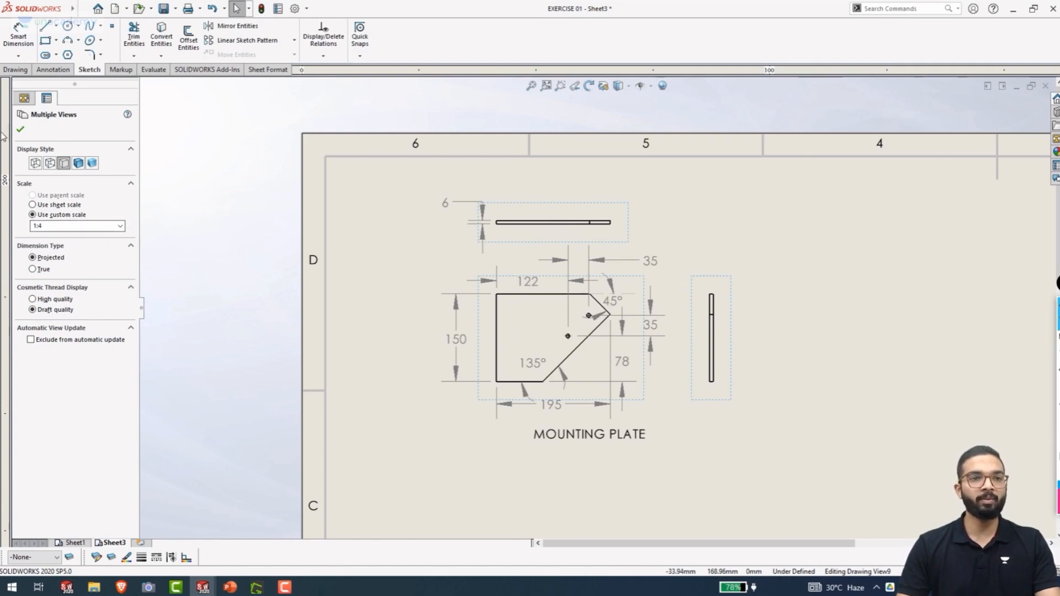
left_click(20, 131)
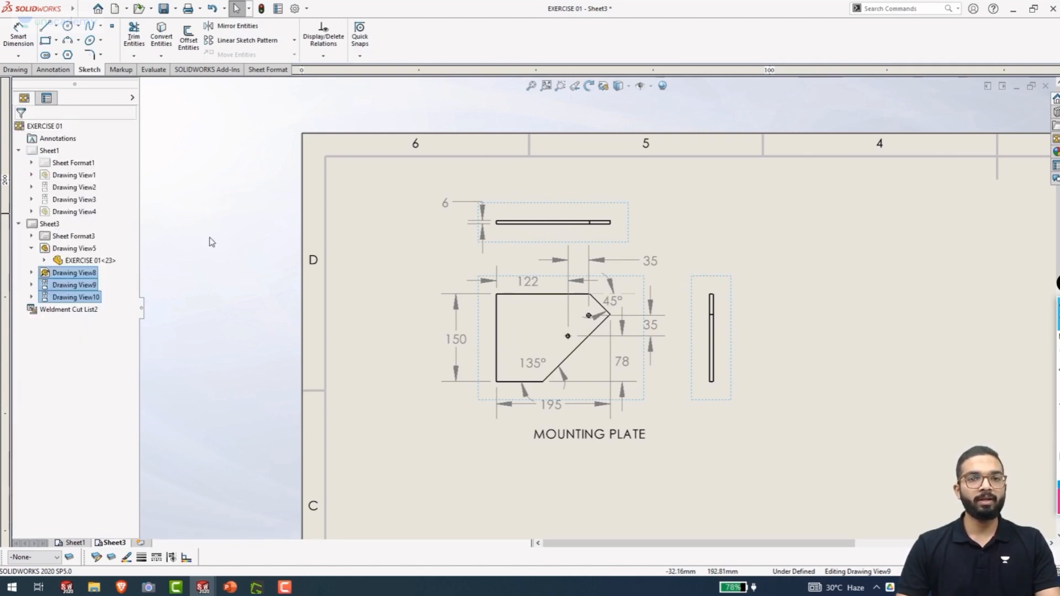
left_click(333, 282)
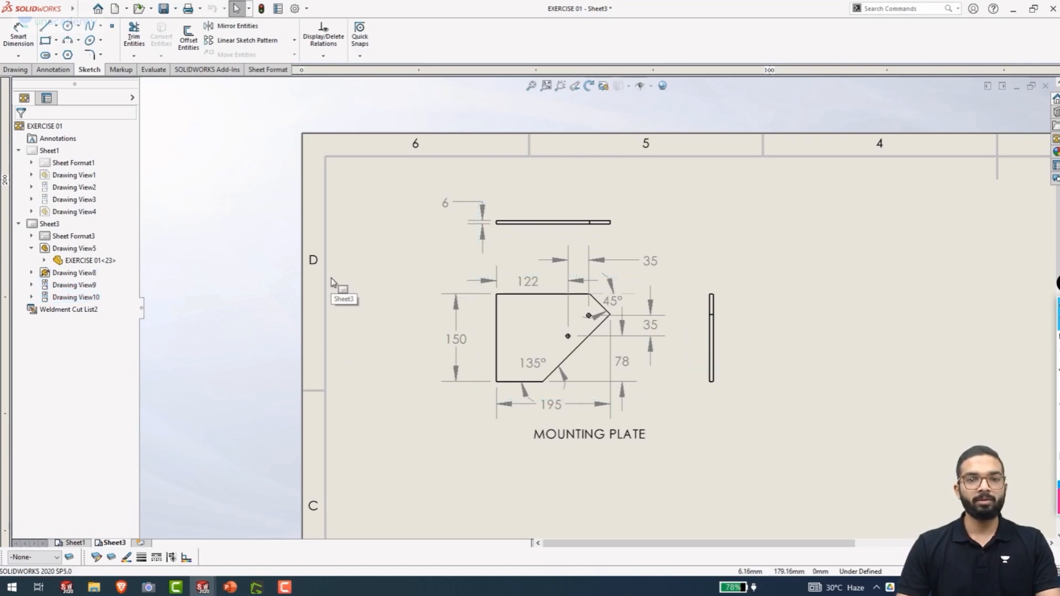
Set the custom scale of all three plate views to 1:4 and space the main view and side view apart
left_click(531, 236)
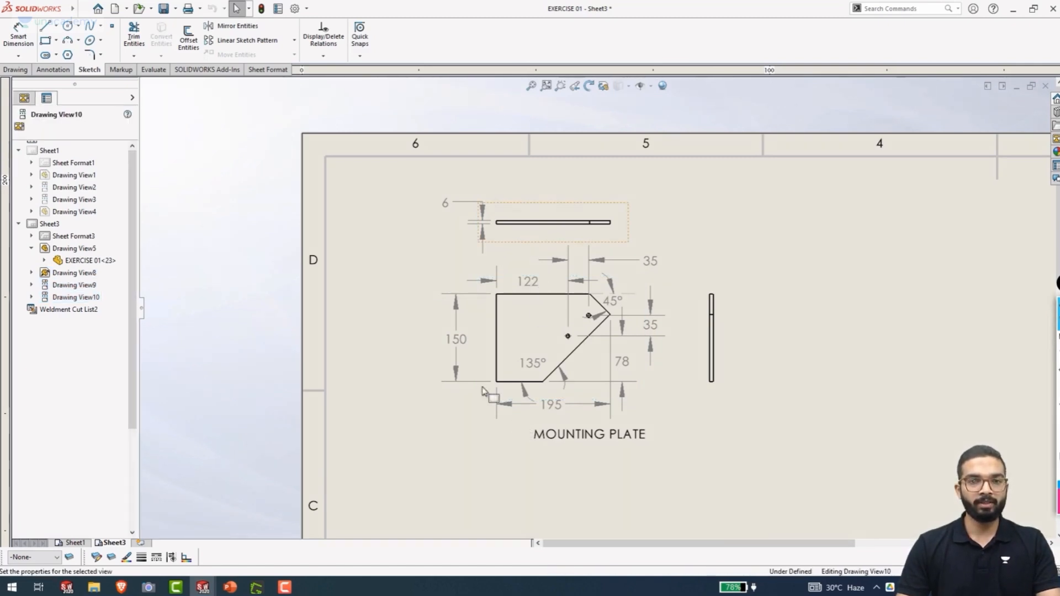
left_click(484, 390, "ctrl")
left_click(706, 399, "ctrl")
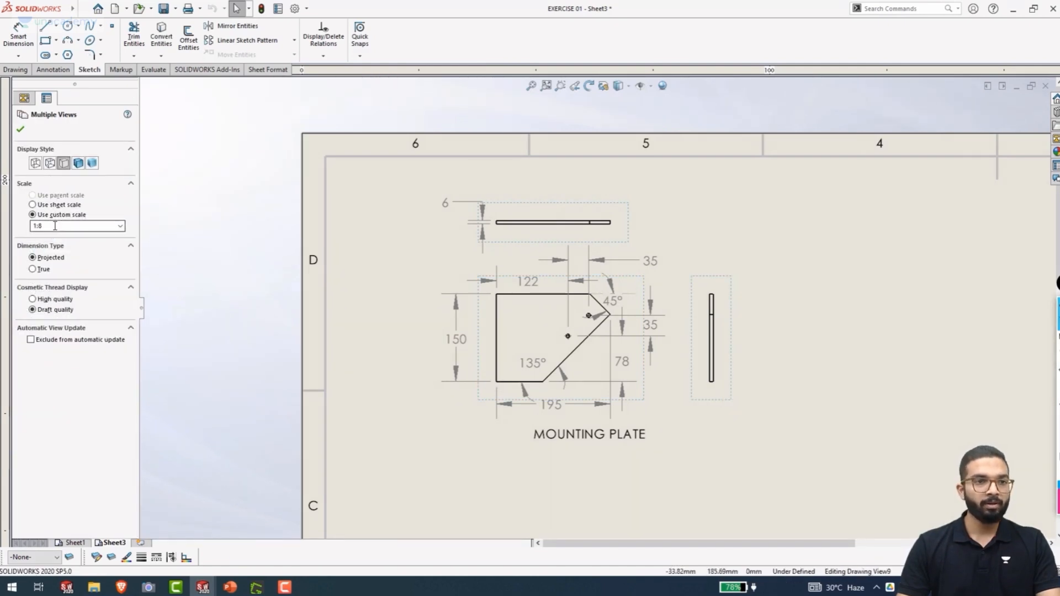
double_click(55, 226)
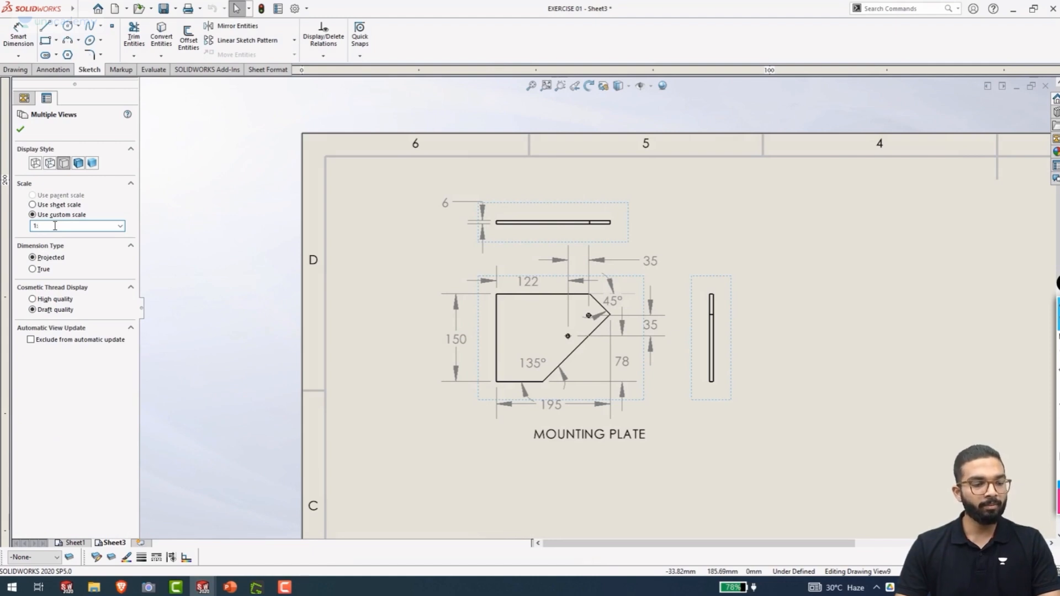
type("1:4")
key("Return")
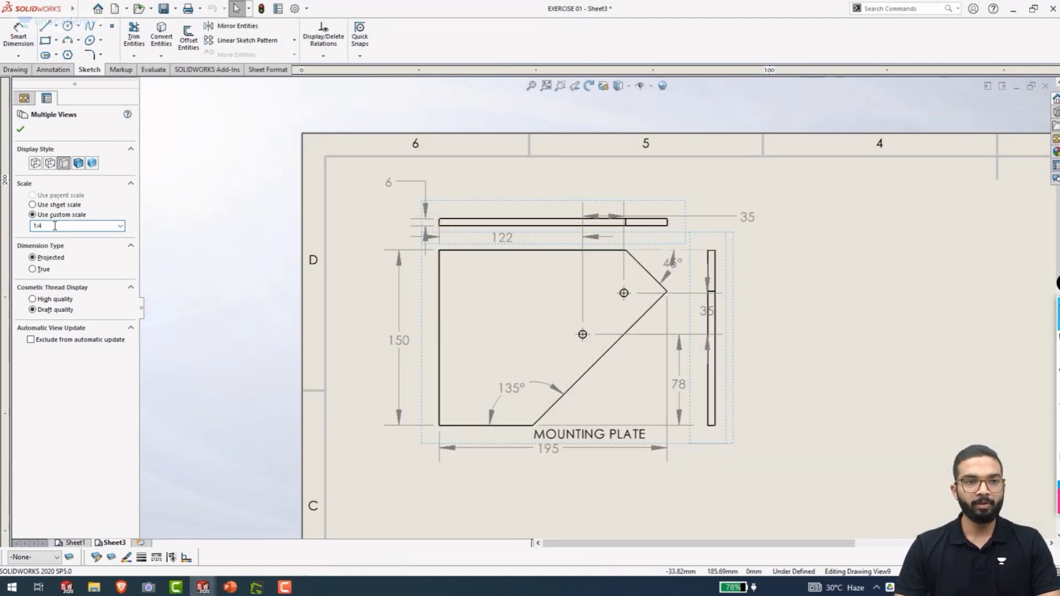
left_click(21, 131)
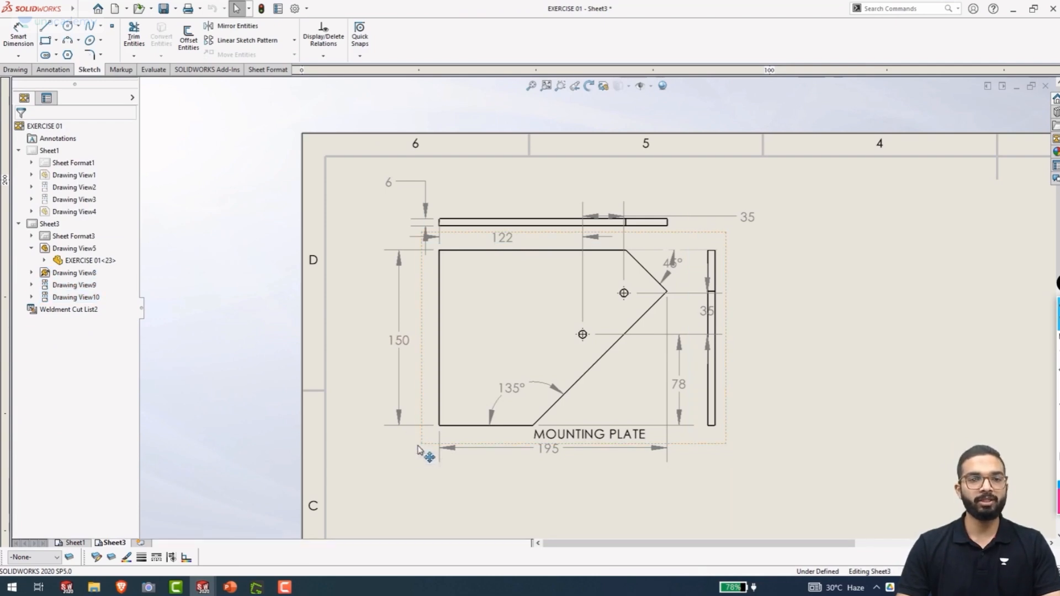
mouse_move(420, 448)
left_mouse_down()
mouse_move(414, 517)
mouse_move(409, 510)
left_mouse_up()
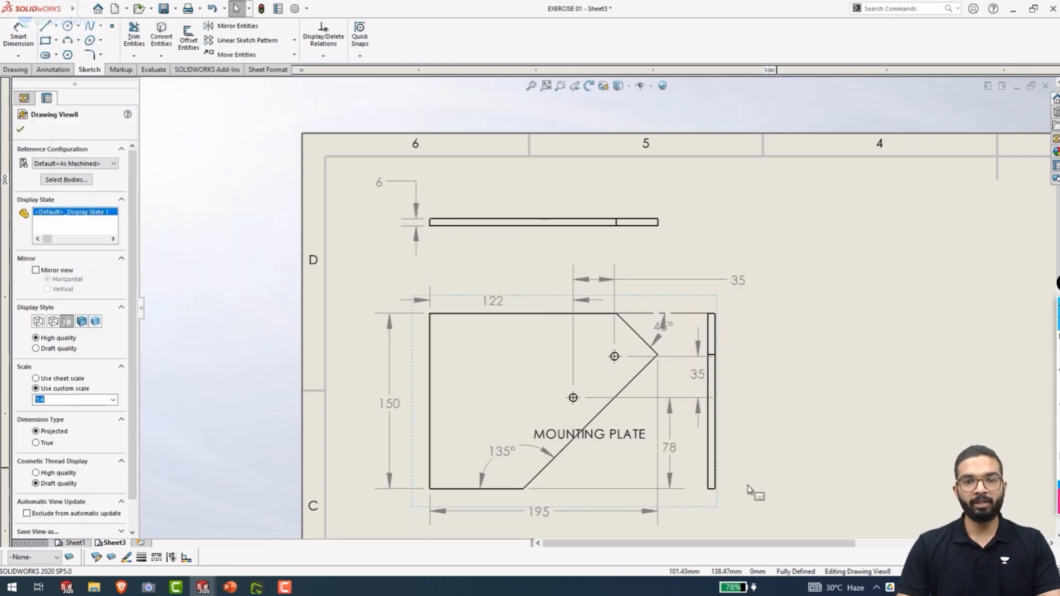
left_click_drag(741, 502, 859, 503)
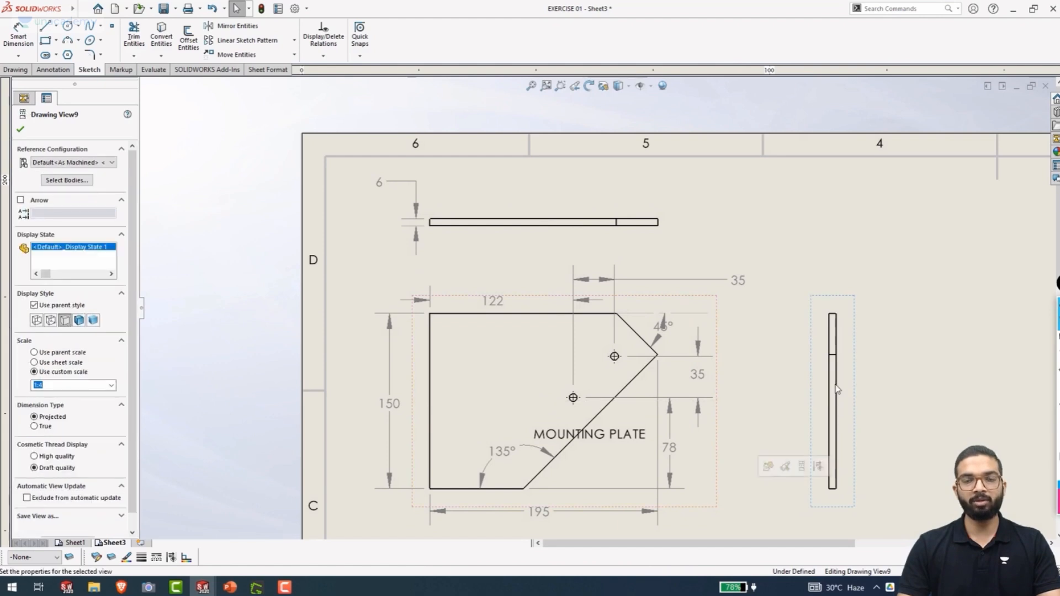
Reposition the 45° angle dimension so its text sits clear of the arrowheads
left_click(657, 330)
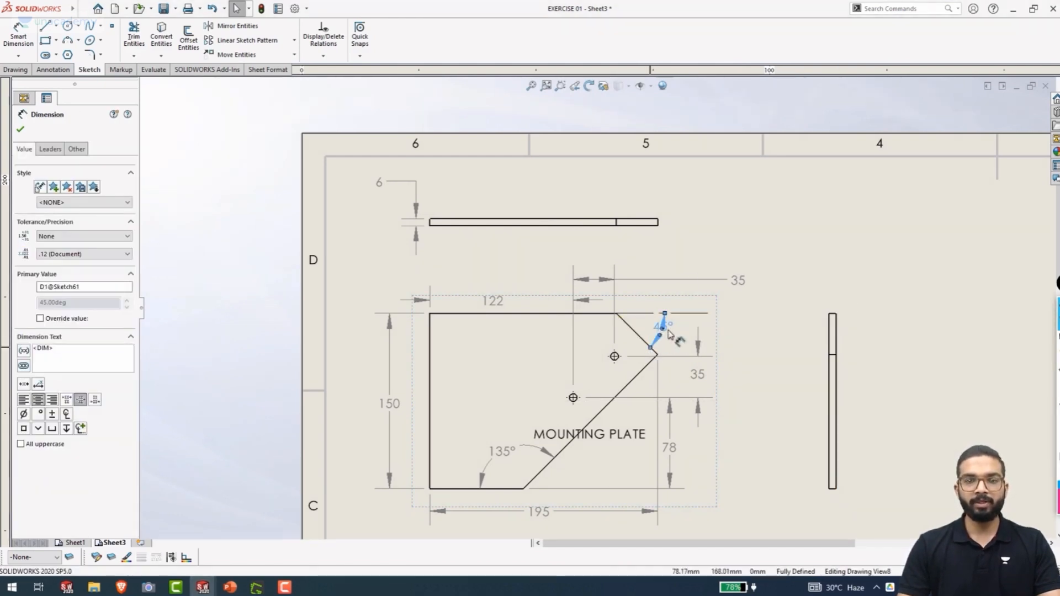
scroll(661, 338, "down", 8)
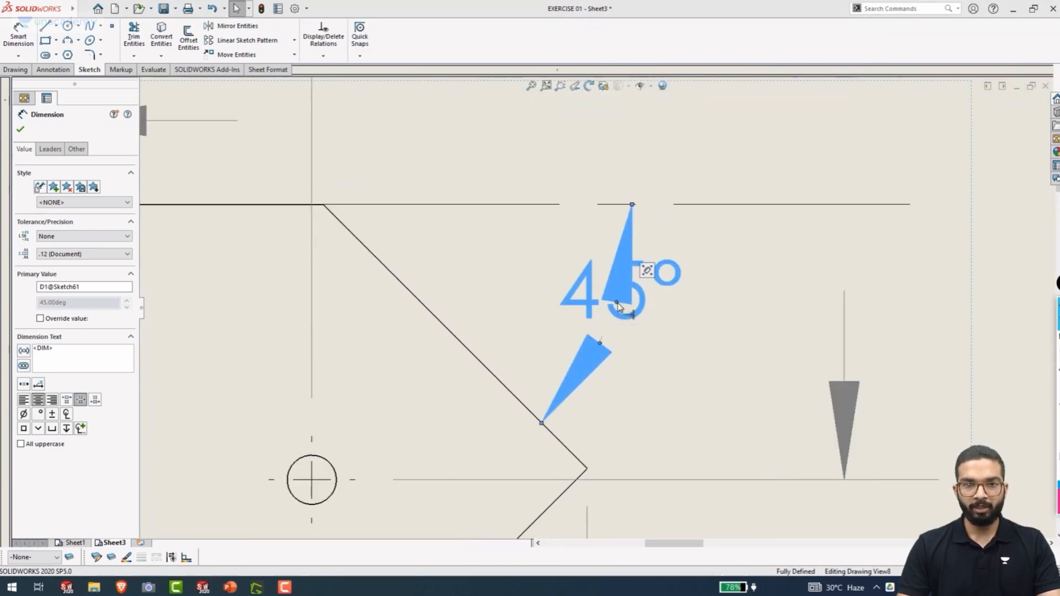
left_click_drag(674, 339, 625, 289)
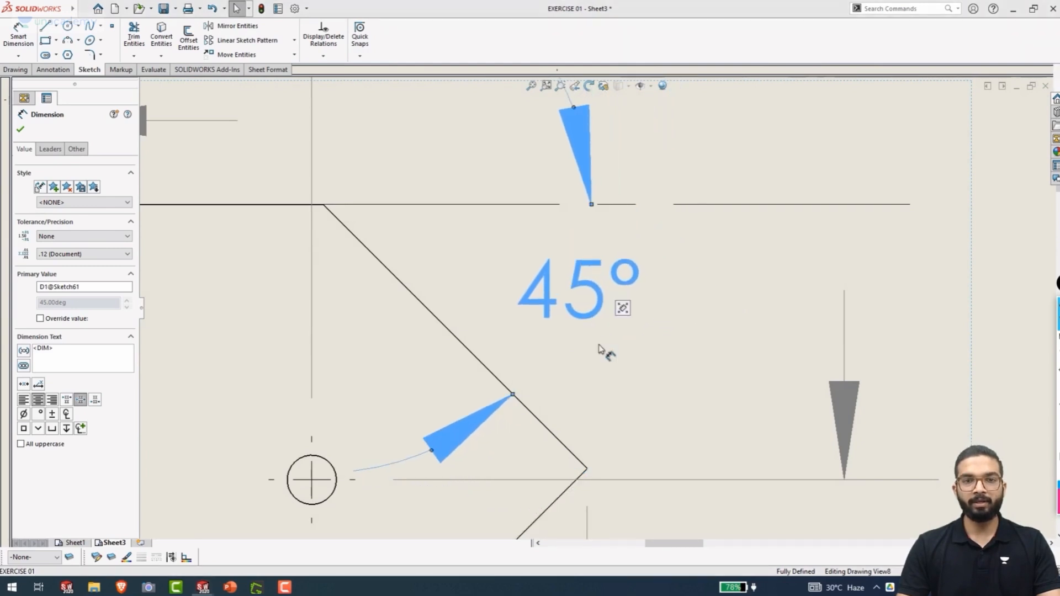
scroll(606, 350, "up", 5)
left_click(806, 341)
scroll(795, 347, "up", 3)
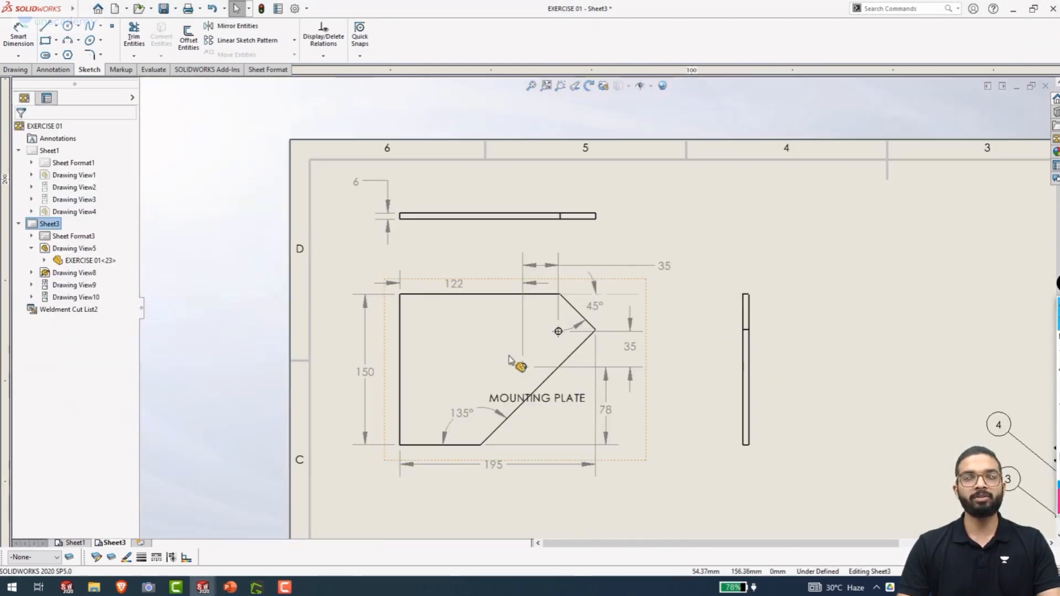
Flip the 122 dimension's arrows inside its extension lines, and move the horizontal 35 dimension's text above the 122 dimension
left_click(391, 286)
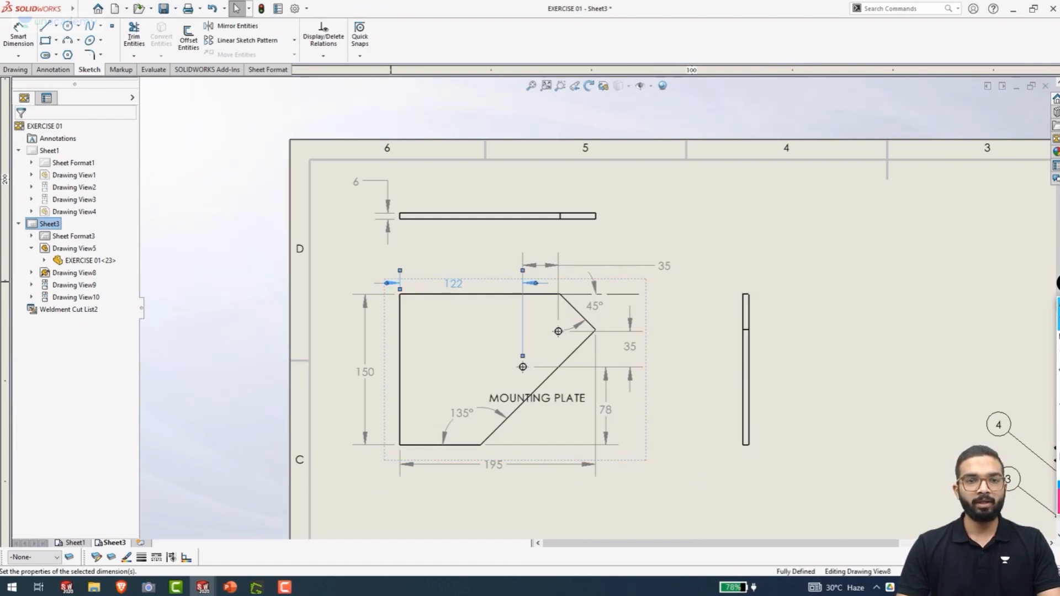
left_click(389, 284)
left_click_drag(458, 292, 461, 287)
left_click_drag(665, 266, 476, 269)
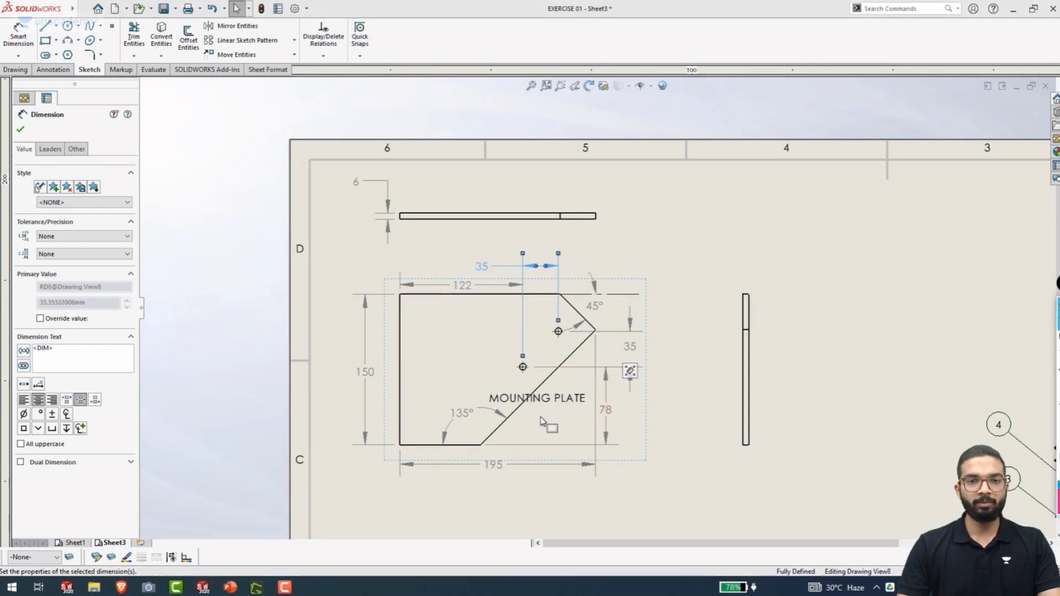
Delete the 135° angle dimension between the plate's bottom edge and the long sloped edge
scroll(366, 466, "down", 2)
left_click_drag(504, 398, 517, 411)
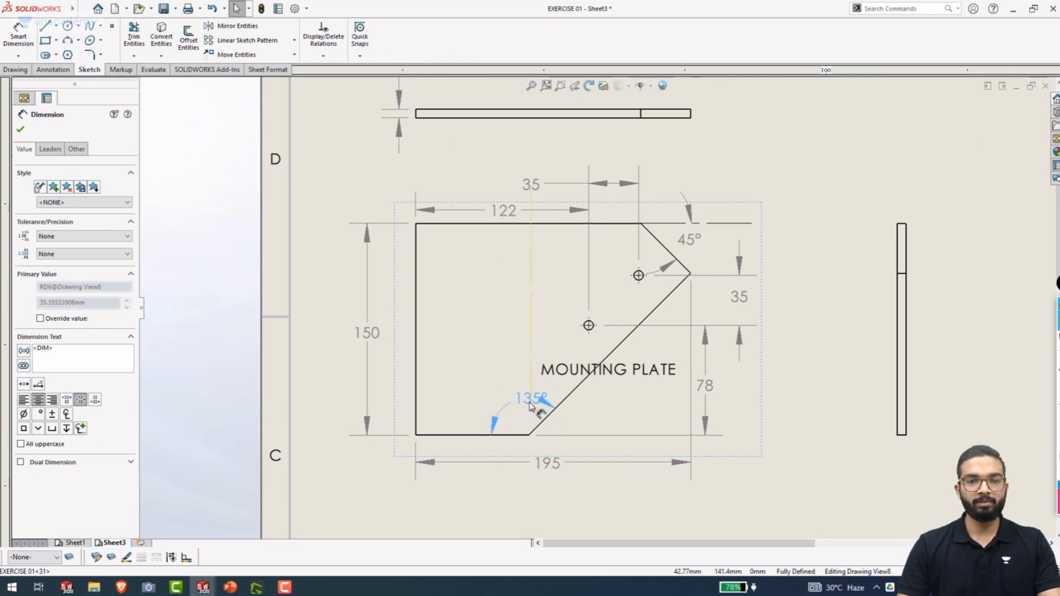
key("Delete")
Sketch a horizontal centerline about 66 mm long from the lower end of the plate's long sloped edge
left_click(55, 26)
left_click(62, 51)
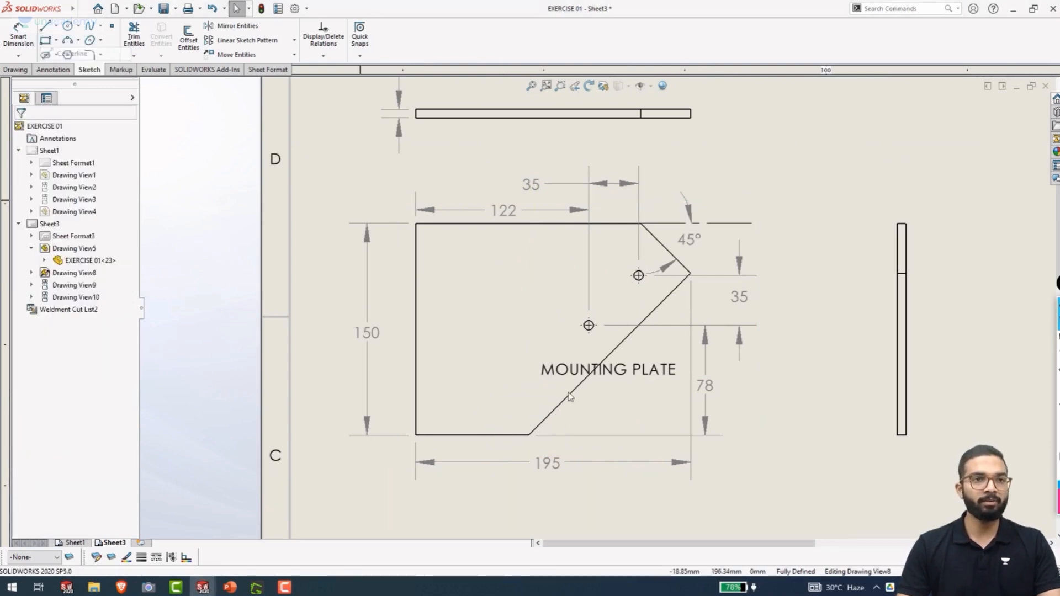
left_click(530, 436)
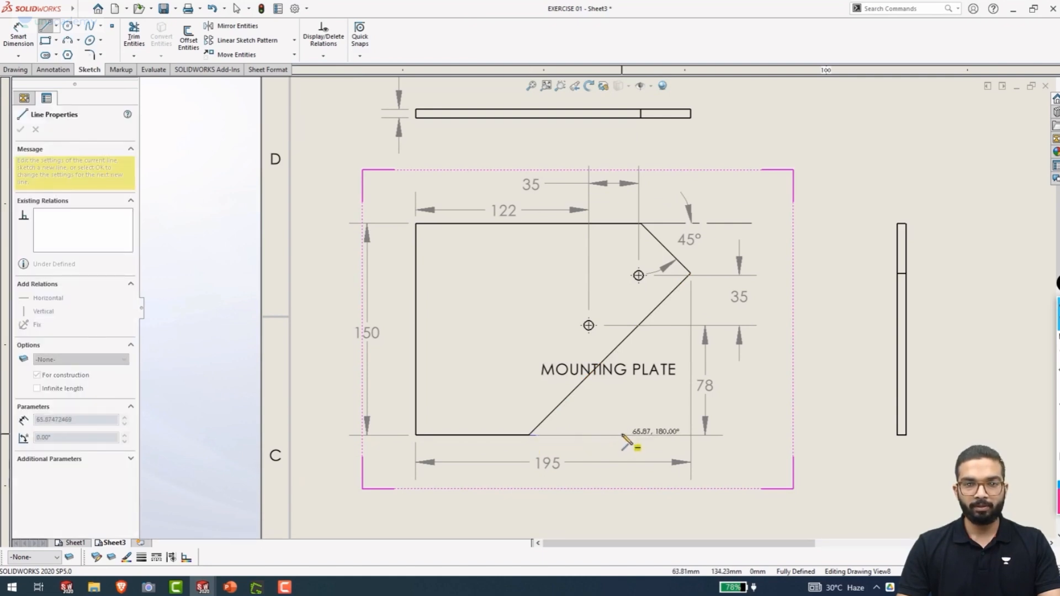
double_click(647, 457)
Dimension the angle between the long sloped edge and the lower centerline, placing its text between the two lines
right_click_drag(833, 477, 852, 285)
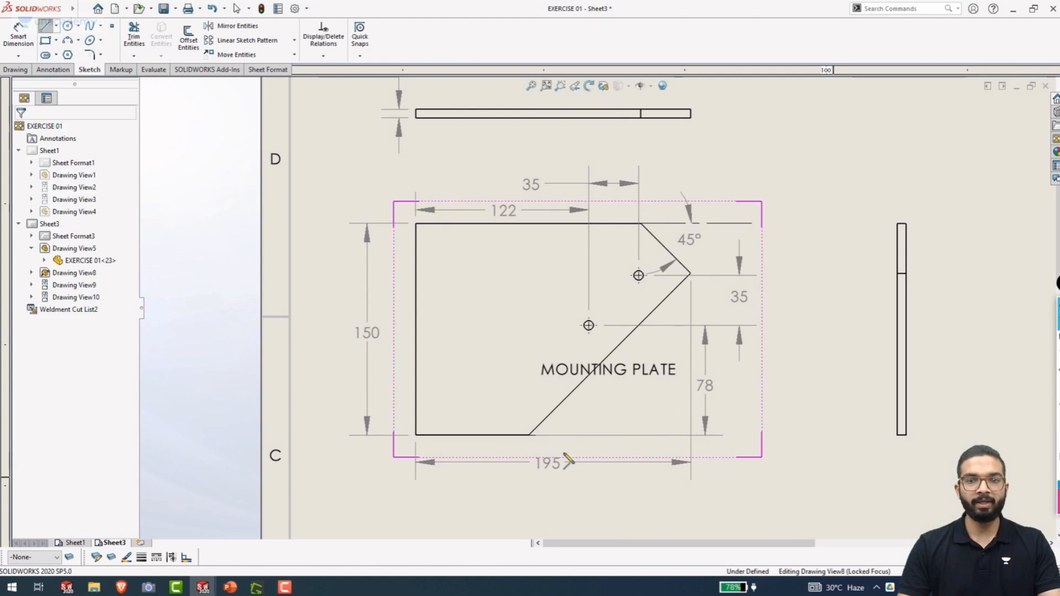
left_click(561, 412)
left_click(569, 435)
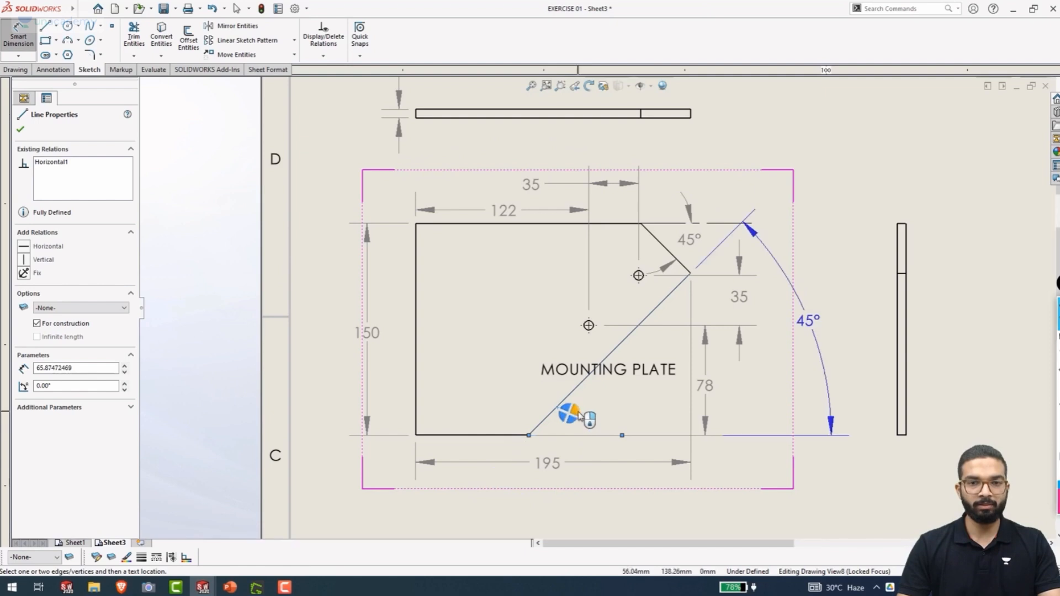
scroll(579, 415, "down", 3)
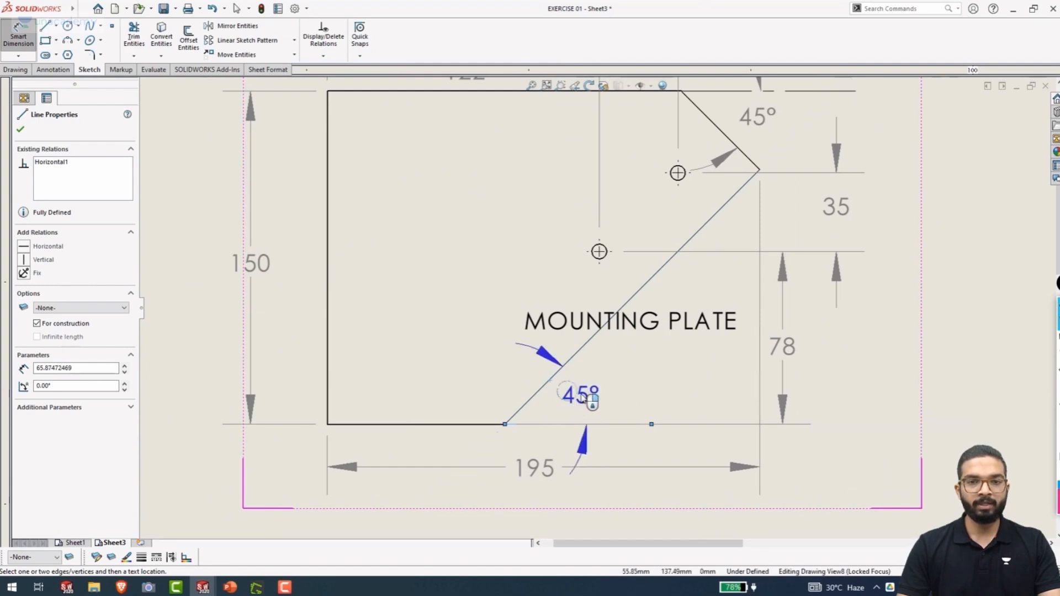
scroll(577, 397, "down", 2)
key("Return")
scroll(608, 428, "up", 2)
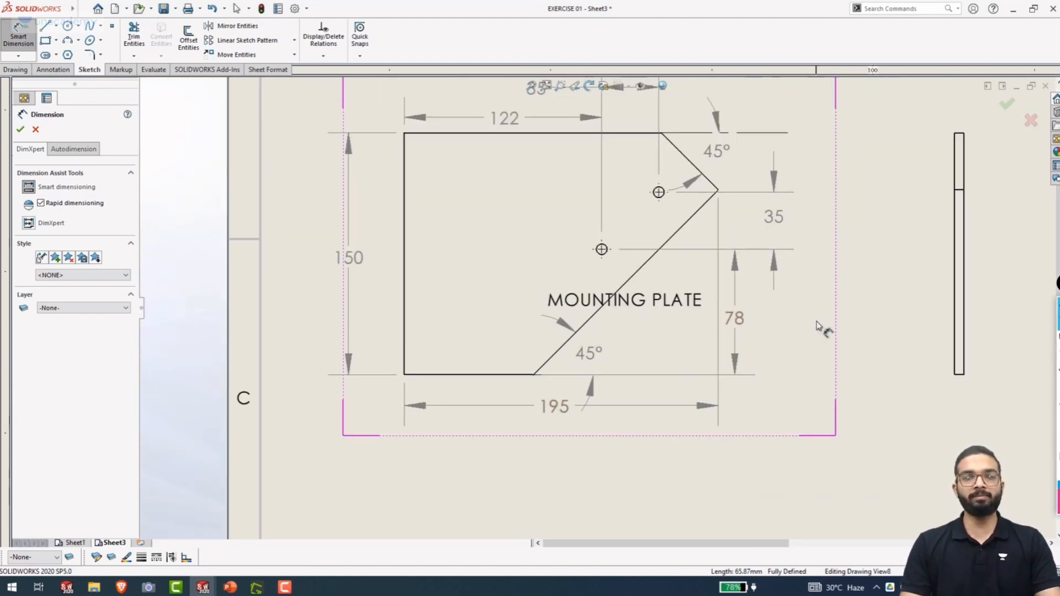
left_click(755, 133)
key("Escape")
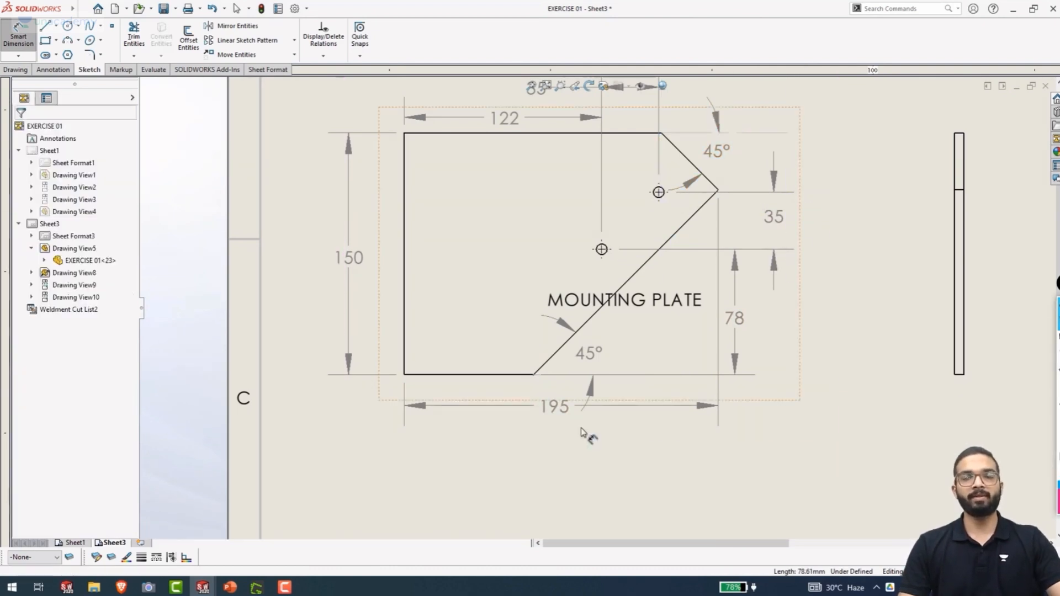
Create a layer named REFERENCE and turn off its visibility
left_click(69, 558)
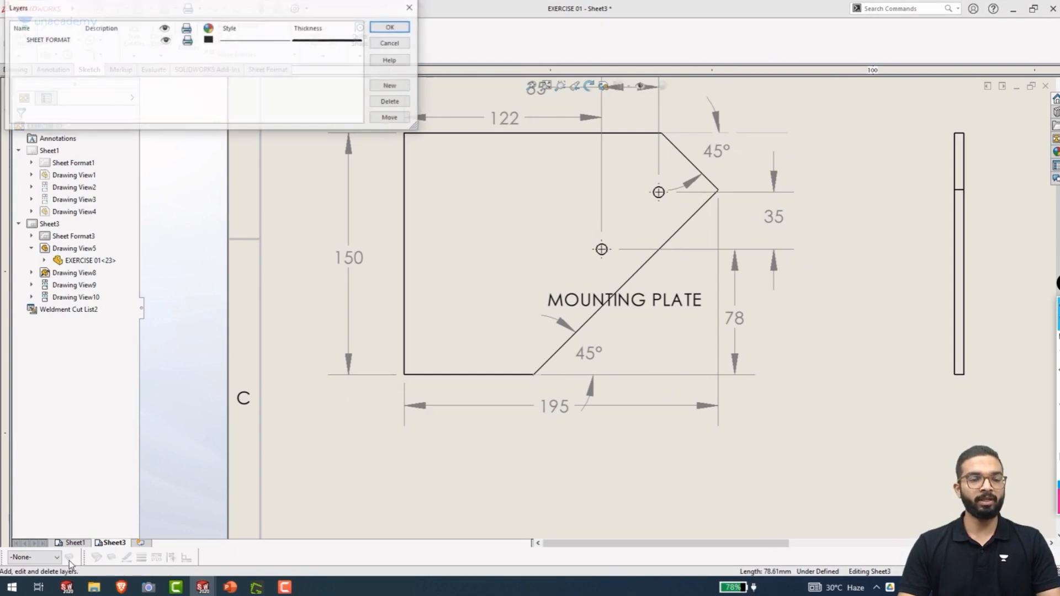
left_click(392, 86)
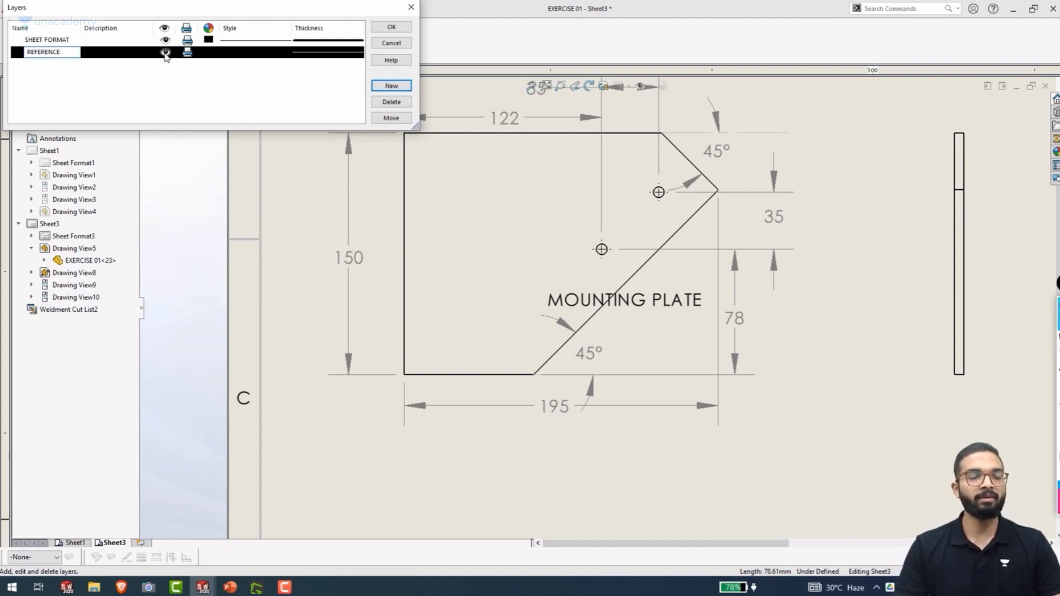
left_click(175, 80)
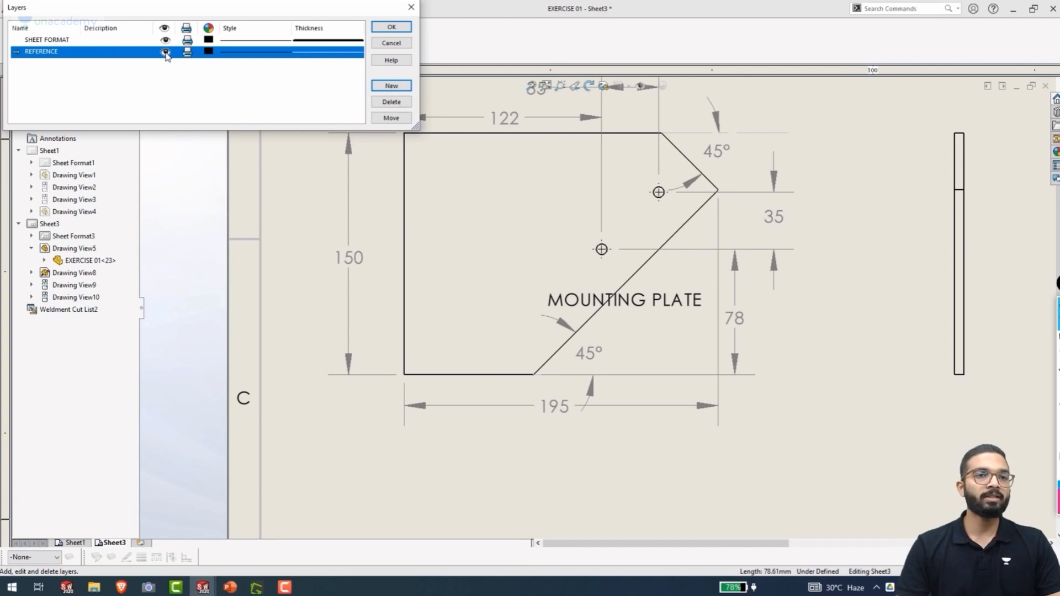
left_click(391, 27)
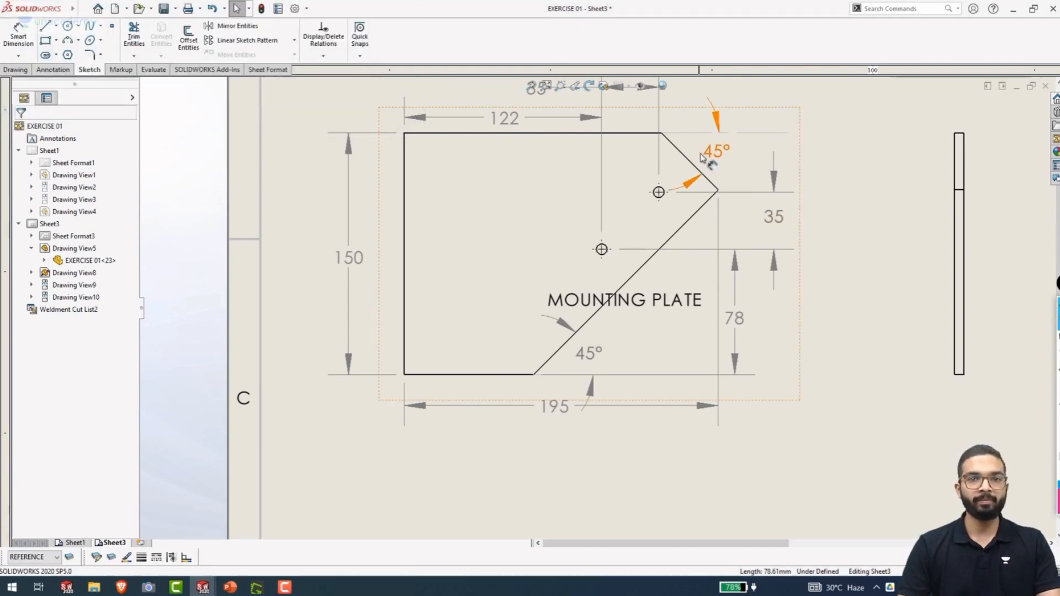
Assign the upper and lower centerlines of the plate's main view to the REFERENCE layer
left_click(742, 137)
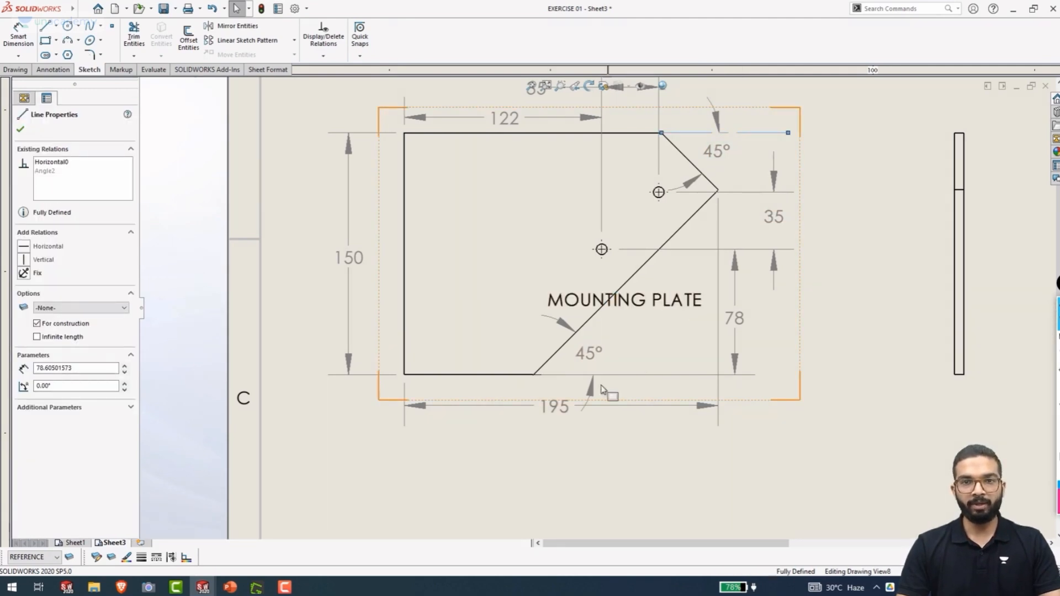
left_click(580, 382, "ctrl")
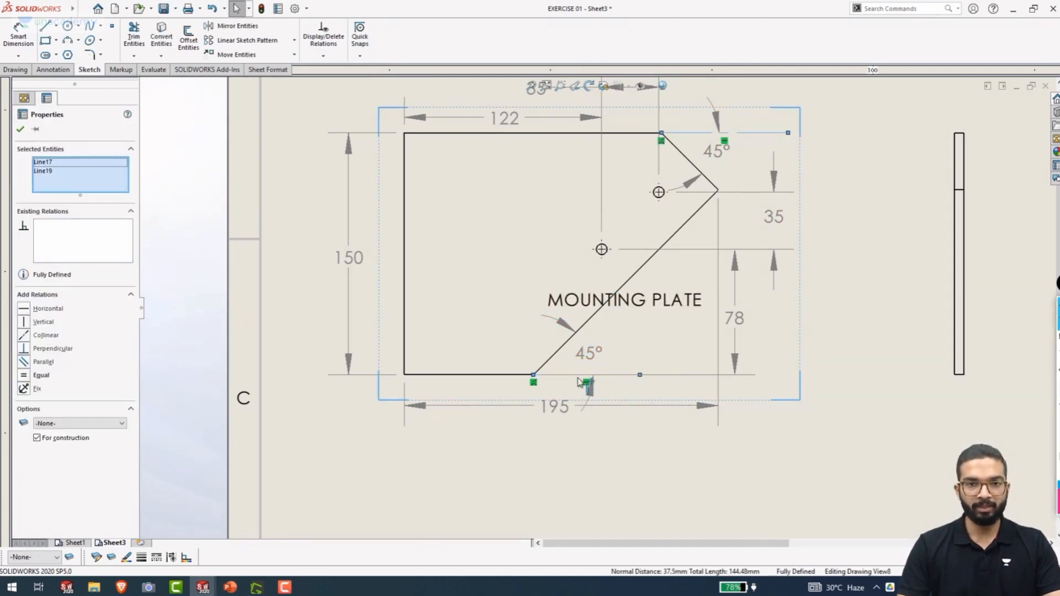
left_click(56, 557)
left_click(25, 546)
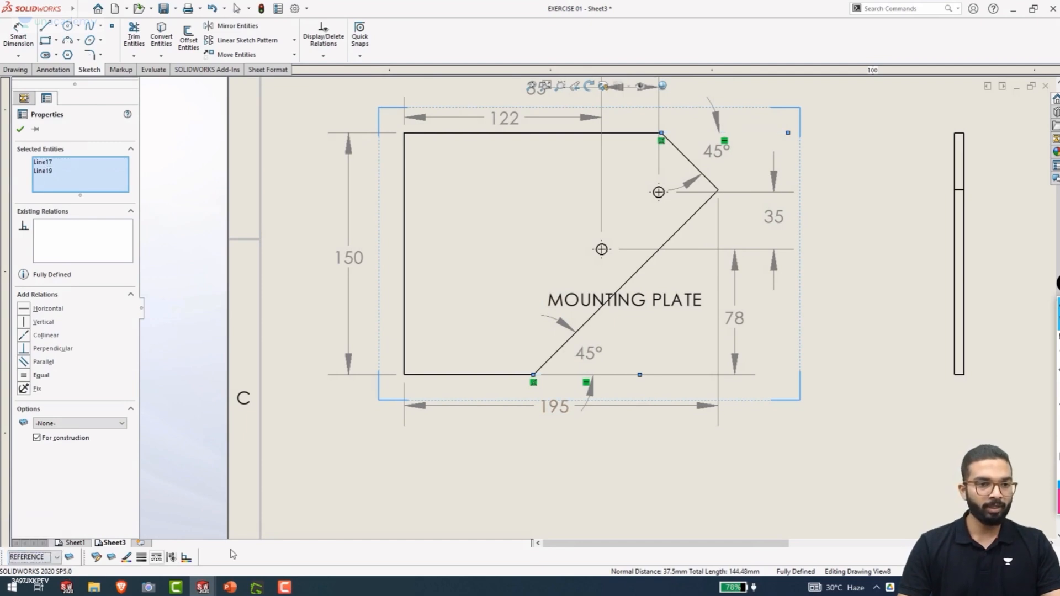
left_click(824, 480)
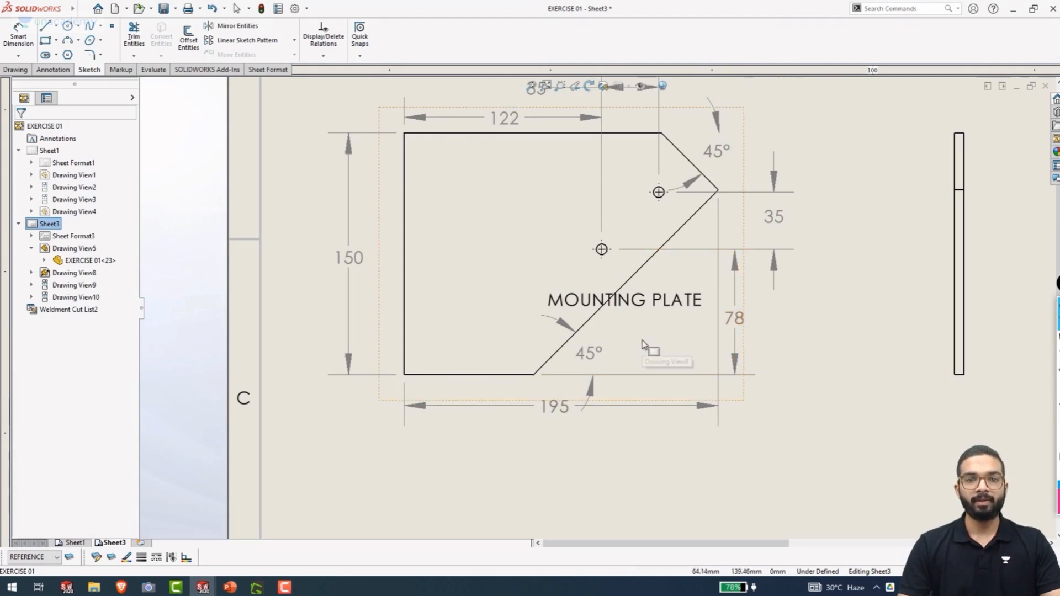
Assign the upper 45° angle dimension to the REFERENCE layer
scroll(599, 307, "up", 2)
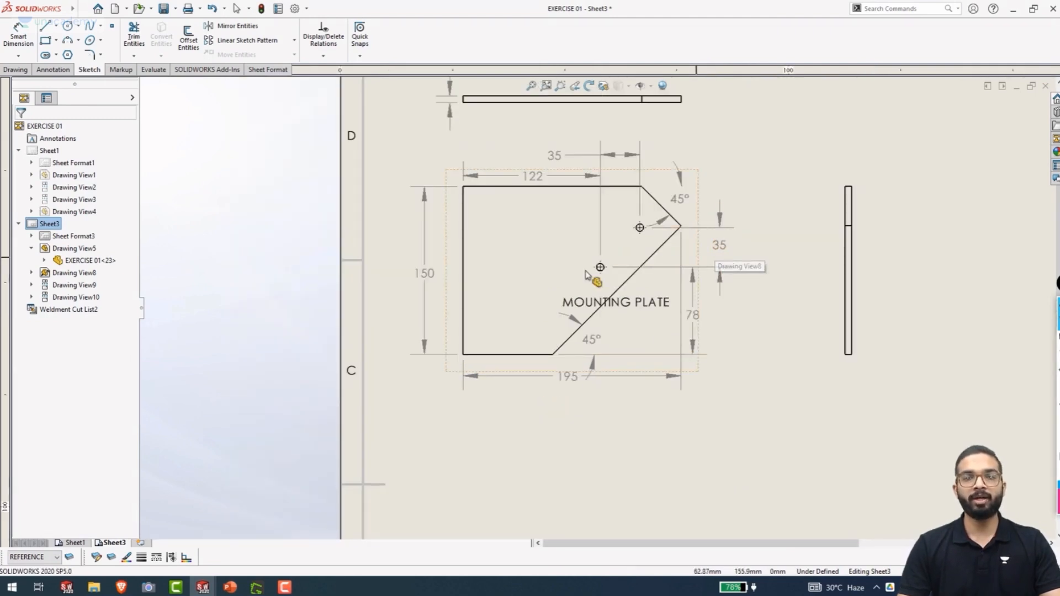
left_click(678, 200)
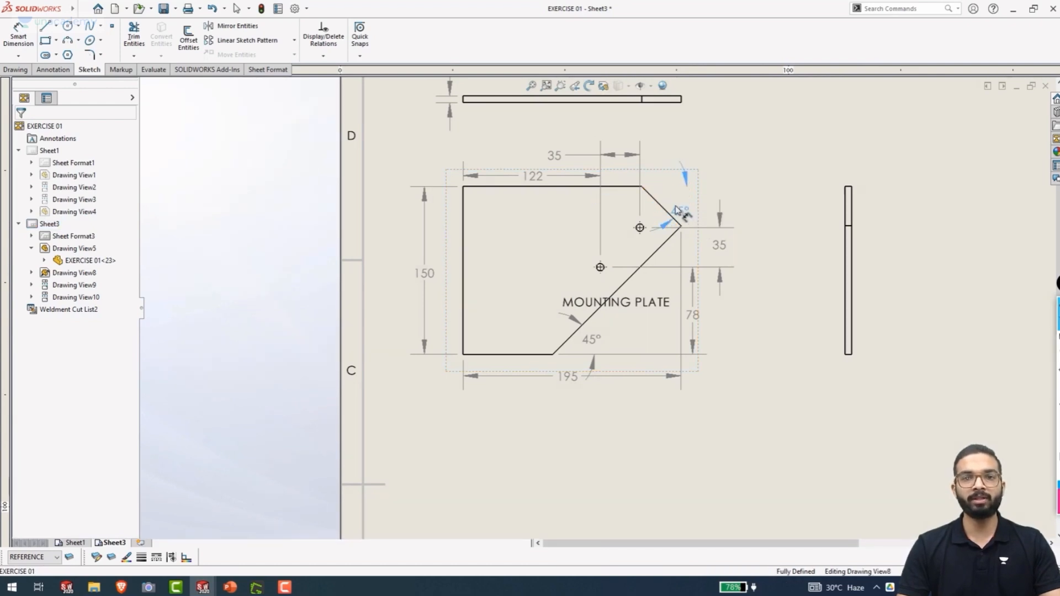
scroll(721, 195, "down", 2)
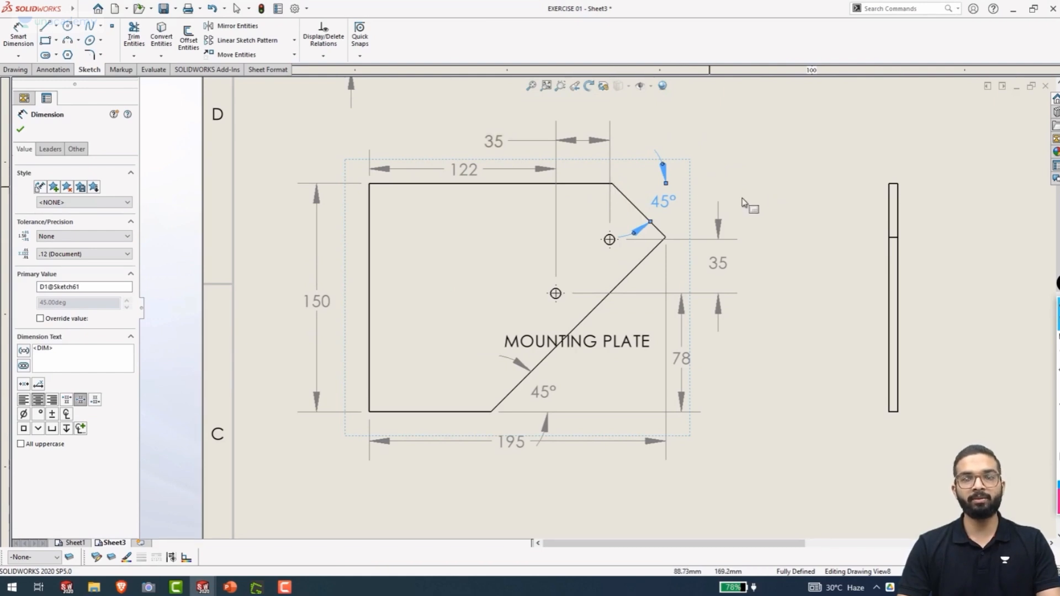
left_click(58, 557)
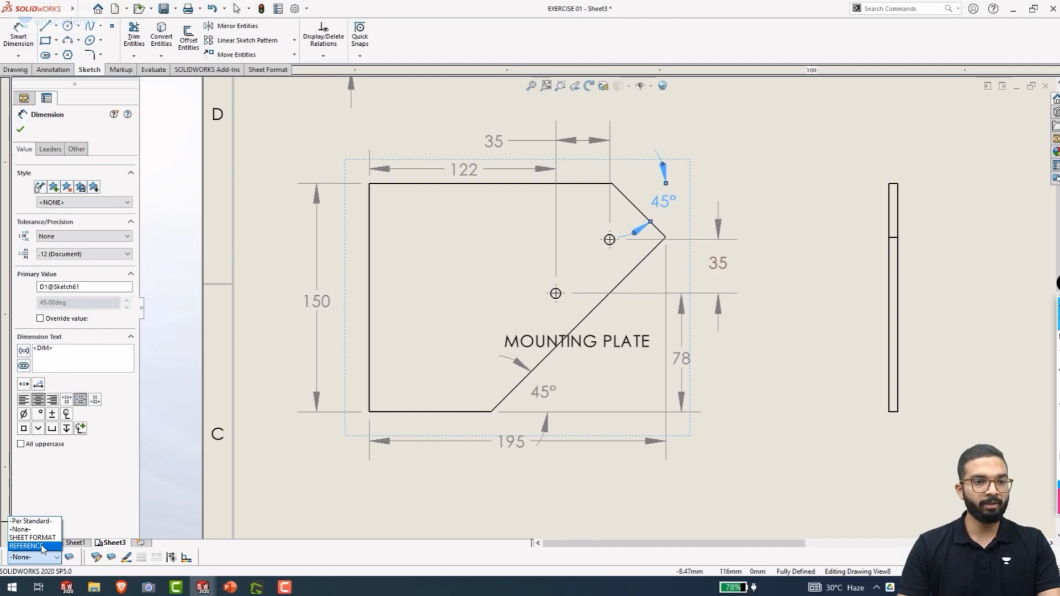
left_click(42, 547)
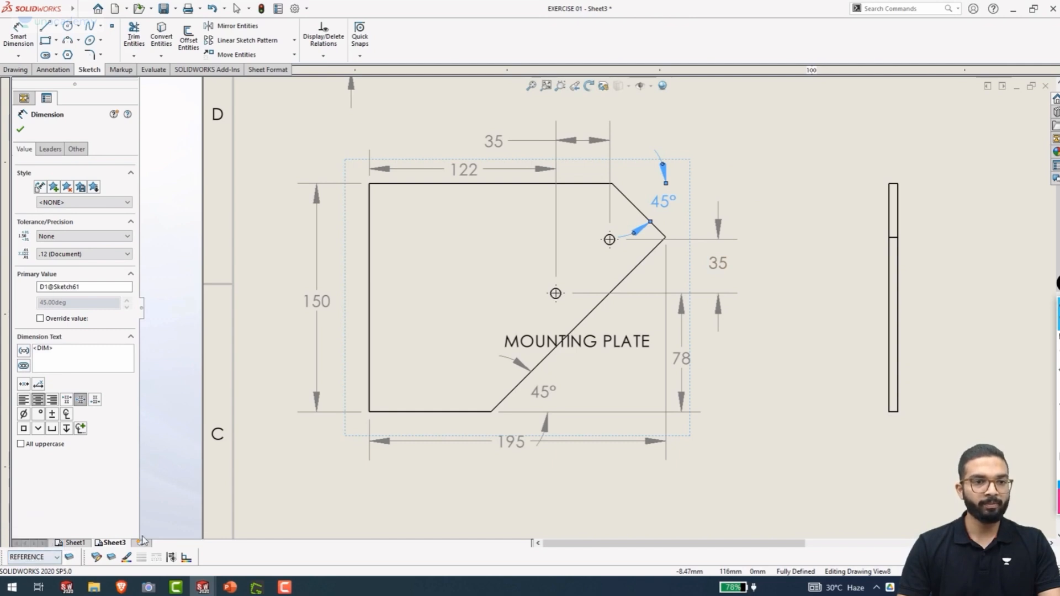
Toggle the REFERENCE layer's visibility to check the two centerlines and the upper angle dimension
left_click(68, 558)
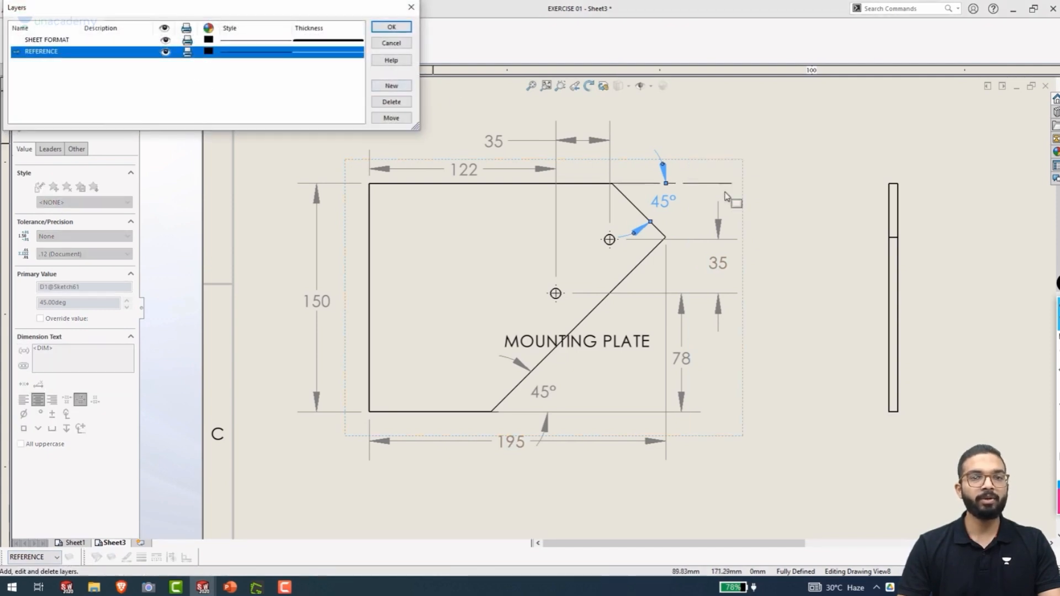
left_click(692, 184, "ctrl")
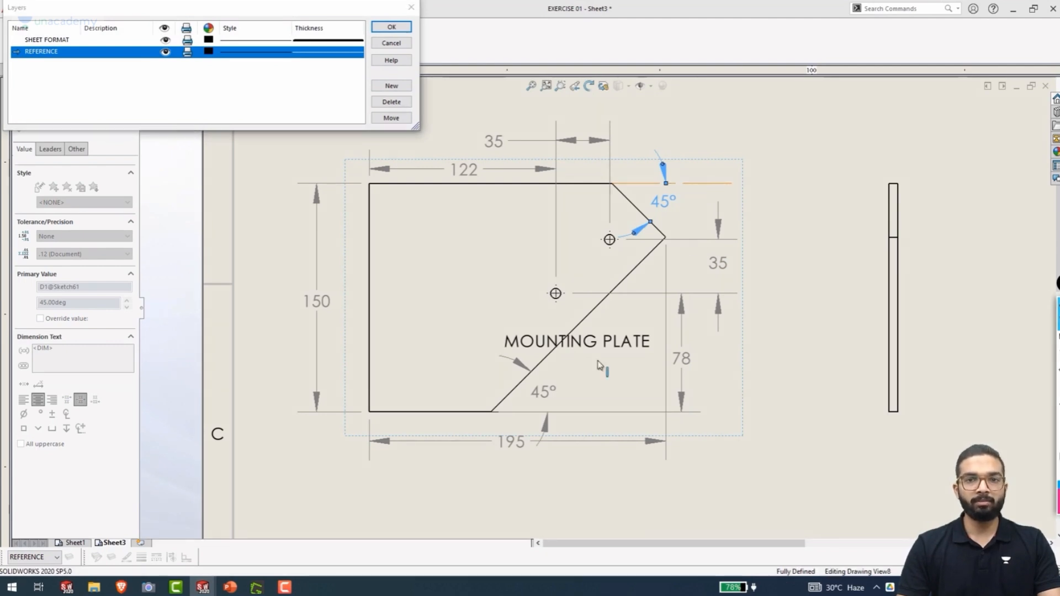
left_click(541, 413, "ctrl")
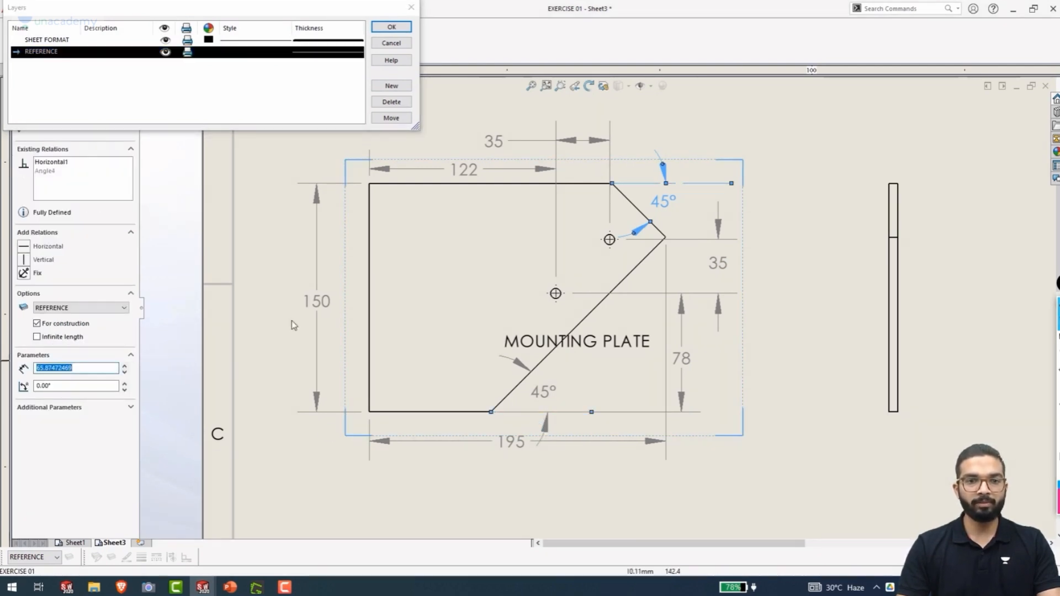
left_click(390, 28)
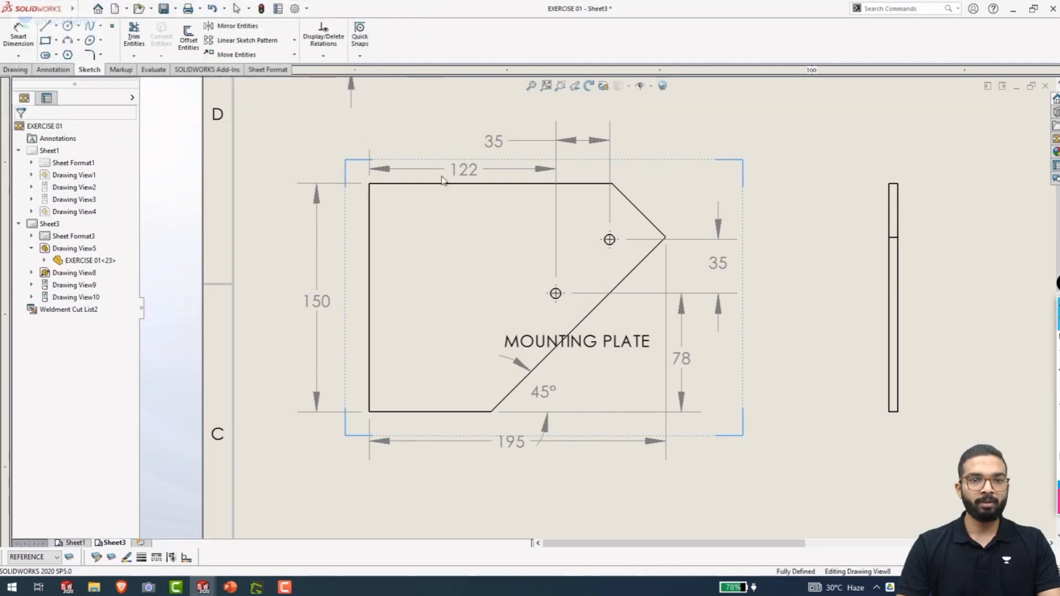
Make the REFERENCE layer visible in the layer properties
left_click(50, 559)
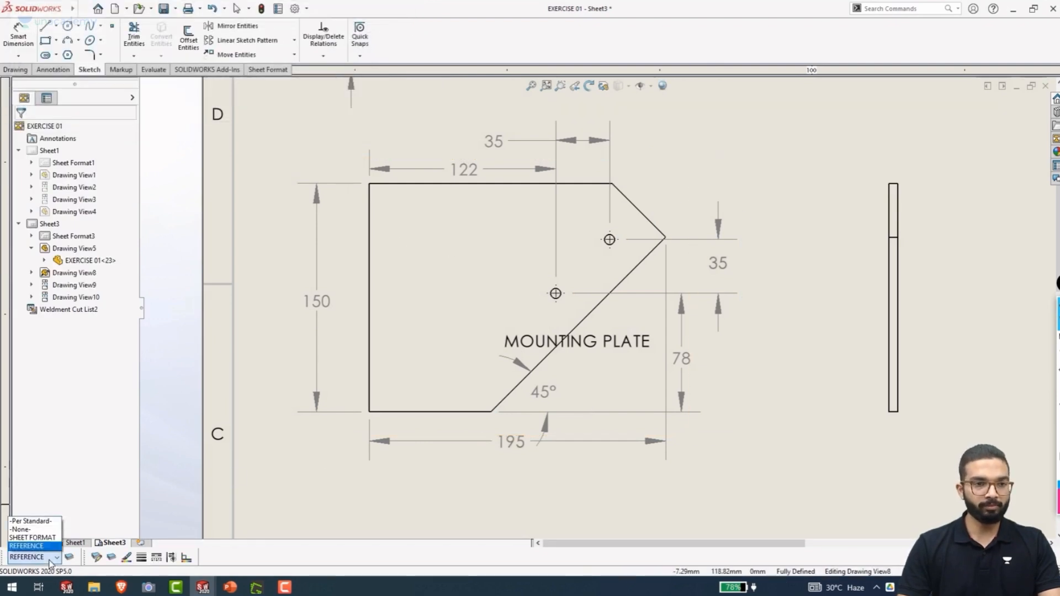
left_click(55, 559)
left_click(59, 558)
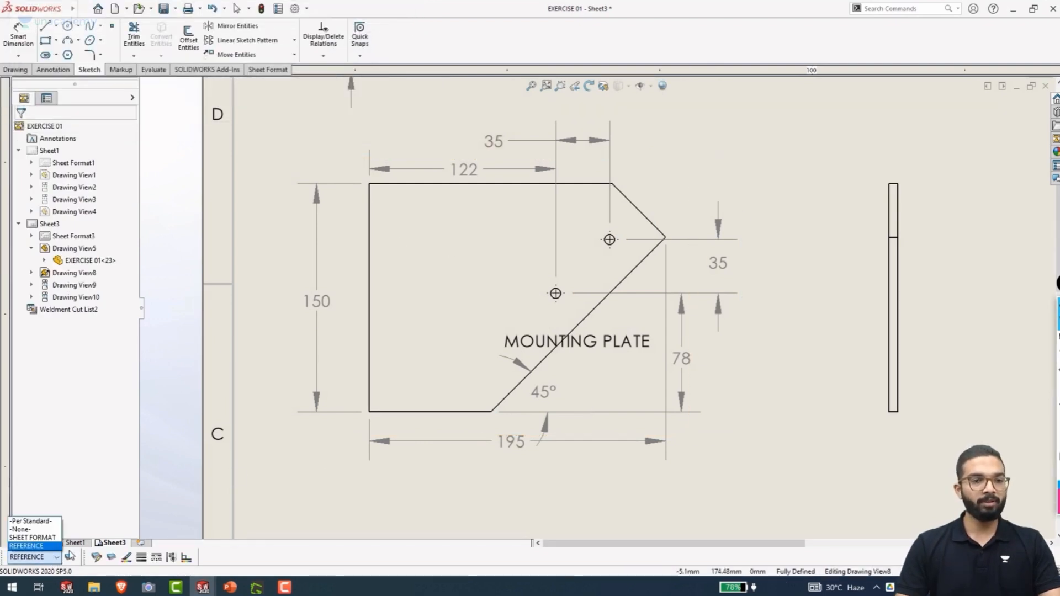
left_click(70, 556)
left_click(70, 556)
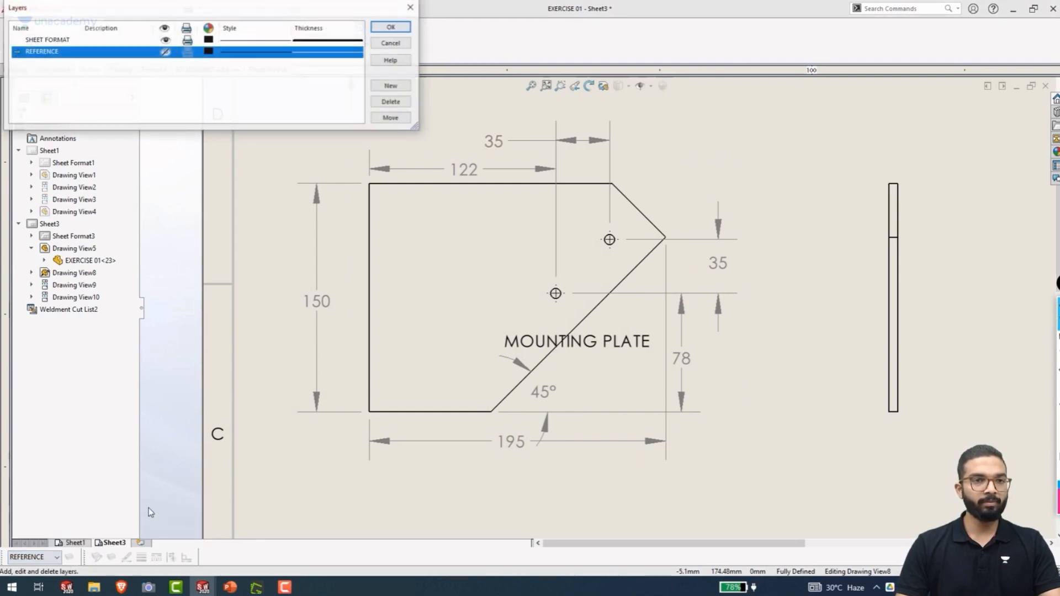
left_click(166, 52)
left_click(386, 29)
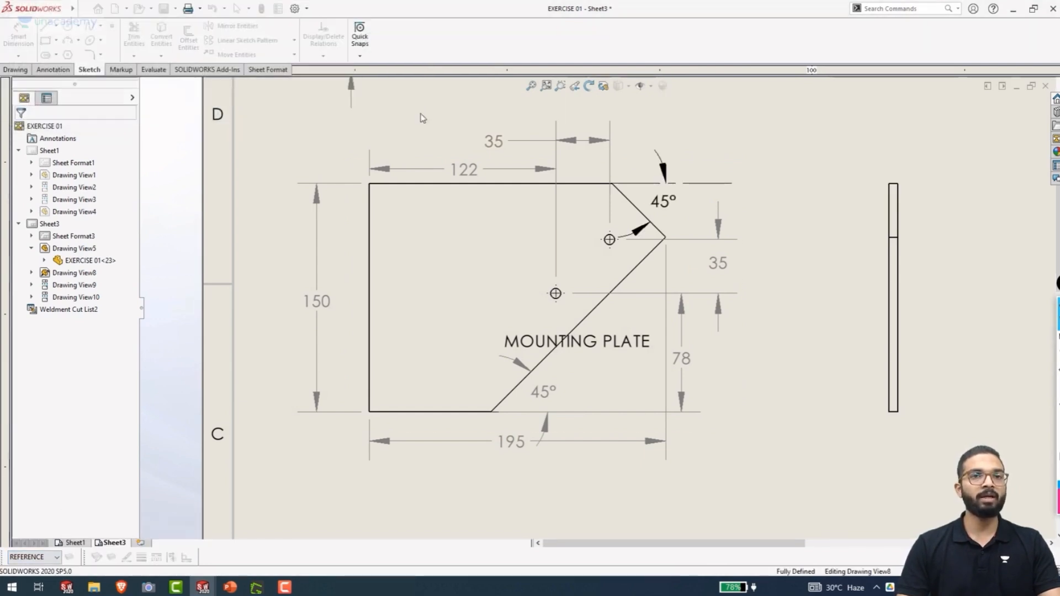
Take the upper and lower centerlines off the REFERENCE layer by setting their layer to None
left_click(697, 182)
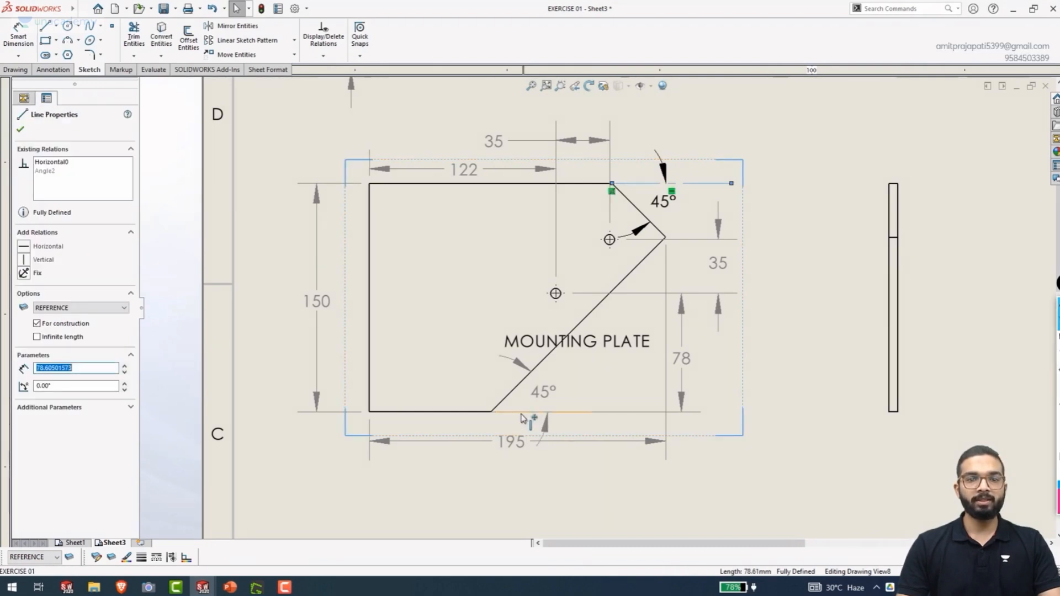
left_click(522, 414, "ctrl")
left_click(57, 558)
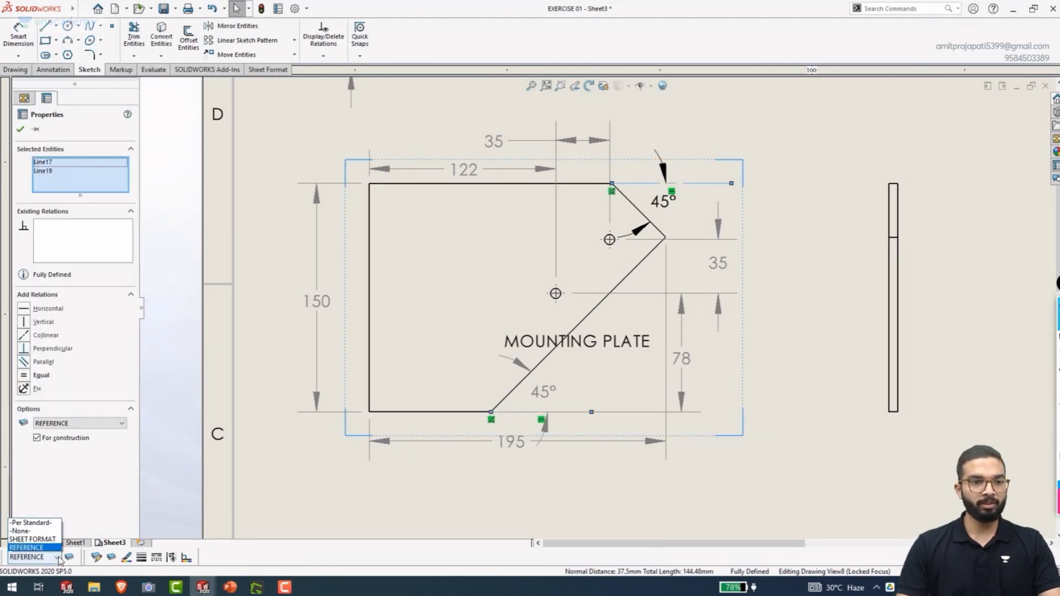
left_click(25, 531)
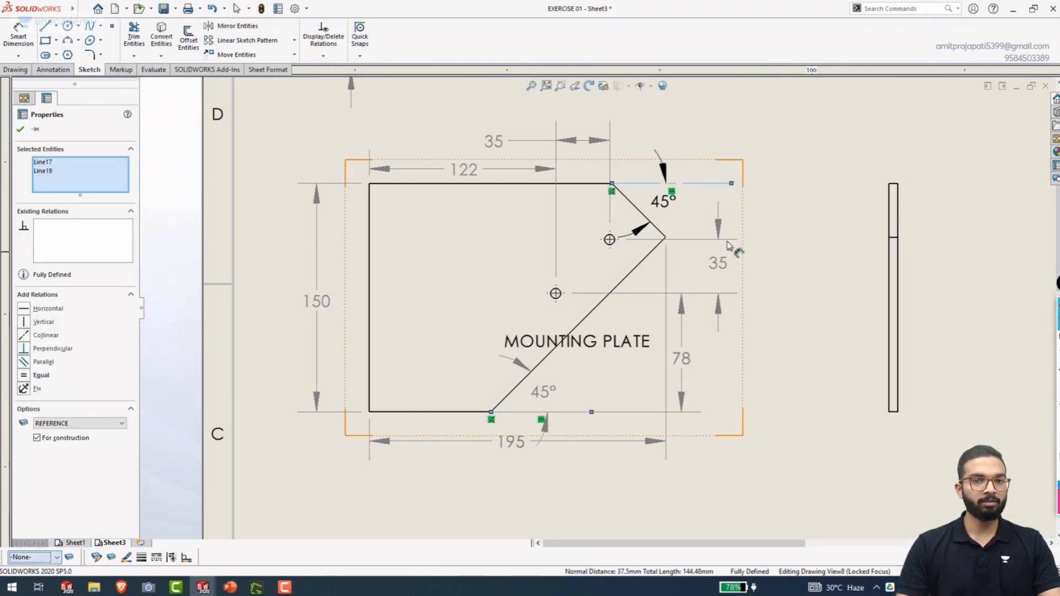
left_click(871, 286)
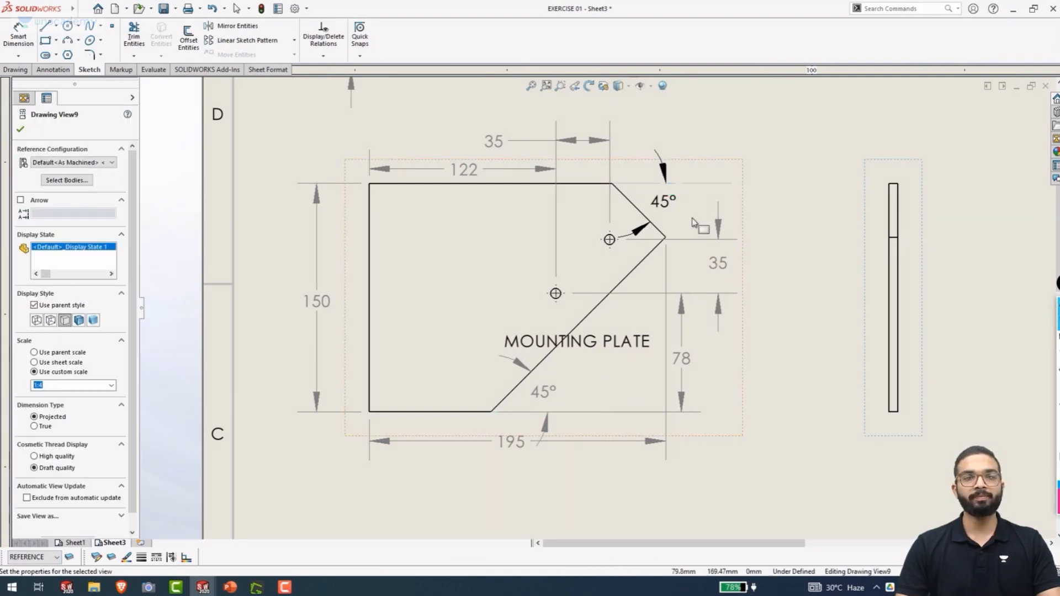
Nudge the upper 45° angle dimension slightly closer to the short sloped edge
left_click(659, 203)
mouse_move(656, 205)
left_mouse_down()
mouse_move(642, 201)
mouse_move(654, 209)
left_mouse_up()
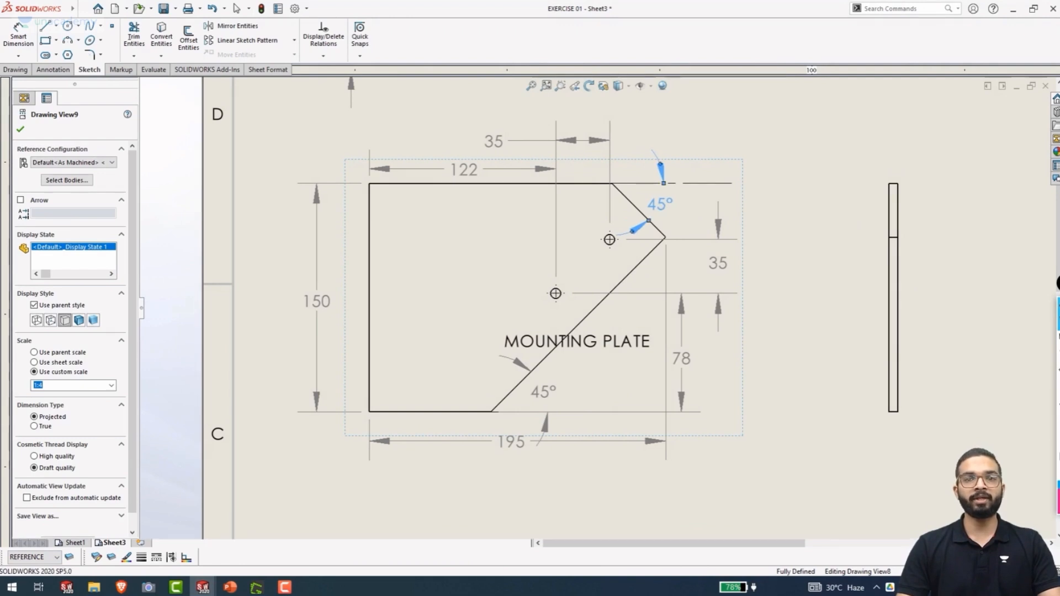
left_click(796, 285)
Move the MOUNTING PLATE note below the 195 dimension of the main view
scroll(796, 285, "up", 2)
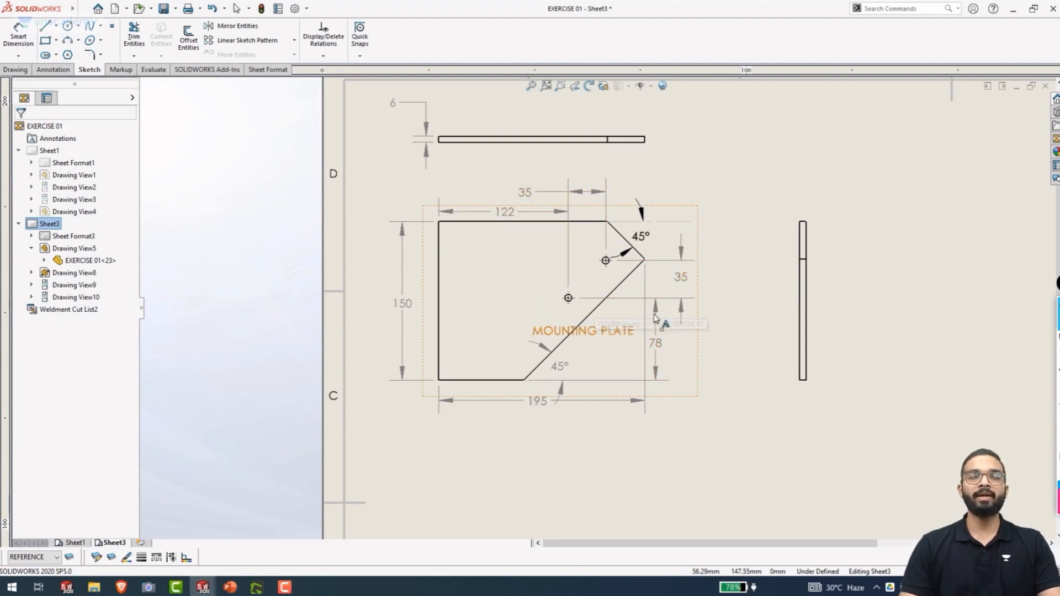
left_click_drag(579, 359, 560, 457)
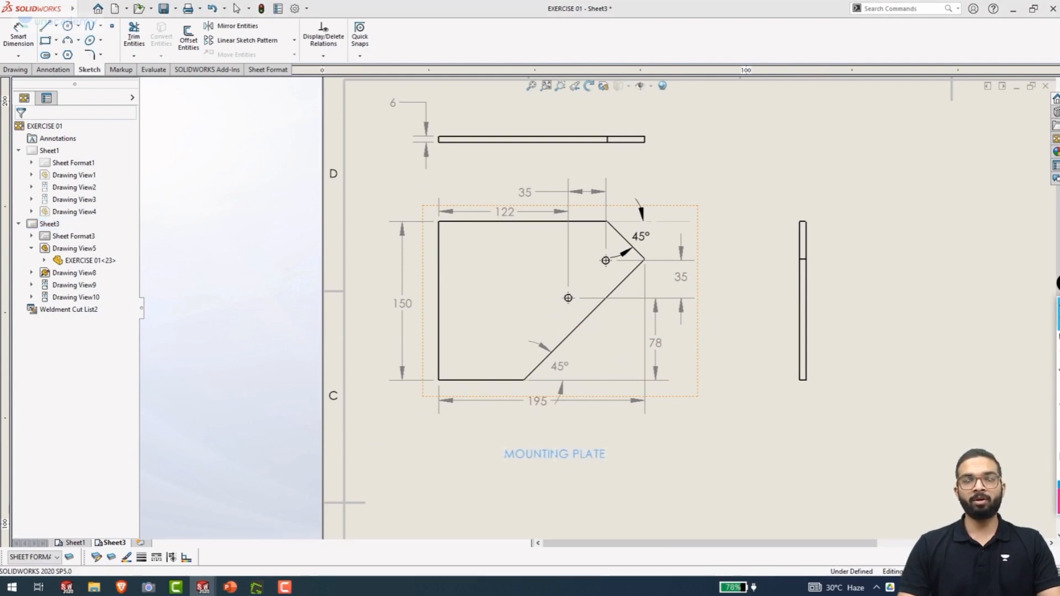
Move the MOUNTING PLATE note slightly closer to the 195 dimension of the main view
left_click(561, 457)
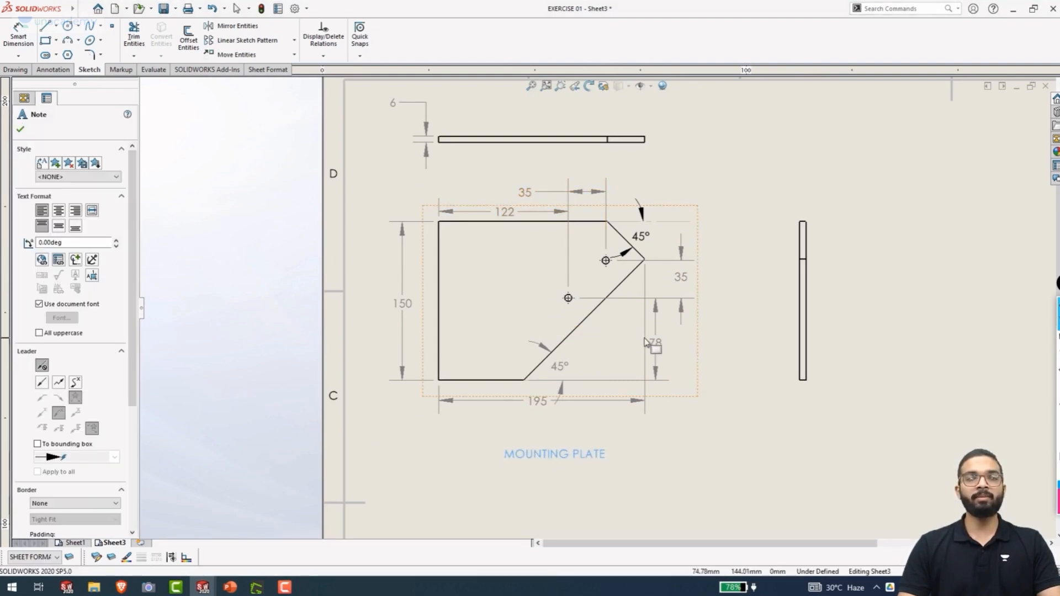
scroll(649, 339, "up", 3)
scroll(652, 339, "up", 2)
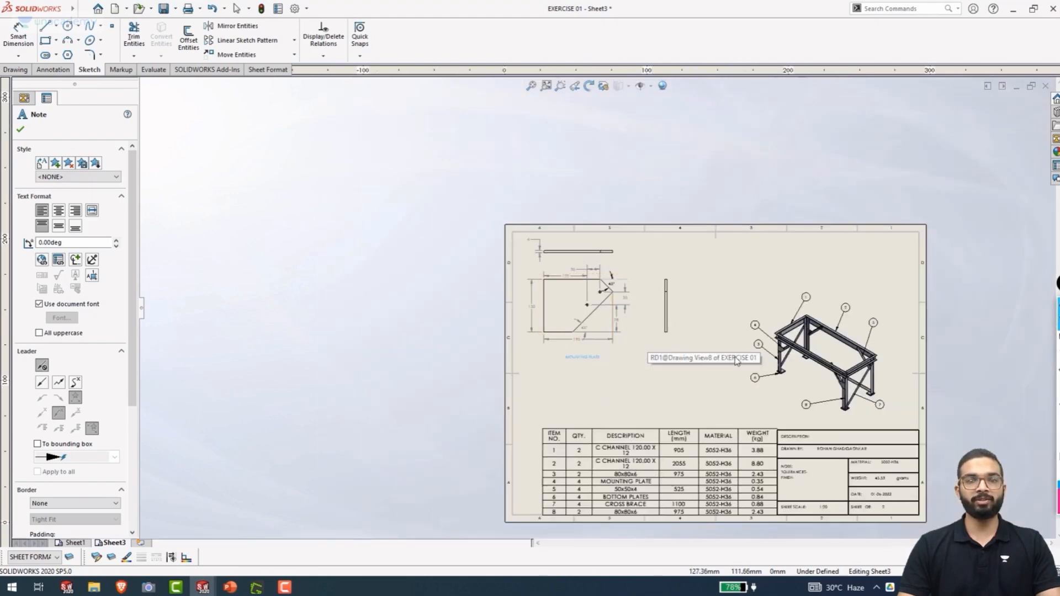
scroll(499, 191, "up", 2)
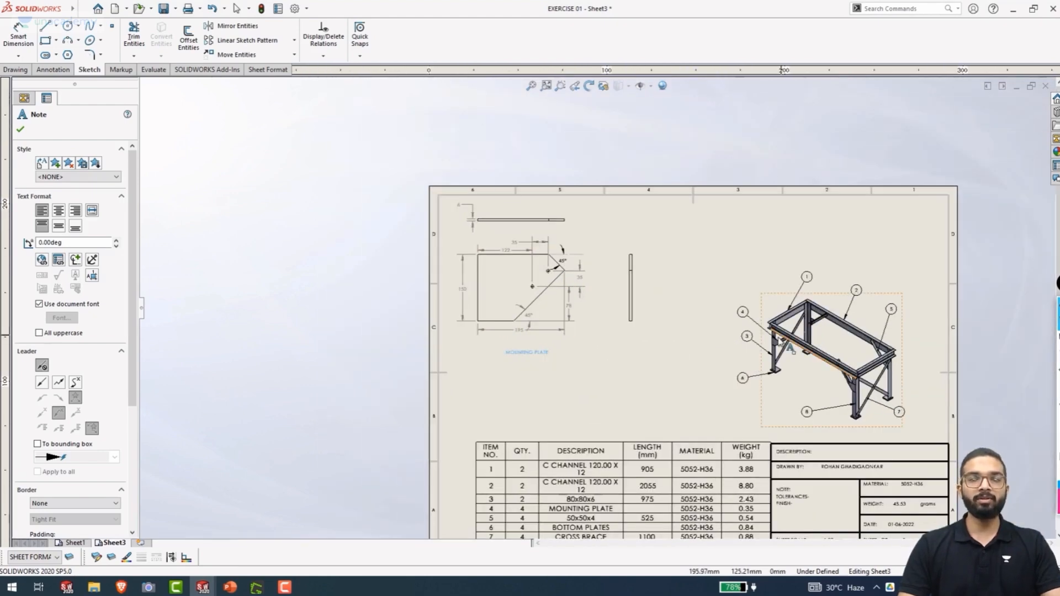
scroll(850, 352, "down", 2)
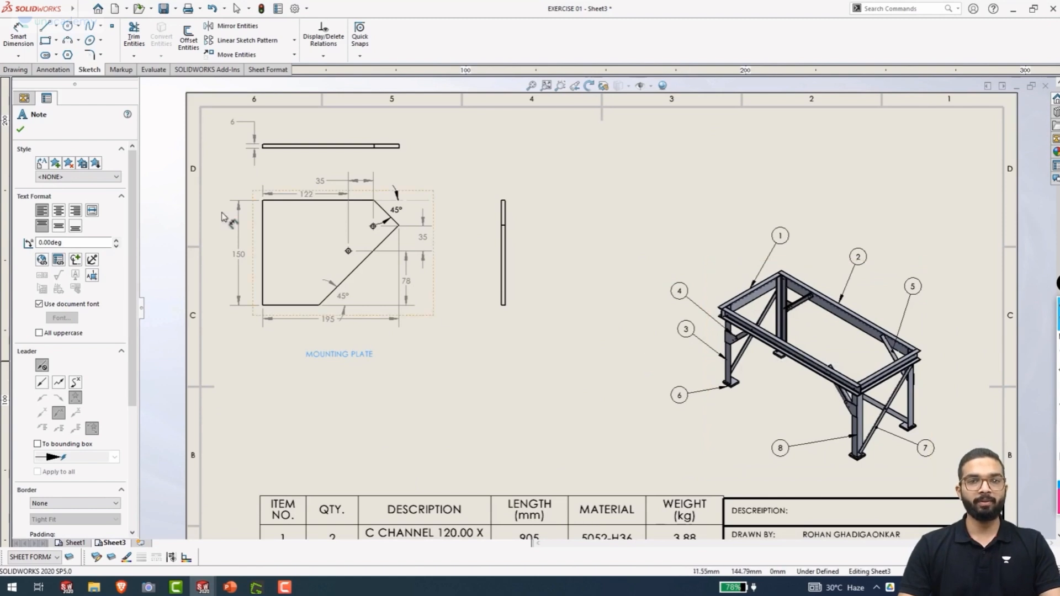
left_click(13, 69)
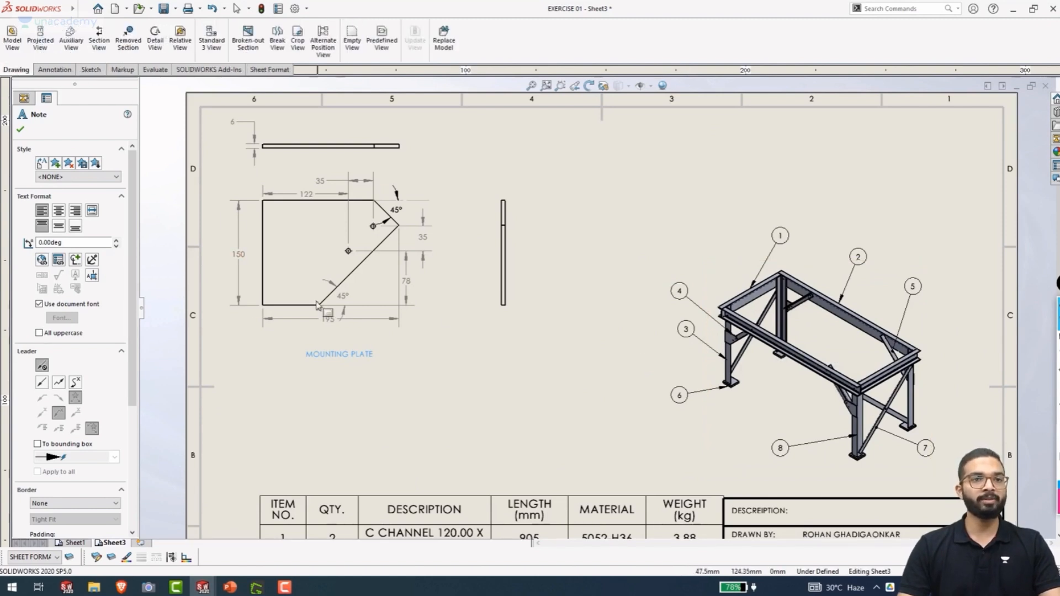
left_click_drag(338, 355, 334, 340)
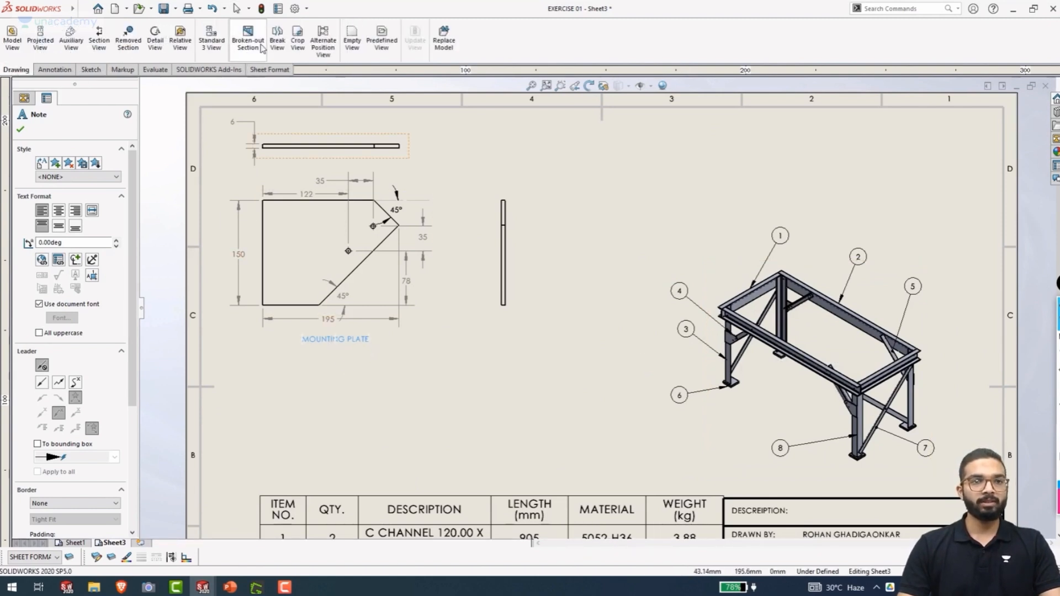
Start a relative view from the frame model and limit its scope to the bottom plate body at the foot of a leg
left_click(179, 40)
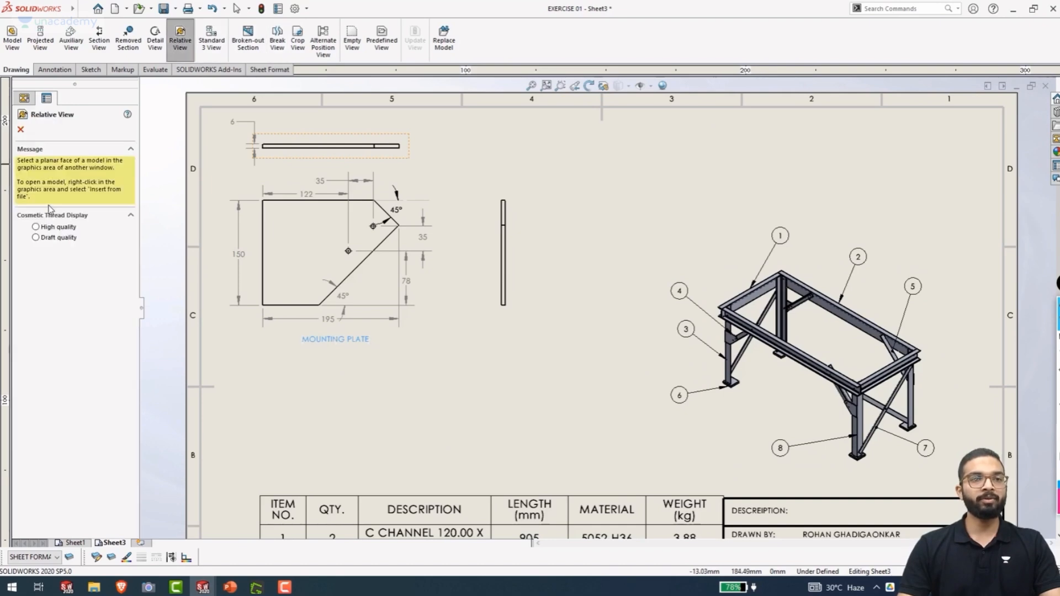
left_click(739, 312)
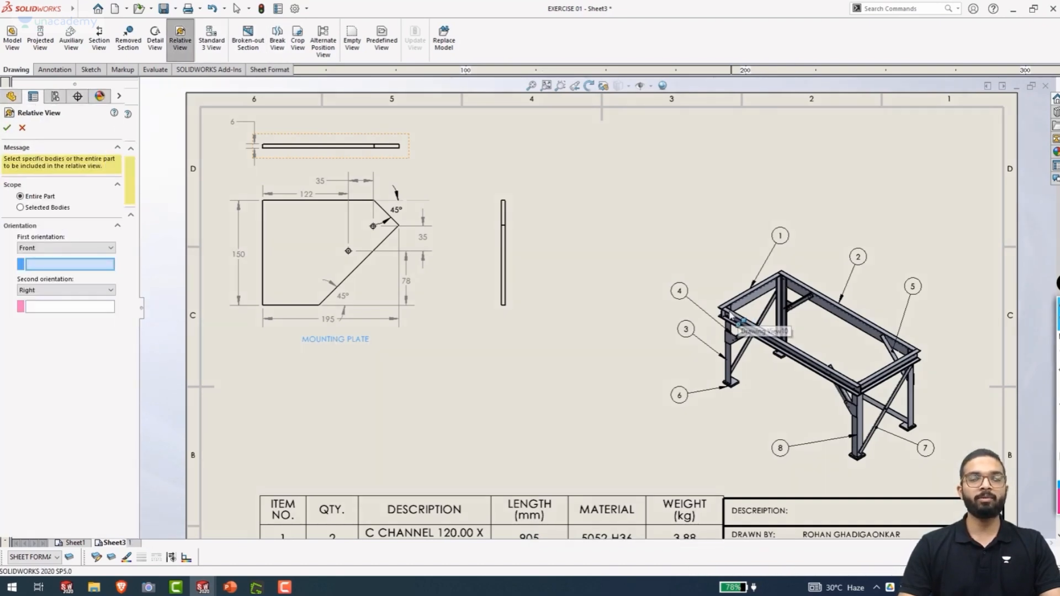
scroll(526, 396, "up", 5)
scroll(591, 447, "down", 6)
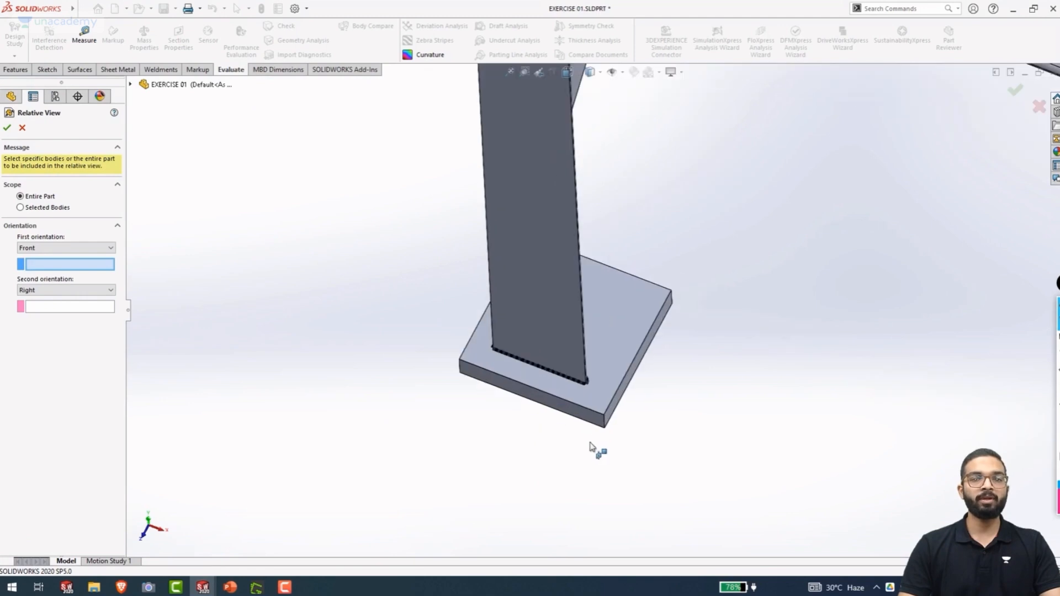
left_click(602, 391)
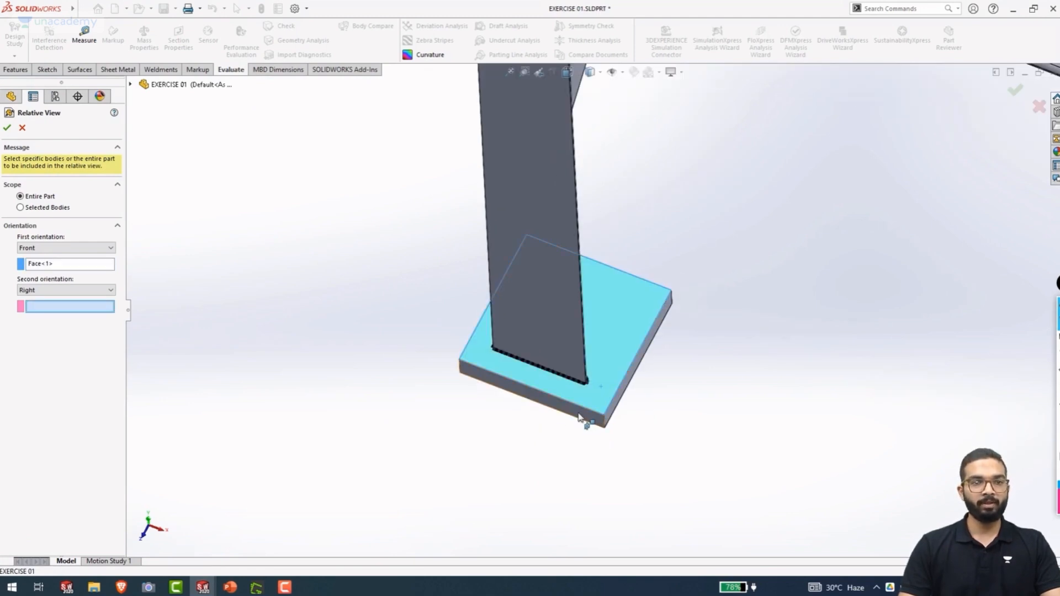
left_click(21, 207)
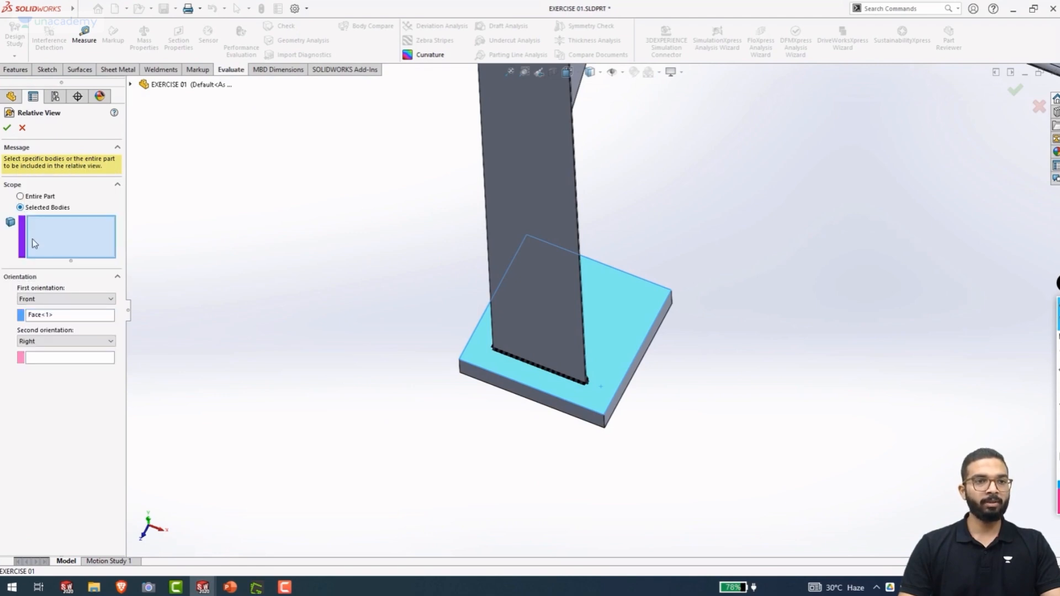
left_click(625, 330)
Orient the relative view with one thin edge face as Front and the adjacent edge face as Right, and place it below the MOUNTING PLATE note
left_click(61, 316)
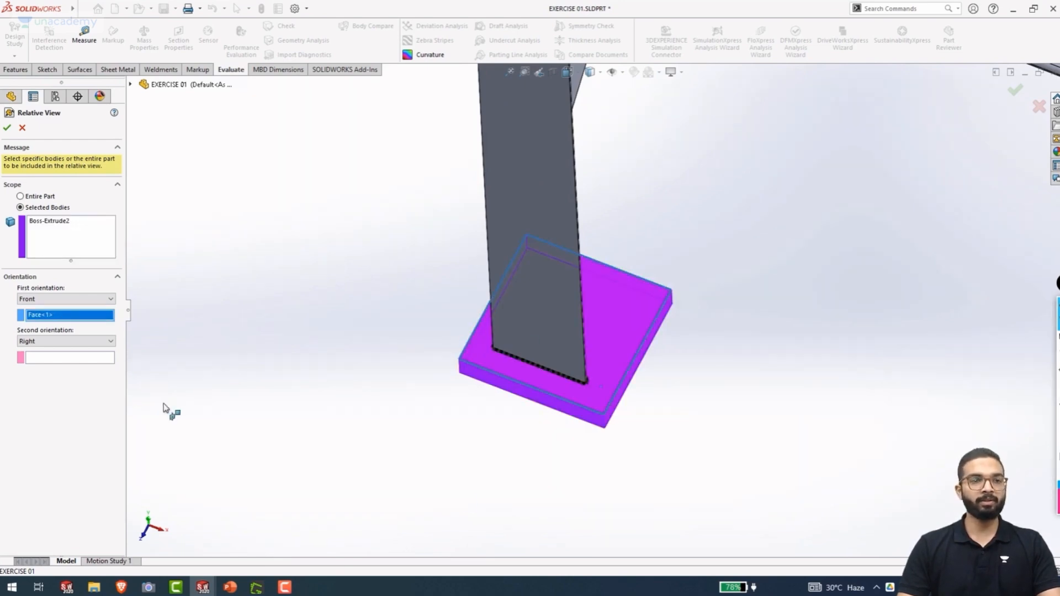
scroll(466, 442, "down", 5)
left_click(584, 353)
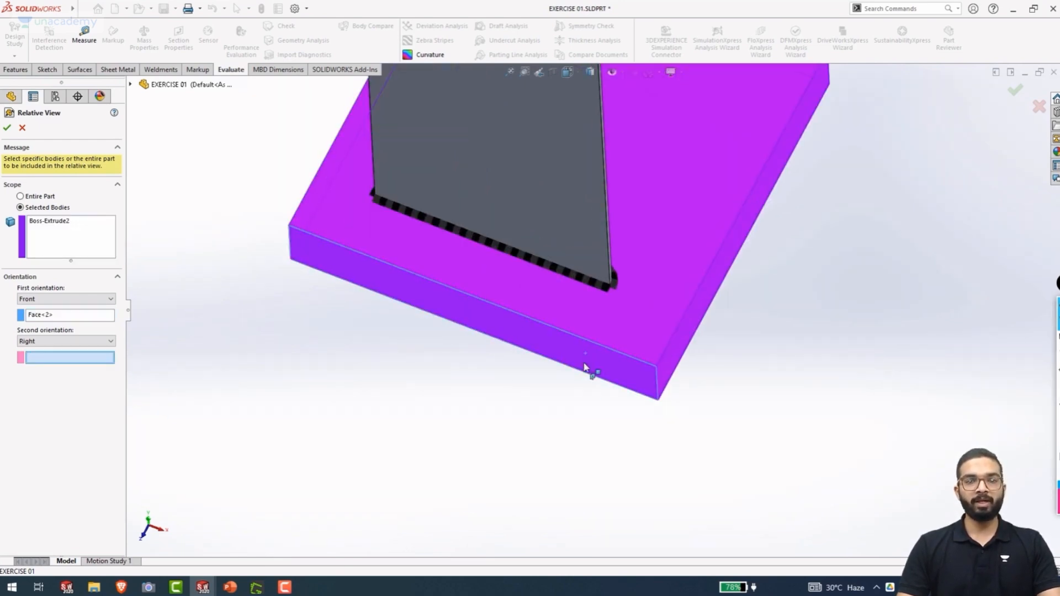
left_click(674, 364)
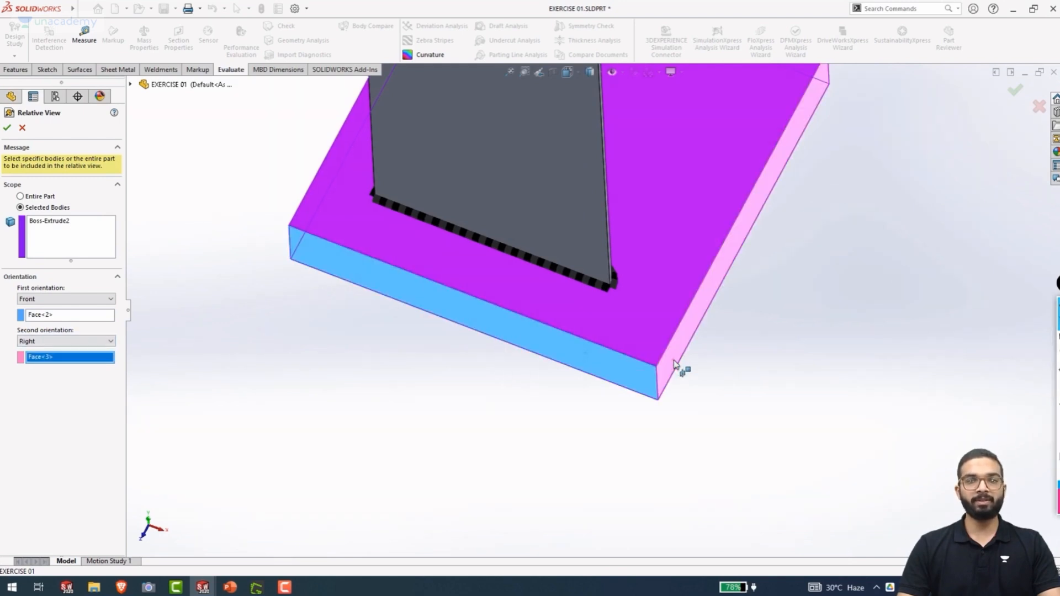
left_click(7, 129)
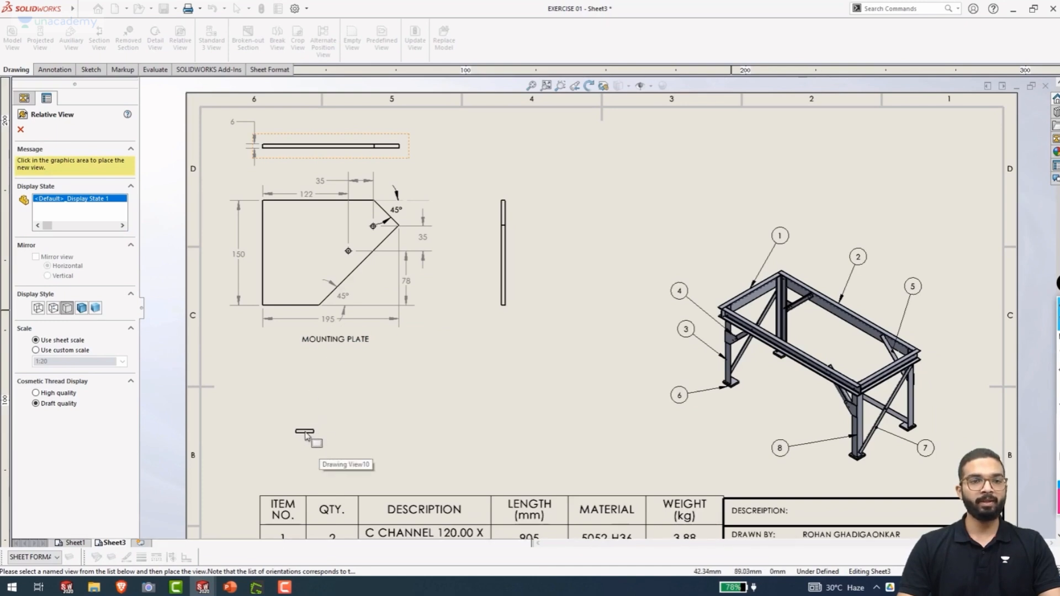
left_click(318, 435)
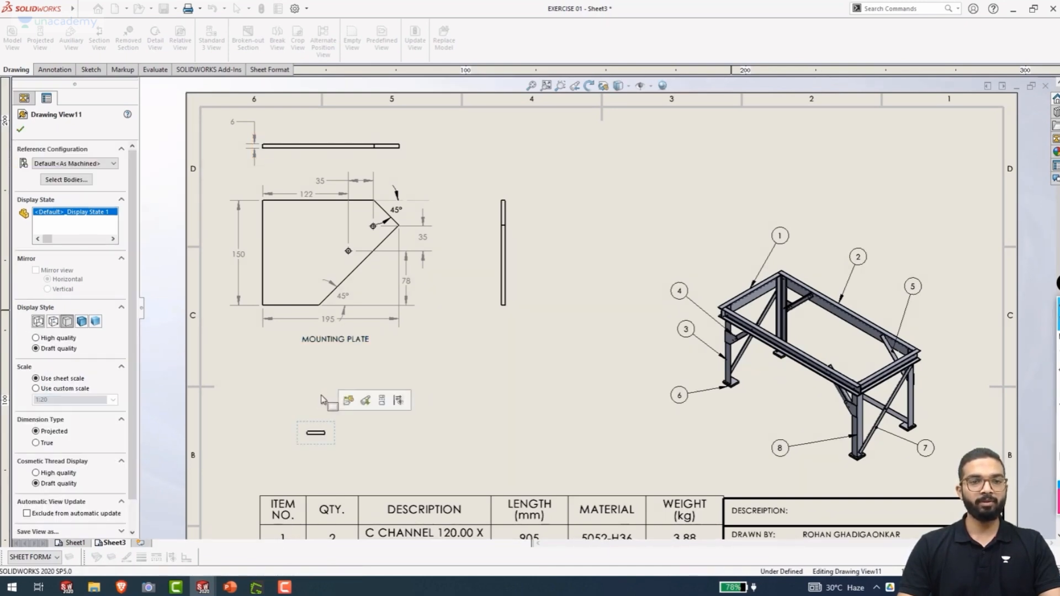
Project two views from the bottom plate's front view, one above it and one to its right
left_click(382, 400)
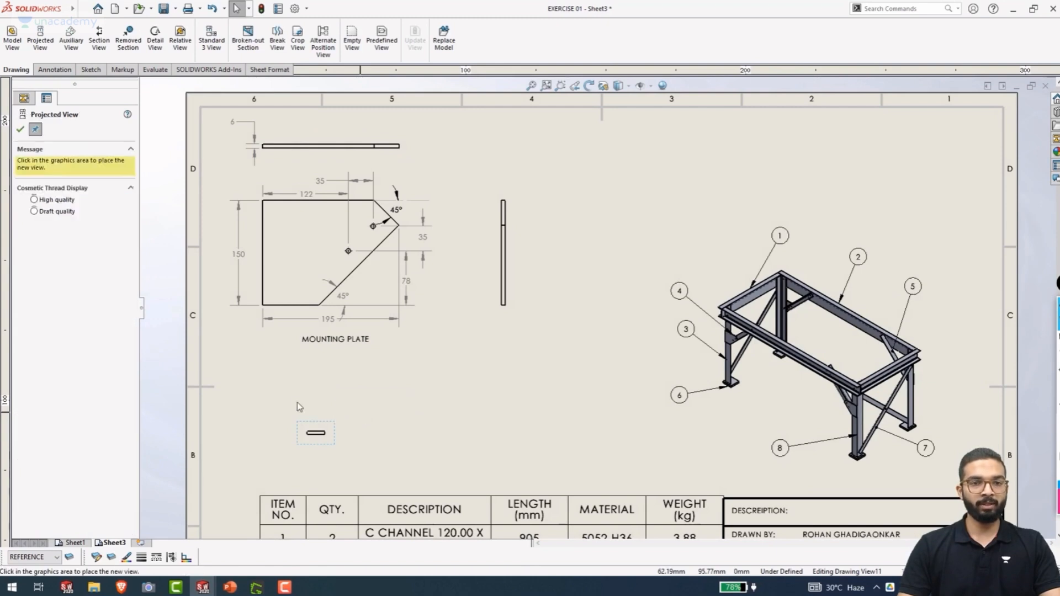
left_click(313, 402)
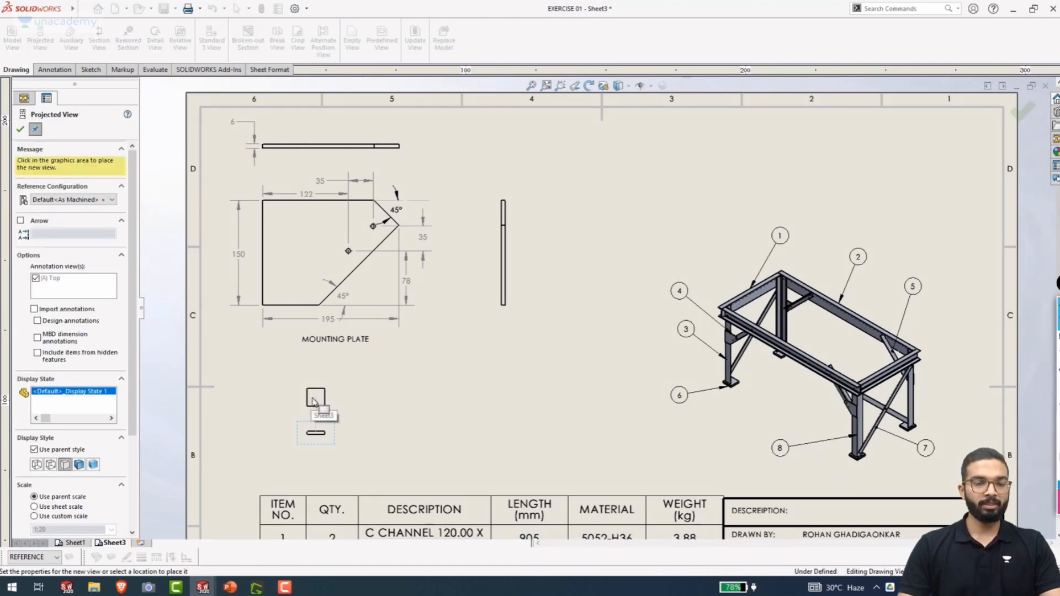
left_click(368, 439)
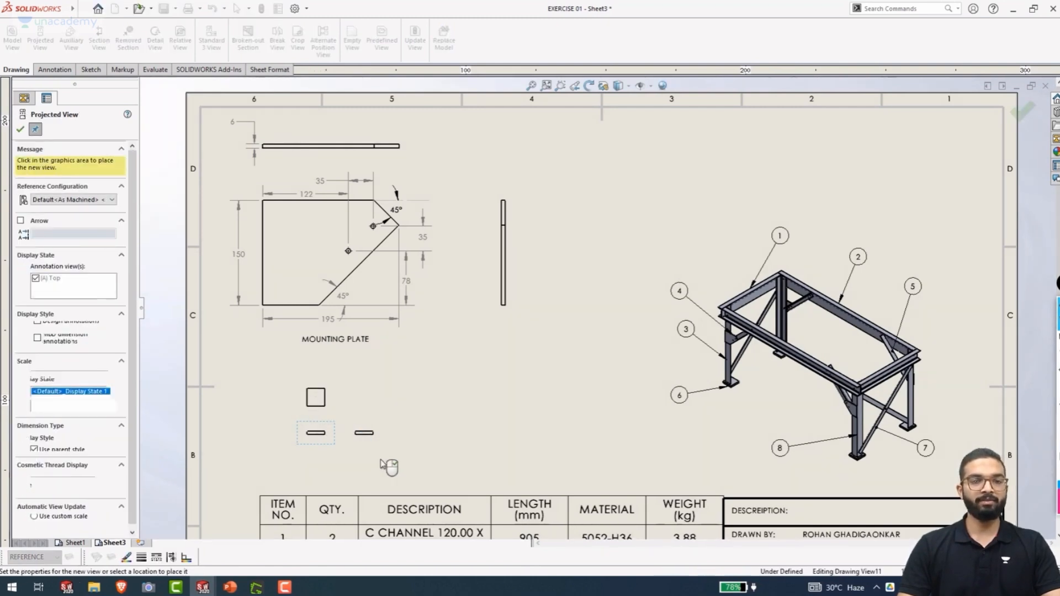
key("Escape")
Dimension the height and width of the bottom plate's square view
scroll(332, 450, "up", 2)
scroll(333, 450, "up", 2)
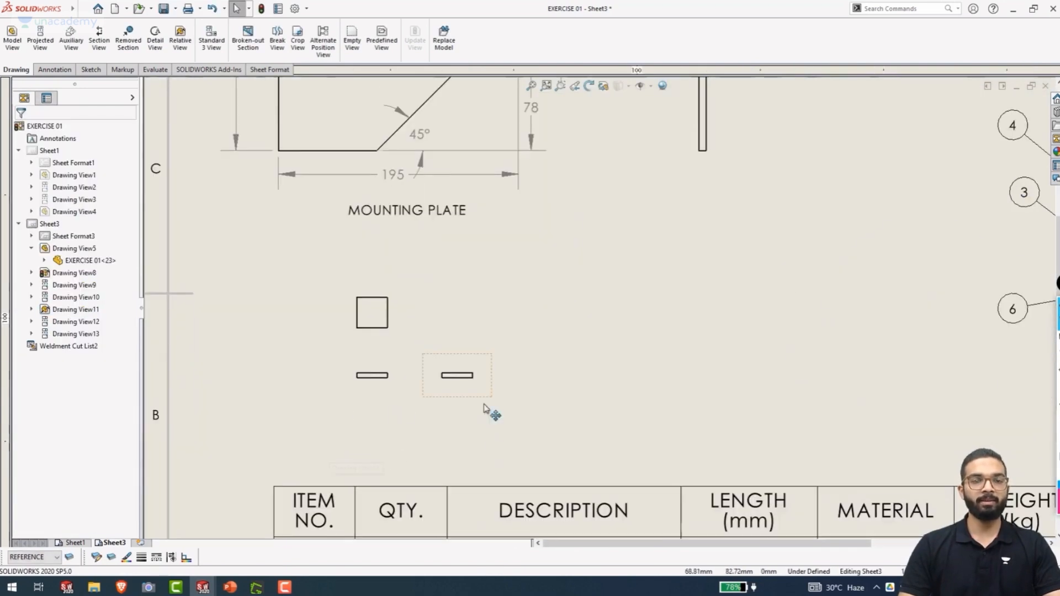
right_click_drag(531, 408, 531, 278)
left_click(357, 314)
left_click(334, 314)
left_click(372, 298)
left_click(375, 282)
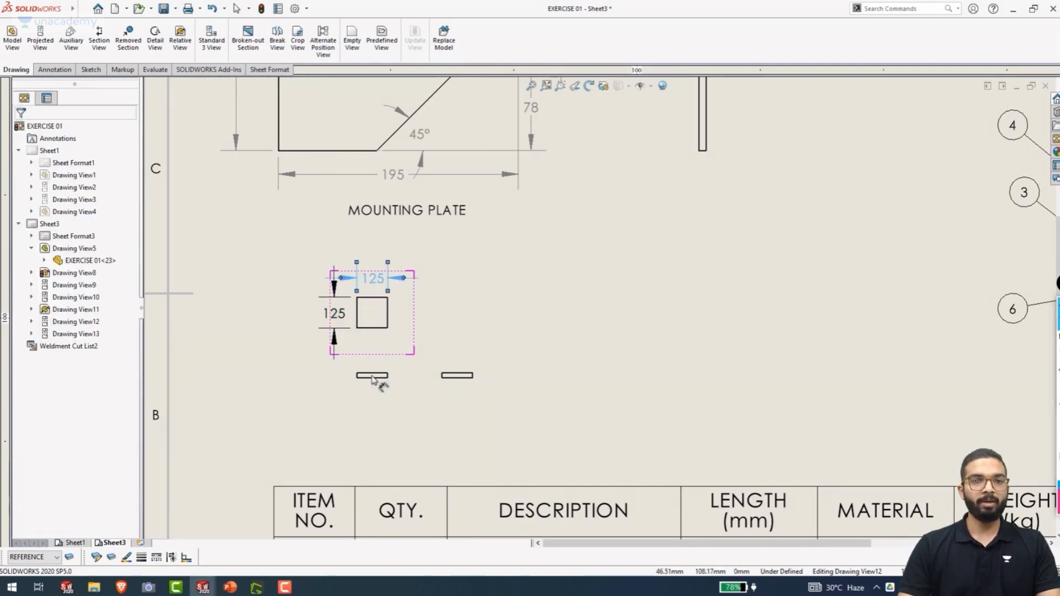
Dimension the plate's thickness on the bottom plate's projected side view
scroll(486, 381, "down", 3)
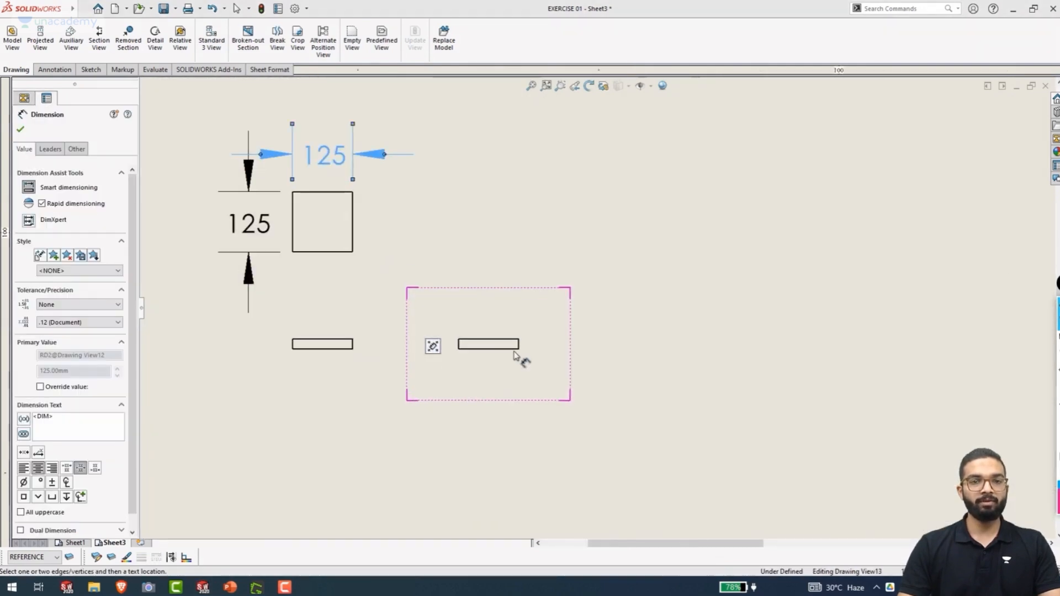
left_click(555, 344)
left_click(589, 278)
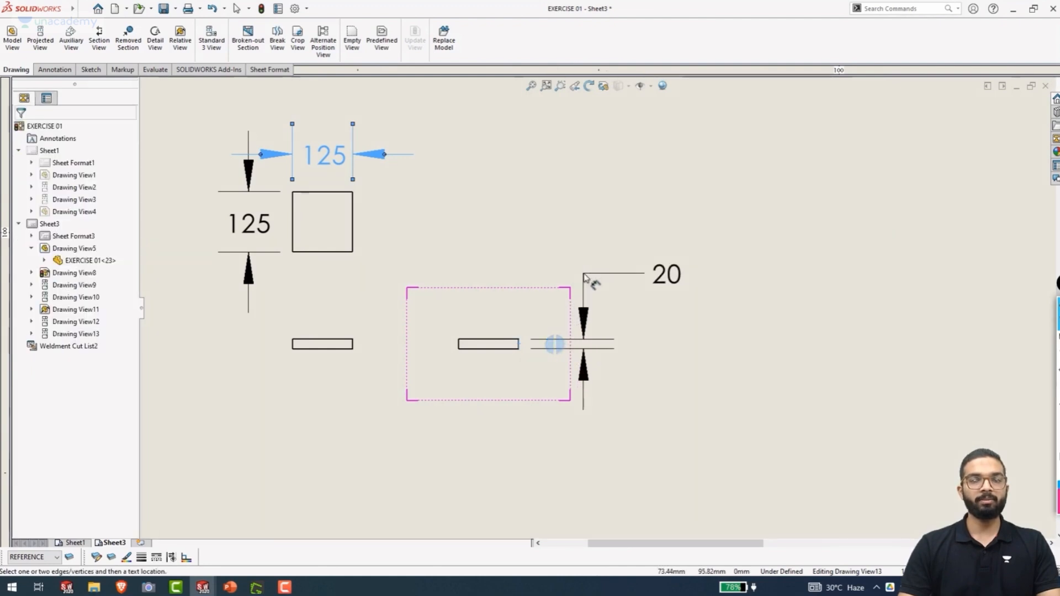
key("Escape")
scroll(466, 388, "up", 2)
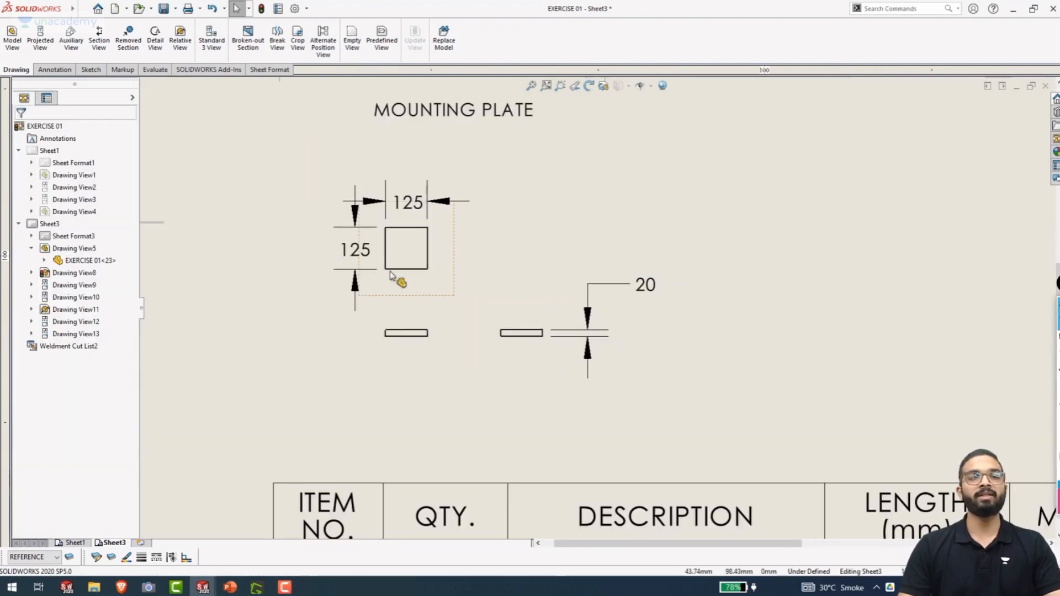
Set a custom scale of 1:8 for all three bottom plate views together
left_click(426, 360)
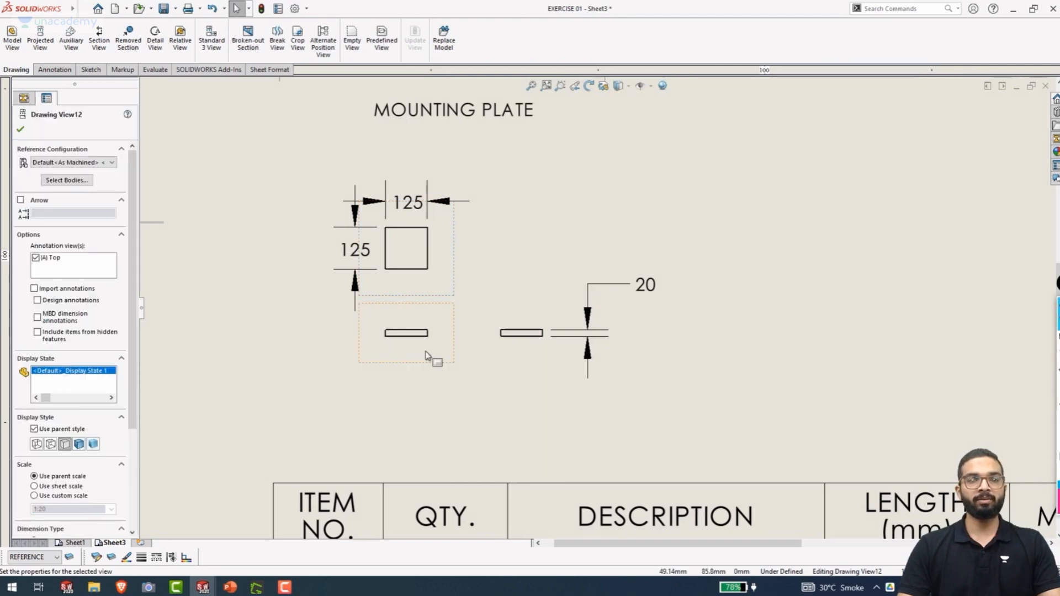
left_click(513, 362, "ctrl")
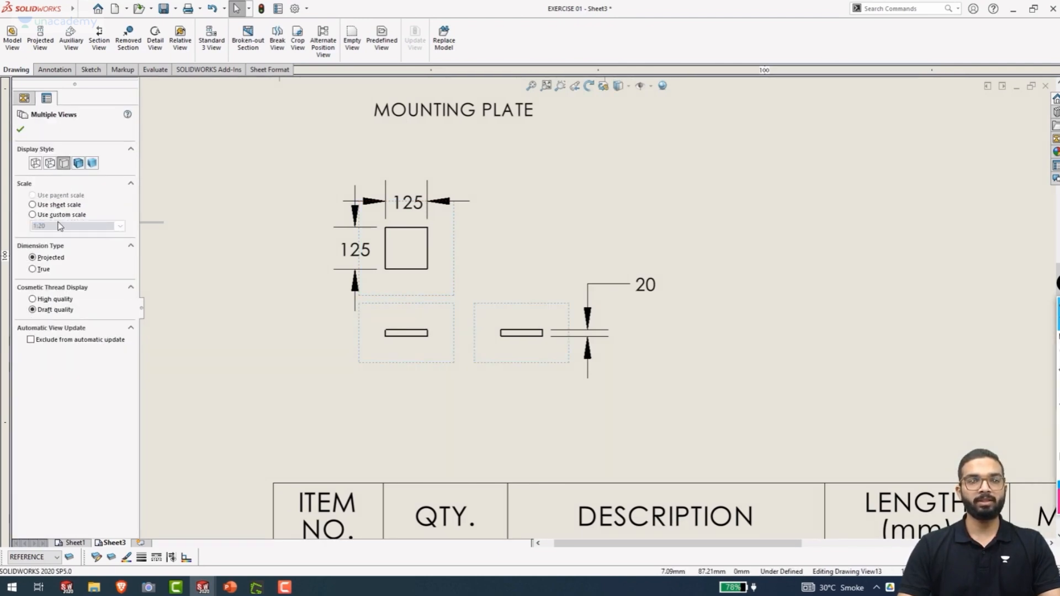
left_click(57, 238)
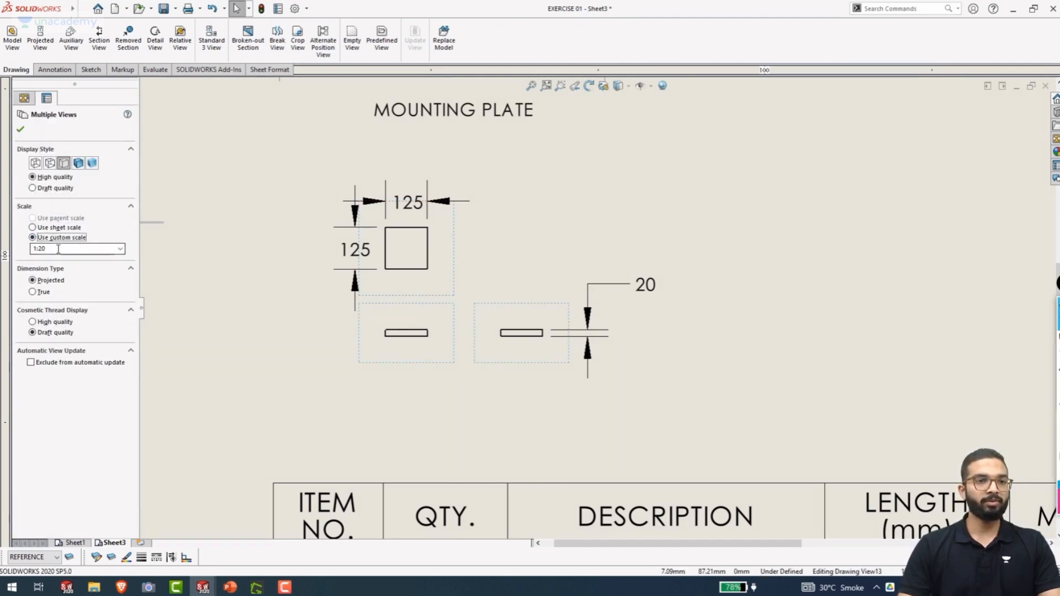
key("Return")
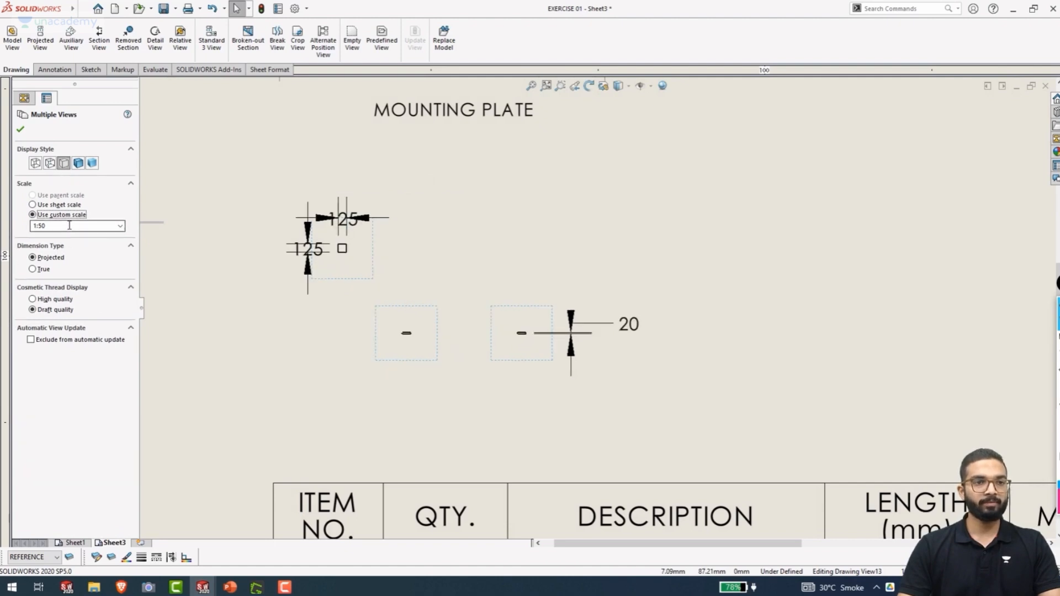
scroll(70, 226, "up", 2)
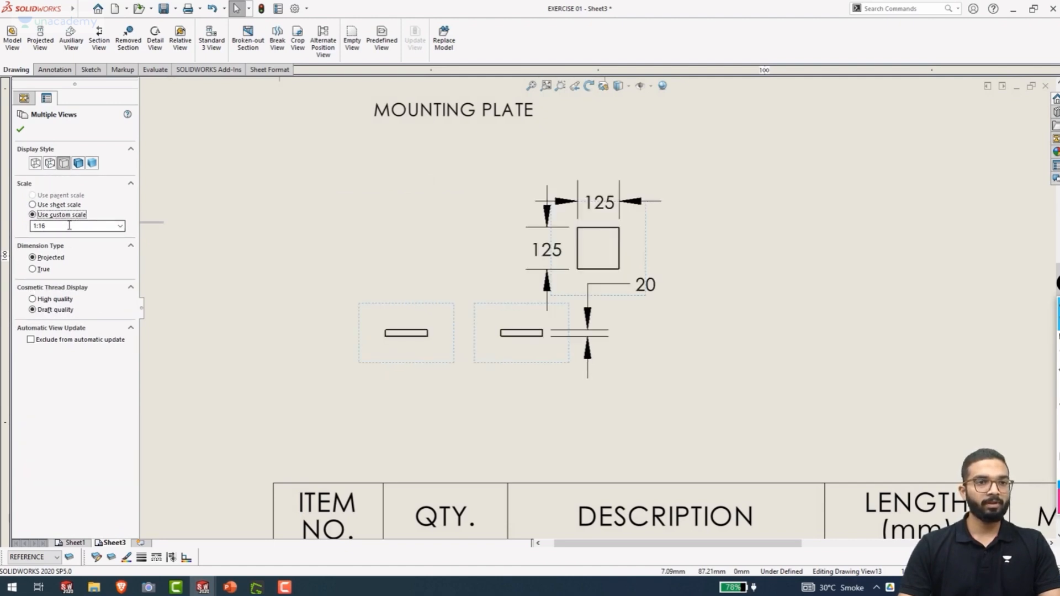
scroll(70, 225, "up", 1)
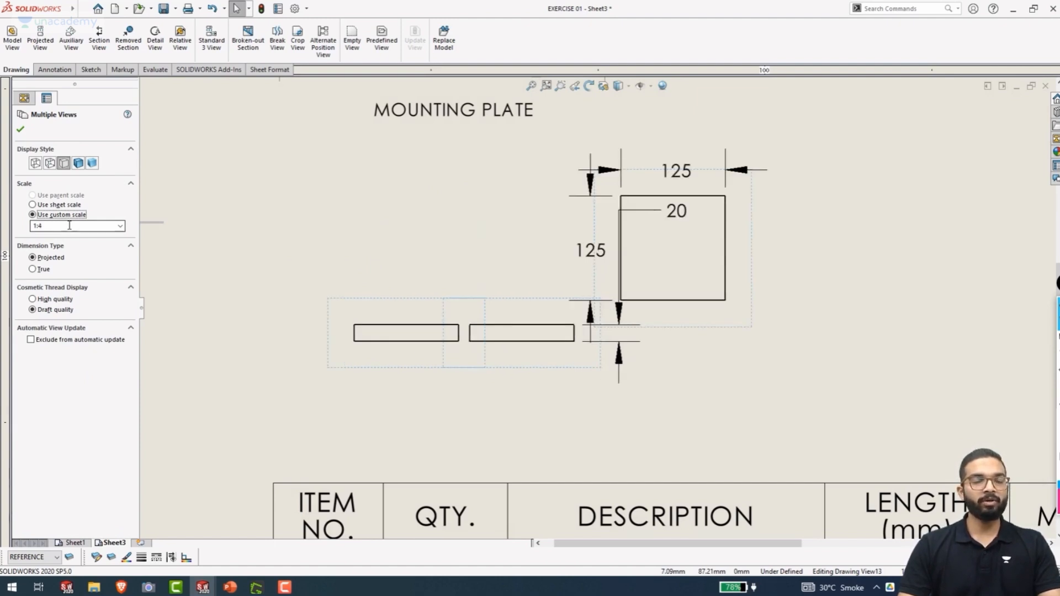
left_click(20, 130)
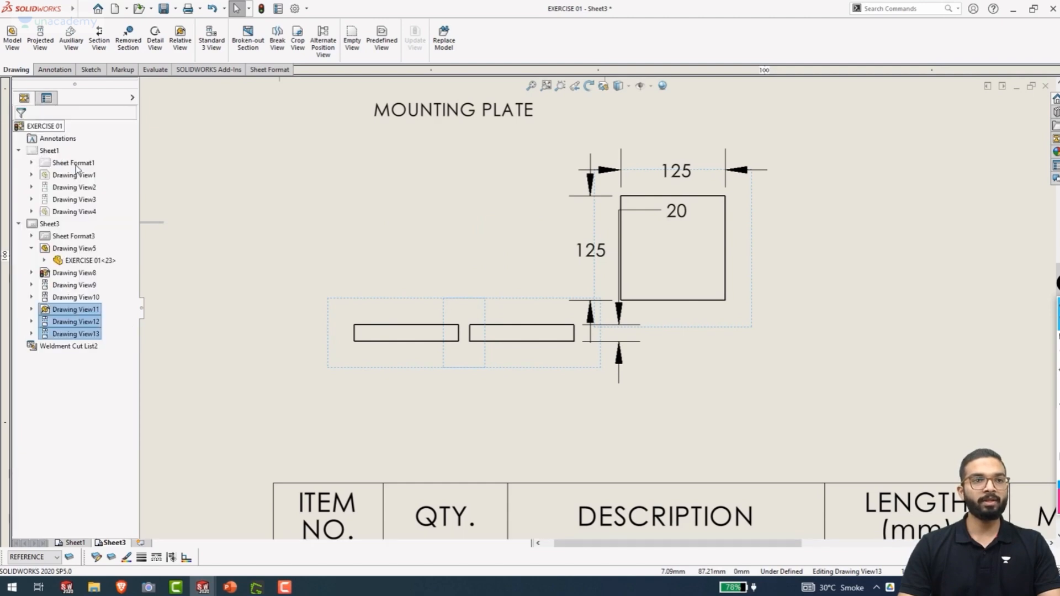
Set a custom scale of 1:4 for all three bottom plate views together
scroll(634, 307, "up", 3)
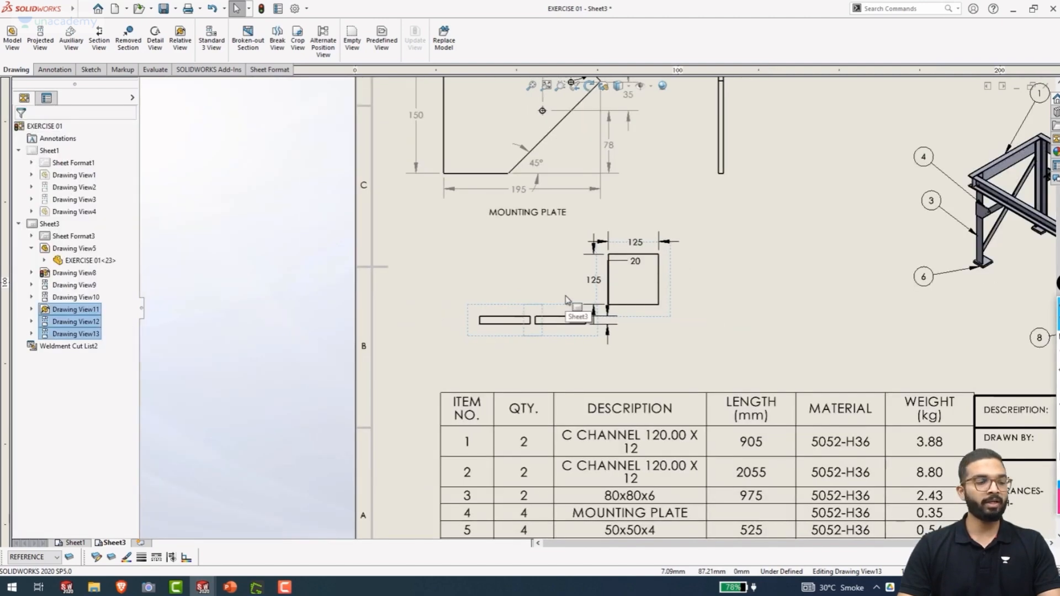
left_click(628, 320)
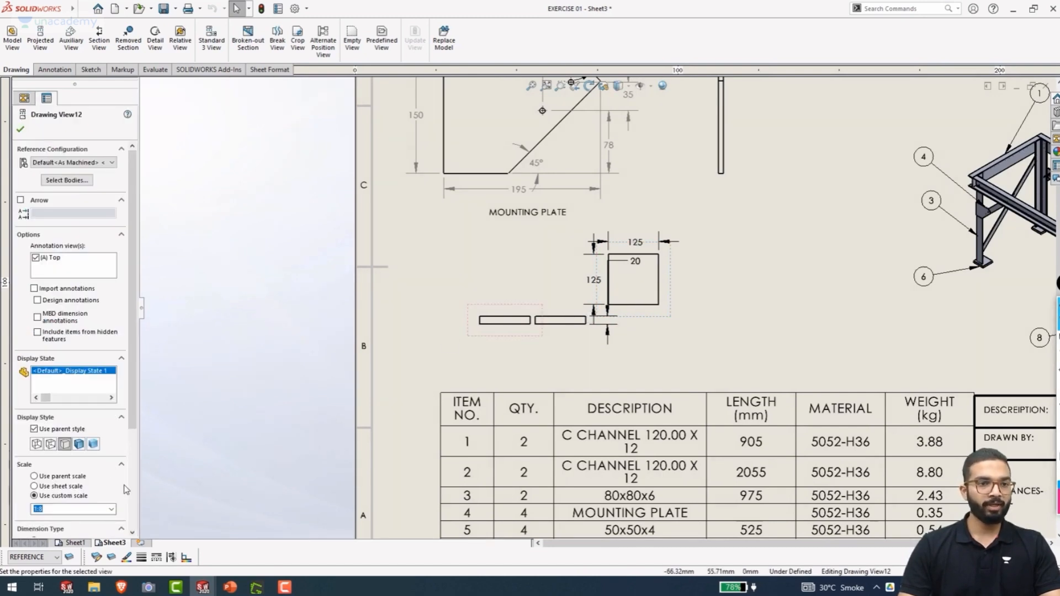
left_click(419, 349)
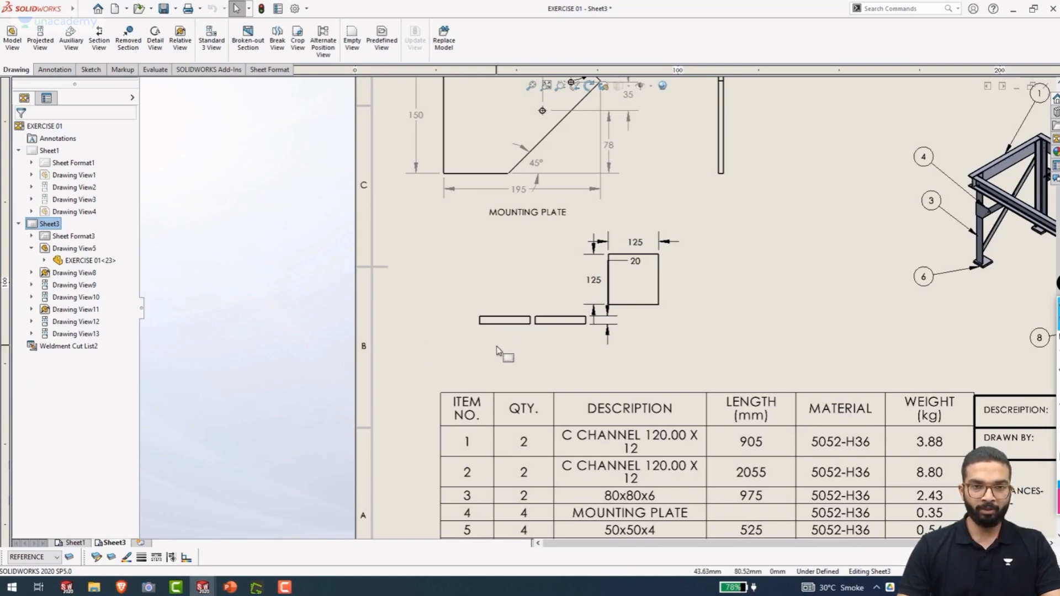
left_click(643, 324)
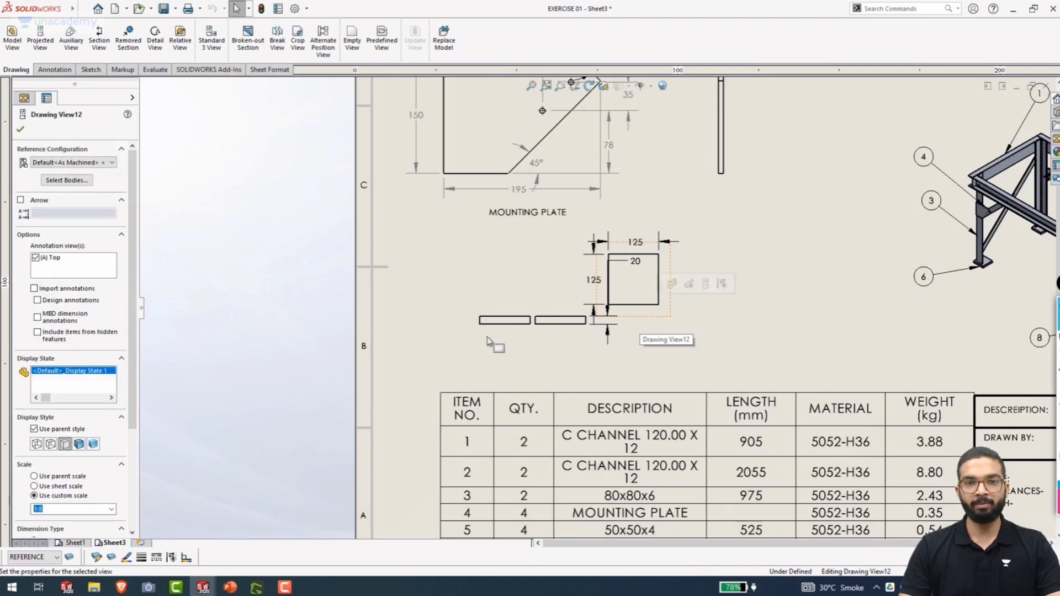
left_click(545, 345, "ctrl")
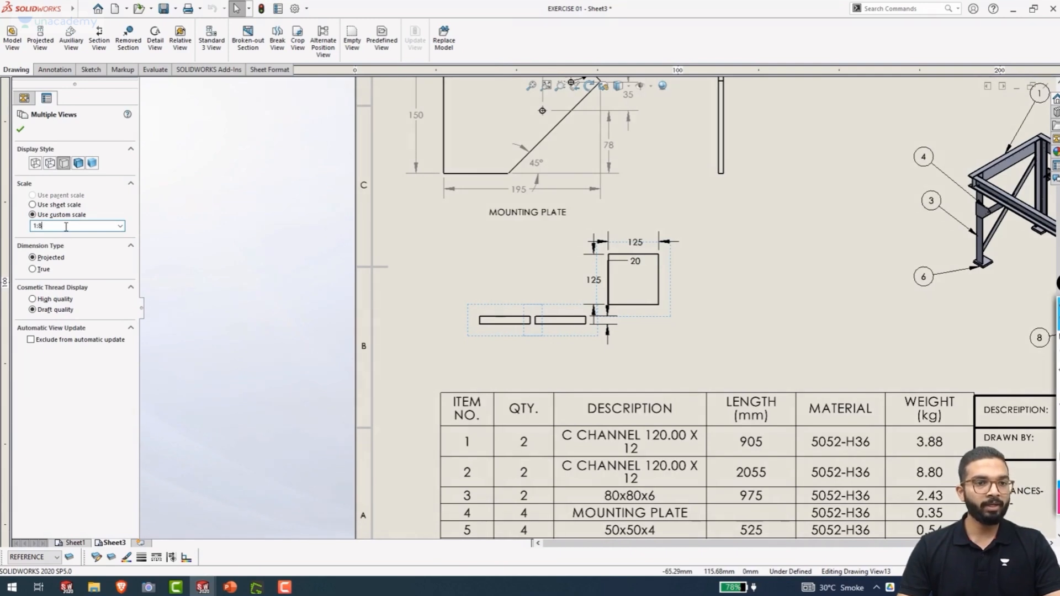
key("Return")
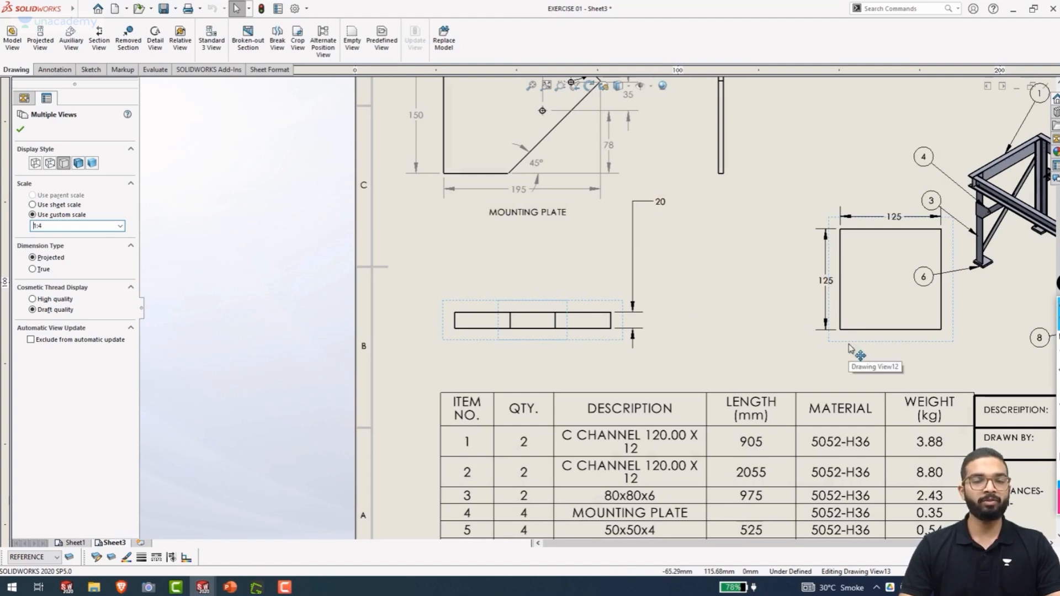
left_click(21, 129)
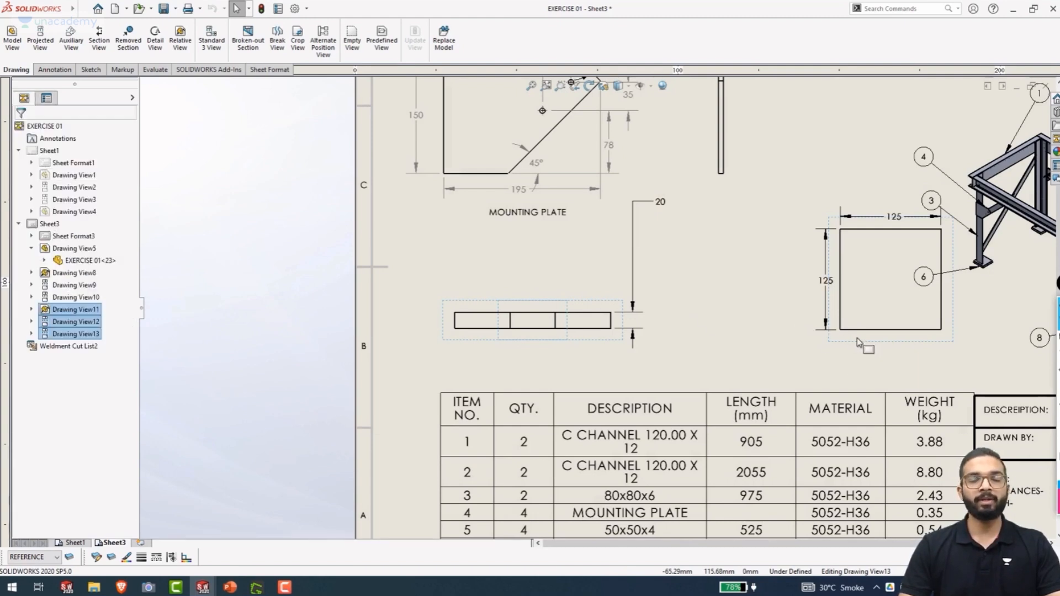
Break the alignment of the bottom plate's square view and move it above the plate's front view
mouse_move(863, 347)
left_mouse_down()
mouse_move(698, 338)
mouse_move(731, 360)
mouse_move(722, 357)
mouse_move(750, 353)
mouse_move(686, 362)
mouse_move(798, 367)
mouse_move(789, 362)
left_mouse_up()
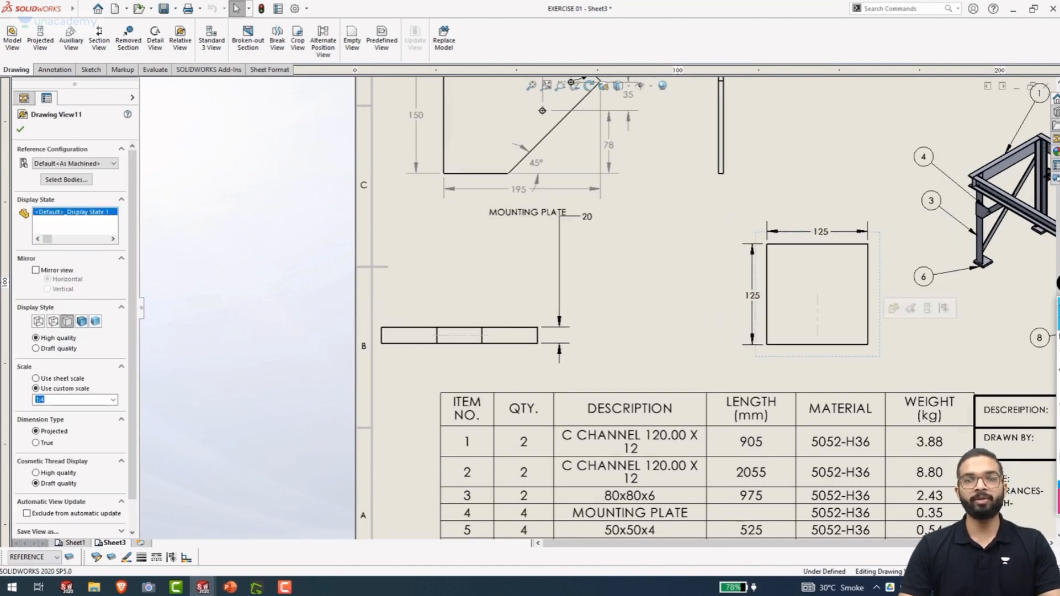
right_click(815, 356)
mouse_move(865, 352)
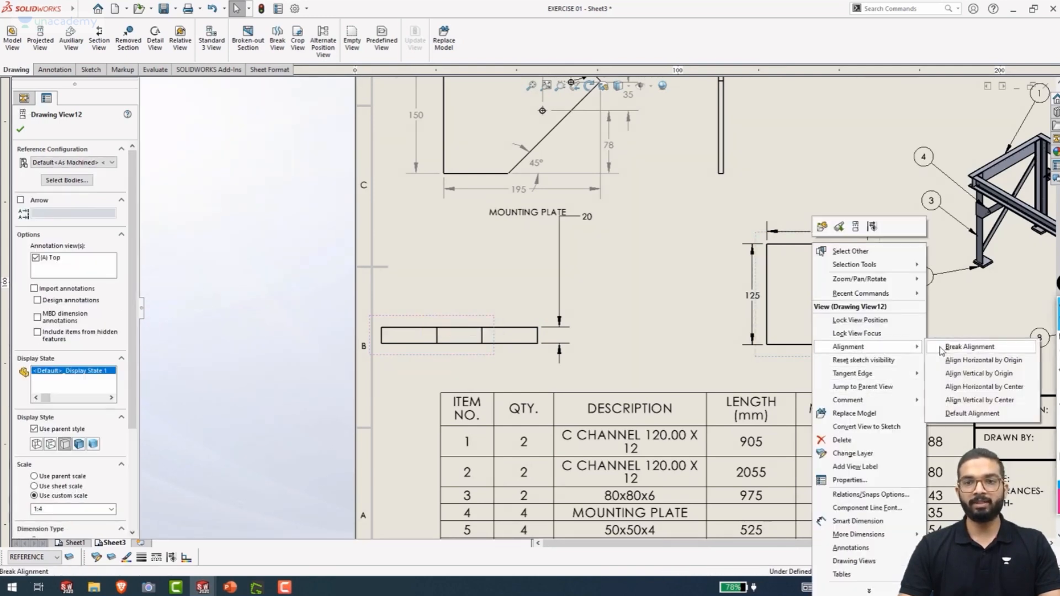
left_click(946, 351)
mouse_move(810, 346)
left_mouse_down()
mouse_move(764, 301)
mouse_move(421, 300)
left_mouse_up()
Separate the bottom plate's overlapping thin views and shift the square view under the mounting plate, directly above the front view
left_click(527, 362)
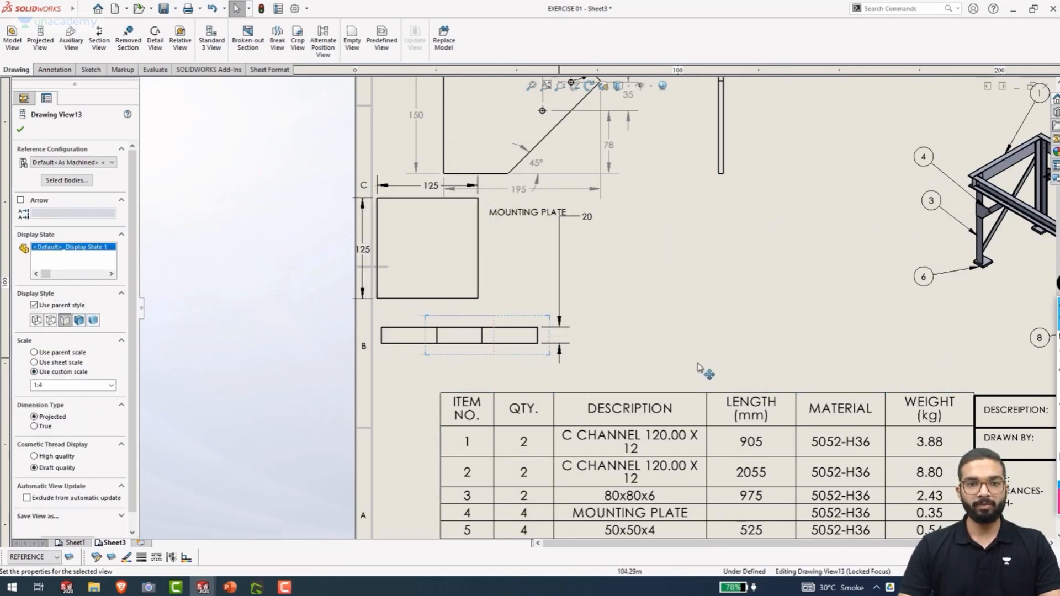
left_click_drag(543, 362, 762, 359)
mouse_move(451, 362)
left_mouse_down()
mouse_move(541, 384)
mouse_move(531, 371)
left_mouse_up()
mouse_move(385, 300)
left_mouse_down()
mouse_move(503, 325)
mouse_move(520, 341)
mouse_move(498, 340)
left_mouse_up()
scroll(596, 310, "up", 2)
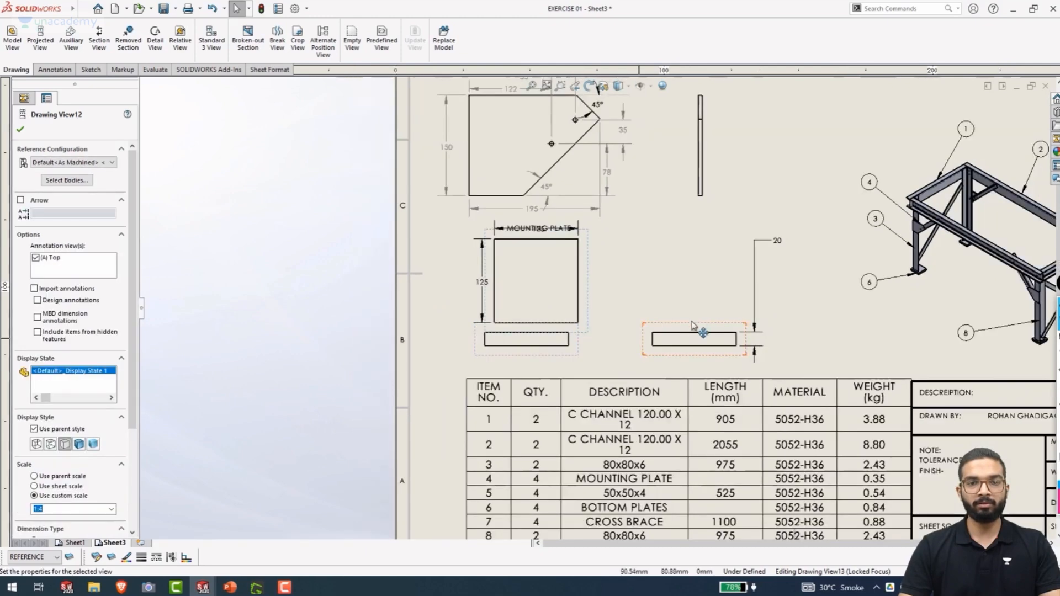
Place the 20 mm thickness dimension text between its extension lines and nudge the bottom plate's square and front views into line
scroll(717, 310, "down", 2)
left_click_drag(782, 215, 782, 356)
mouse_move(487, 375)
left_mouse_down()
mouse_move(528, 404)
mouse_move(500, 397)
left_mouse_up()
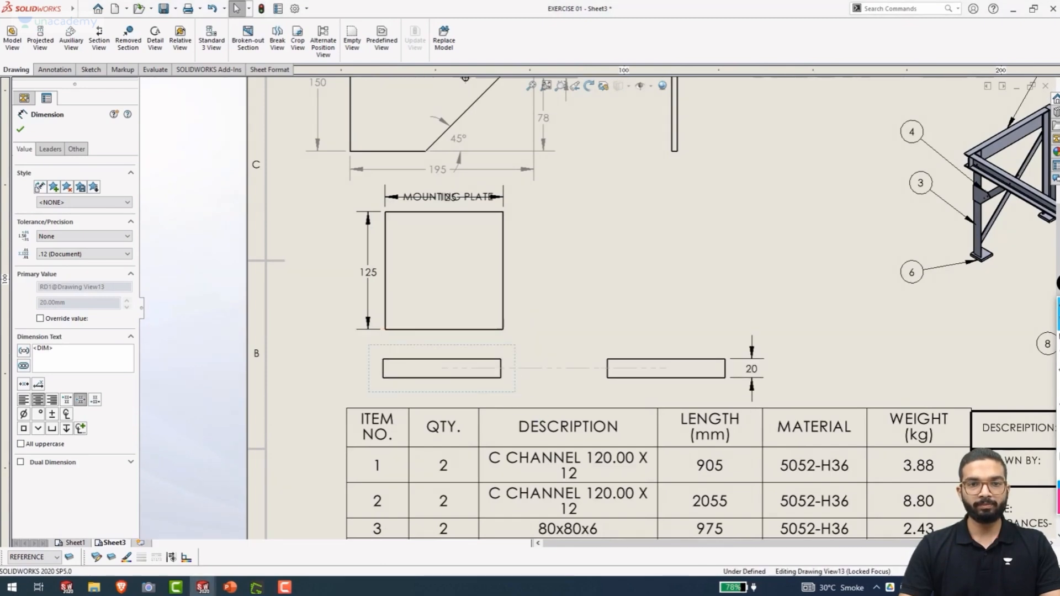
left_click_drag(521, 286, 537, 283)
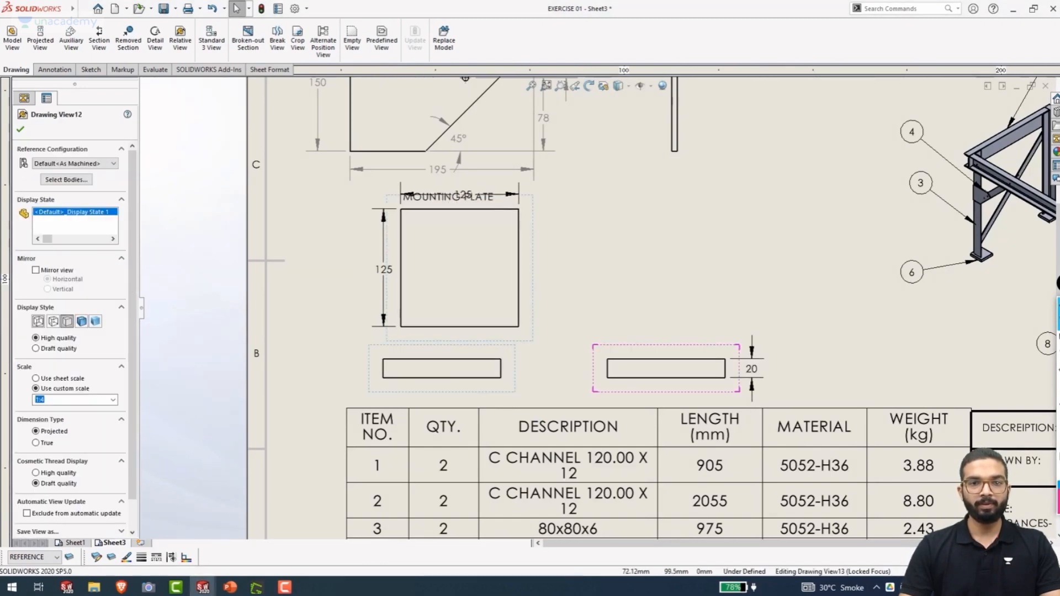
left_click(508, 392)
left_click_drag(507, 393, 514, 394)
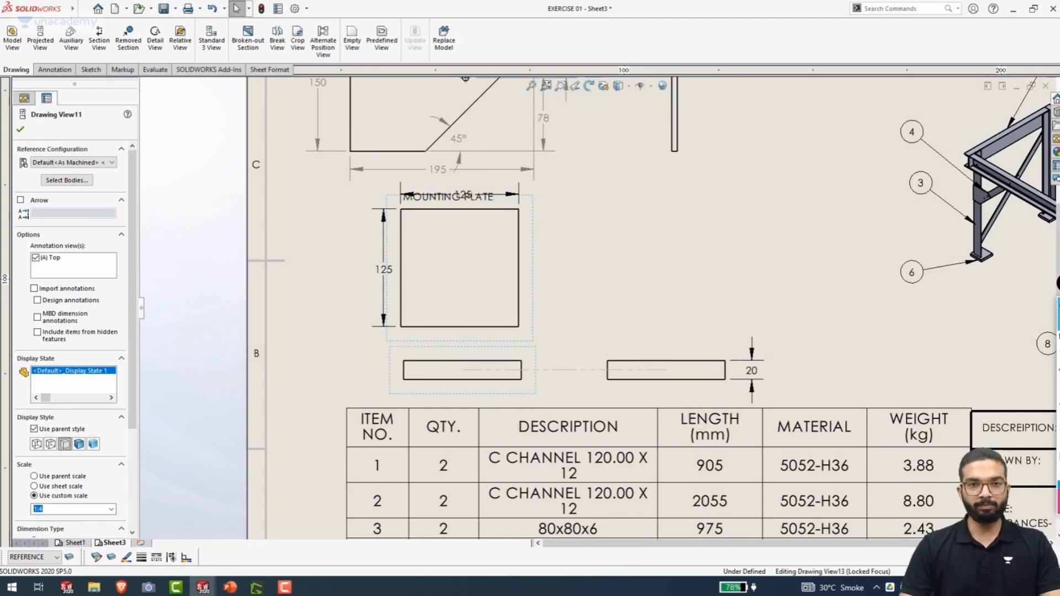
Reposition the 6 mm thickness dimension of the mounting plate's upper view and raise that view slightly
scroll(519, 260, "up", 6)
scroll(544, 199, "down", 3)
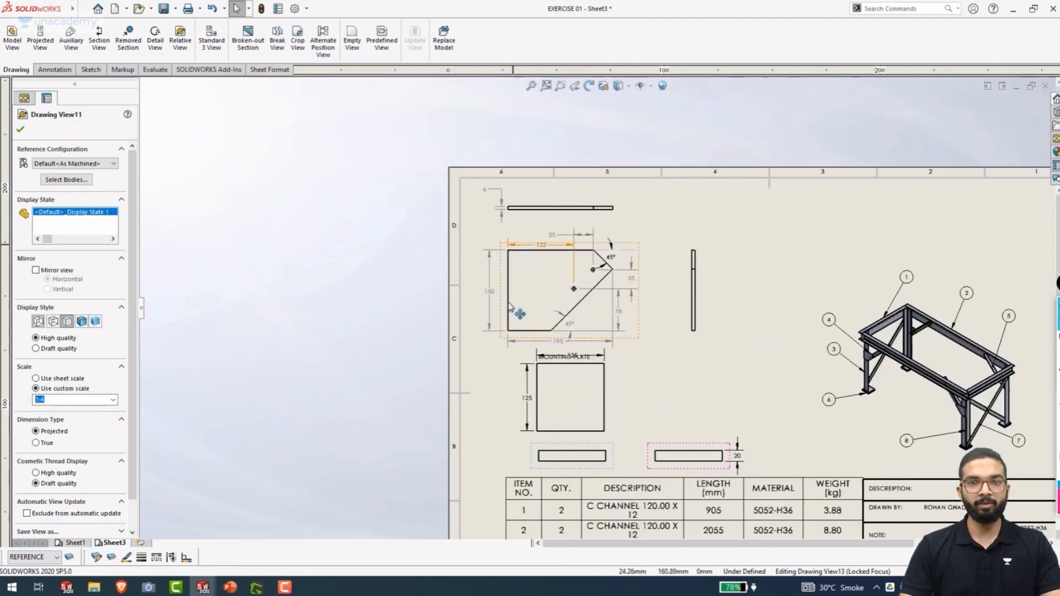
scroll(503, 312, "down", 2)
left_click_drag(508, 325, 510, 308)
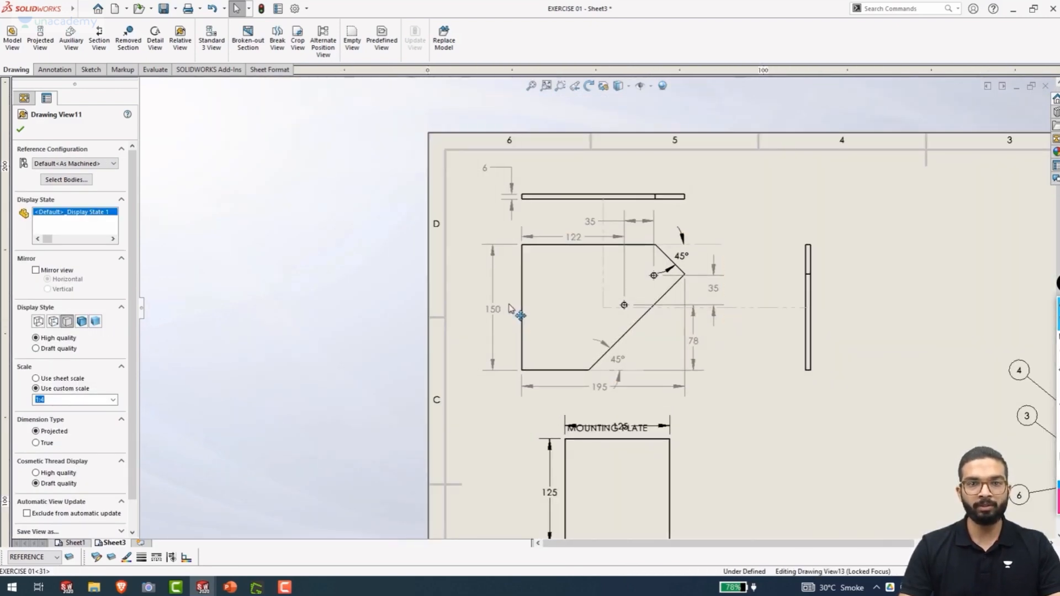
left_click_drag(534, 188, 482, 183)
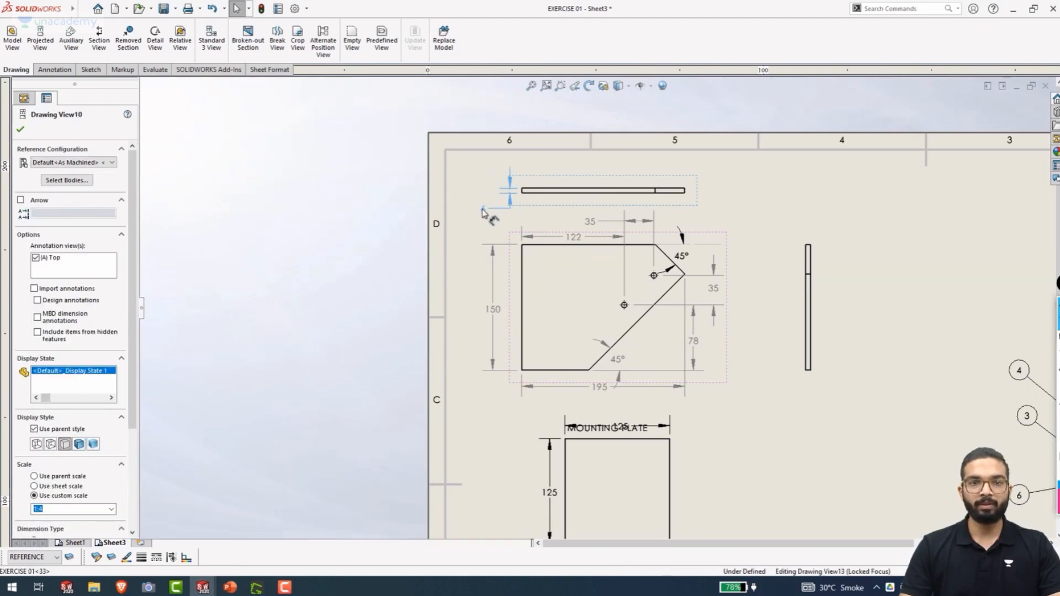
left_click_drag(589, 176, 589, 170)
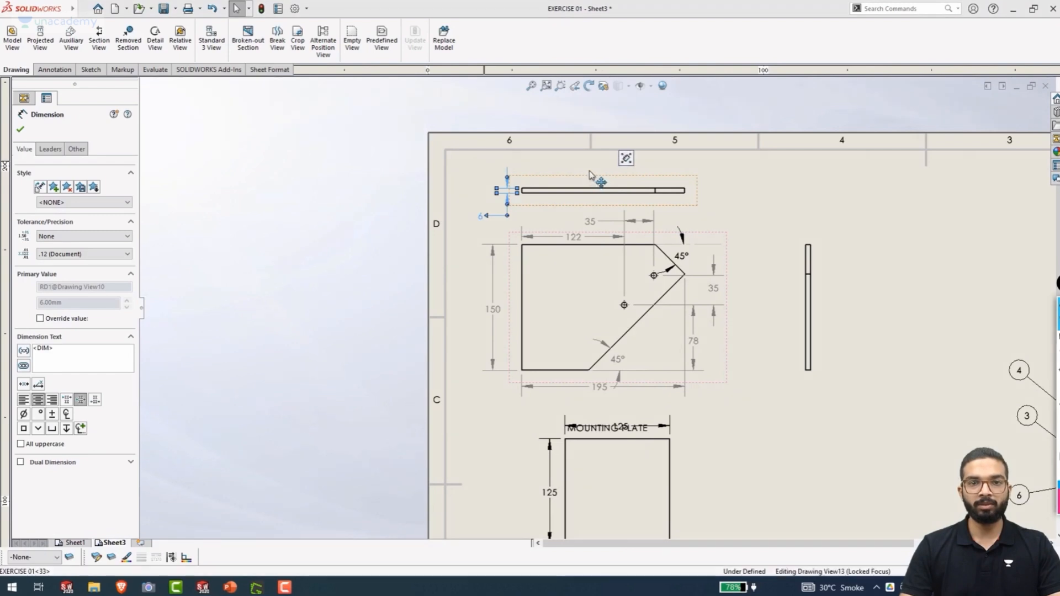
Raise the mounting plate's front view and bring its side view slightly closer
left_click_drag(509, 307, 510, 294)
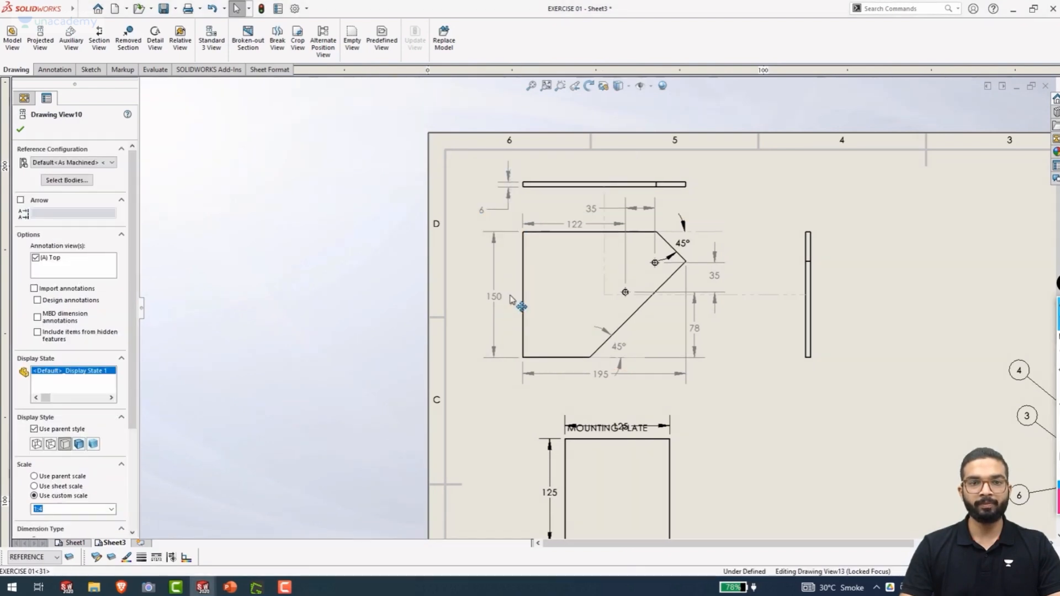
left_click(800, 379)
left_click_drag(800, 380, 788, 373)
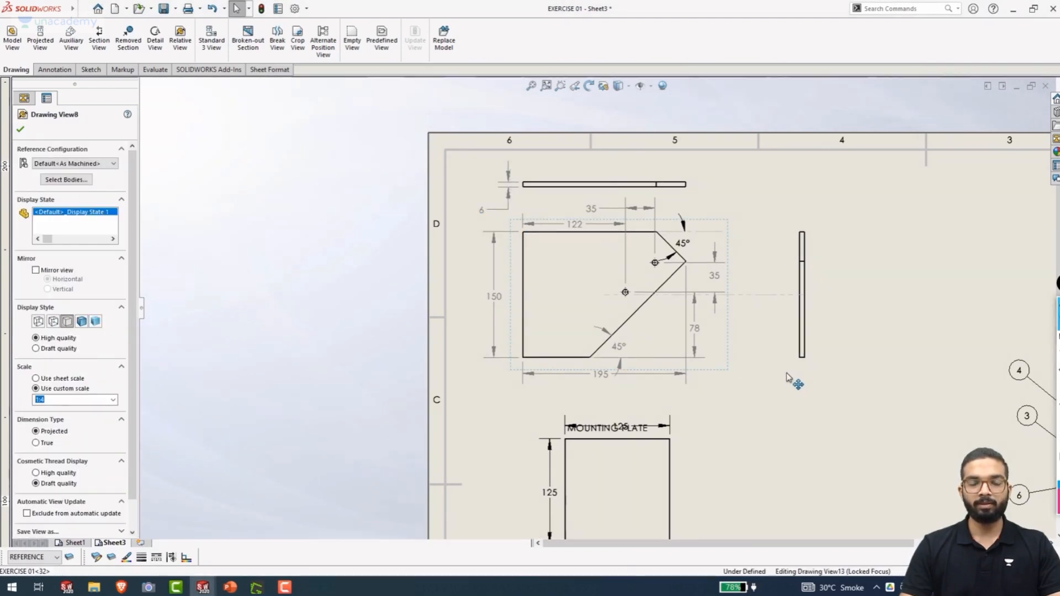
Move the MOUNTING PLATE note up, clear of the width dimension on the bottom plate's square view
scroll(705, 405, "up", 2)
scroll(631, 398, "down", 2)
left_click_drag(605, 350, 597, 327)
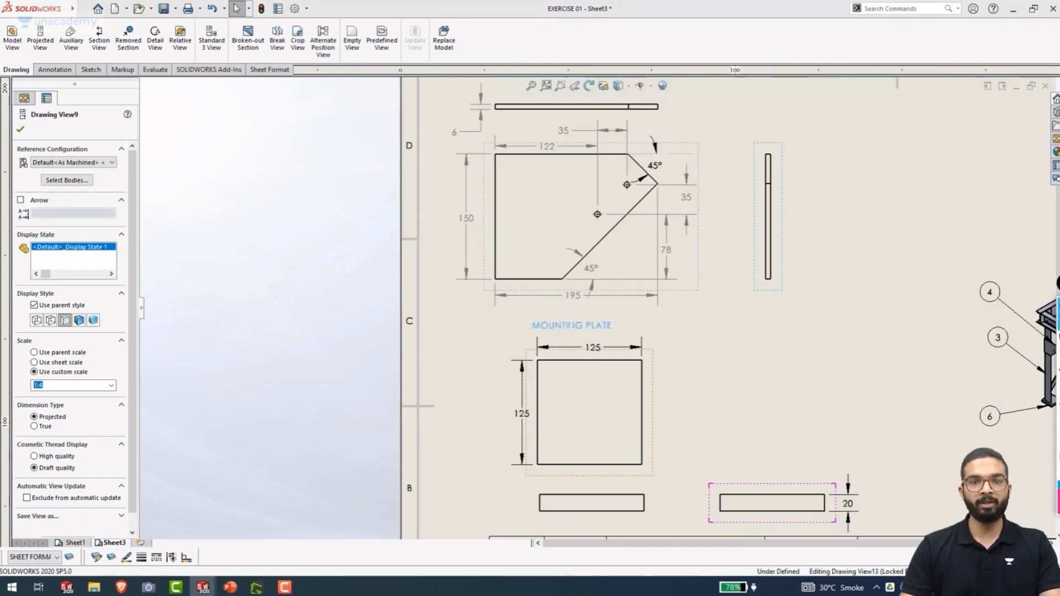
Shift the bottom plate's front view toward the sheet's border and align the square view vertically with it
left_click_drag(526, 510, 505, 509)
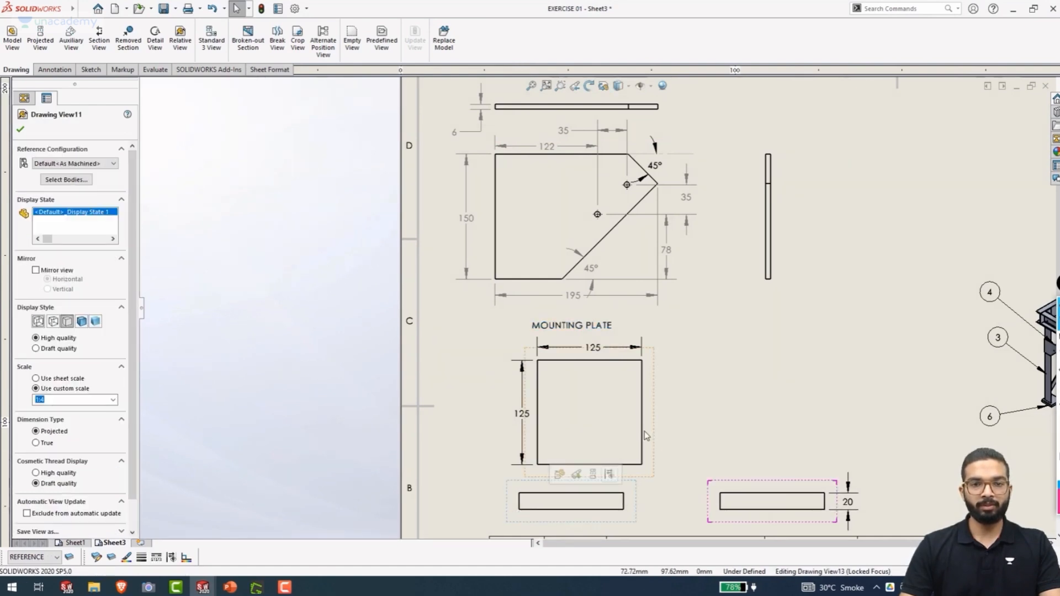
right_click(656, 444)
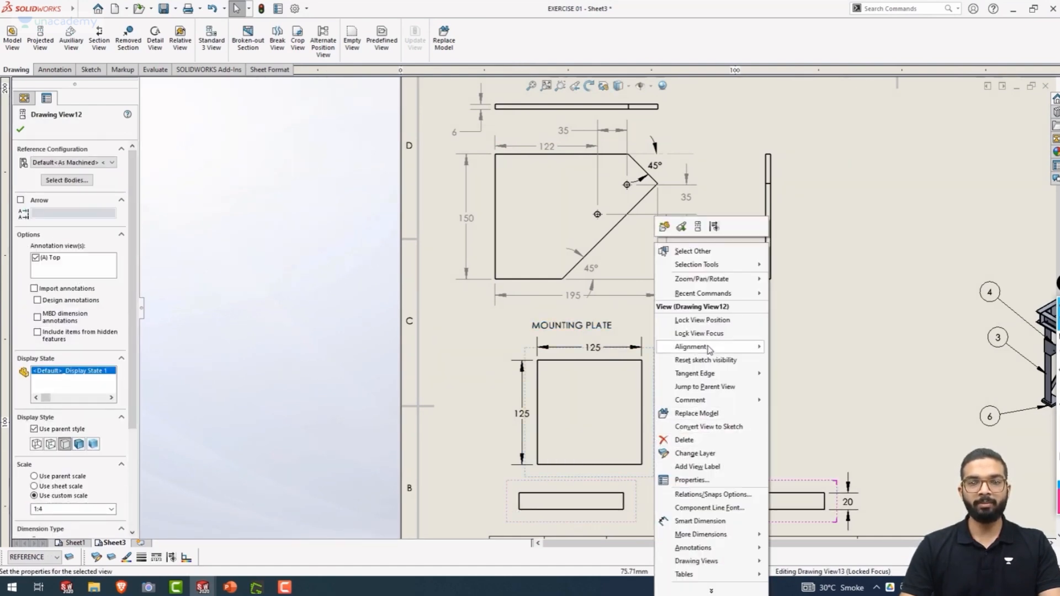
mouse_move(718, 346)
left_click(825, 387)
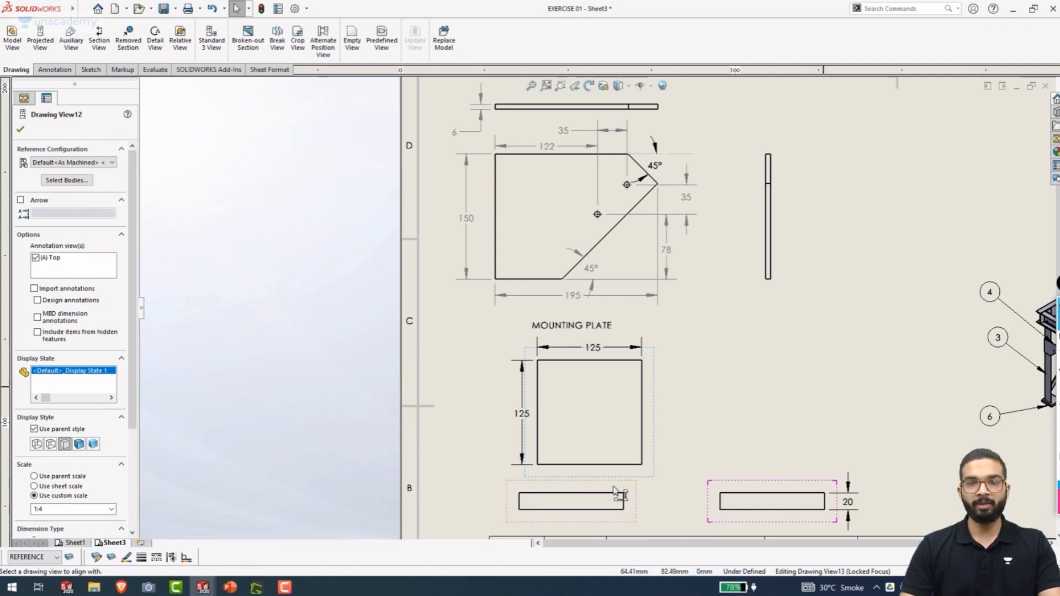
left_click(617, 523)
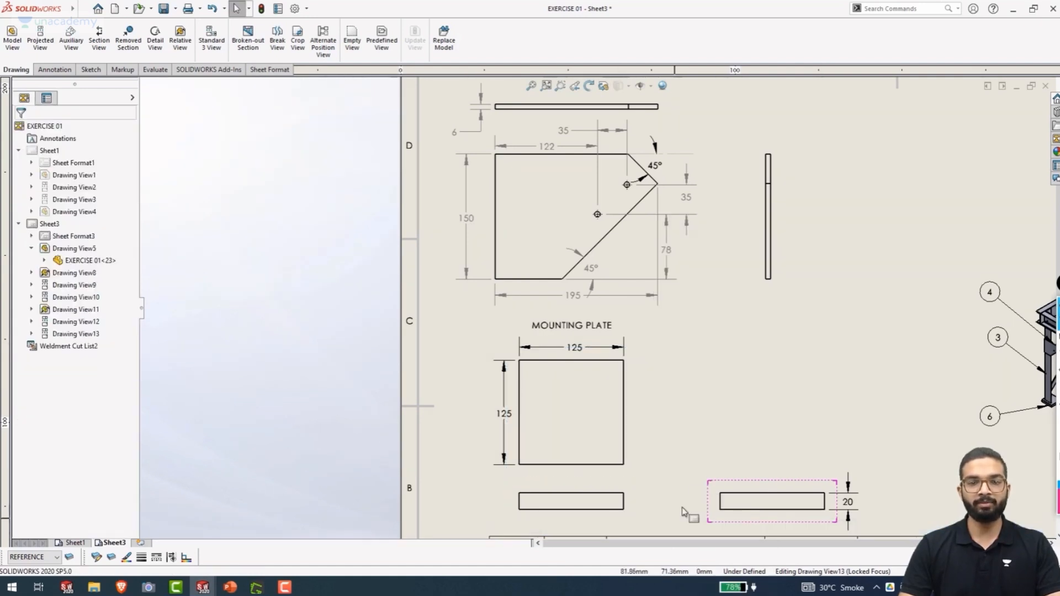
Bring the bottom plate's side view closer to its front view and move the MOUNTING PLATE note up beneath the 195 mm dimension
left_click_drag(720, 481, 673, 467)
scroll(644, 434, "up", 3)
scroll(627, 425, "down", 2)
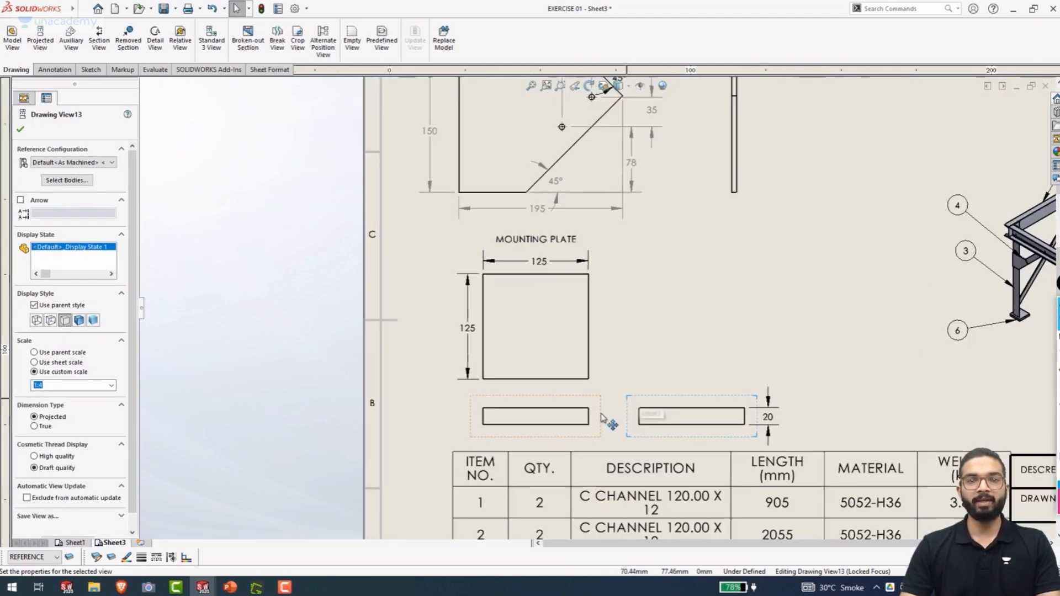
left_click_drag(561, 245, 553, 230)
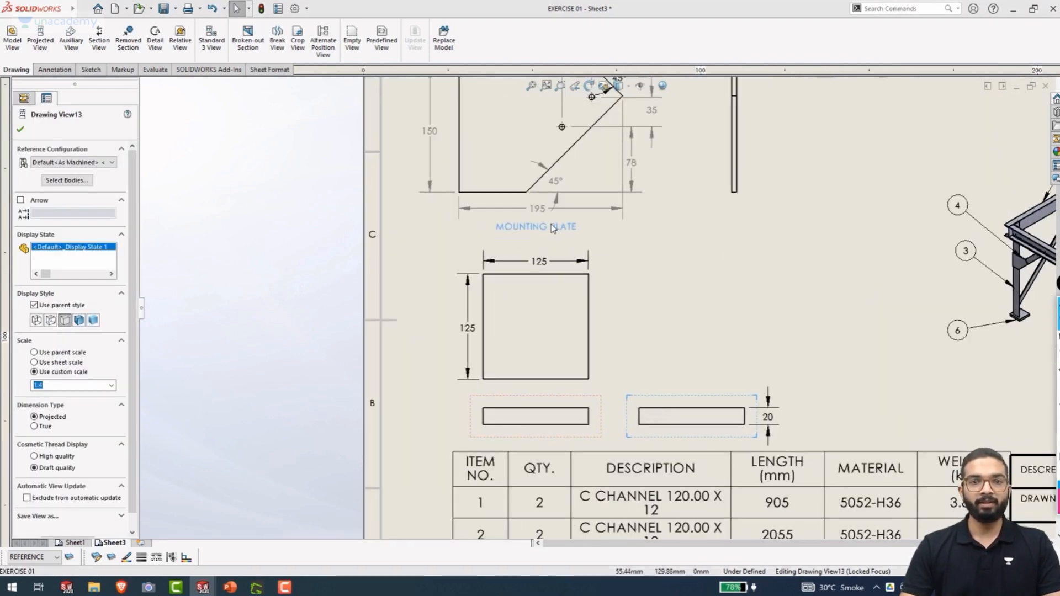
Raise the bottom plate's front and square views to leave room above the cut list table
left_click(590, 391)
left_click_drag(591, 395, 590, 378)
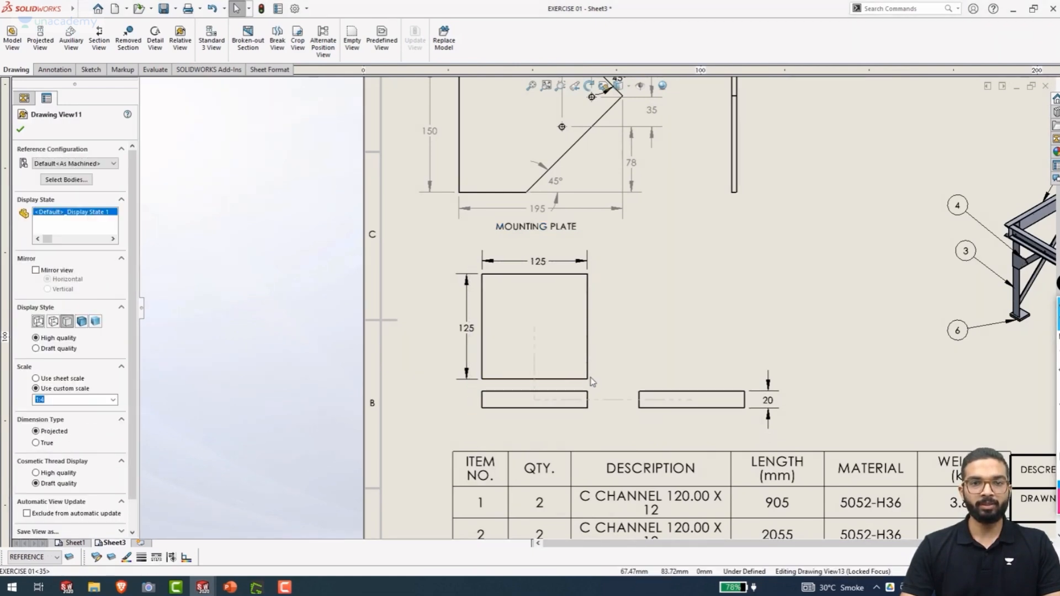
mouse_move(603, 320)
left_mouse_down()
mouse_move(602, 299)
mouse_move(604, 308)
left_mouse_up()
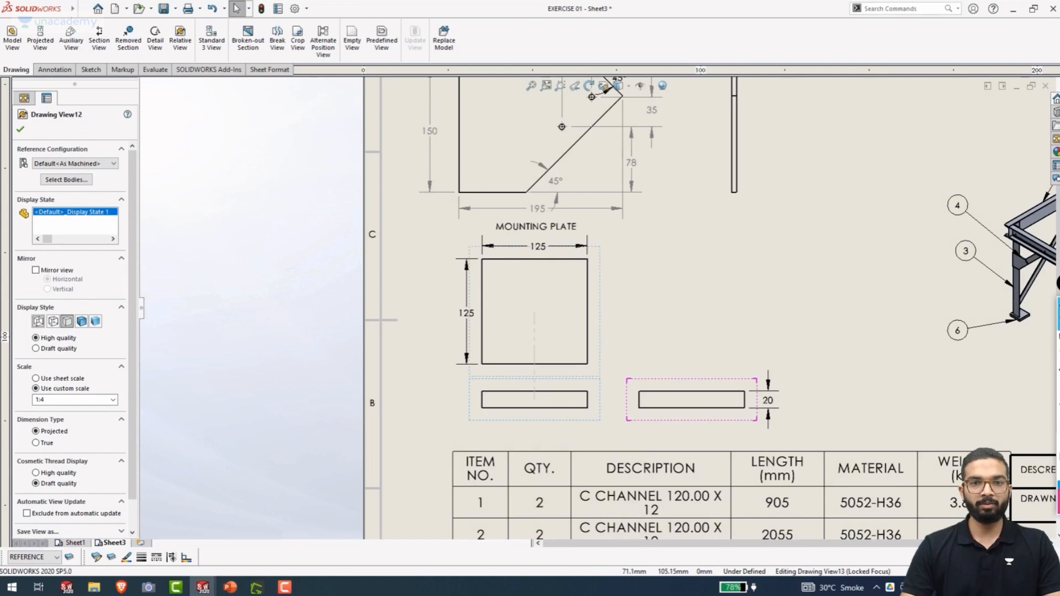
Add the note "BOTTOM PLATE" and center it beneath the bottom plate's front view
left_click(56, 70)
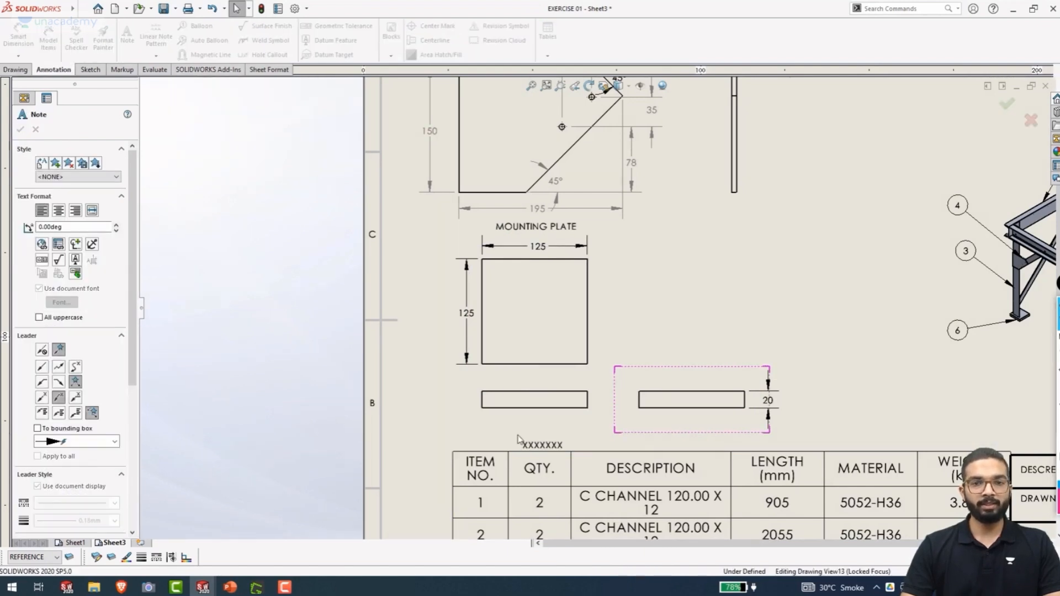
left_click(520, 443)
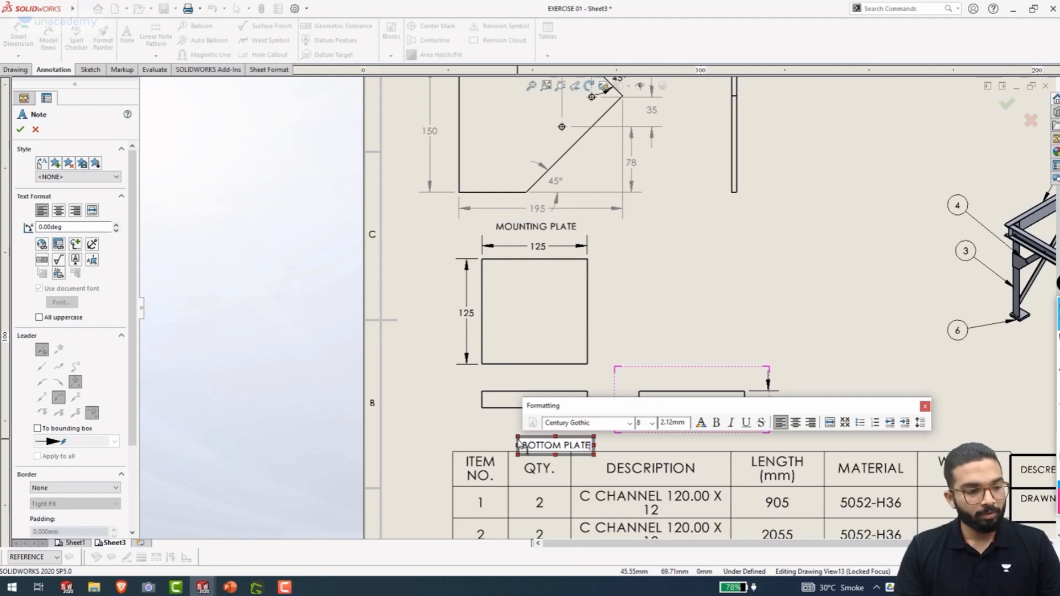
key("Escape")
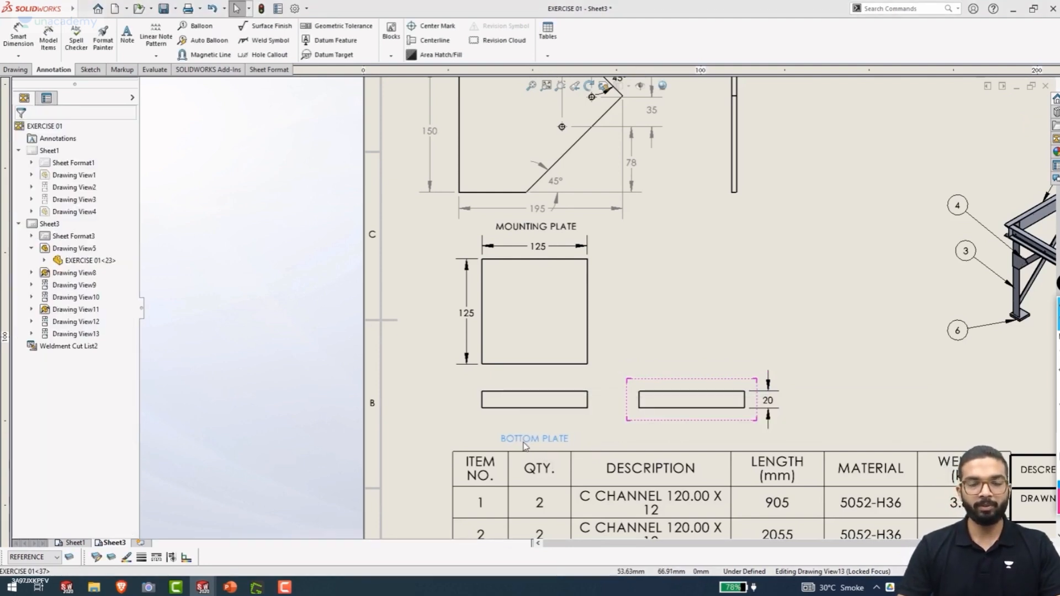
double_click(524, 442)
left_click(643, 323)
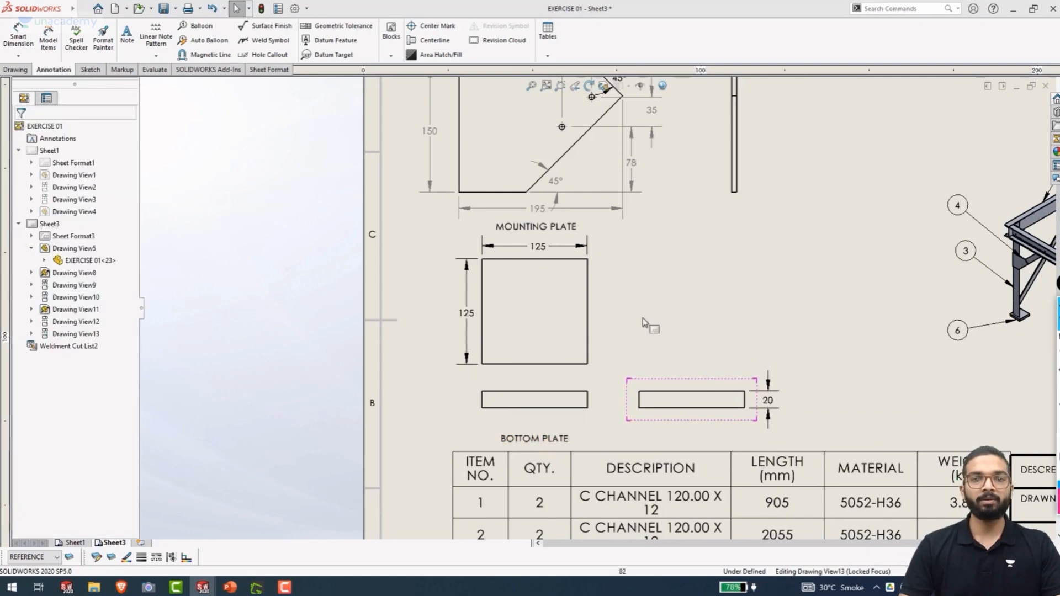
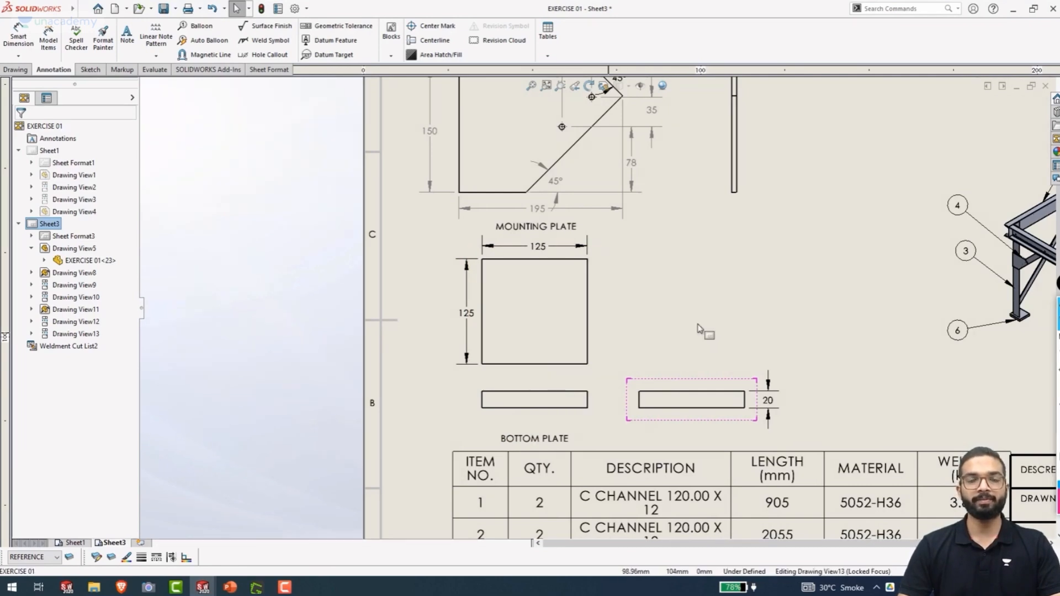
Assign all of the mounting plate's dimensions to the REFERENCE layer
scroll(602, 245, "down", 1)
left_click(562, 173)
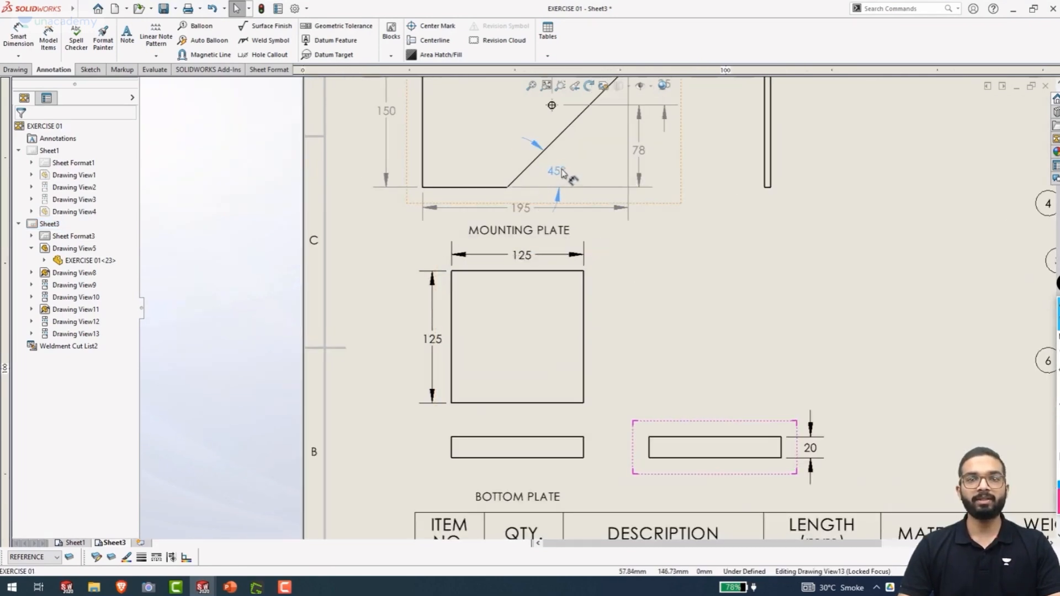
left_click(740, 326)
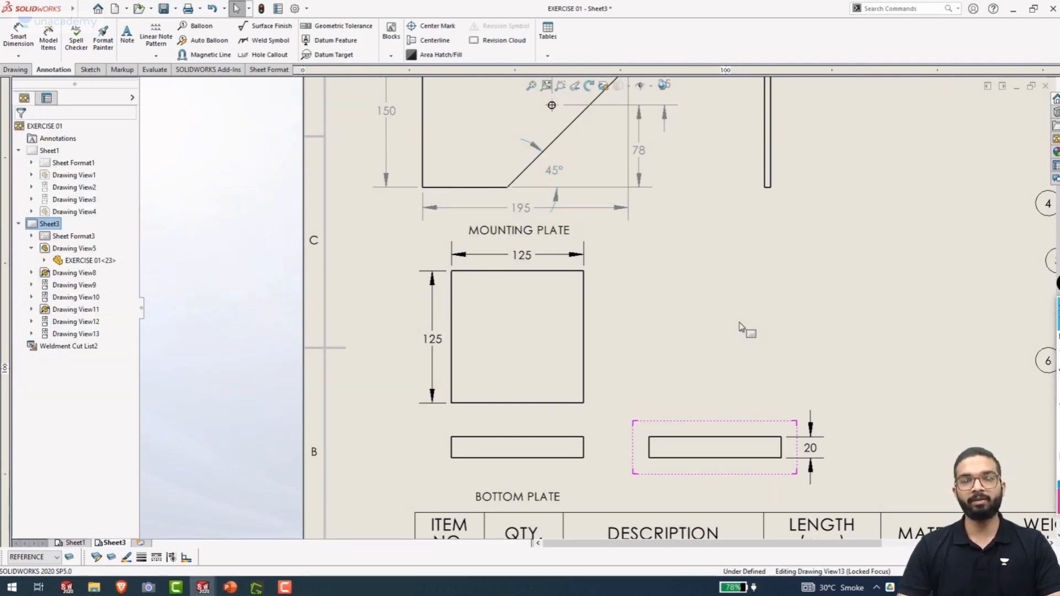
scroll(740, 327, "down", 1)
scroll(725, 328, "up", 1)
scroll(613, 210, "down", 2)
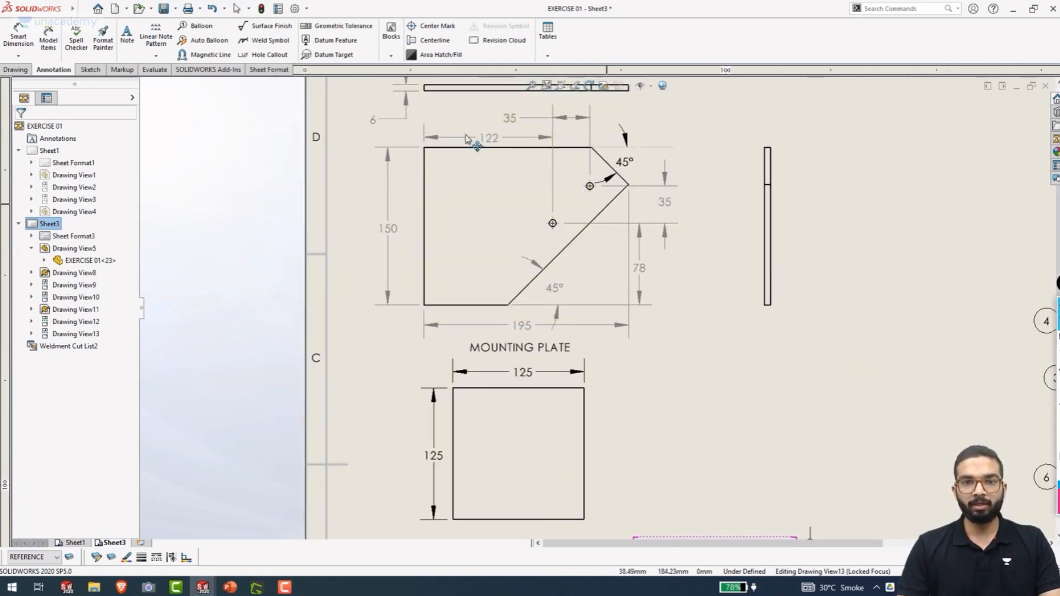
scroll(549, 182, "up", 2)
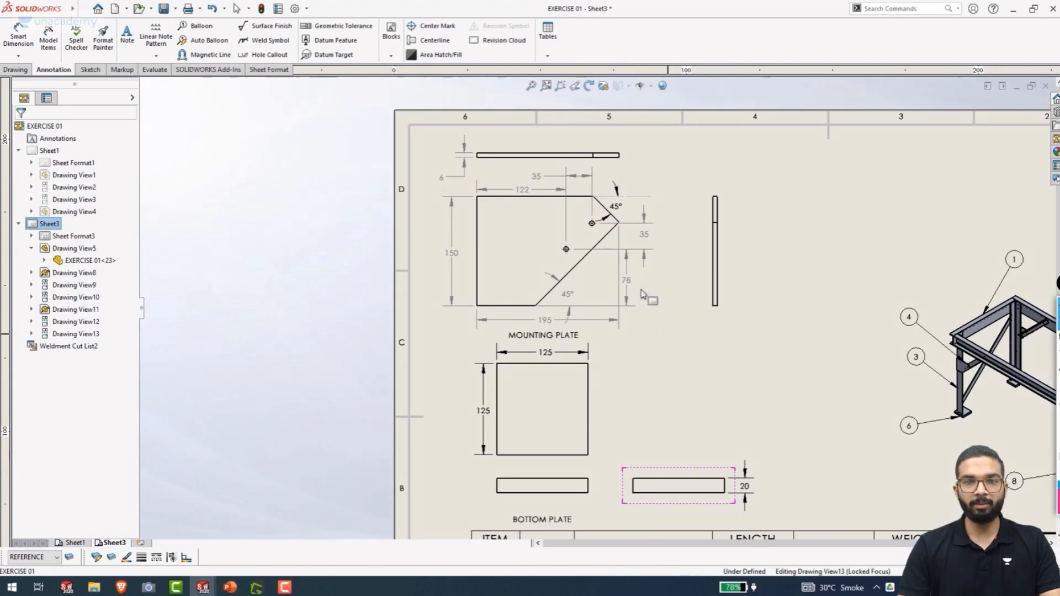
left_click_drag(476, 183, 423, 133)
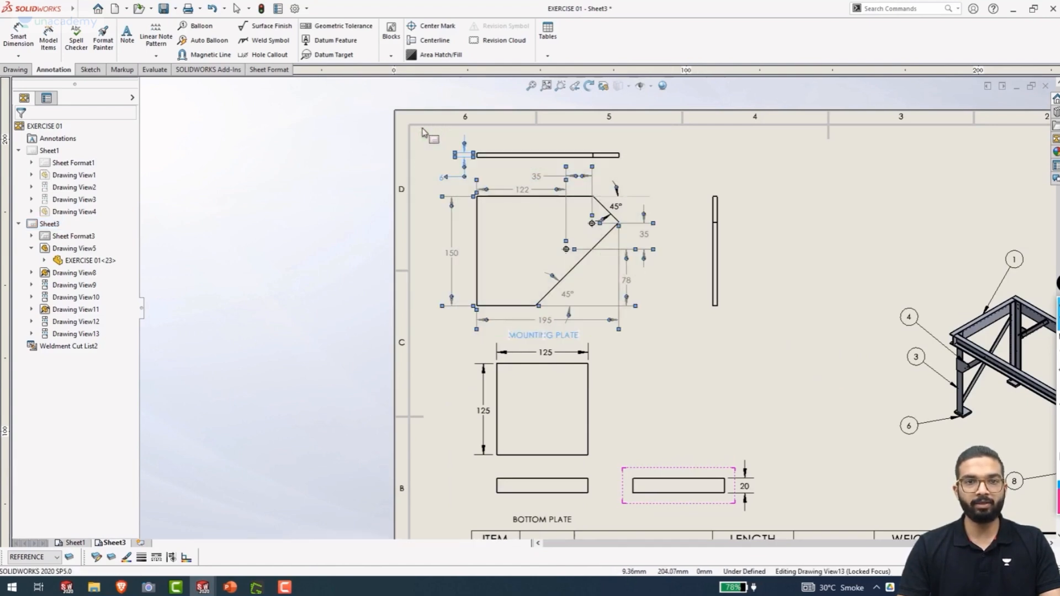
left_click(55, 559)
left_click(36, 546)
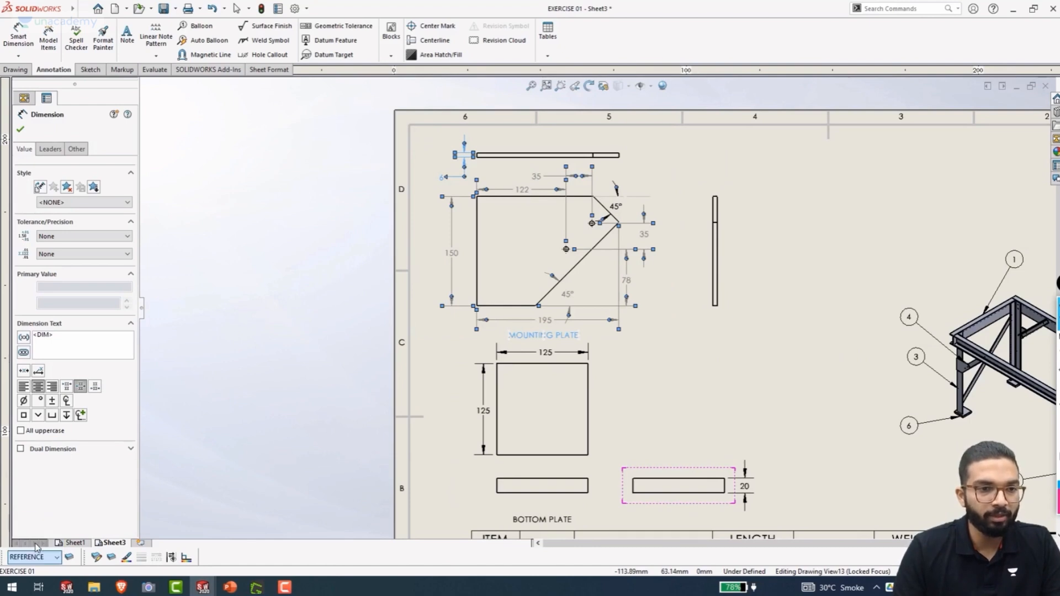
left_click(771, 306)
Move the ballooned isometric view of the frame into the sheet's upper-right corner to make room for further part views
scroll(481, 283, "down", 3)
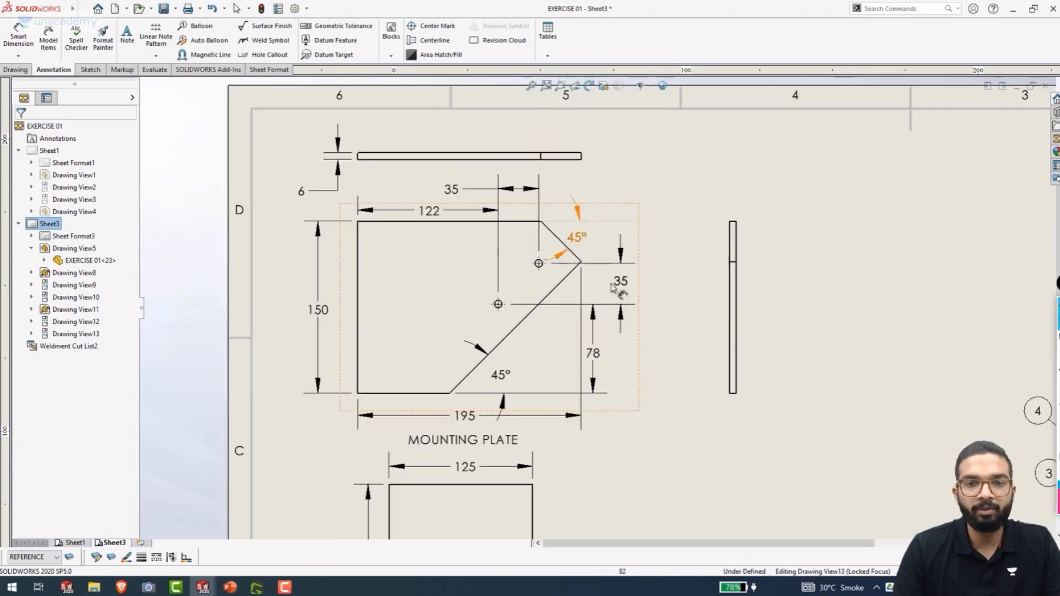
scroll(608, 310, "up", 2)
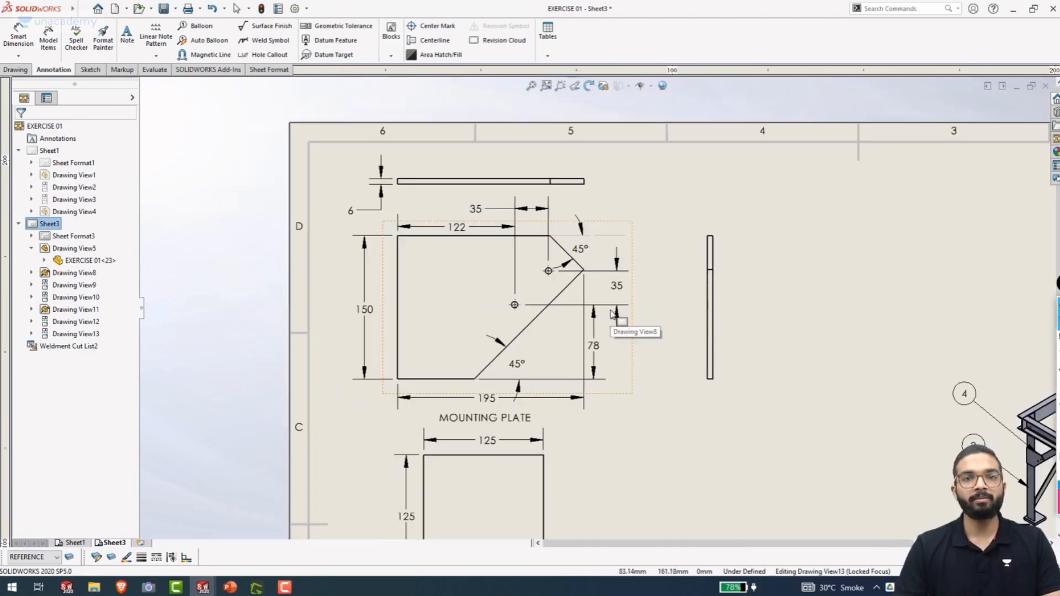
scroll(625, 379, "up", 3)
scroll(795, 398, "down", 3)
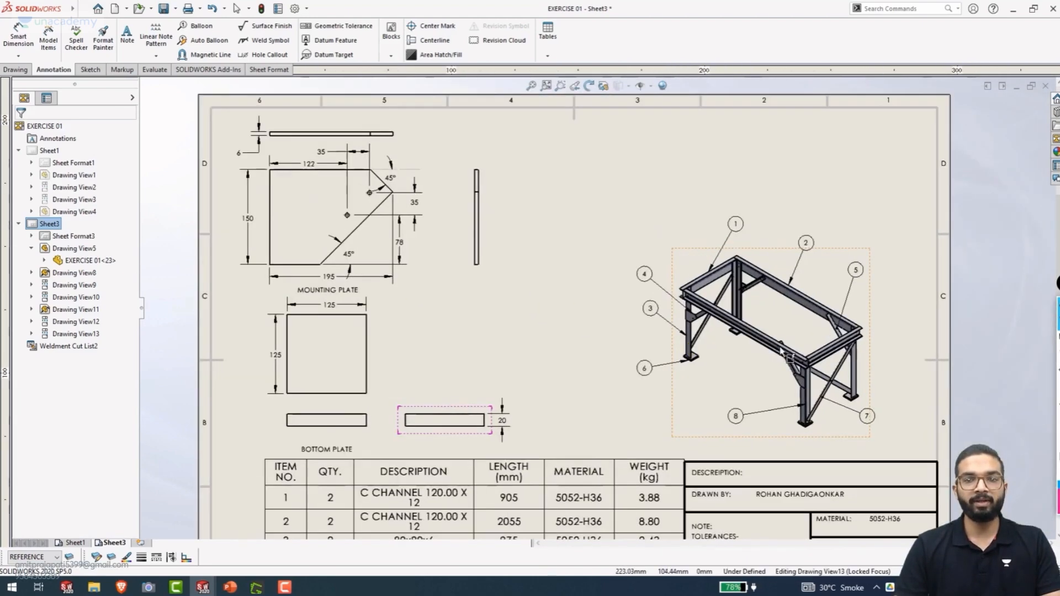
mouse_move(835, 251)
left_mouse_down()
mouse_move(867, 229)
mouse_move(883, 159)
mouse_move(904, 147)
mouse_move(894, 151)
left_mouse_up()
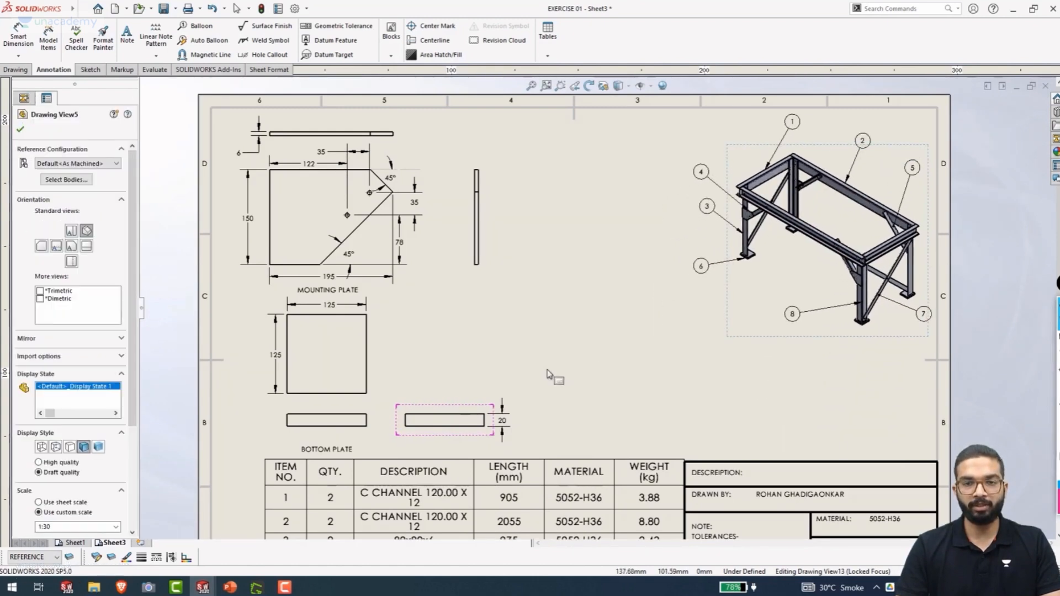
left_click(581, 354)
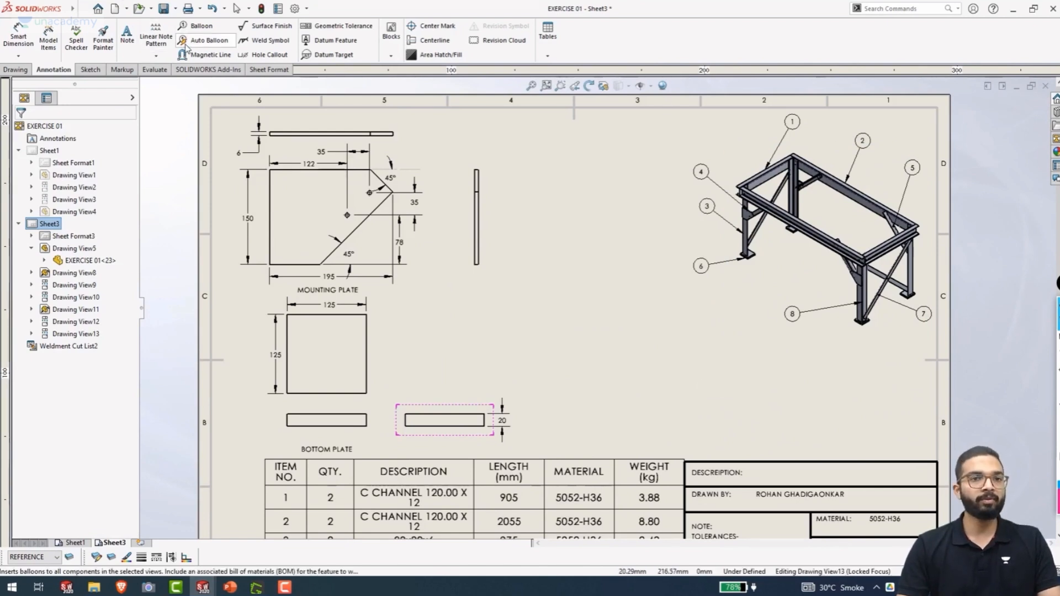
Start a relative view scoped to selected bodies and choose the frame's vertical leg as the body to include
left_click(26, 70)
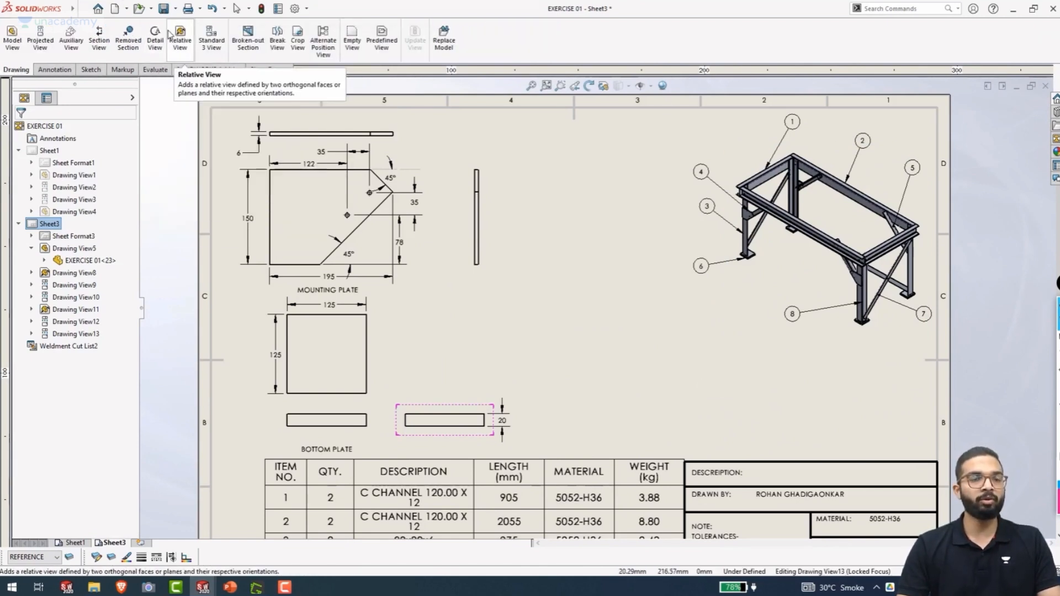
left_click(180, 43)
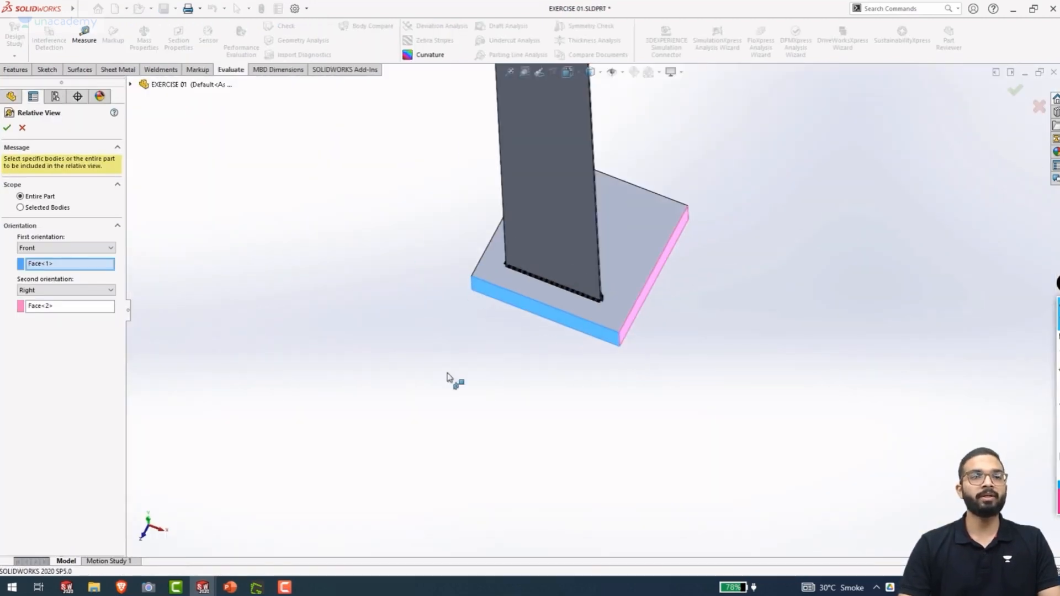
scroll(504, 374, "up", 5)
scroll(577, 300, "down", 3)
scroll(602, 220, "down", 2)
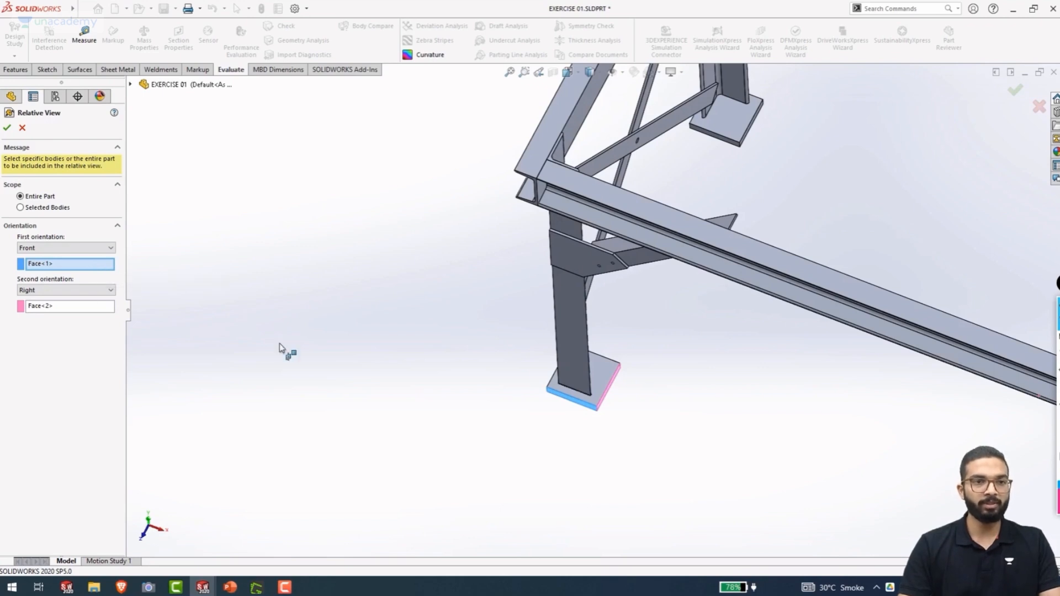
scroll(727, 379, "up", 4)
scroll(722, 386, "down", 6)
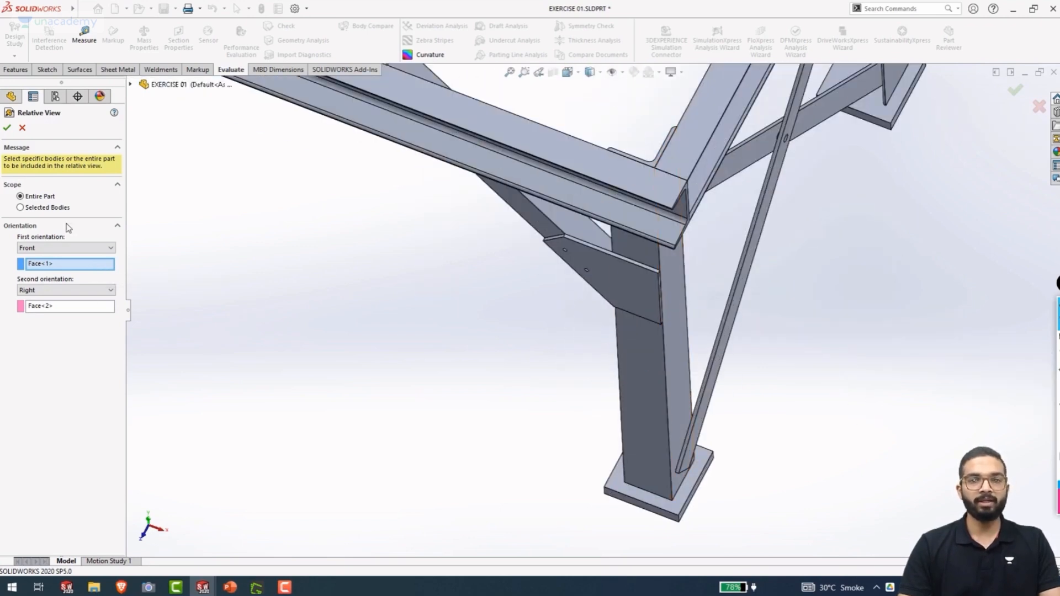
left_click(20, 208)
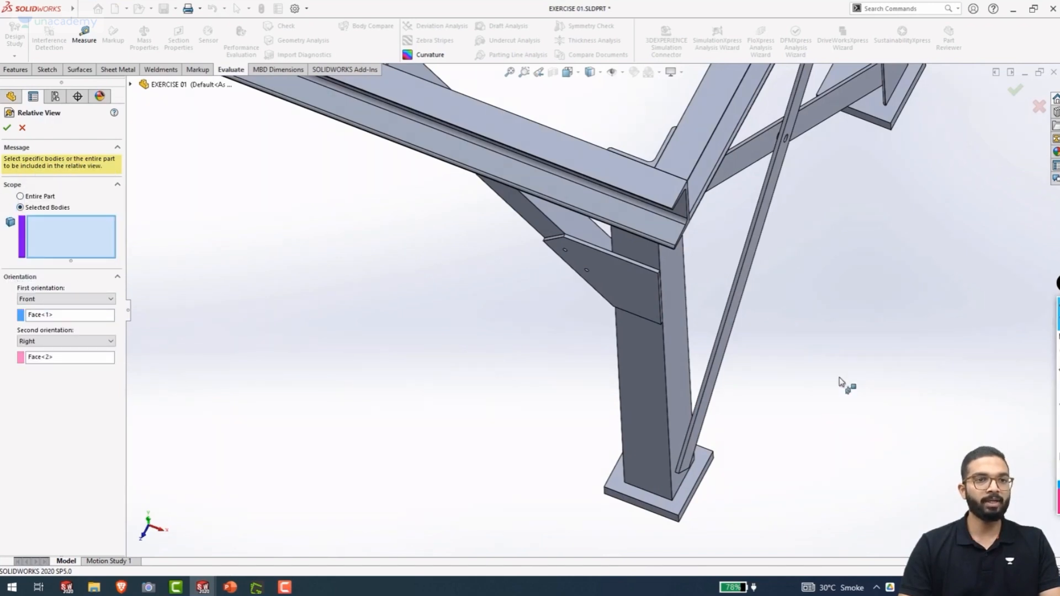
left_click(631, 378)
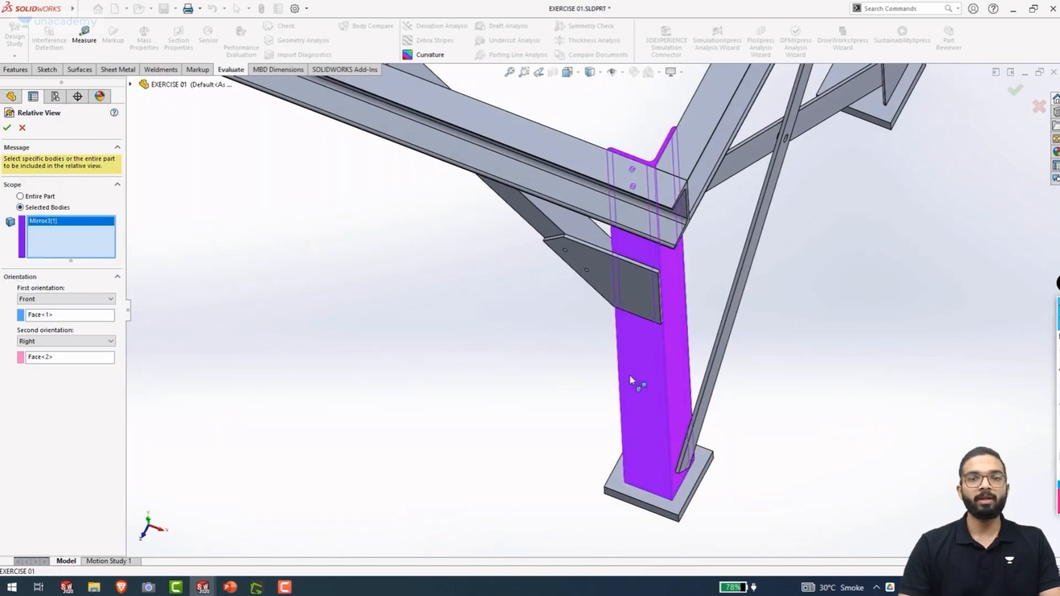
Orient the relative view with the leg's wide face as Front and its adjacent flange face as Right, and place it mid-sheet
left_click(76, 316)
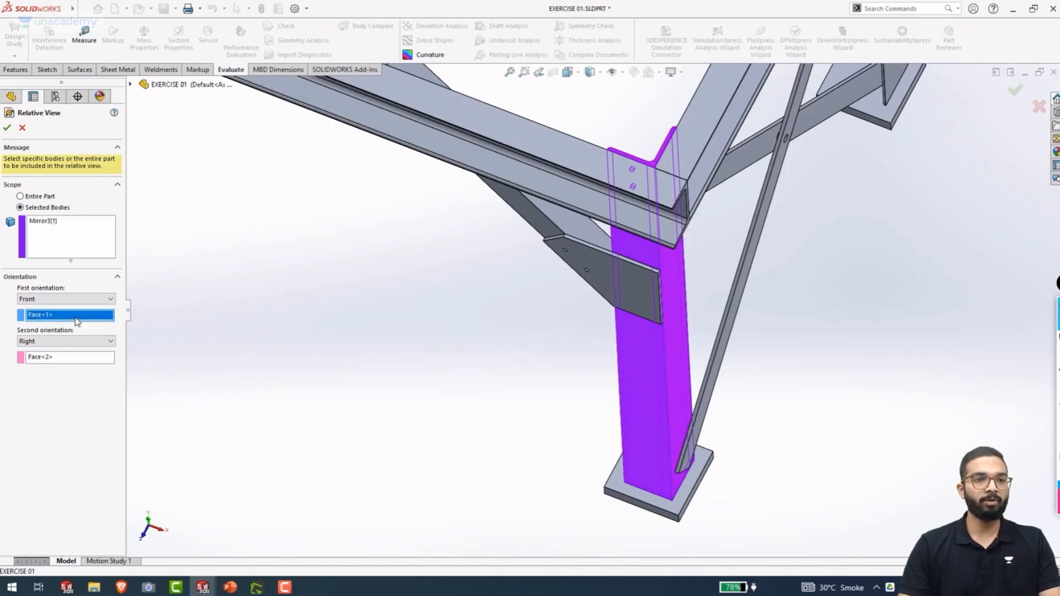
left_click(642, 385)
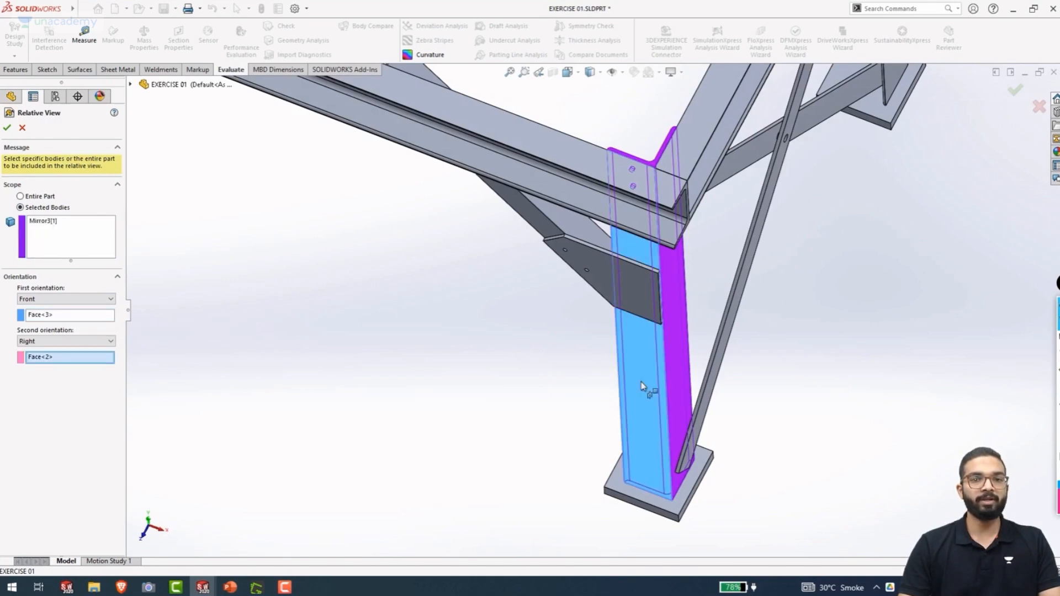
left_click(91, 359)
left_click(679, 364)
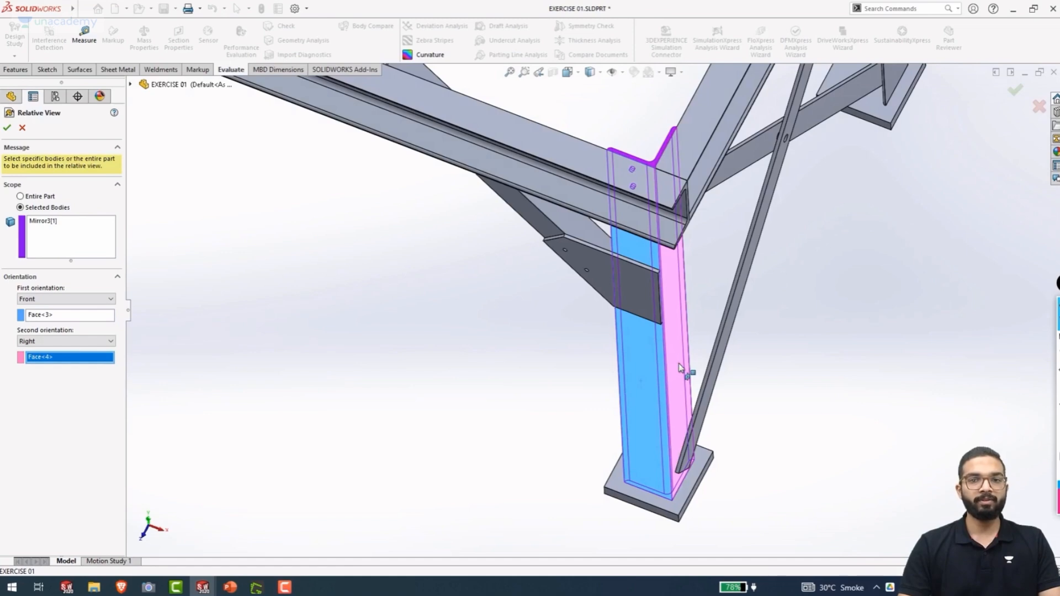
left_click(6, 129)
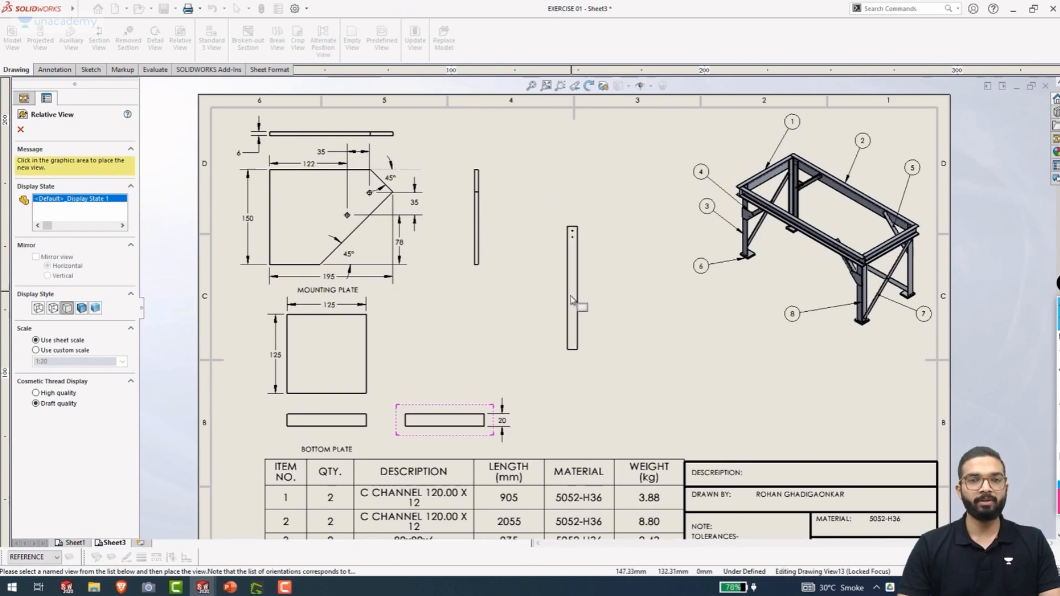
left_click(573, 305)
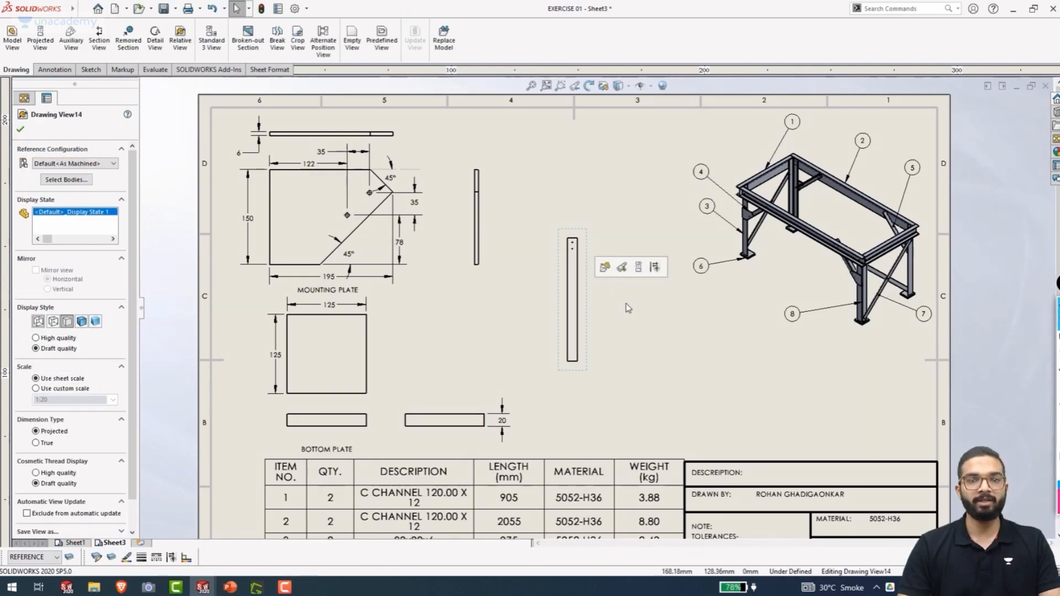
Project a side view and a top view from the leg's front view and place them beside and above it
left_click(637, 267)
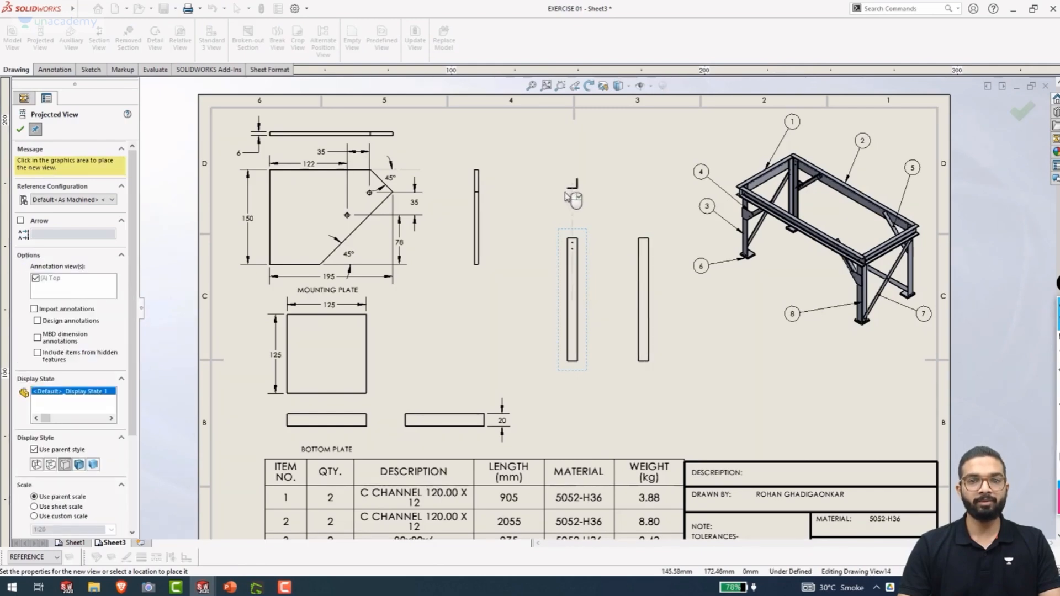
left_click(574, 209)
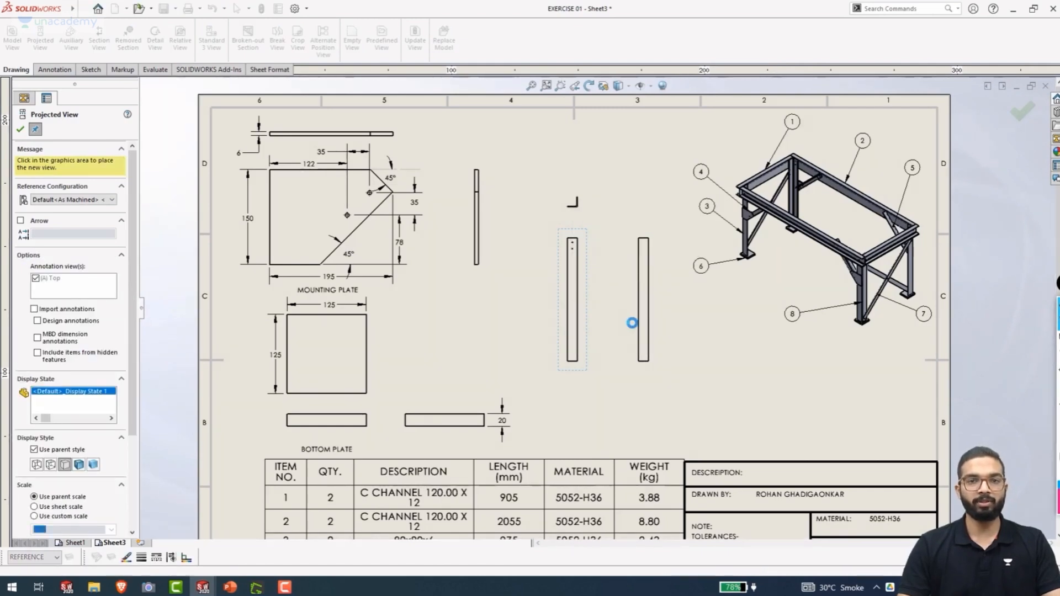
key("Escape")
Dimension the leg's width above the upper edge of its front view
scroll(621, 279, "down", 4)
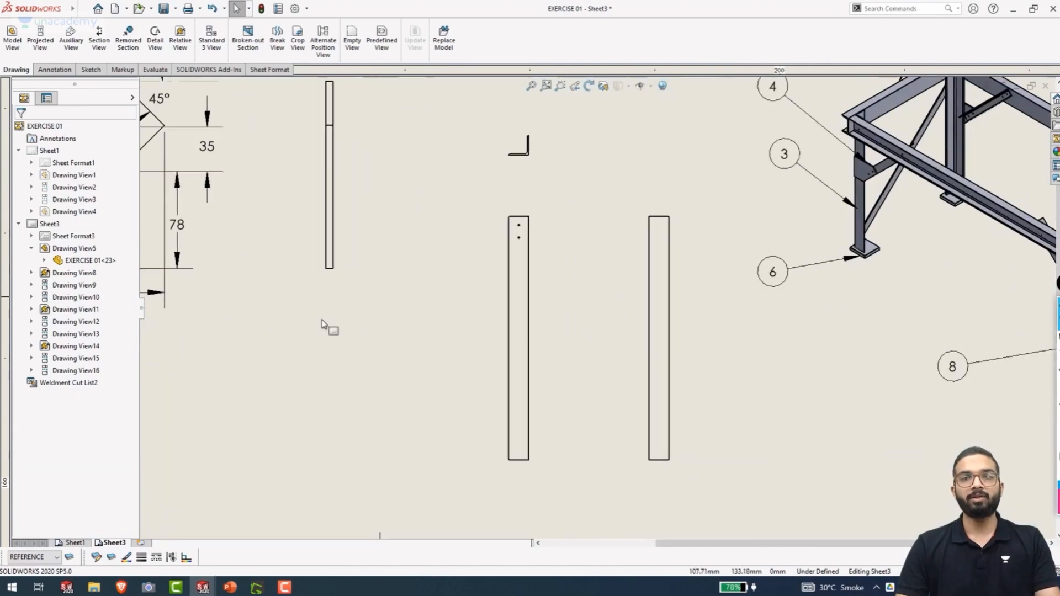
right_click_drag(426, 385, 424, 246)
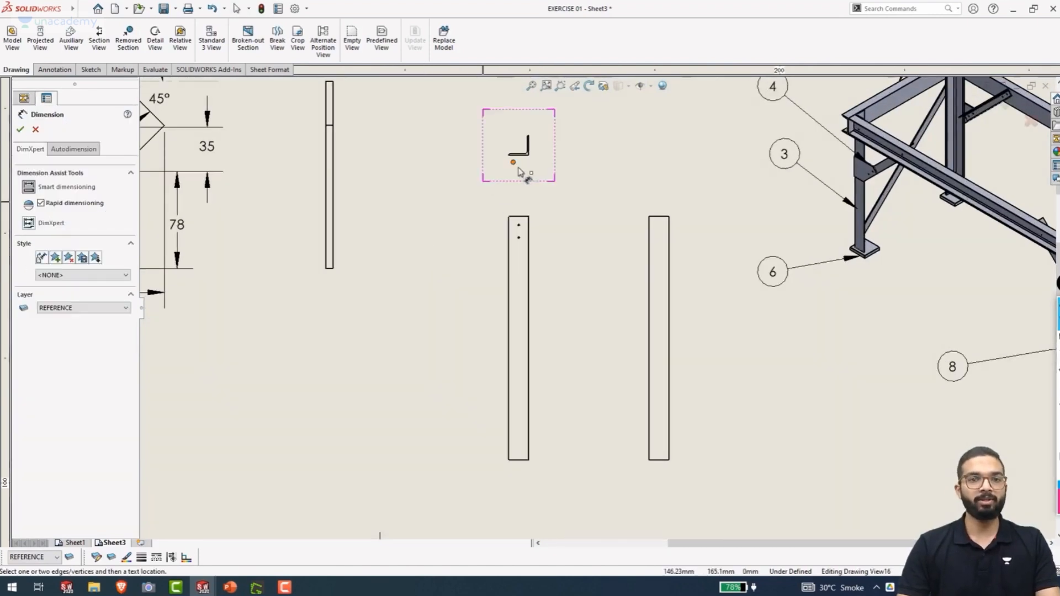
scroll(515, 162, "down", 2)
scroll(555, 316, "down", 3)
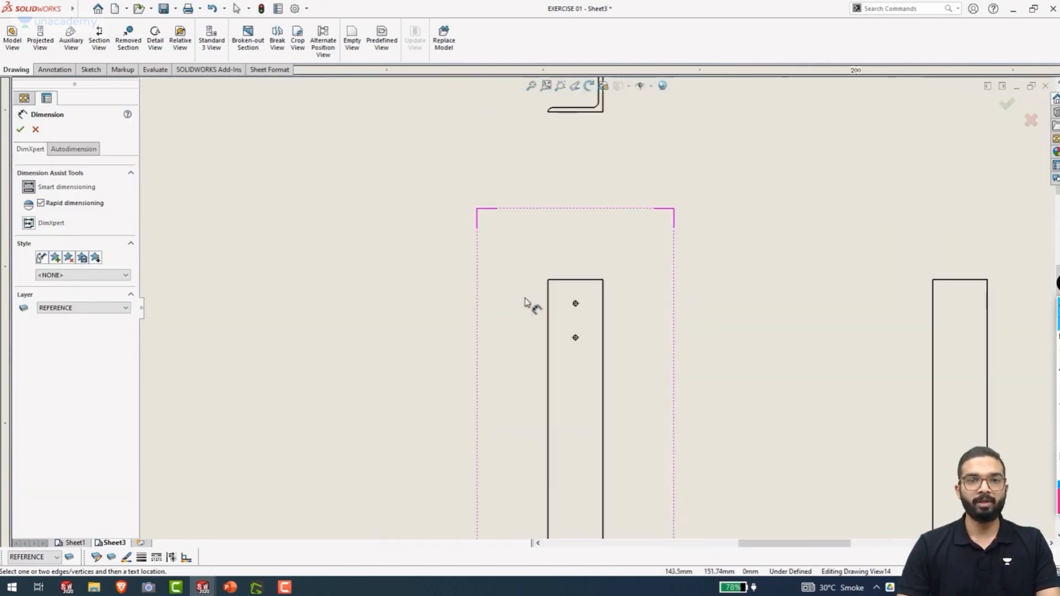
left_click(584, 277)
left_click(583, 272)
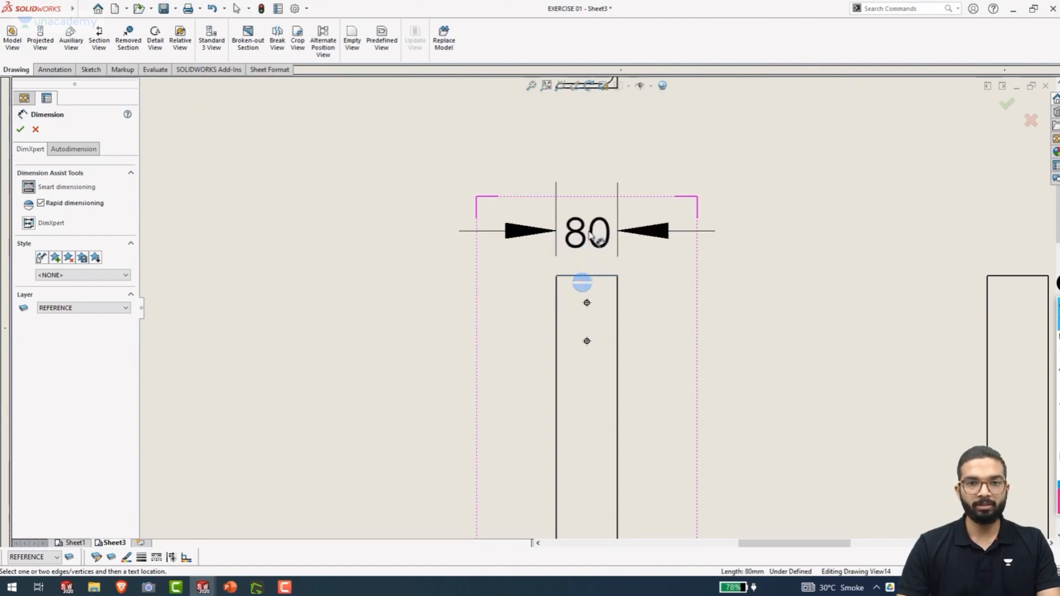
scroll(599, 315, "up", 3)
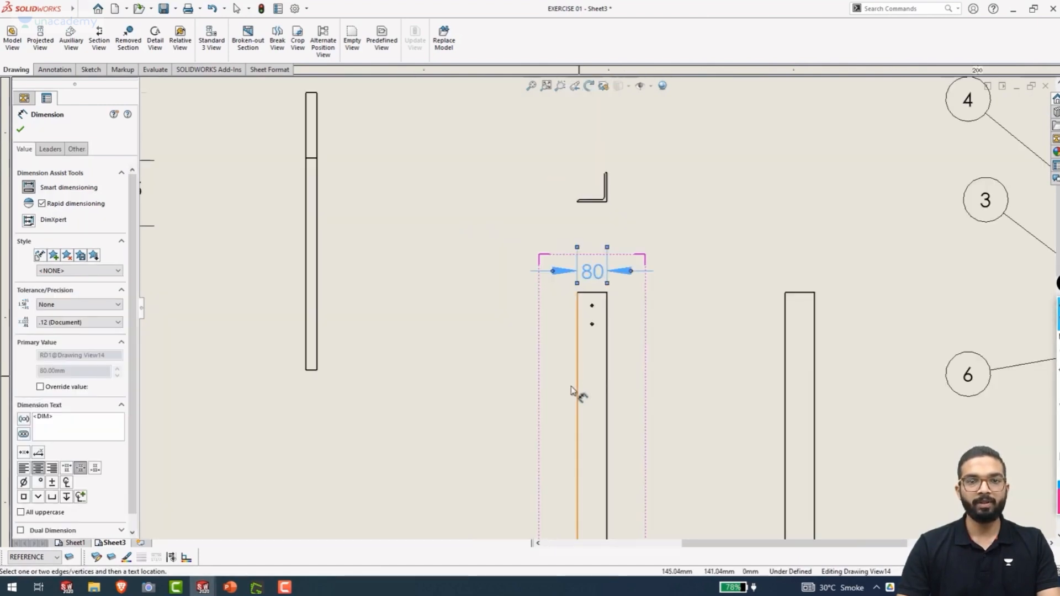
key("Escape")
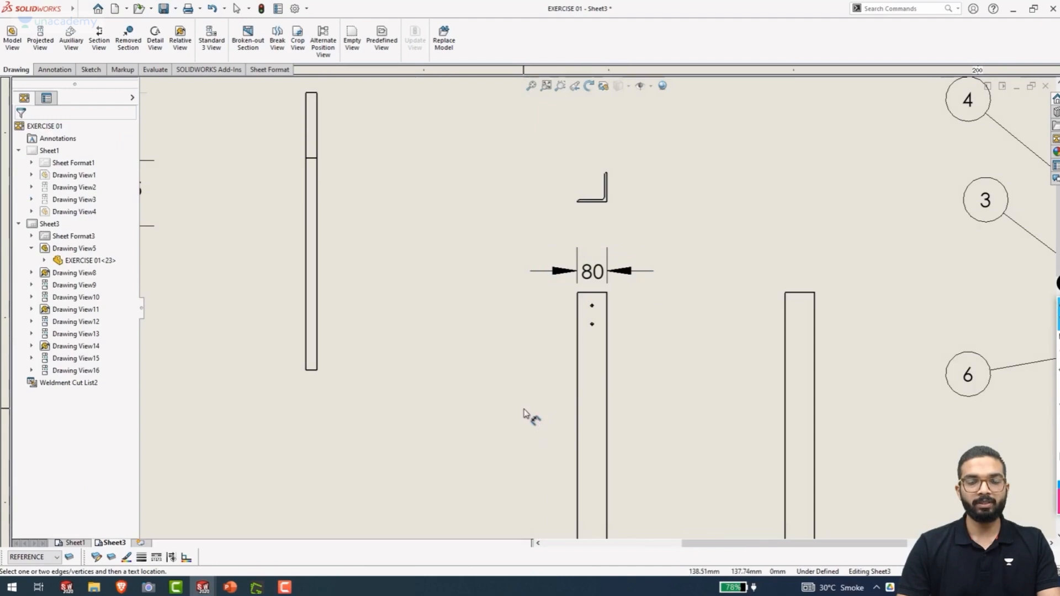
Dimension the leg's full length along the left side of its front view
left_click(578, 436)
scroll(591, 426, "down", 1)
scroll(552, 429, "up", 2)
scroll(531, 430, "up", 2)
left_click(558, 393)
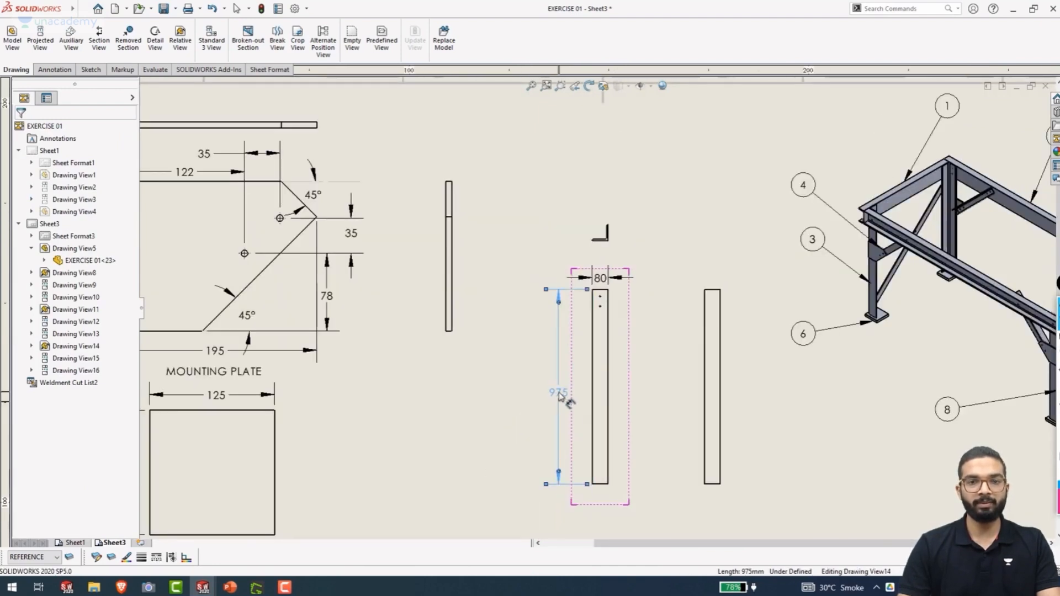
Dimension the horizontal and vertical flange widths of the leg's L-profile in the top view
scroll(605, 215, "down", 6)
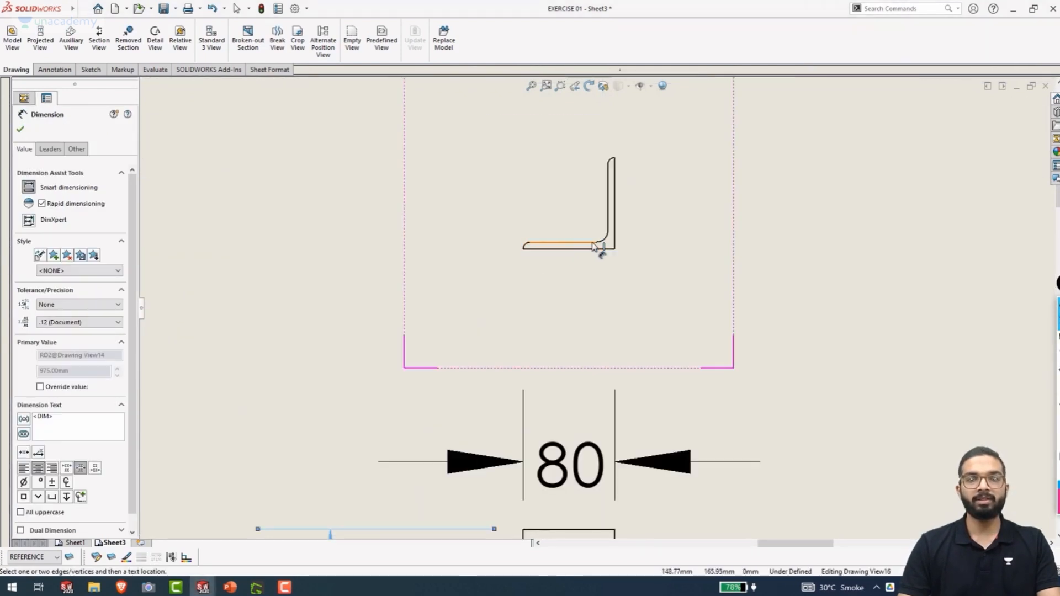
left_click(549, 248)
left_click(549, 243)
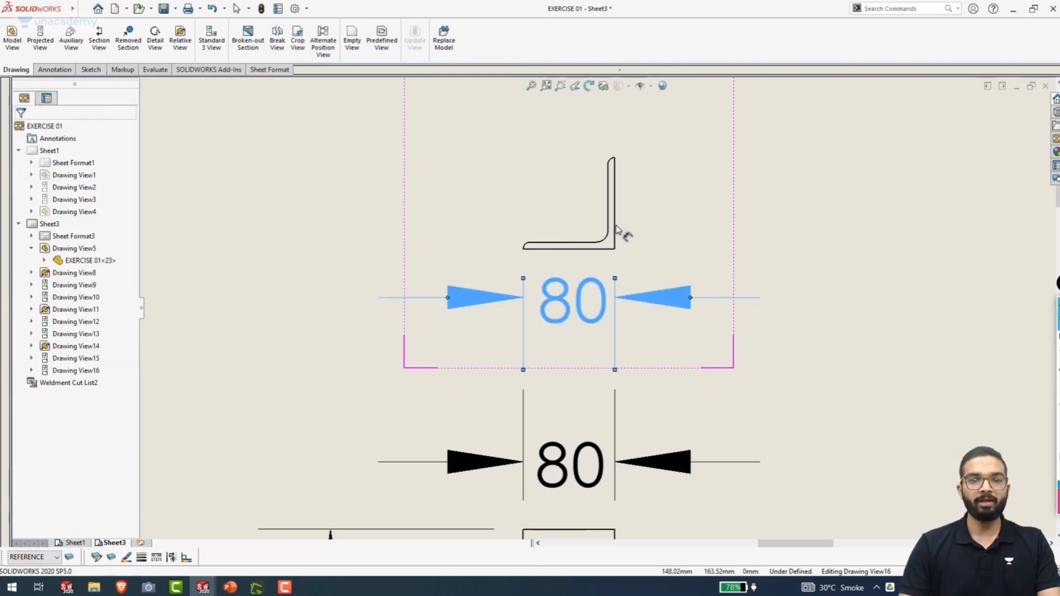
left_click(655, 220)
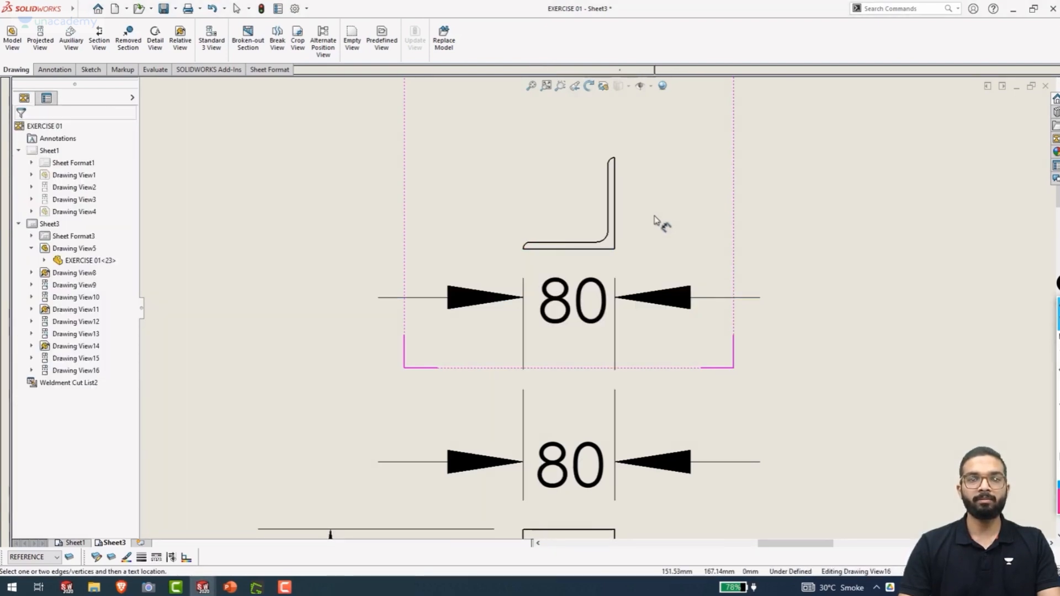
left_click(616, 220)
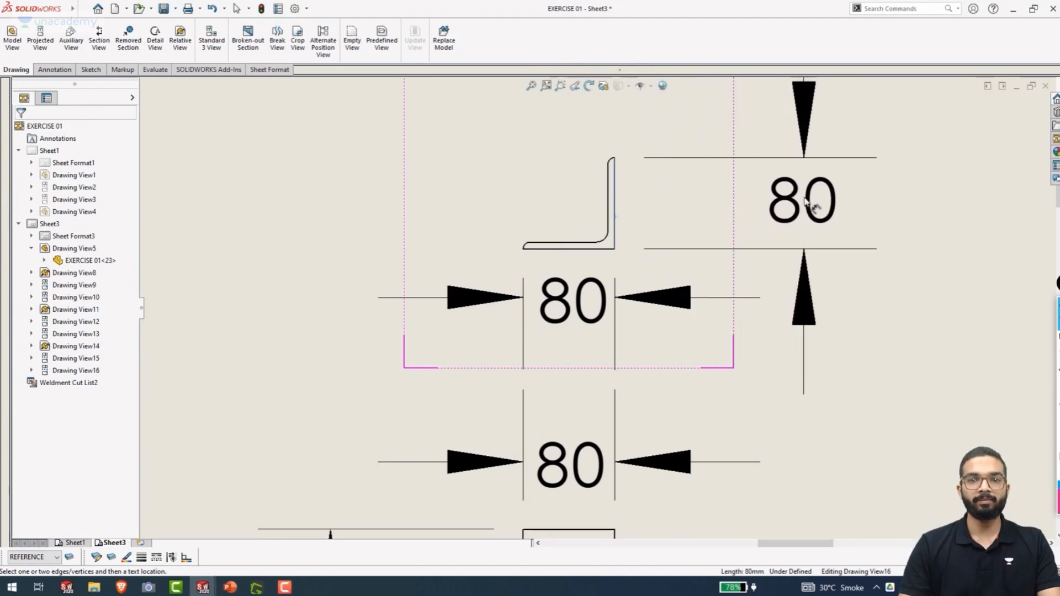
left_click(805, 198)
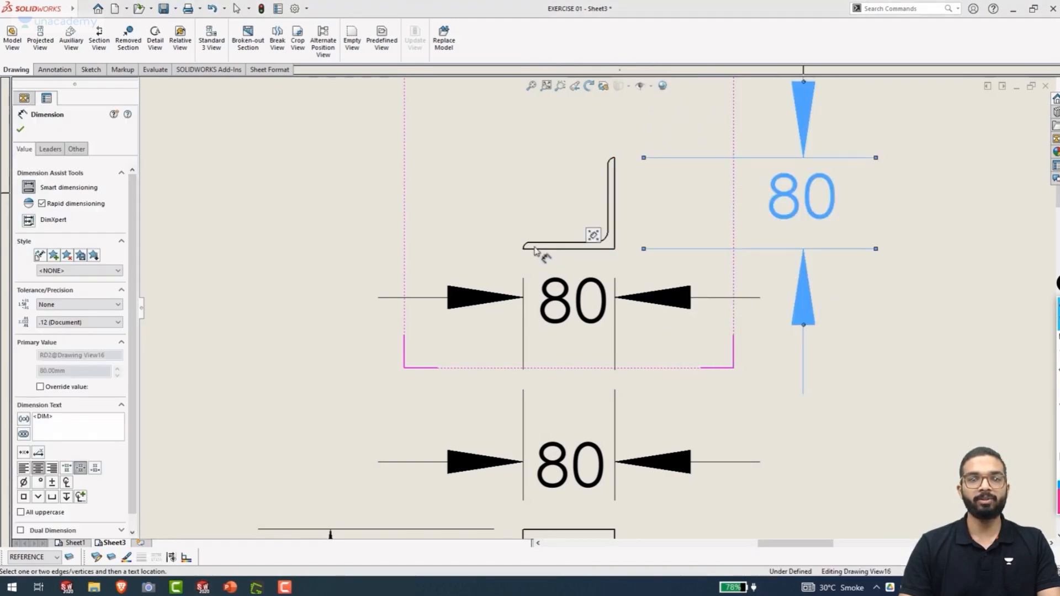
Dimension the upper hole's horizontal distance from the long left edge in the leg's front view
scroll(596, 308, "down", 5)
scroll(765, 476, "down", 4)
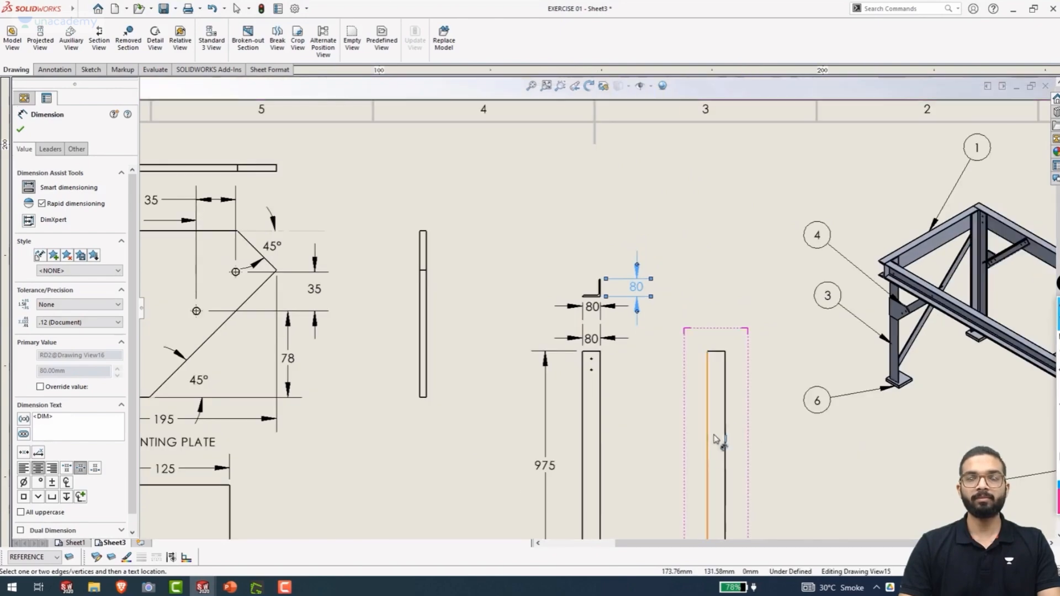
scroll(717, 440, "up", 1)
scroll(684, 419, "down", 3)
scroll(646, 426, "up", 4)
scroll(504, 208, "up", 6)
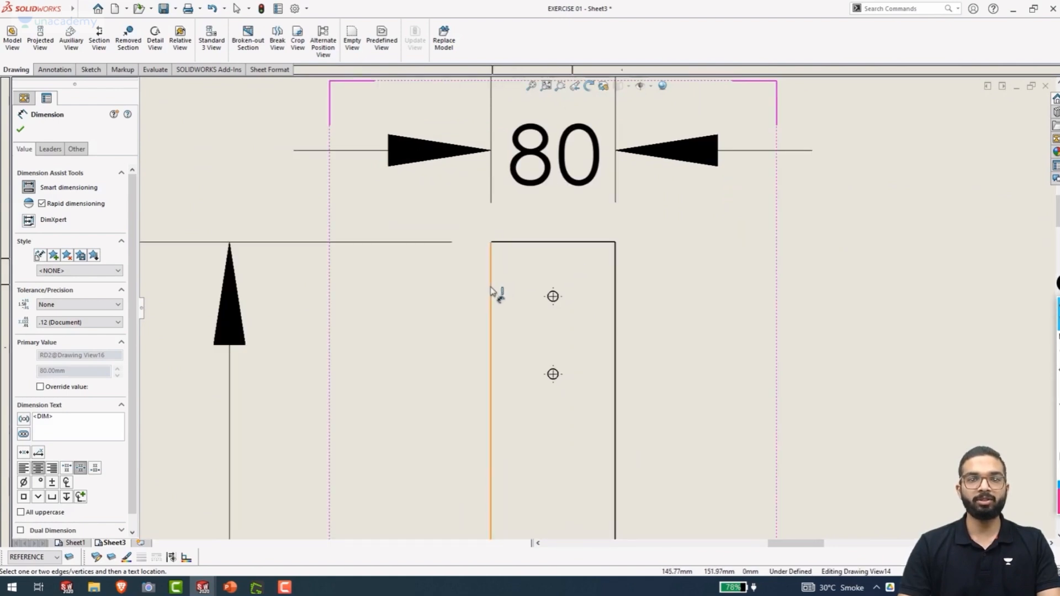
left_click(492, 288)
left_click(553, 297)
scroll(552, 291, "down", 2)
scroll(556, 363, "down", 2)
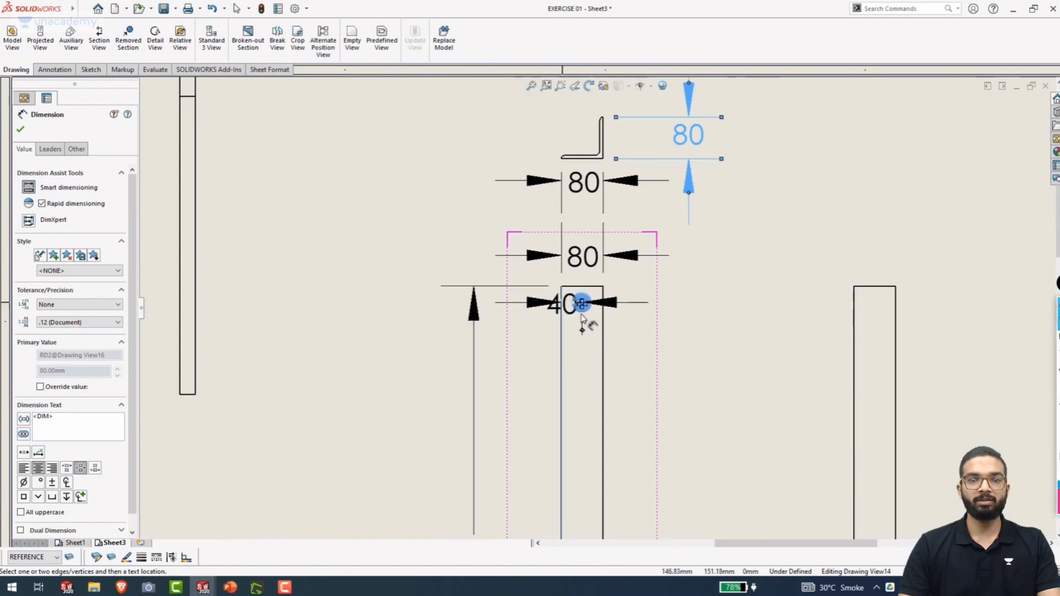
scroll(627, 320, "down", 3)
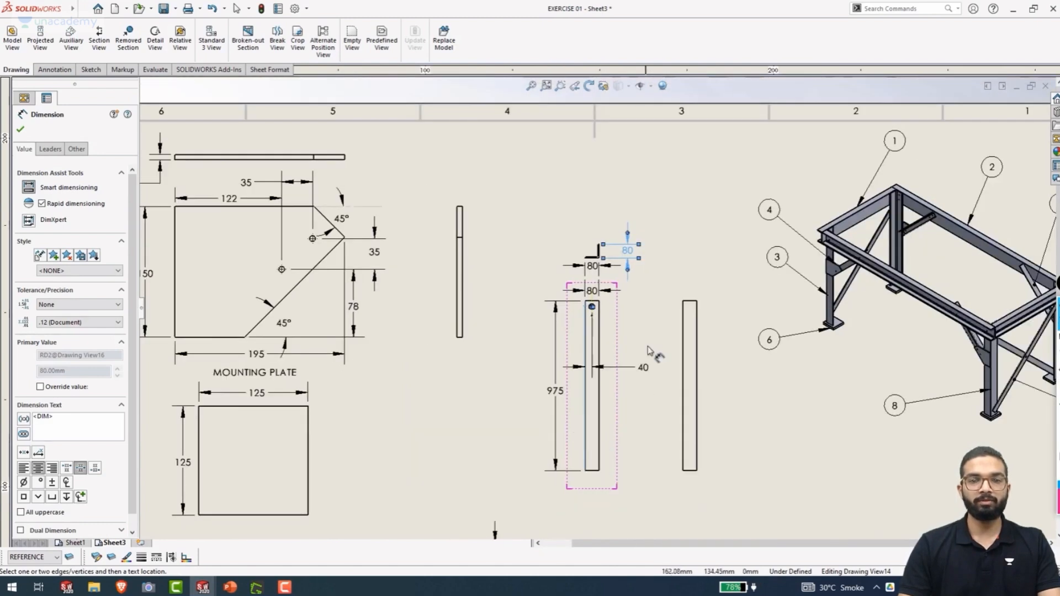
scroll(629, 329, "up", 5)
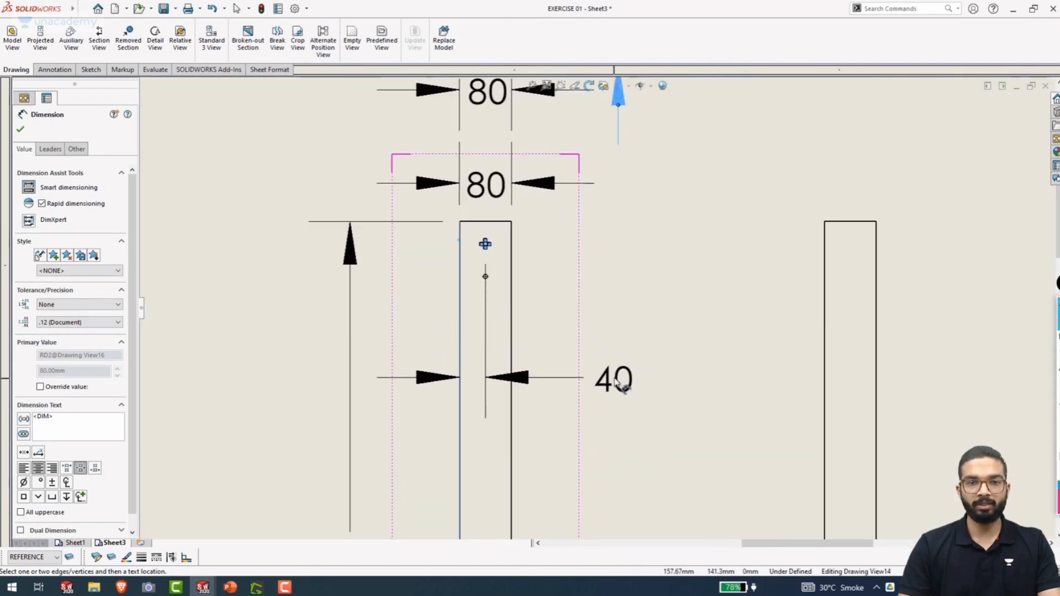
left_click(618, 365)
key("Escape")
scroll(560, 296, "down", 3)
key("Escape")
Move the leg's top view higher above the front view and delete the front view's redundant width dimension
left_click_drag(542, 145, 544, 76)
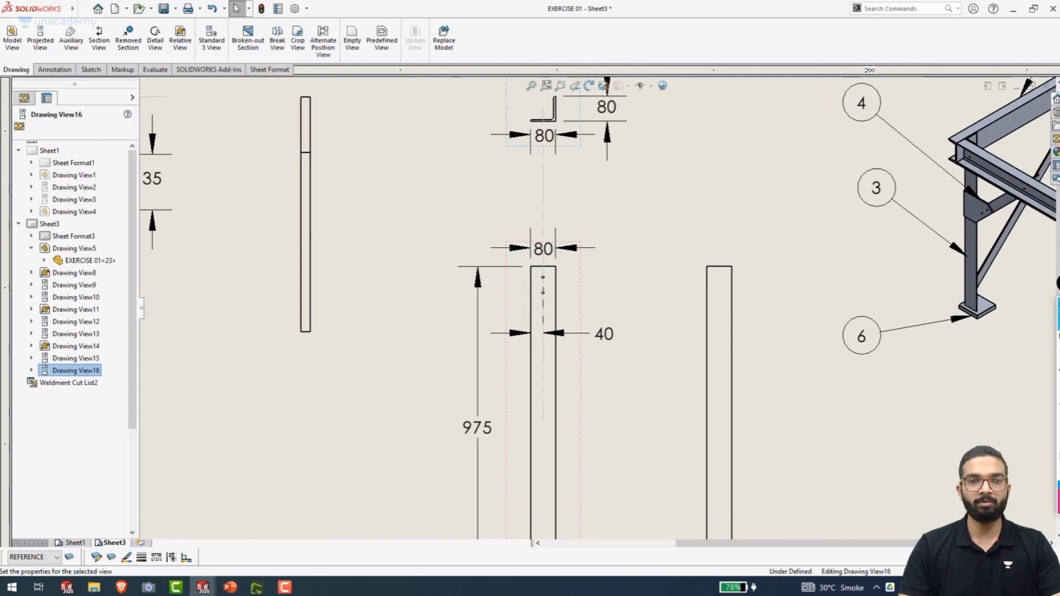
scroll(596, 300, "down", 2)
left_click_drag(552, 254, 554, 531)
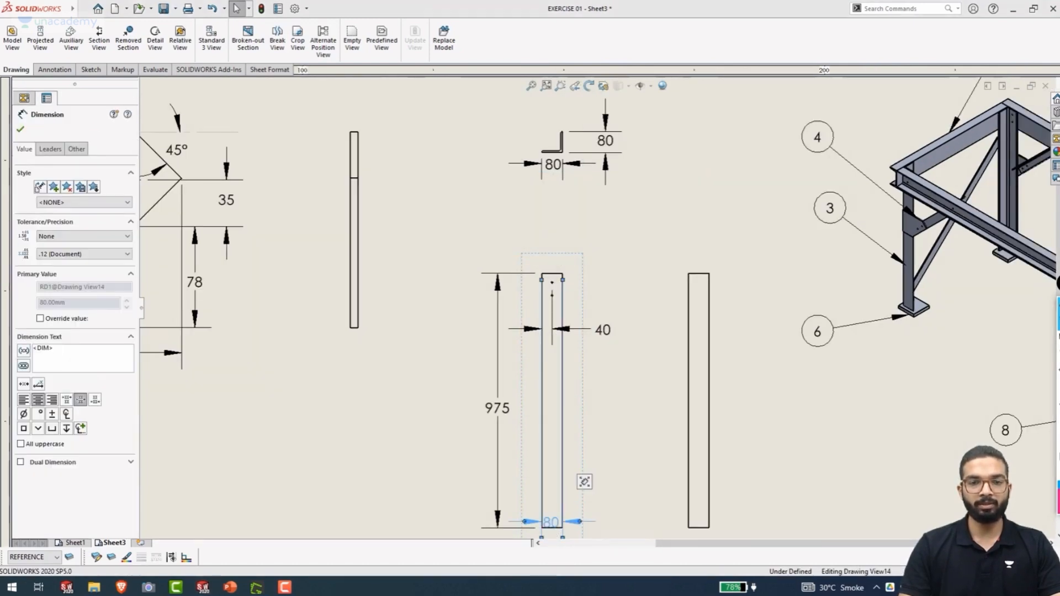
key("Delete")
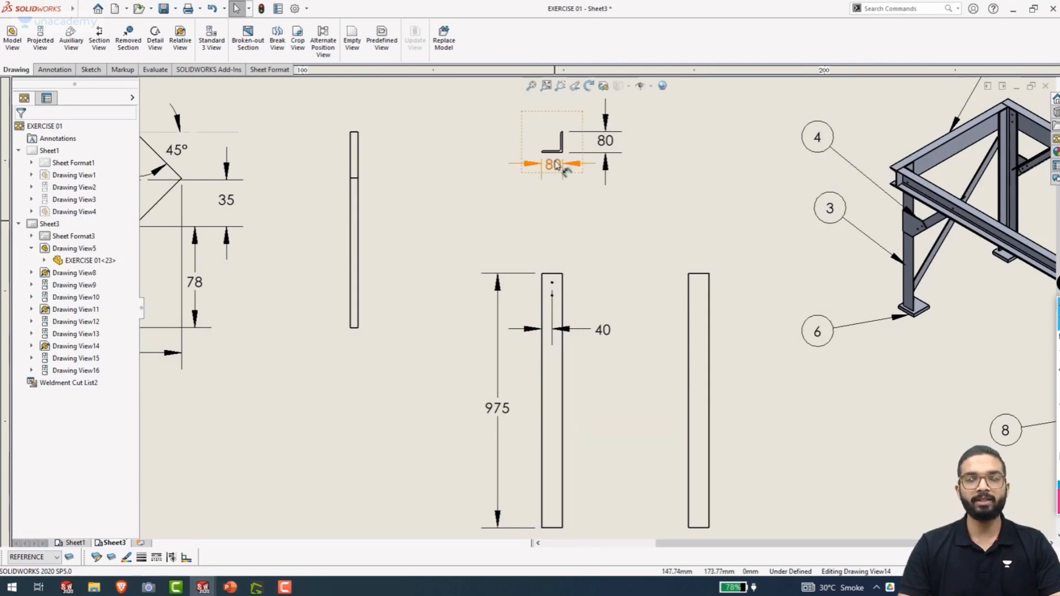
Move the hole's horizontal offset dimension above the upper edge of the leg's front view
scroll(577, 241, "down", 2)
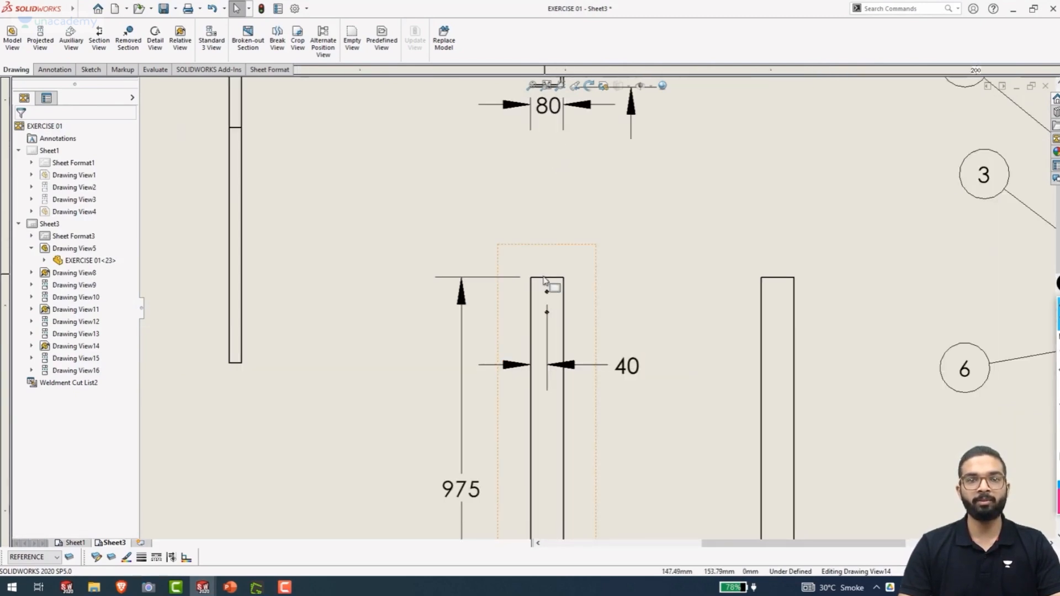
left_click_drag(620, 367, 576, 237)
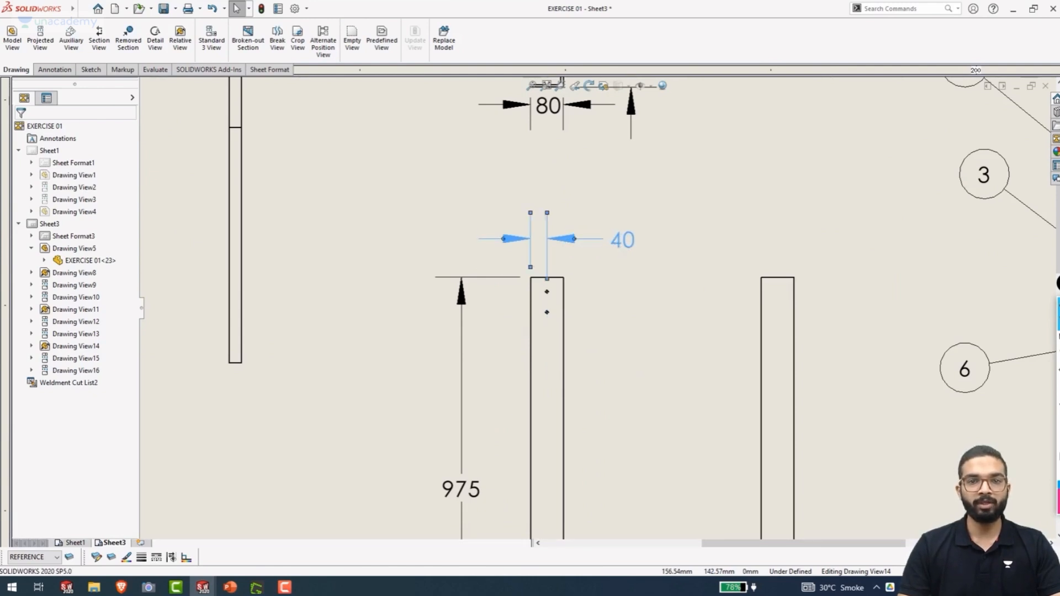
scroll(552, 309, "down", 4)
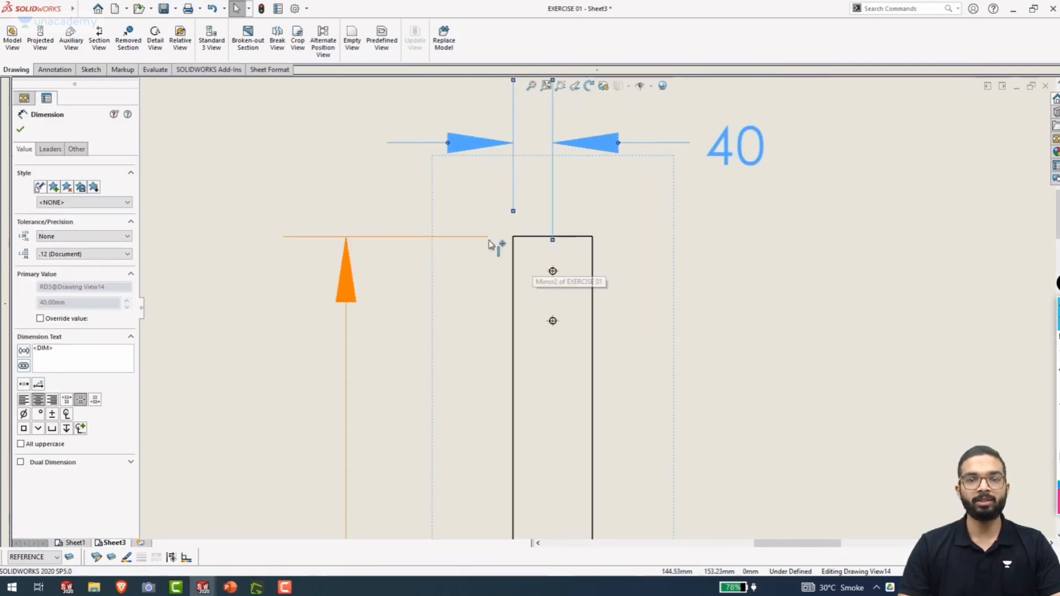
left_click(517, 276)
left_click(785, 302)
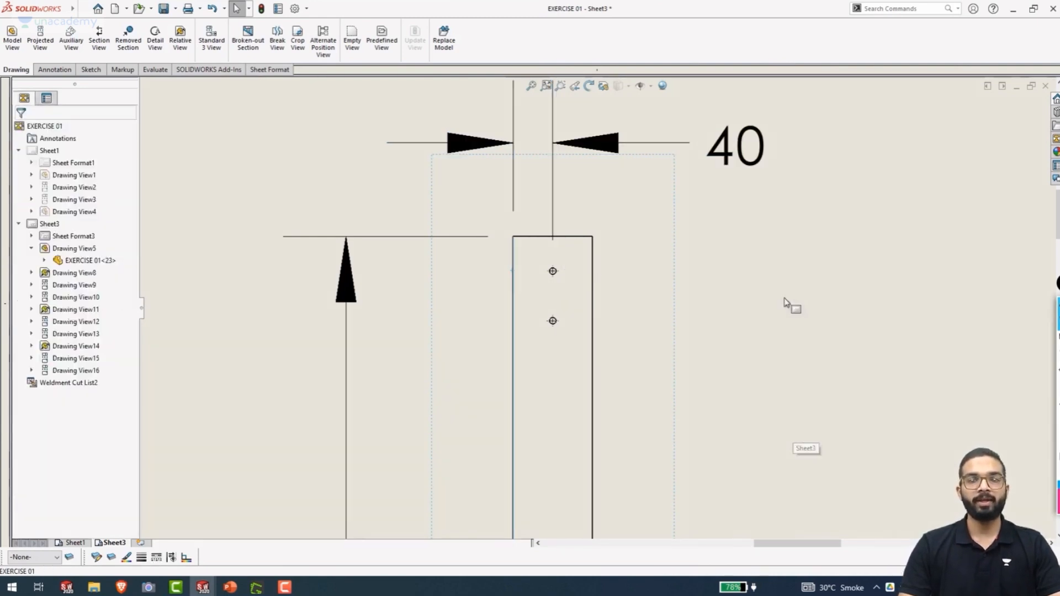
Dimension the upper hole's vertical distance from the leg's upper edge on the right side of the front view
key("Return")
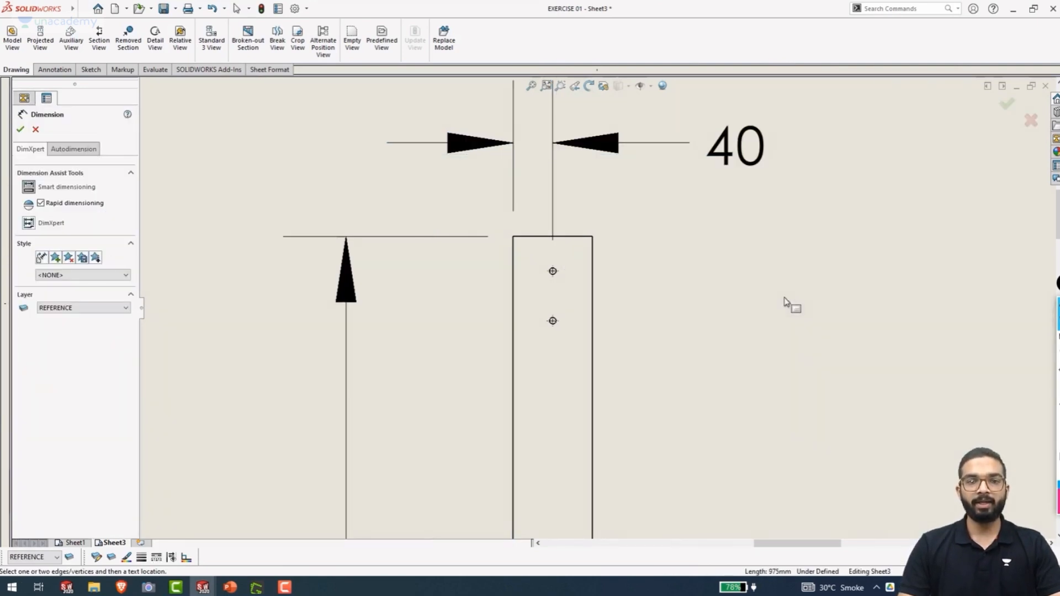
left_click(571, 237)
scroll(569, 260, "down", 5)
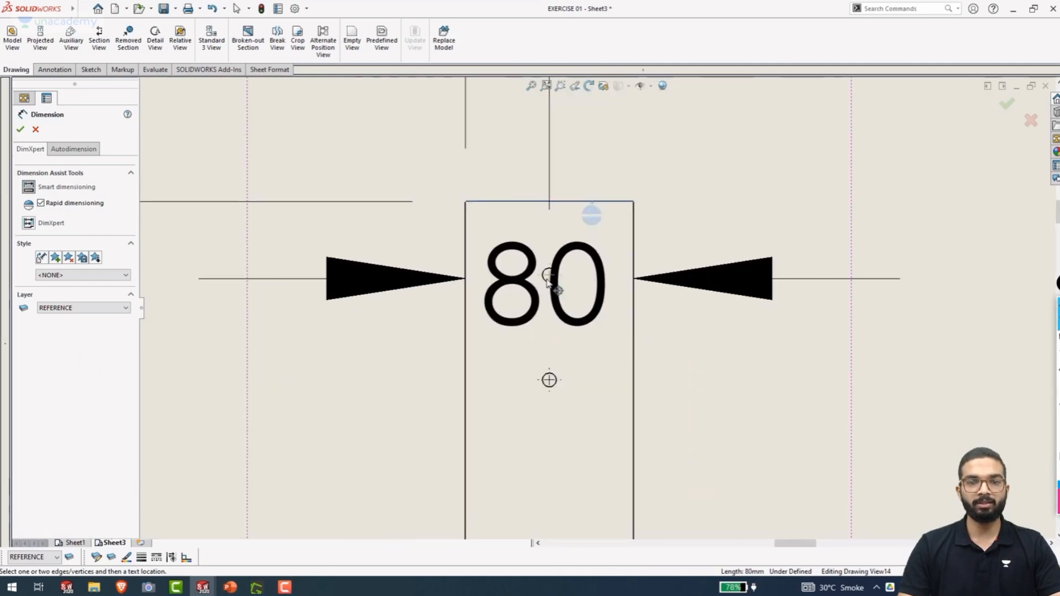
left_click(550, 276)
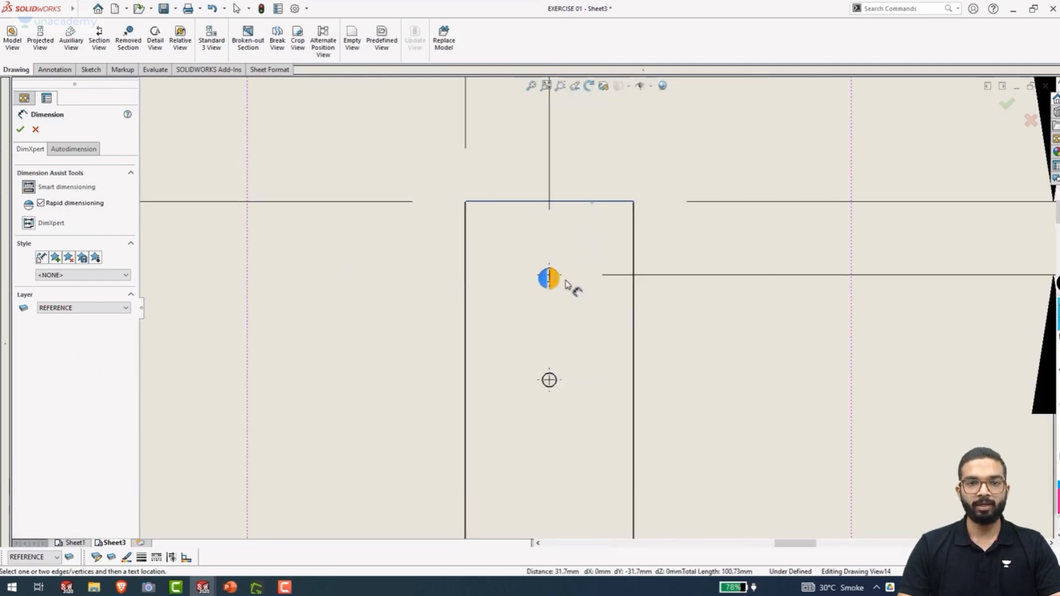
scroll(773, 243, "up", 3)
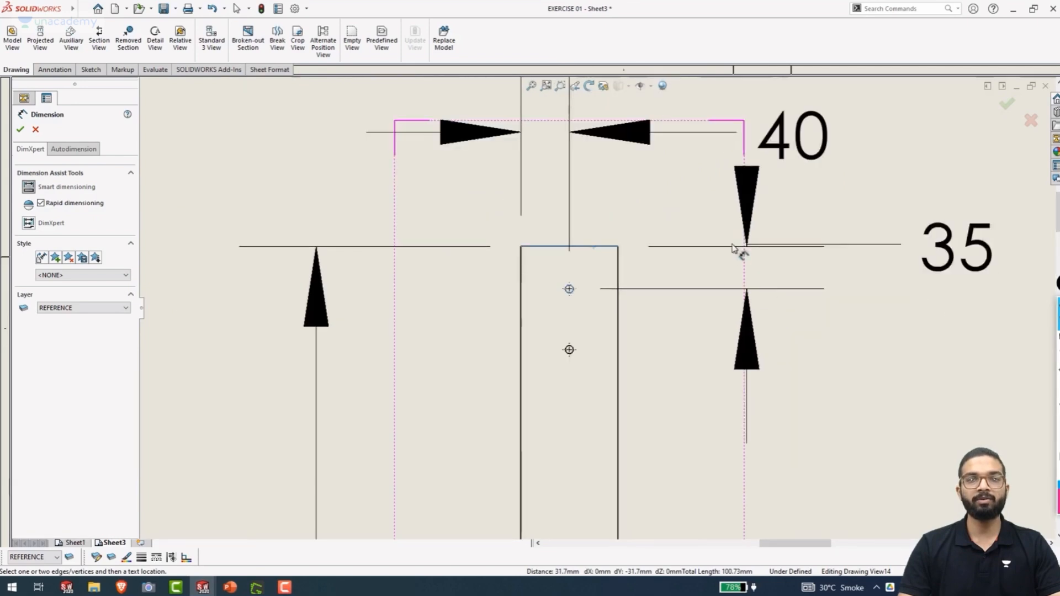
left_click(690, 352)
Dimension the vertical spacing between the leg's two holes on the left side of the front view
scroll(584, 355, "down", 3)
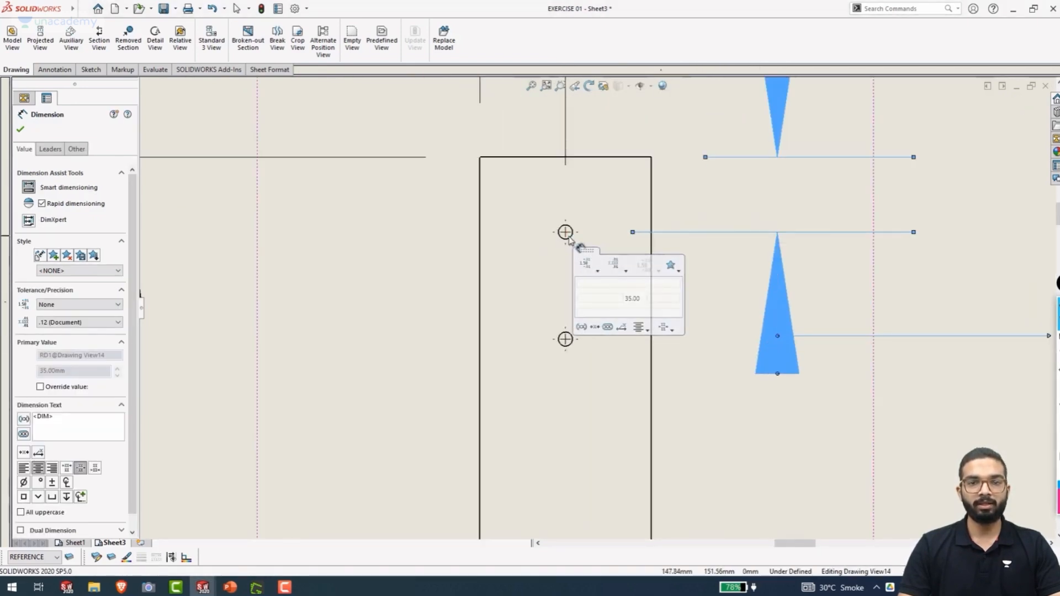
scroll(577, 245, "down", 3)
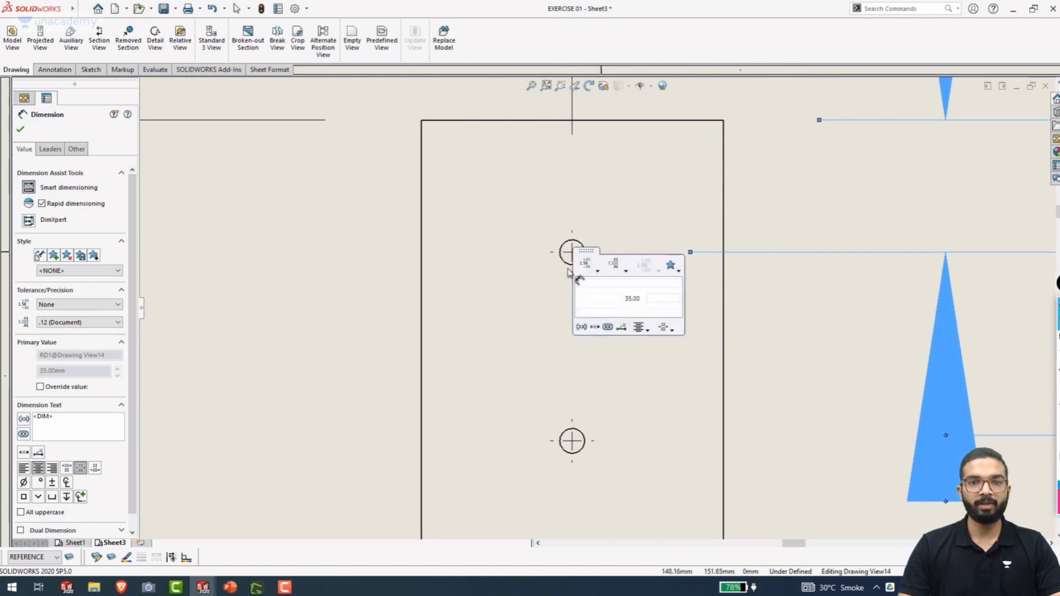
left_click(563, 440)
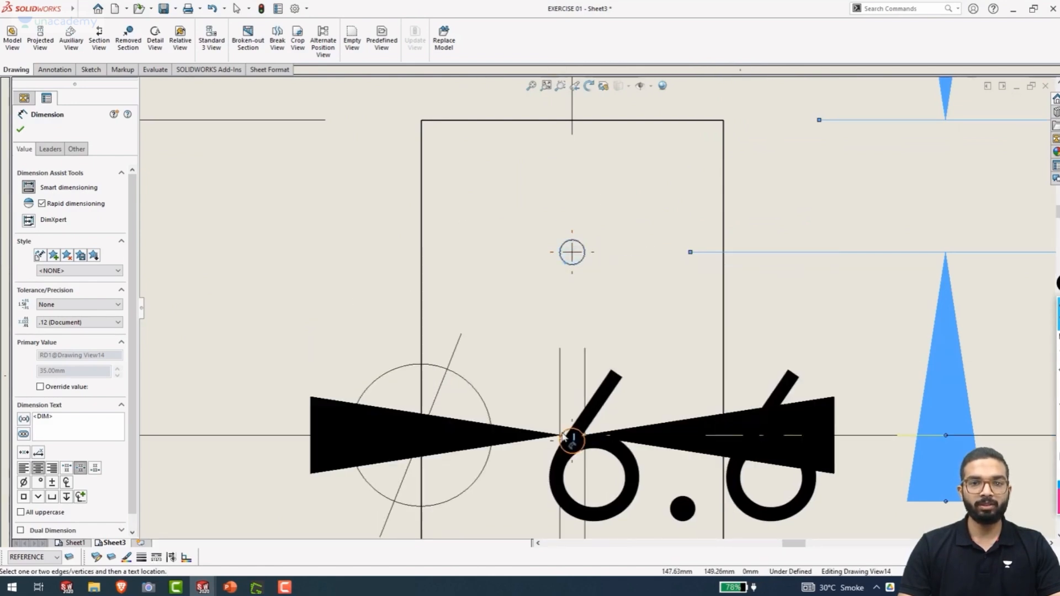
scroll(563, 437, "up", 5)
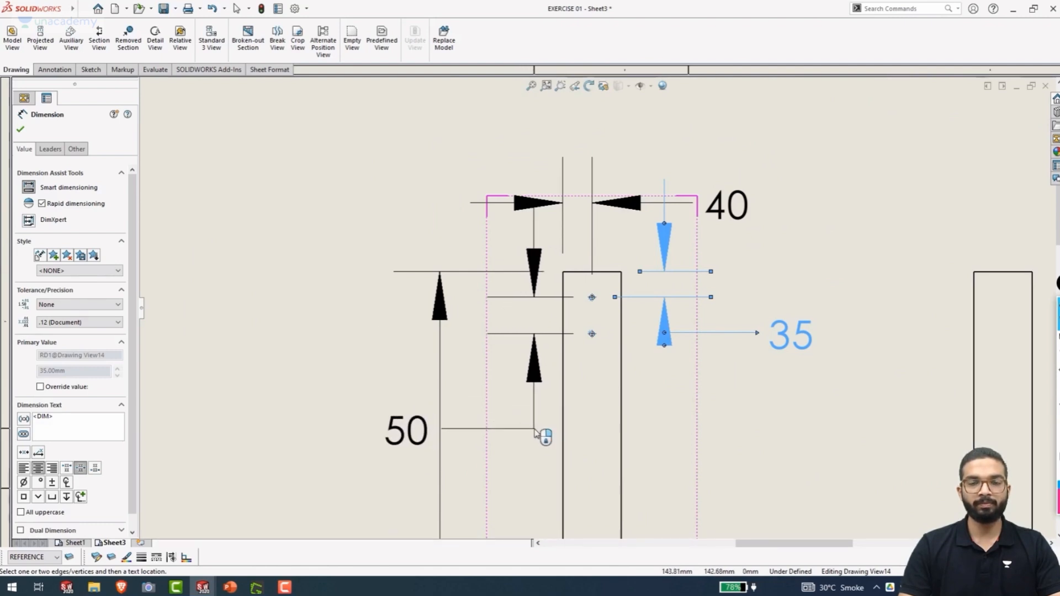
left_click(496, 424)
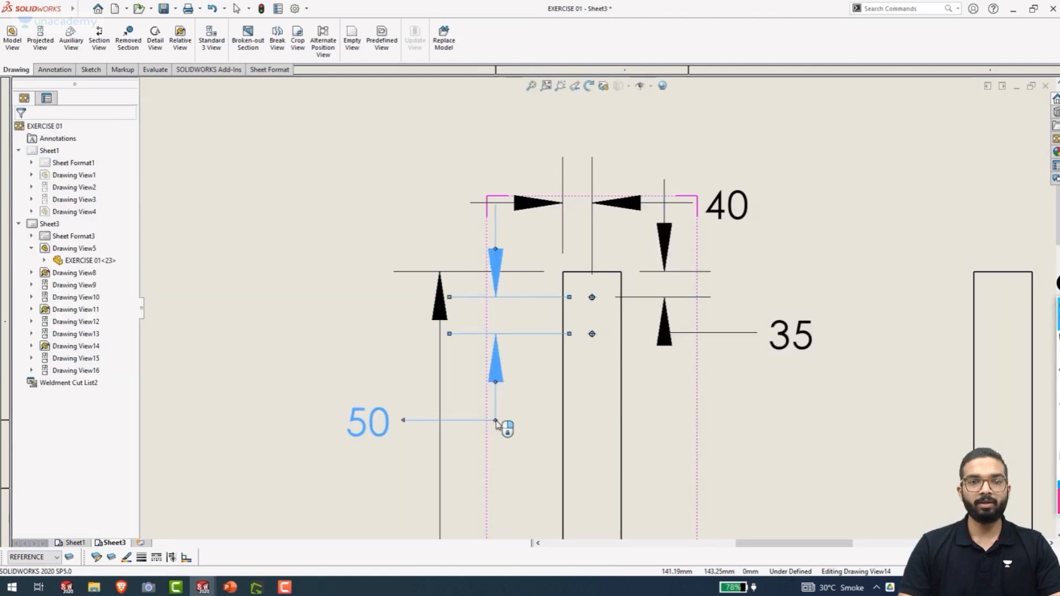
key("Escape")
key("Escape")
Space out the front view's dimensions, with the length further left, the horizontal hole offset higher and the vertical hole offset text lower
scroll(773, 471, "up", 5)
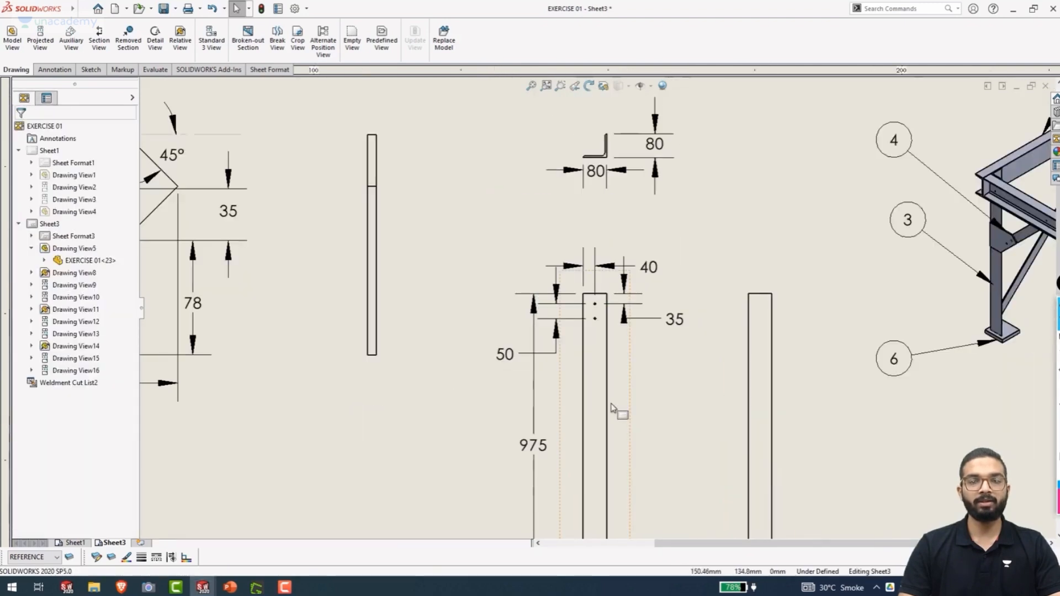
scroll(612, 408, "up", 4)
scroll(557, 381, "down", 3)
left_click_drag(557, 376, 518, 347)
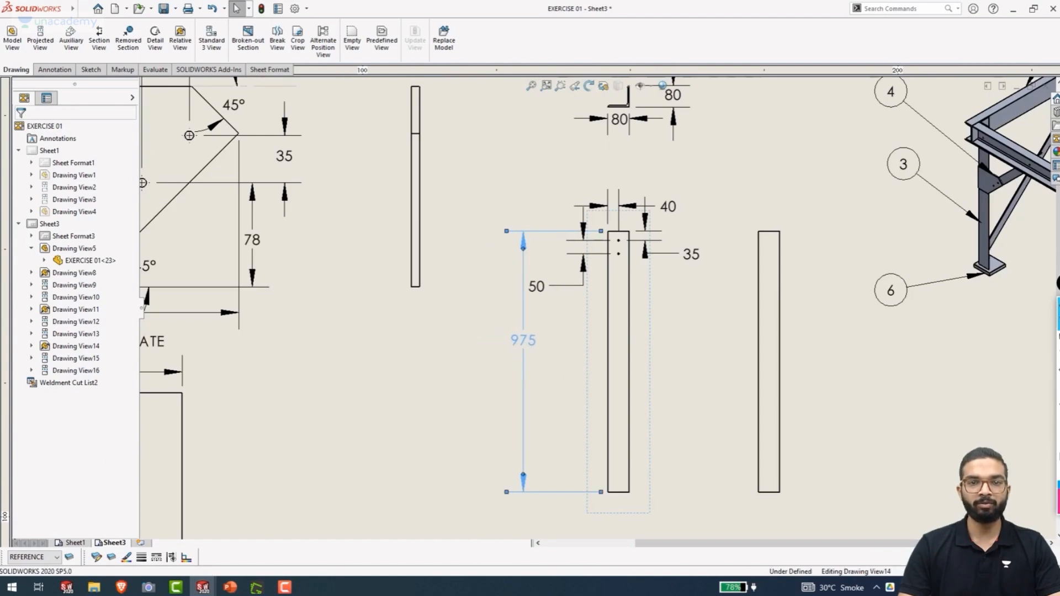
mouse_move(669, 207)
left_mouse_down()
mouse_move(679, 181)
mouse_move(673, 188)
left_mouse_up()
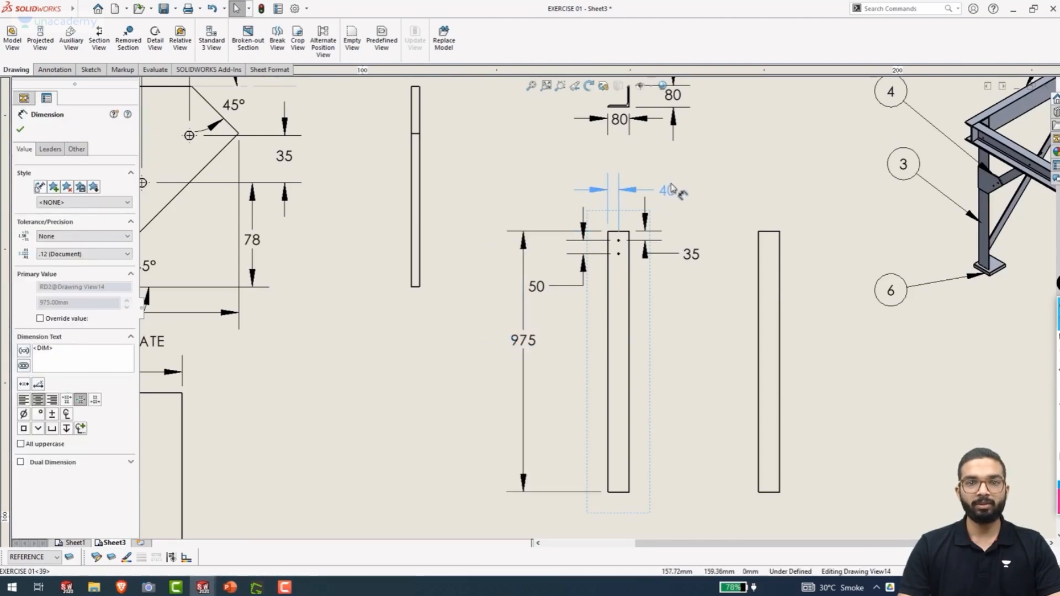
left_click(681, 290)
left_click(697, 257)
left_click_drag(693, 278, 694, 298)
left_click(718, 304)
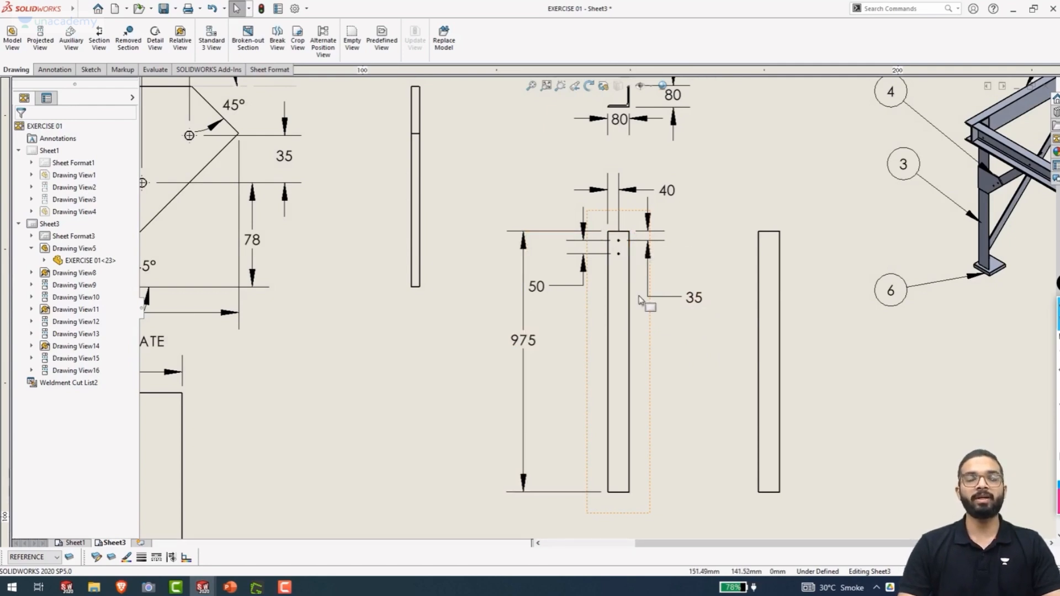
scroll(651, 318, "up", 2)
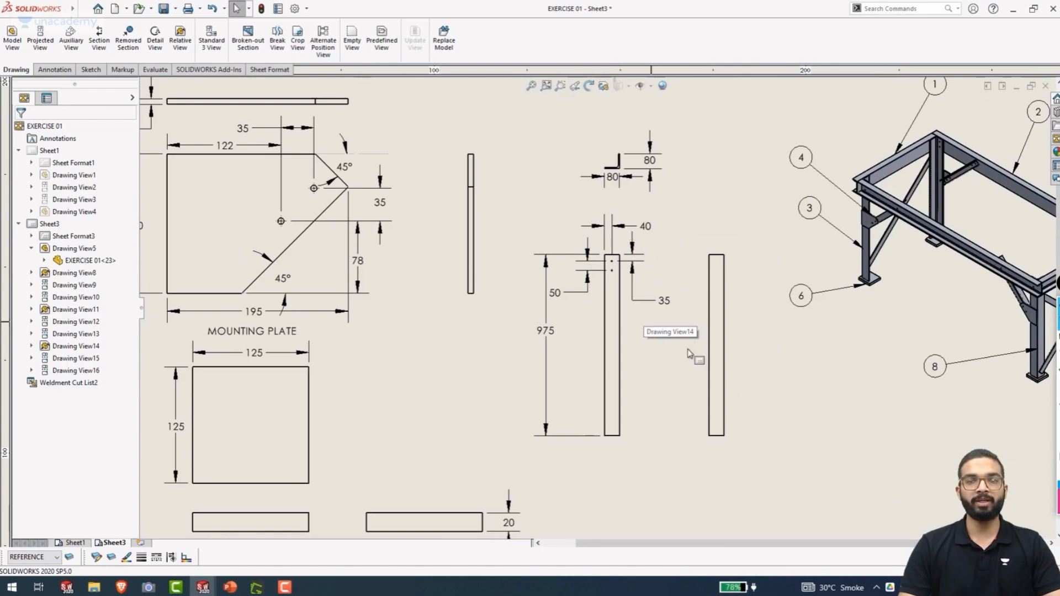
left_click(615, 184)
left_click_drag(614, 186, 617, 183)
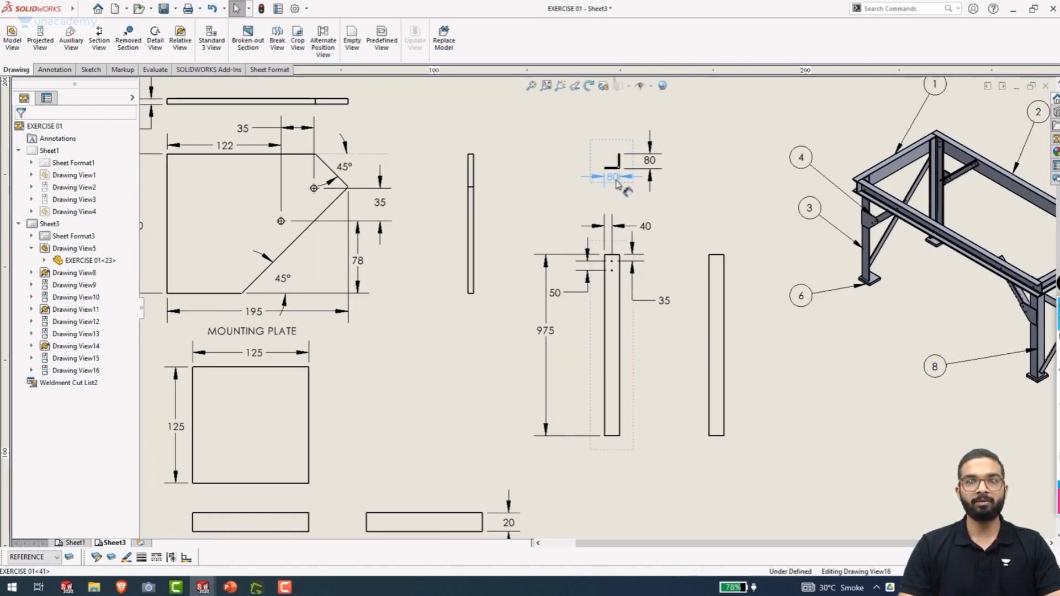
left_click(694, 195)
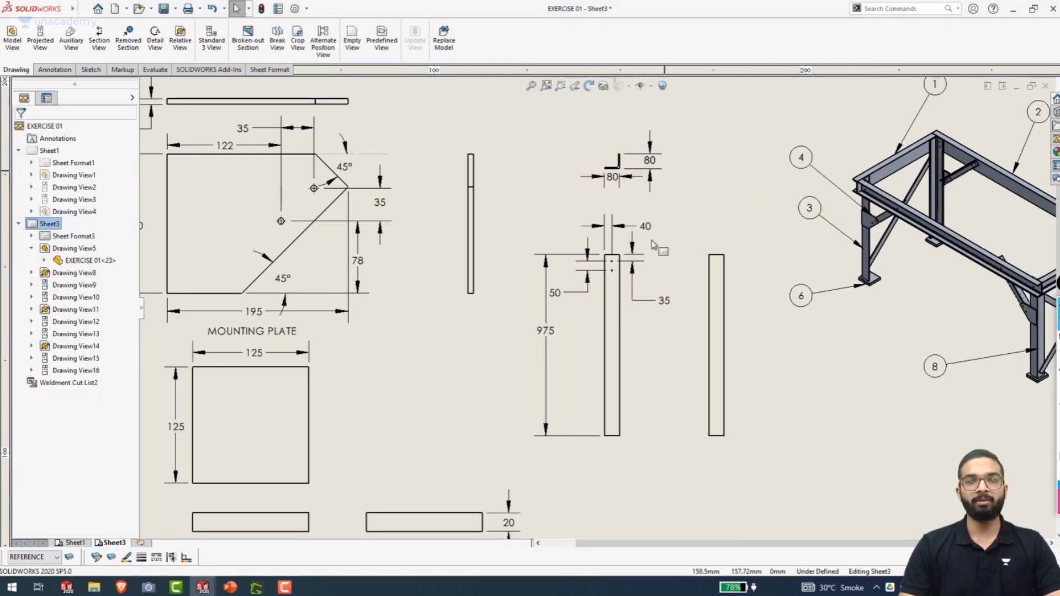
Dimension the thickness of the angle section's horizontal flange in the leg's top view, placing the dimension on its left side
scroll(606, 184, "down", 6)
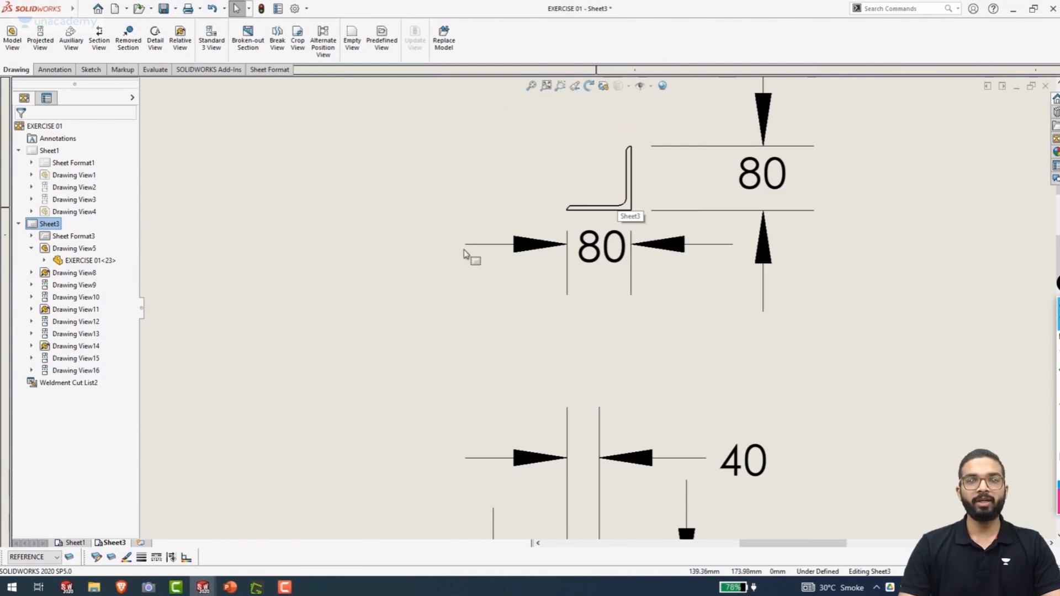
right_click_drag(518, 215, 519, 185)
scroll(580, 219, "down", 3)
left_click(615, 223)
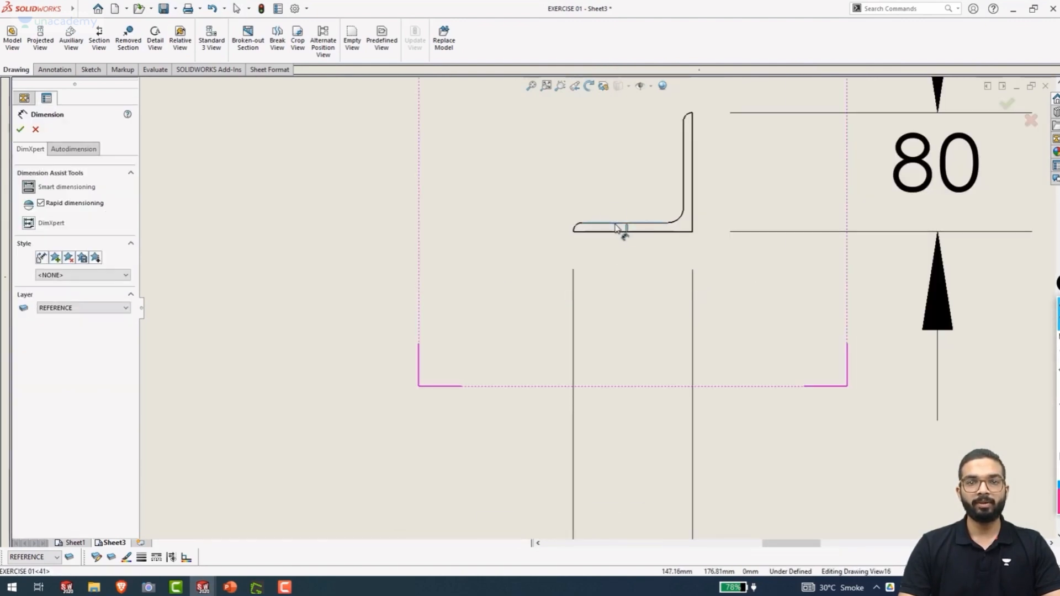
left_click(615, 232)
scroll(425, 216, "up", 5)
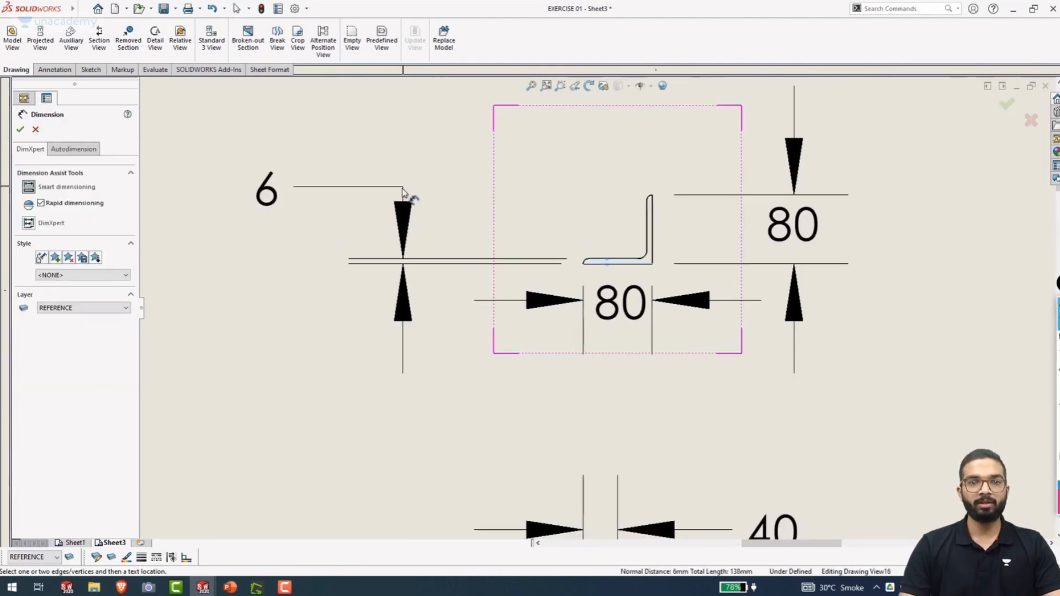
left_click(472, 234)
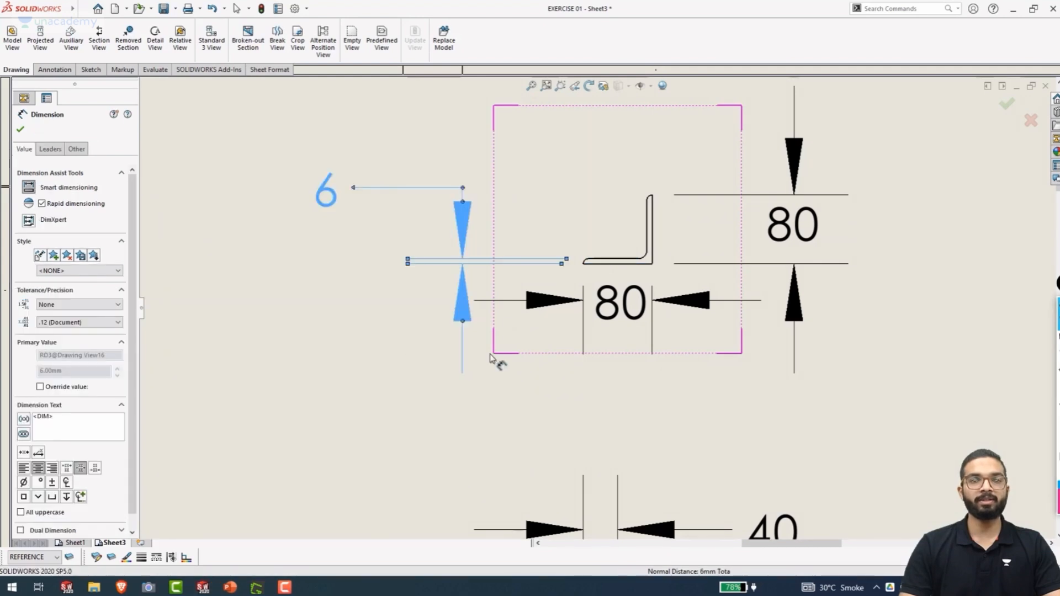
key("Escape")
Move the upper hole's vertical offset dimension text above the leg's upper edge in the front view
scroll(494, 360, "up", 5)
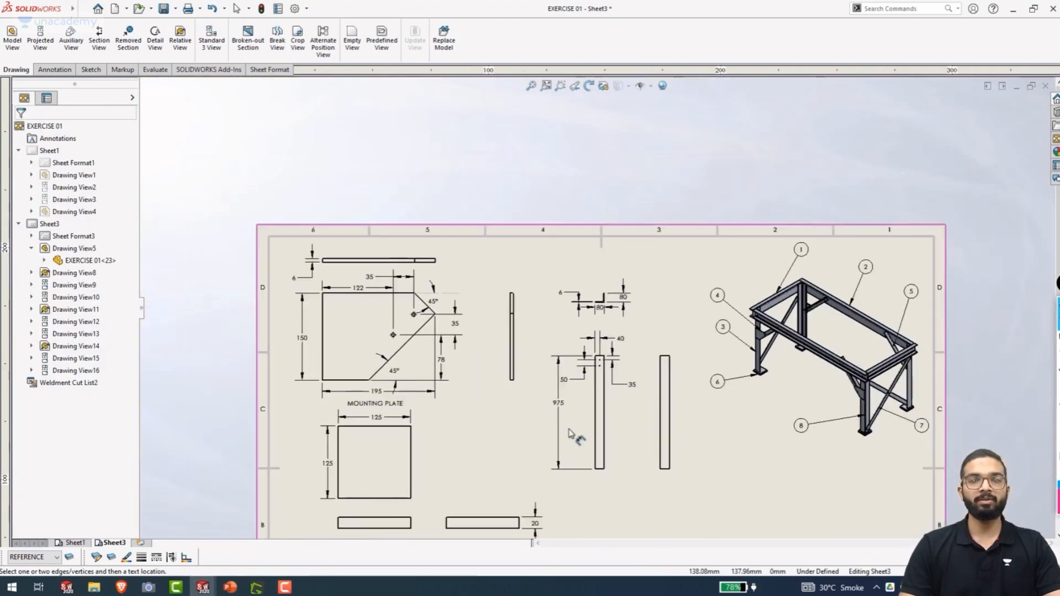
left_click_drag(559, 371, 559, 390)
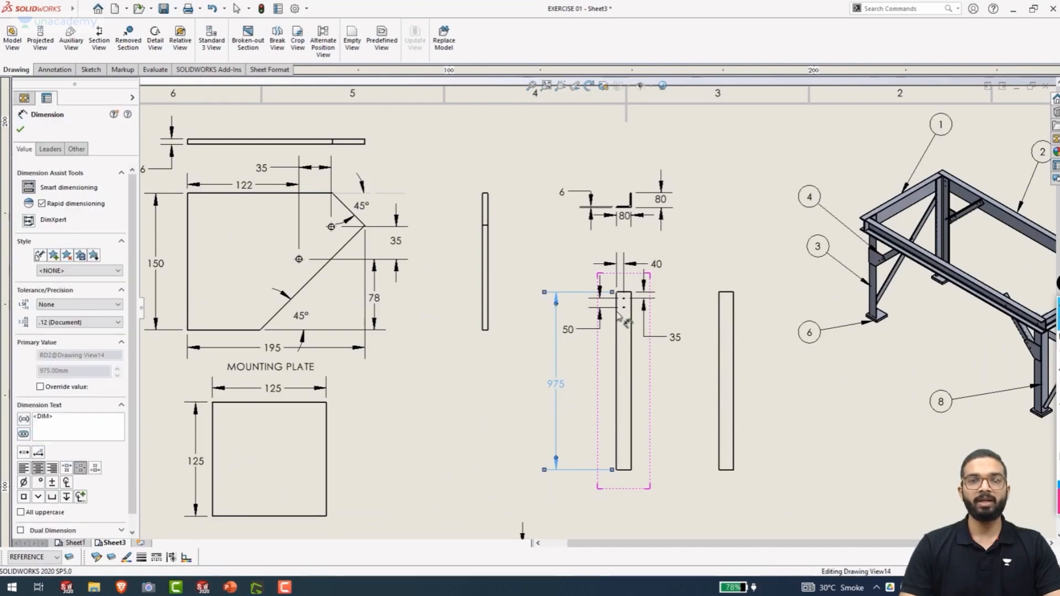
scroll(614, 301, "down", 3)
scroll(613, 301, "down", 2)
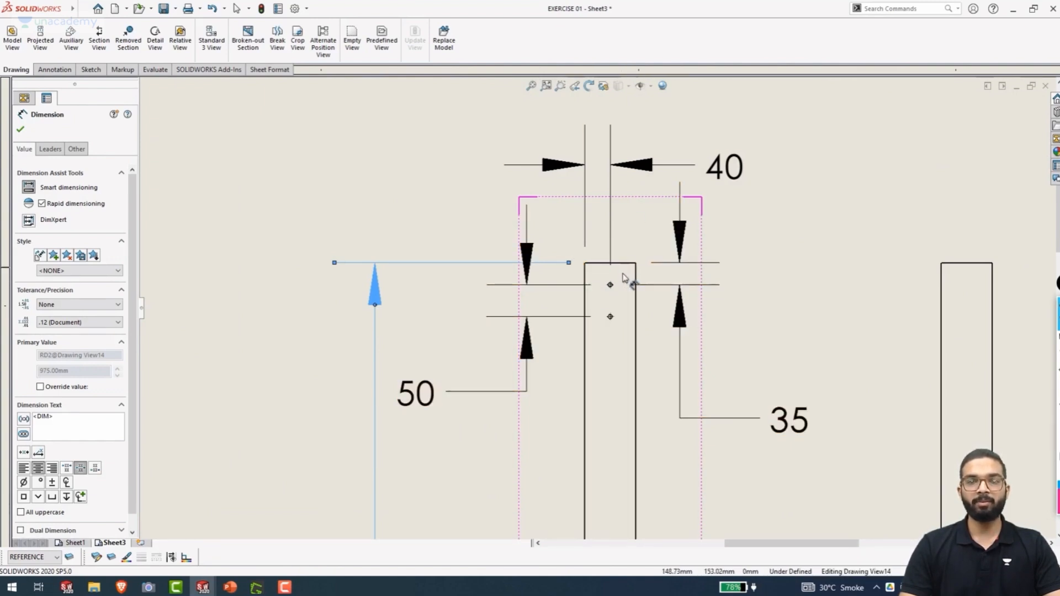
left_click_drag(770, 409, 760, 189)
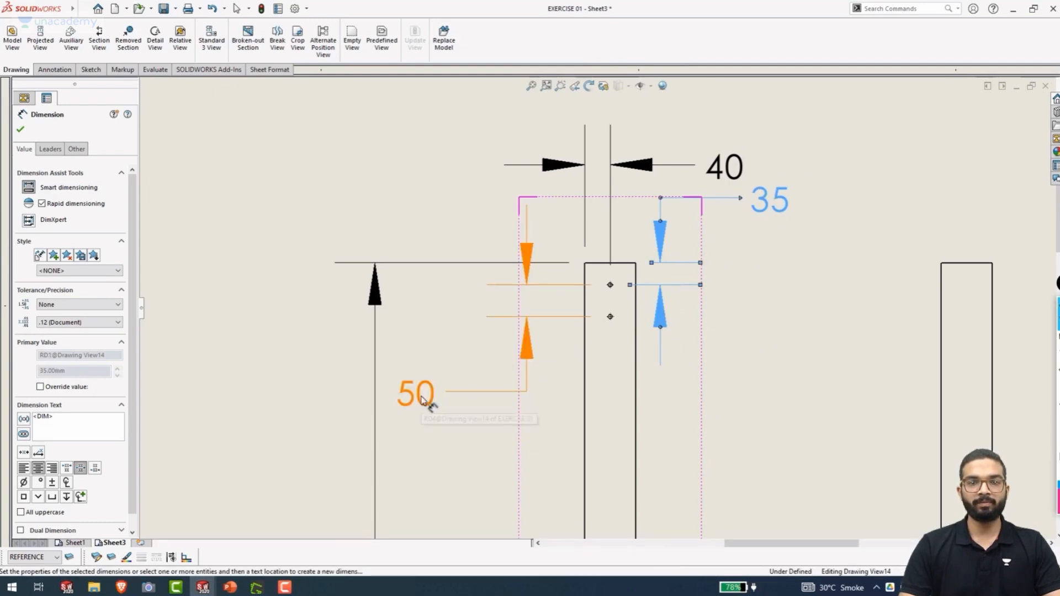
left_click(830, 344)
Add a note reading 80X80X6 beneath the vertical leg's views, matching the leg's description in the cut list
scroll(760, 372, "up", 4)
scroll(691, 383, "up", 3)
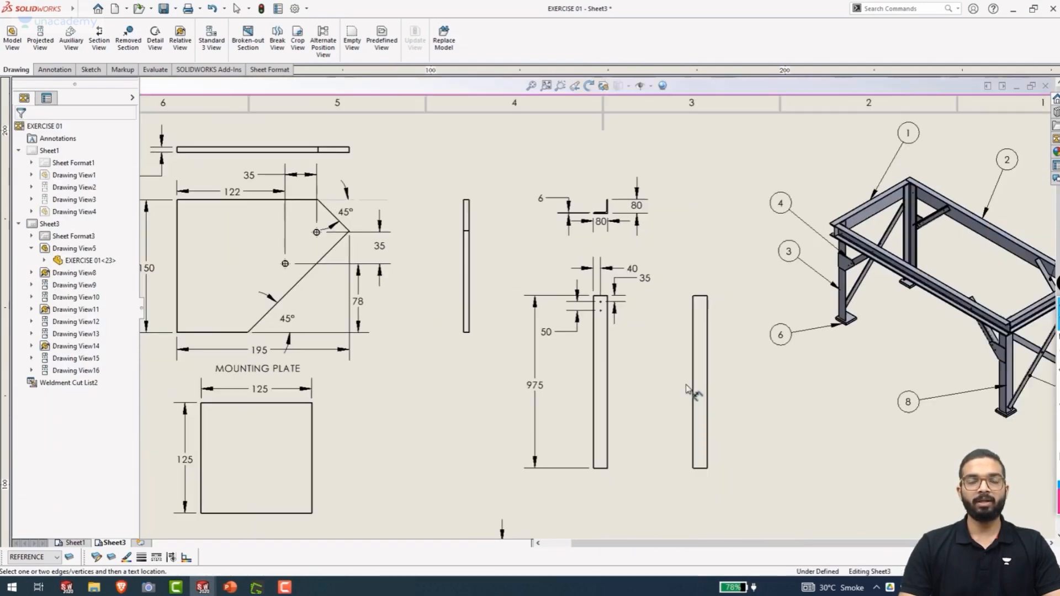
scroll(691, 391, "up", 2)
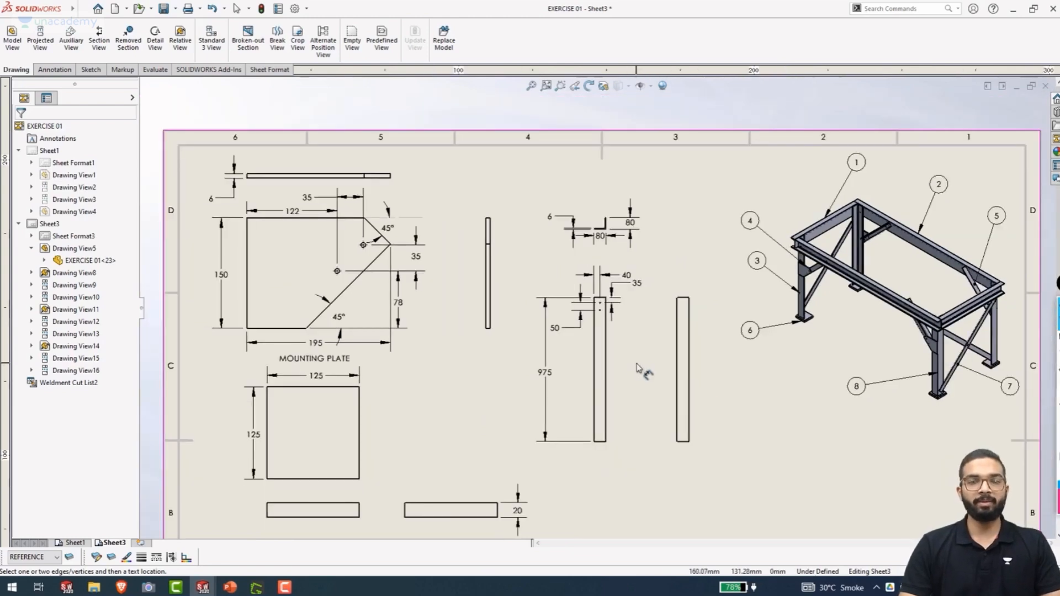
scroll(640, 369, "up", 3)
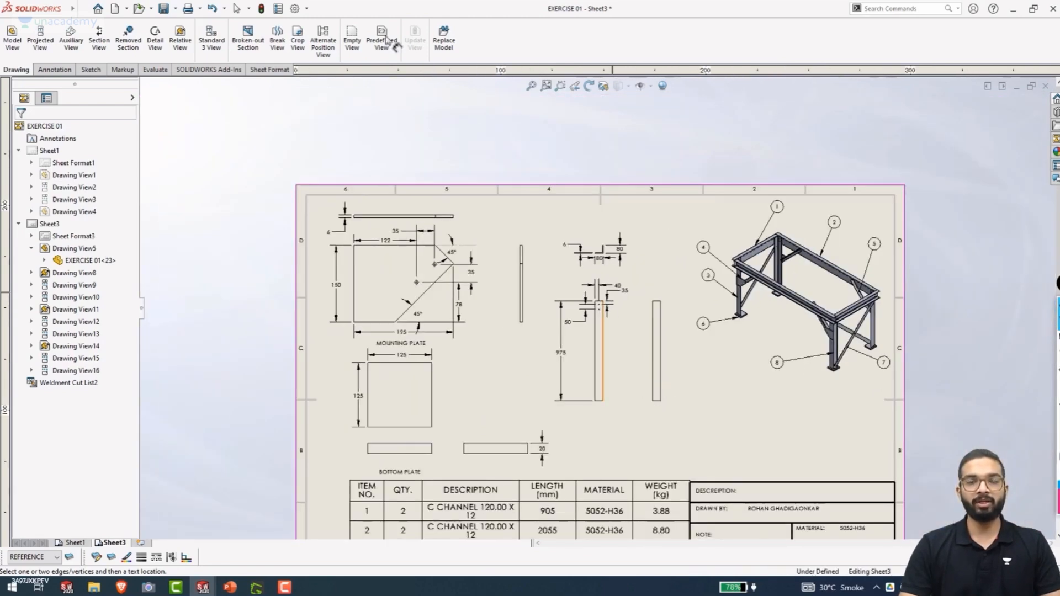
left_click(55, 70)
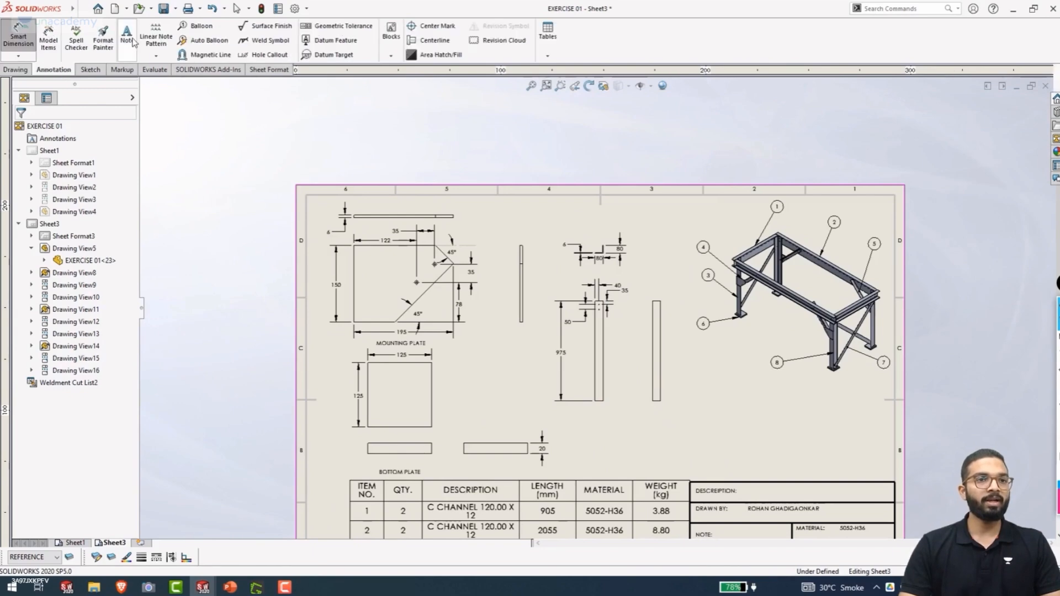
scroll(585, 417, "down", 5)
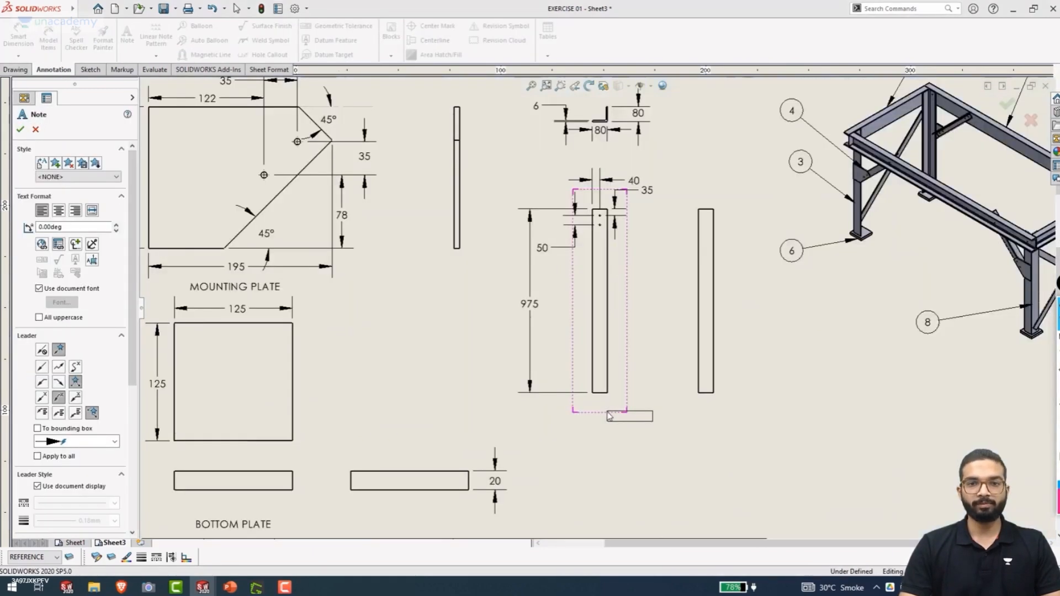
left_click(614, 411)
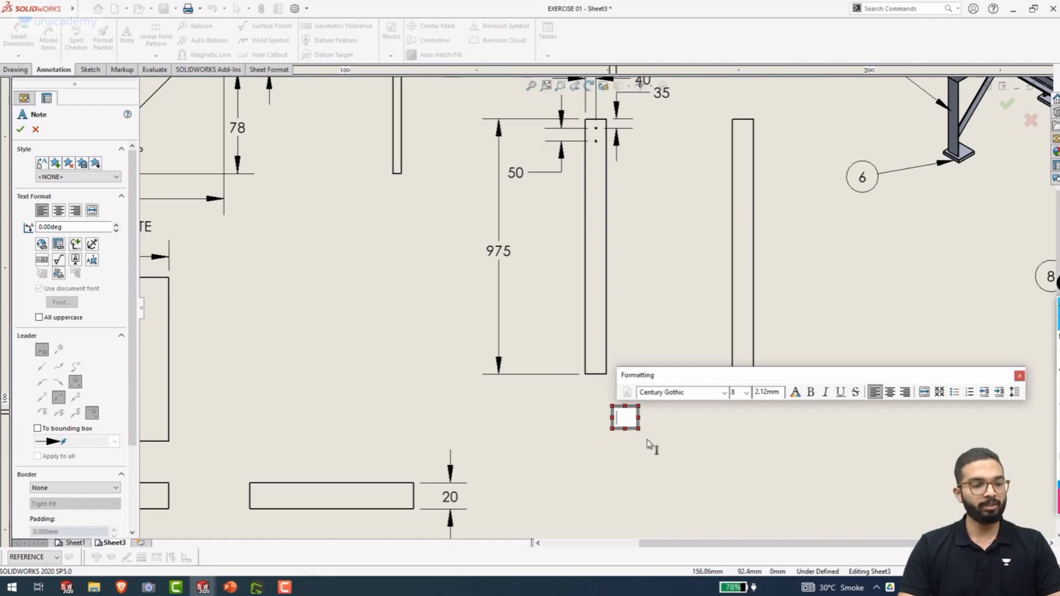
scroll(649, 444, "up", 5)
scroll(509, 378, "down", 3)
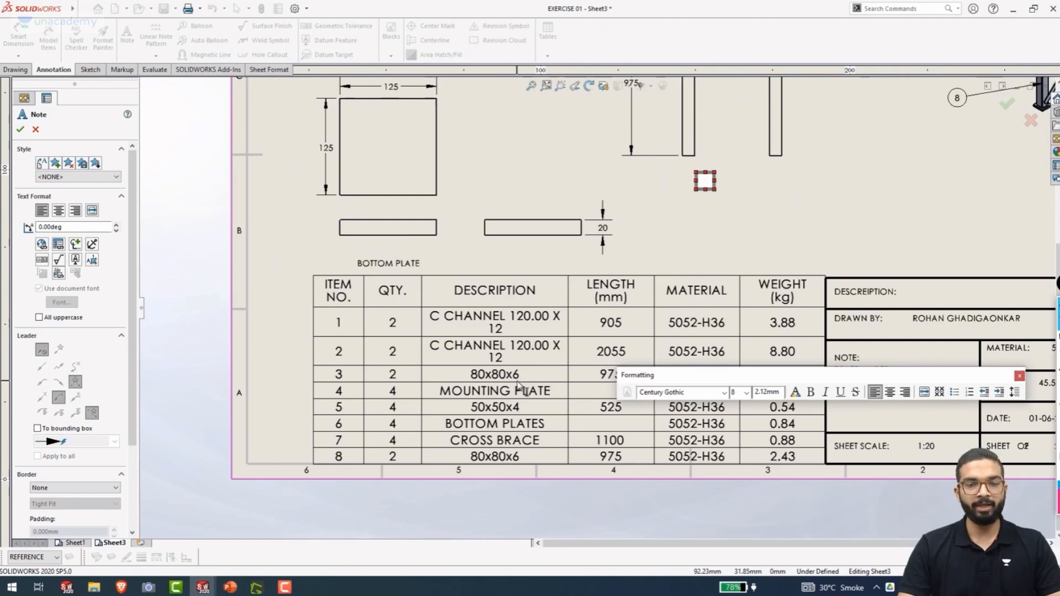
scroll(519, 384, "up", 3)
scroll(597, 276, "down", 5)
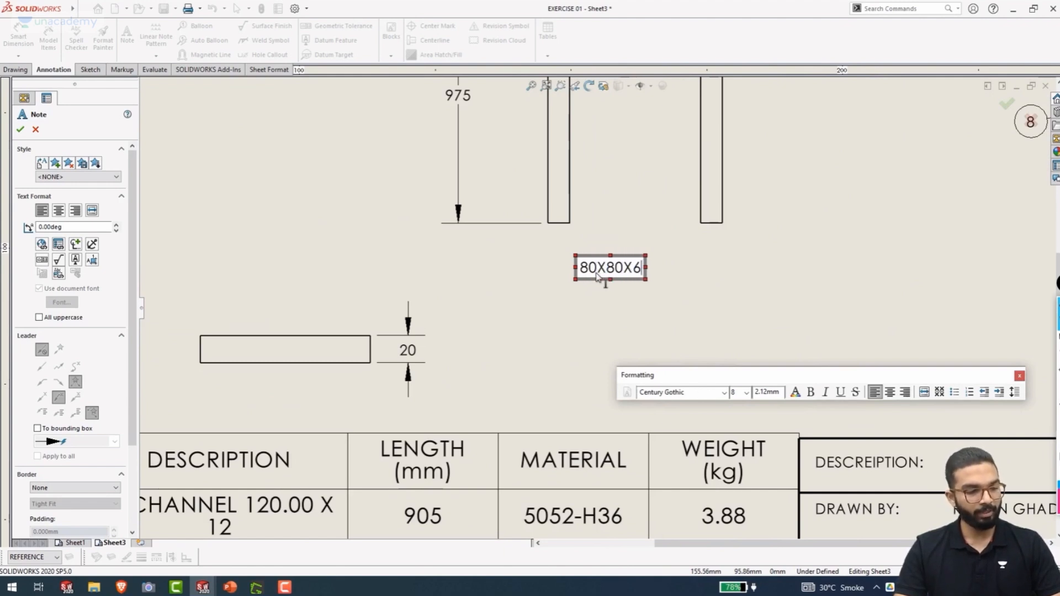
left_click(728, 340)
scroll(644, 300, "up", 2)
key("Escape")
key("Escape")
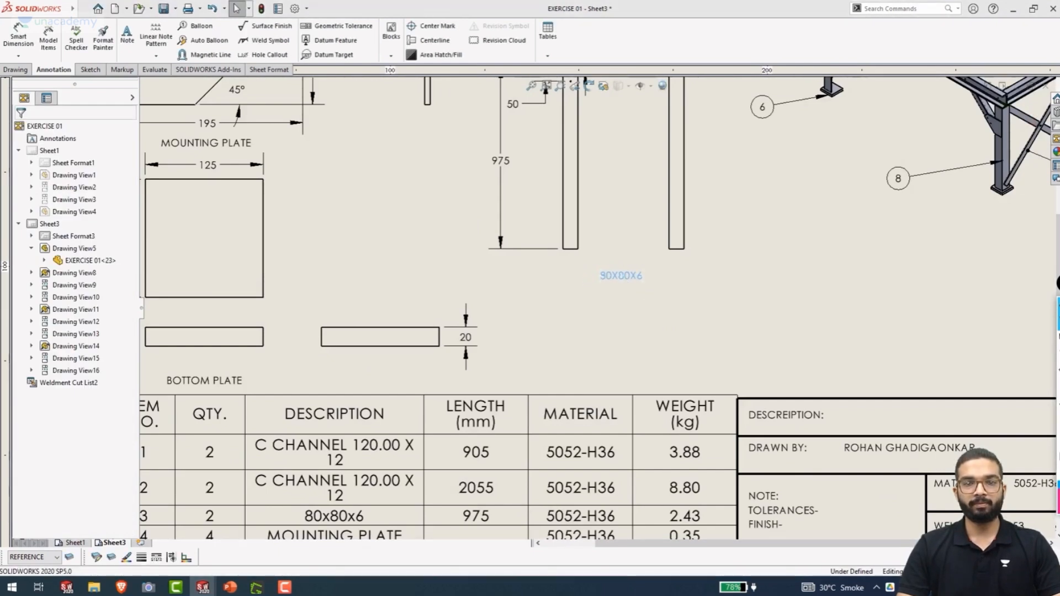
Change the leg's note to STRUCTURAL MEMBER- 80X80X6 and shift it left so it sits centred beneath the two leg views
double_click(621, 276)
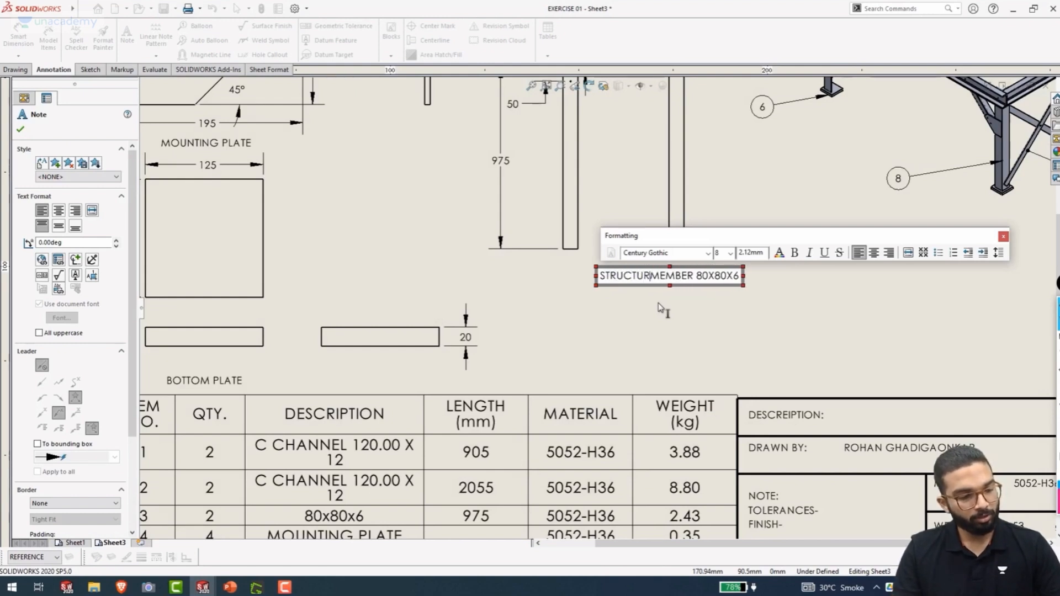
left_click(709, 277)
type("-")
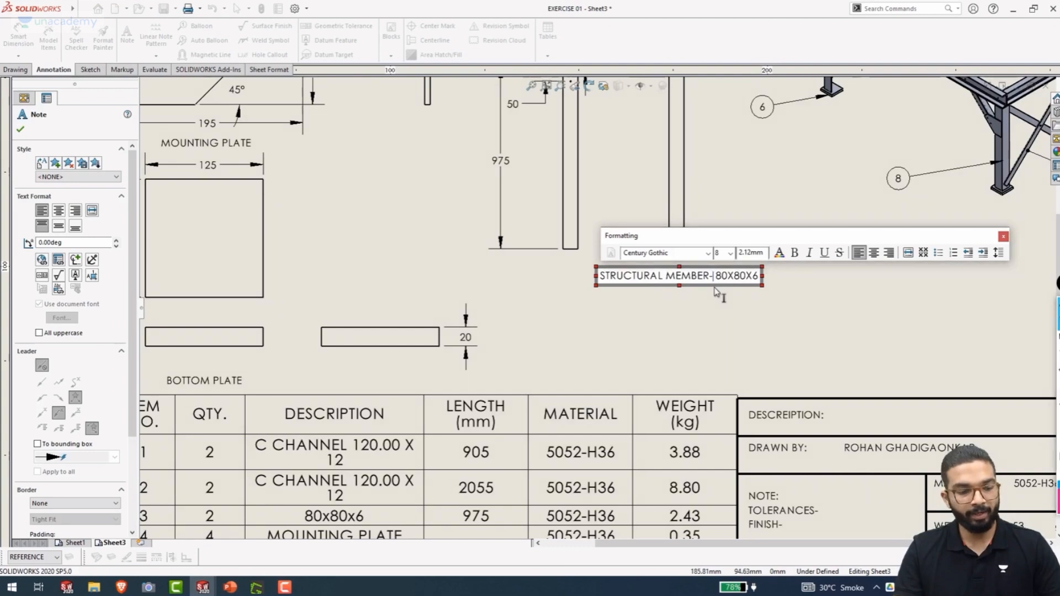
left_click(811, 390)
left_click_drag(692, 280, 639, 284)
Review the part details on Sheet3 and the overall views and title block on Sheet1, and return to Sheet3
scroll(639, 238, "up", 2)
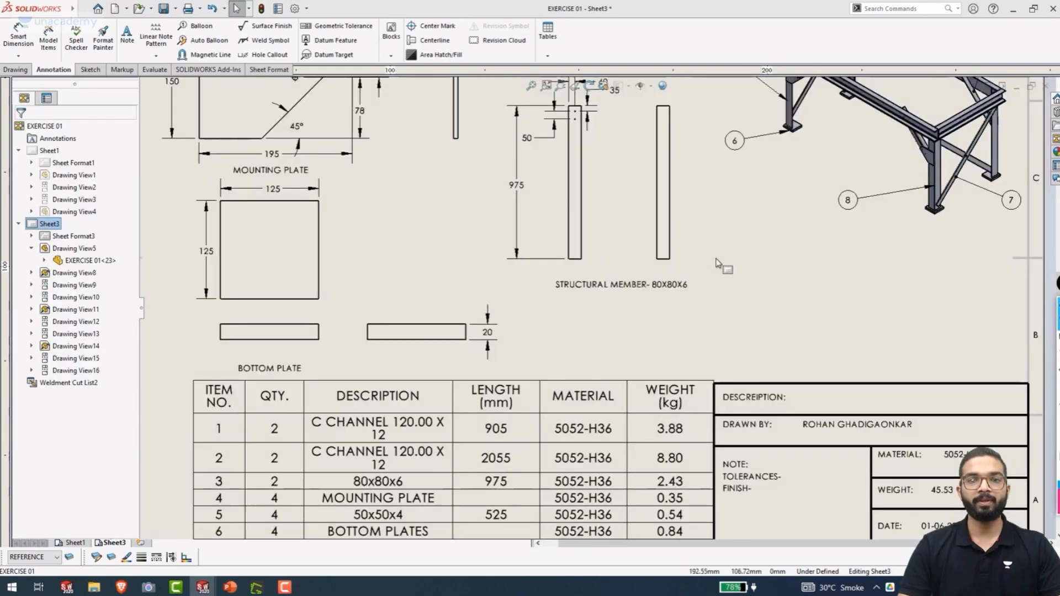
scroll(639, 239, "up", 3)
scroll(639, 238, "down", 2)
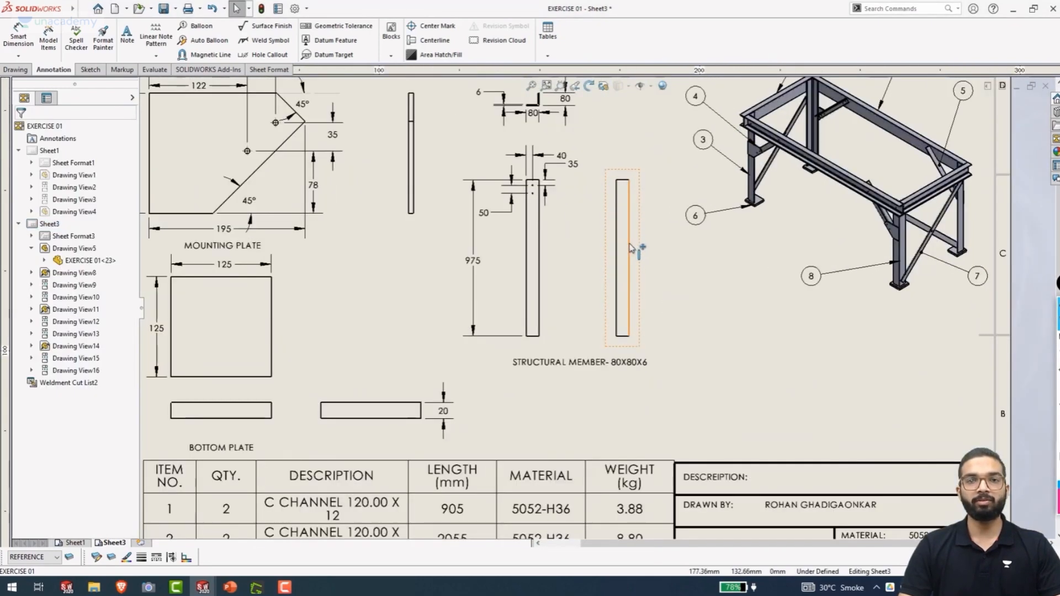
left_click(640, 309)
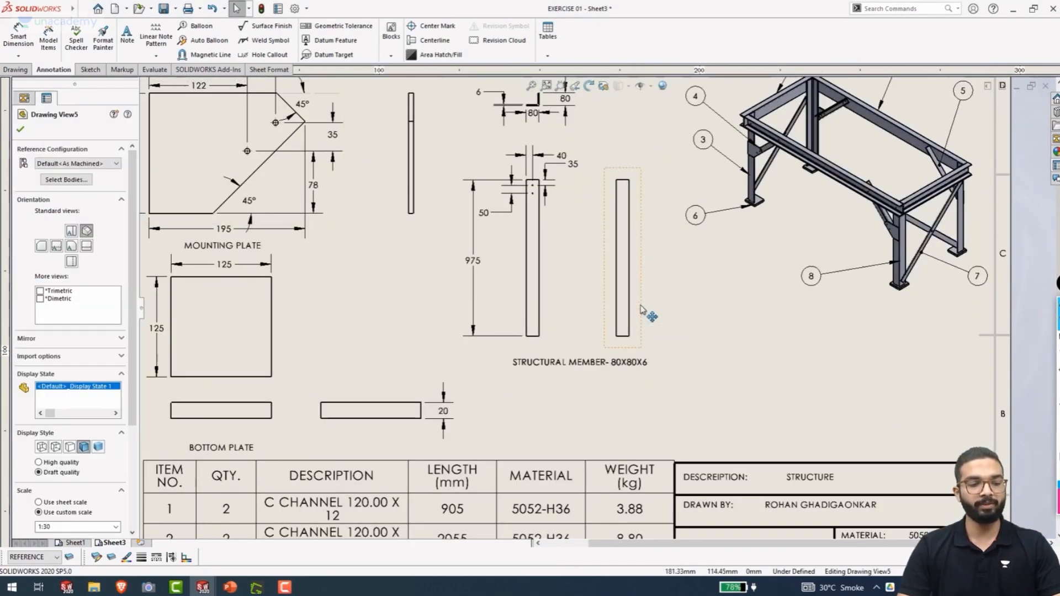
scroll(594, 331, "up", 3)
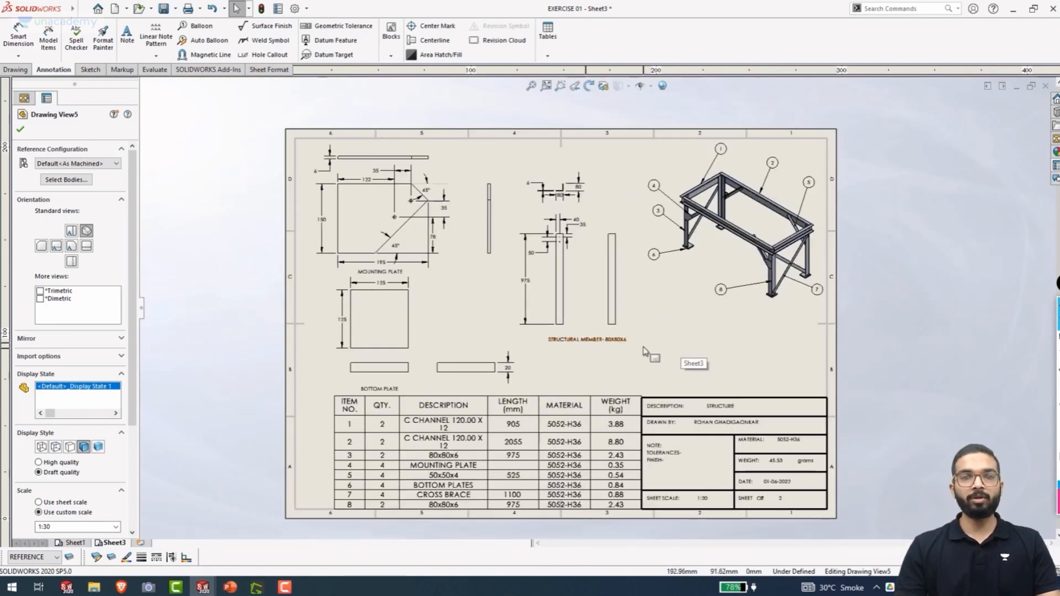
scroll(616, 334, "down", 1)
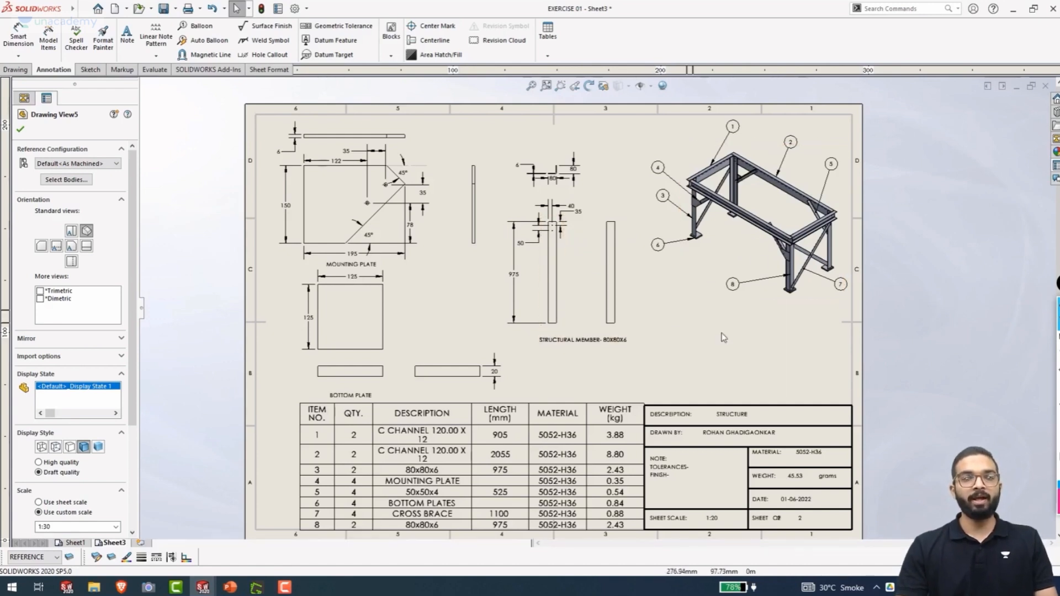
left_click(70, 543)
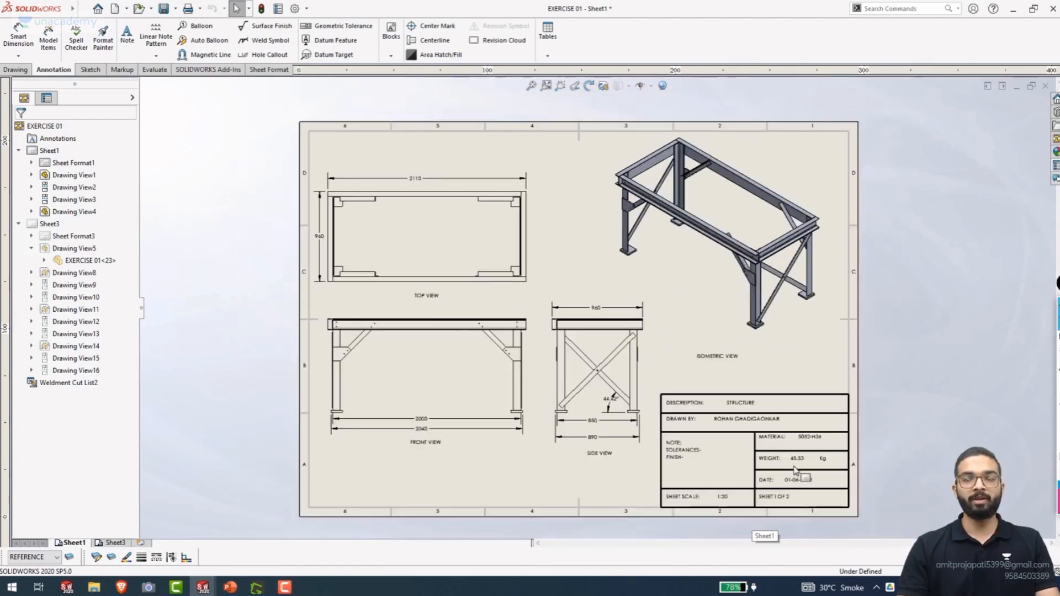
scroll(768, 507, "down", 3)
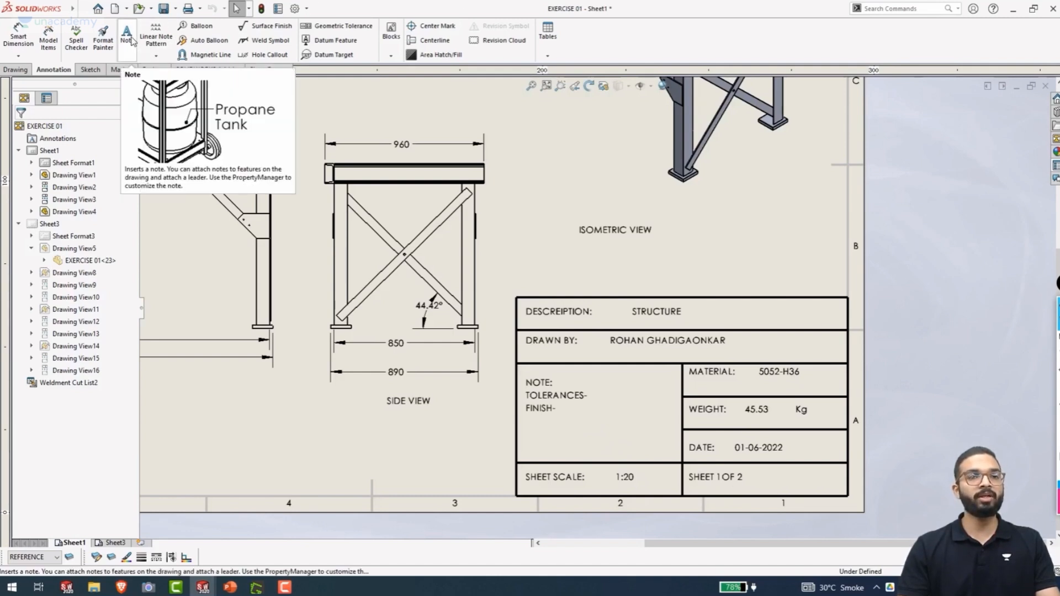
scroll(566, 185, "up", 8)
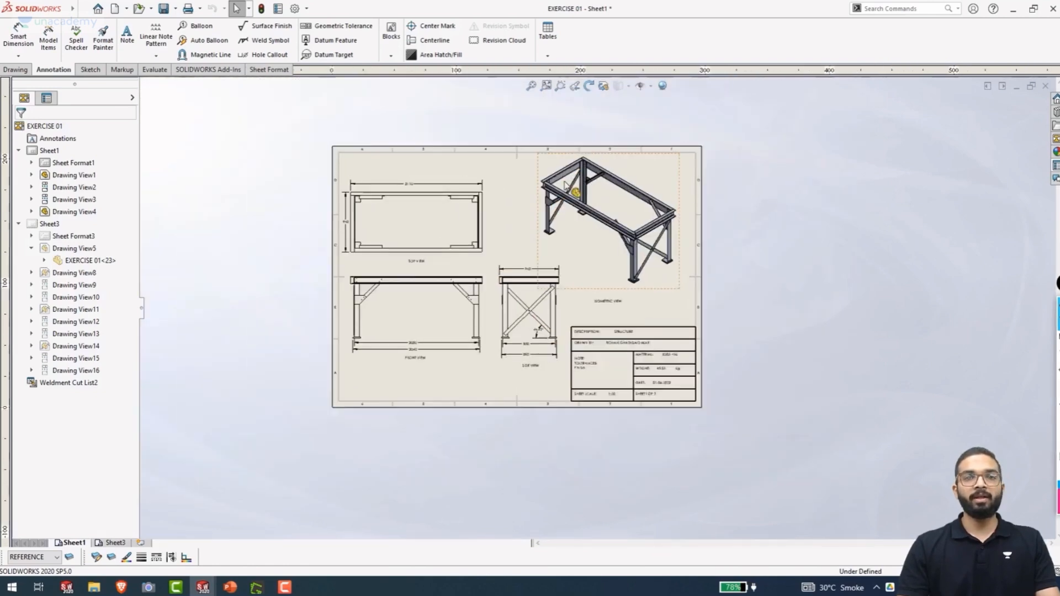
scroll(565, 185, "down", 2)
left_click(104, 545)
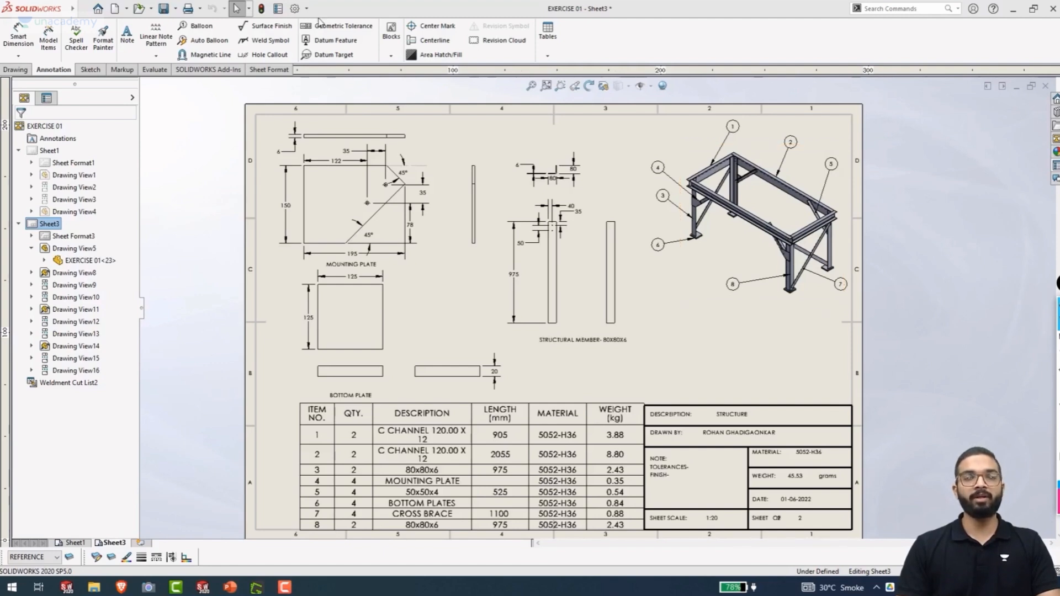
Save the drawing as EXERCISE 01.pdf in Adobe Portable Document Format in the 02_EXERCISE 01 folder
left_click(177, 10)
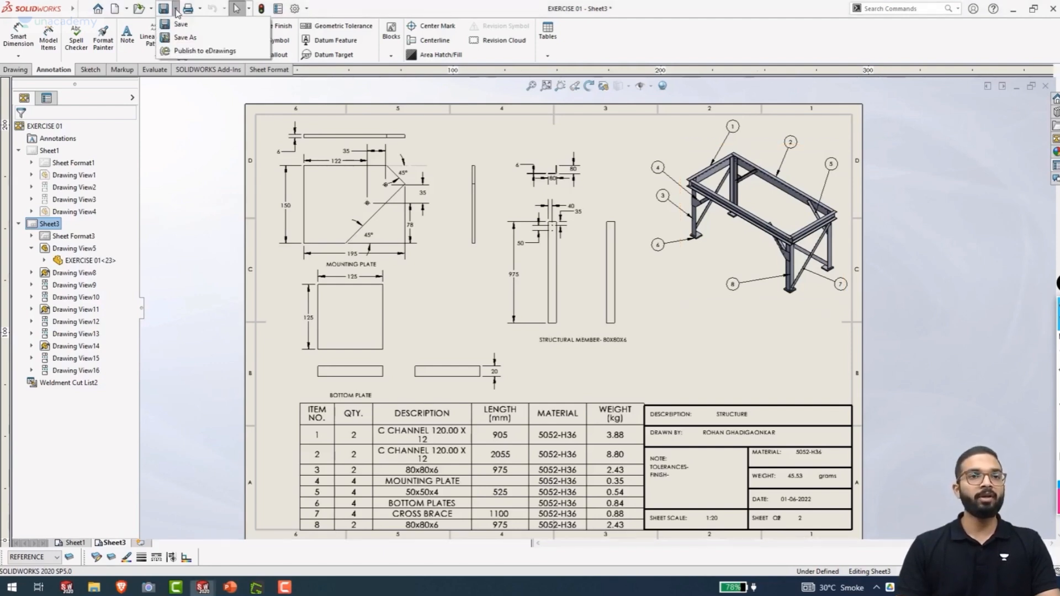
left_click(180, 24)
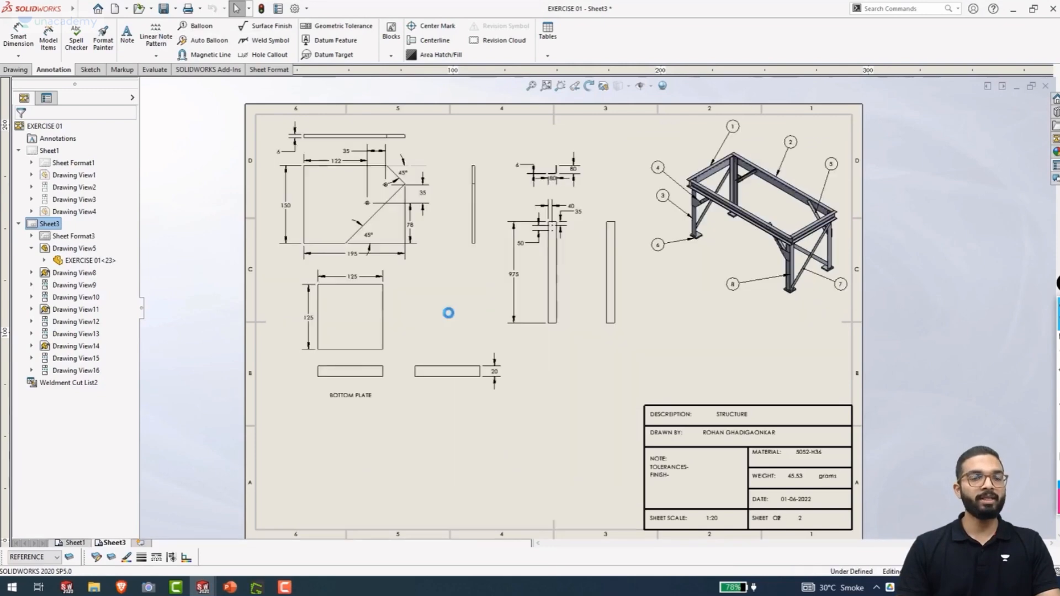
left_click(522, 354)
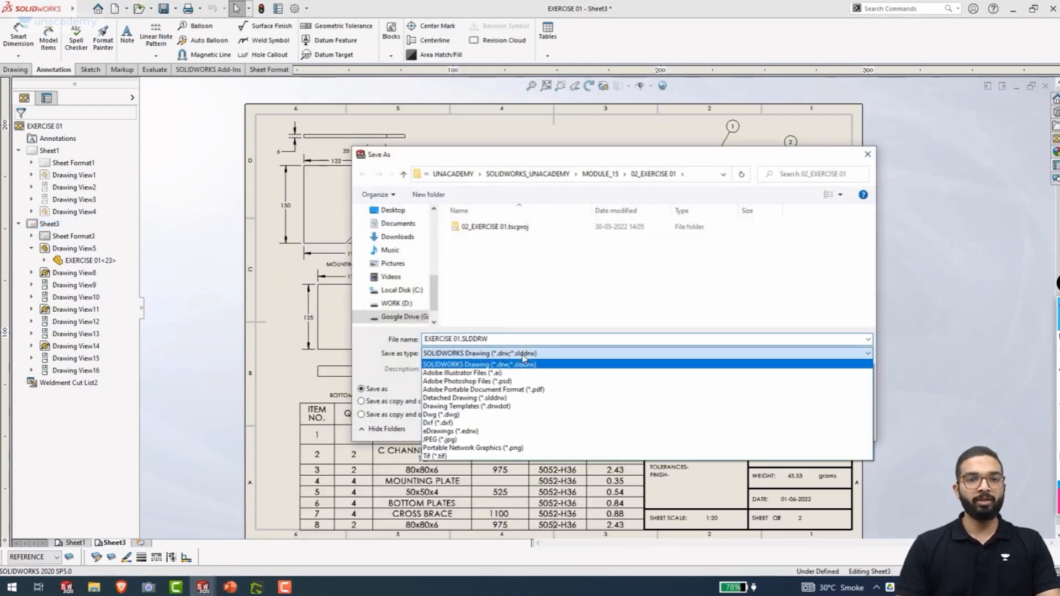
left_click(502, 390)
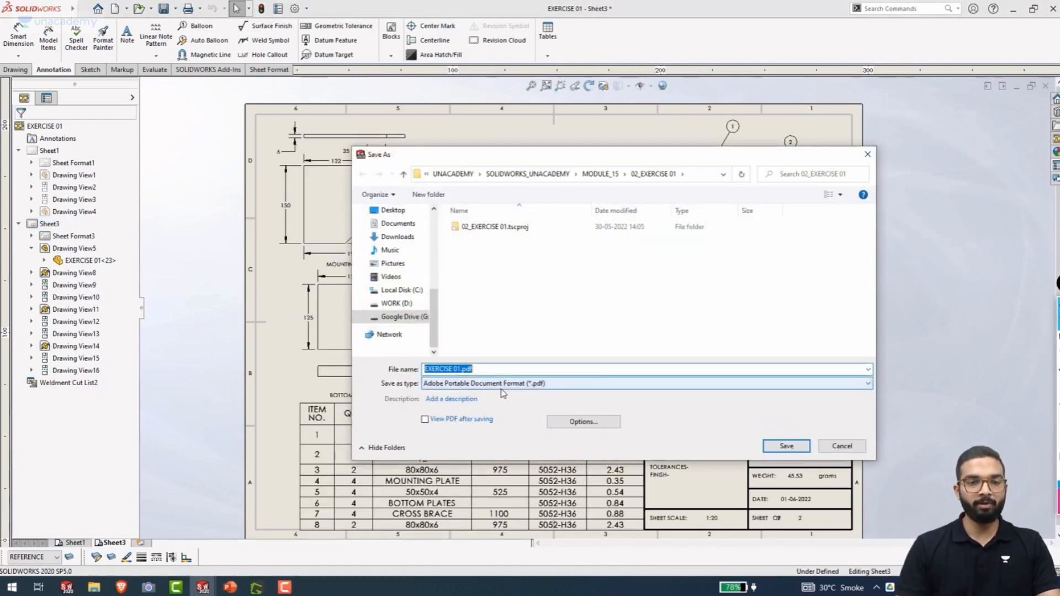
left_click(784, 446)
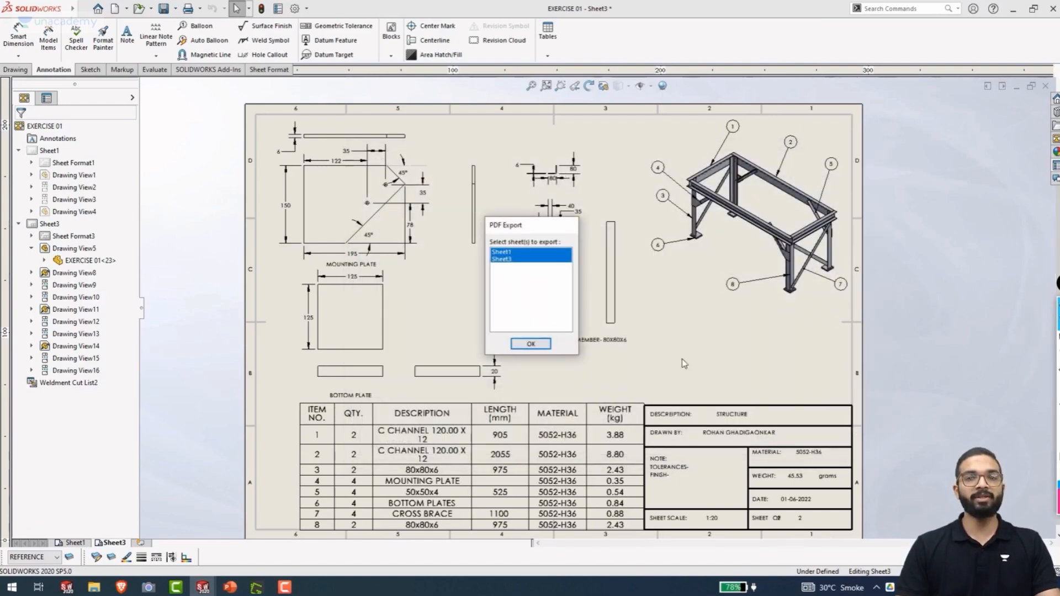
Select both Sheet1 and Sheet3 for the PDF export and run the export
left_click(512, 259)
left_click(514, 253)
left_click(514, 260)
left_click(517, 253)
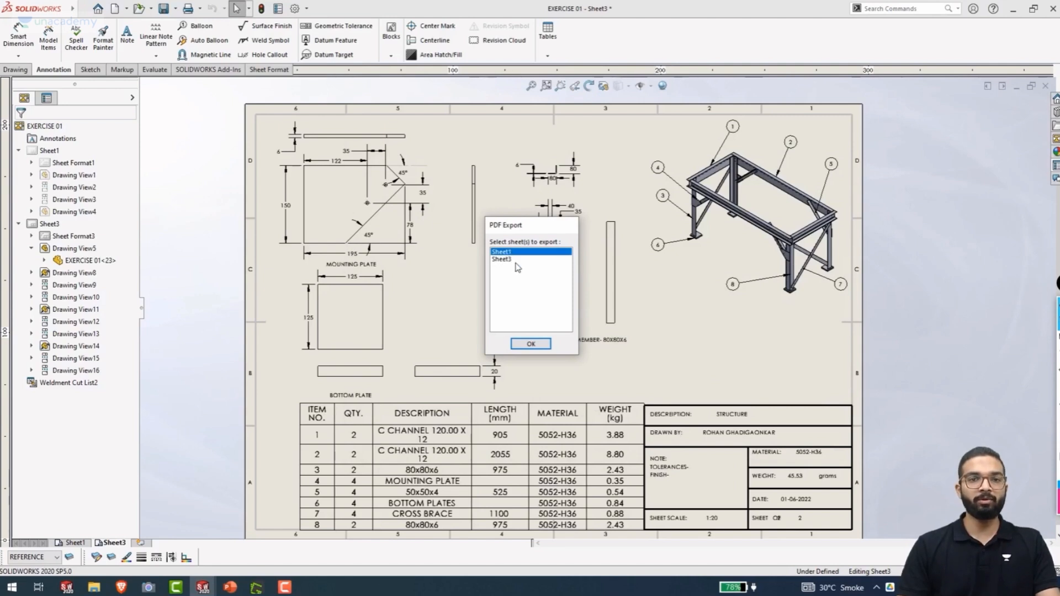
left_click(516, 259, "ctrl")
left_click(524, 344)
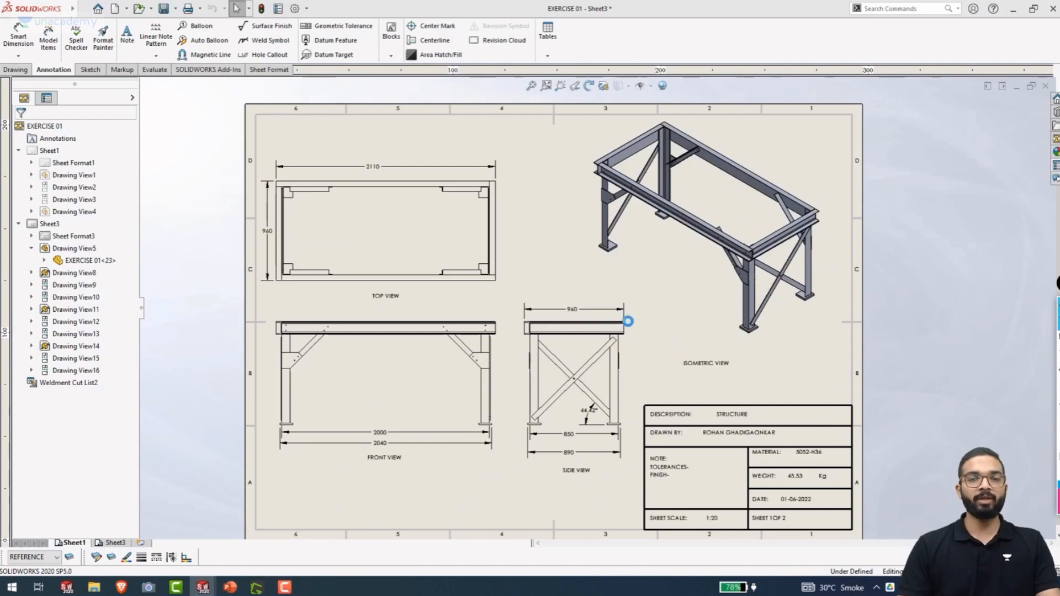